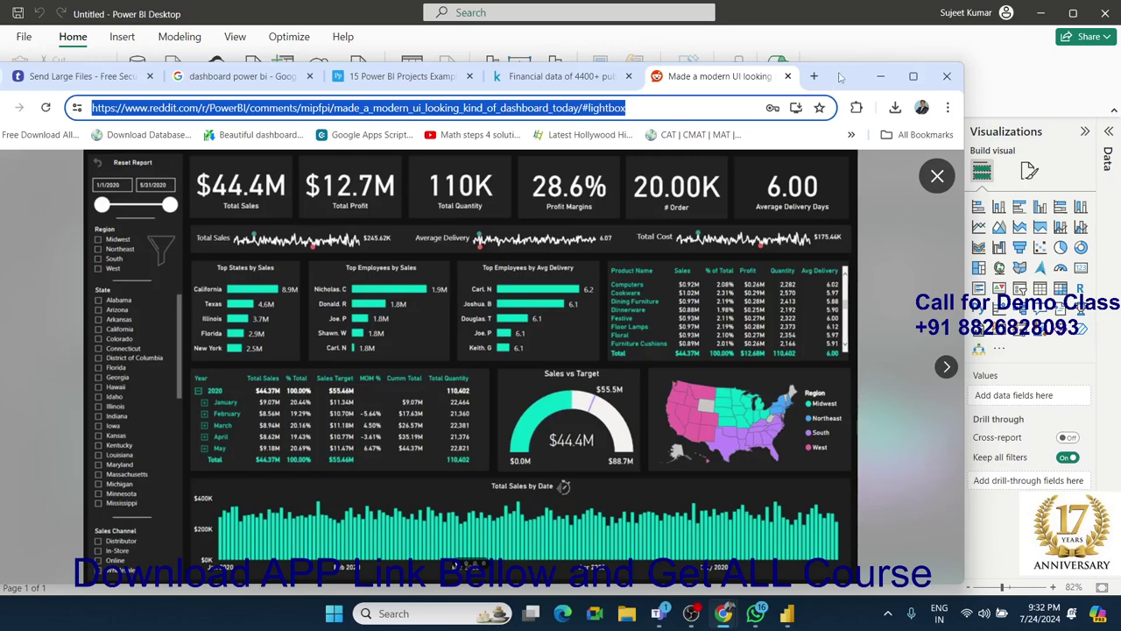
Step: Drag the Chrome reference-dashboard window aside to reveal the blank Power BI report
drag(846, 83, 925, 47)
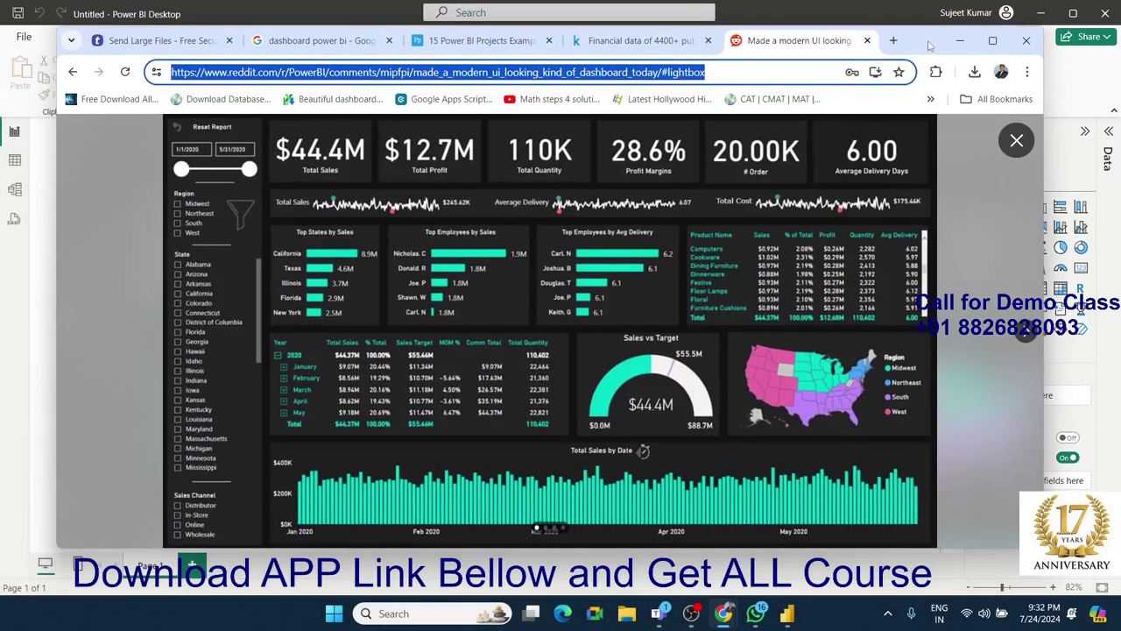
drag(930, 46, 23, 98)
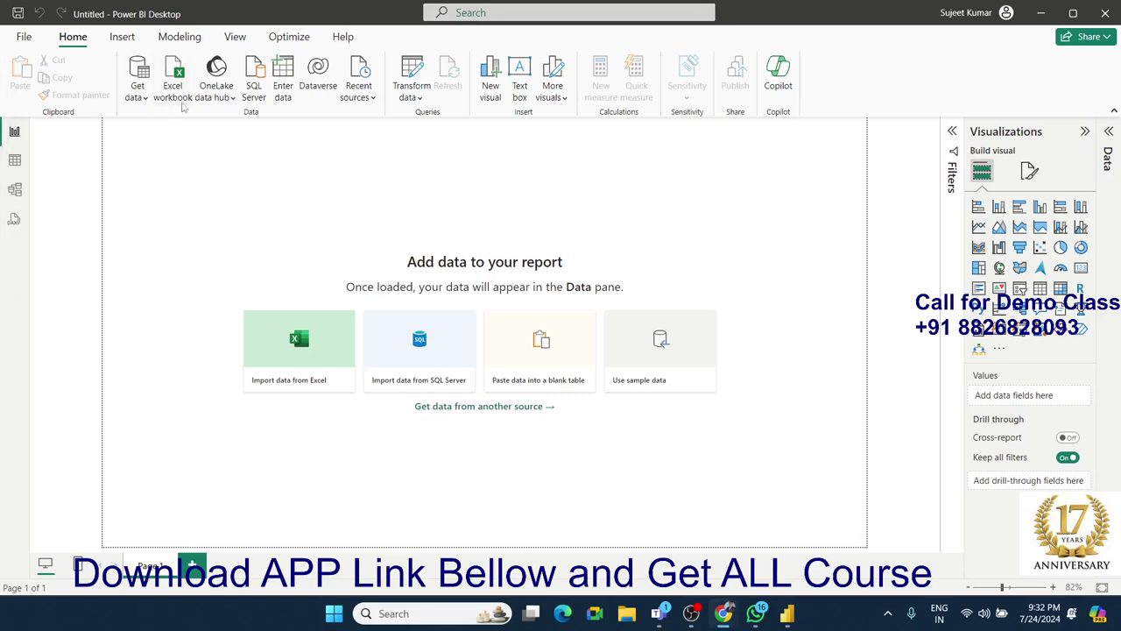
Step: Start an Excel workbook import and browse the APP_Rec (D:) and Class_Rec (E:) drives
click(175, 83)
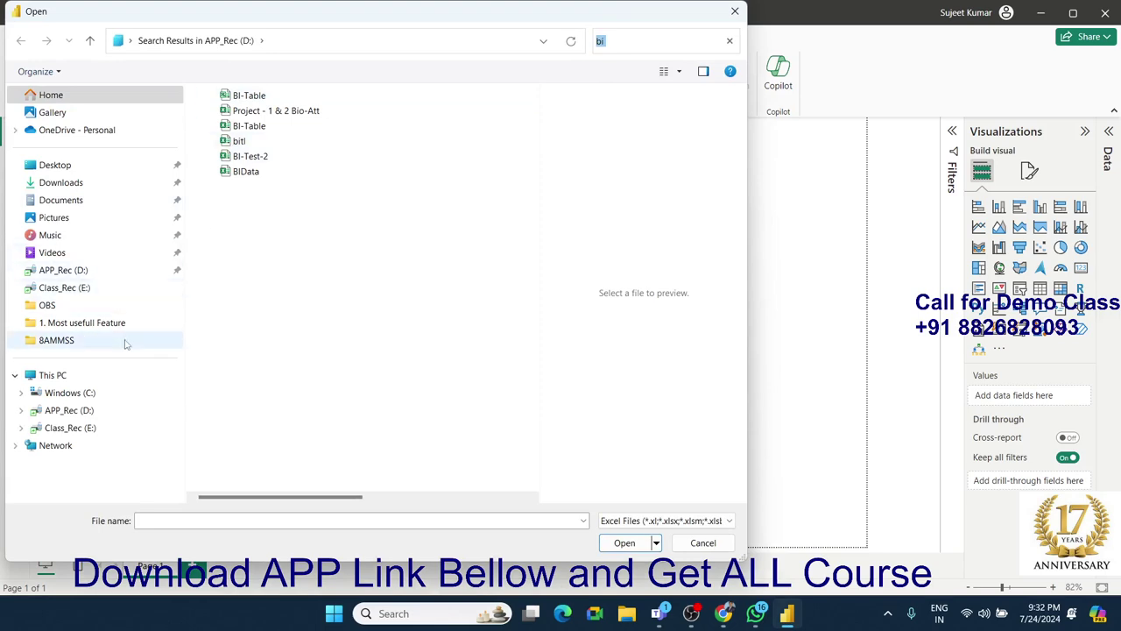
click(74, 410)
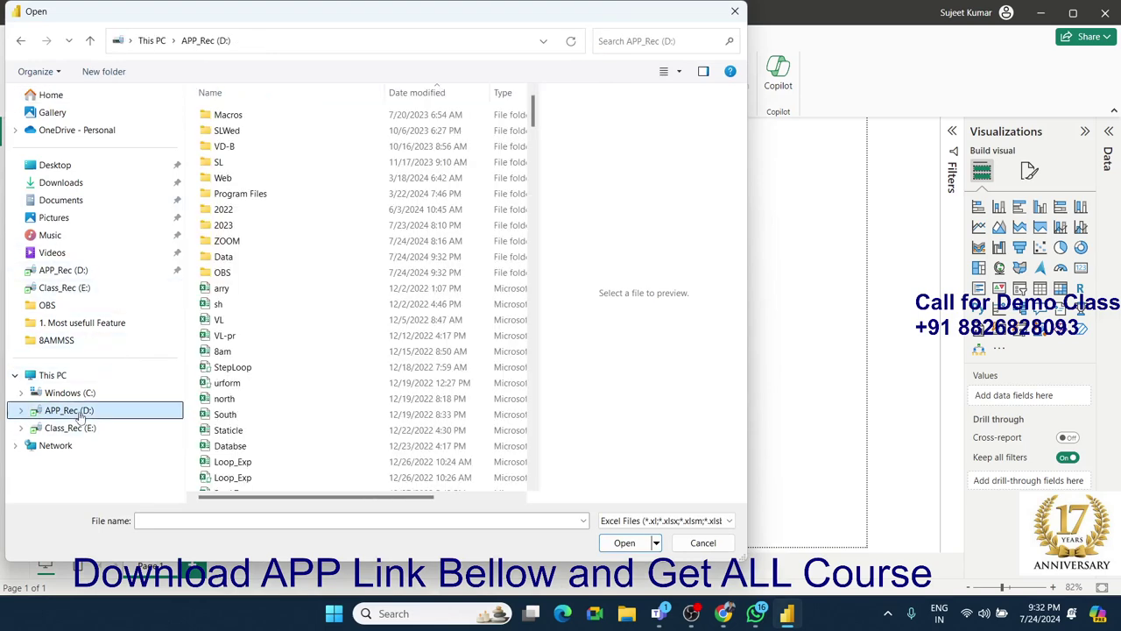
drag(533, 125, 539, 490)
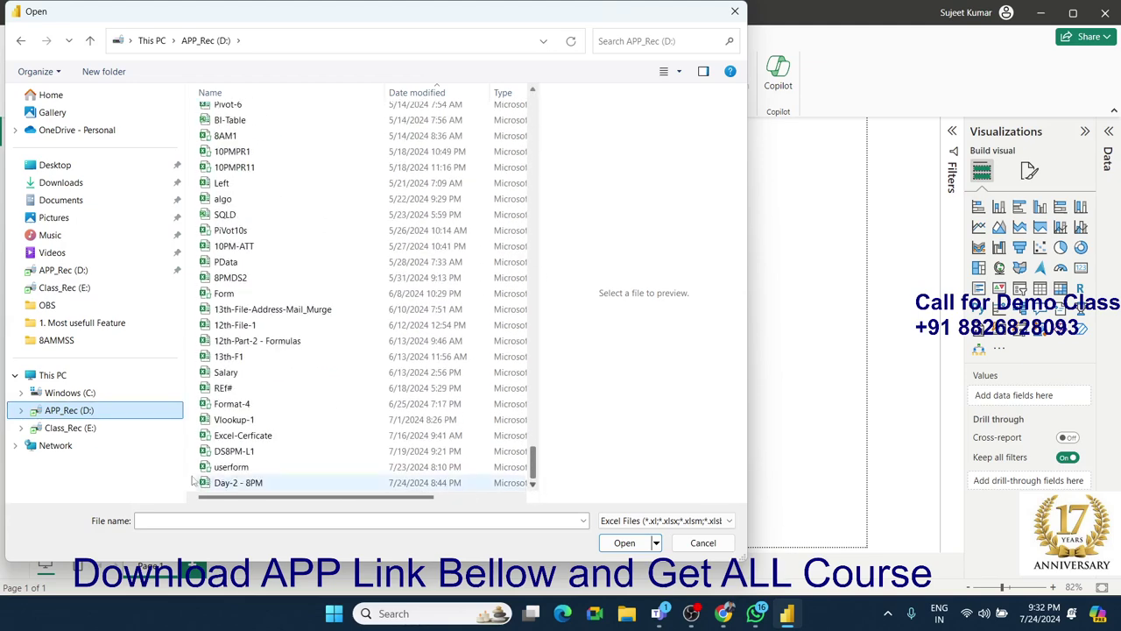
click(75, 428)
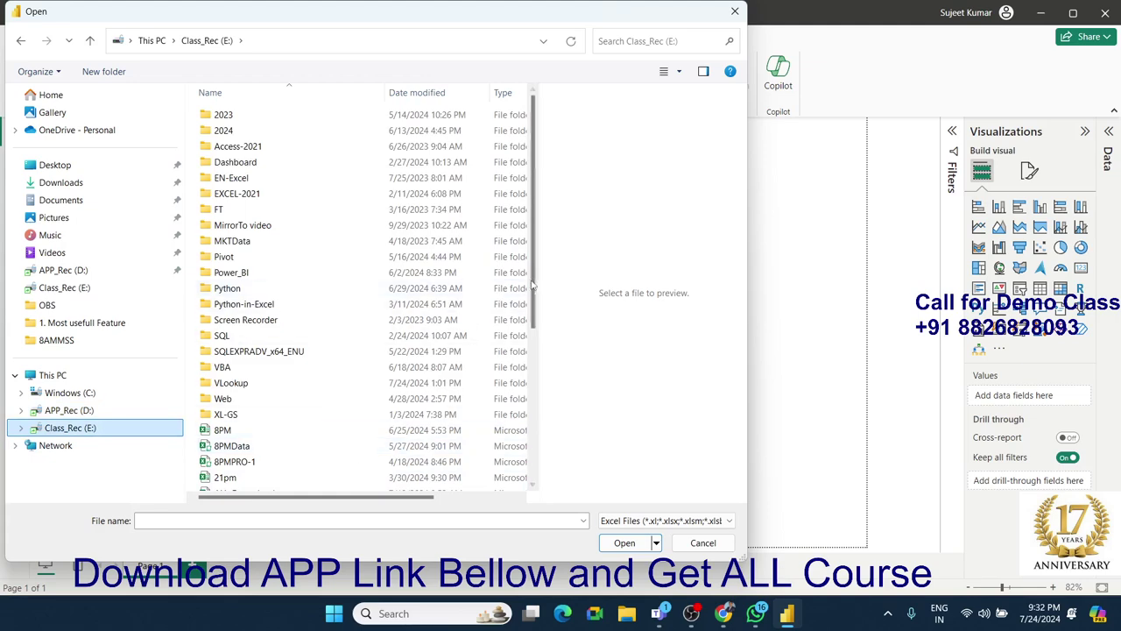
drag(534, 306, 536, 453)
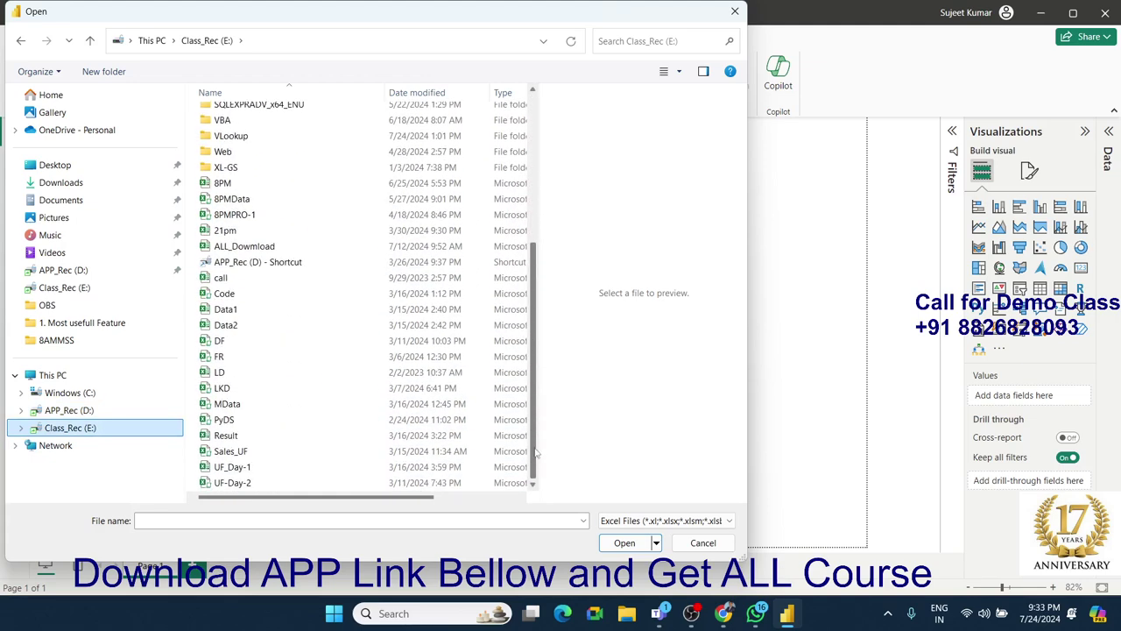
scroll(537, 453, up, 10)
click(69, 410)
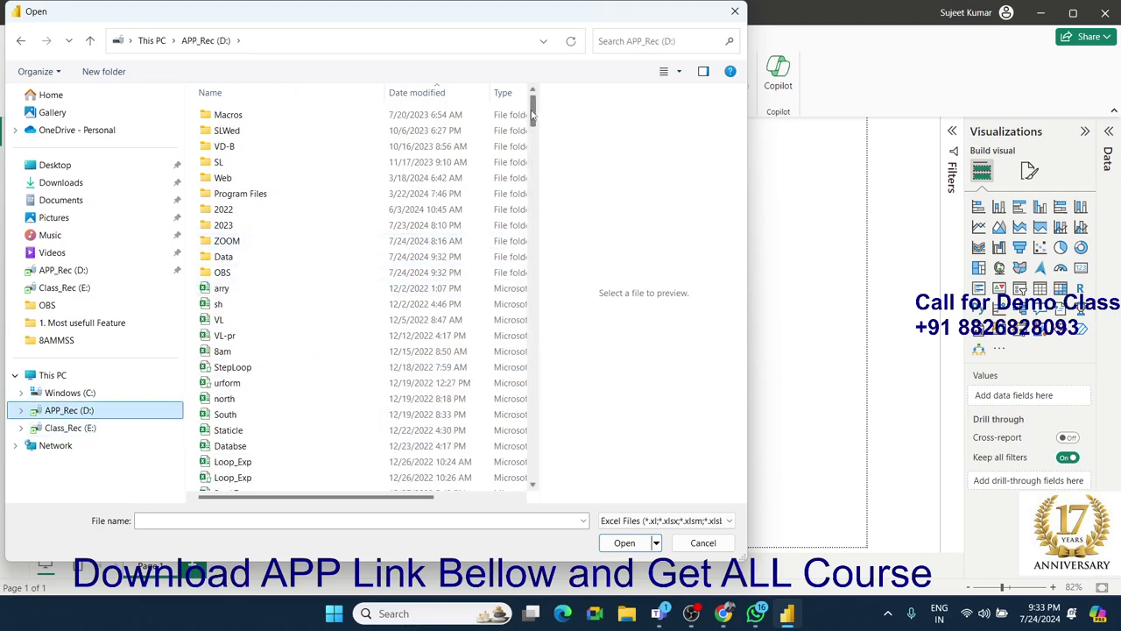
Step: Open the Sales_Data workbook from the Data folder on APP_Rec (D:)
drag(532, 111, 533, 221)
mouse_move(658, 613)
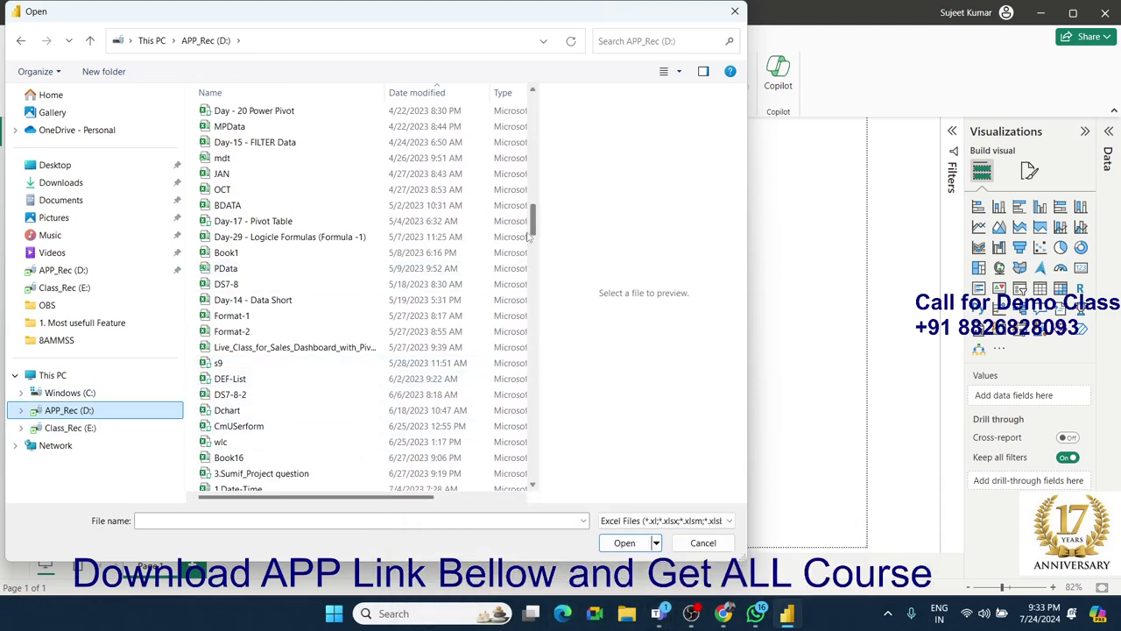
drag(531, 229, 546, 489)
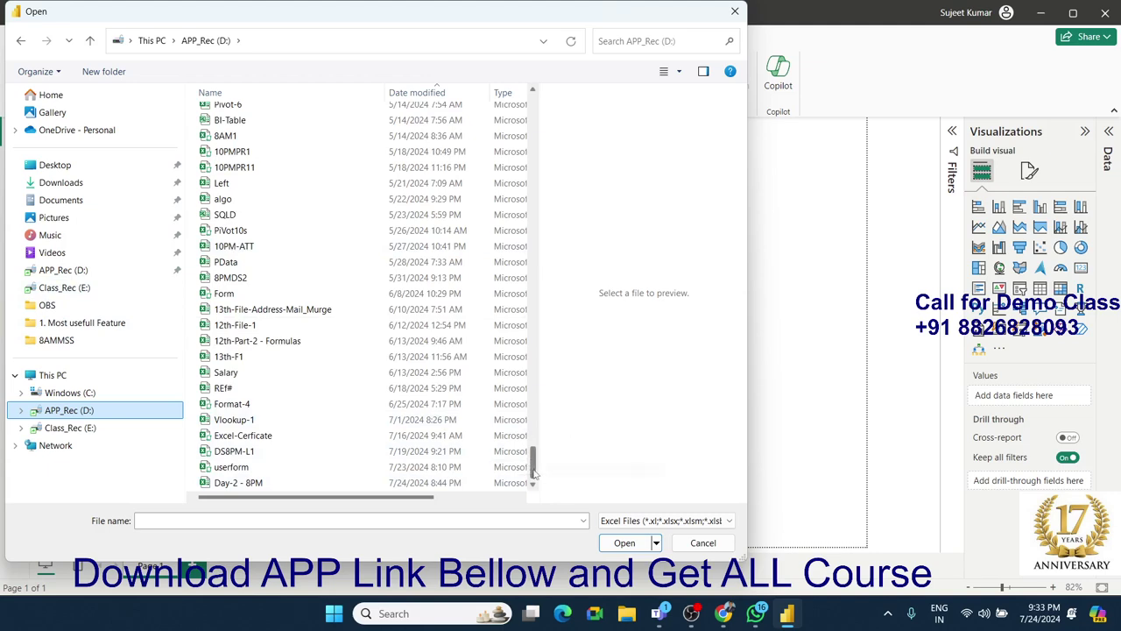
drag(532, 462, 549, 97)
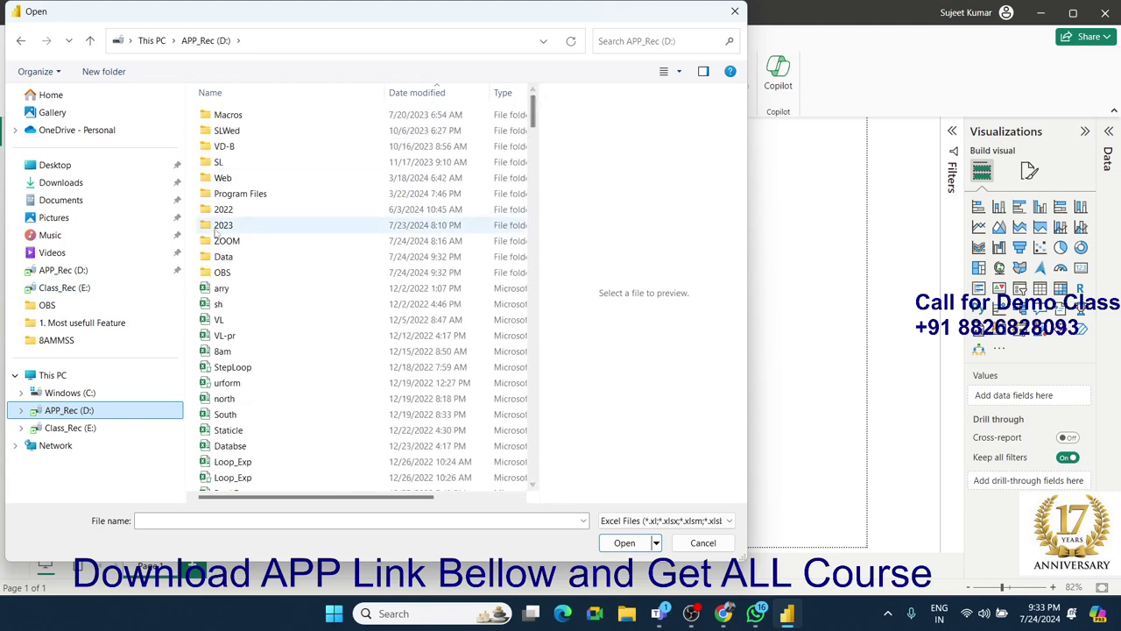
double_click(225, 258)
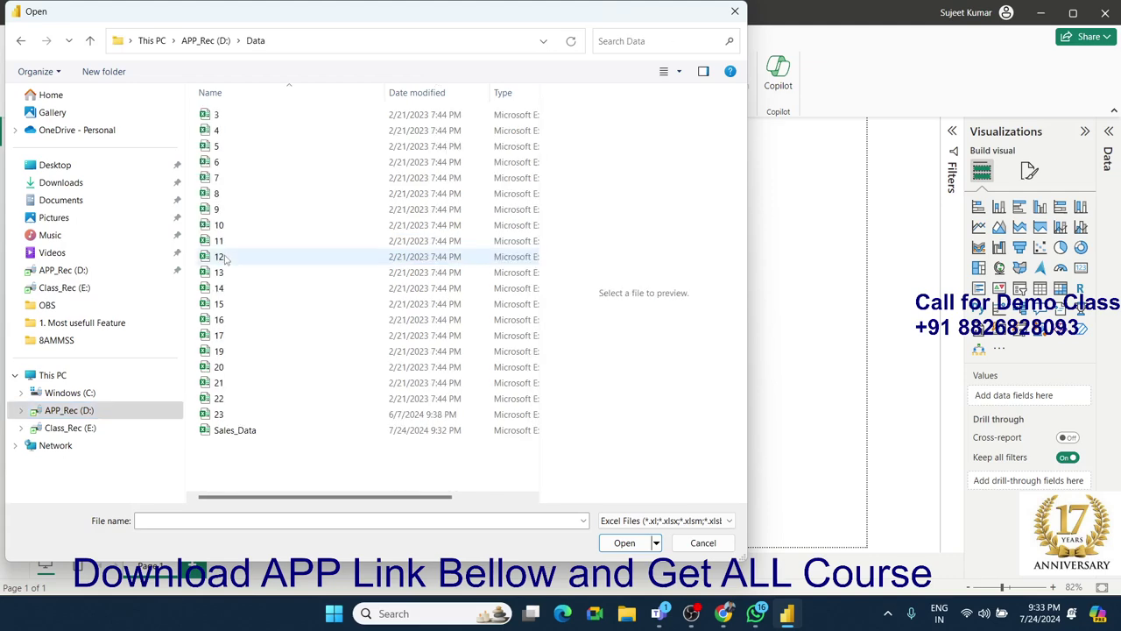
click(238, 430)
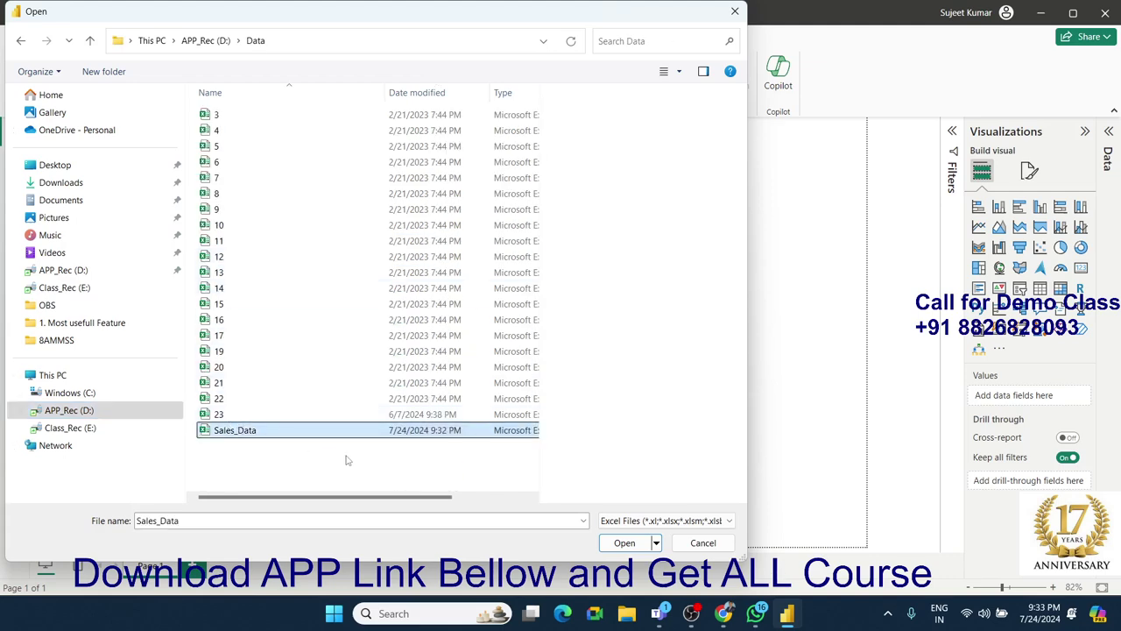
click(611, 541)
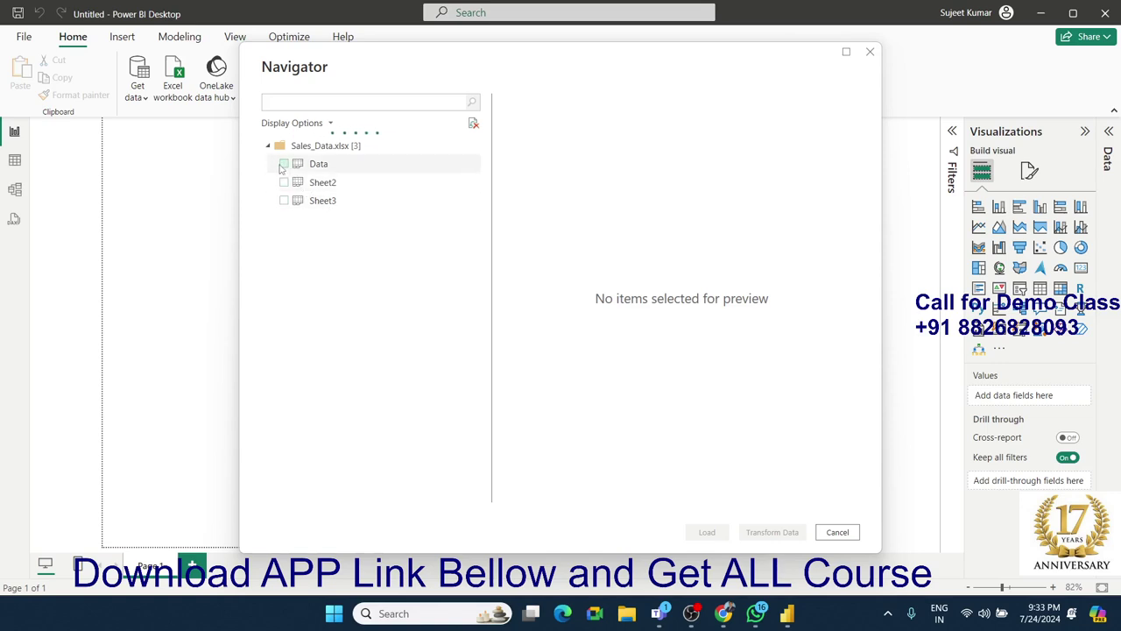
Step: Load the Data sheet and view its 17,652 rows in table view
click(283, 164)
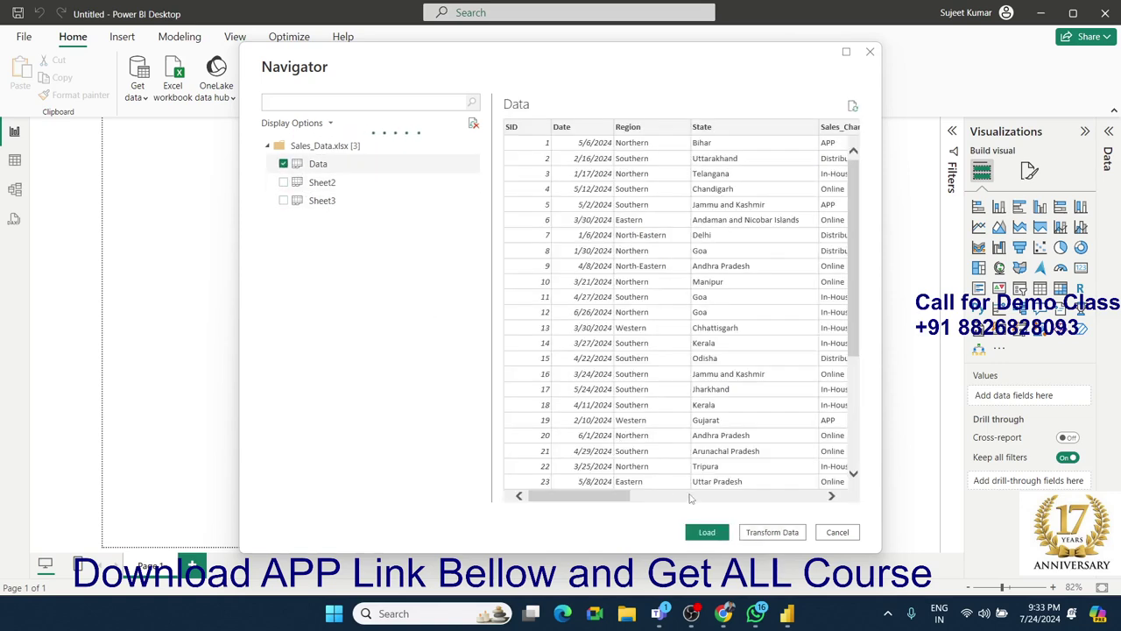
click(708, 533)
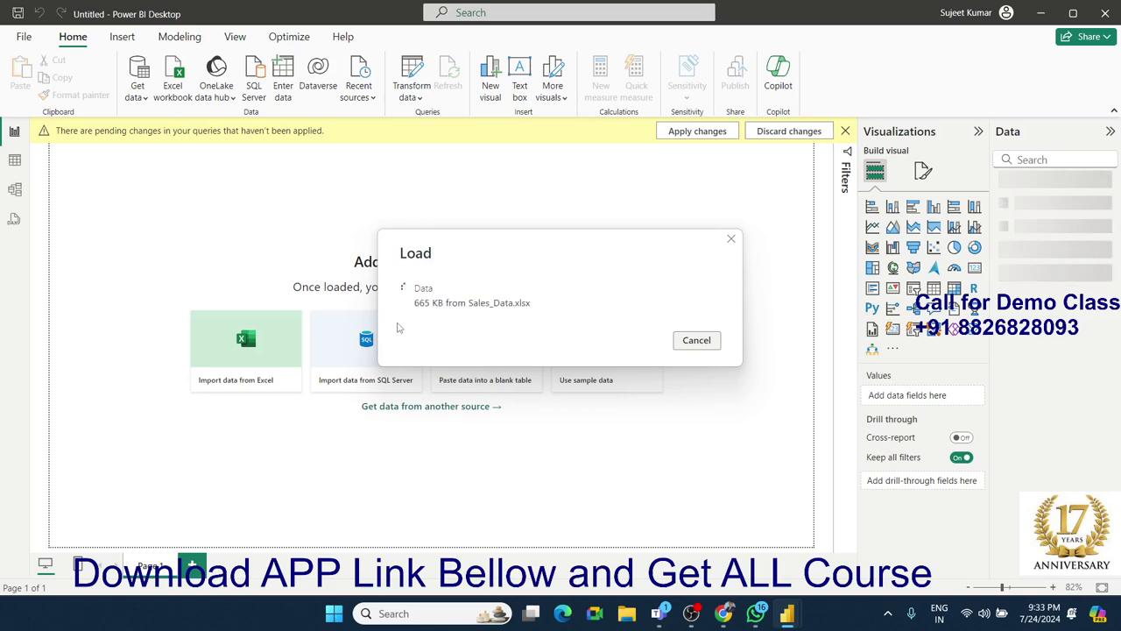
click(15, 163)
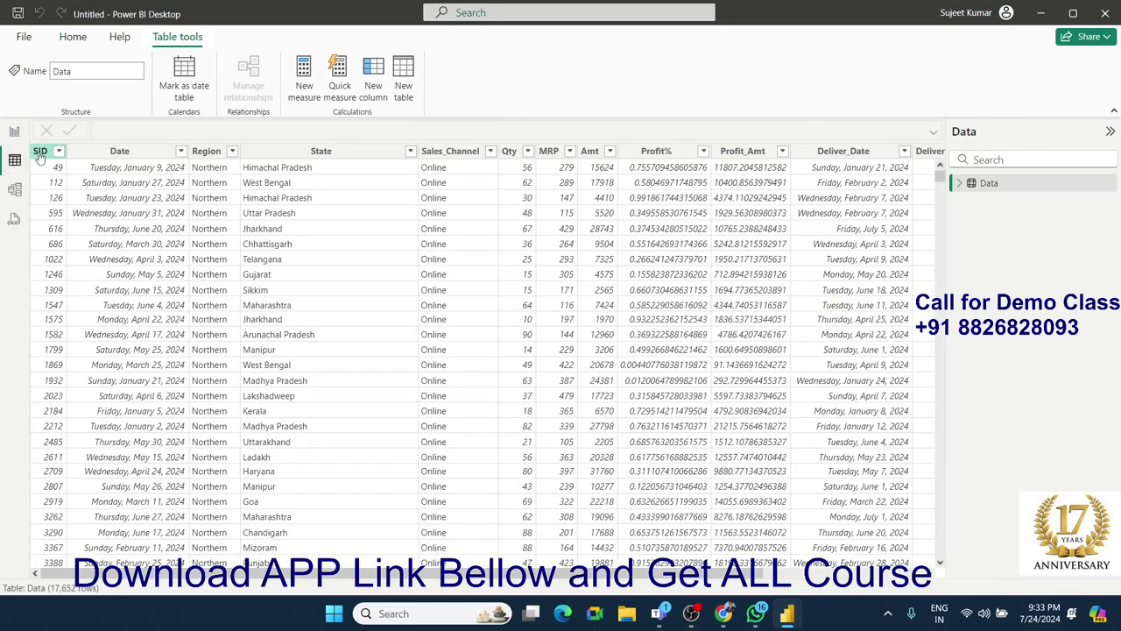
Step: Check the SID, Date and Region columns, then categorize State as State or Province
click(39, 153)
click(118, 152)
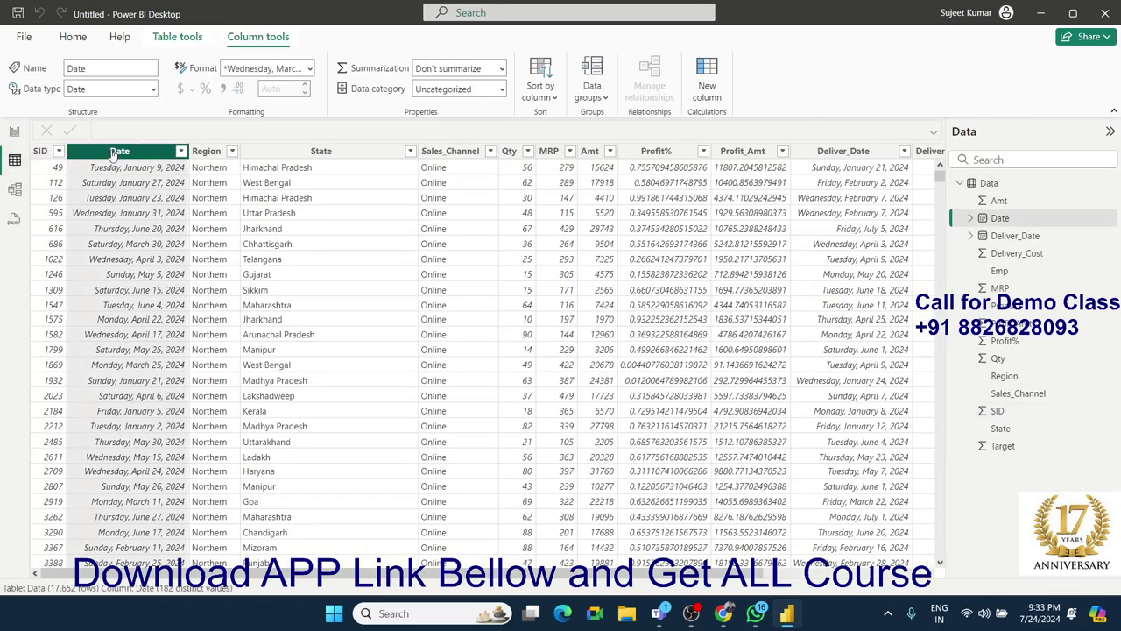
click(207, 152)
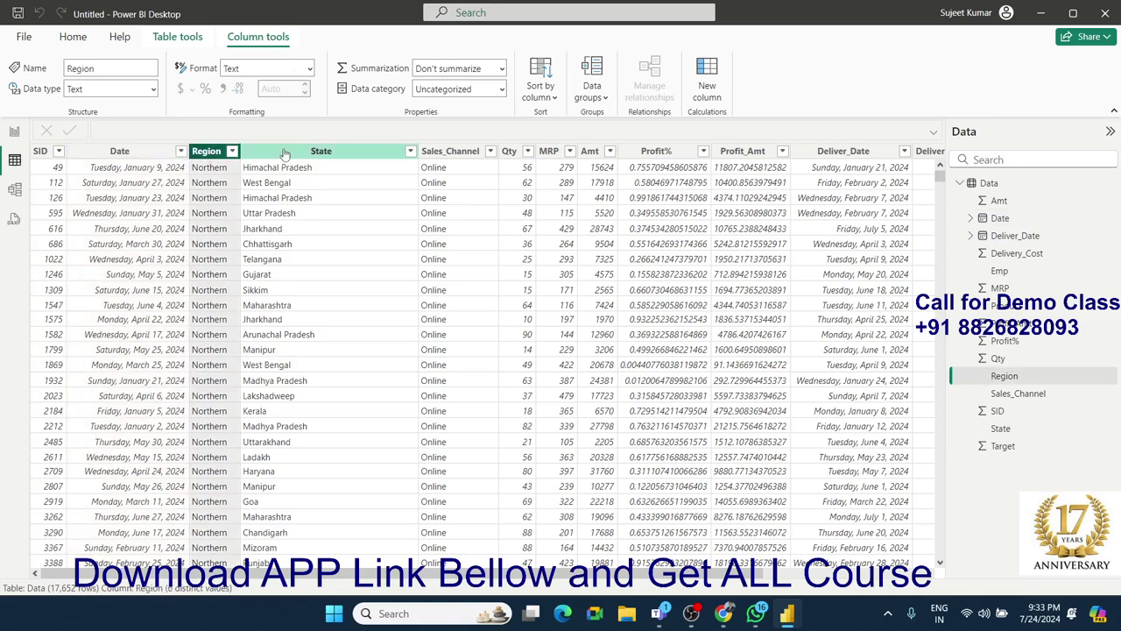
click(286, 152)
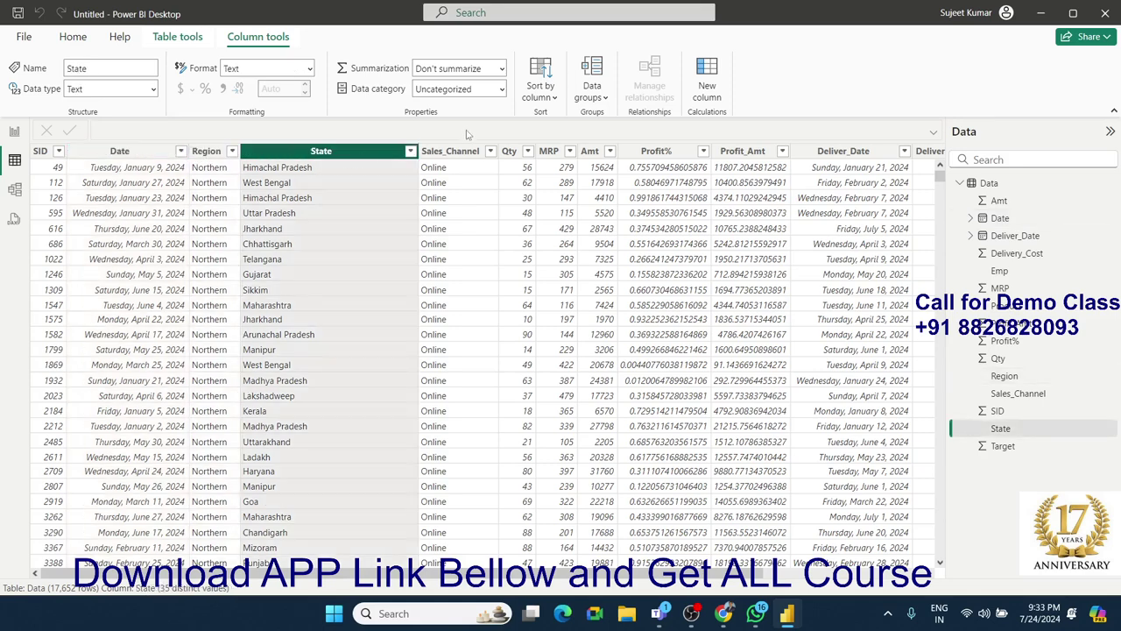
click(502, 89)
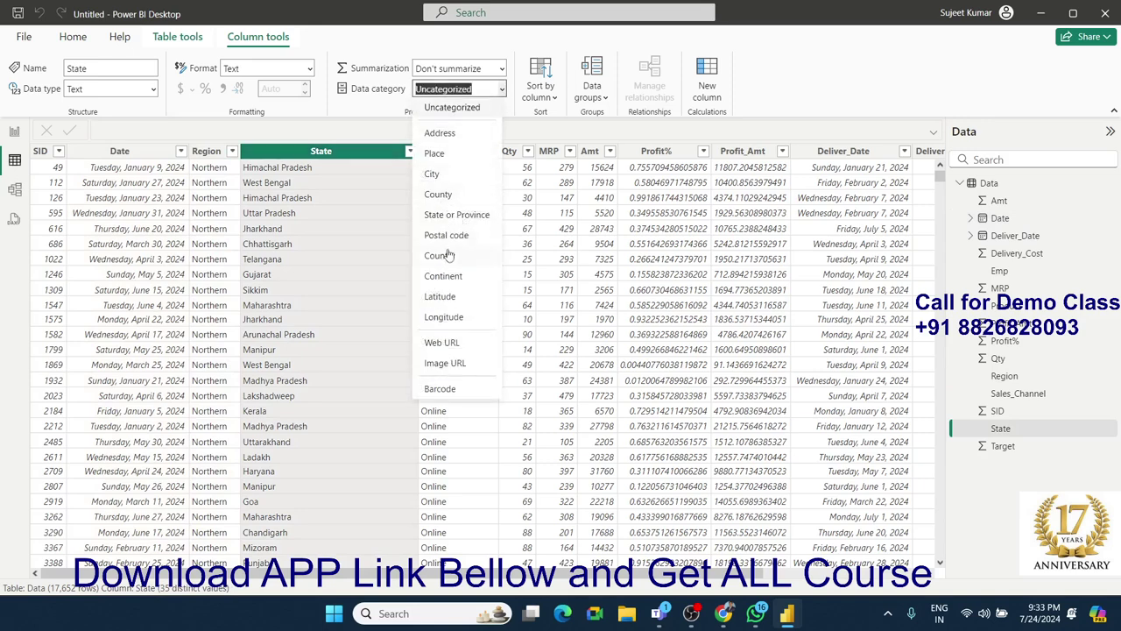
click(449, 216)
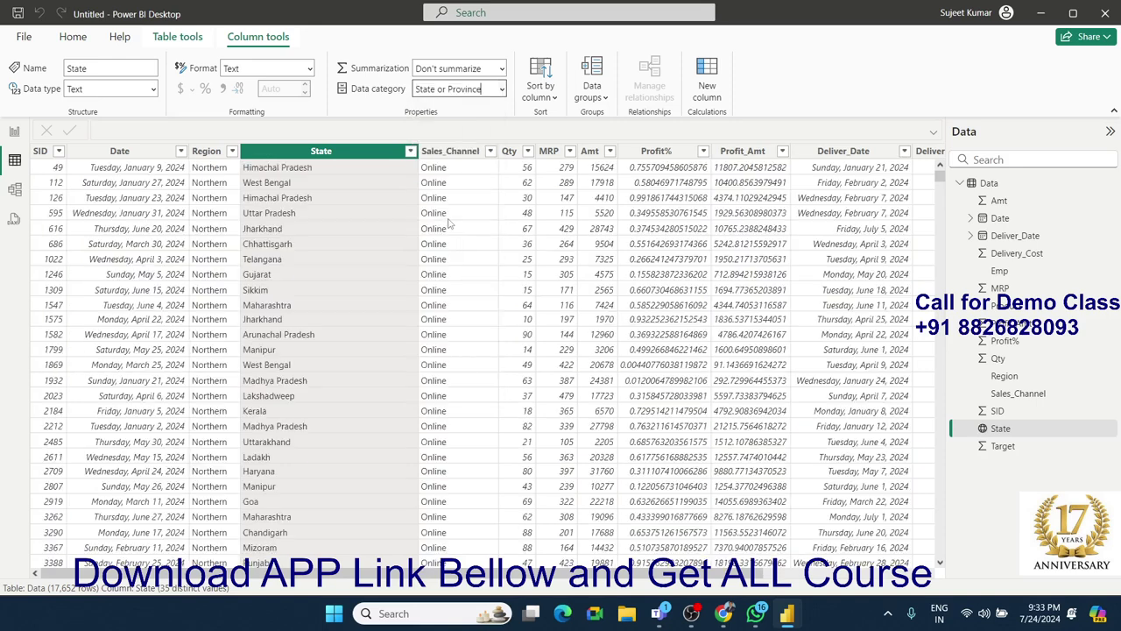
Step: Inspect the distinct values of the Sales_Channel column
click(450, 152)
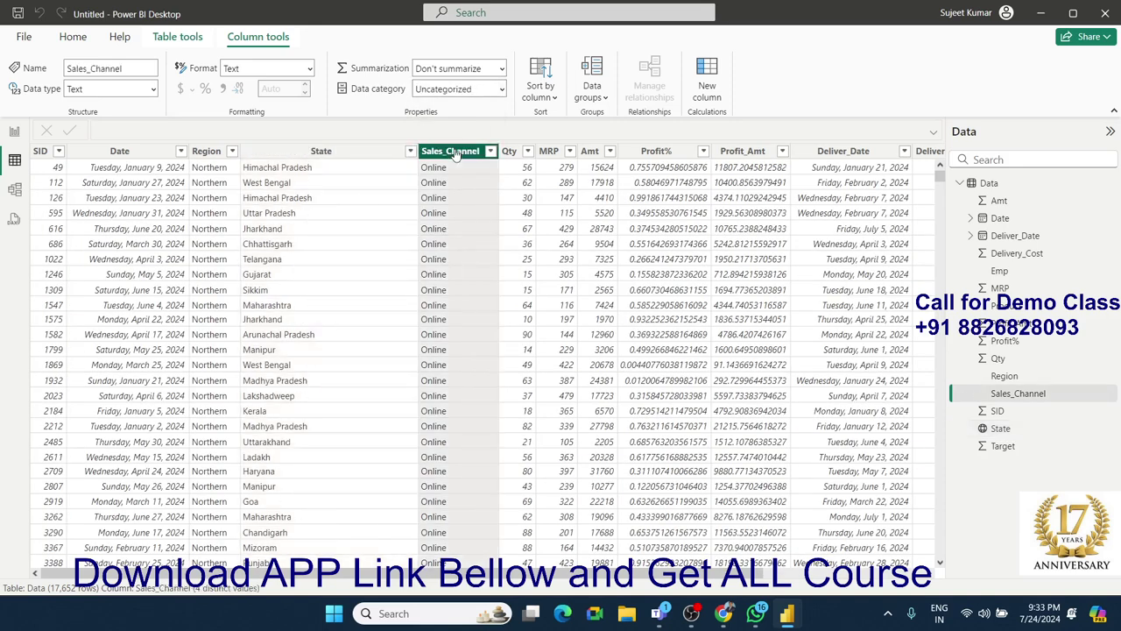
click(505, 151)
click(491, 151)
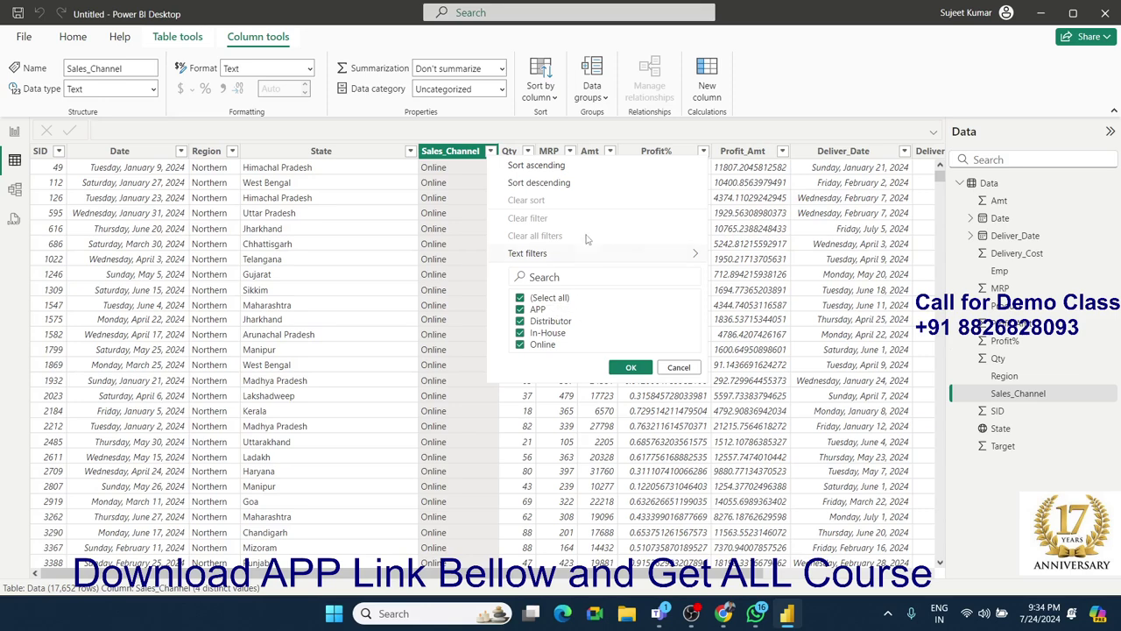
key(Escape)
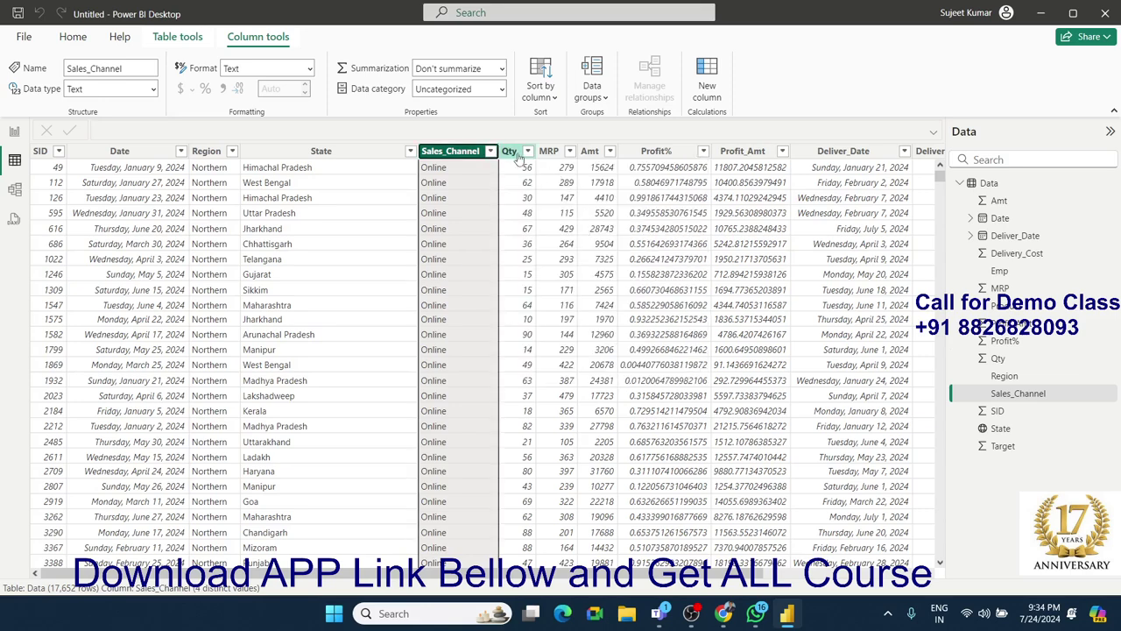
Step: Check Qty, MRP and Amt, then format Profit% as a percentage
click(511, 152)
click(548, 153)
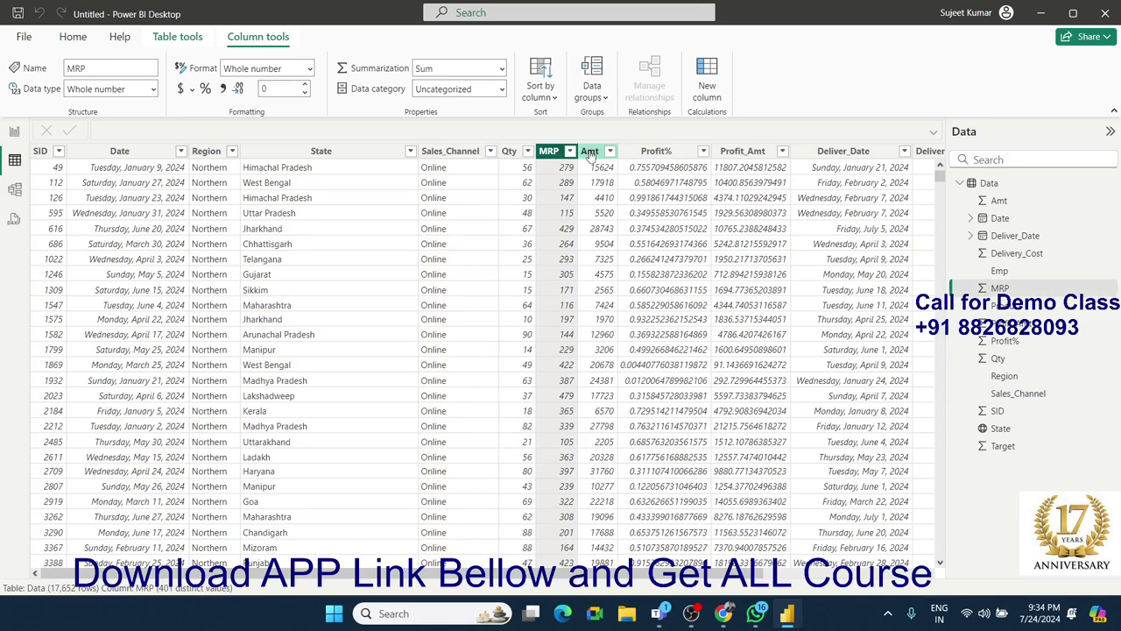
click(590, 153)
click(659, 153)
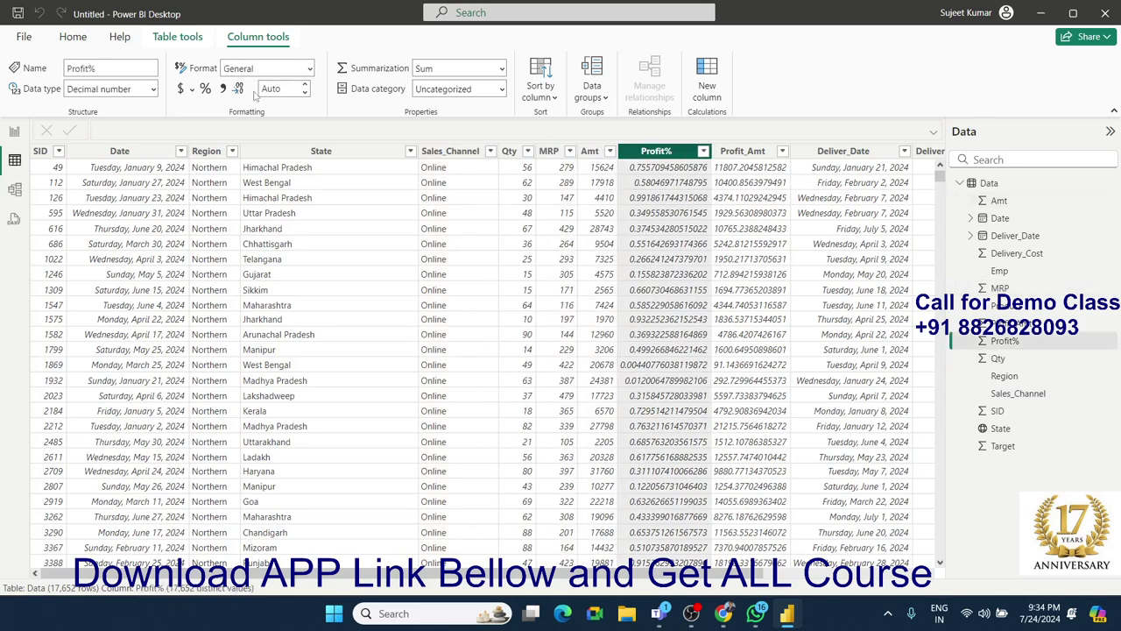
click(206, 89)
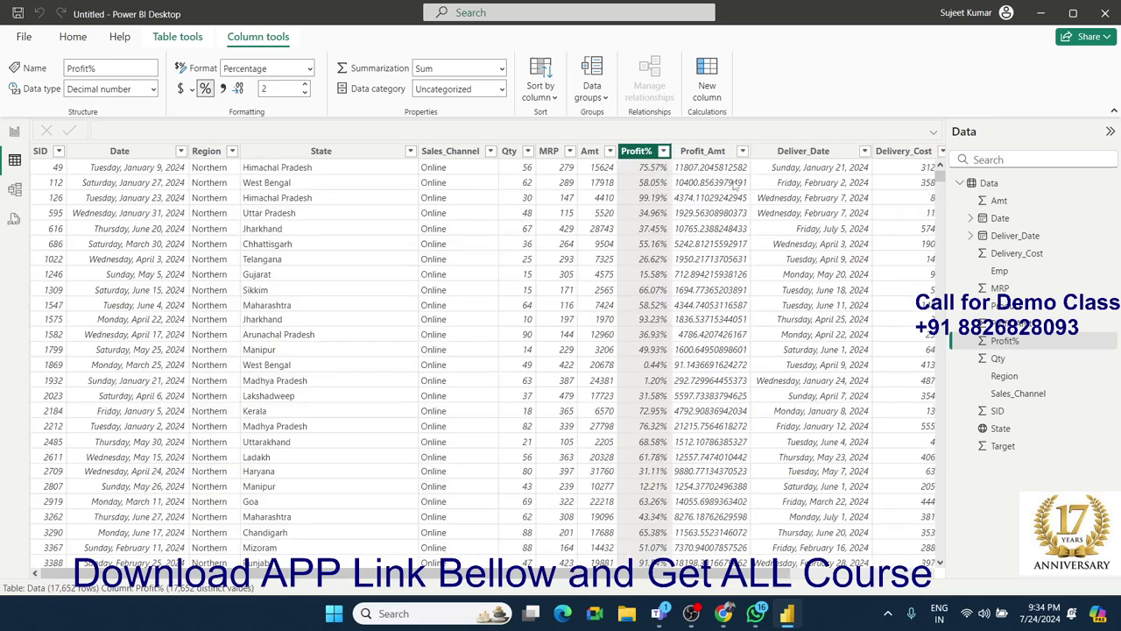
Step: Set the Profit_Amt column to 0 decimal places
click(704, 153)
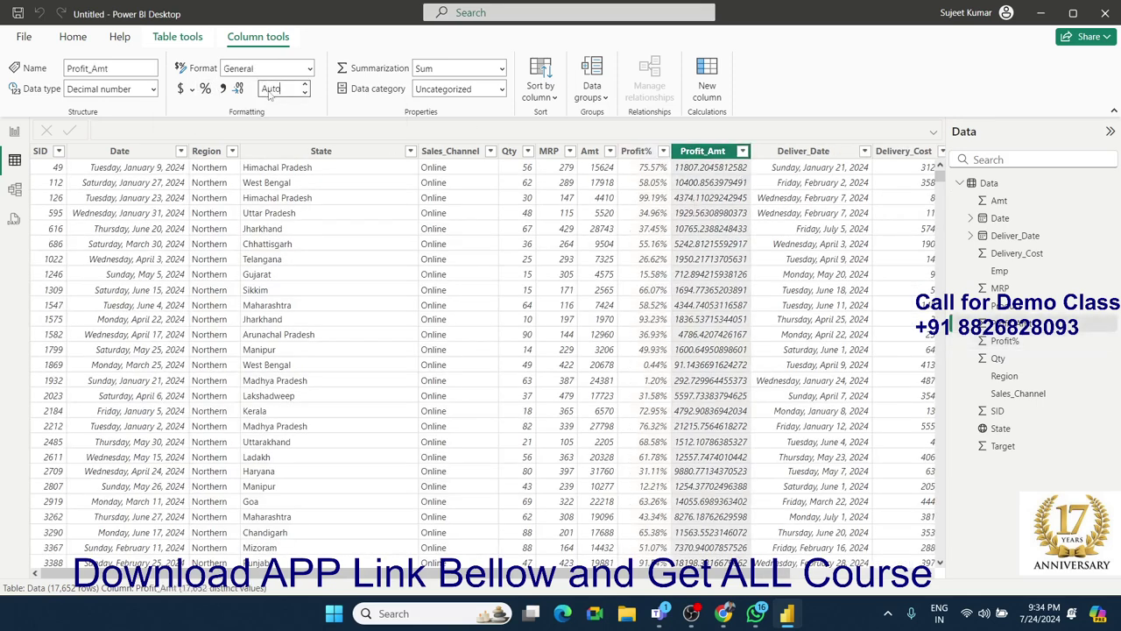
click(274, 88)
text(0)
key(Return)
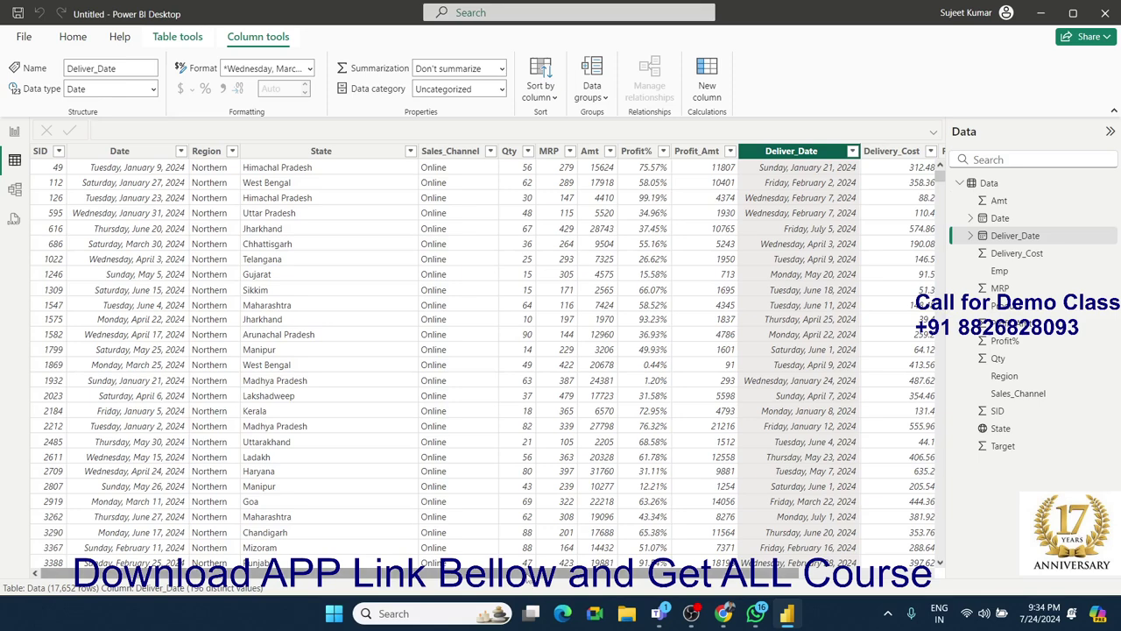
Step: Review the Delivery_Cost, Product, Emp and Target data types, then switch to Report view
scroll(530, 574, right, 3)
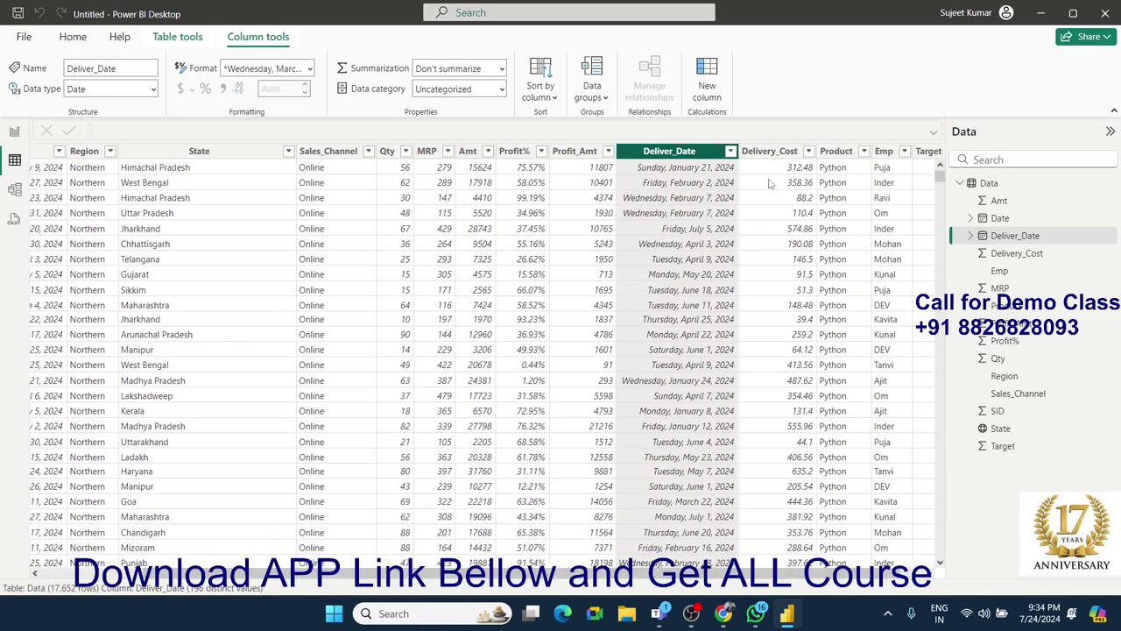
click(771, 175)
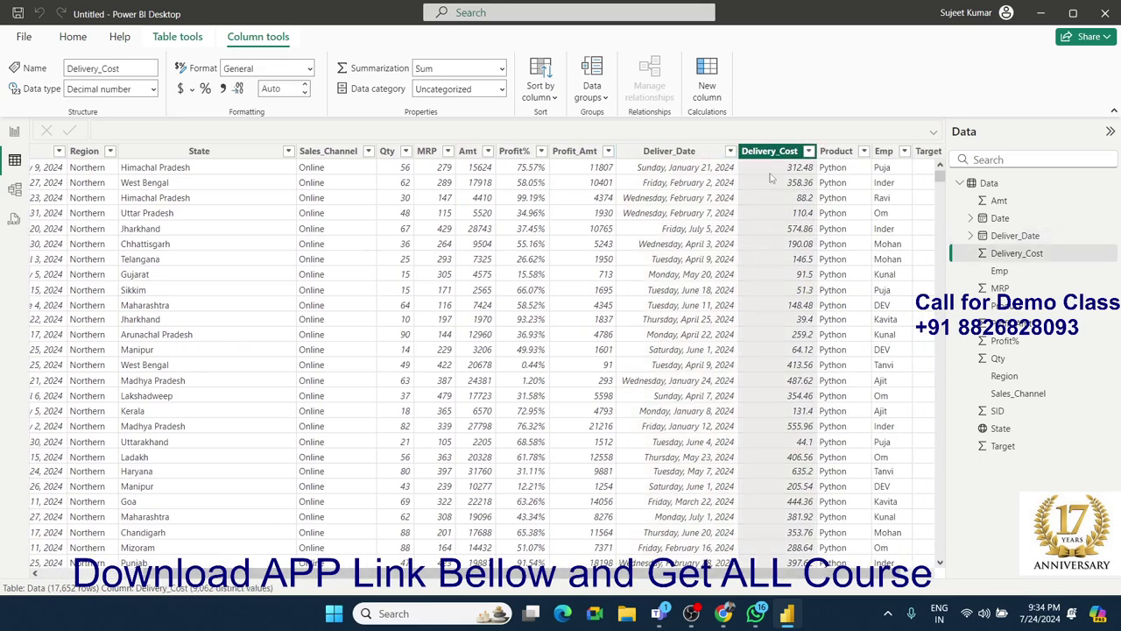
click(835, 167)
click(883, 167)
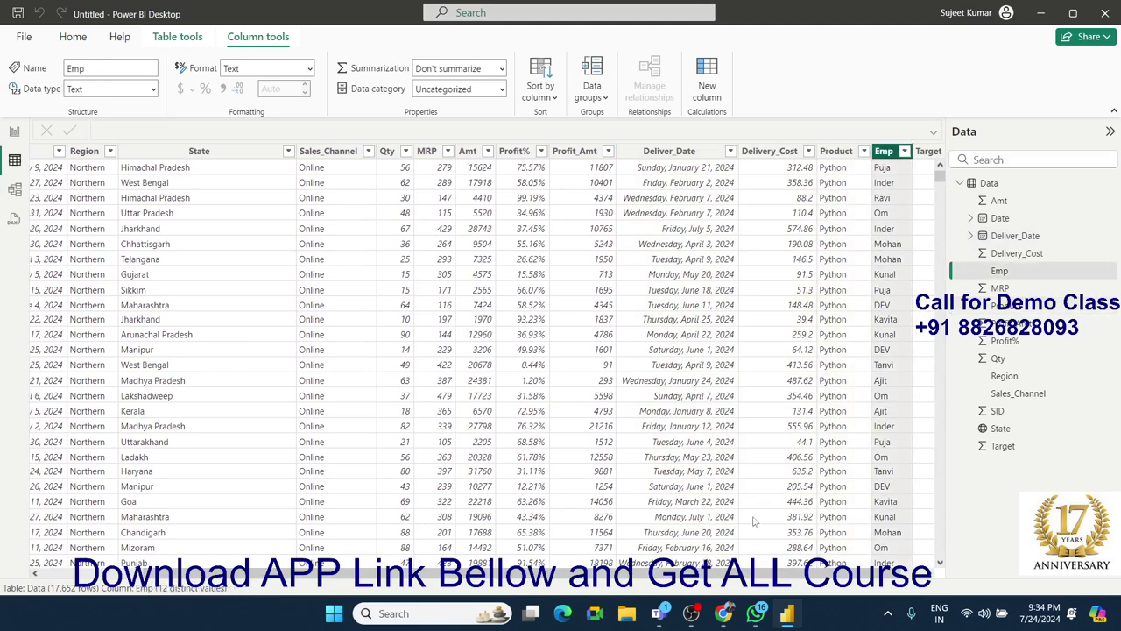
scroll(486, 360, right, 1)
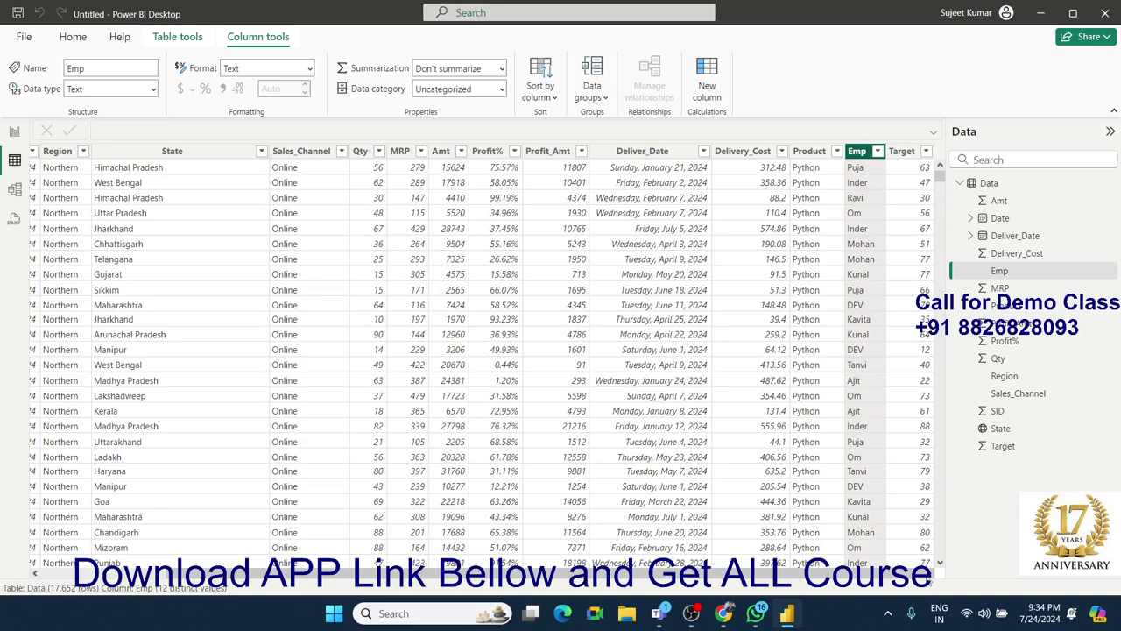
click(905, 171)
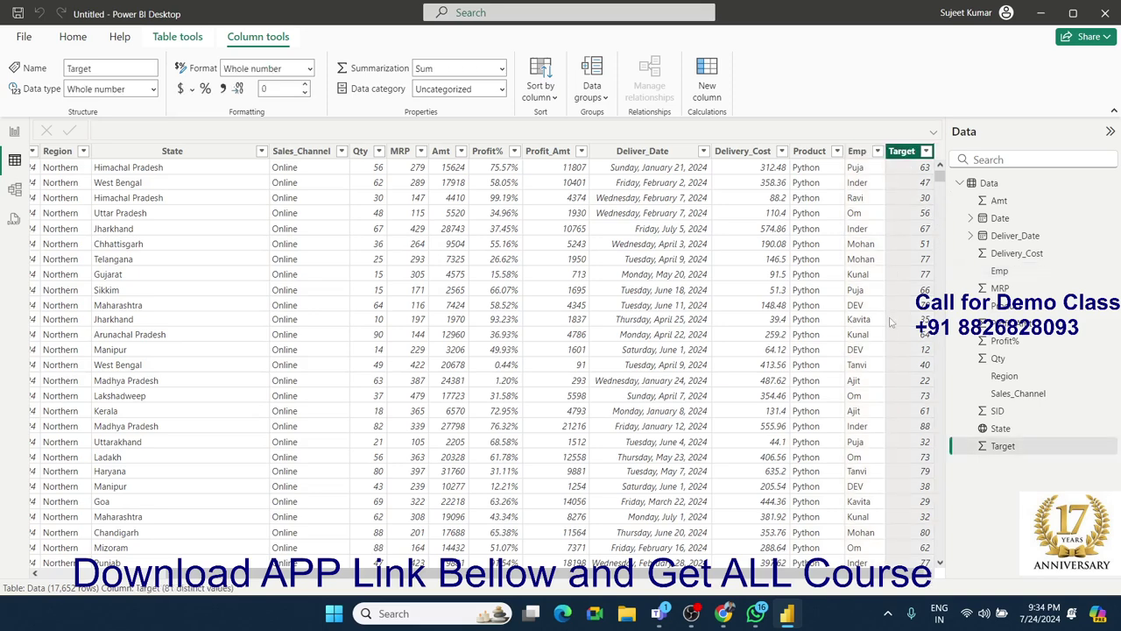
drag(845, 576, 447, 578)
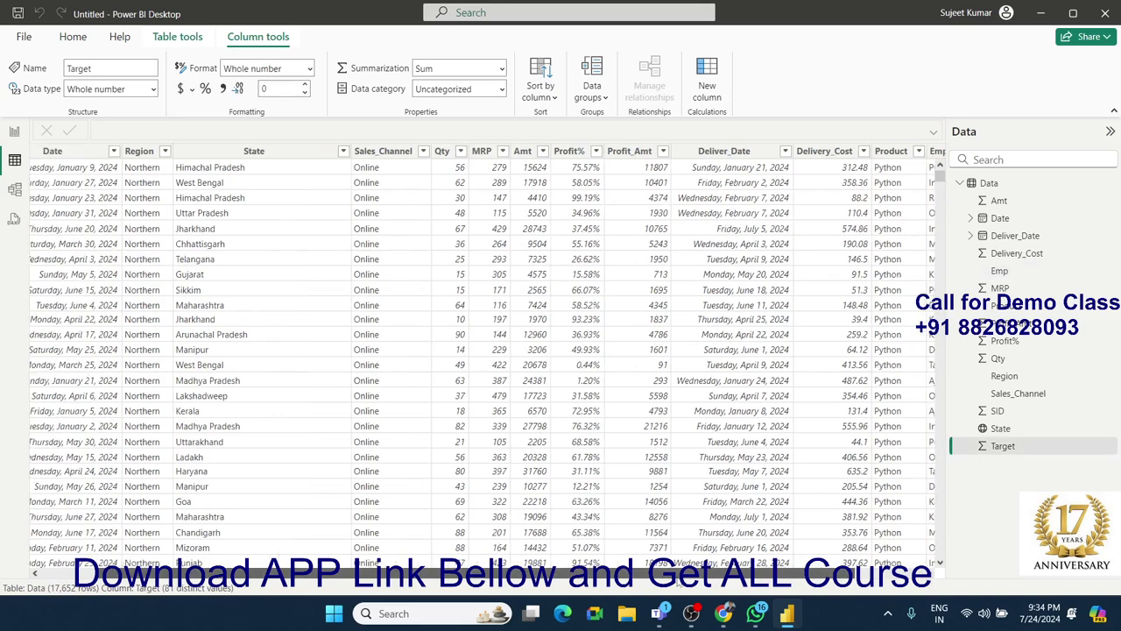
click(14, 132)
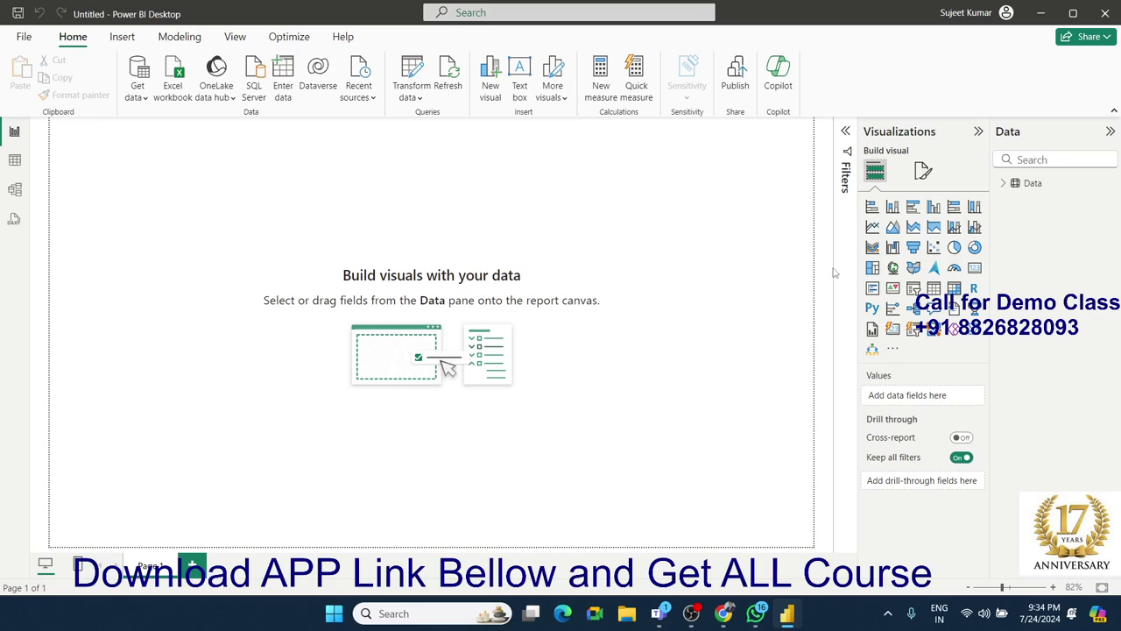
Step: Set the page wallpaper colour to black
click(923, 171)
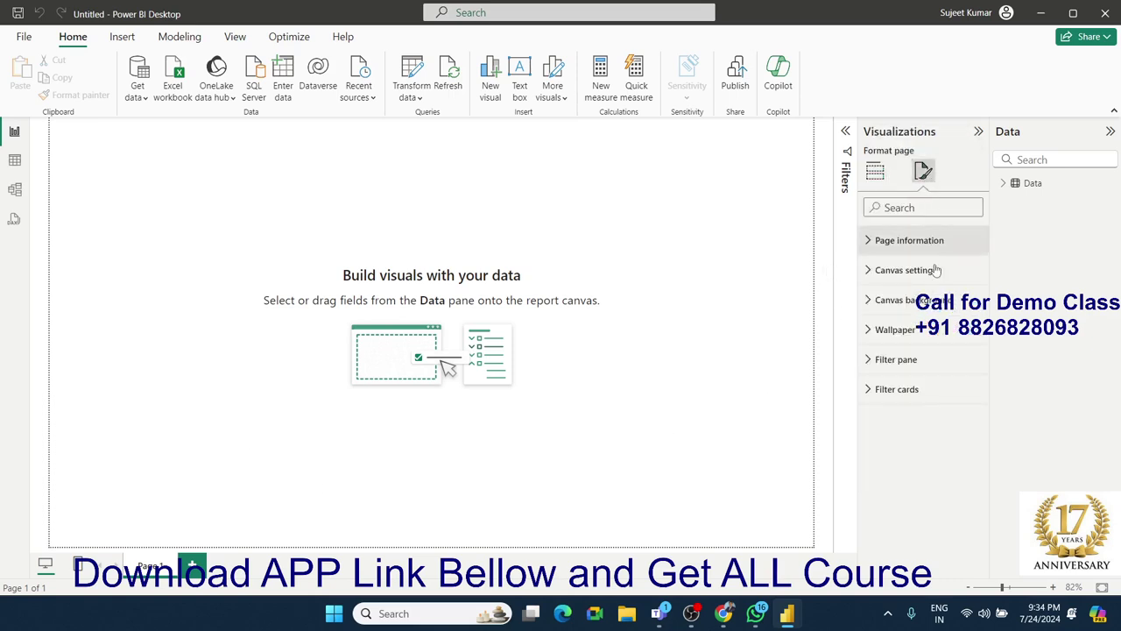
click(909, 336)
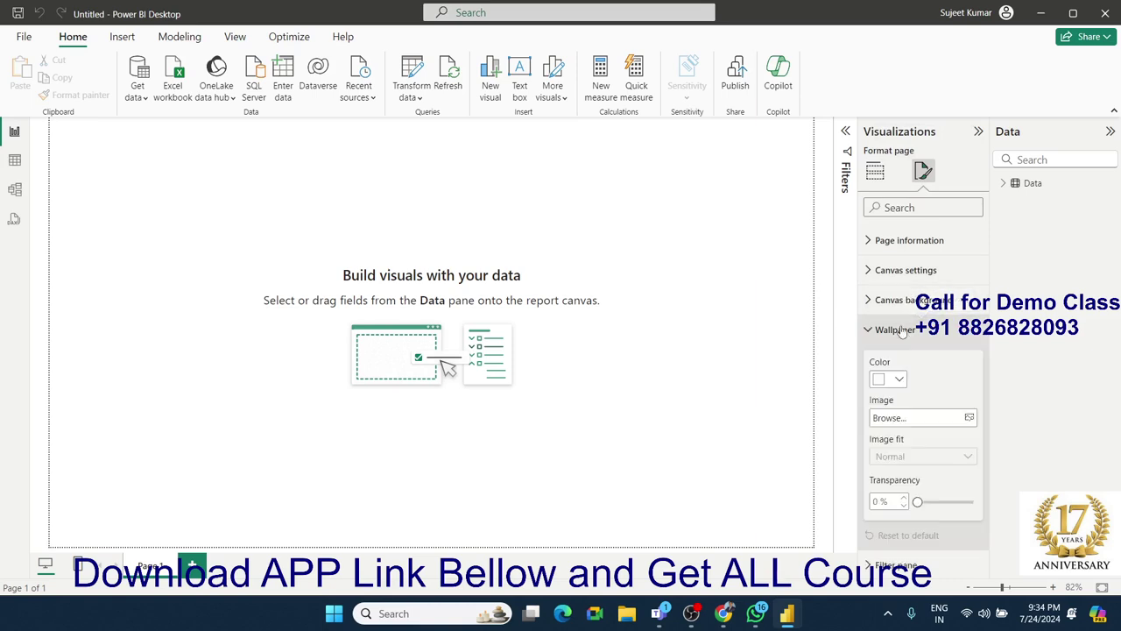
click(900, 379)
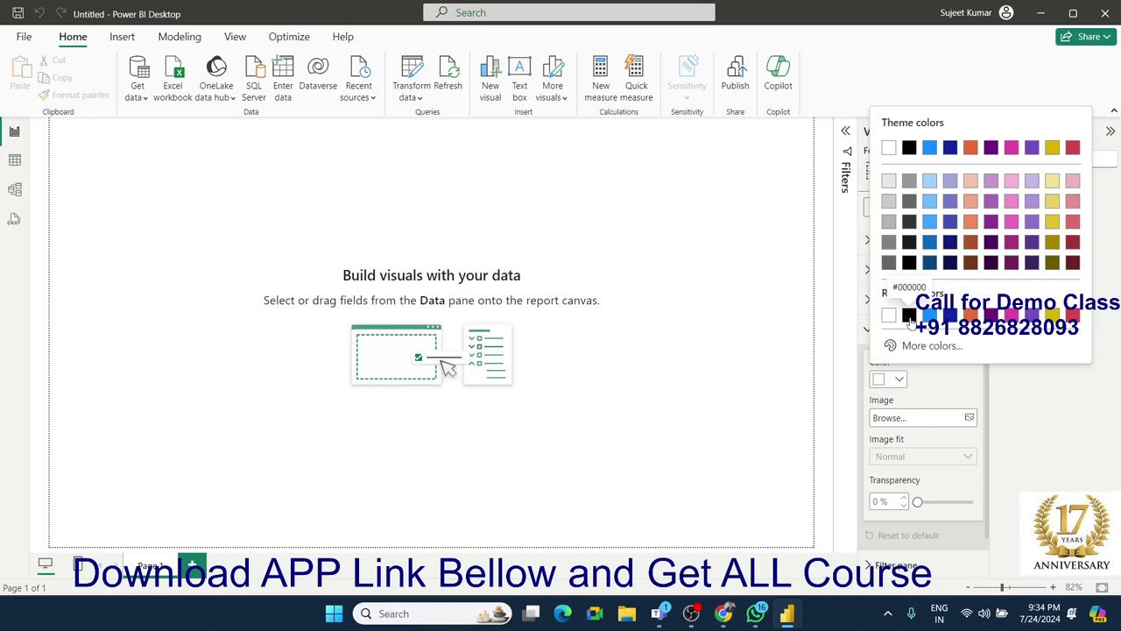
click(910, 316)
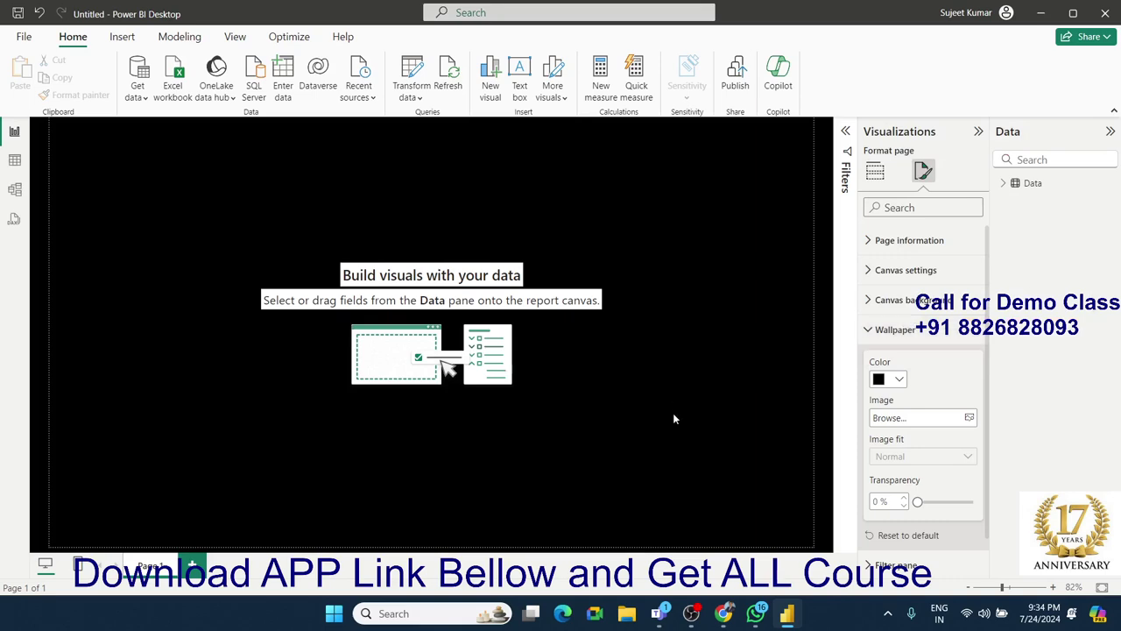
Step: Return to the visual-building options and expand the Data table's fields
click(875, 174)
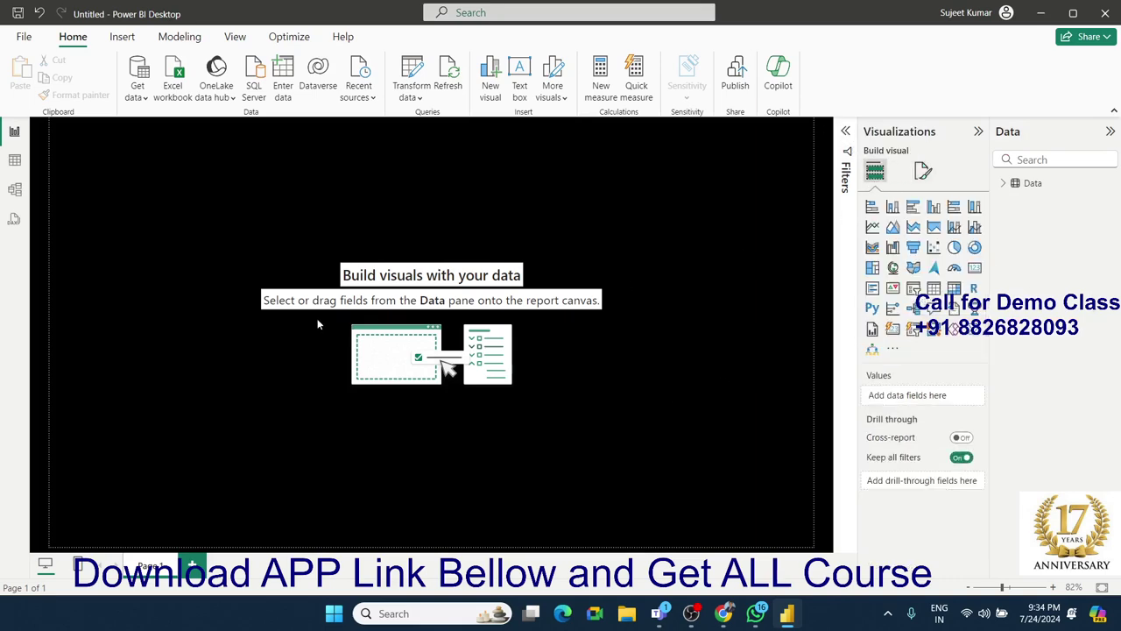
mouse_move(58, 127)
mouse_down()
mouse_move(137, 540)
mouse_move(122, 497)
mouse_up()
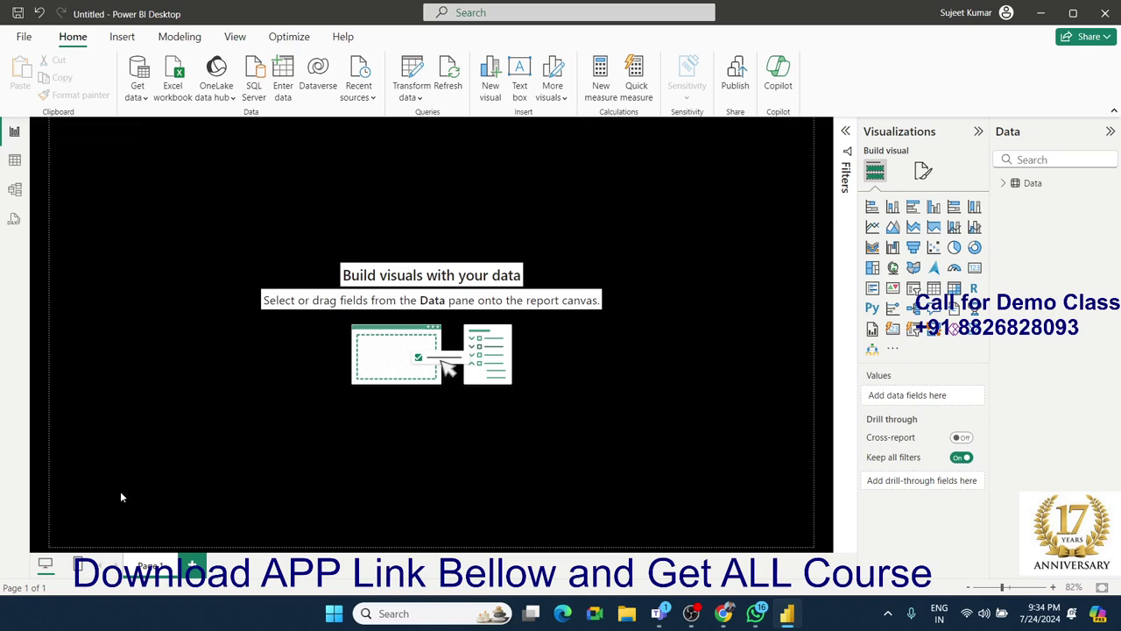
click(1003, 182)
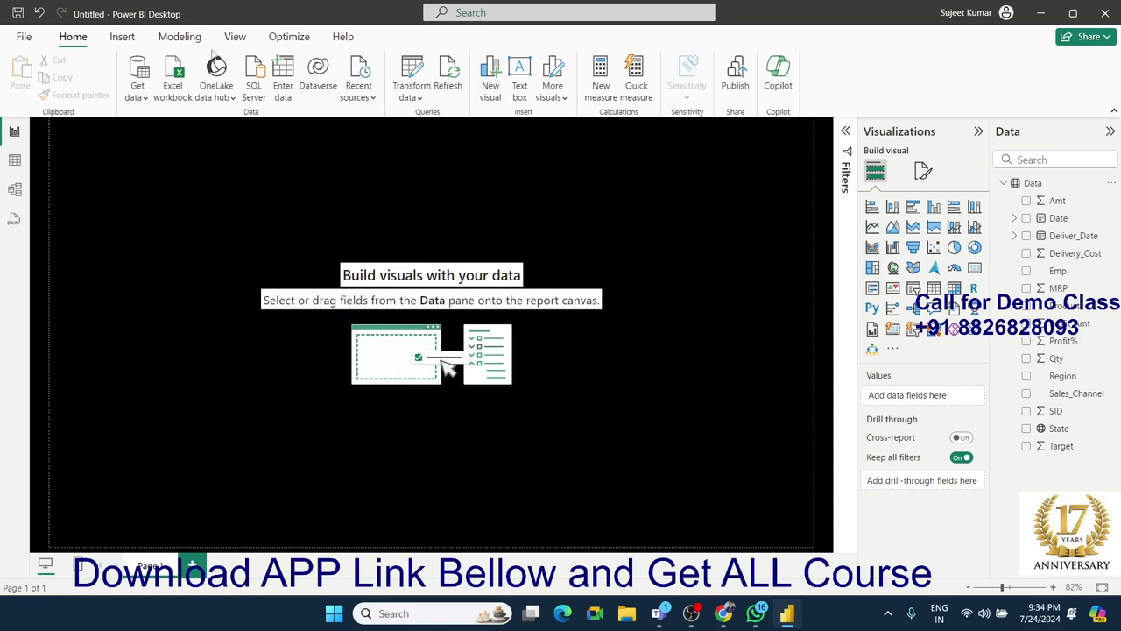
Step: Insert a rectangle shape, stretch it tall and narrow, and place it at the page's left edge
click(125, 38)
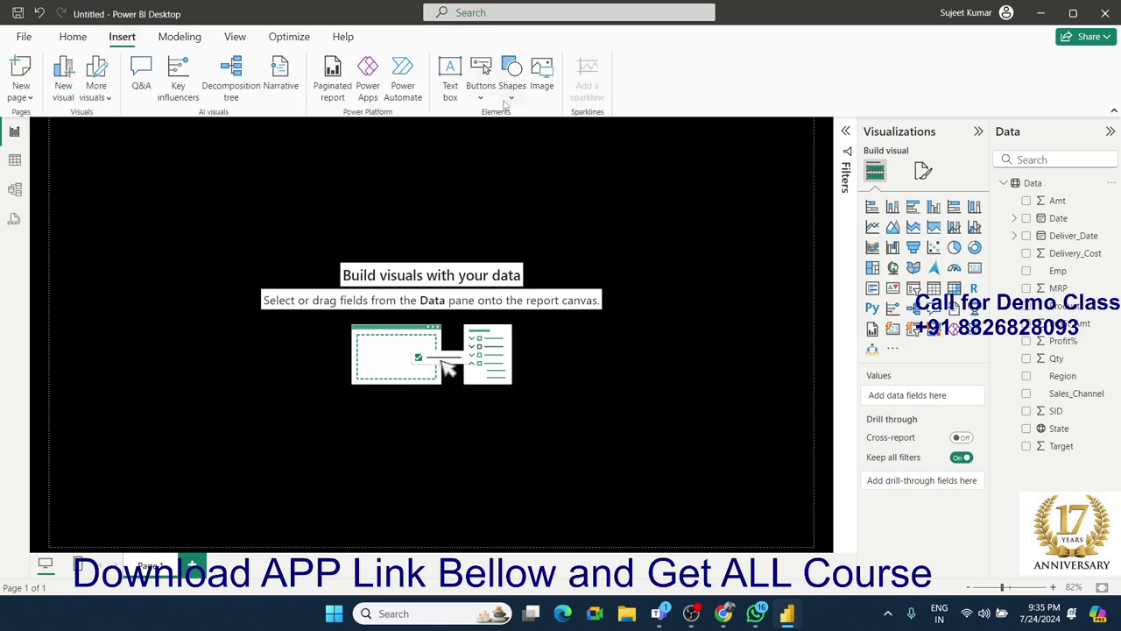
click(512, 77)
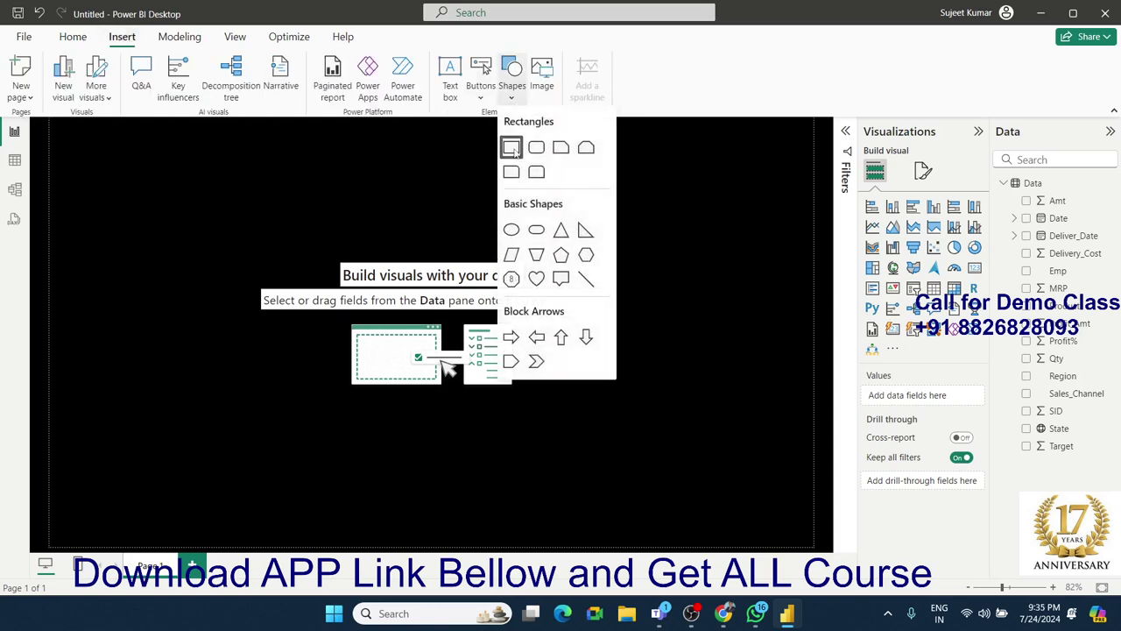
click(513, 149)
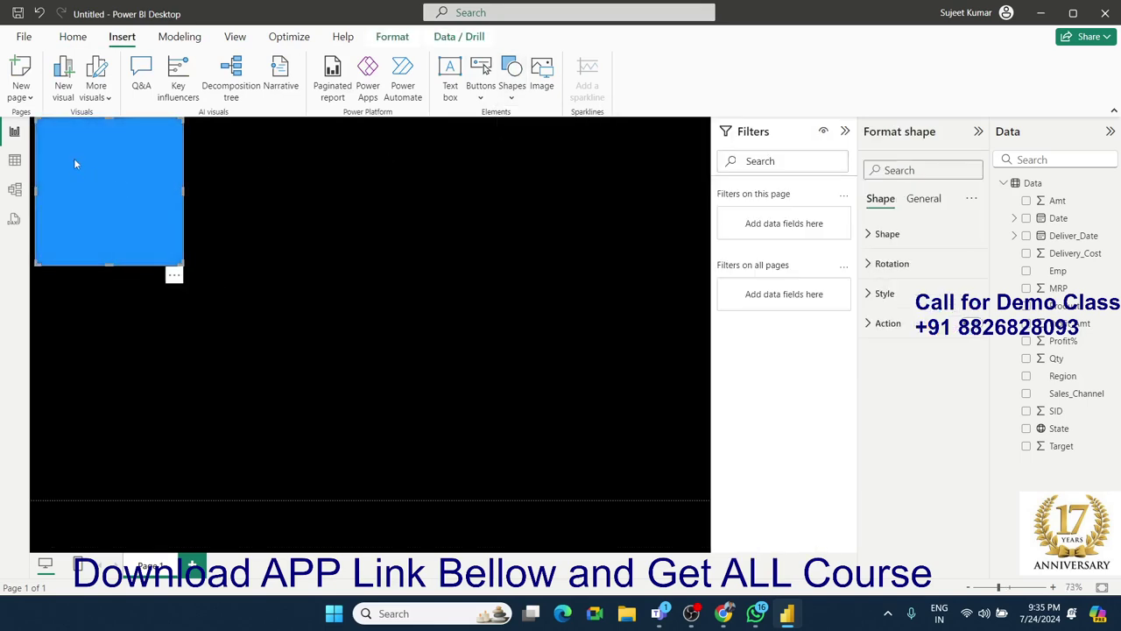
mouse_move(181, 261)
mouse_down()
mouse_move(109, 492)
mouse_move(134, 488)
mouse_up()
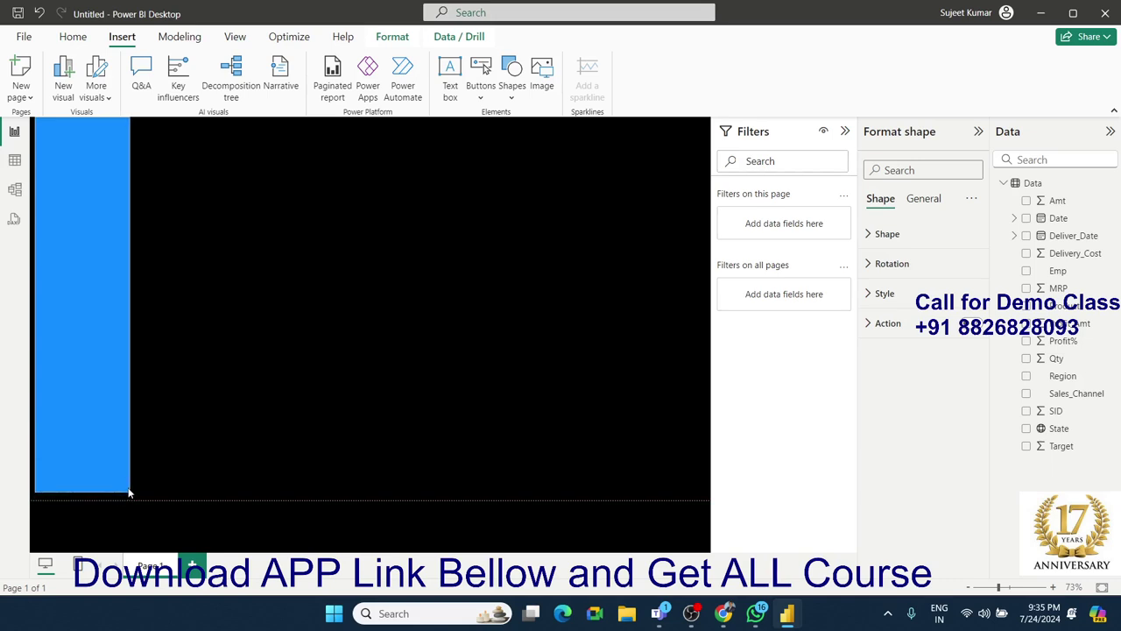
drag(109, 261, 109, 264)
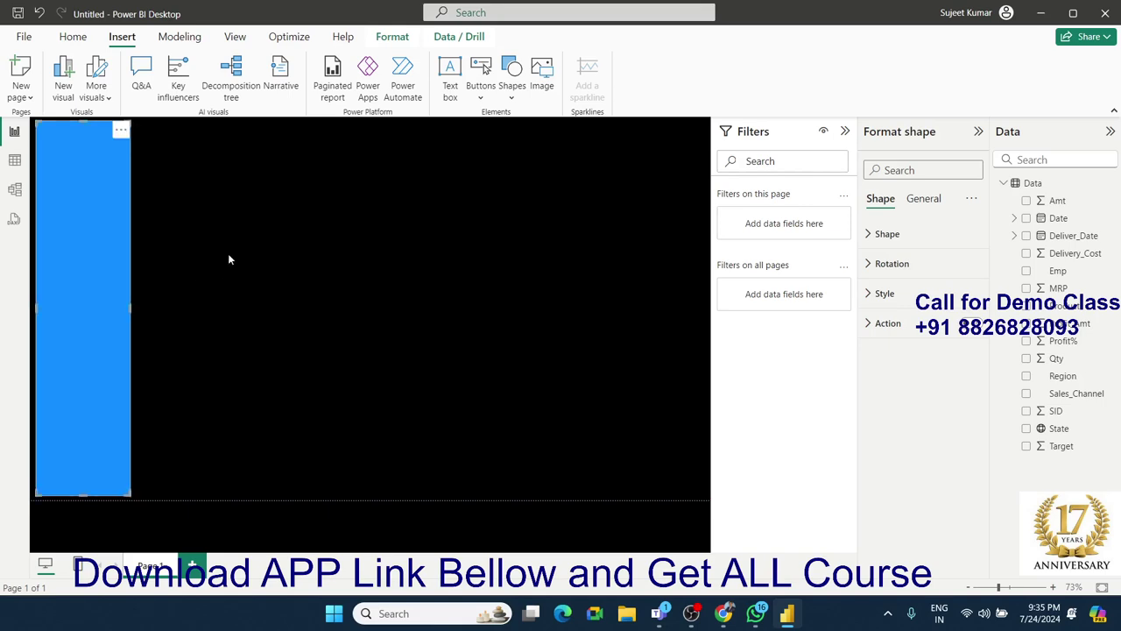
click(228, 253)
click(126, 243)
click(200, 253)
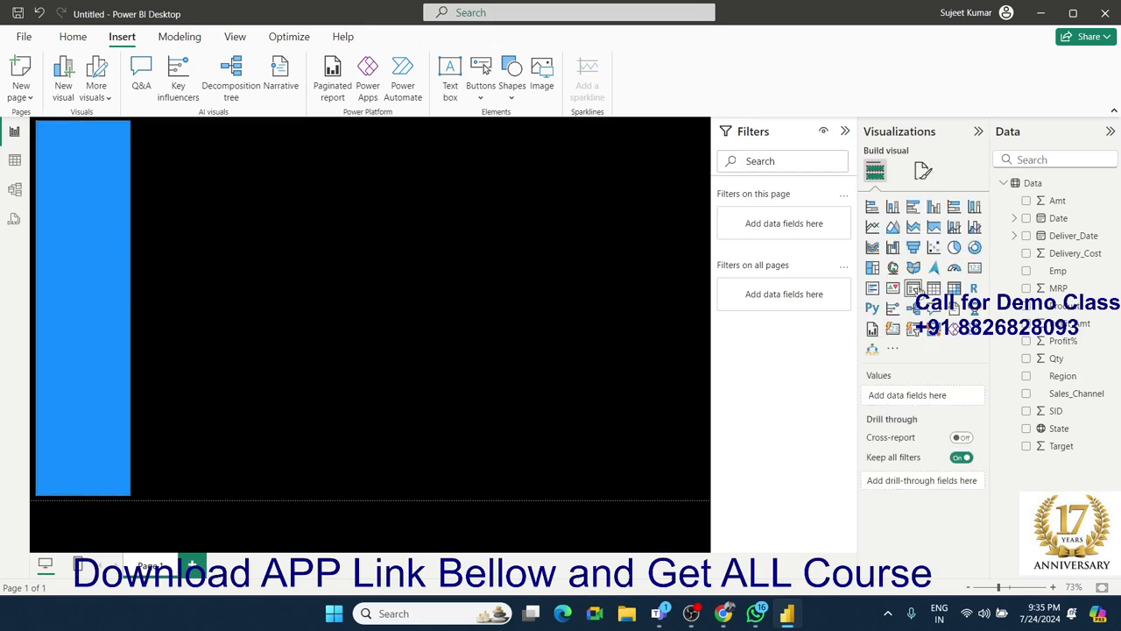
Step: Add a slicer using the Date field and reshape it short and wide
click(913, 287)
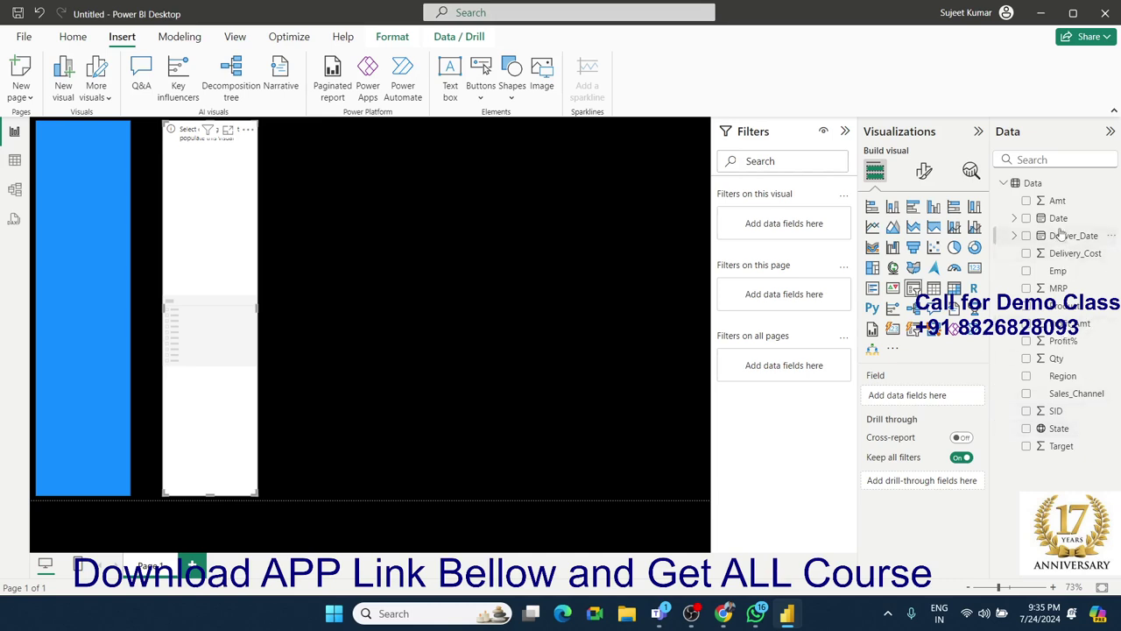
drag(1059, 218, 221, 282)
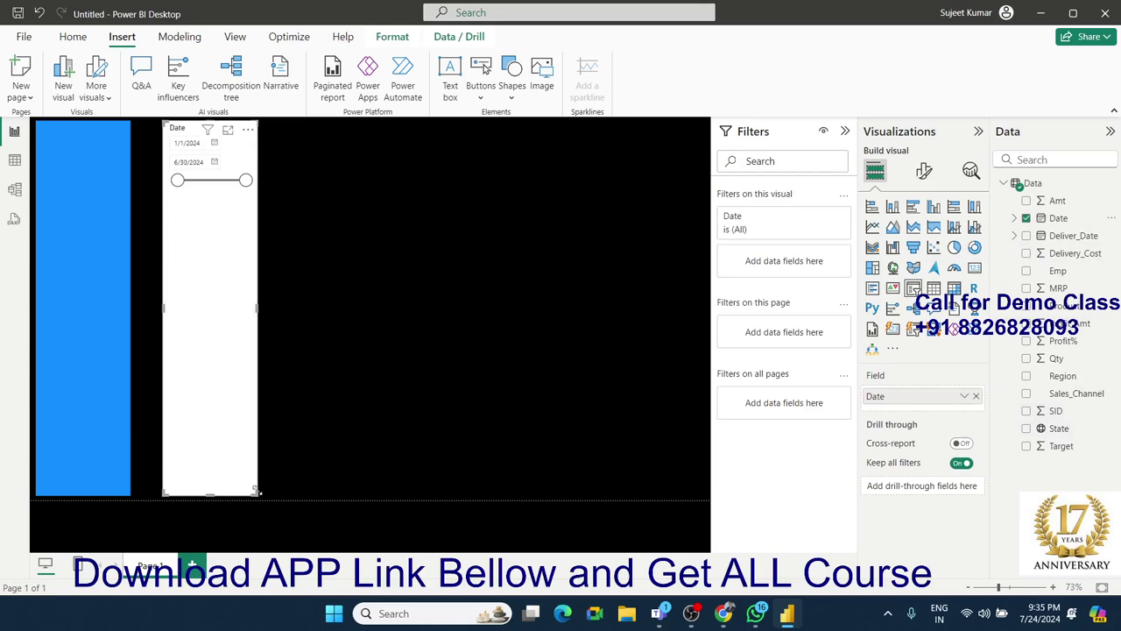
drag(256, 491, 283, 163)
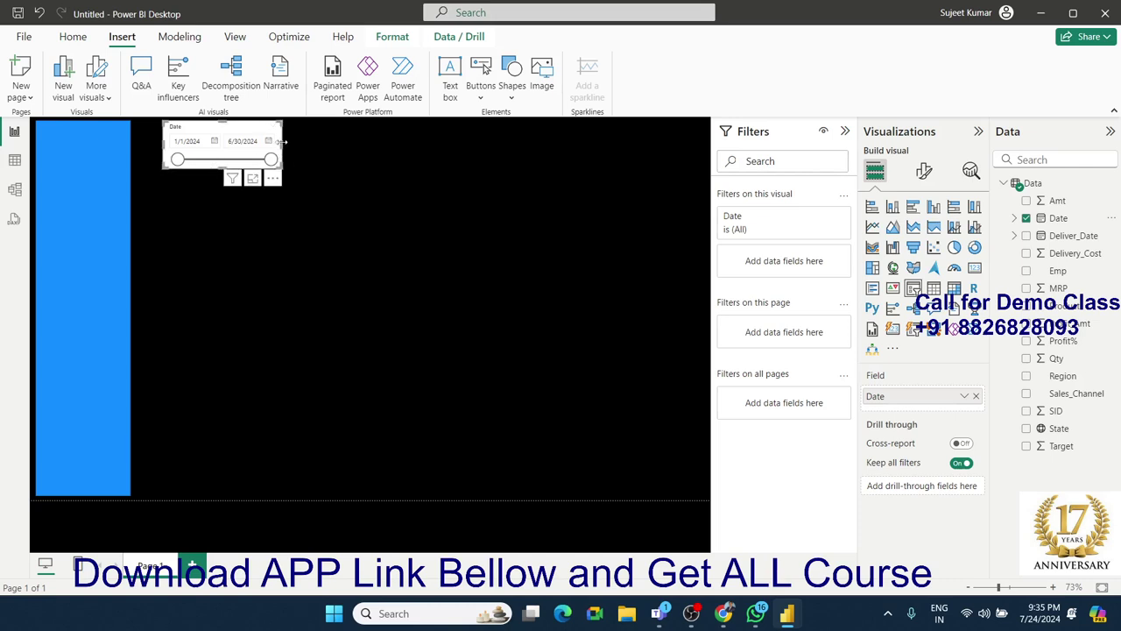
drag(279, 147, 280, 149)
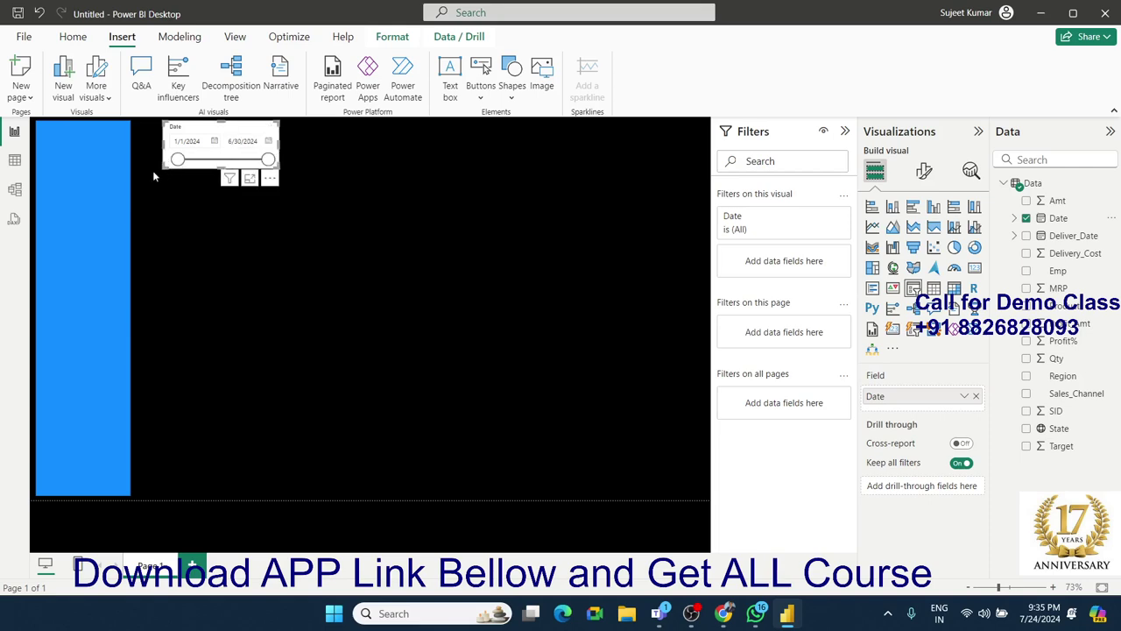
Step: Place the Date slicer atop the blue panel and widen both until a range slider shows
click(116, 175)
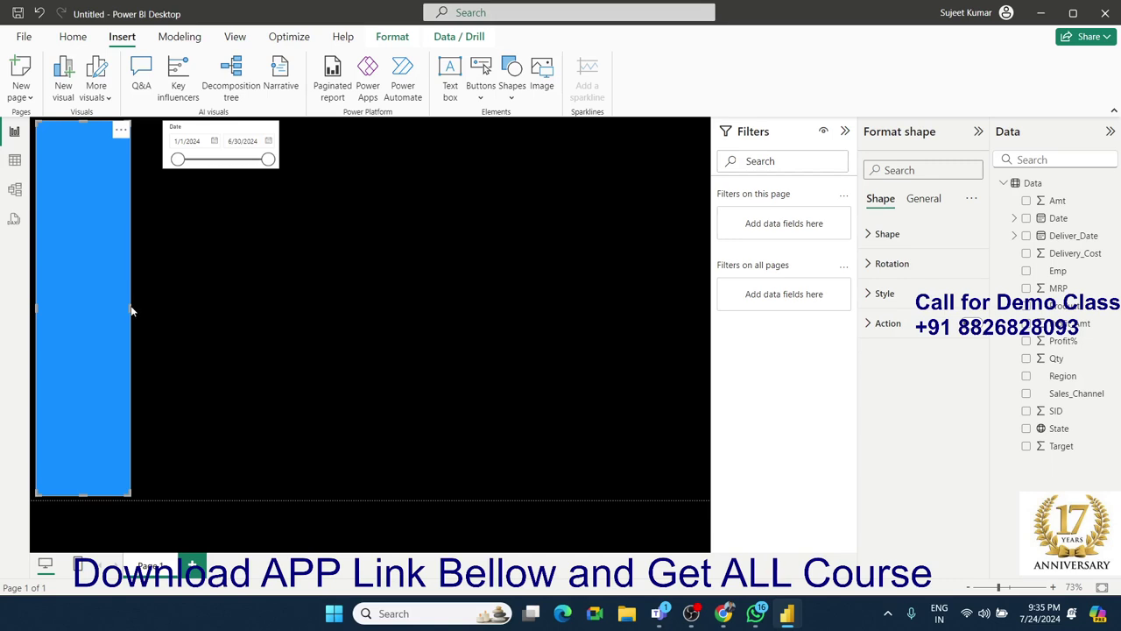
drag(133, 308, 147, 313)
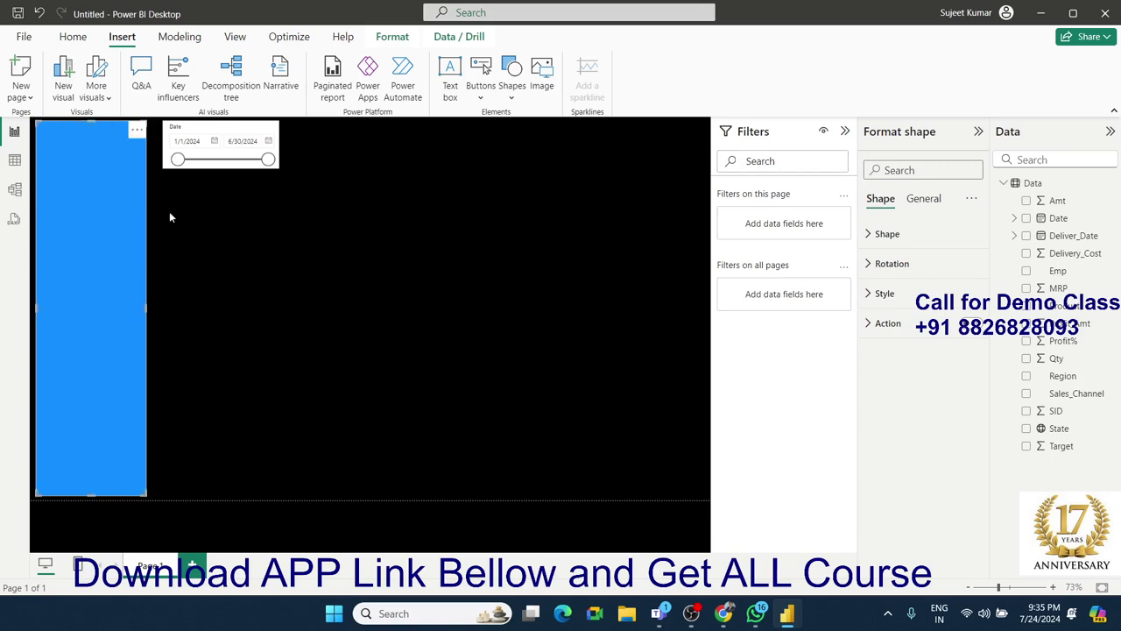
drag(183, 132, 61, 136)
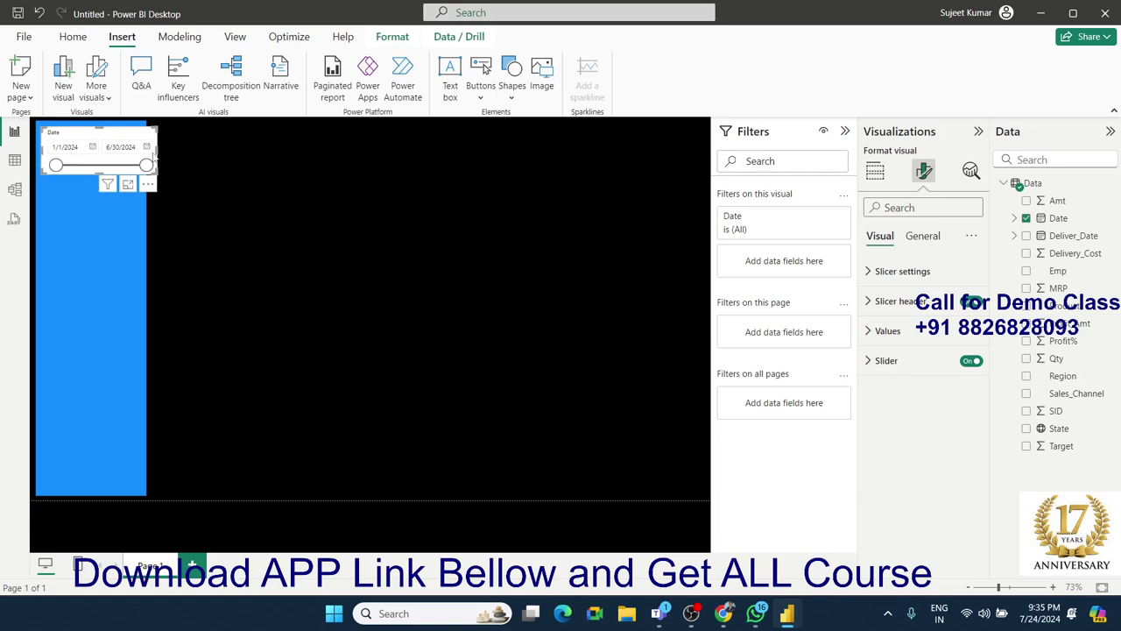
drag(160, 151, 146, 155)
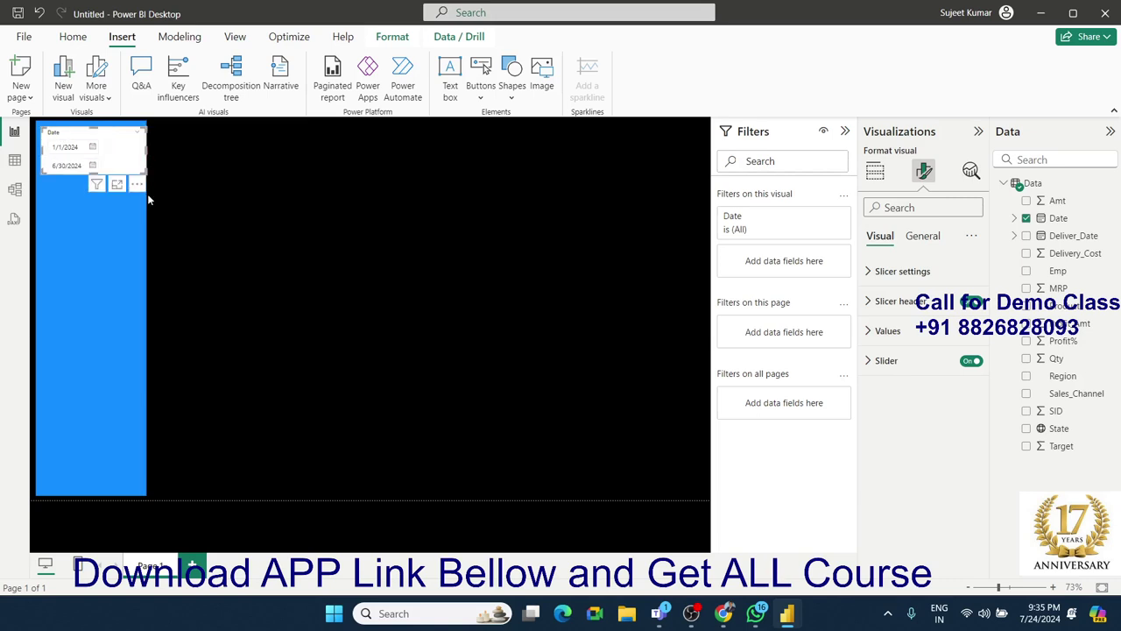
click(136, 220)
click(136, 220)
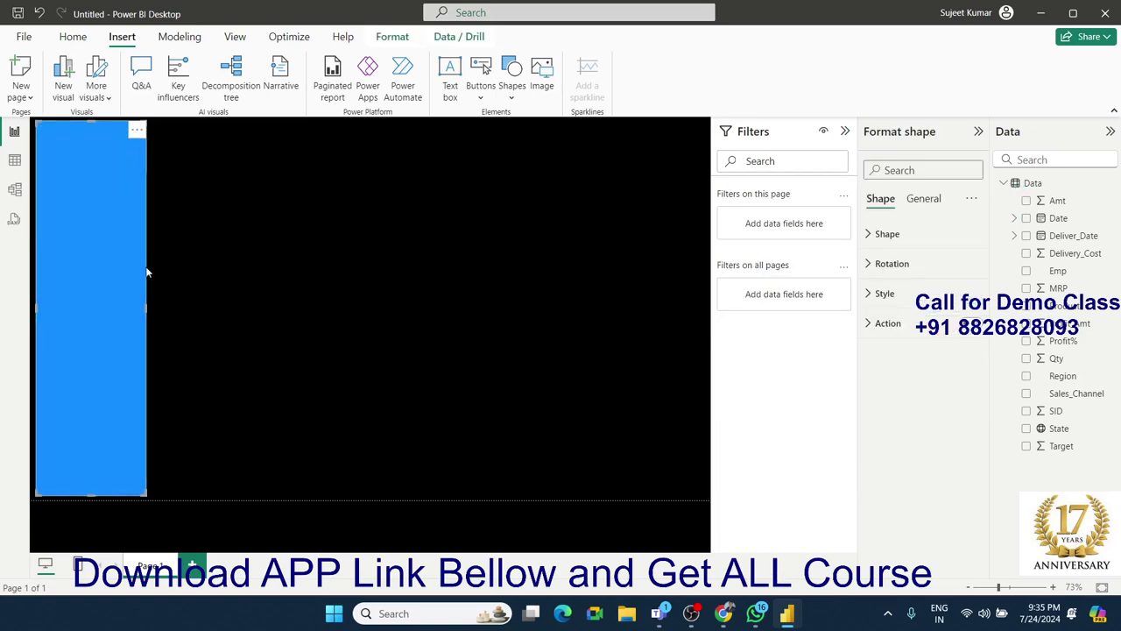
drag(147, 310, 163, 310)
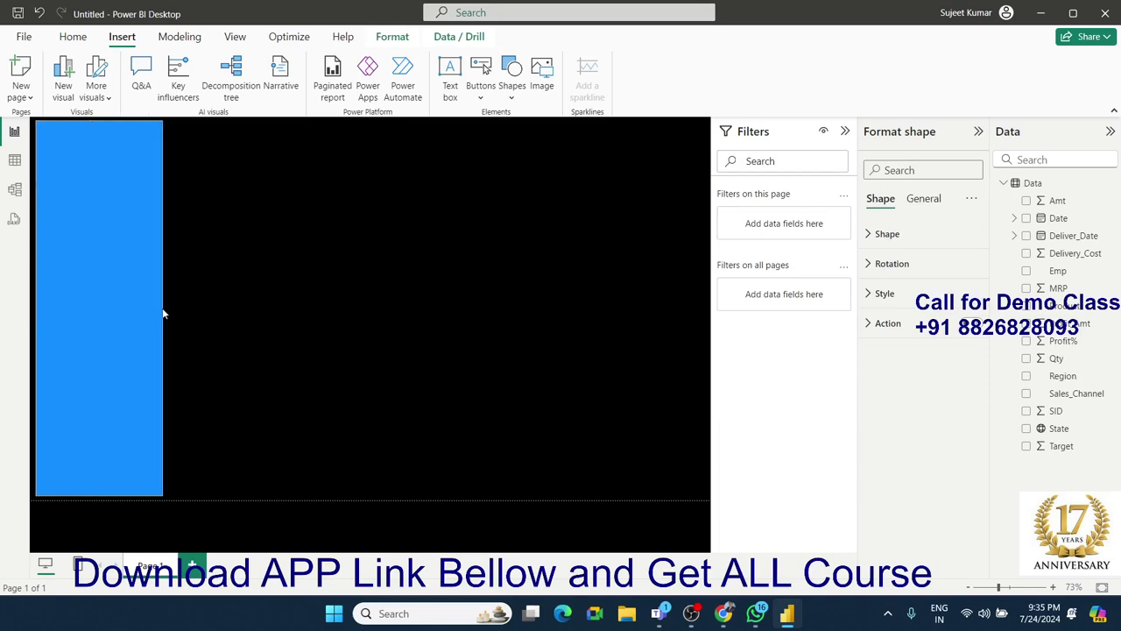
click(207, 257)
click(125, 168)
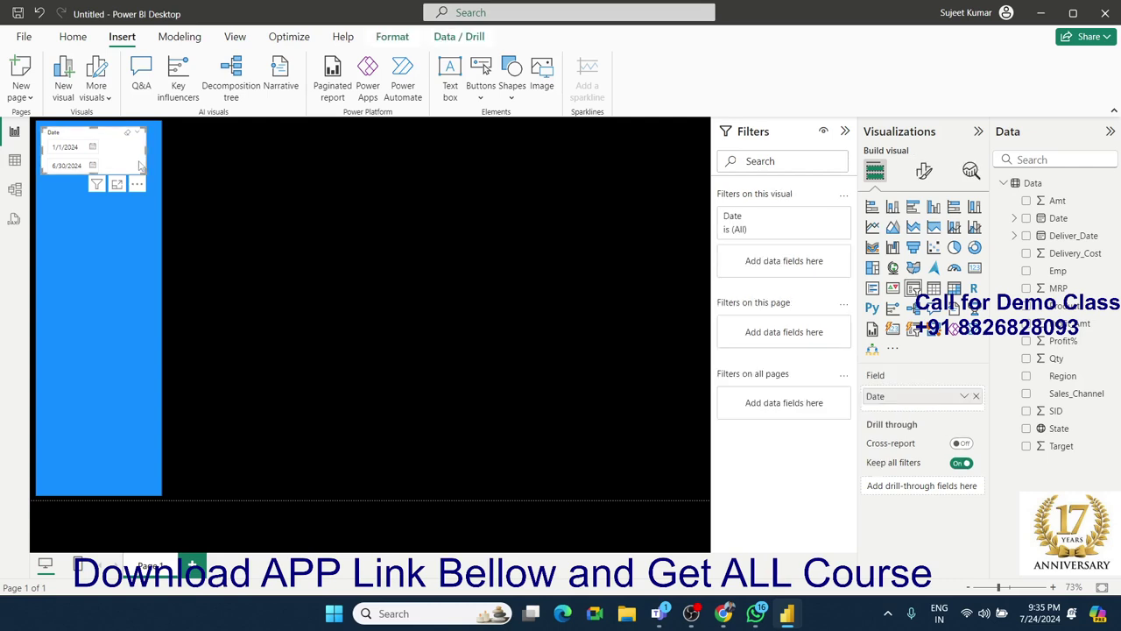
drag(153, 156, 156, 155)
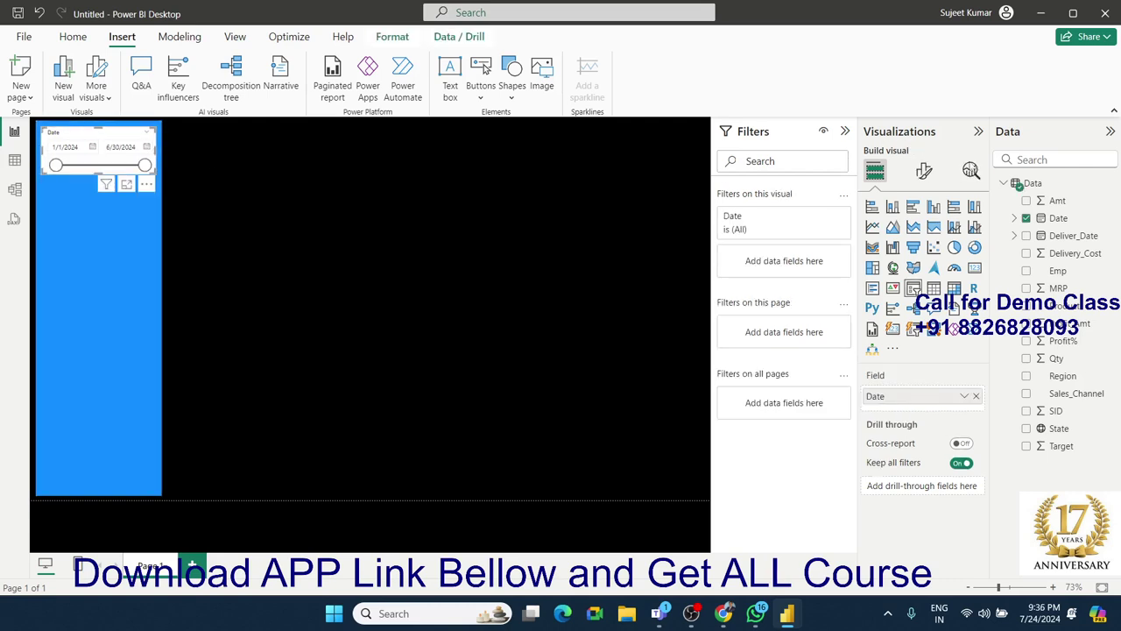
Step: Turn off the Date slicer's background and turn on its shadow under Effects
click(927, 174)
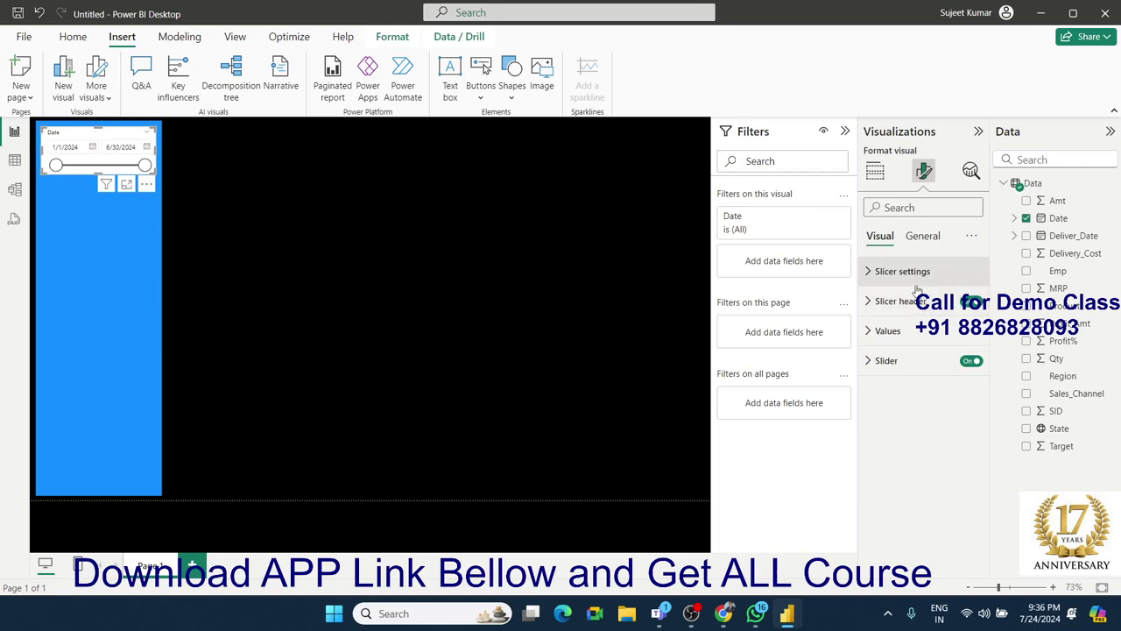
click(923, 235)
click(880, 331)
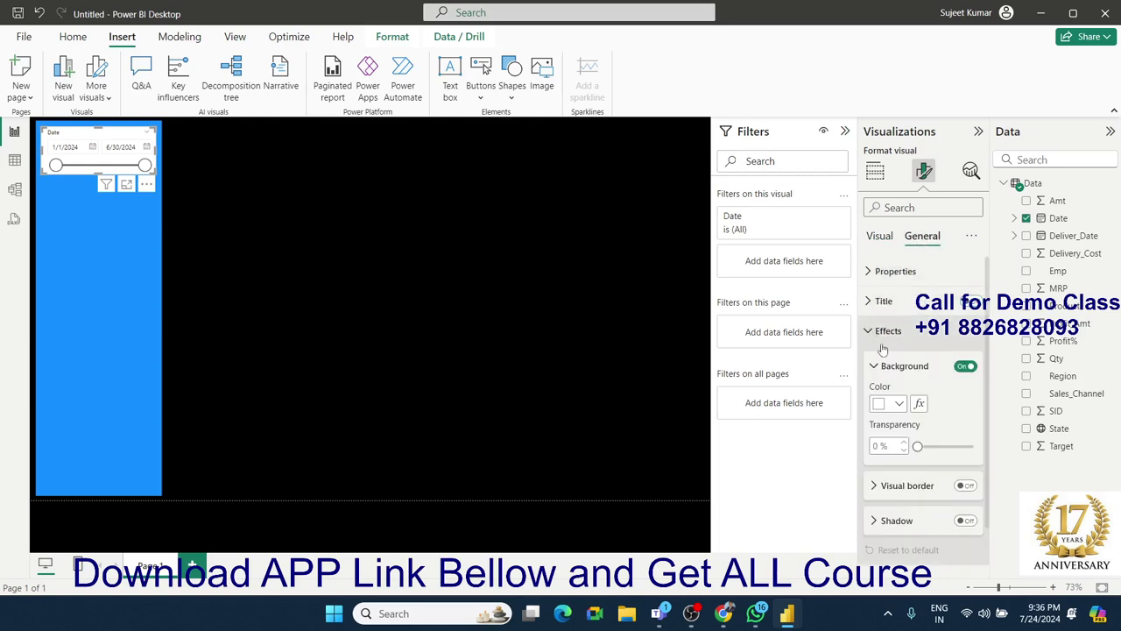
click(961, 368)
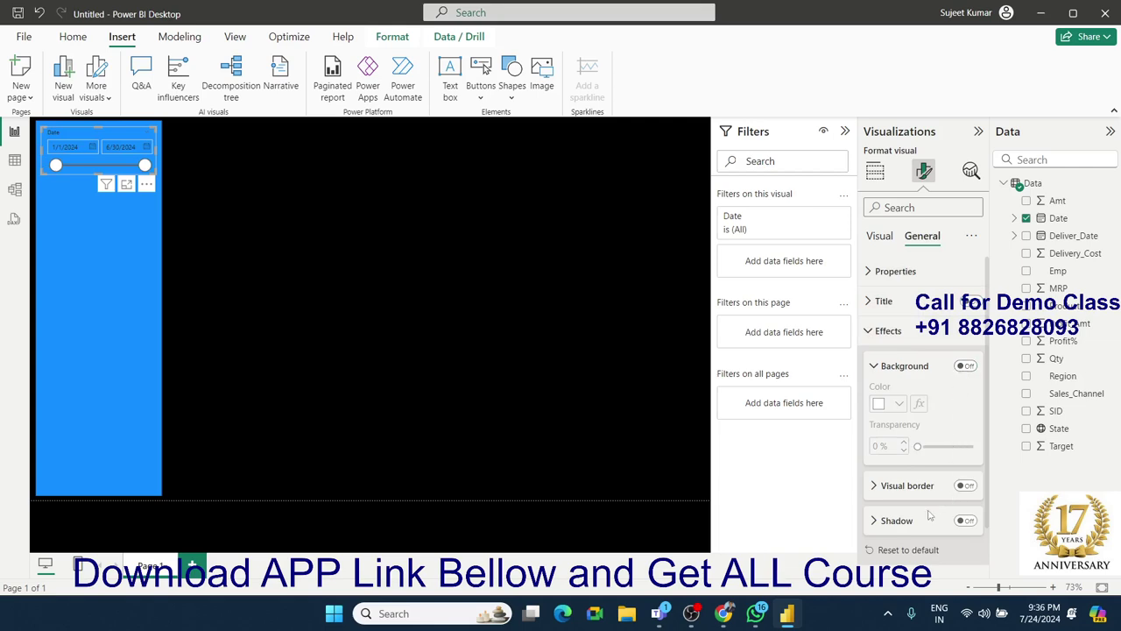
click(976, 522)
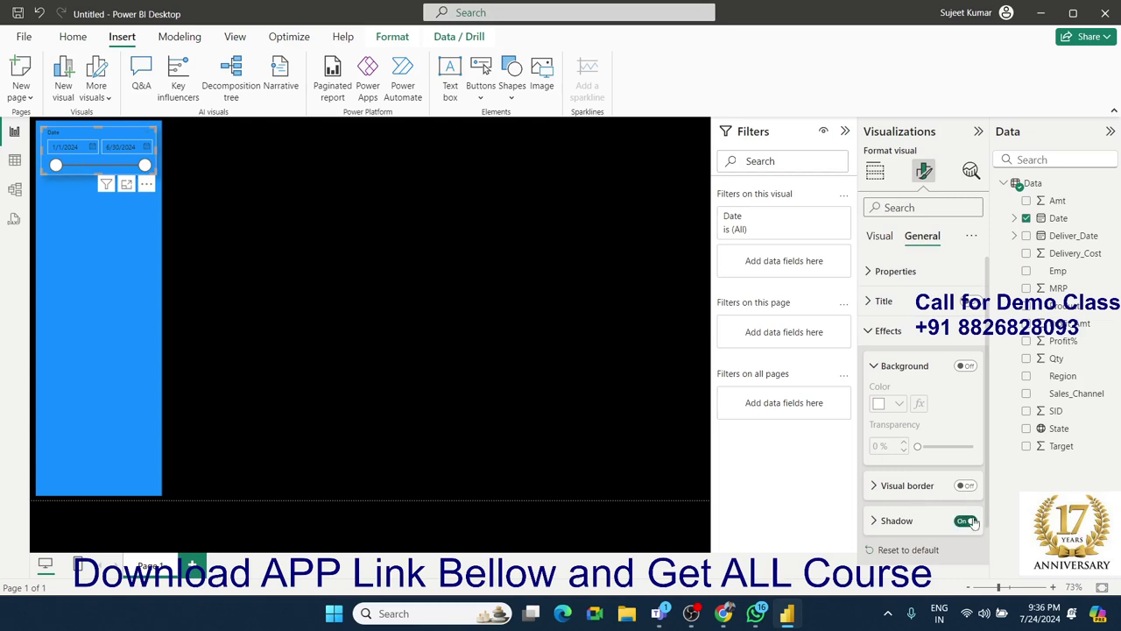
Step: Switch off the panel rectangle's Style fill
click(161, 444)
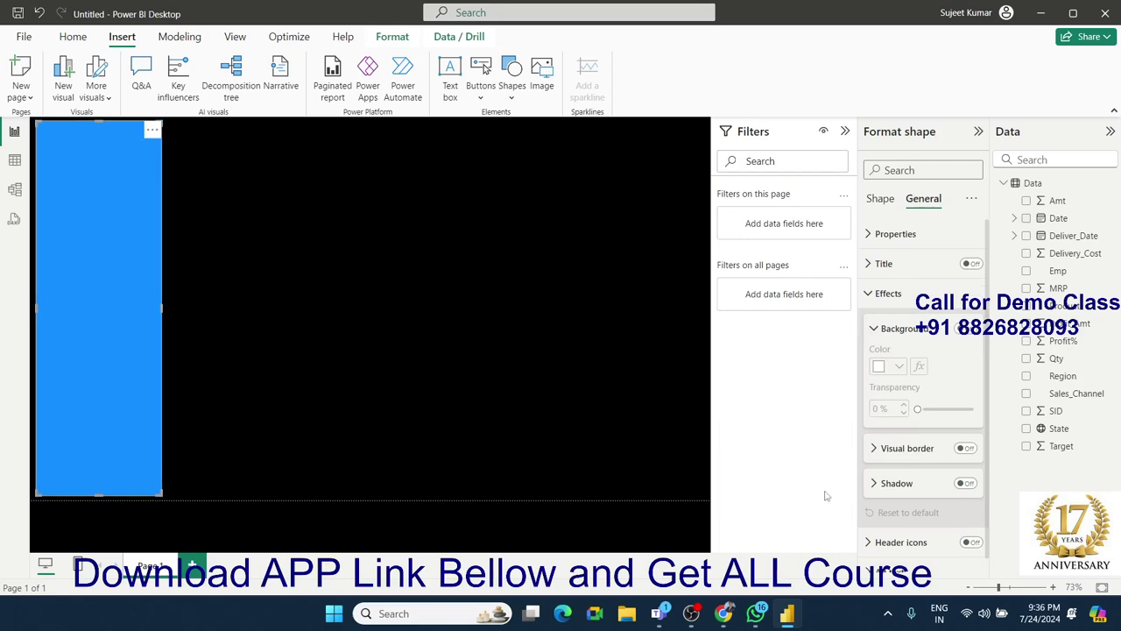
click(966, 330)
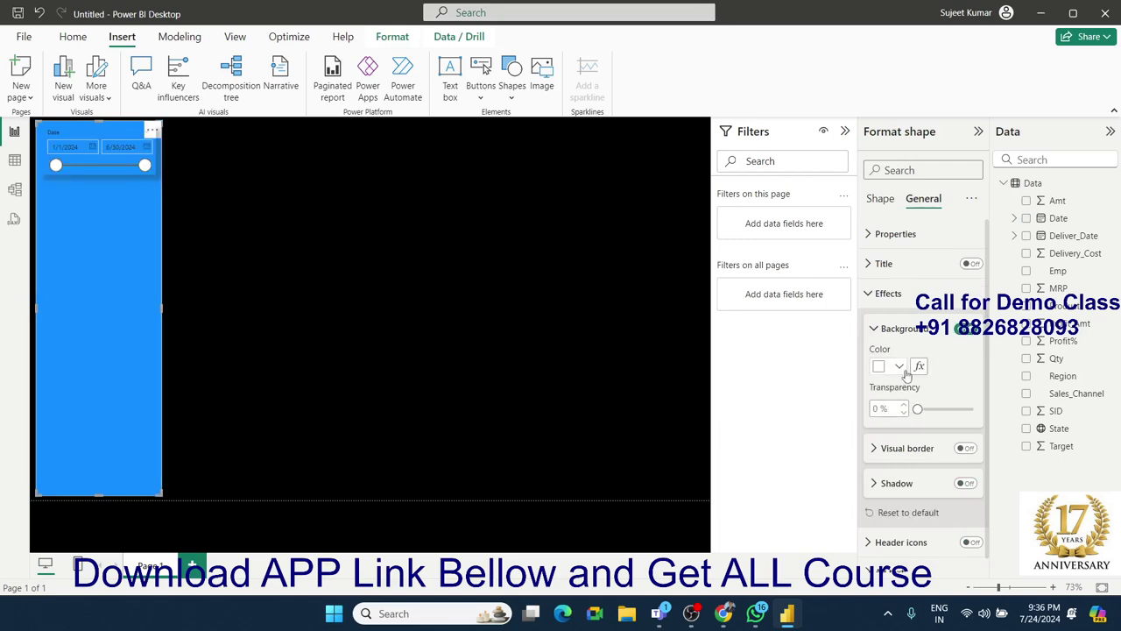
click(965, 330)
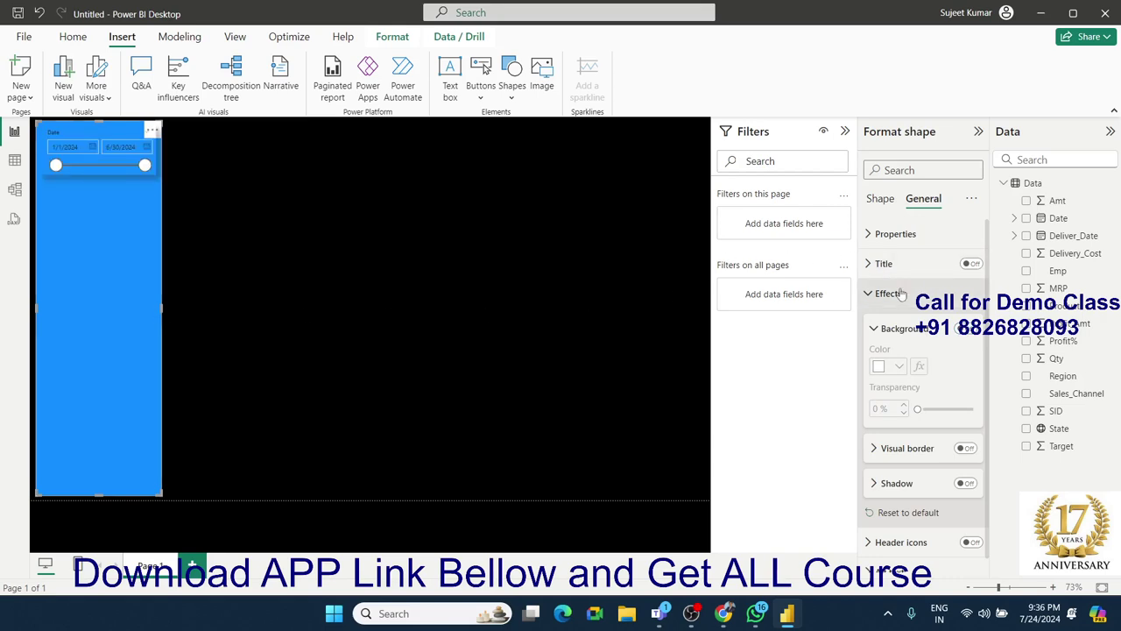
click(882, 202)
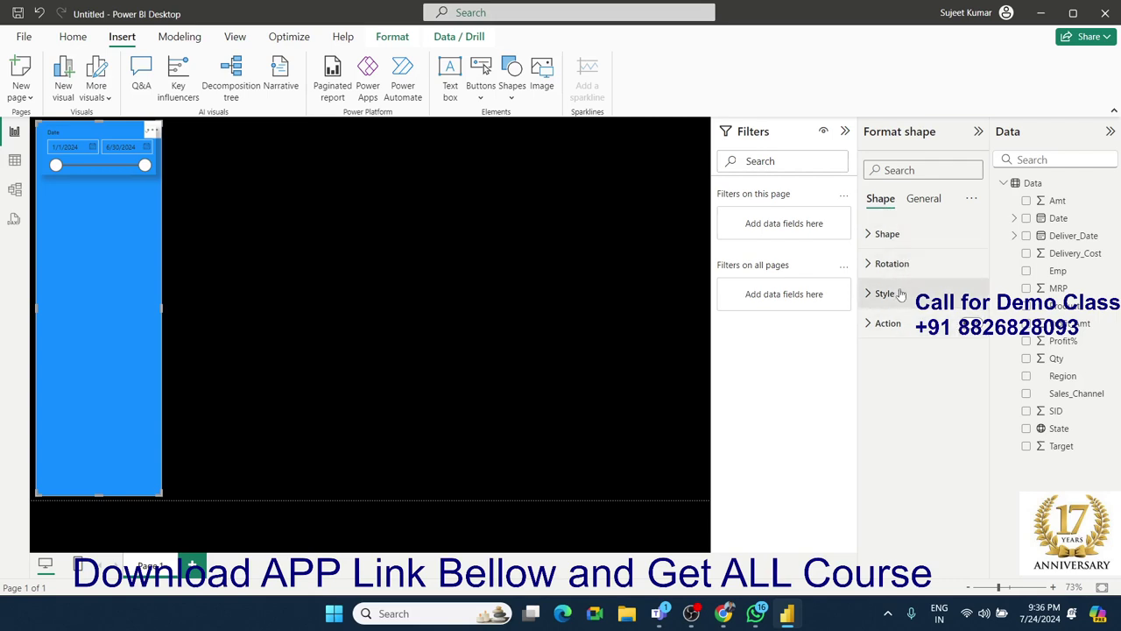
click(901, 294)
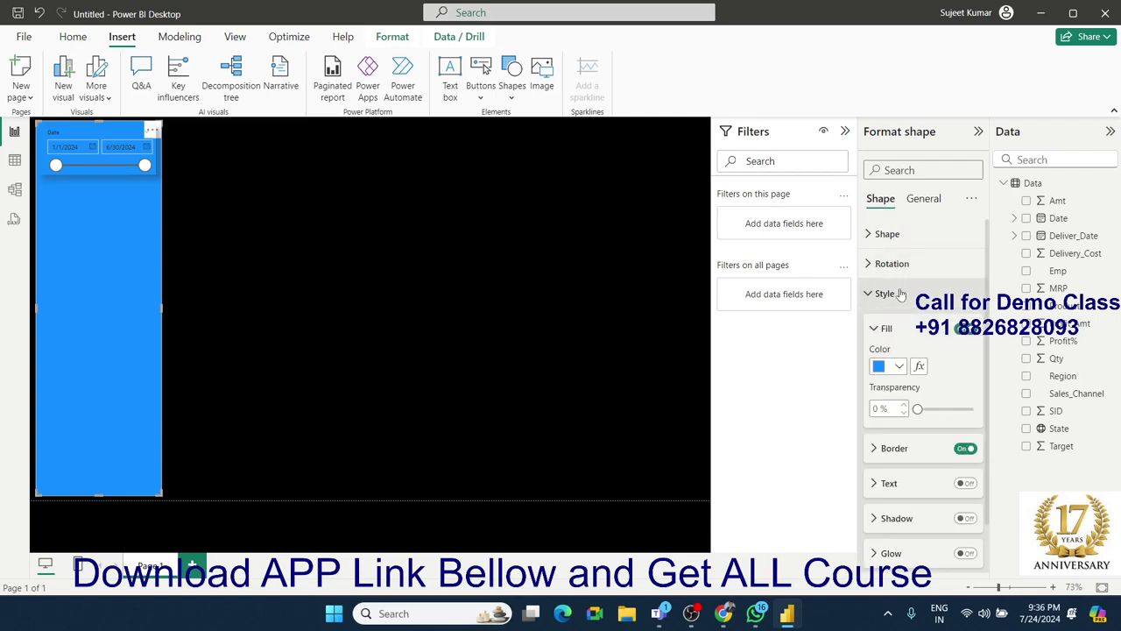
click(962, 329)
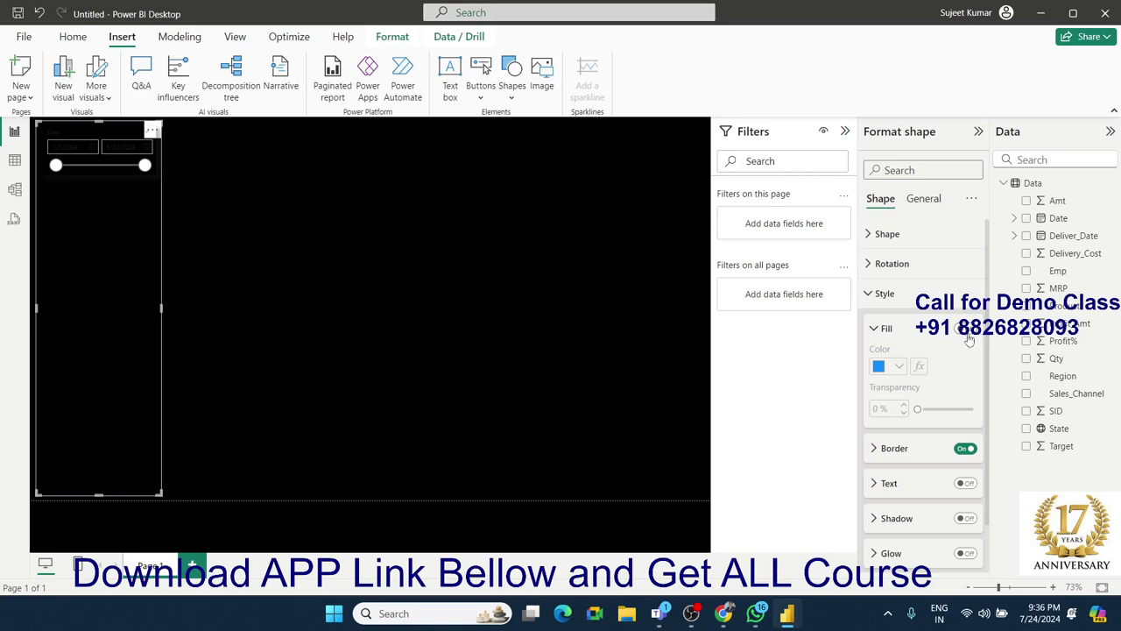
click(964, 331)
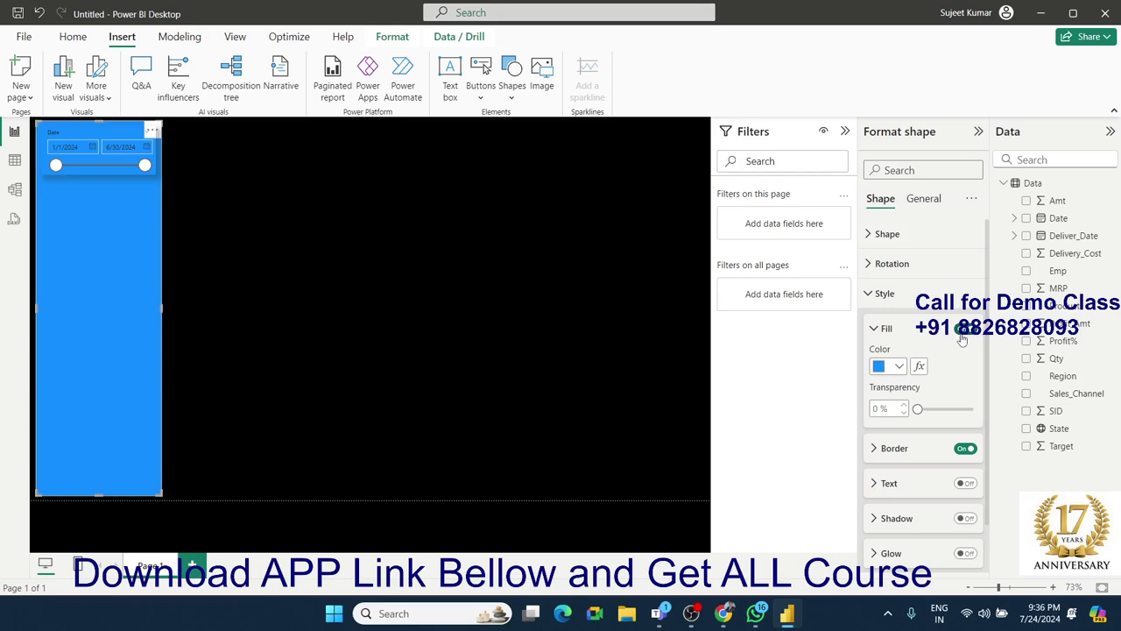
click(963, 329)
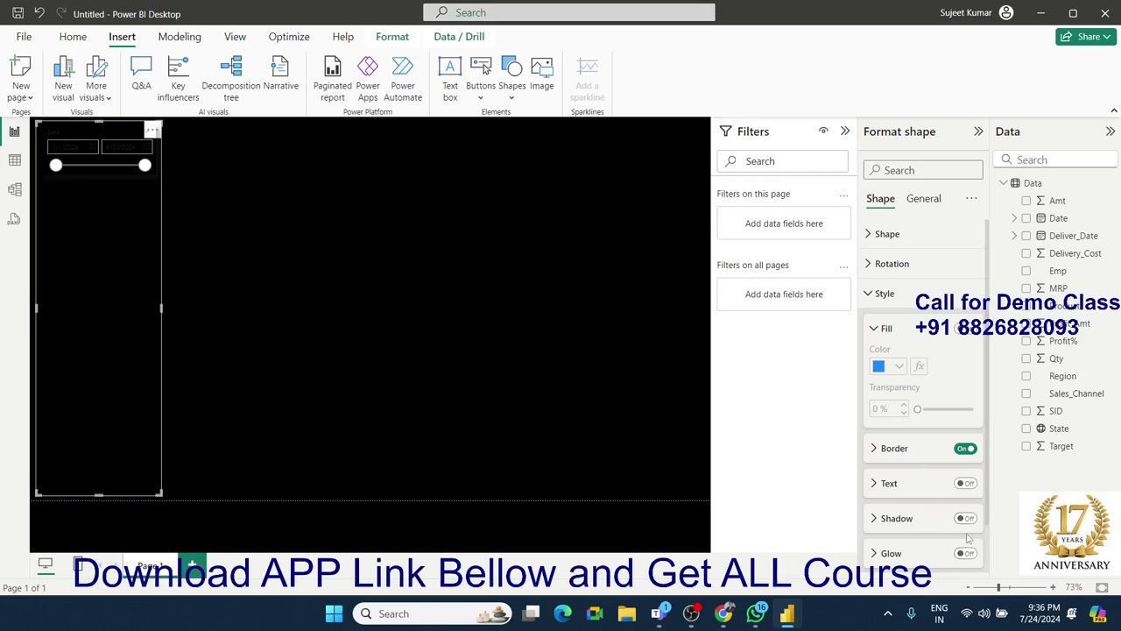
click(924, 200)
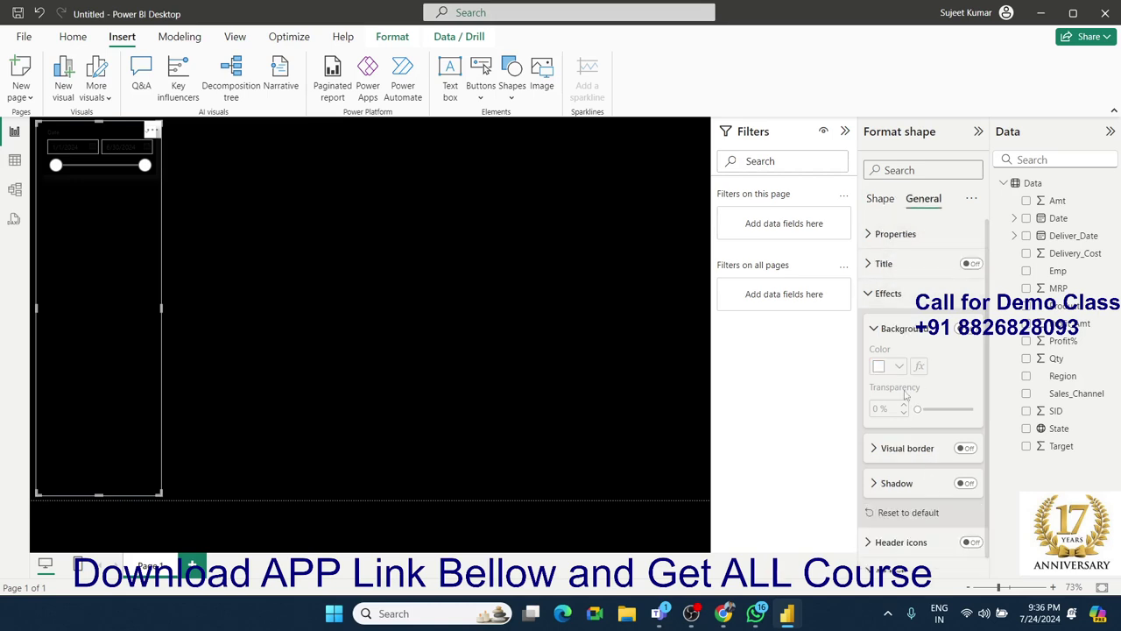
Step: Give the panel shape a shadow and remove its border
click(964, 483)
click(391, 317)
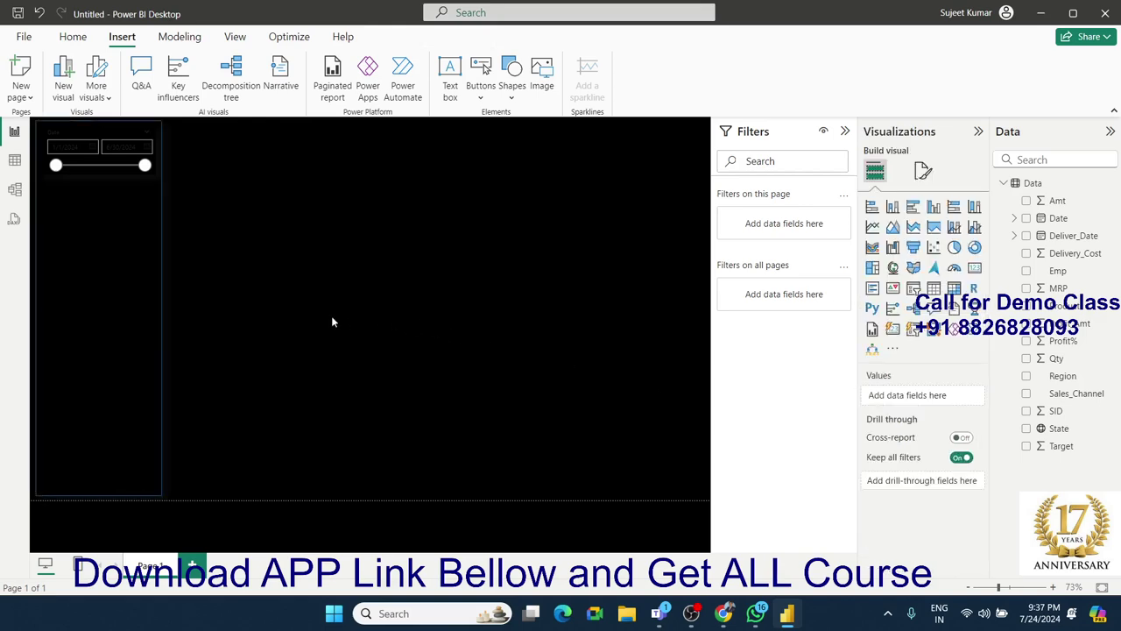
click(158, 305)
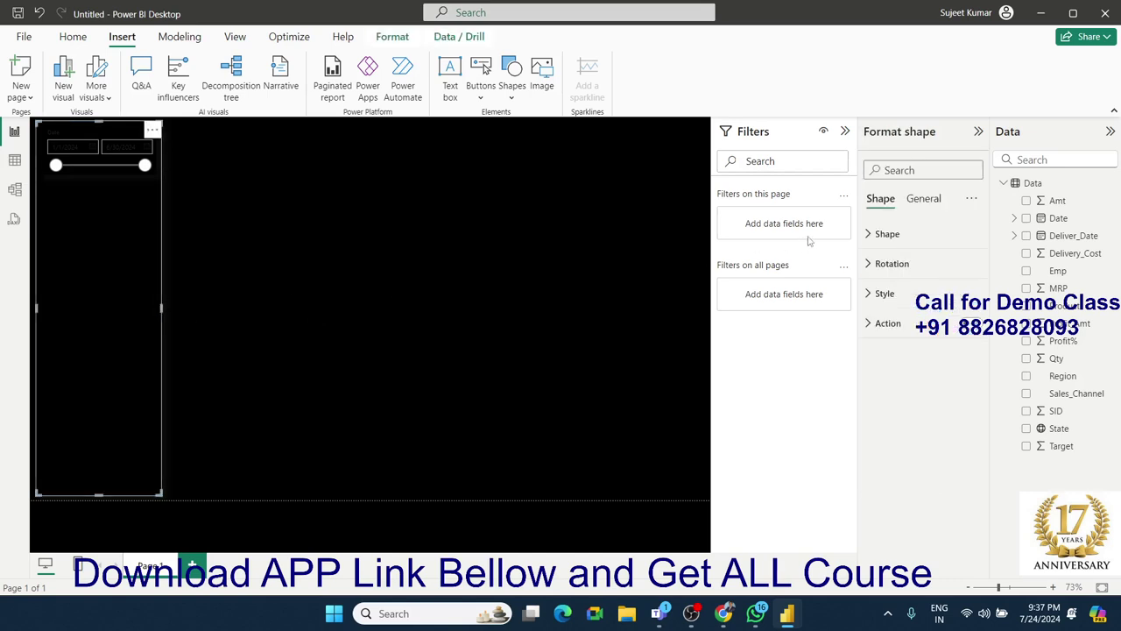
click(870, 296)
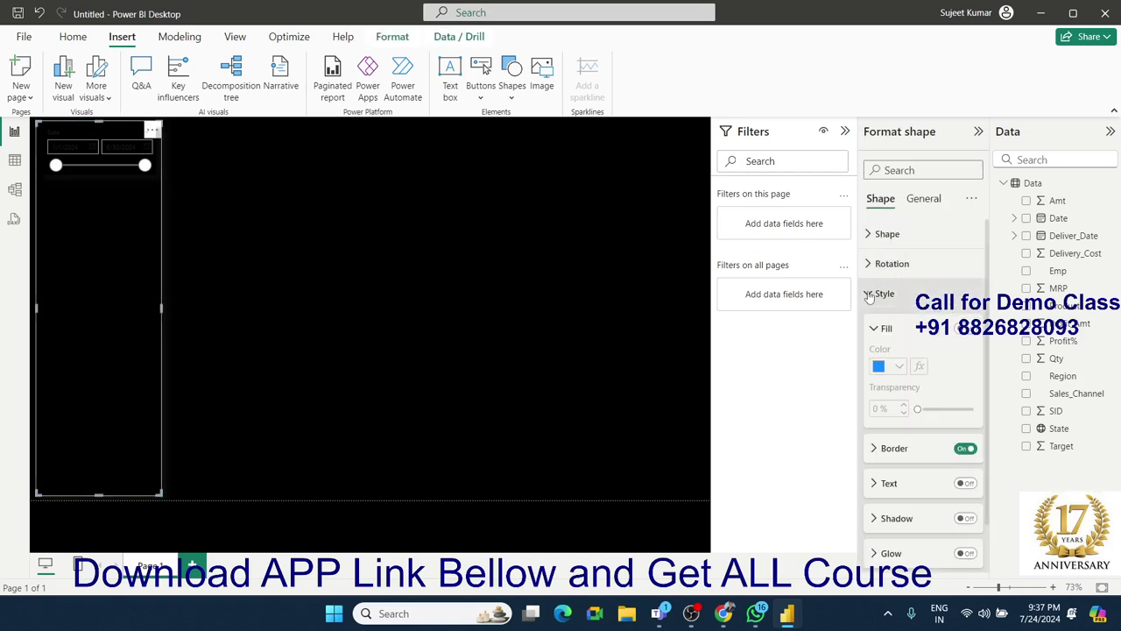
click(964, 449)
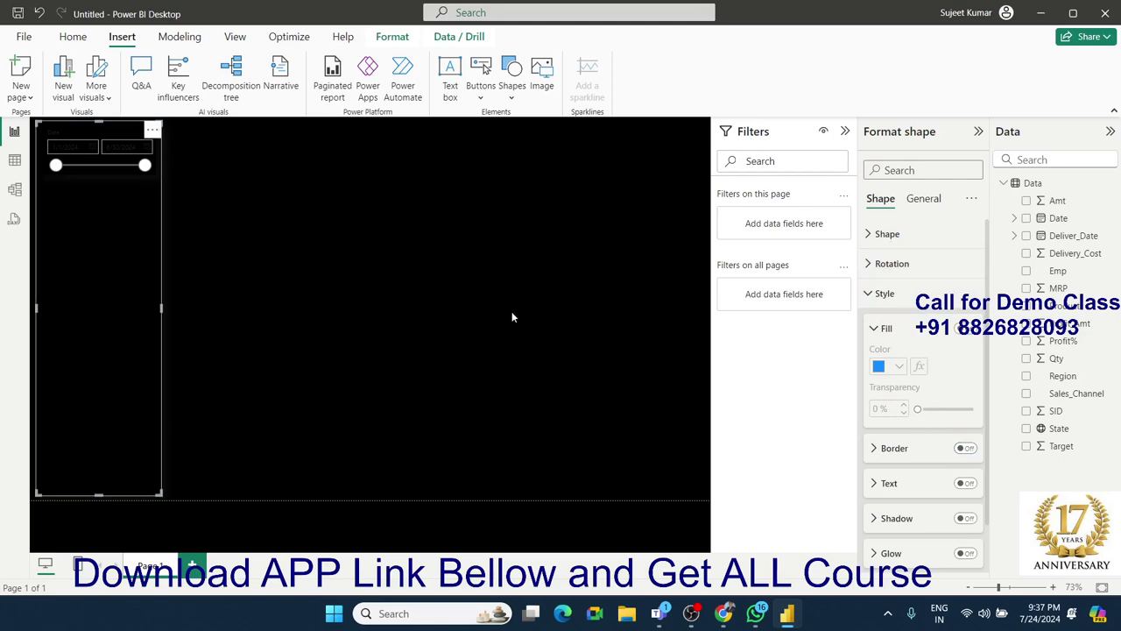
click(513, 317)
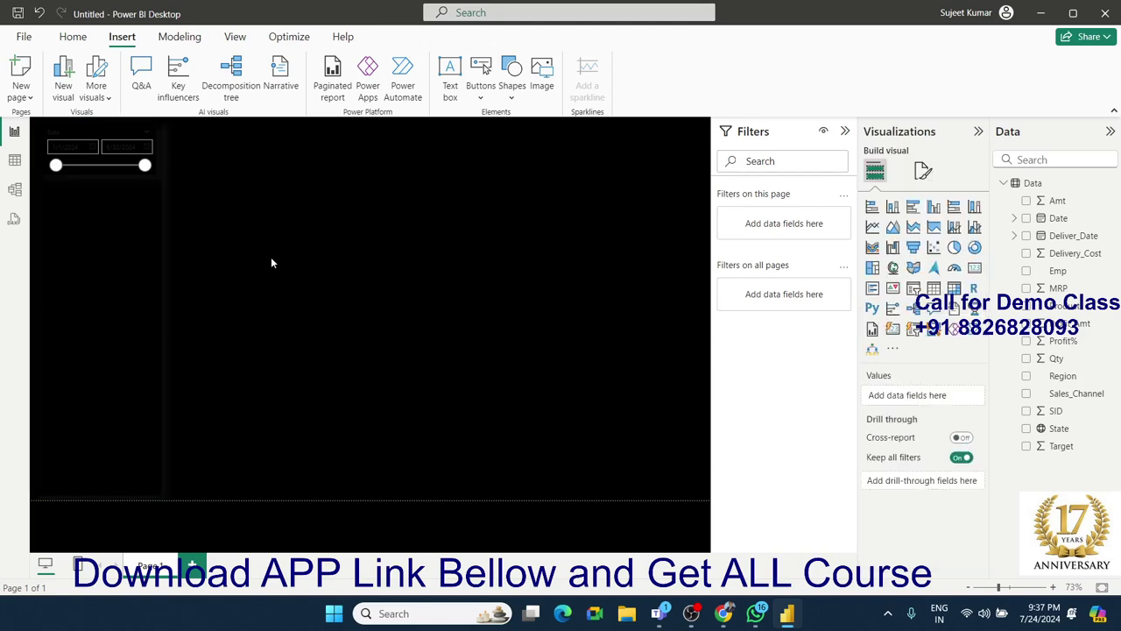
Step: Turn the panel's fill back on and set it to Black, 10% lighter
click(153, 229)
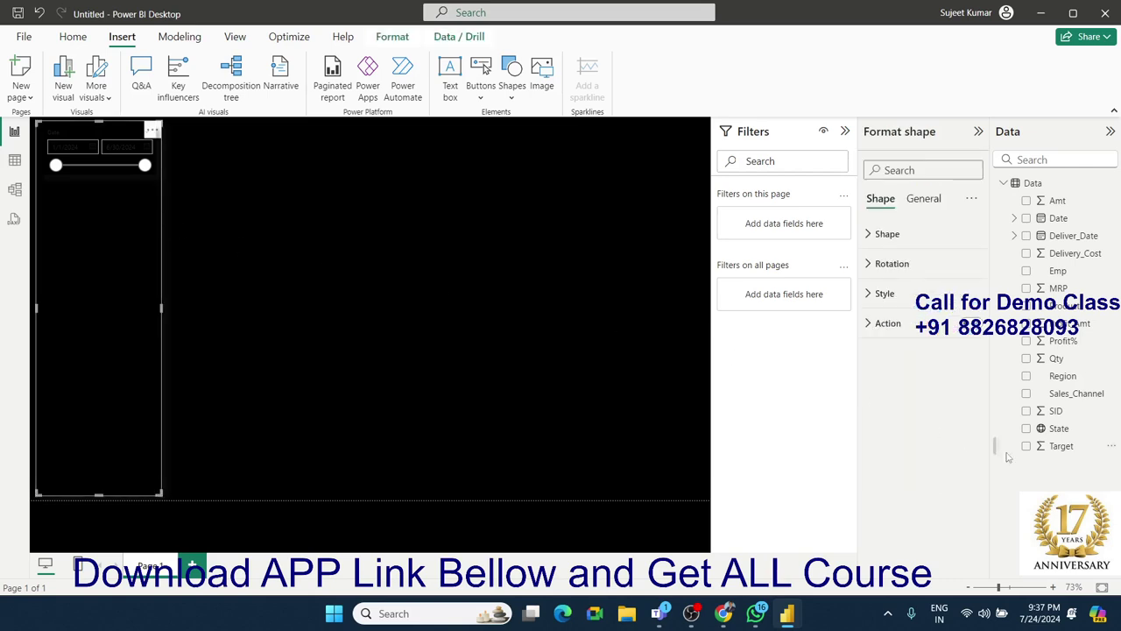
click(888, 243)
click(889, 244)
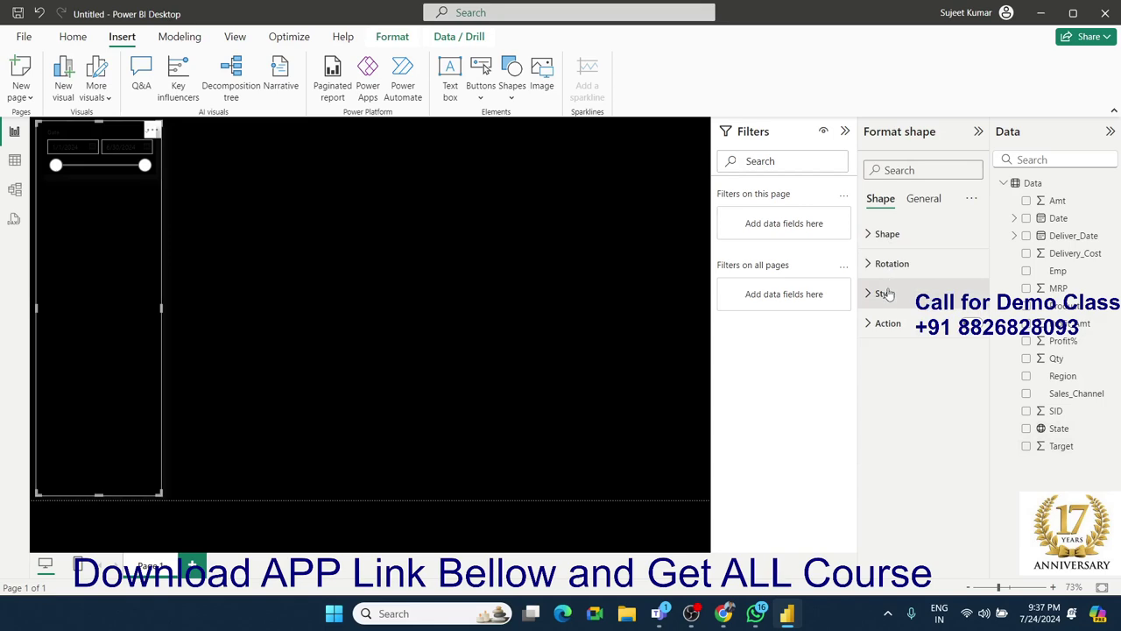
click(883, 293)
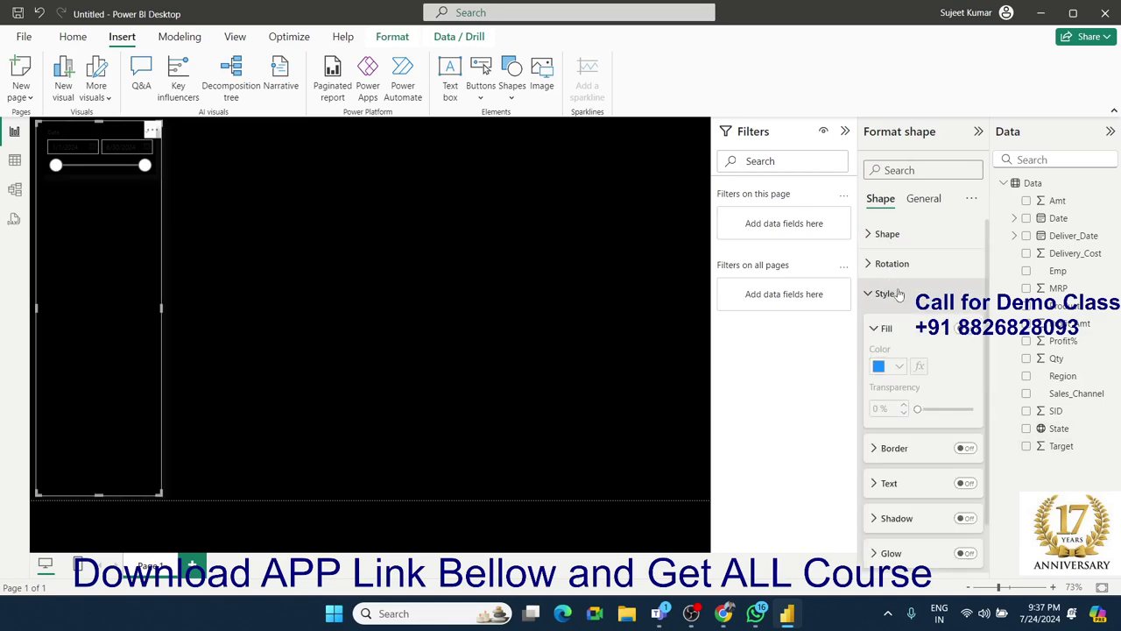
click(967, 329)
click(899, 370)
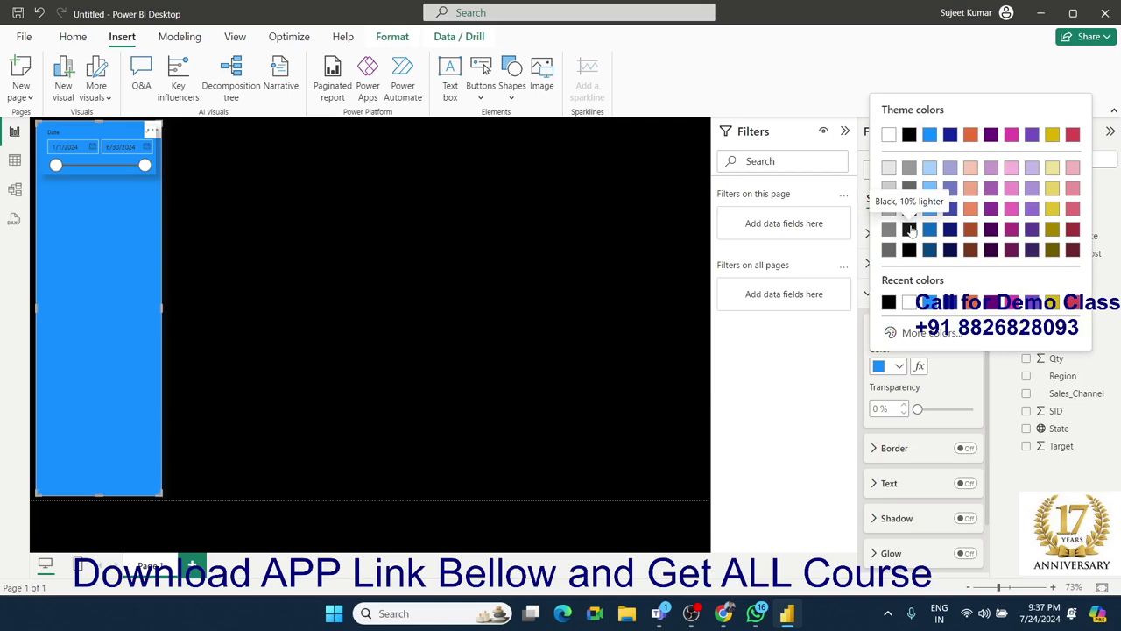
click(911, 229)
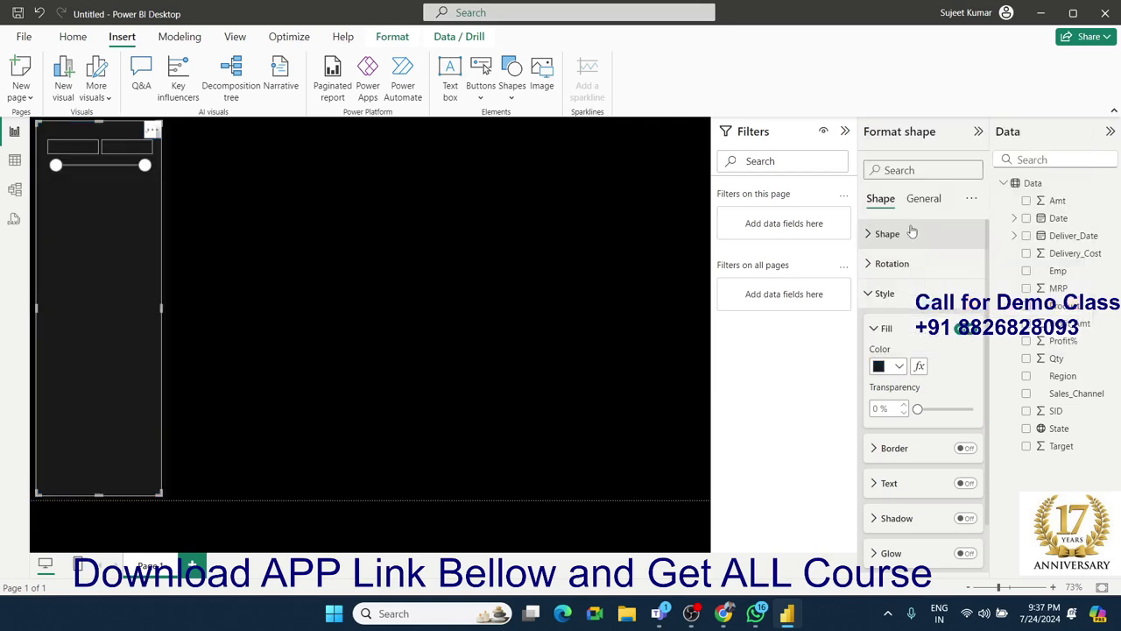
click(414, 268)
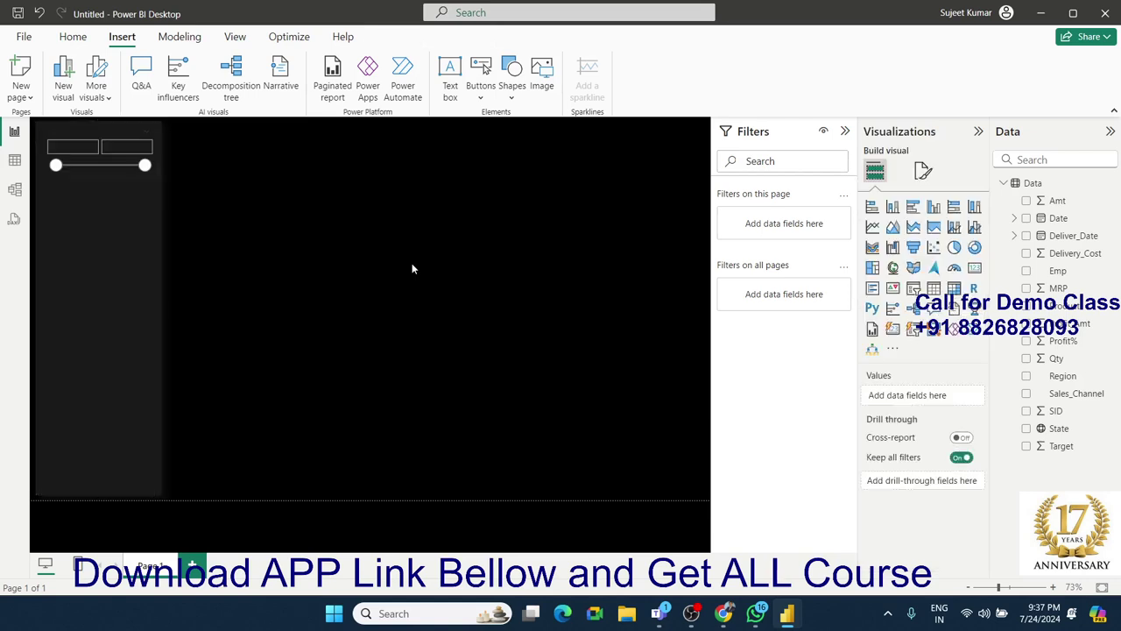
Step: Set the Date slicer's Values and Slicer header font colours to White
click(87, 165)
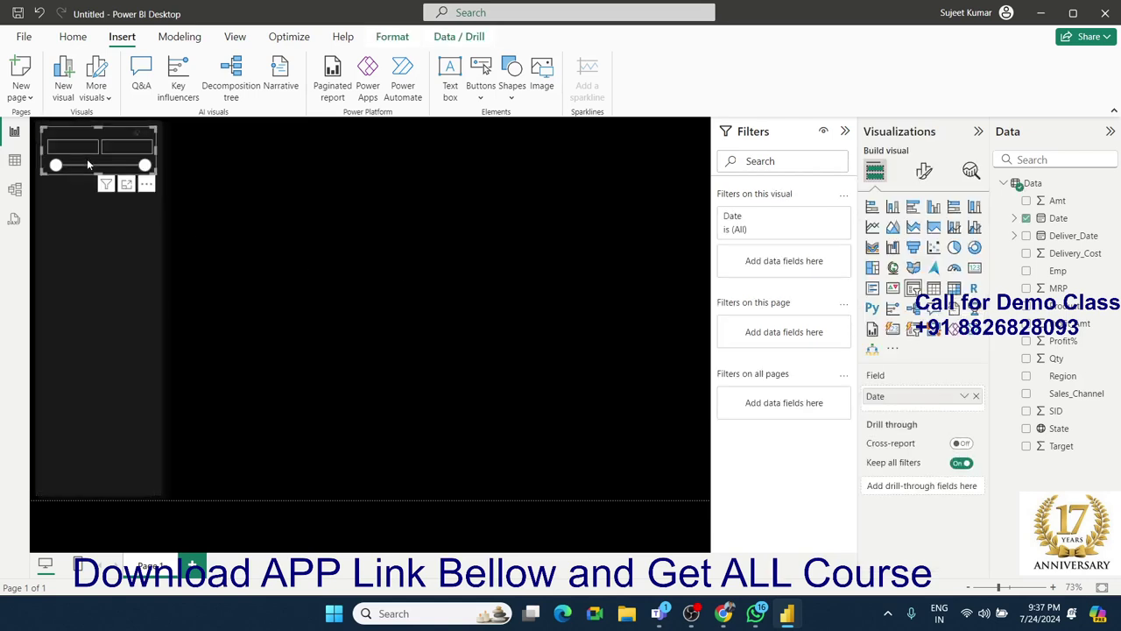
click(924, 172)
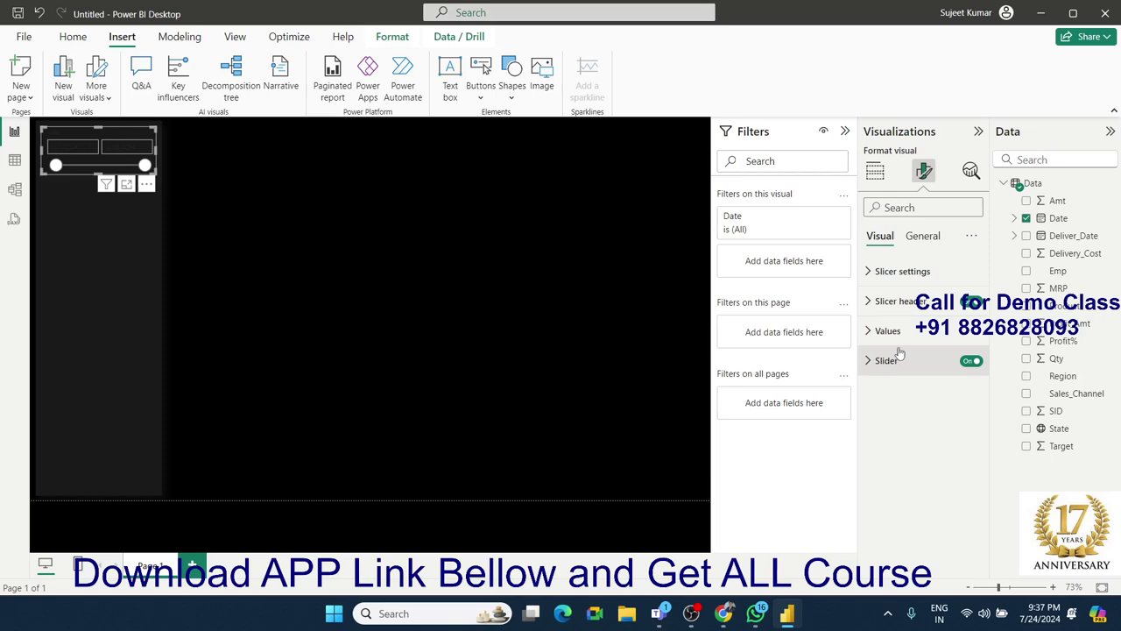
click(875, 333)
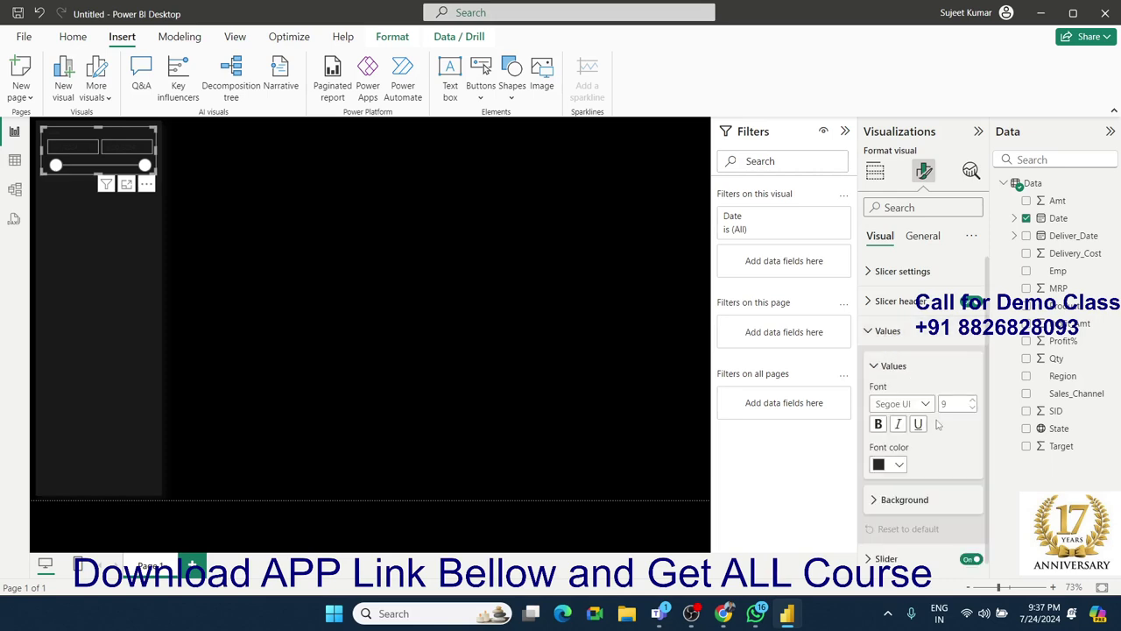
click(899, 465)
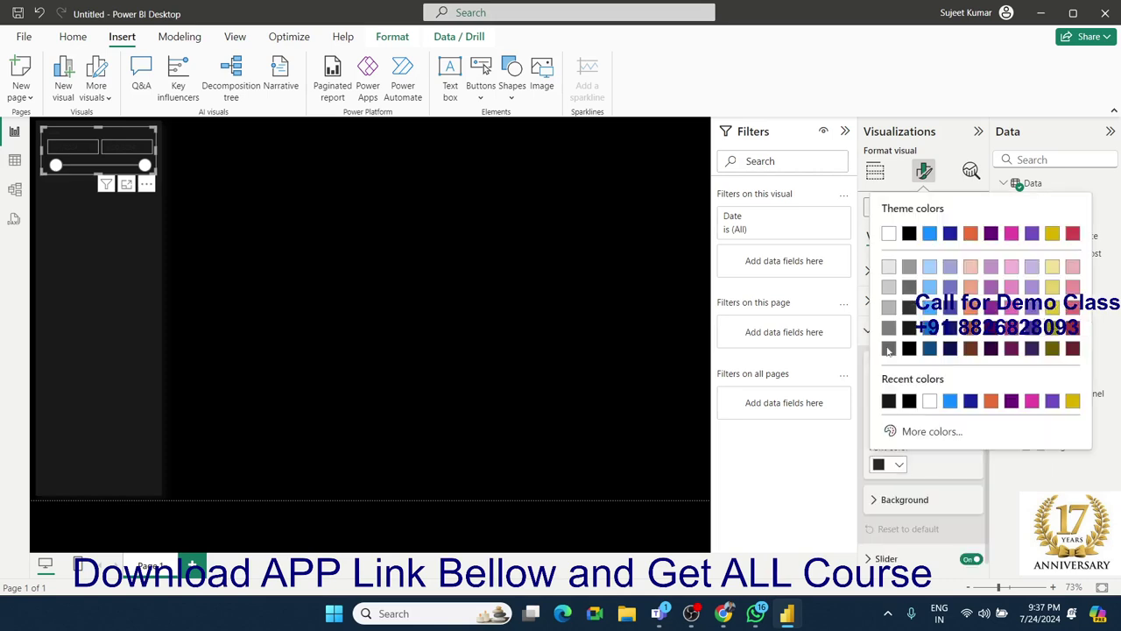
click(890, 238)
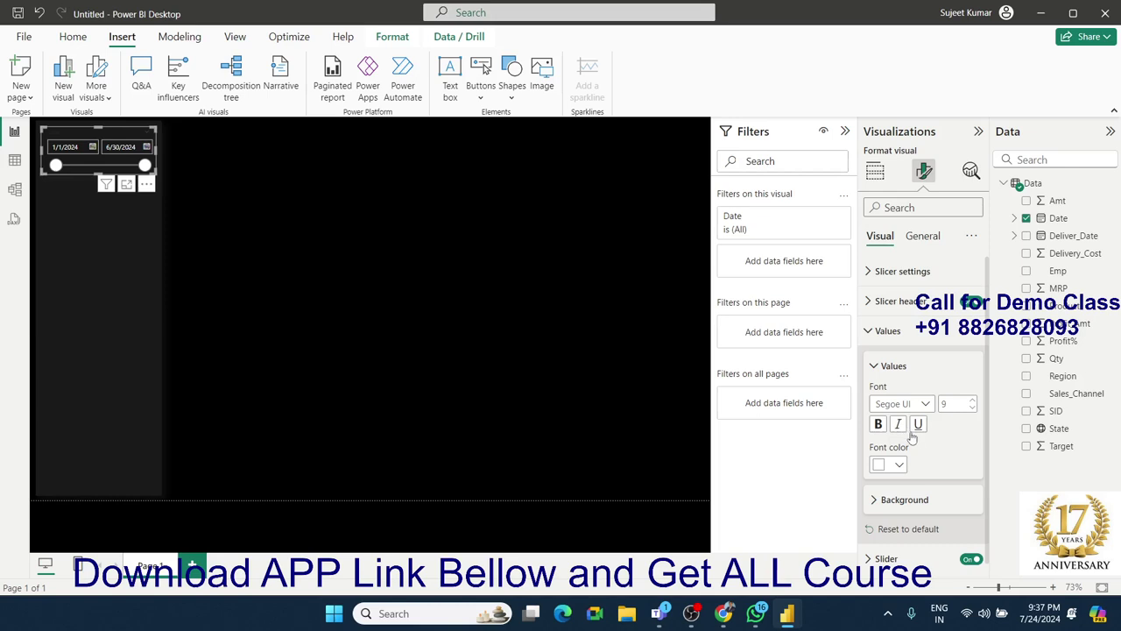
click(871, 305)
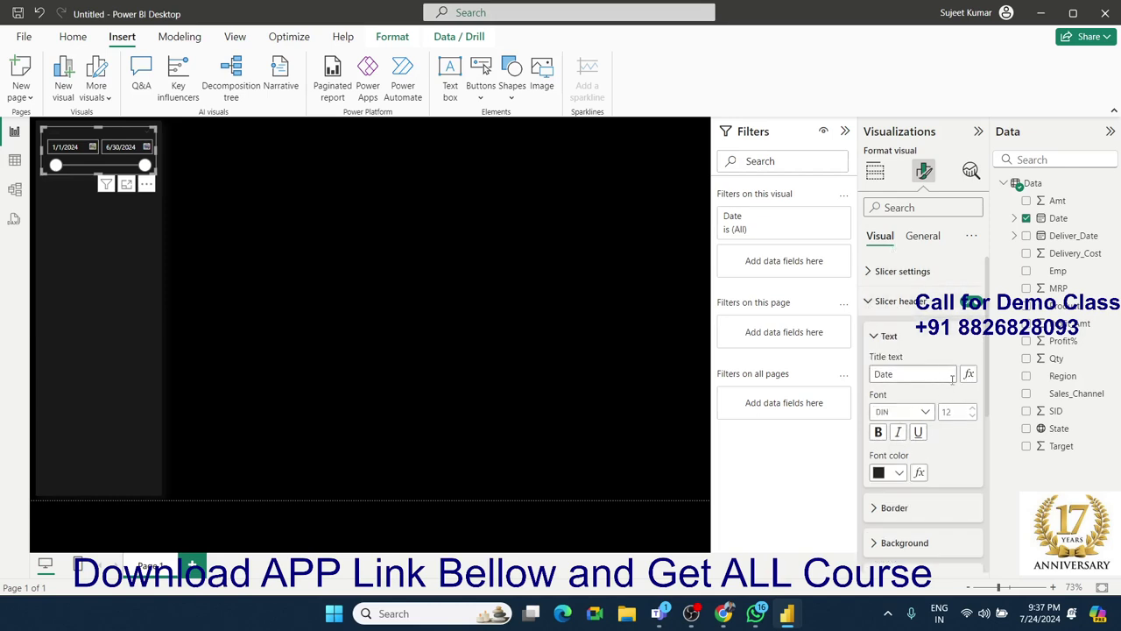
click(899, 472)
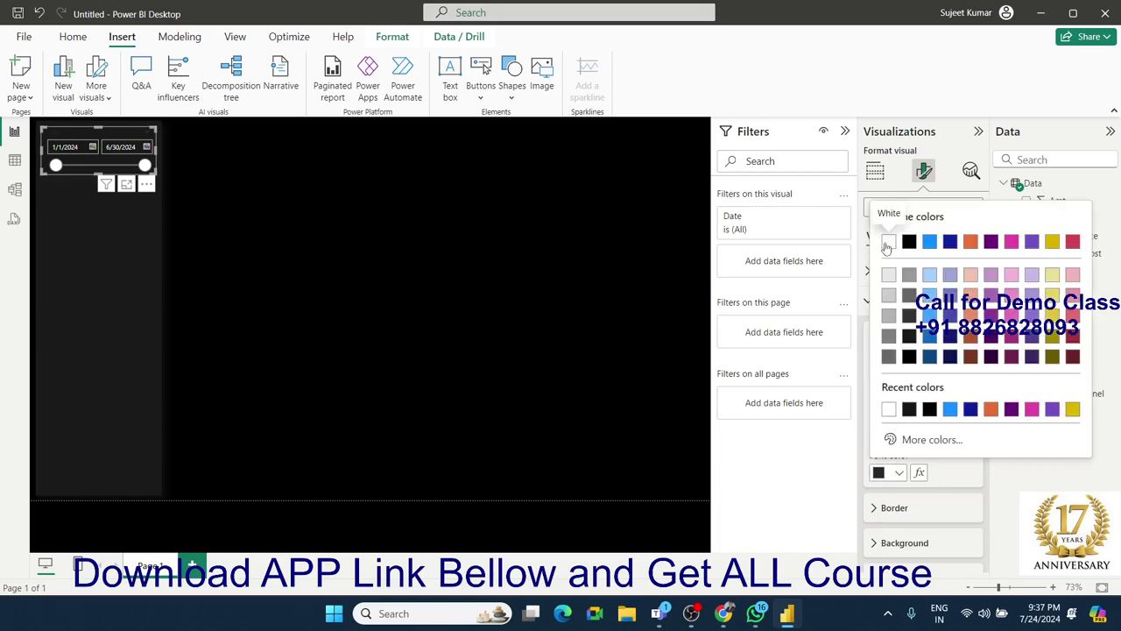
click(887, 242)
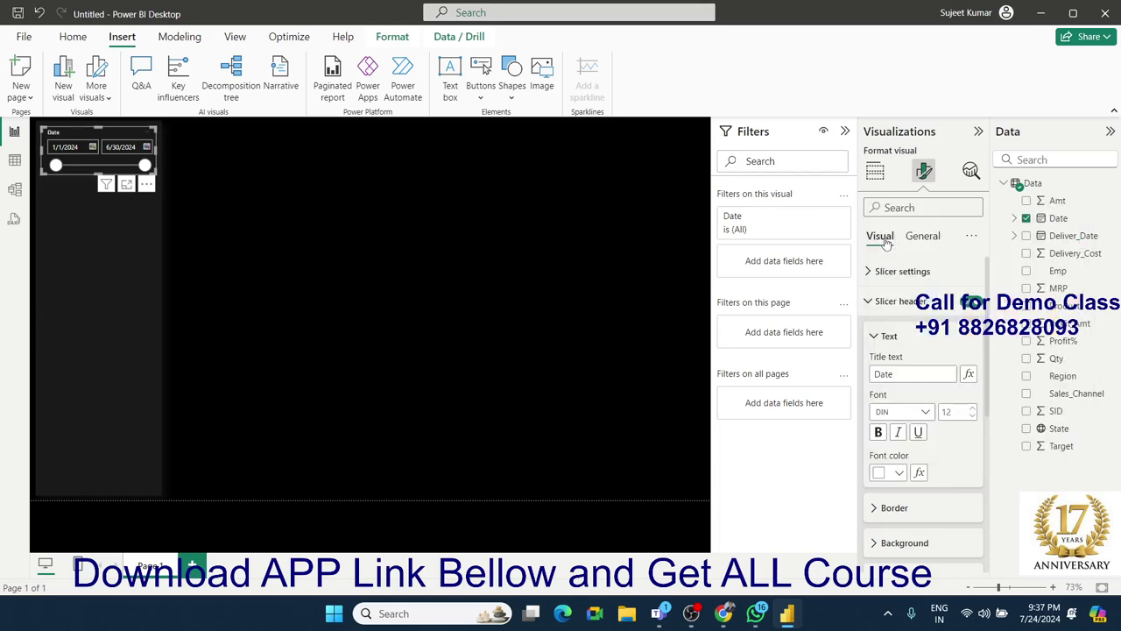
click(874, 302)
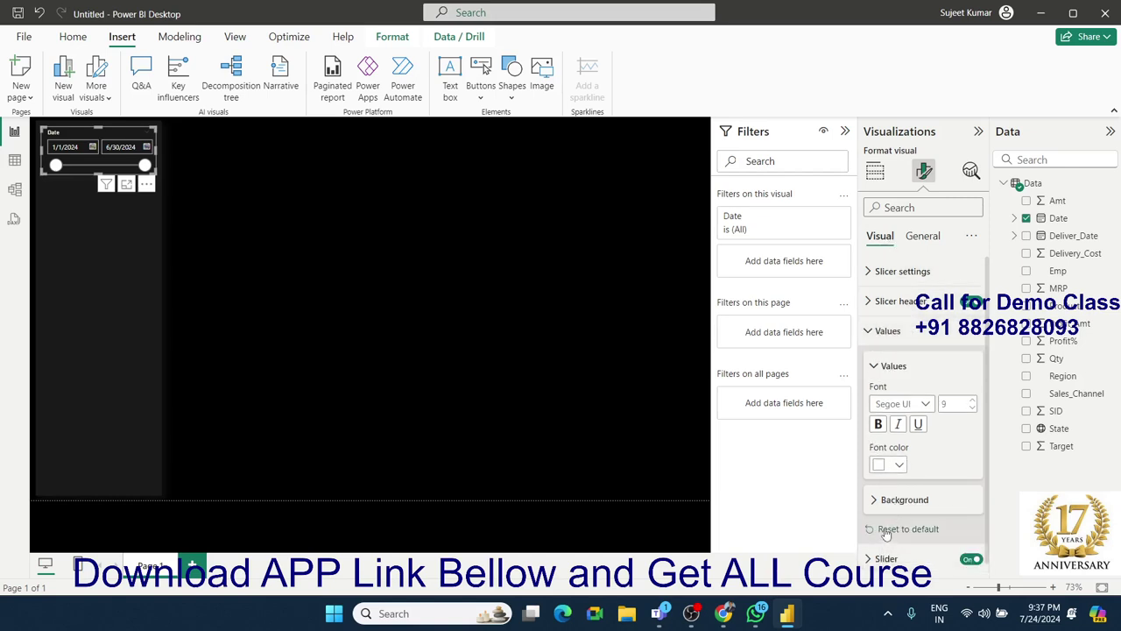
click(920, 240)
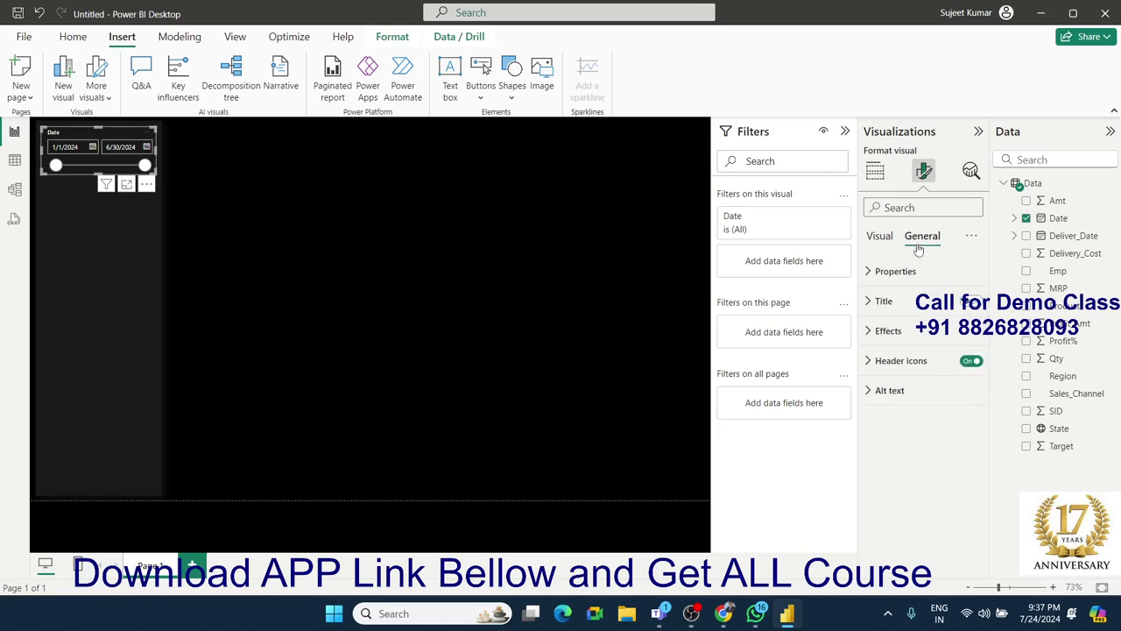
click(305, 258)
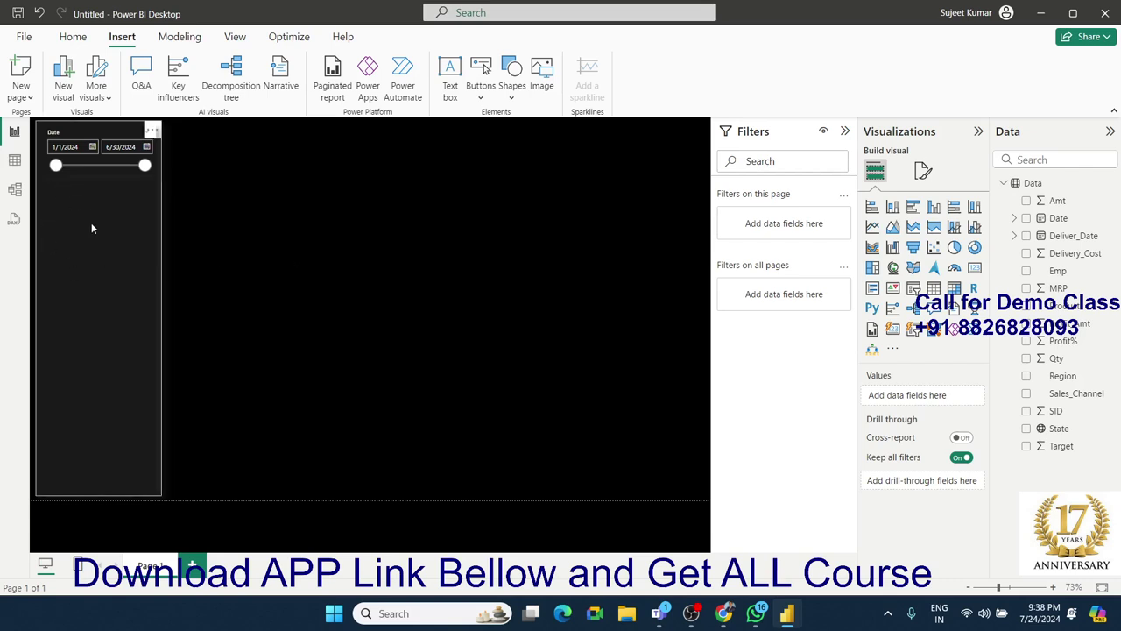
Step: Insert a Region slicer sized to list Central through Western and place it below the Date slicer
click(976, 270)
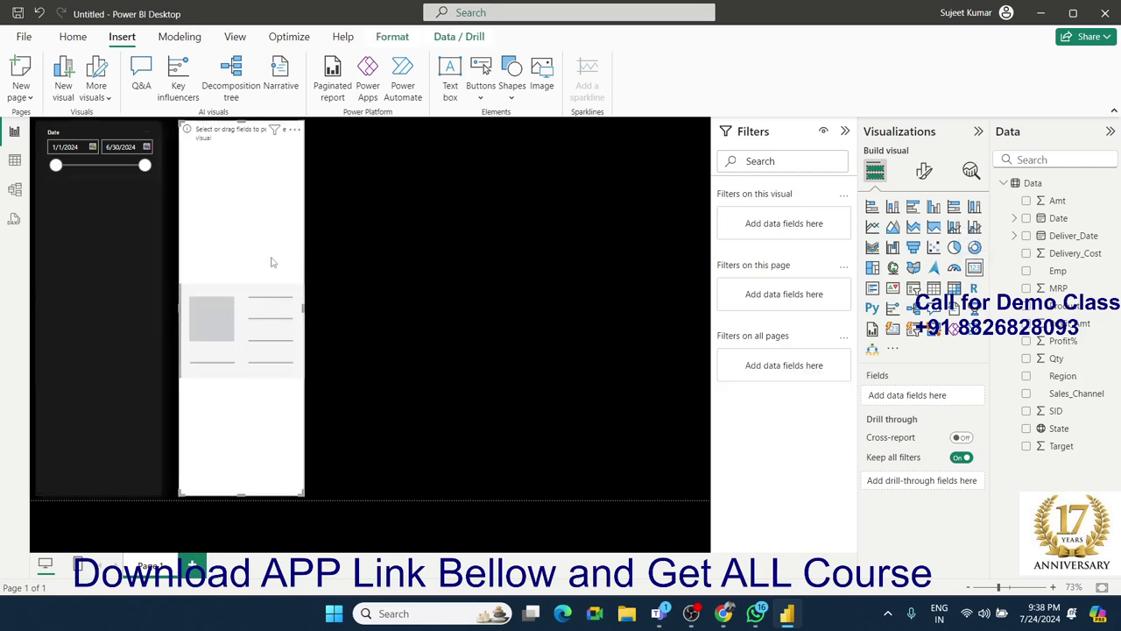
click(913, 288)
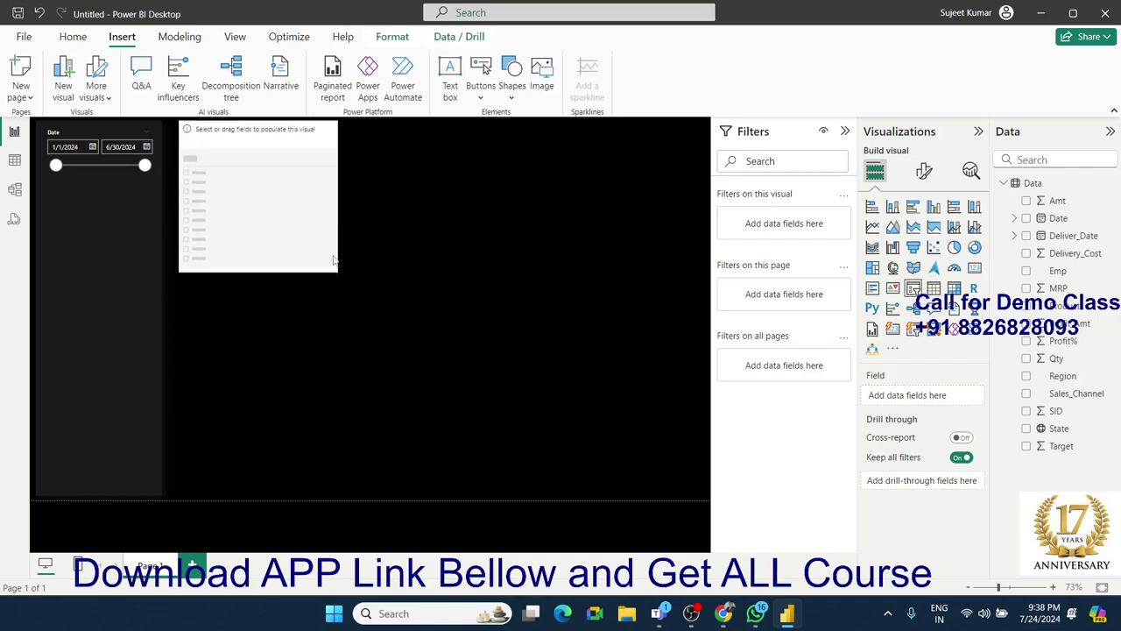
mouse_move(297, 490)
mouse_down()
mouse_move(338, 202)
mouse_move(320, 295)
mouse_up()
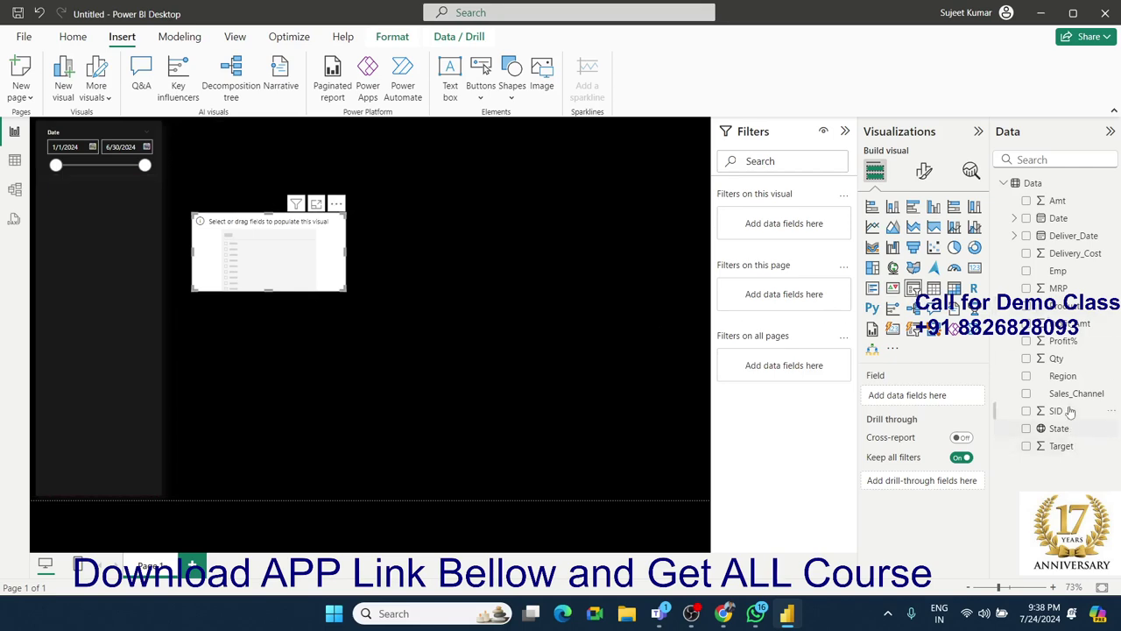
drag(1071, 378, 263, 254)
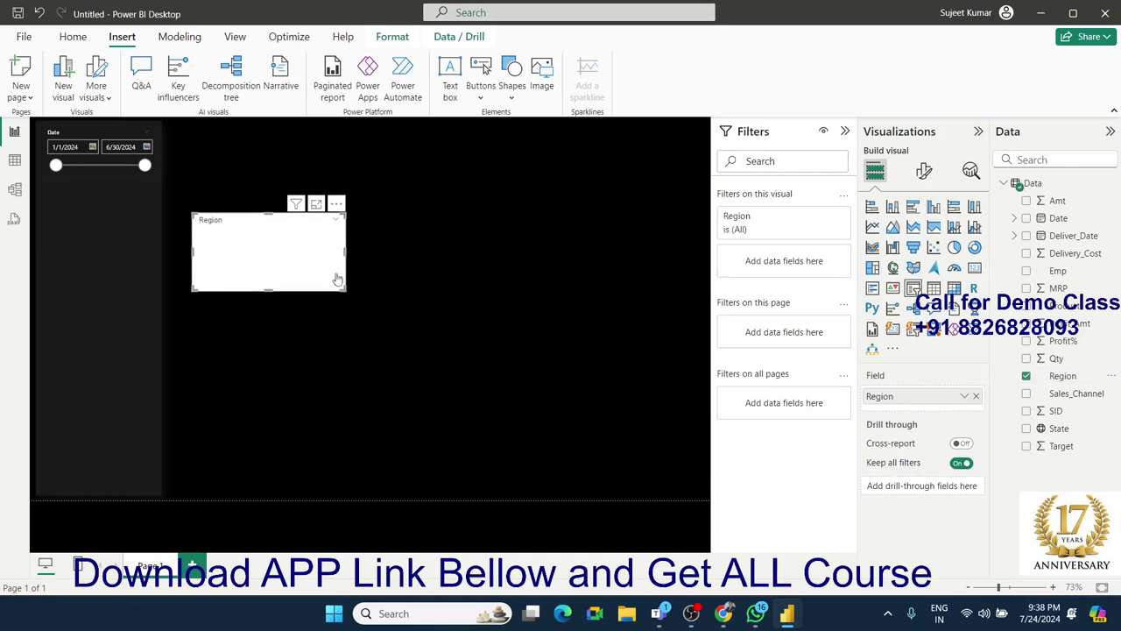
mouse_move(340, 291)
mouse_down()
mouse_move(284, 347)
mouse_move(268, 323)
mouse_up()
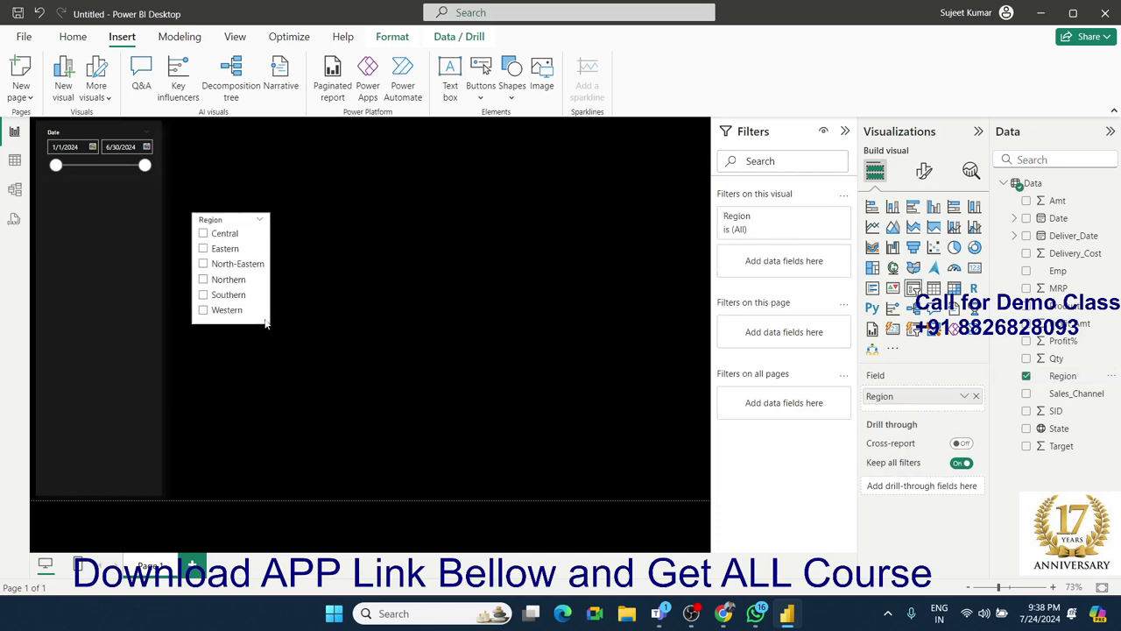
drag(207, 225, 62, 192)
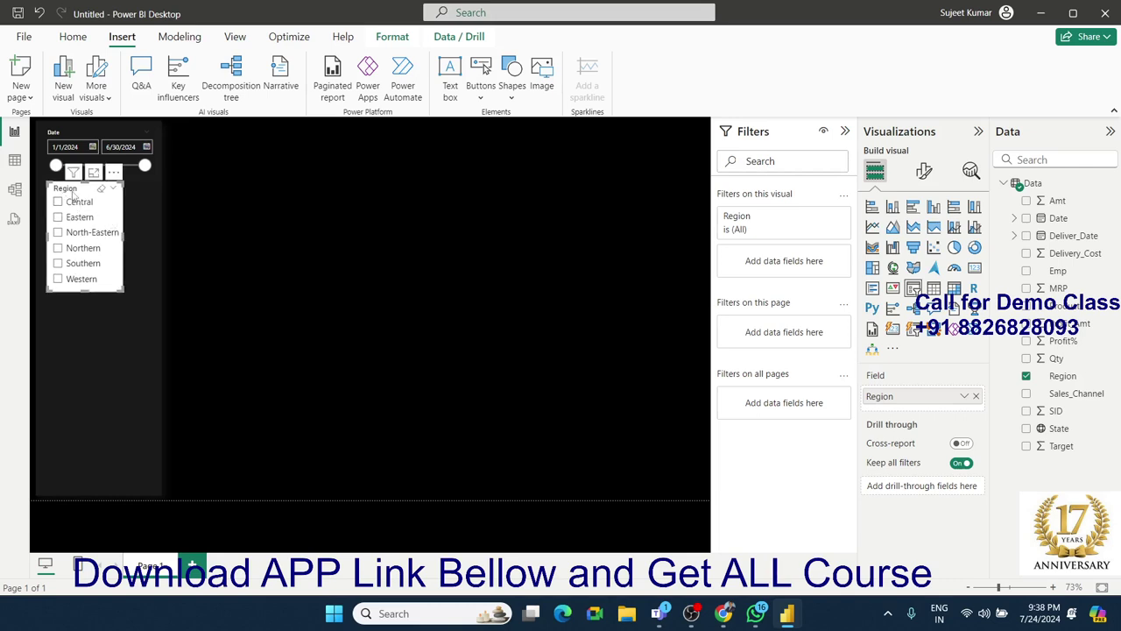
drag(71, 193, 66, 188)
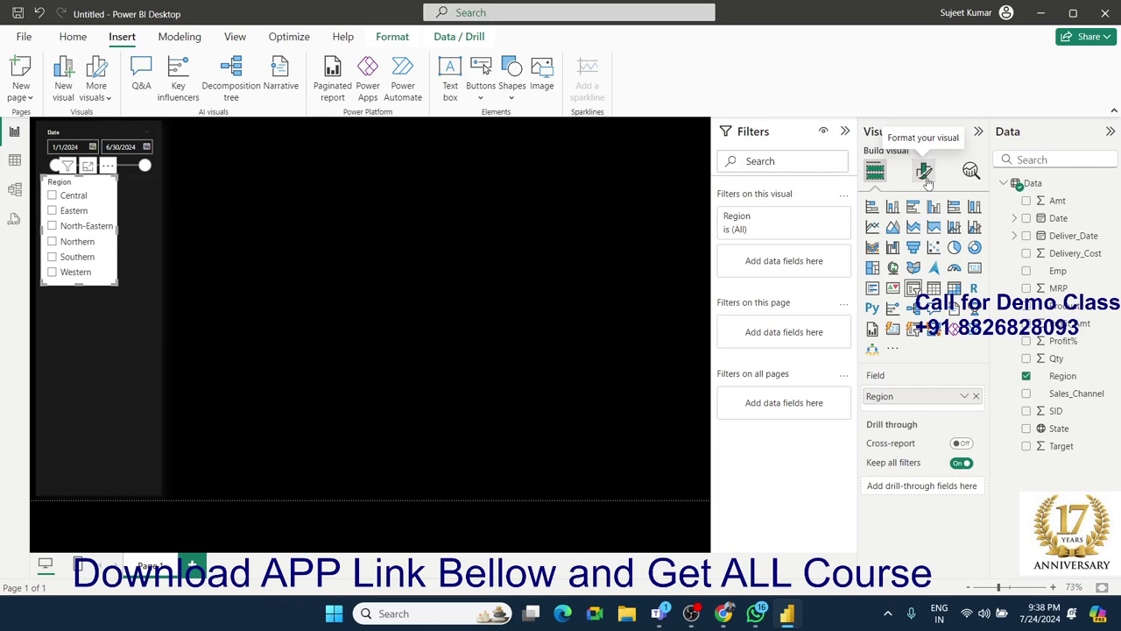
Step: Turn off the Region slicer's background in the general Effects settings
click(925, 173)
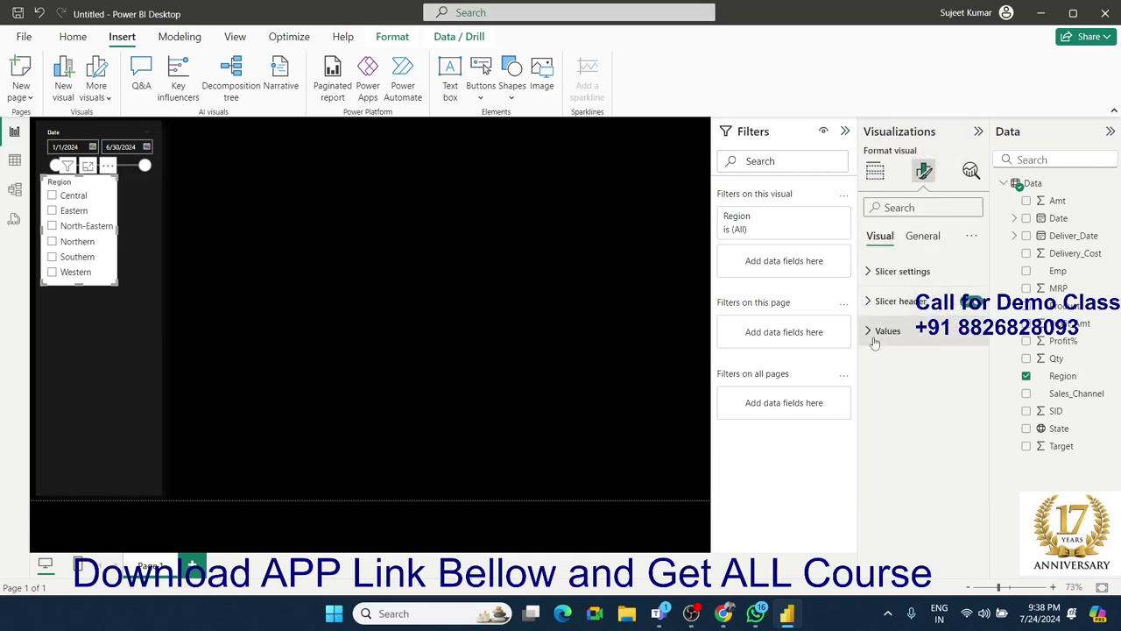
click(874, 307)
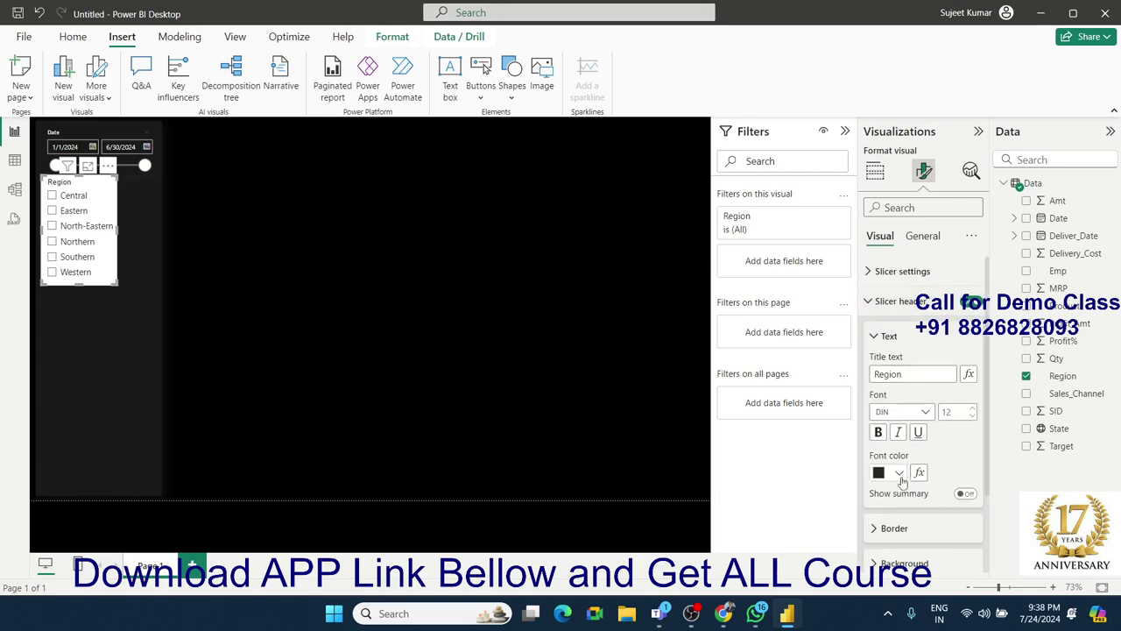
click(927, 238)
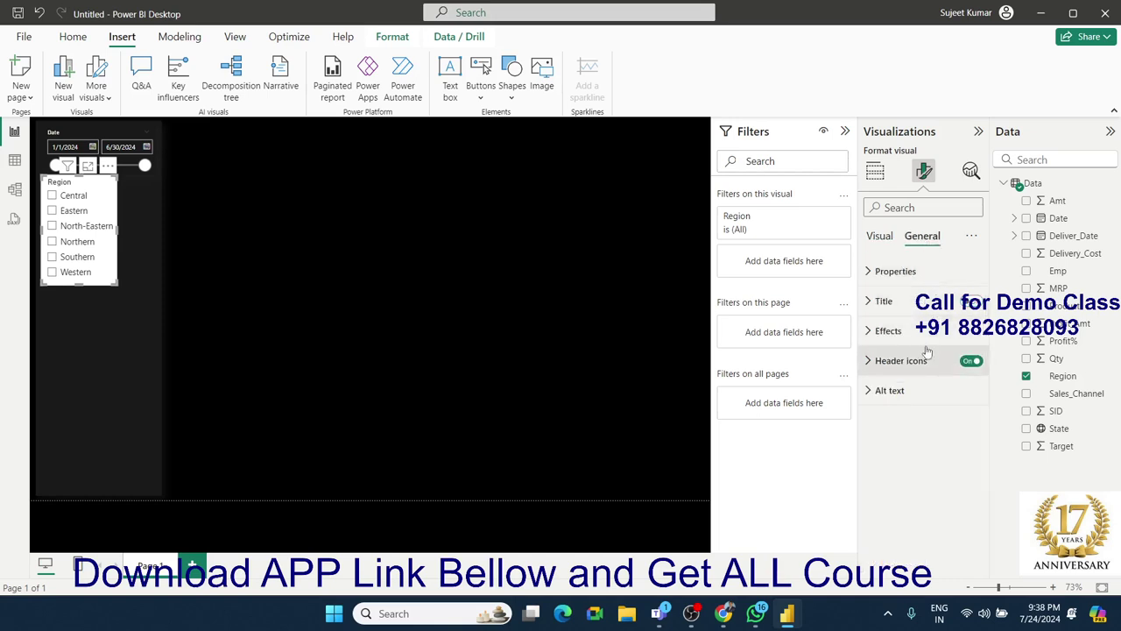
click(888, 330)
click(965, 367)
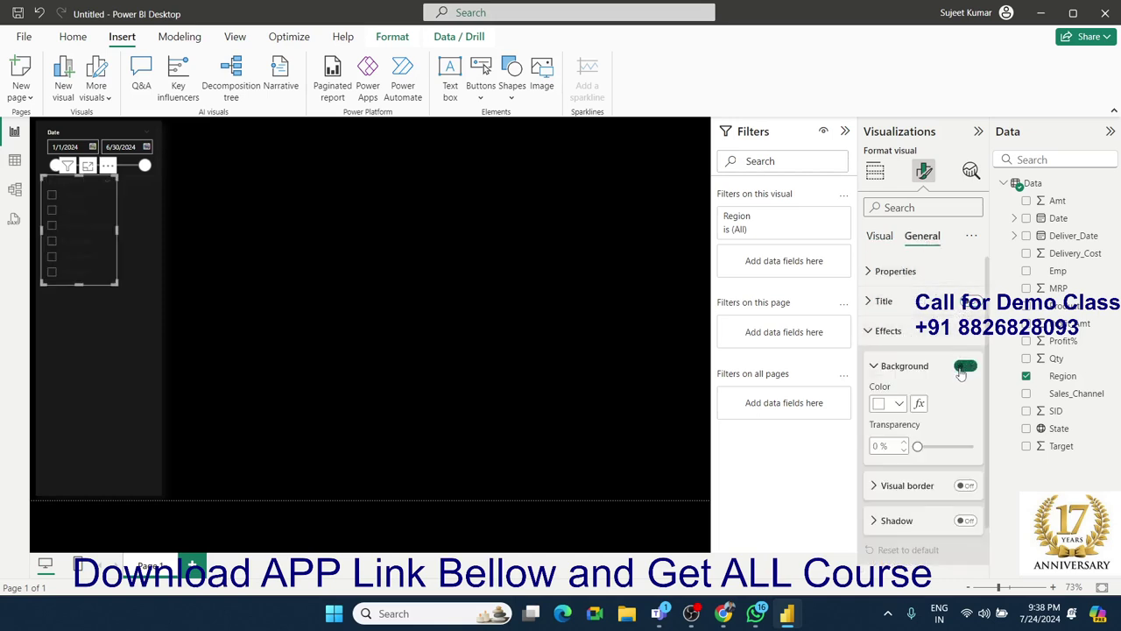
Step: Make the Region slicer's header and region value text white
click(878, 243)
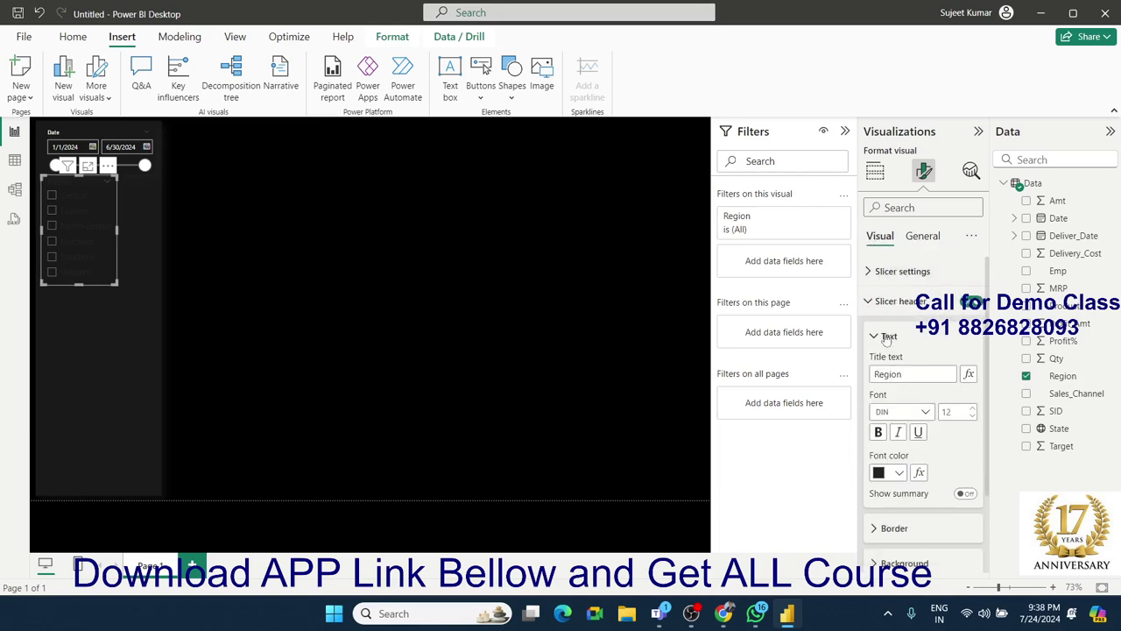
click(900, 473)
click(888, 242)
click(873, 307)
click(869, 331)
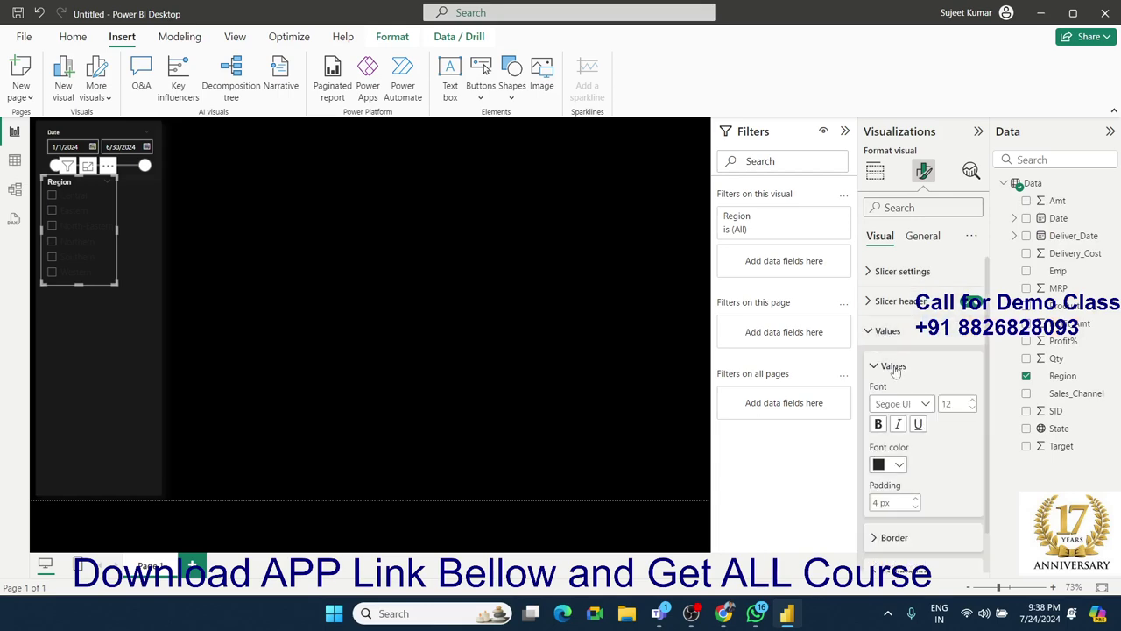
click(899, 465)
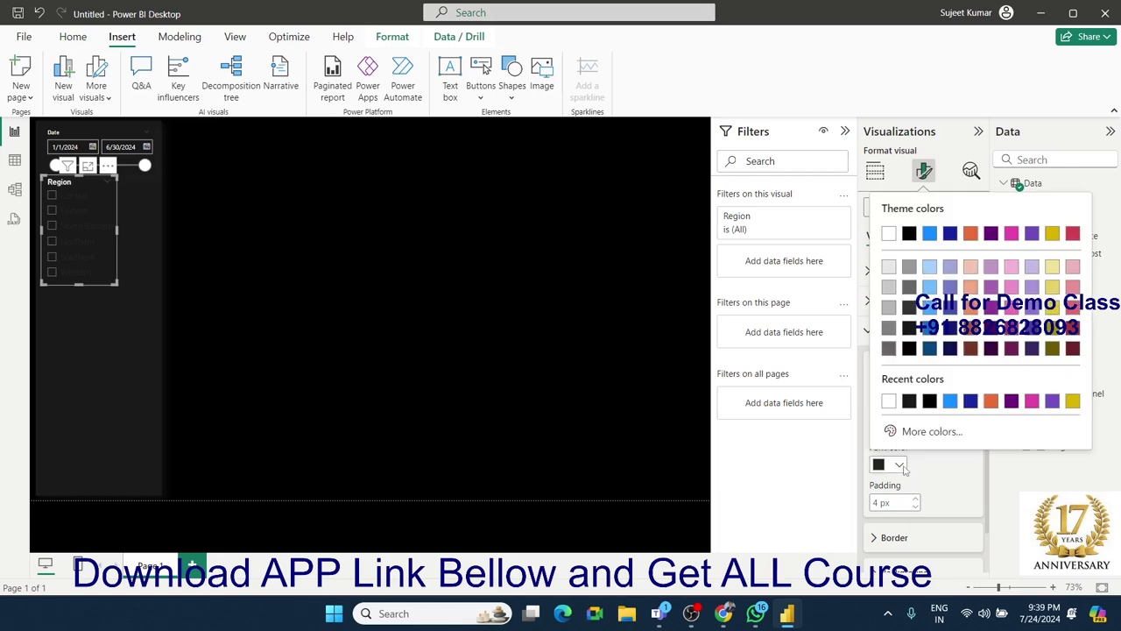
click(890, 232)
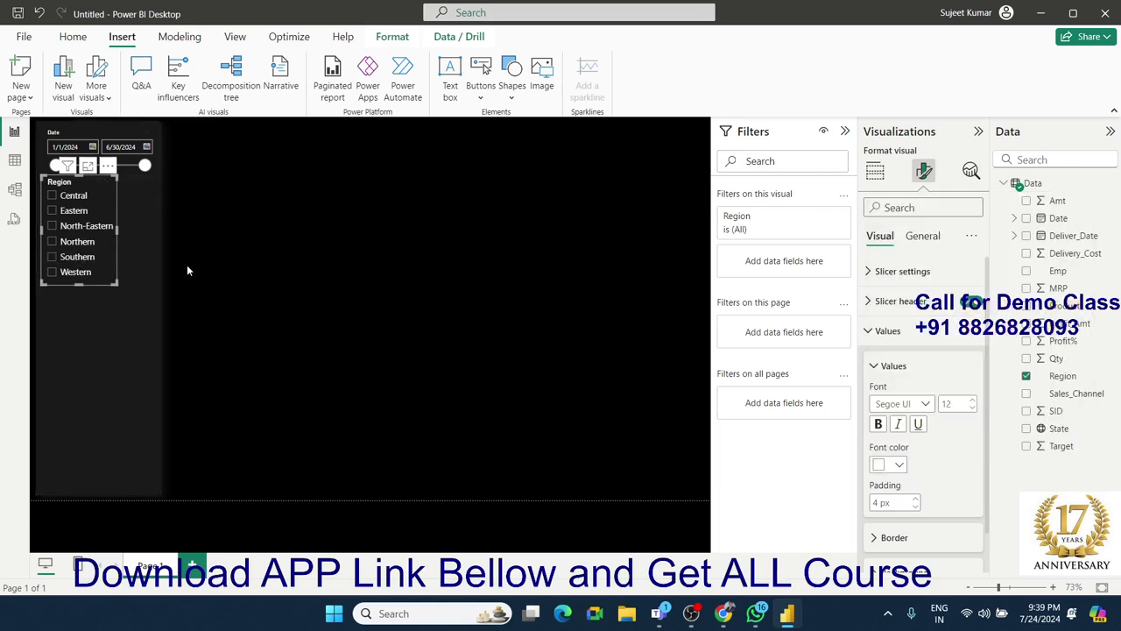
click(253, 260)
click(67, 233)
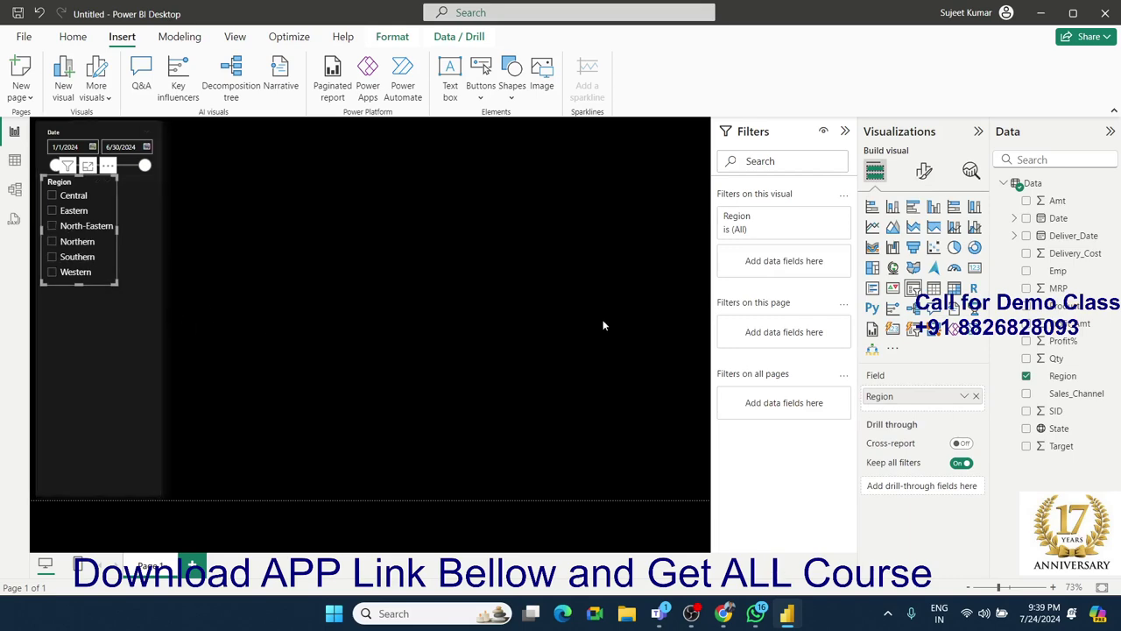
click(923, 172)
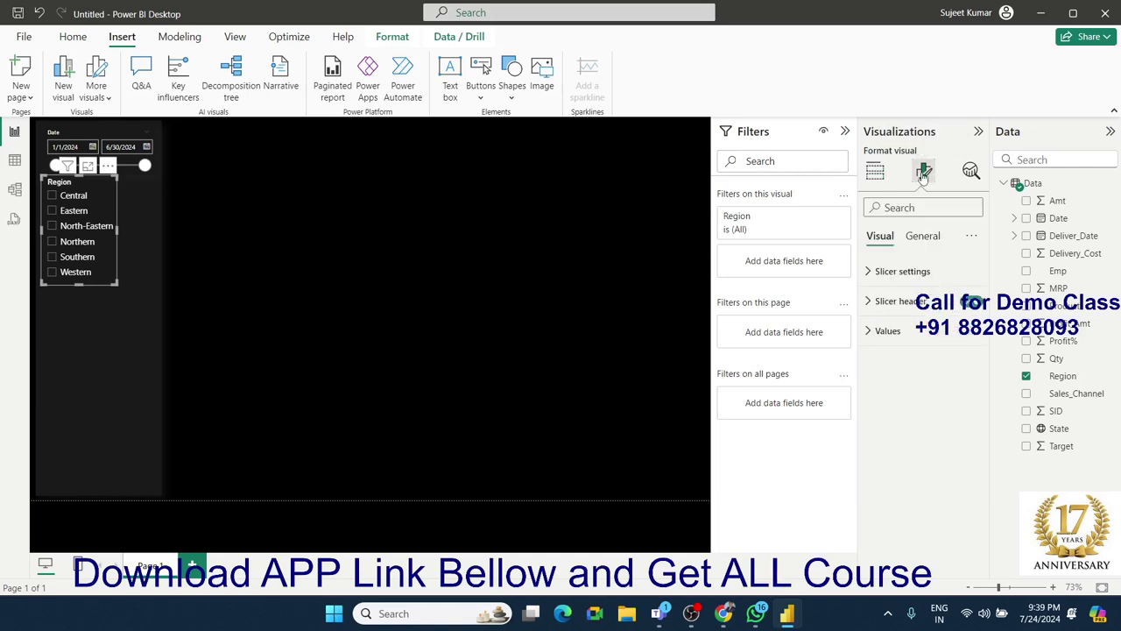
click(889, 302)
scroll(926, 420, down, 3)
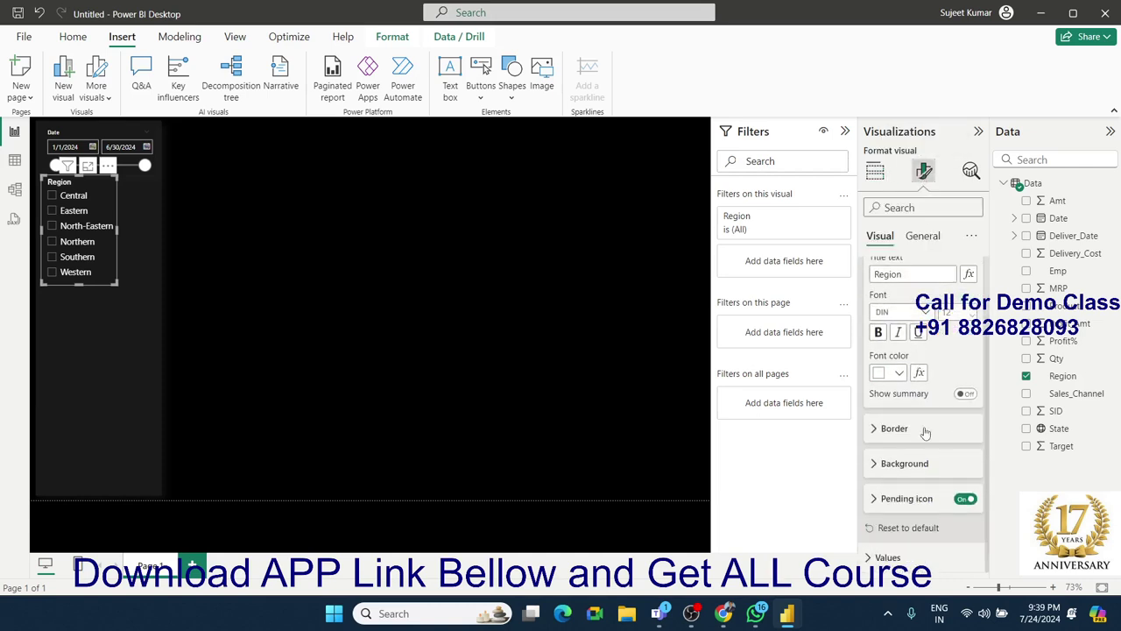
click(964, 501)
click(964, 501)
click(885, 558)
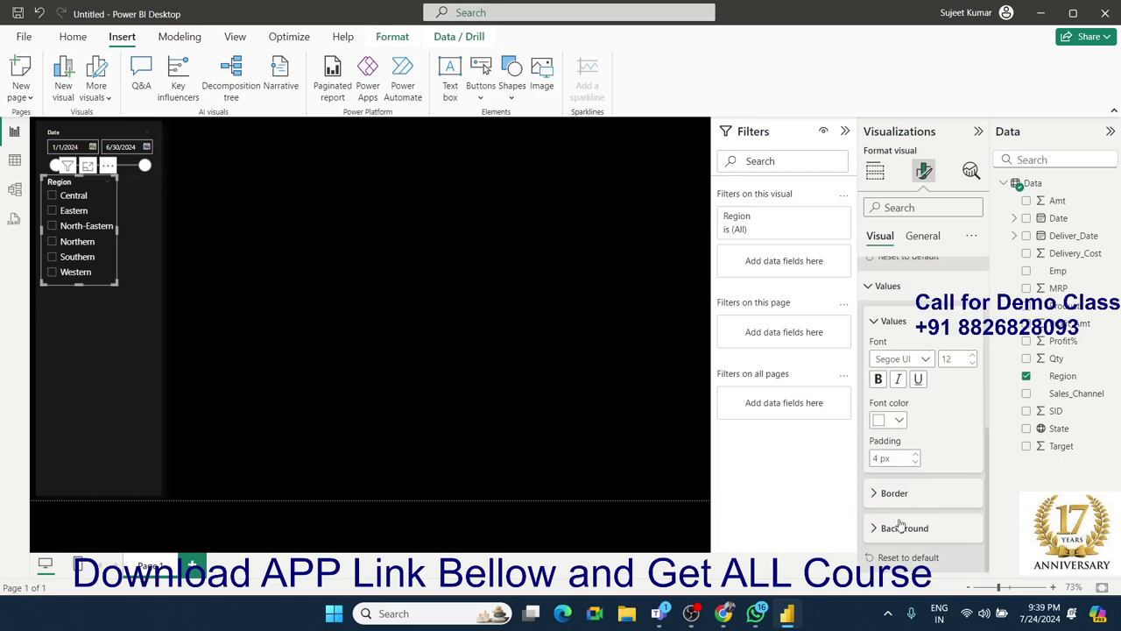
scroll(898, 519, up, 3)
scroll(898, 519, up, 3)
click(922, 245)
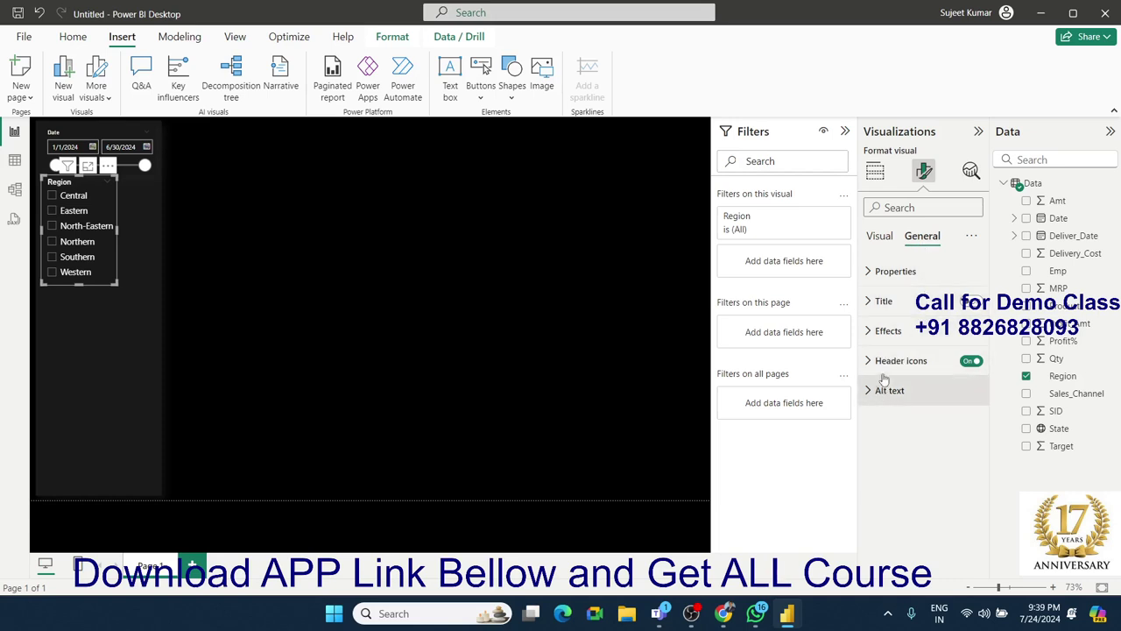
click(871, 333)
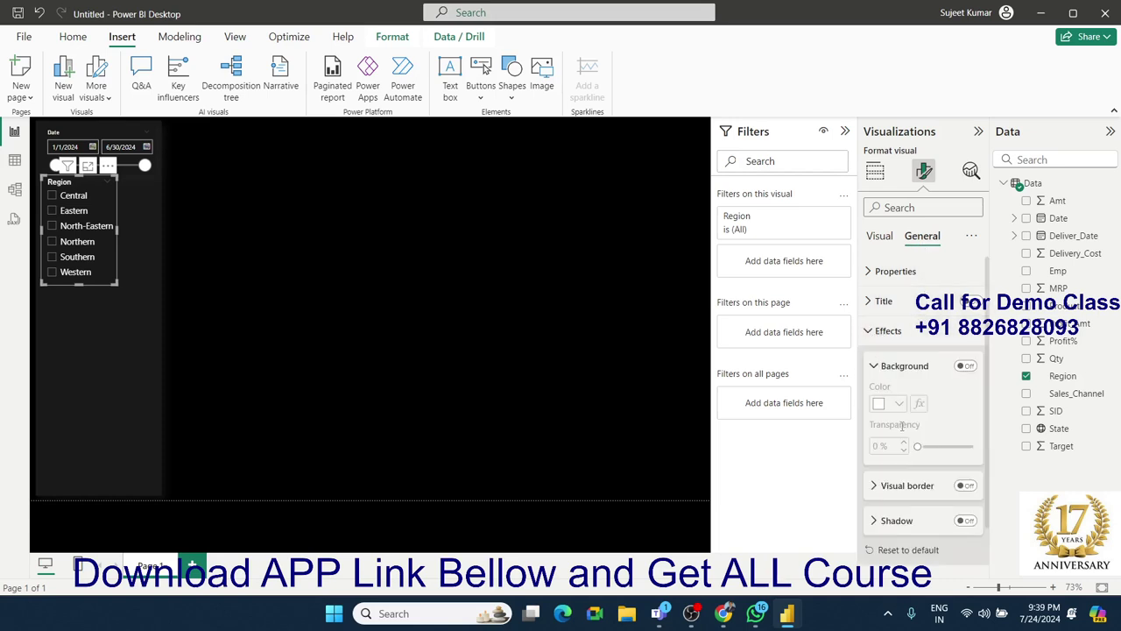
scroll(968, 470, down, 1)
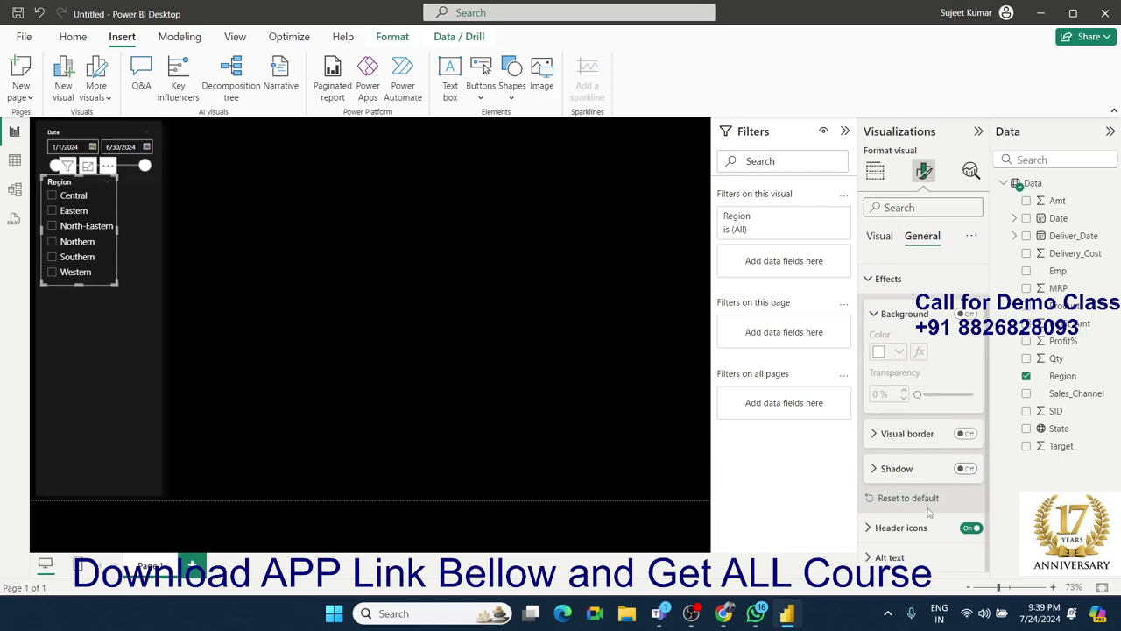
scroll(927, 411, up, 2)
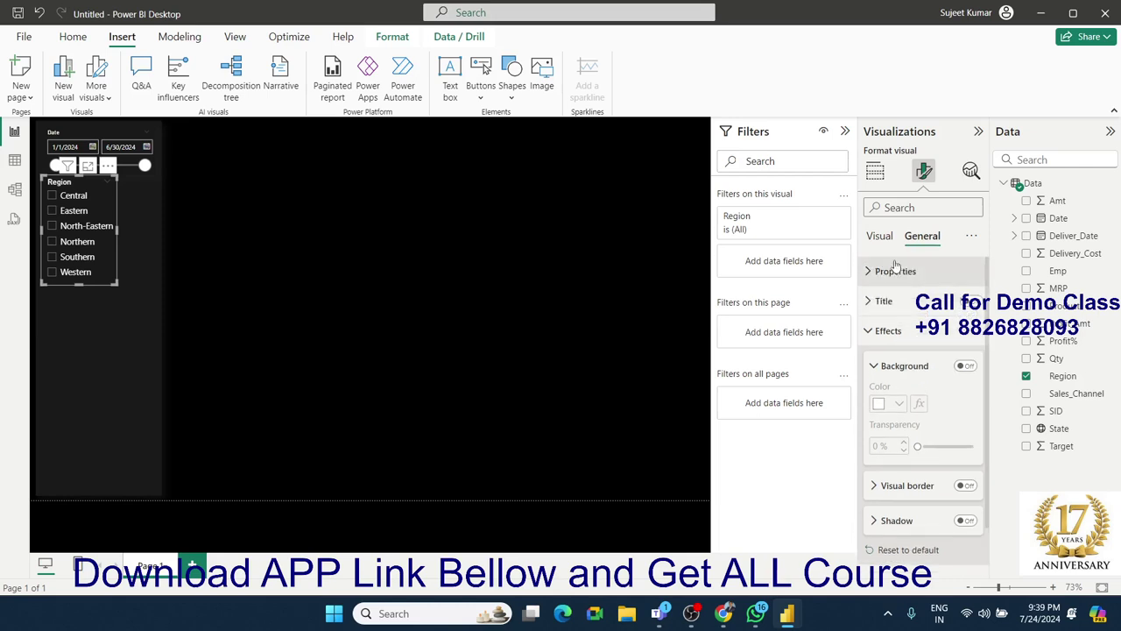
click(881, 238)
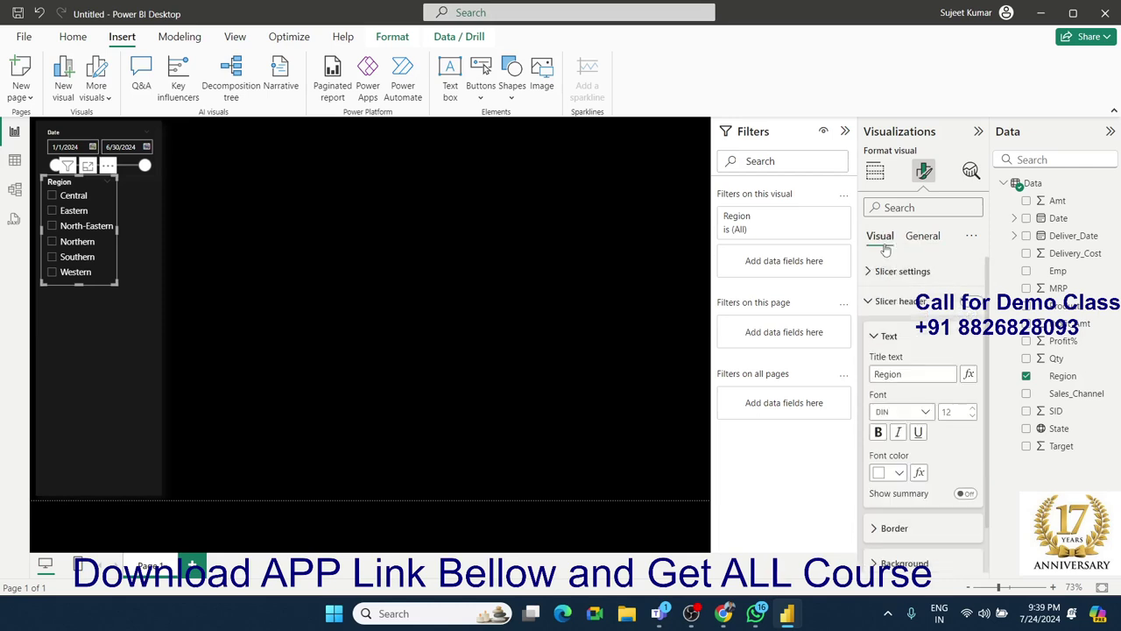
click(868, 303)
click(868, 303)
click(867, 302)
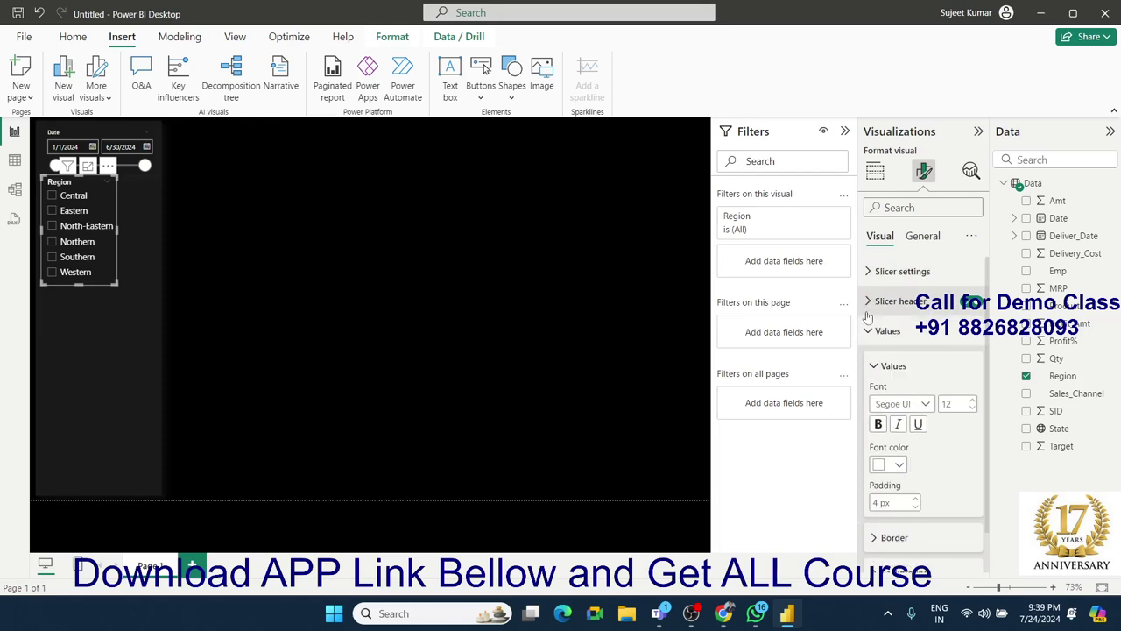
scroll(897, 422, down, 1)
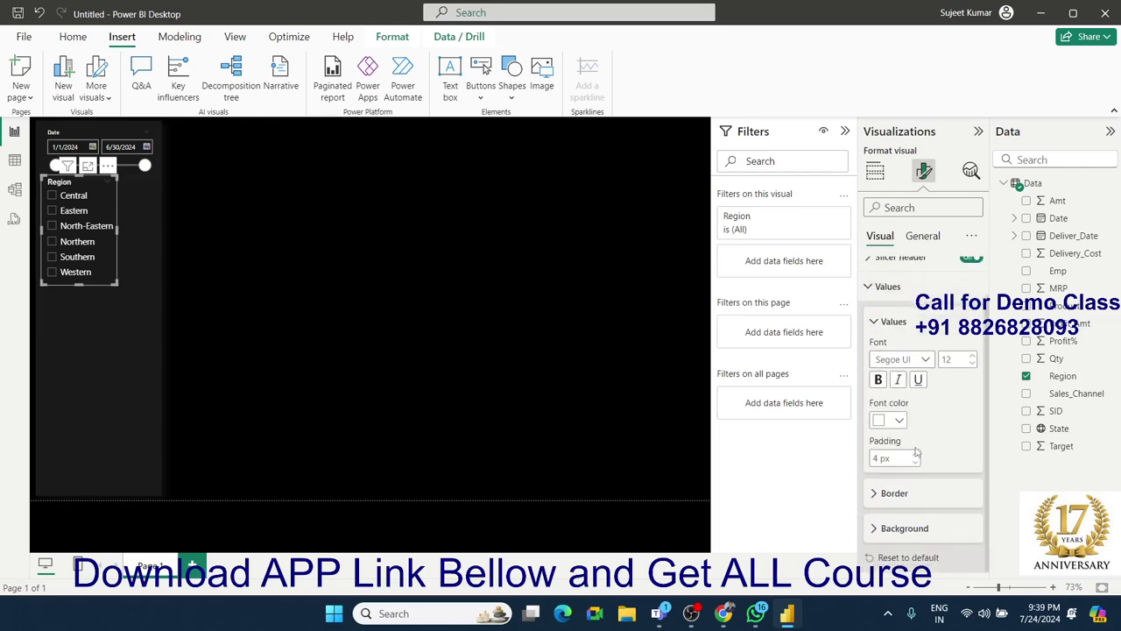
click(890, 497)
scroll(892, 460, down, 4)
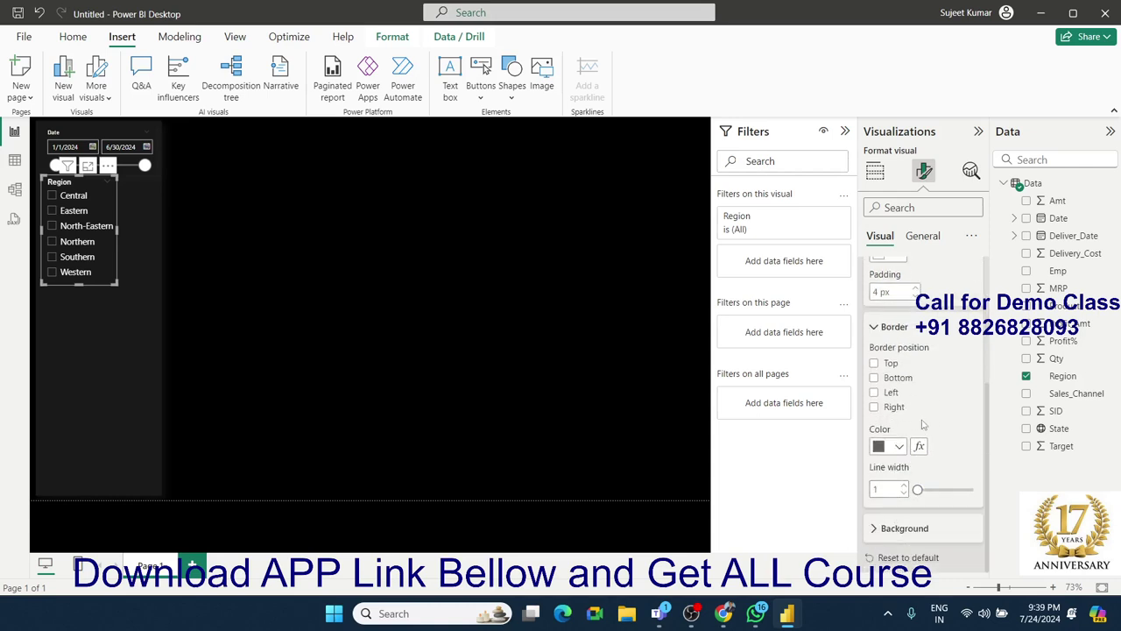
click(371, 331)
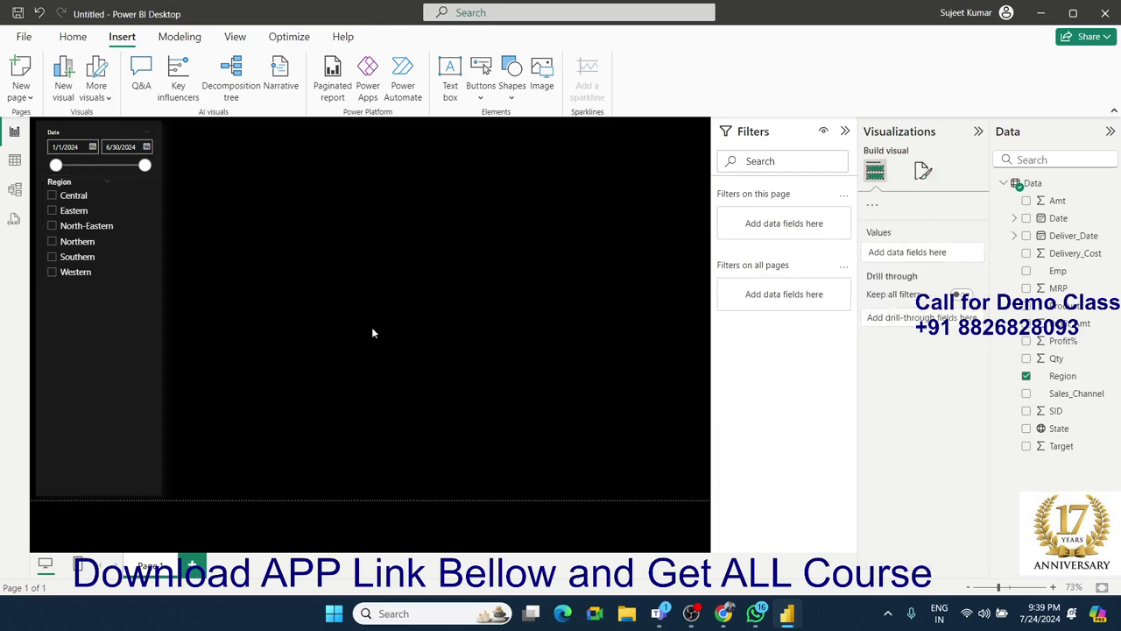
click(109, 229)
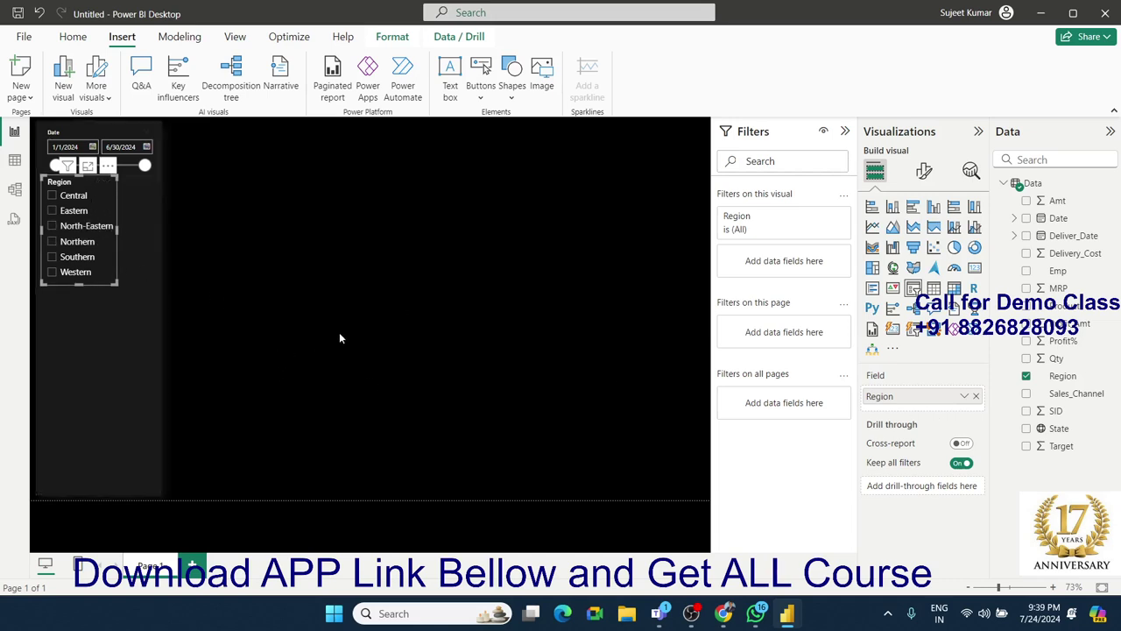
Step: Move the Region slicer down to reveal an overlapping copy and clear its Western filter
click(178, 298)
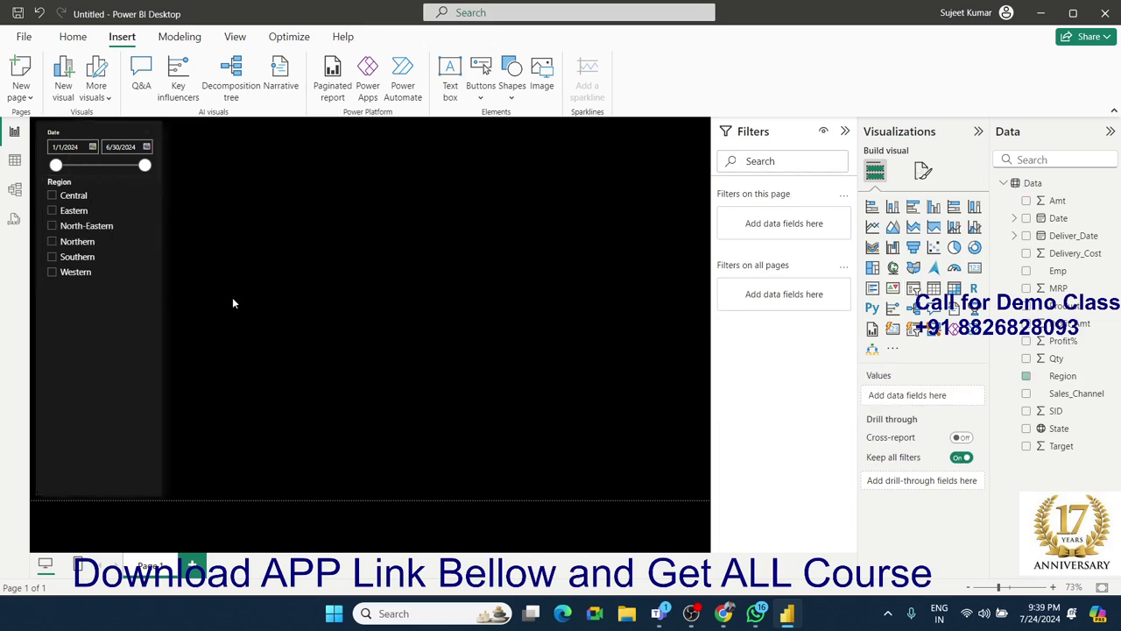
click(110, 277)
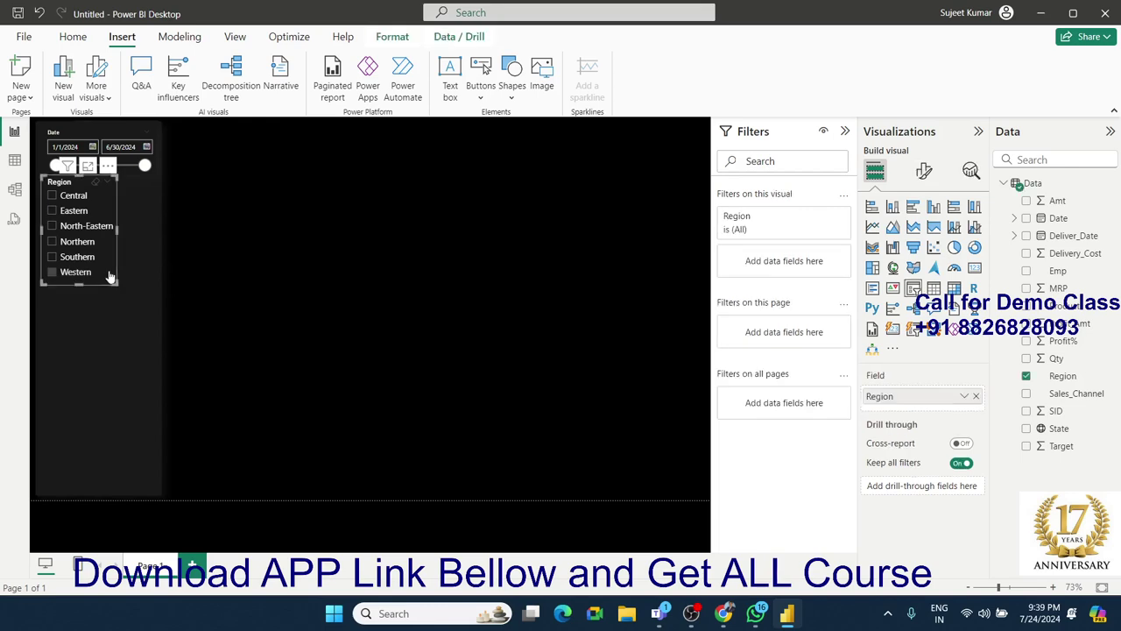
click(101, 305)
click(264, 295)
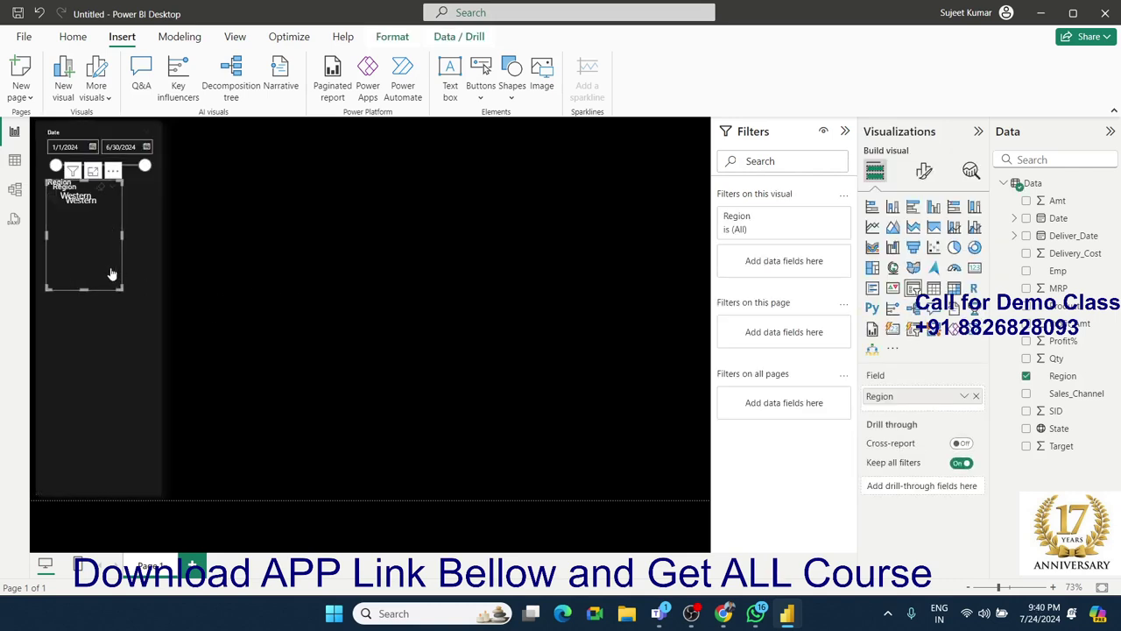
drag(112, 263, 115, 375)
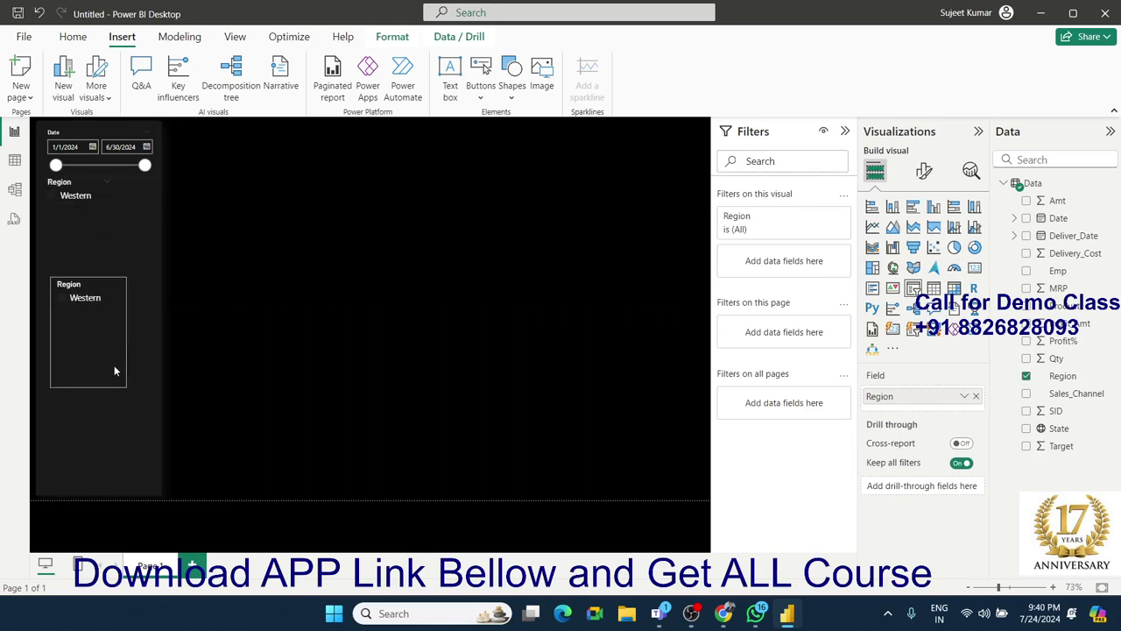
click(78, 206)
click(79, 207)
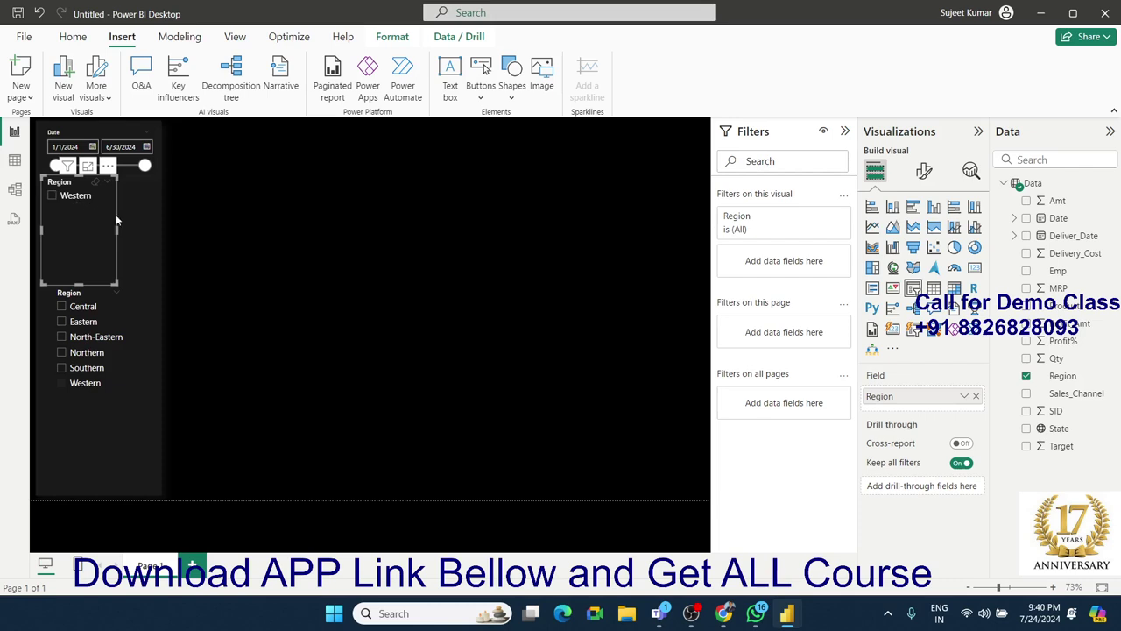
click(84, 197)
click(87, 198)
click(180, 244)
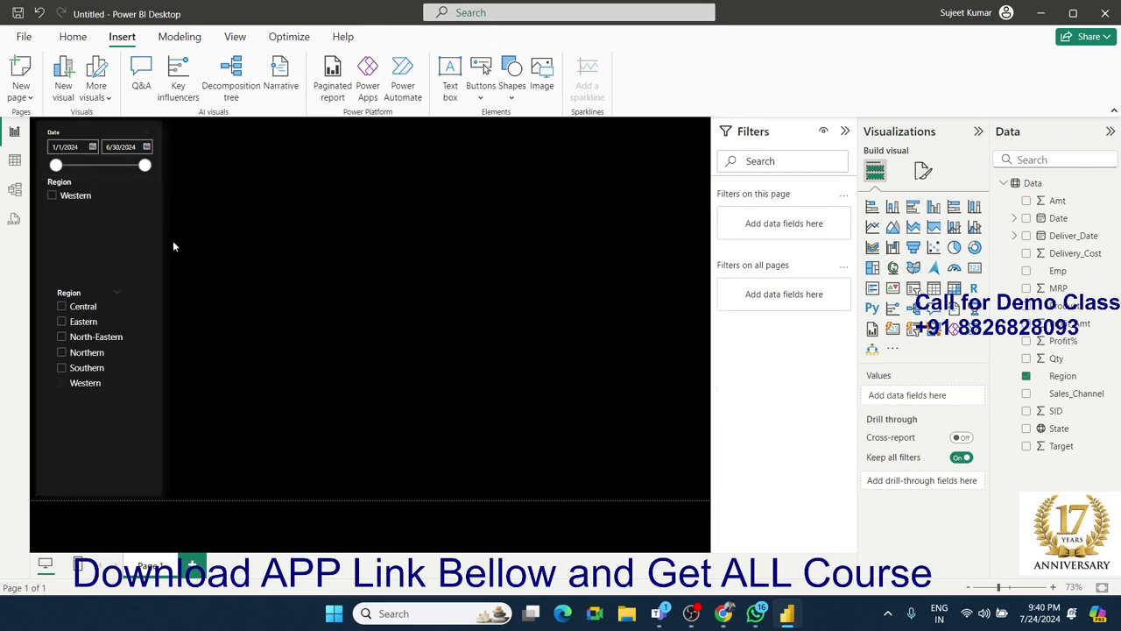
Step: Delete the duplicate Region slicer that shows only Western
click(98, 257)
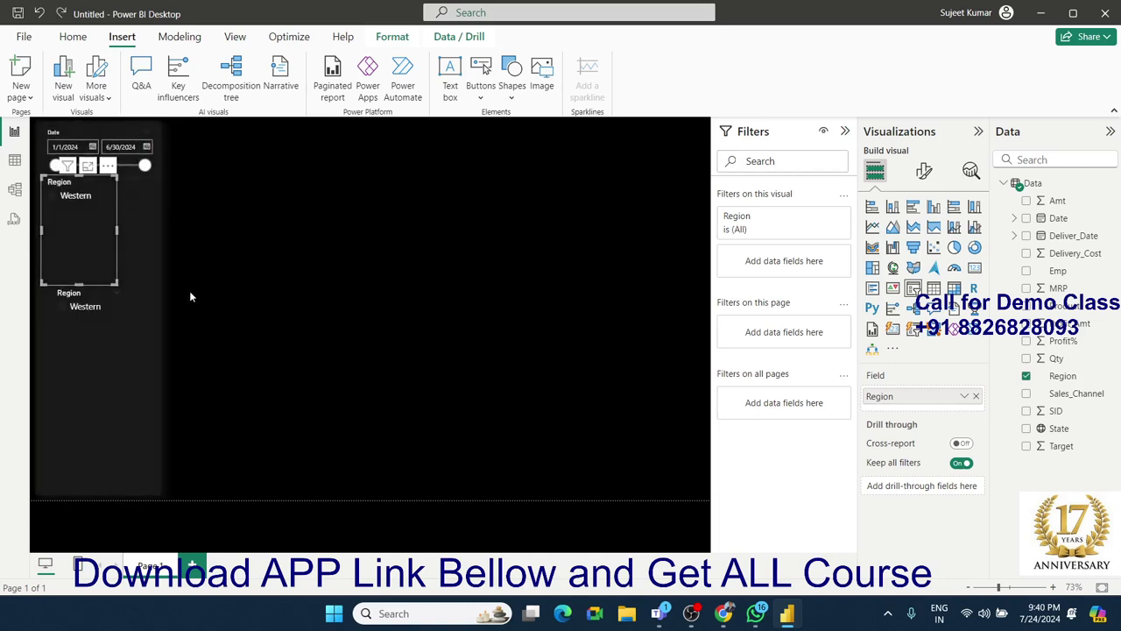
key(Delete)
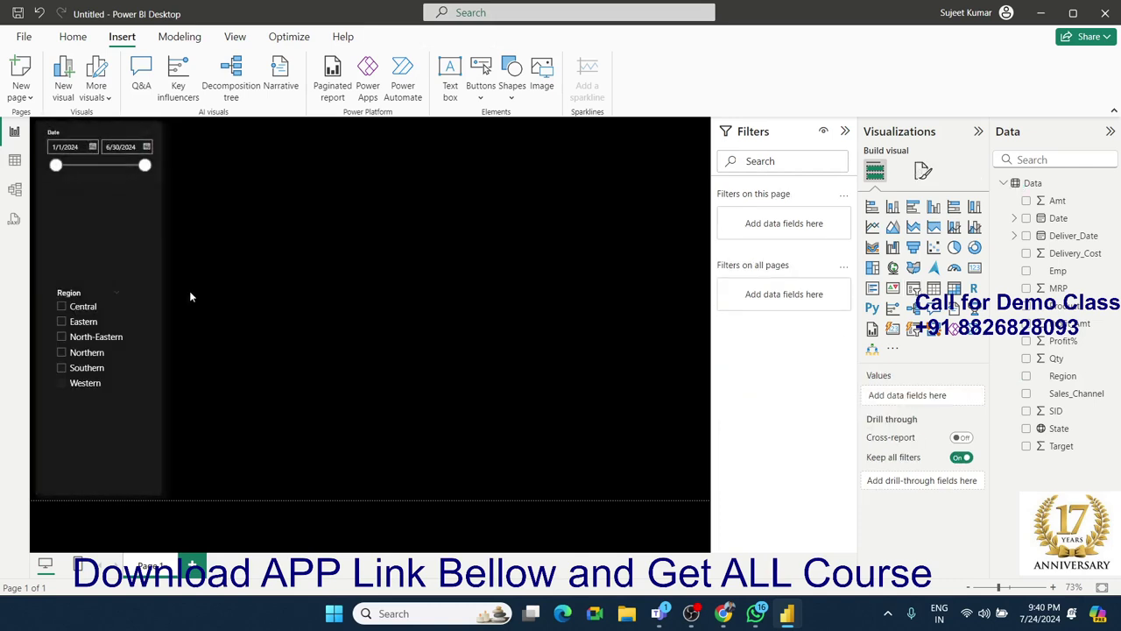
key(ctrl+z)
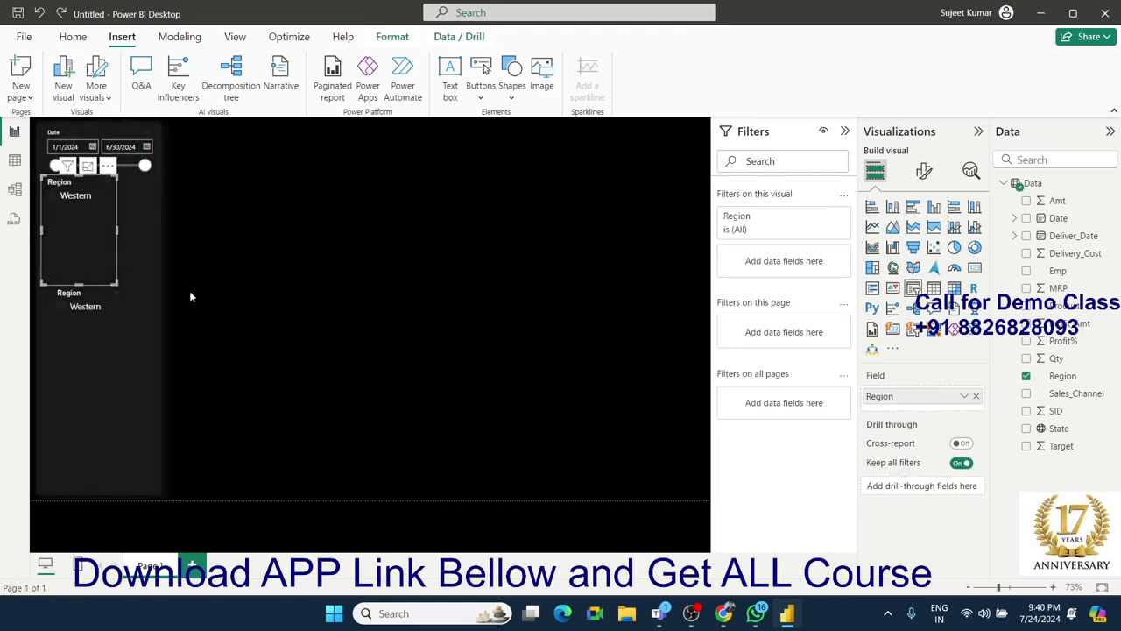
key(Delete)
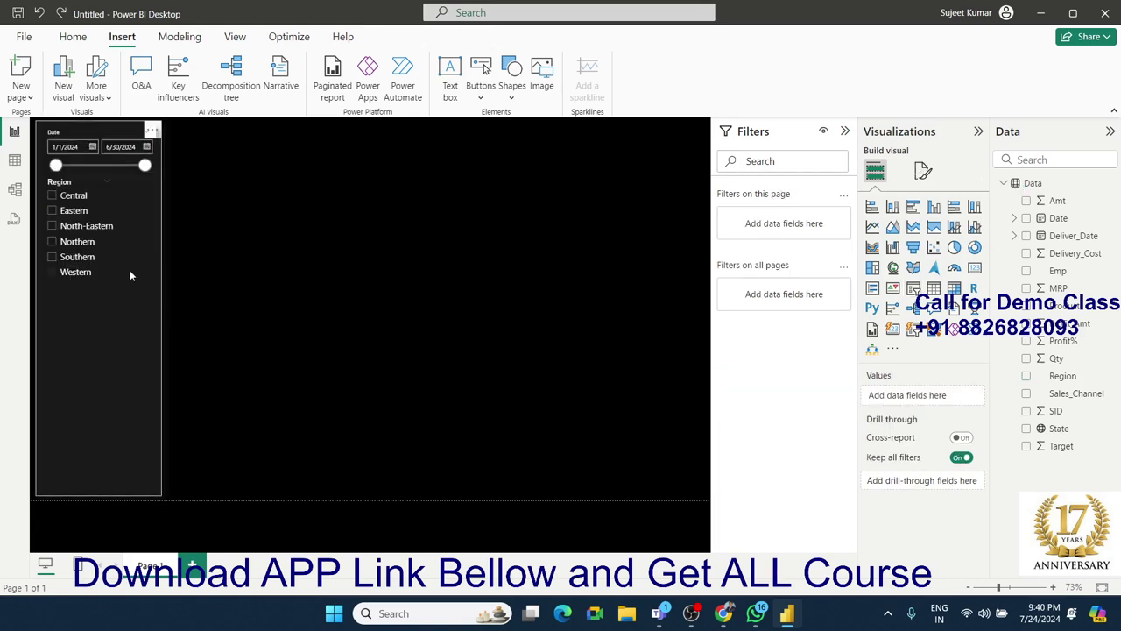
click(81, 279)
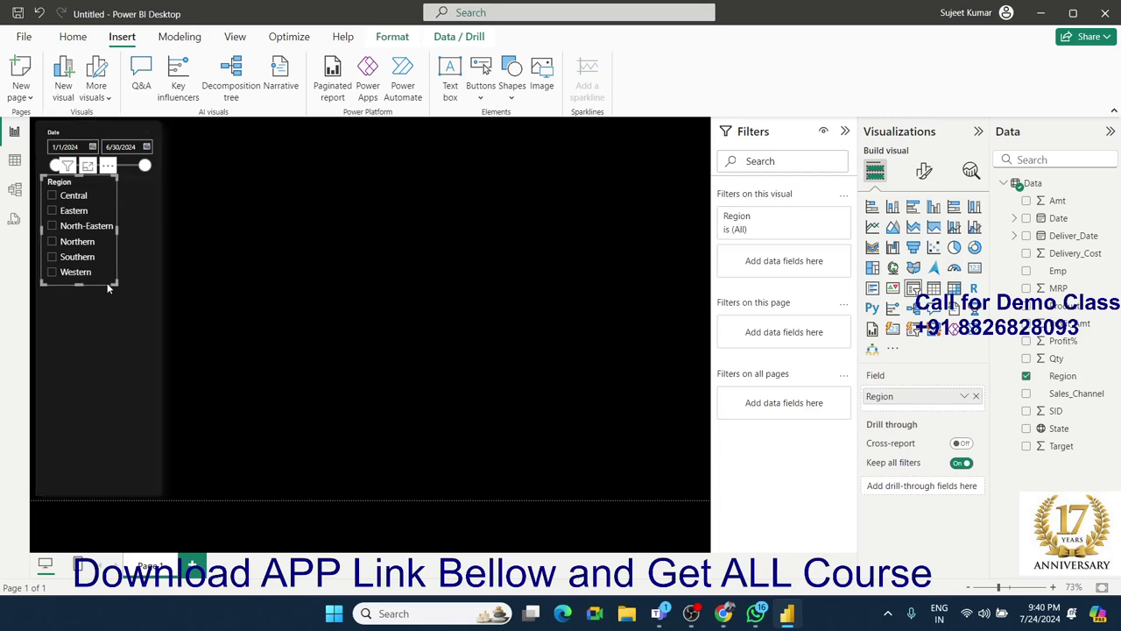
click(100, 316)
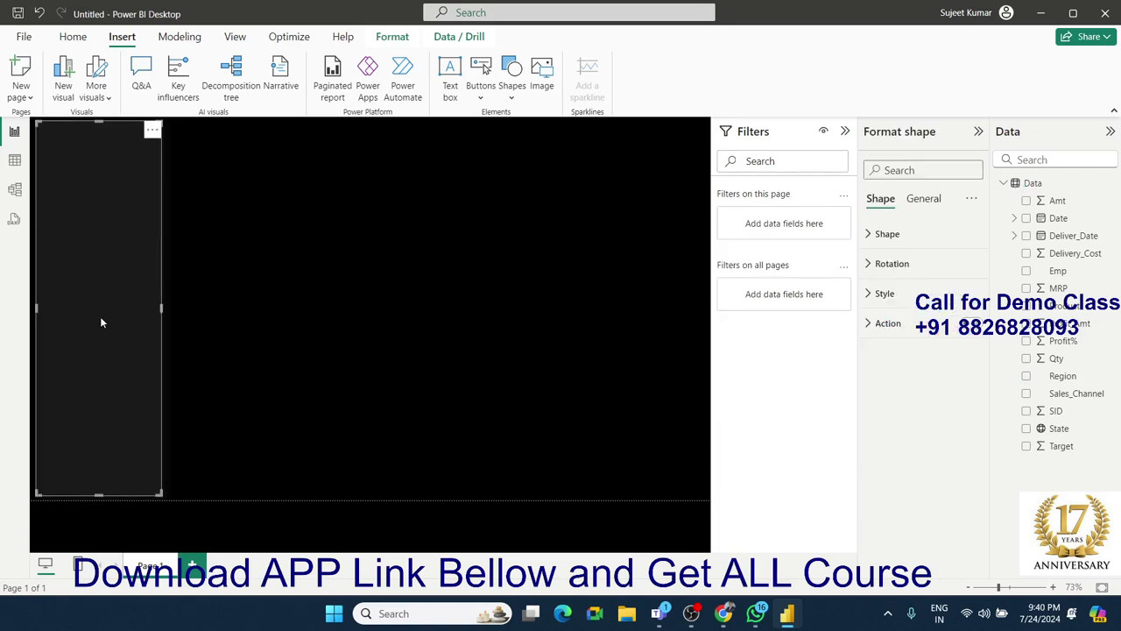
click(270, 324)
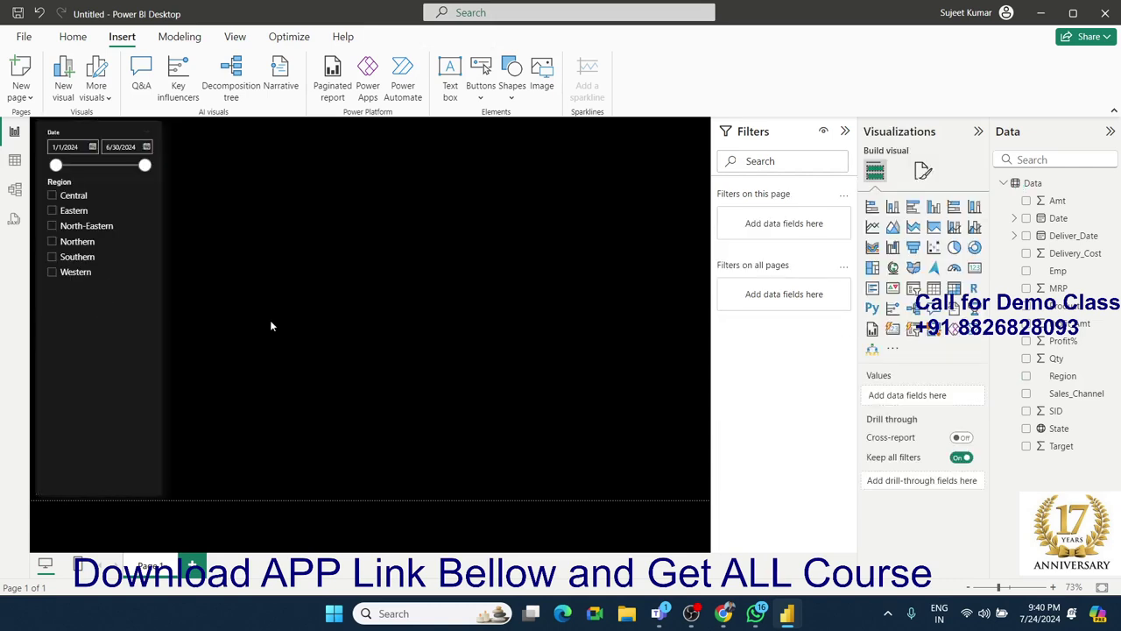
Step: Paste a copy of the Region slicer below the original and remove its Region field
key(ctrl+v)
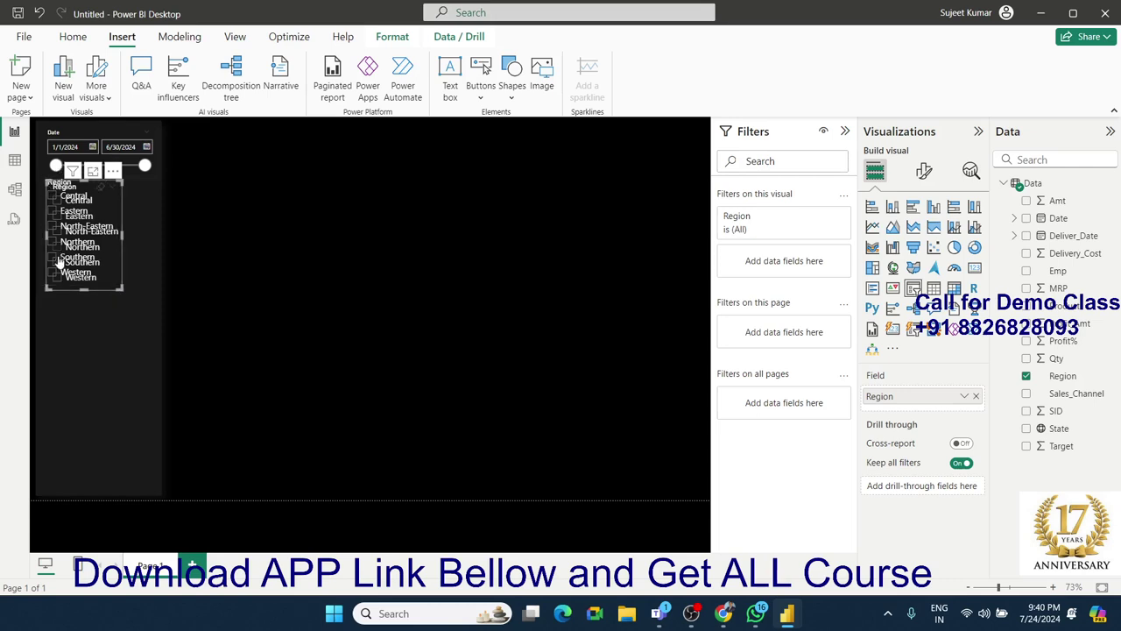
drag(114, 291, 110, 388)
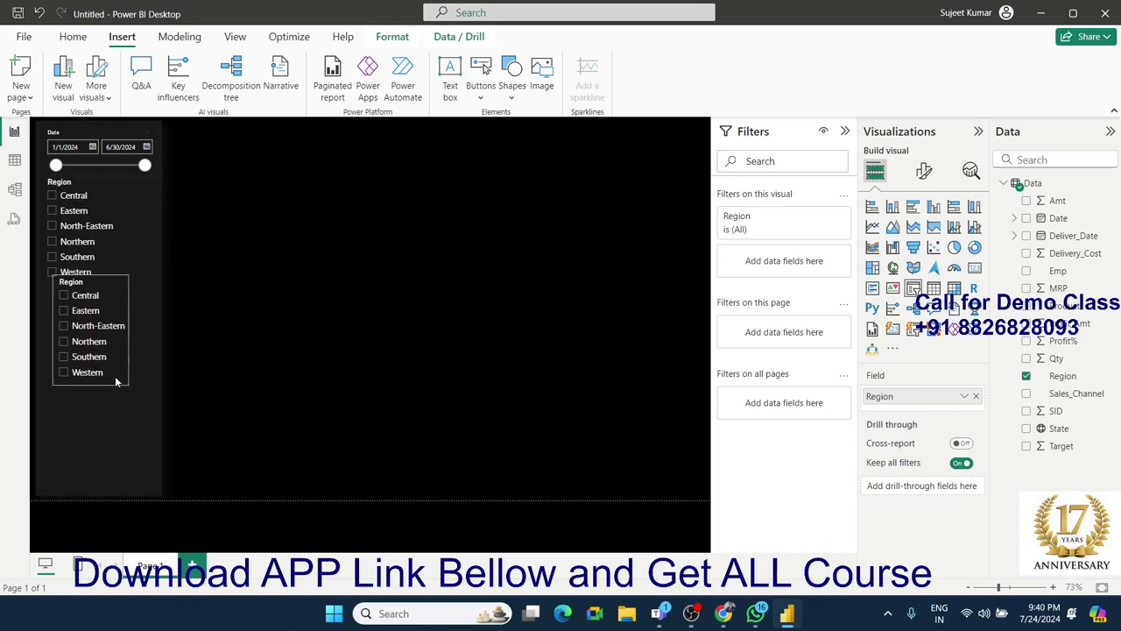
click(976, 397)
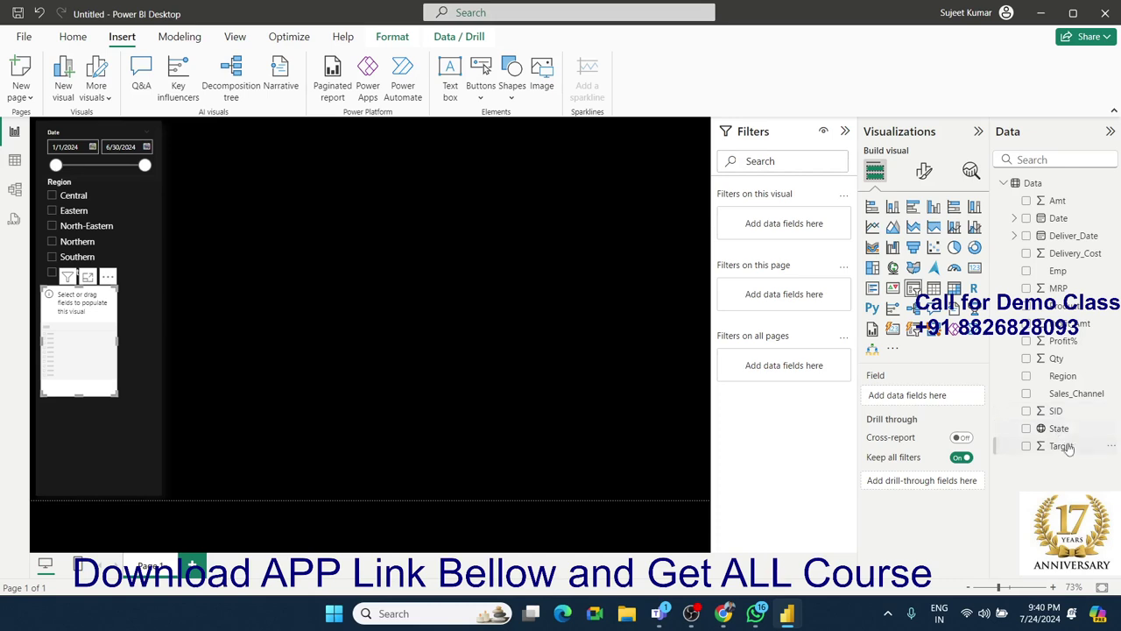
drag(1060, 428, 88, 360)
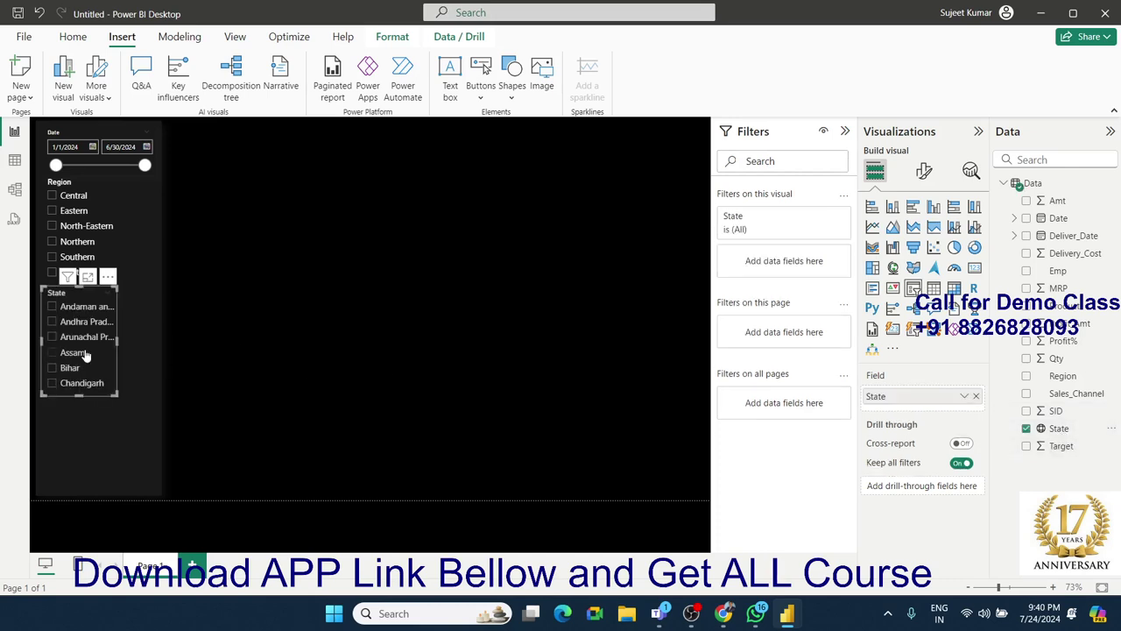
mouse_move(115, 425)
mouse_down()
mouse_move(123, 435)
mouse_move(151, 418)
mouse_up()
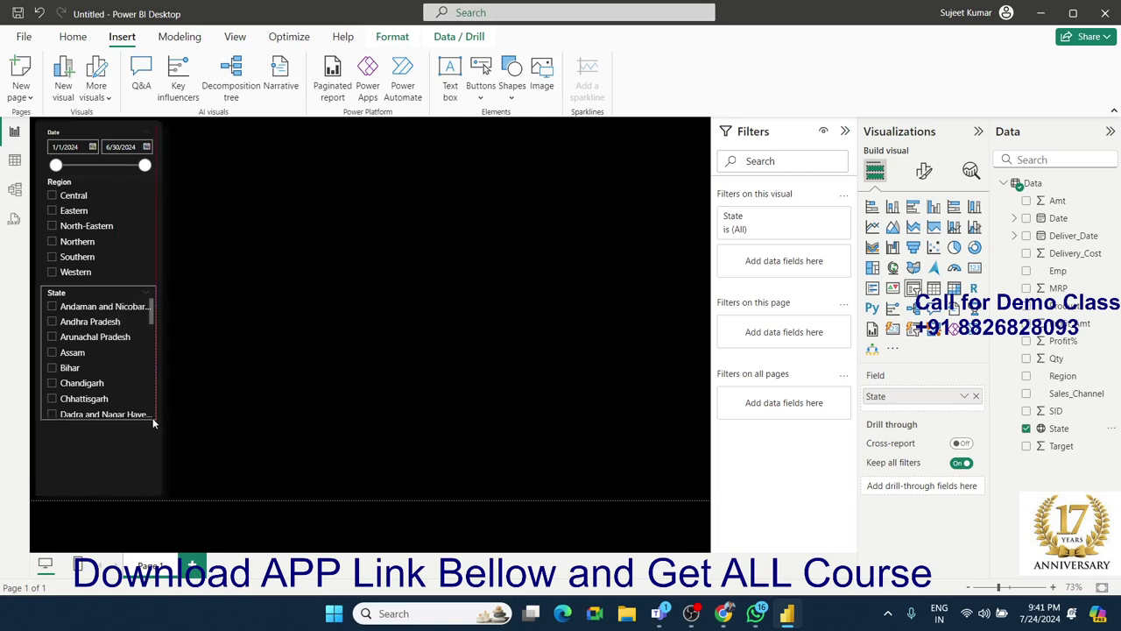
click(246, 382)
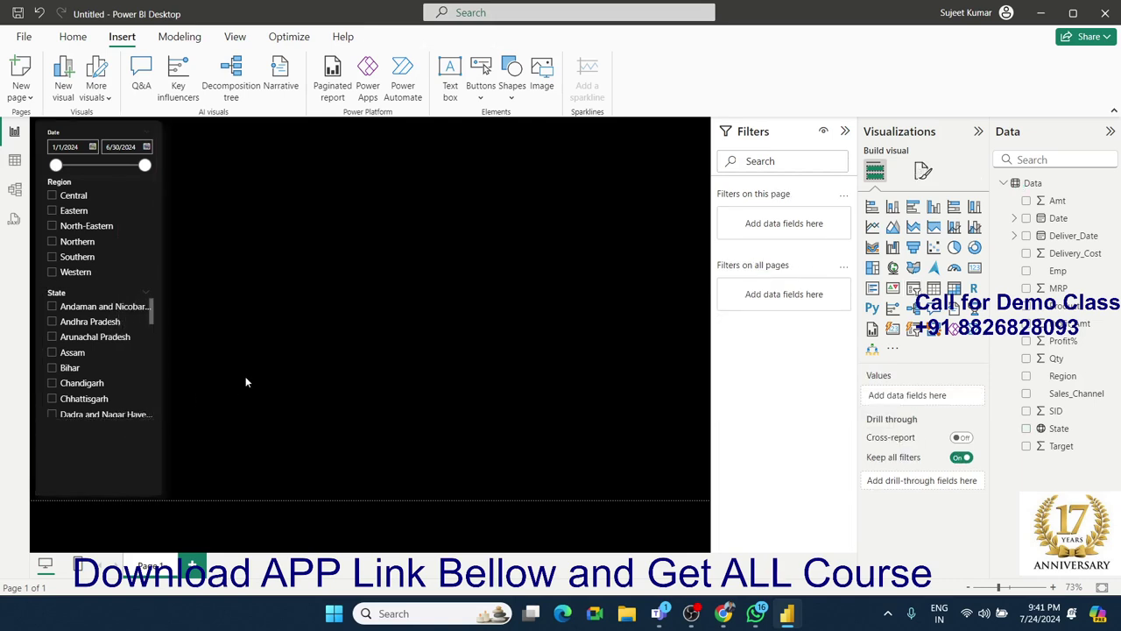
mouse_move(152, 318)
mouse_down()
mouse_move(150, 363)
mouse_move(152, 307)
mouse_up()
click(278, 321)
right_click(154, 390)
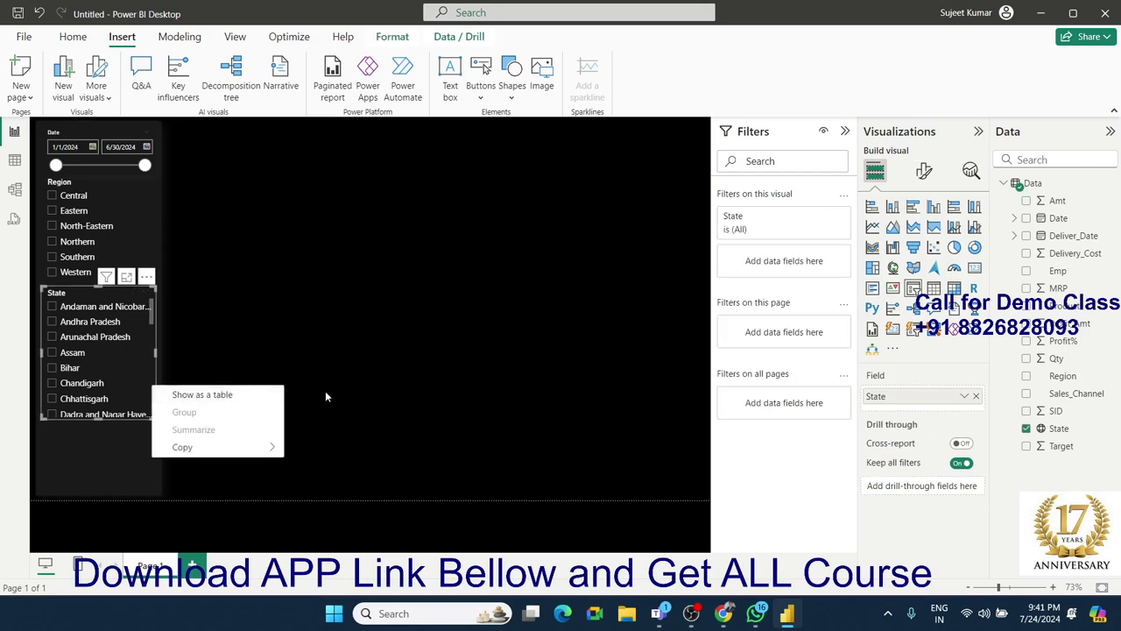
mouse_move(240, 448)
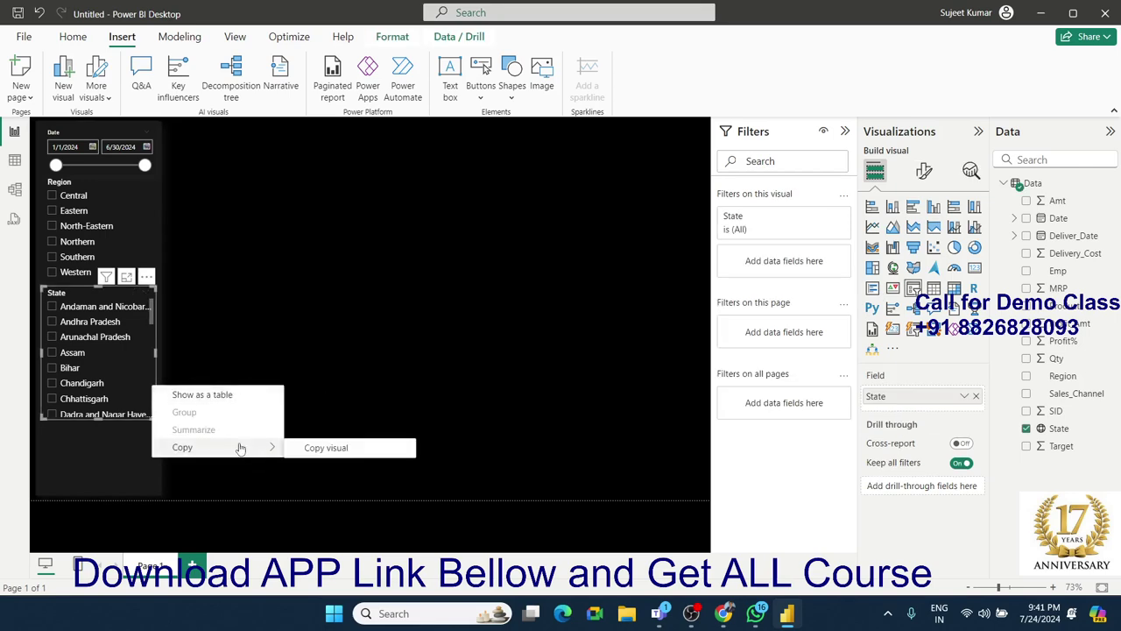
click(333, 448)
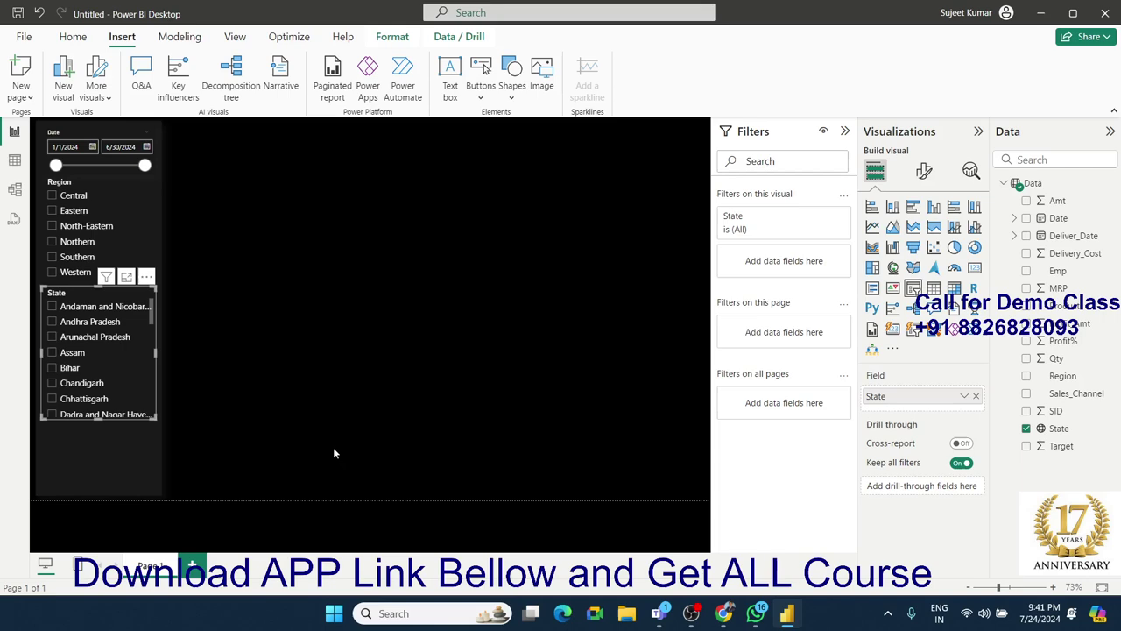
click(129, 438)
Step: Paste a copy of the State slicer below it and switch its field to Sales_Channel
click(275, 420)
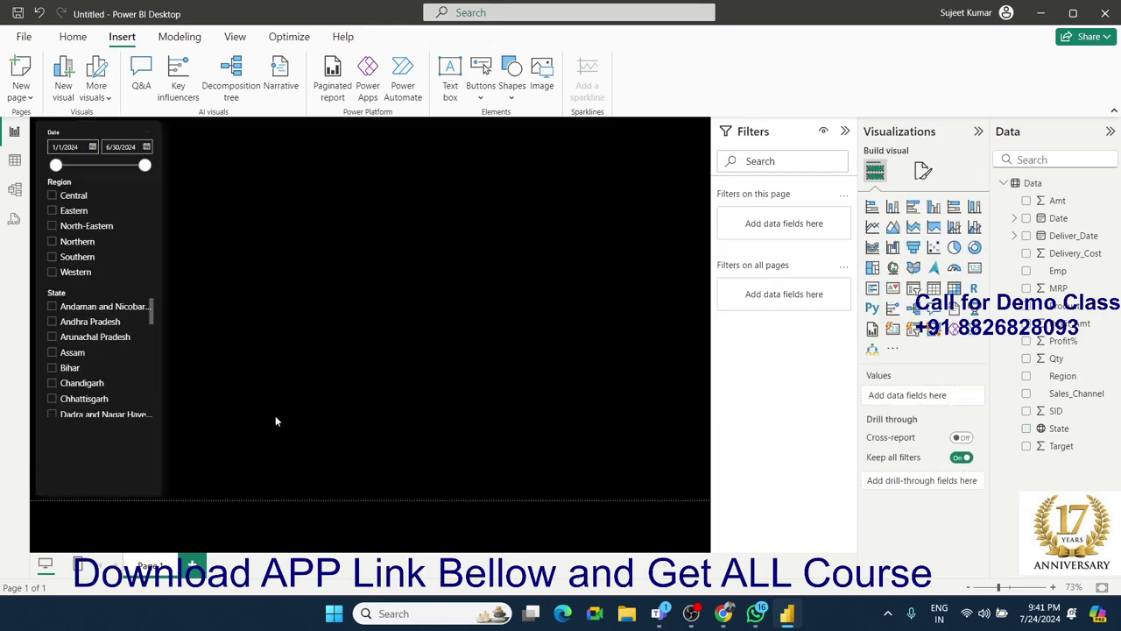
key(ctrl+v)
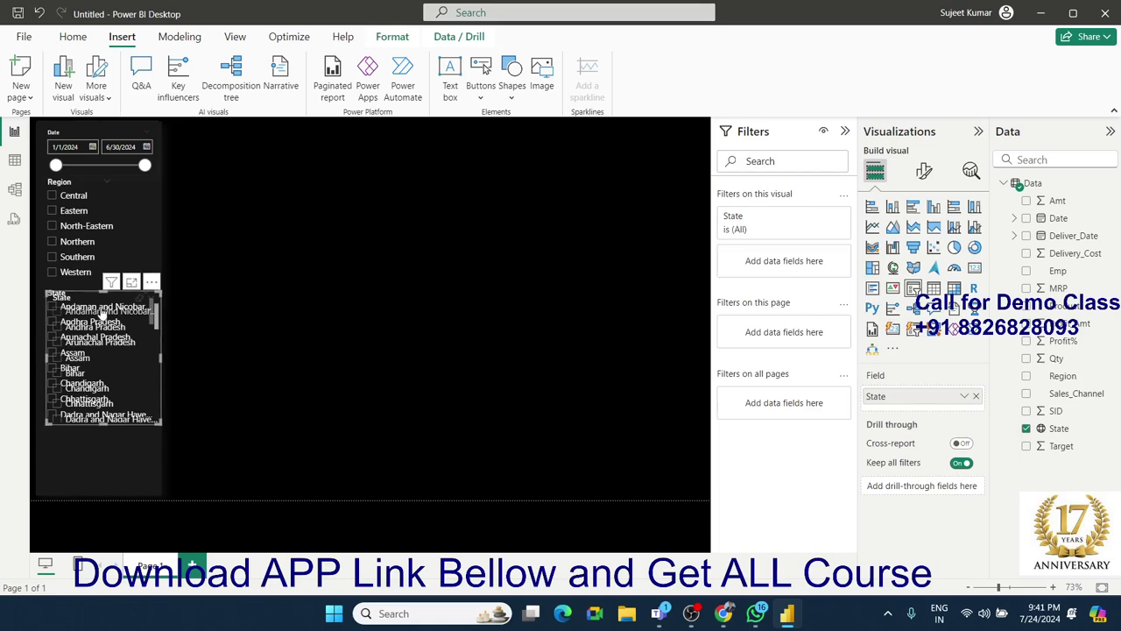
drag(94, 301, 94, 370)
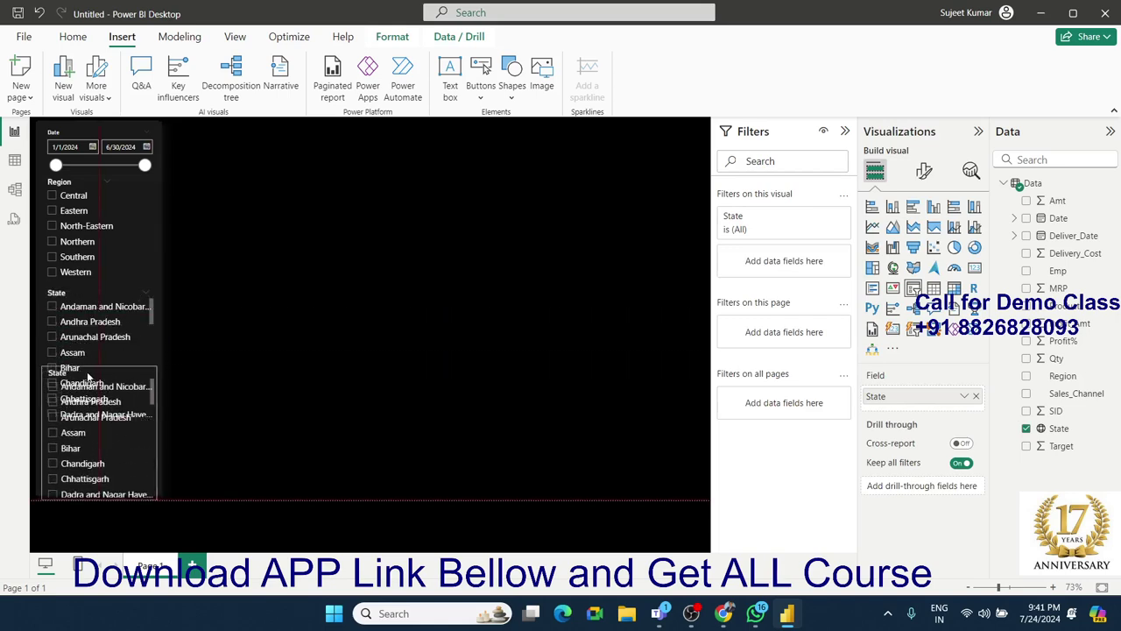
mouse_move(99, 364)
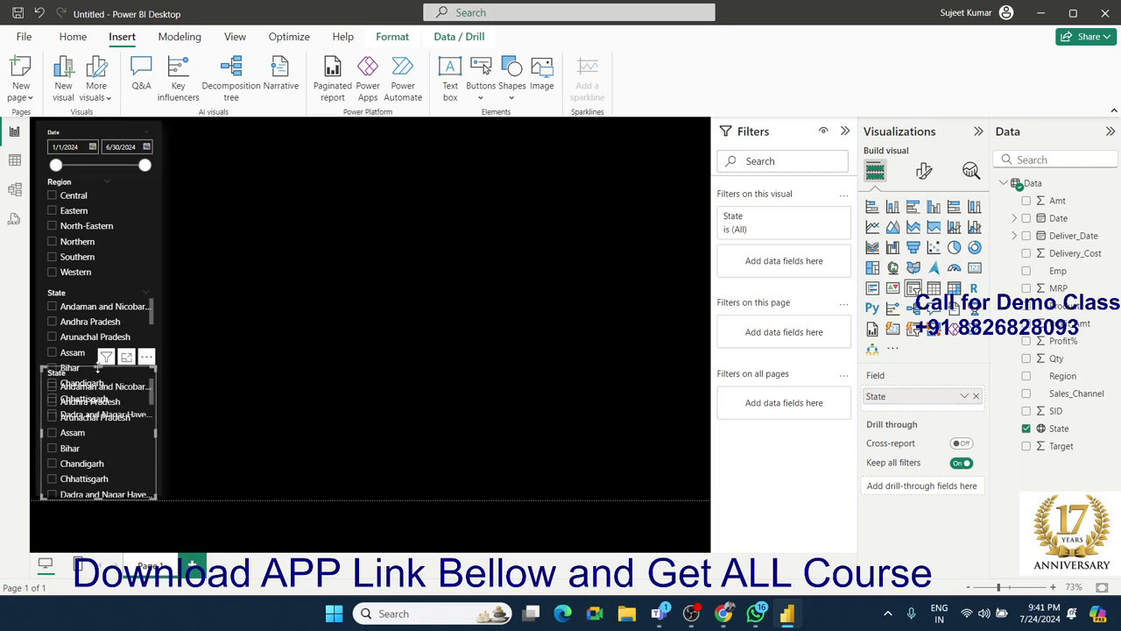
drag(99, 368, 100, 426)
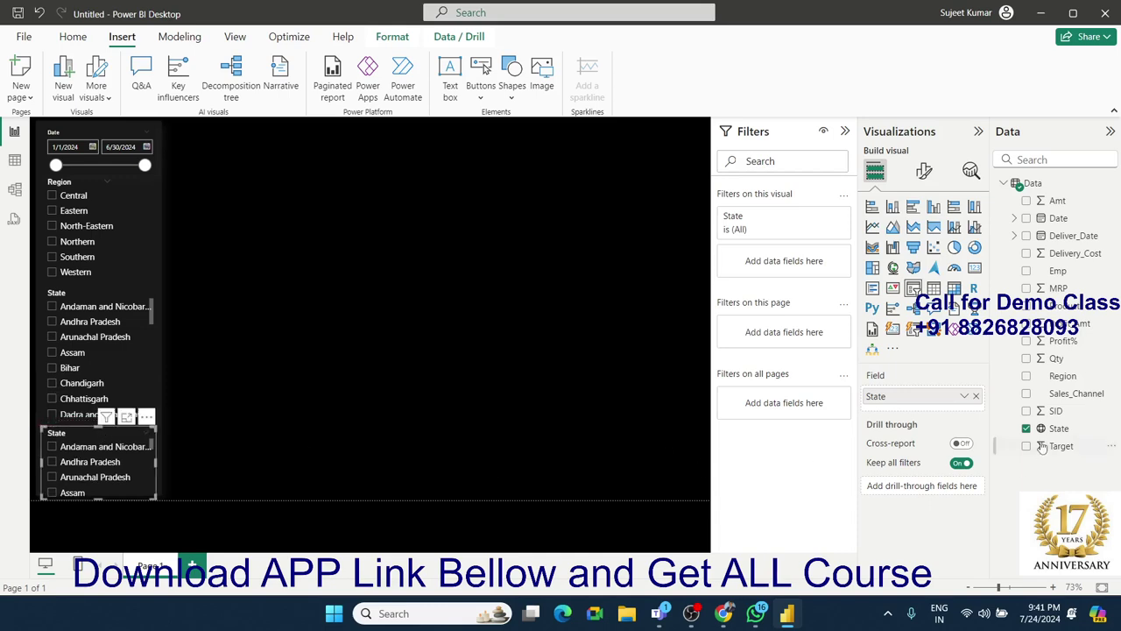
click(975, 396)
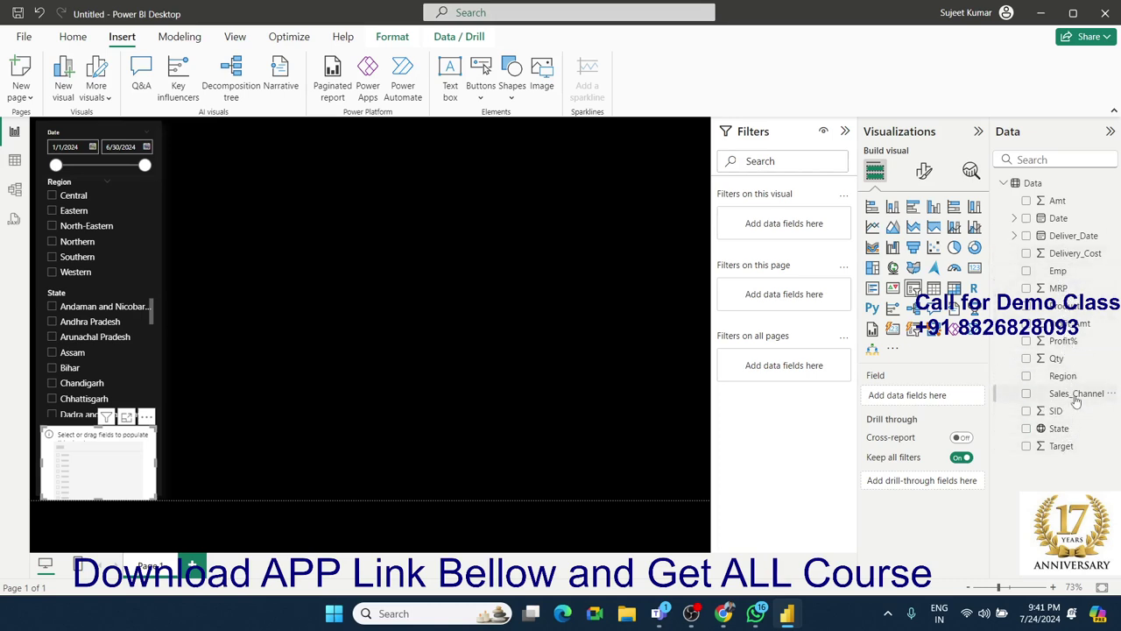
drag(1076, 399, 136, 479)
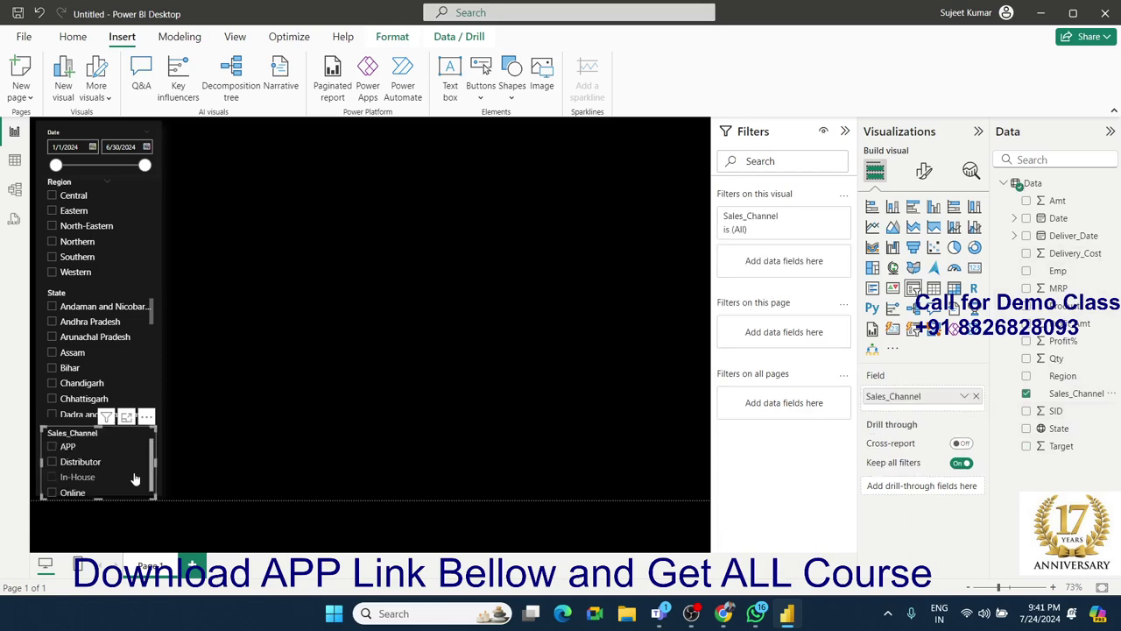
click(236, 431)
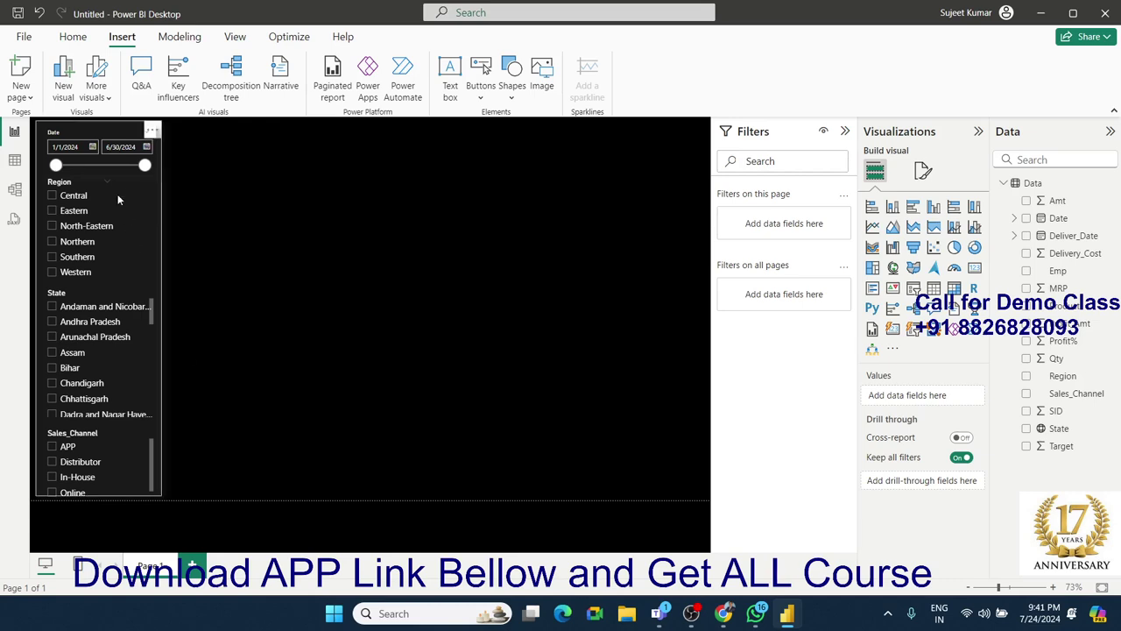
Step: Send the dark background panel to the back, behind the slicers
click(162, 241)
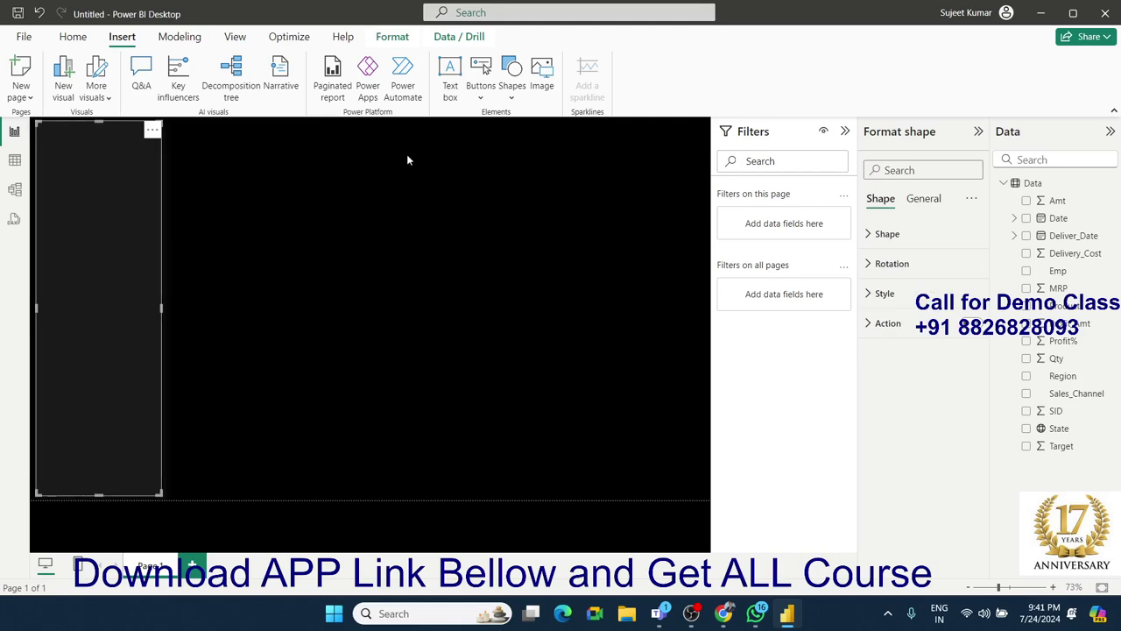
click(392, 38)
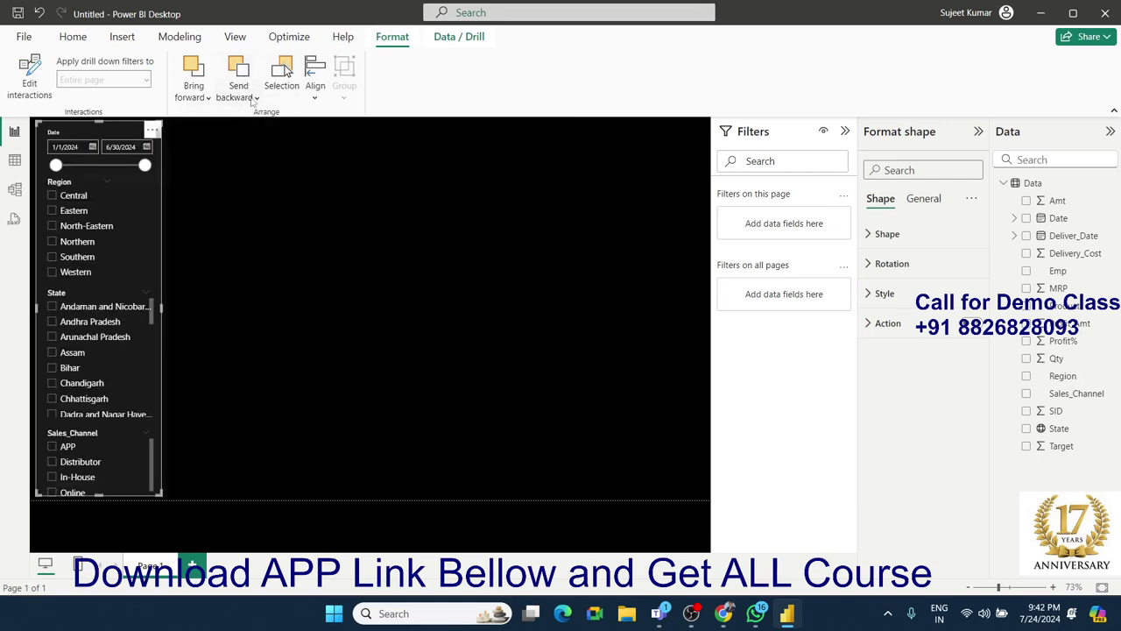
click(255, 98)
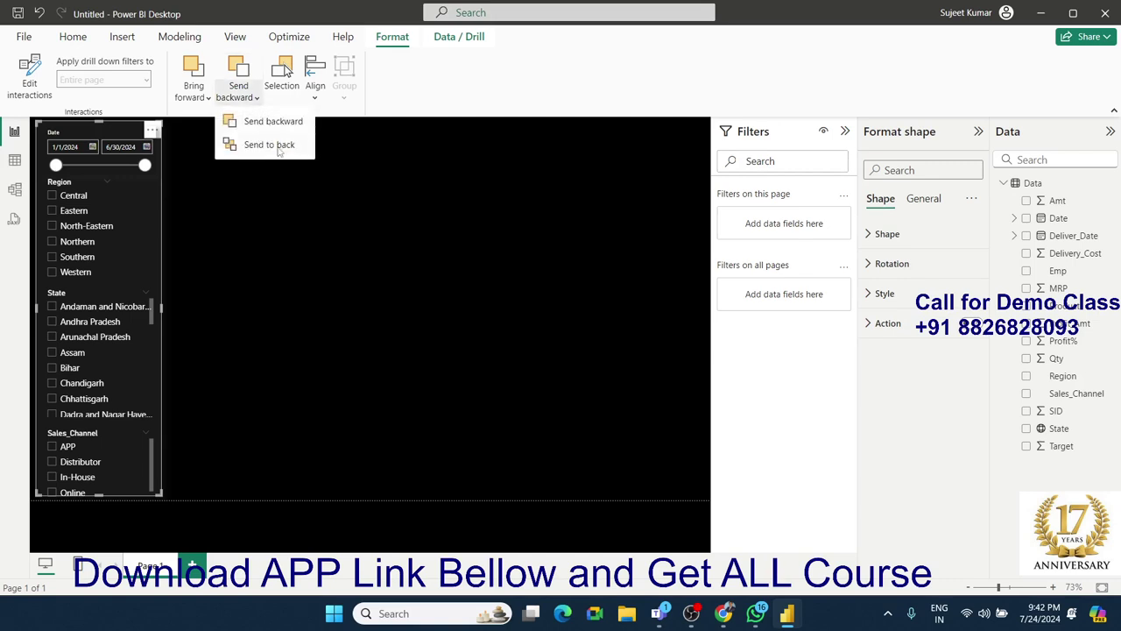
click(270, 125)
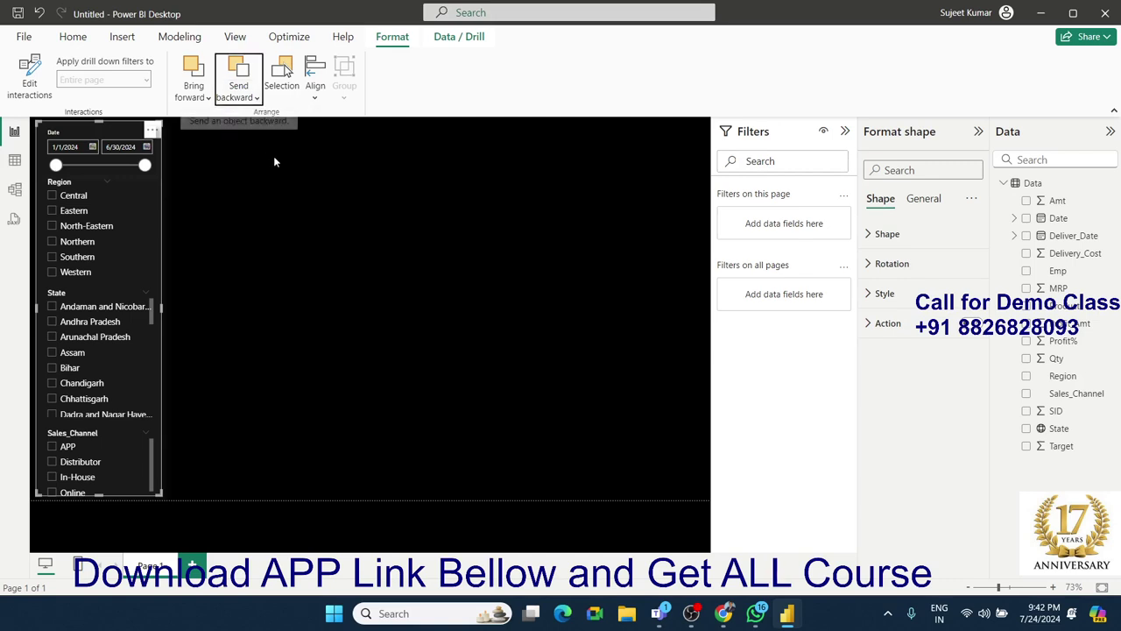
click(277, 206)
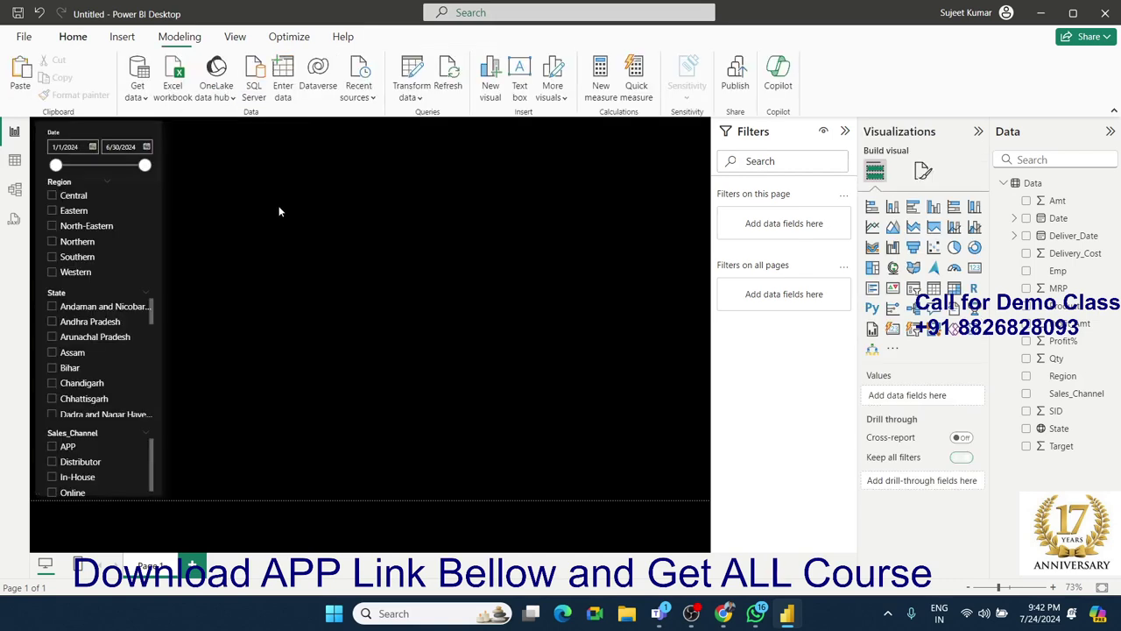
Step: Select all the slicers with Ctrl+A and group them into one unit
click(154, 243)
click(224, 243)
key(ctrl+a)
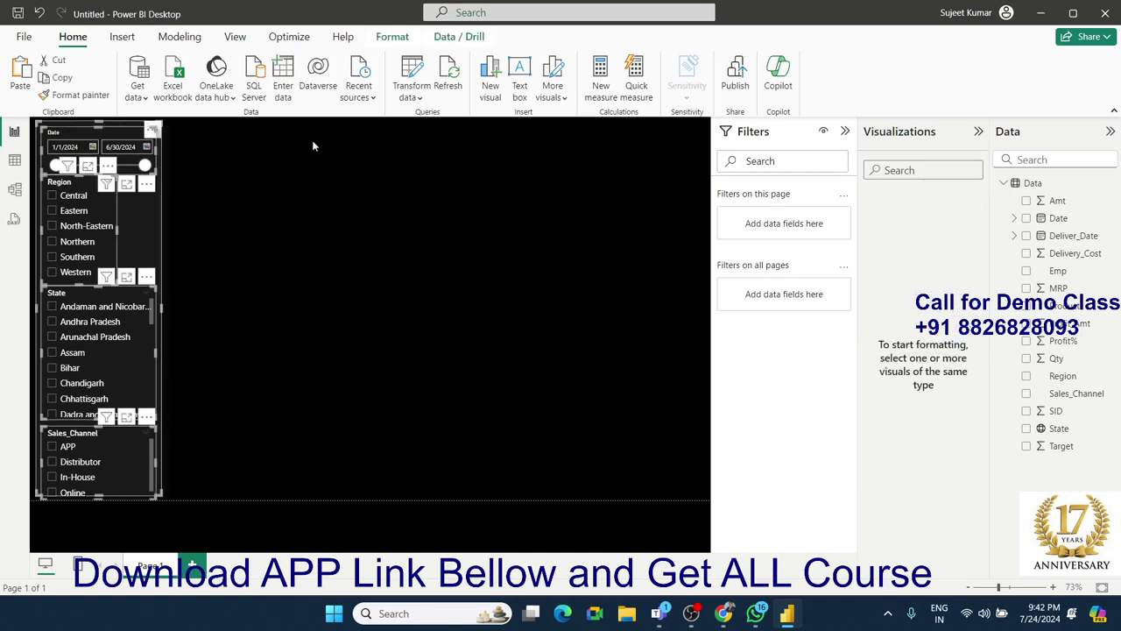
click(391, 39)
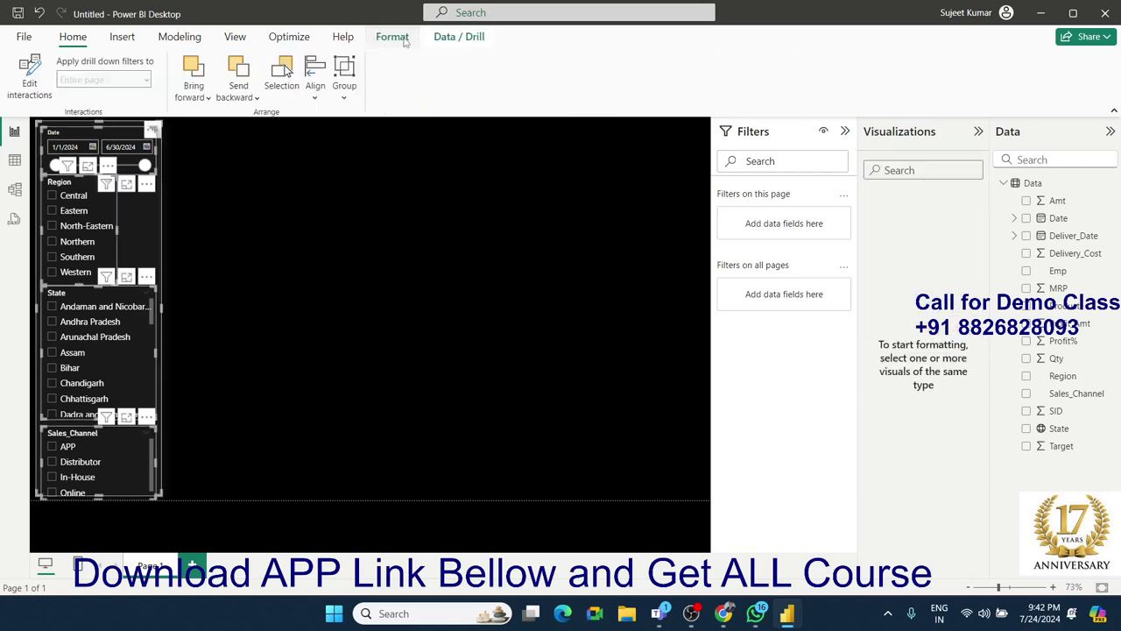
click(346, 94)
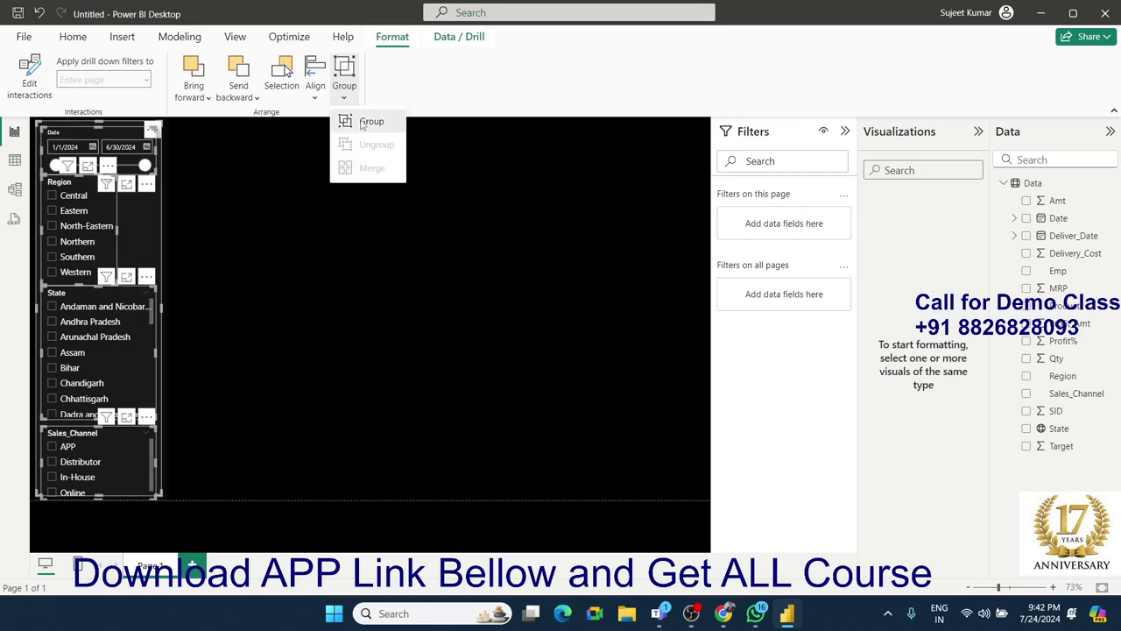
click(360, 121)
click(169, 219)
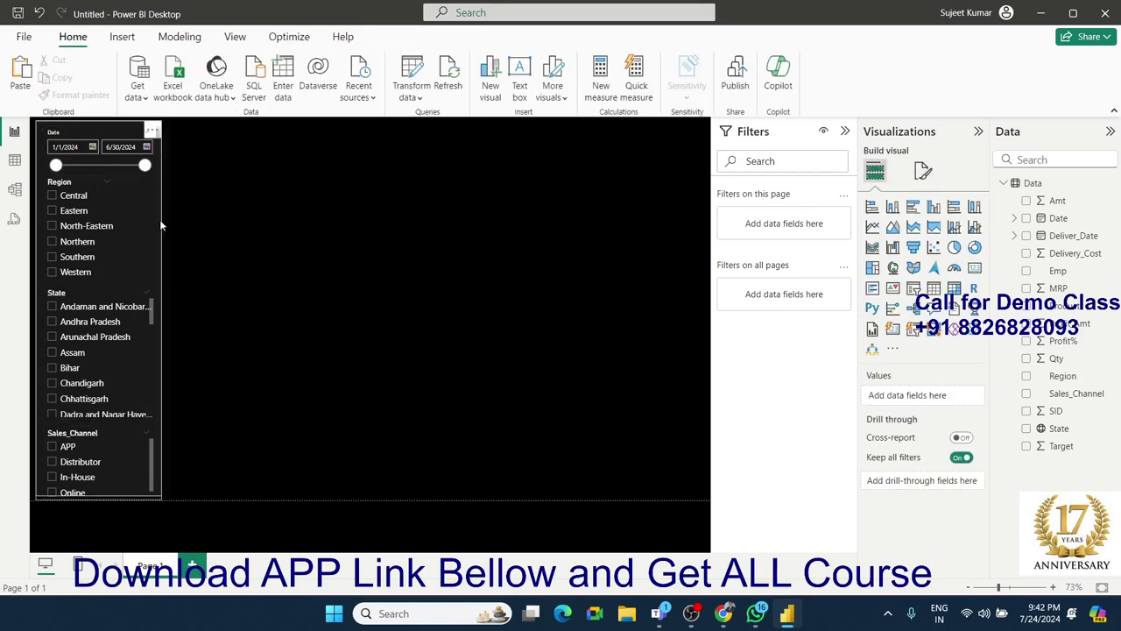
click(273, 216)
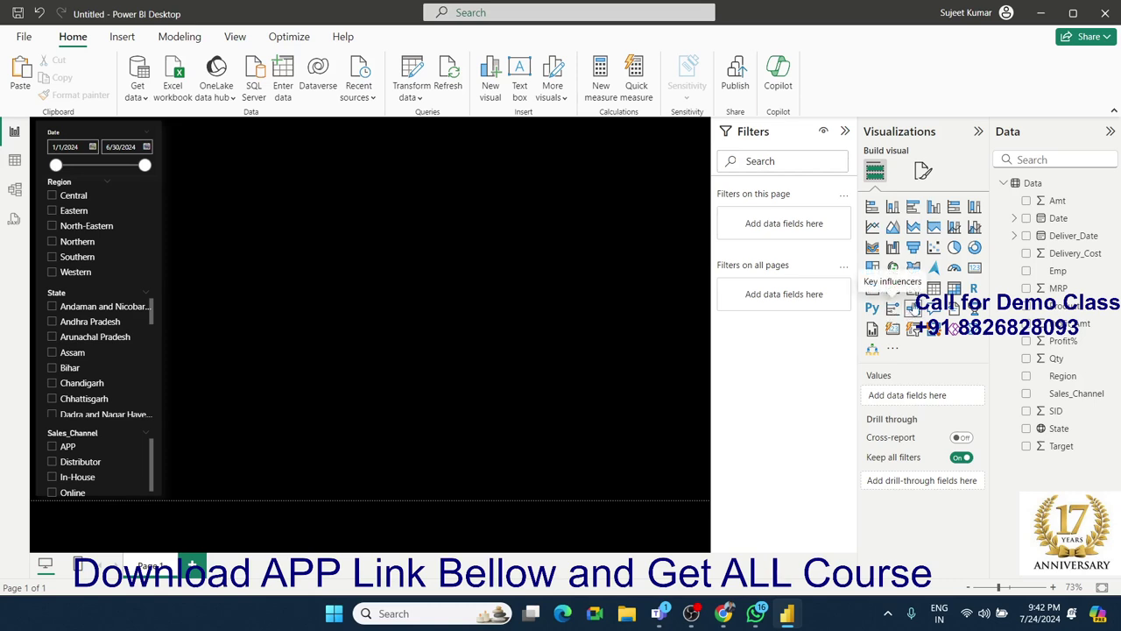
Step: Add a small top-left card showing Sum of Amt (263M) and fine-tune its size
click(974, 268)
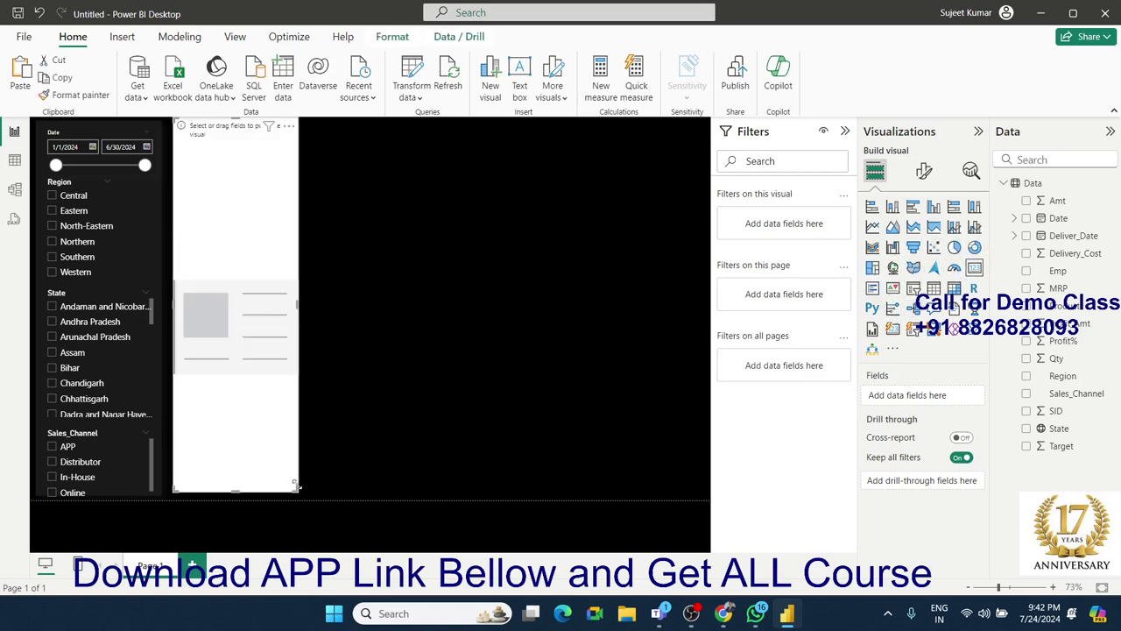
drag(295, 484, 282, 188)
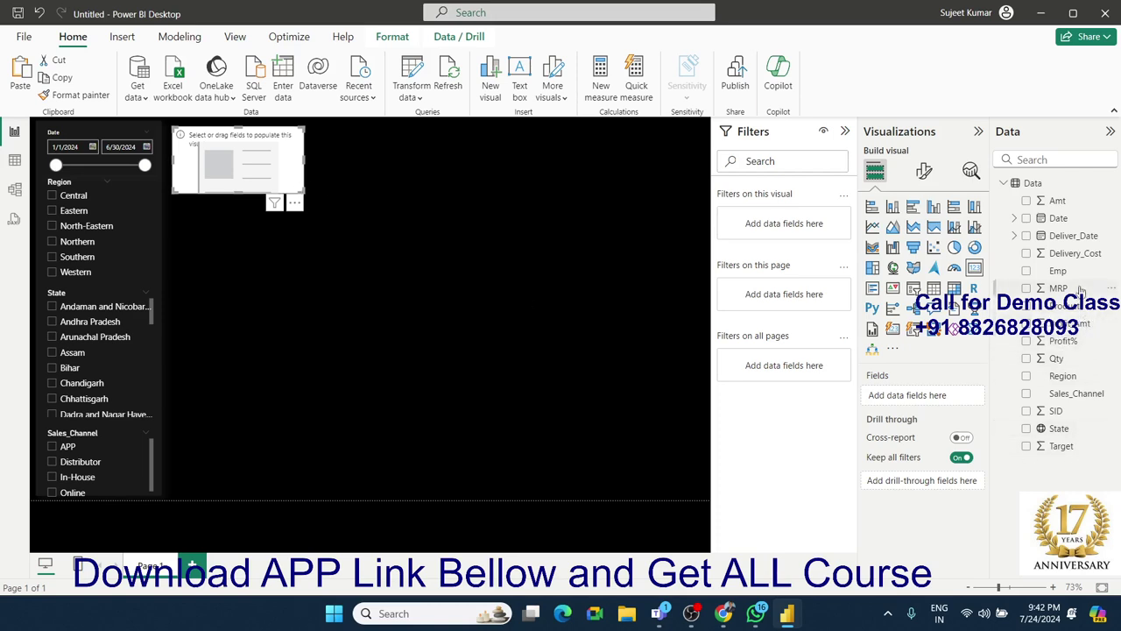
drag(1063, 206, 274, 185)
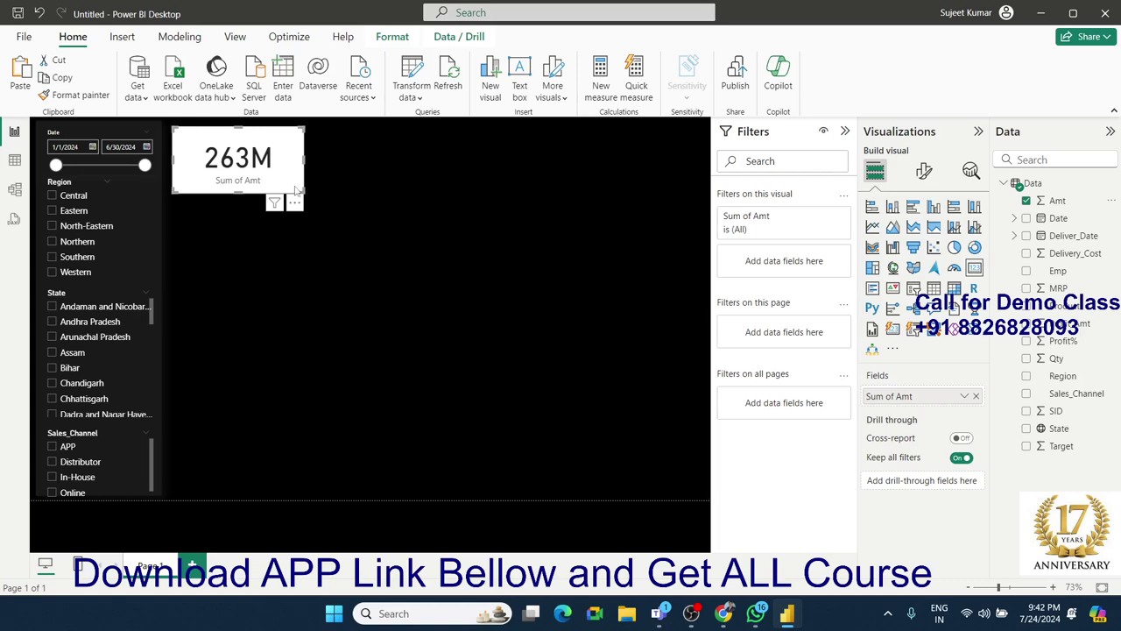
drag(298, 191, 278, 181)
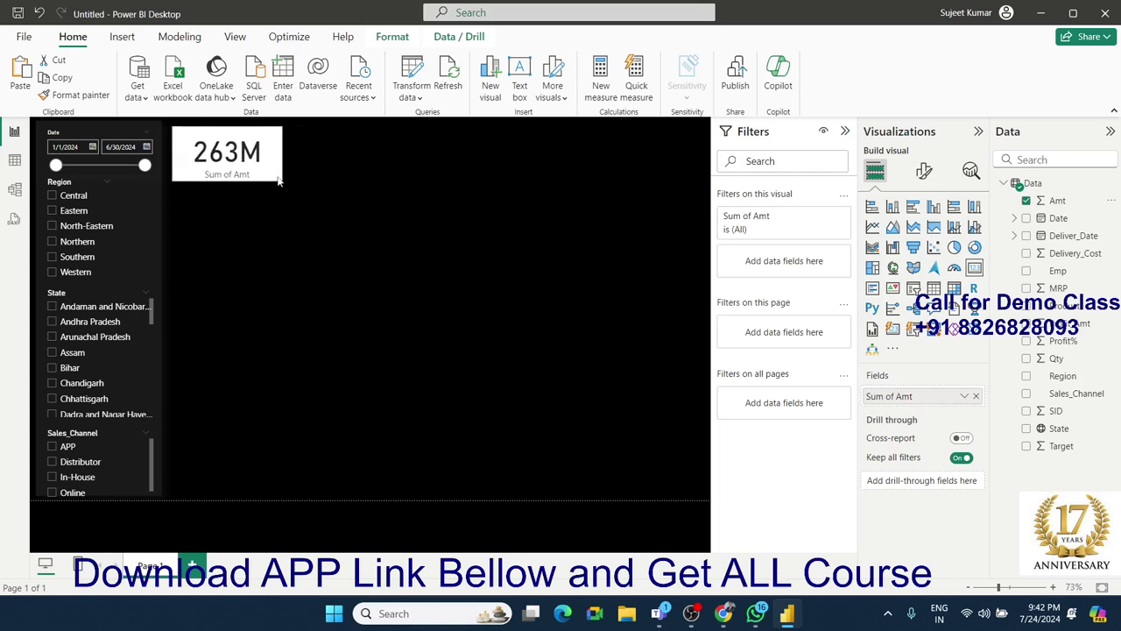
drag(279, 181, 291, 191)
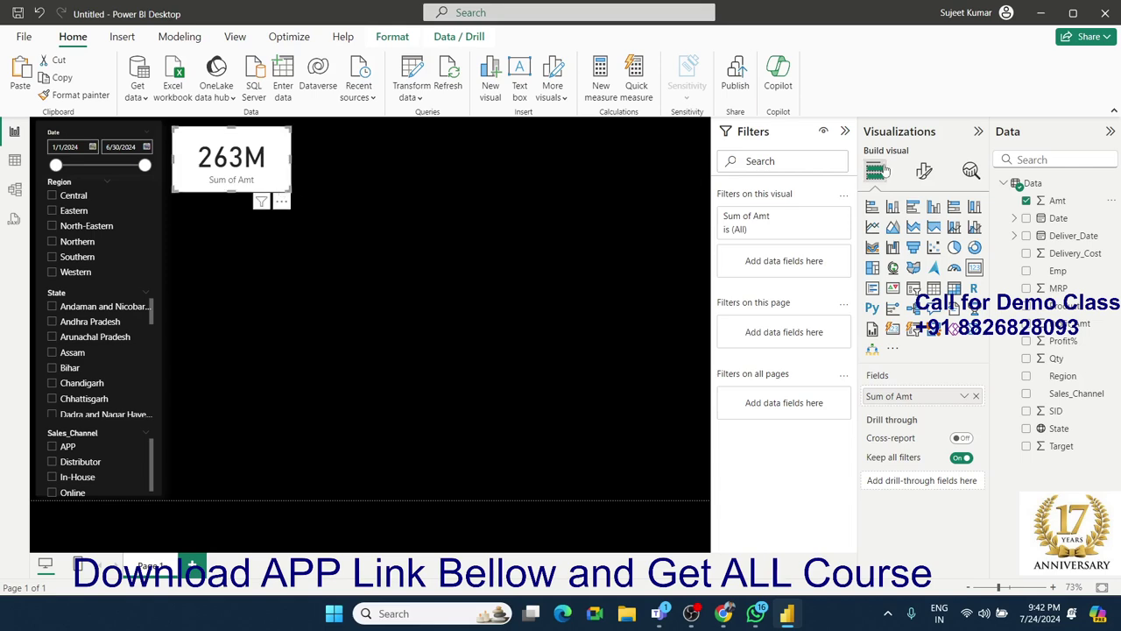
Step: Set the Sum of Amt card's background colour to near-black
click(925, 170)
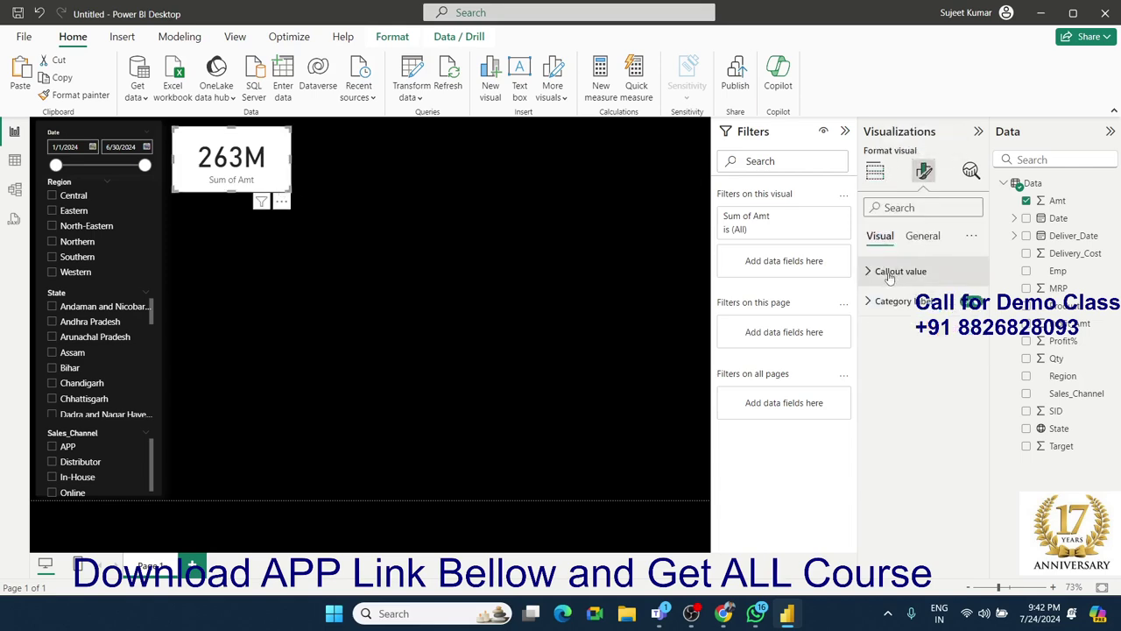
click(925, 236)
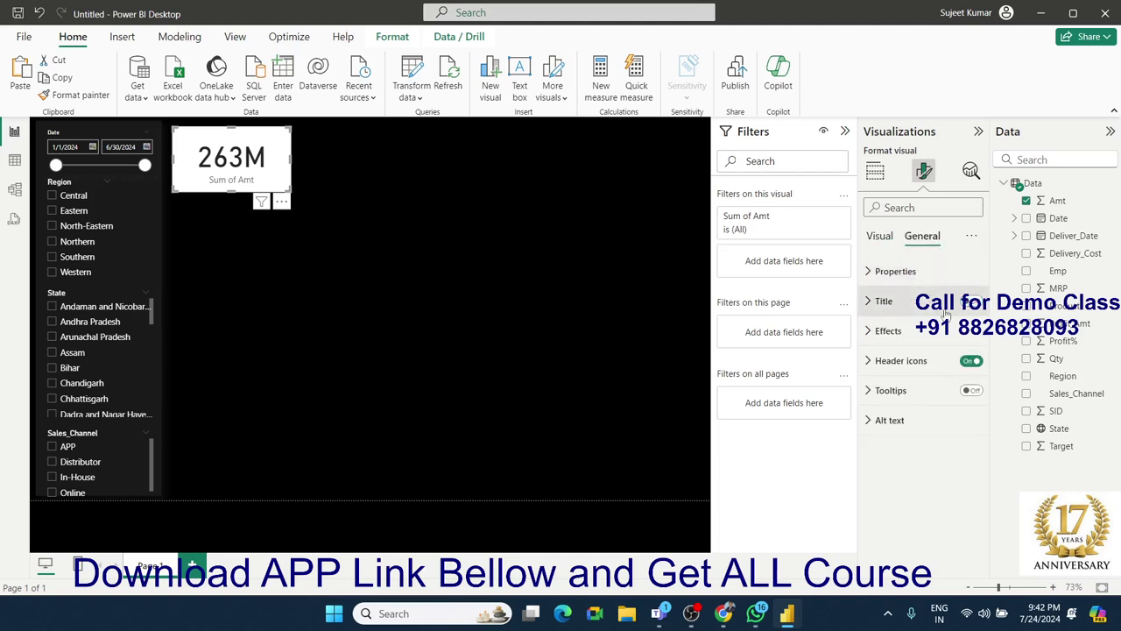
click(936, 333)
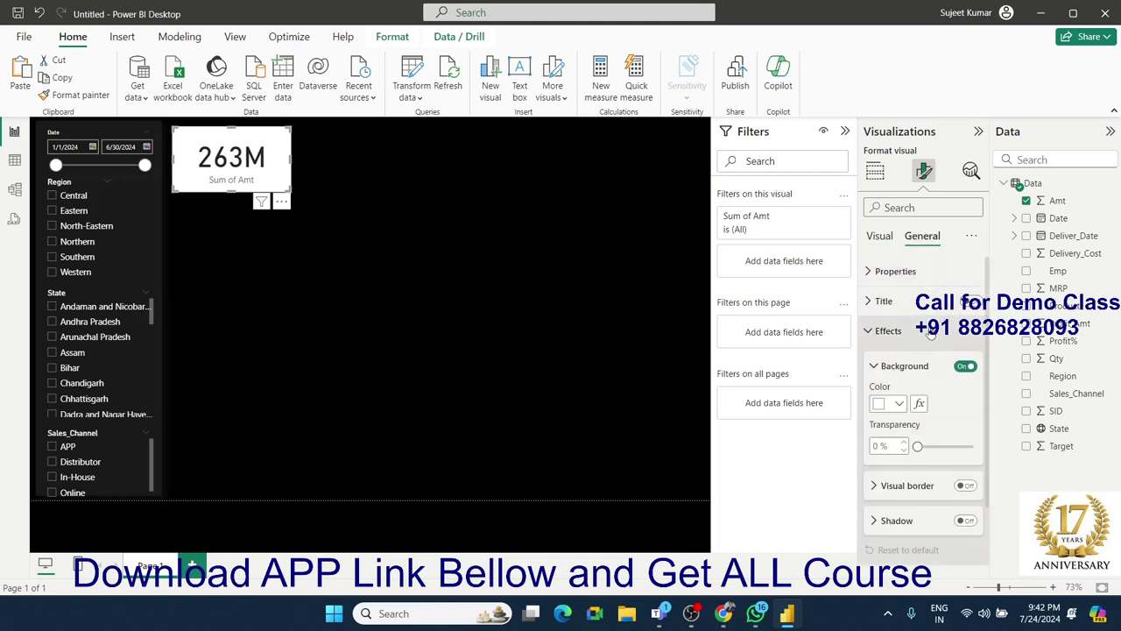
click(900, 405)
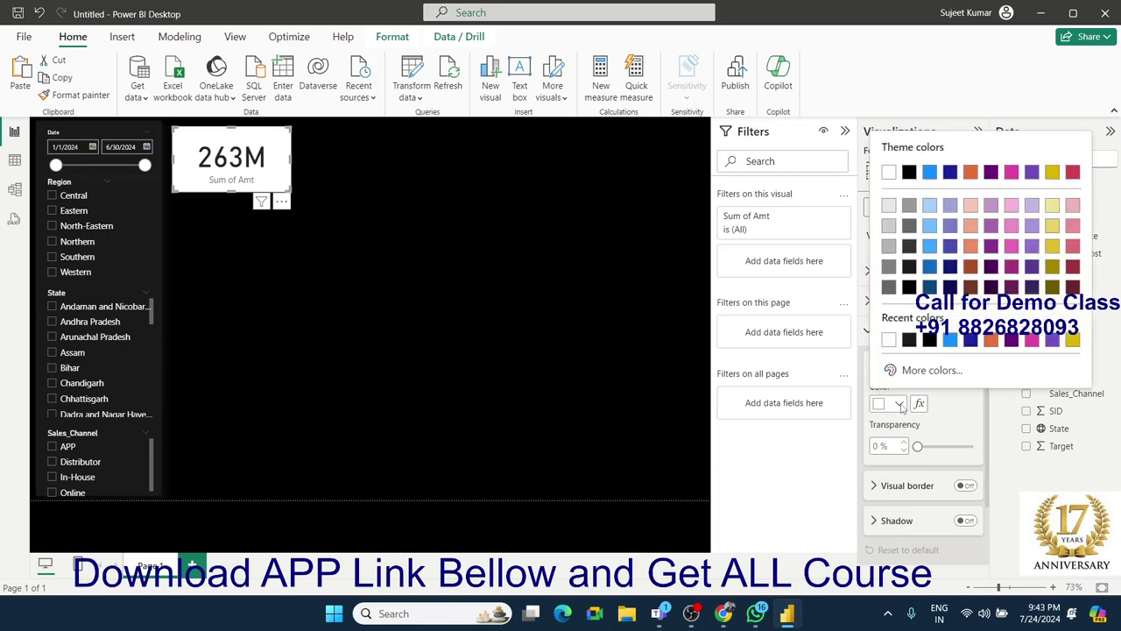
click(911, 268)
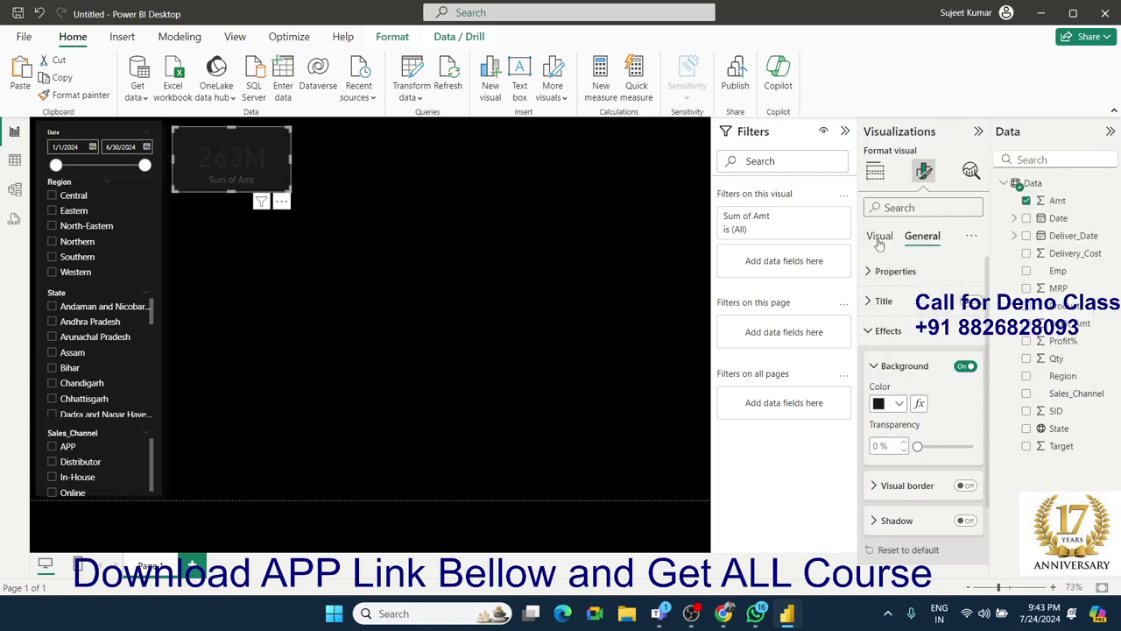
Step: Make the card's Sum of Amt category label and 263M callout value white
click(880, 239)
click(881, 303)
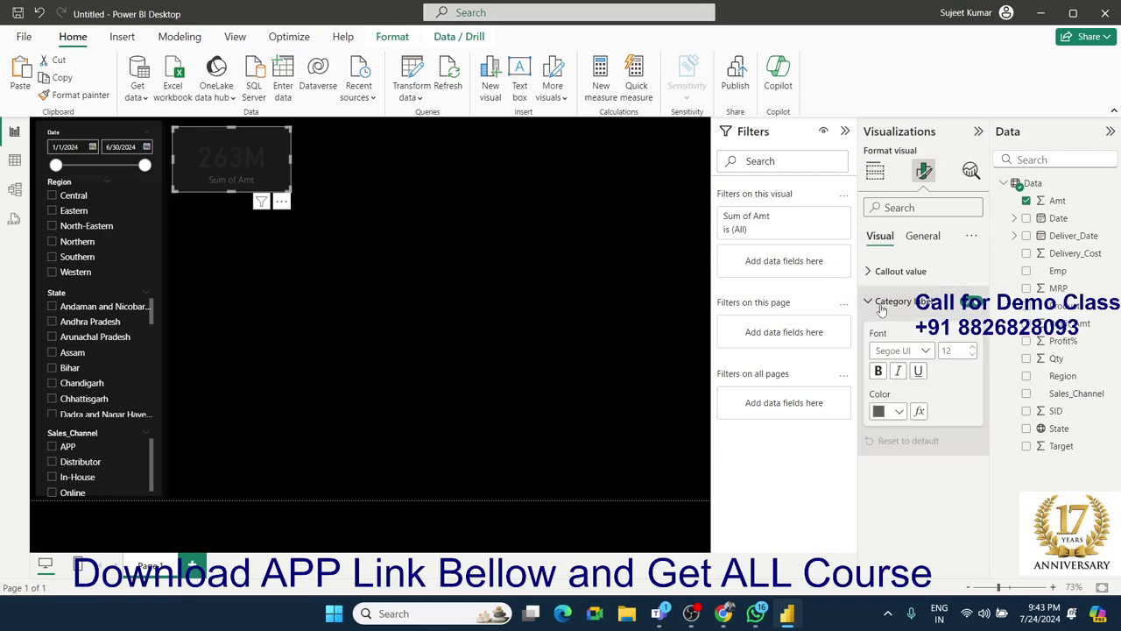
click(895, 411)
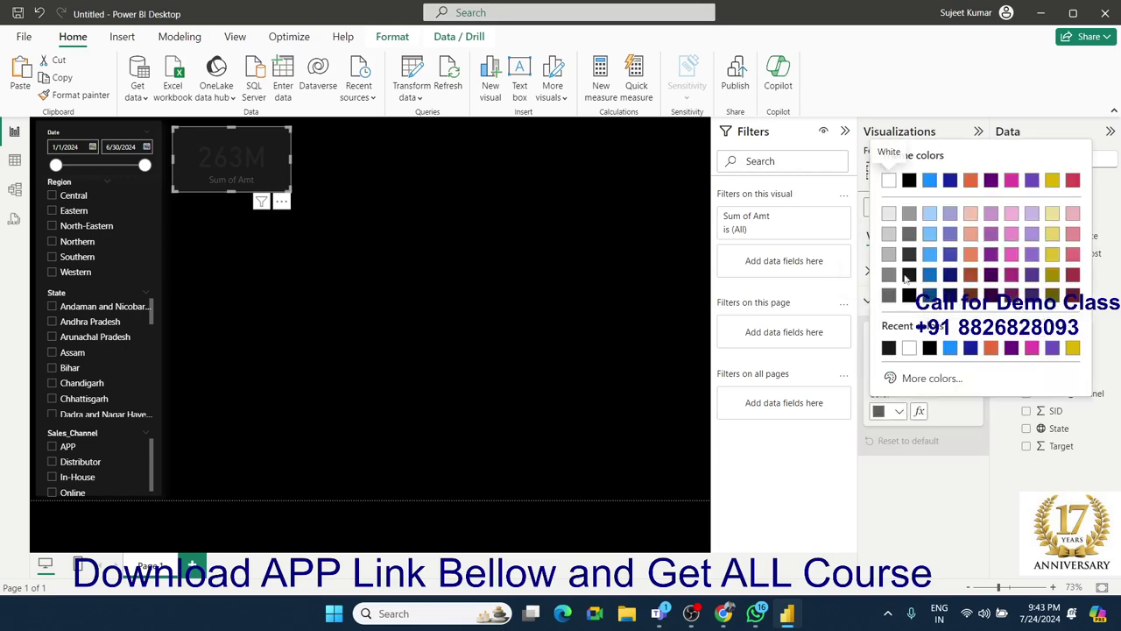
click(888, 181)
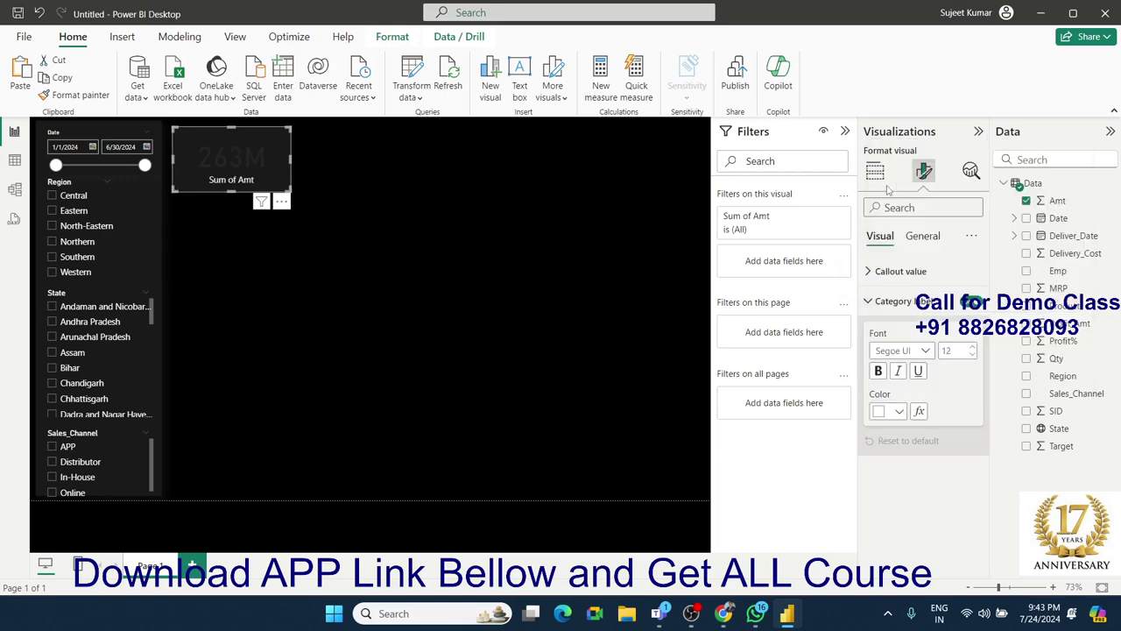
click(871, 276)
click(901, 382)
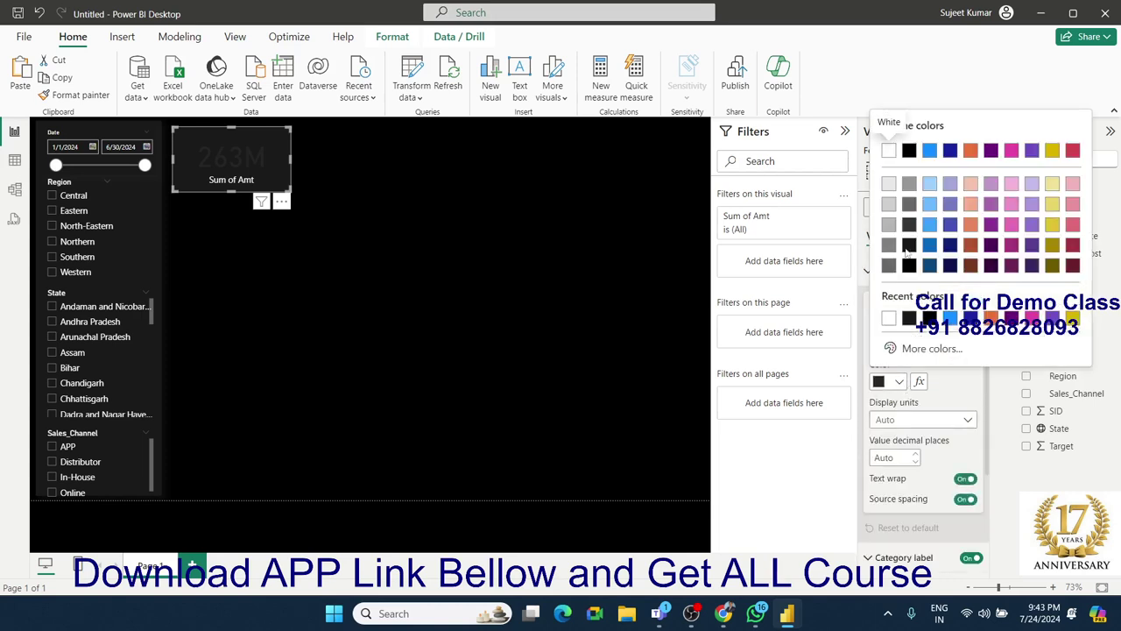
click(889, 154)
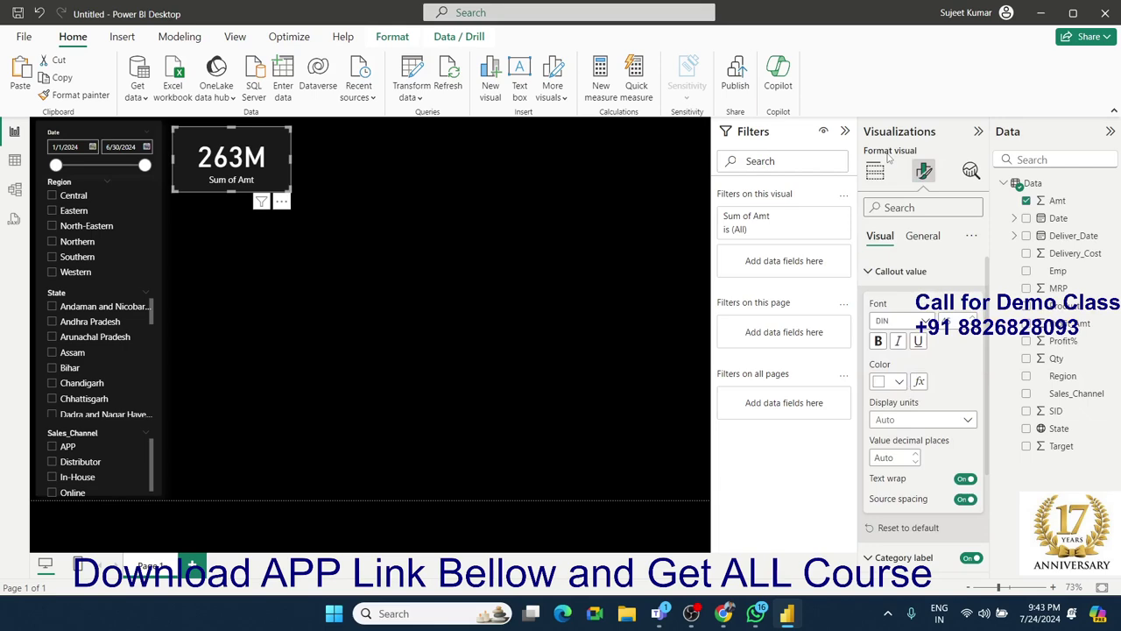
click(443, 317)
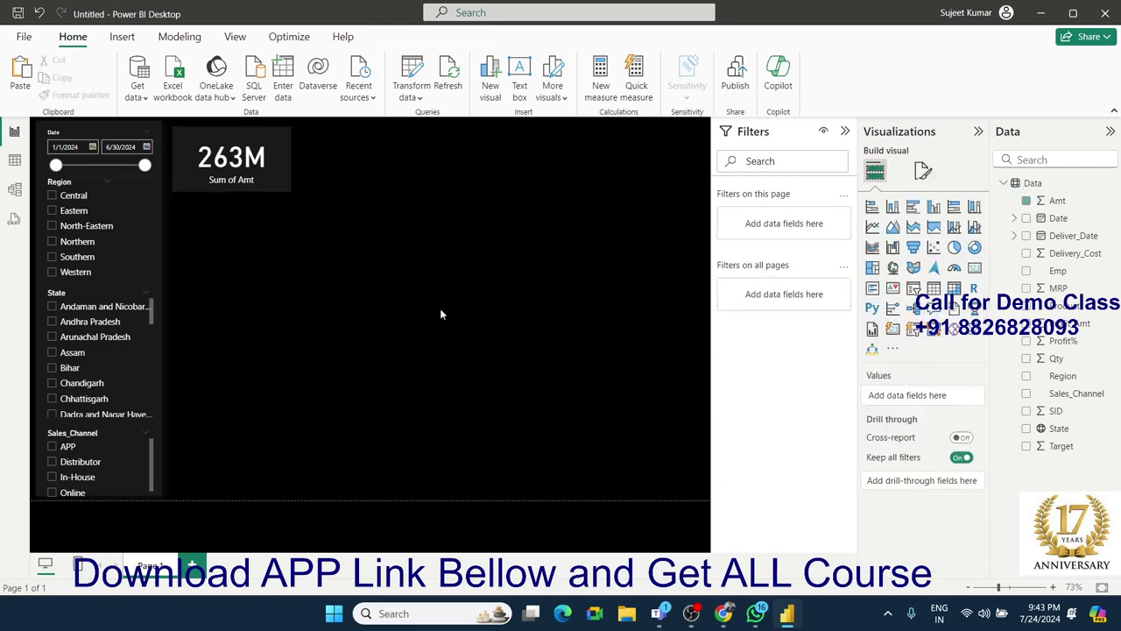
Step: Turn on a drop shadow for the Sum of Amt card
click(283, 187)
click(359, 272)
click(284, 184)
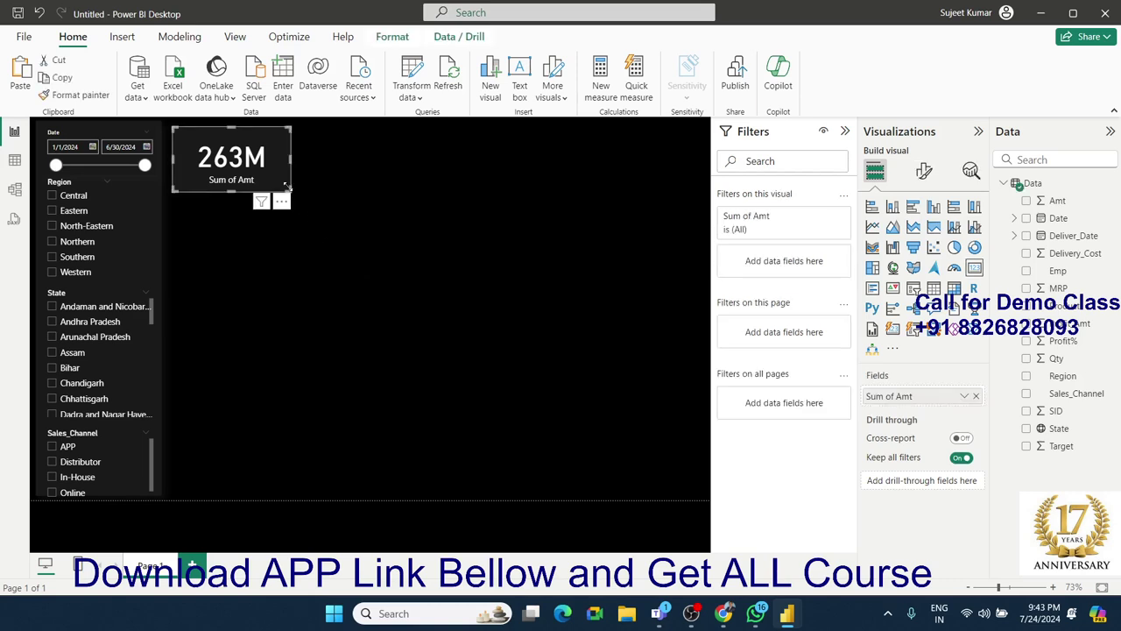
click(924, 171)
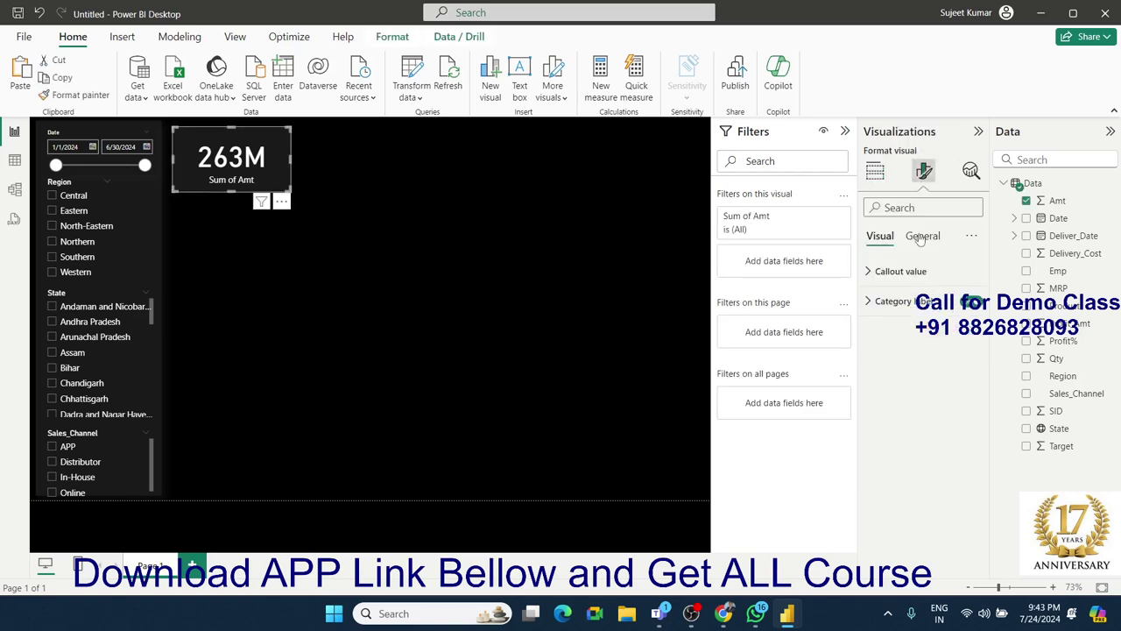
click(924, 236)
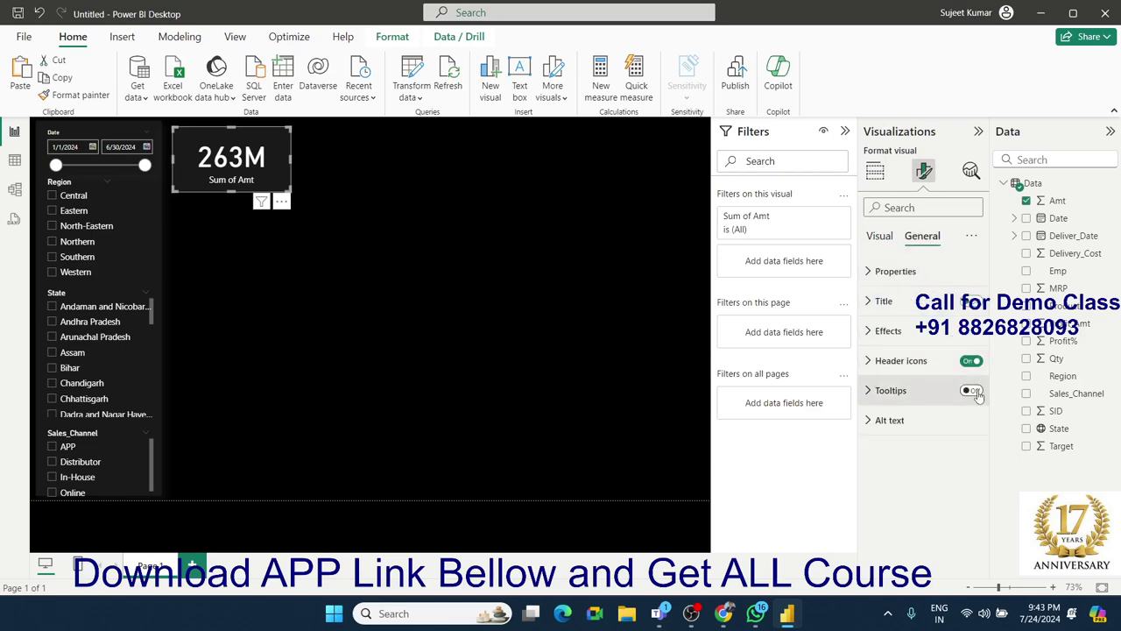
click(881, 330)
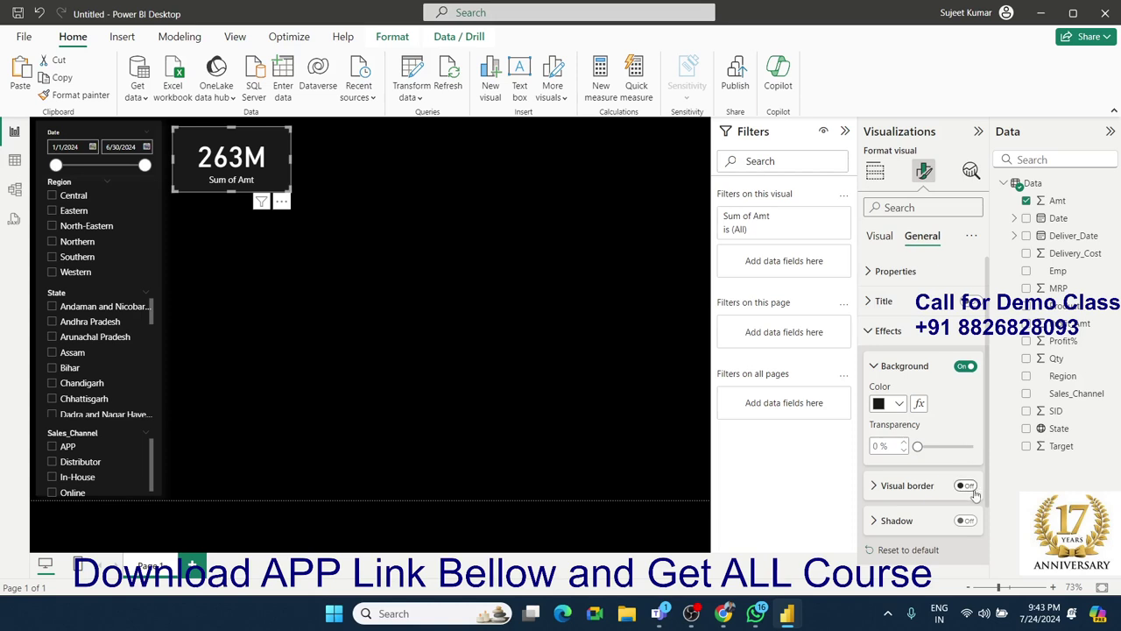
click(965, 520)
click(492, 277)
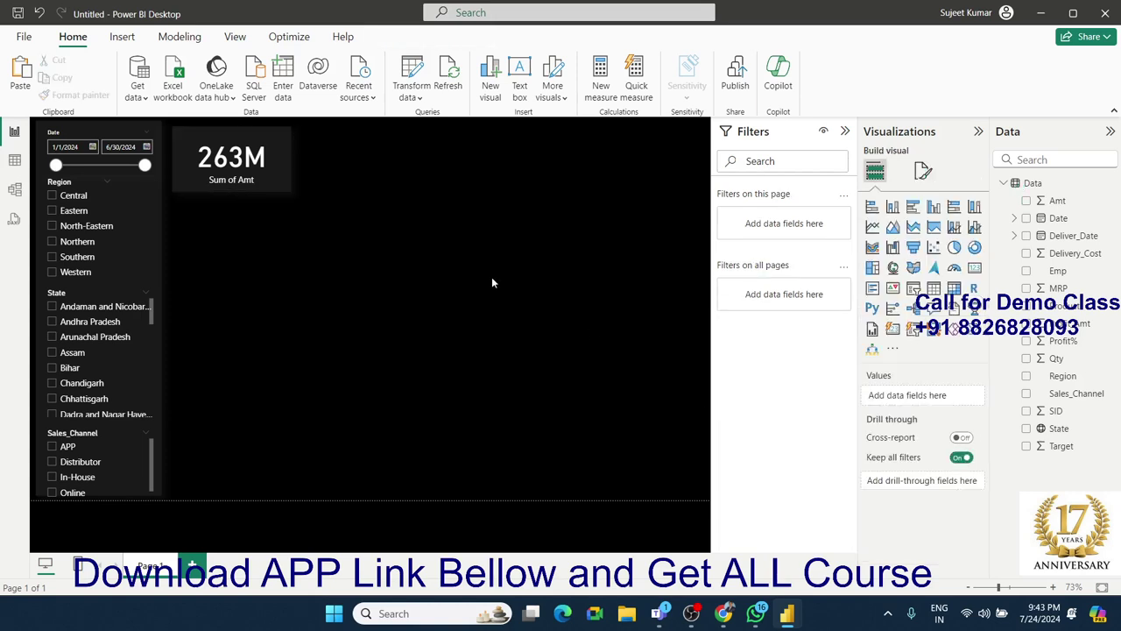
click(289, 186)
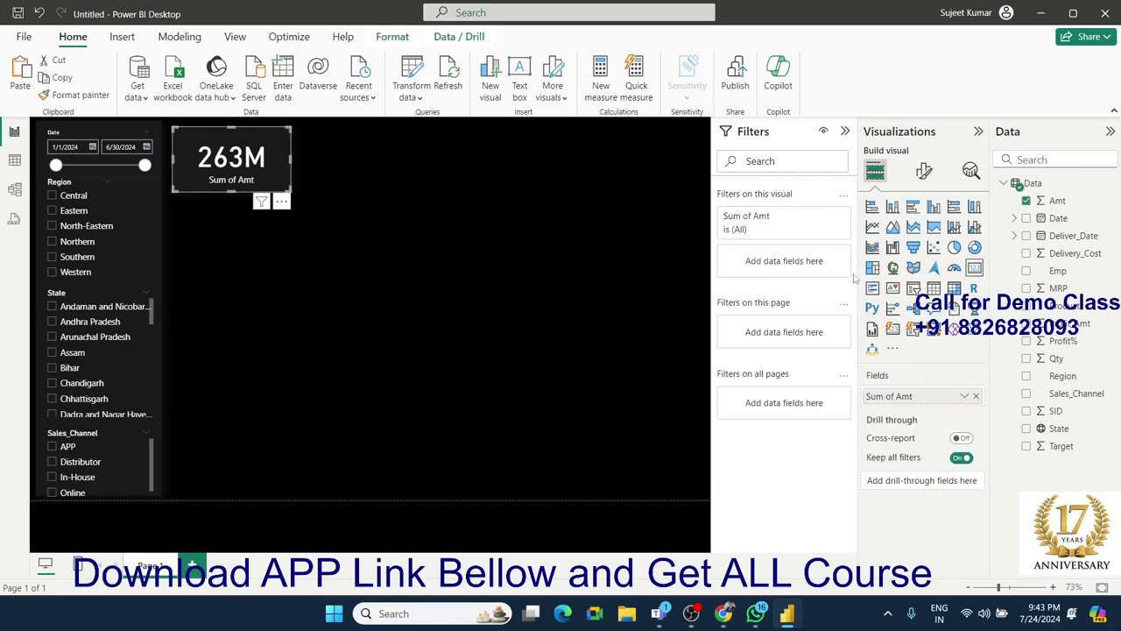
click(347, 299)
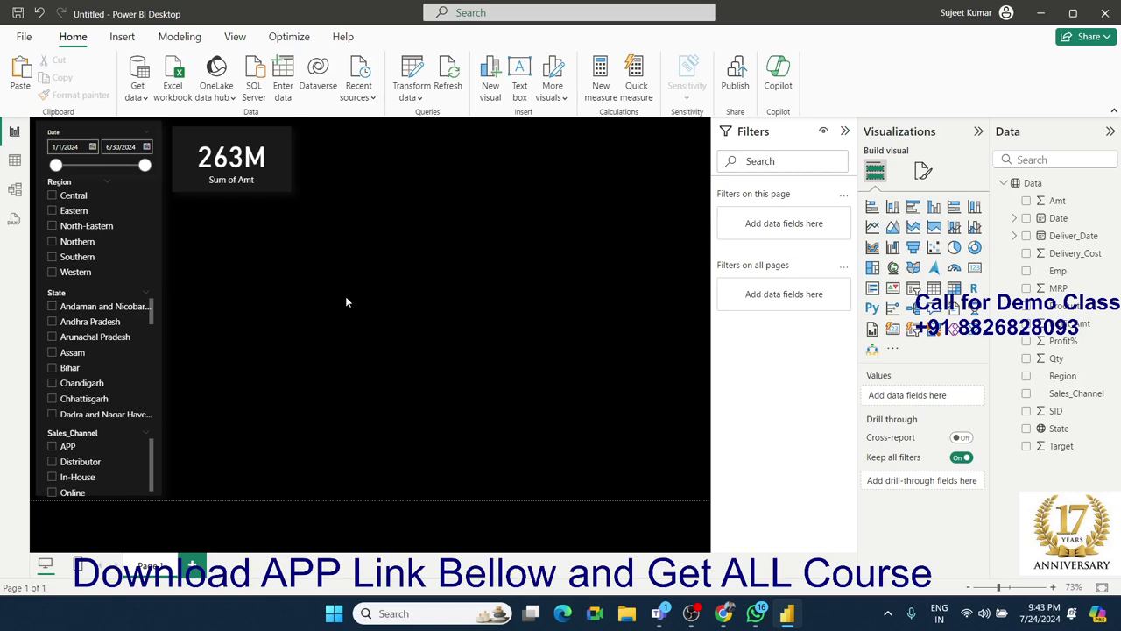
Step: Narrow the card slightly and nudge it to the right
click(282, 189)
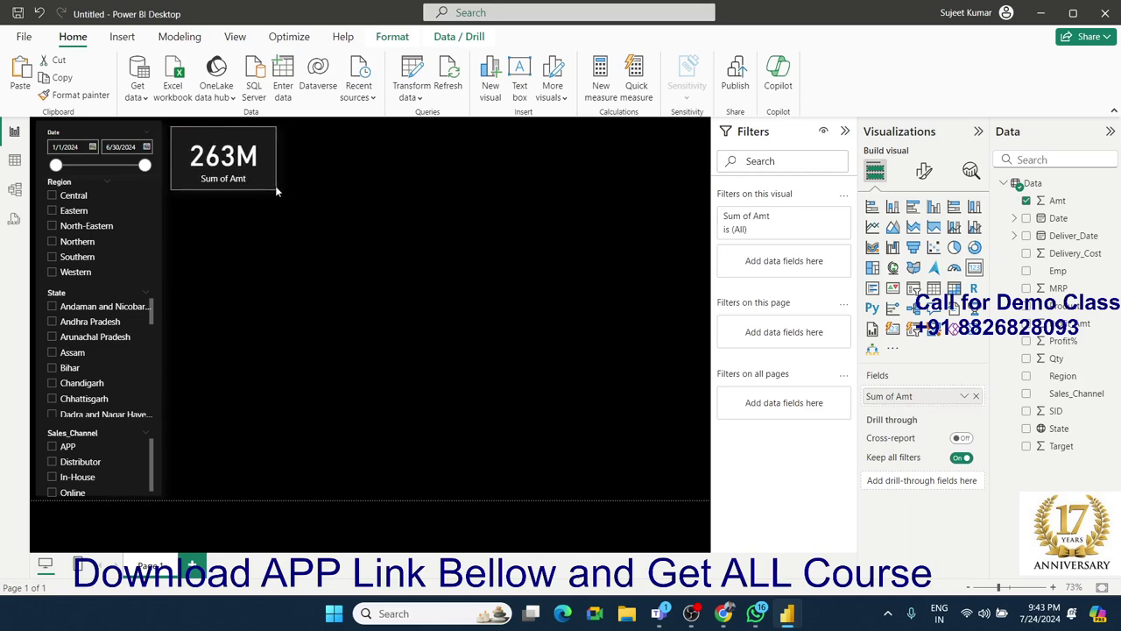
drag(286, 188, 271, 186)
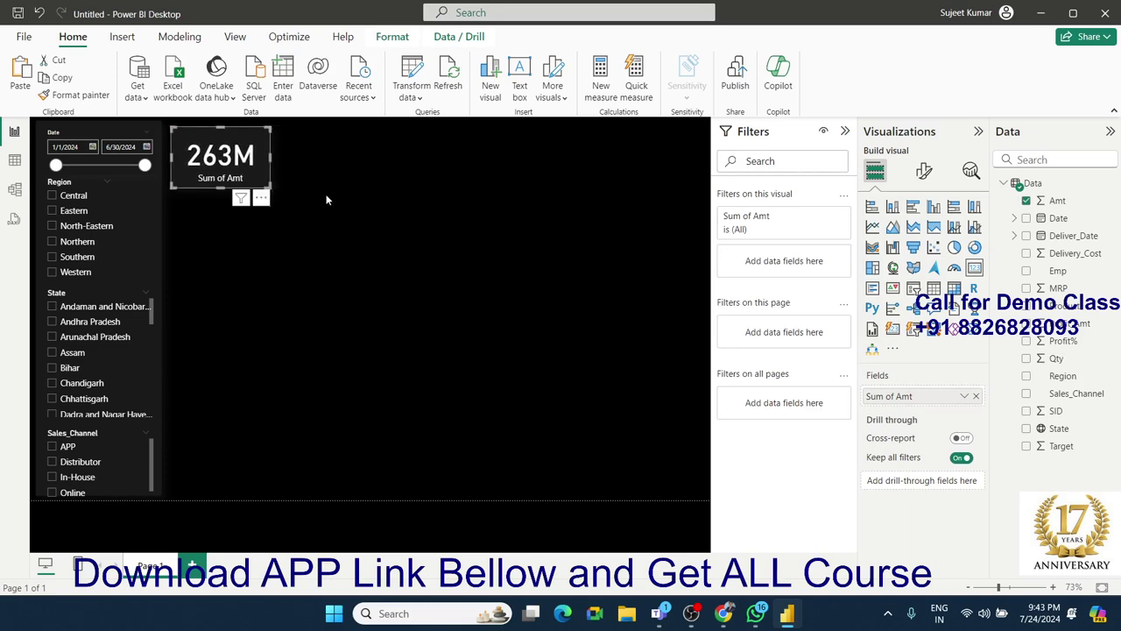
click(347, 190)
click(270, 182)
click(327, 186)
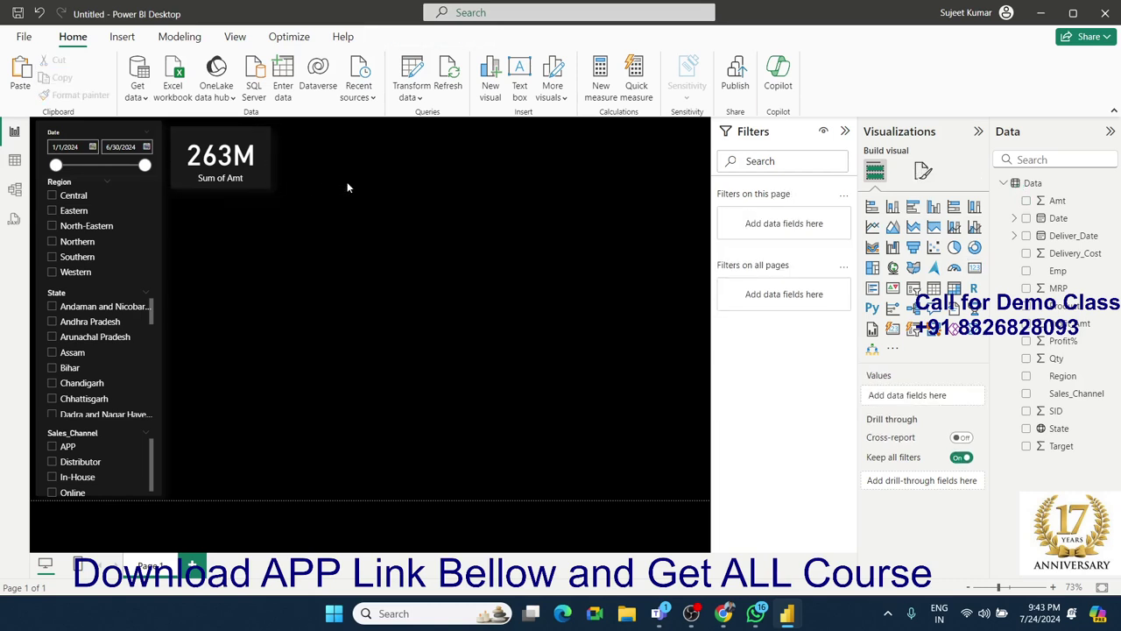
drag(262, 187, 362, 189)
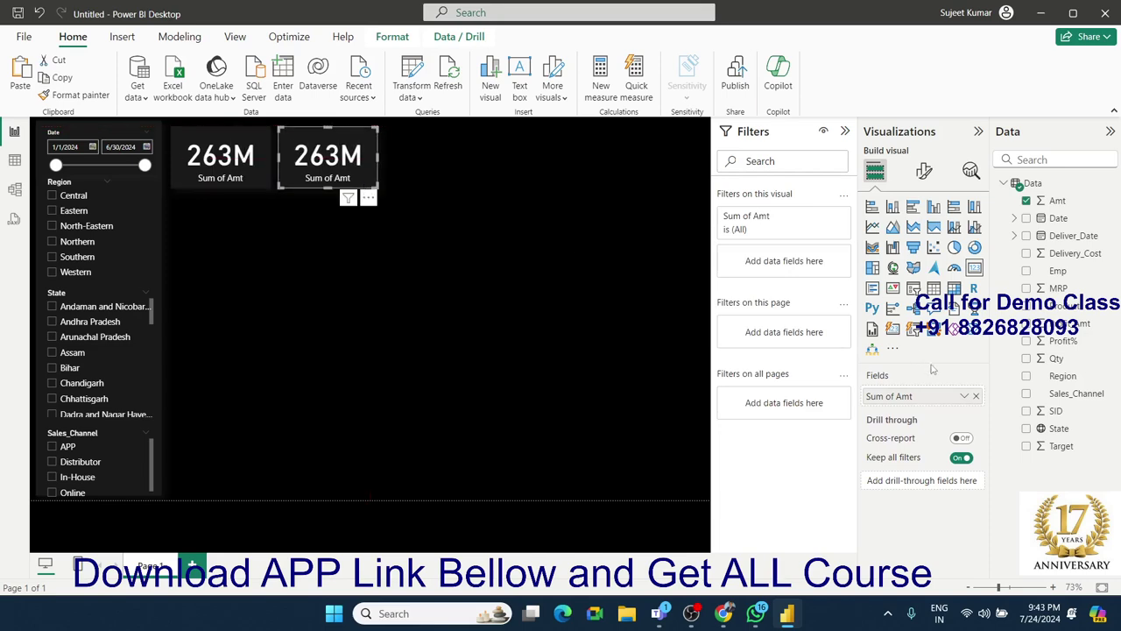
Step: Switch the copied card to Sum of Profit_Amt (132M) and paste another copy to its right
click(978, 396)
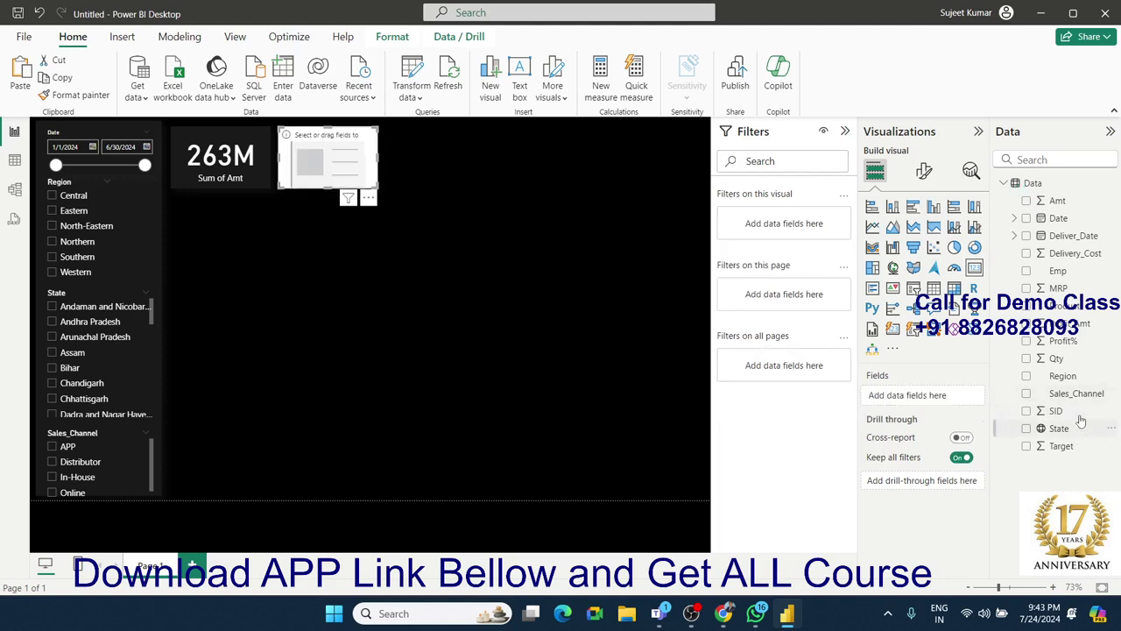
mouse_move(1091, 331)
mouse_down()
mouse_move(1034, 374)
mouse_move(920, 394)
mouse_up()
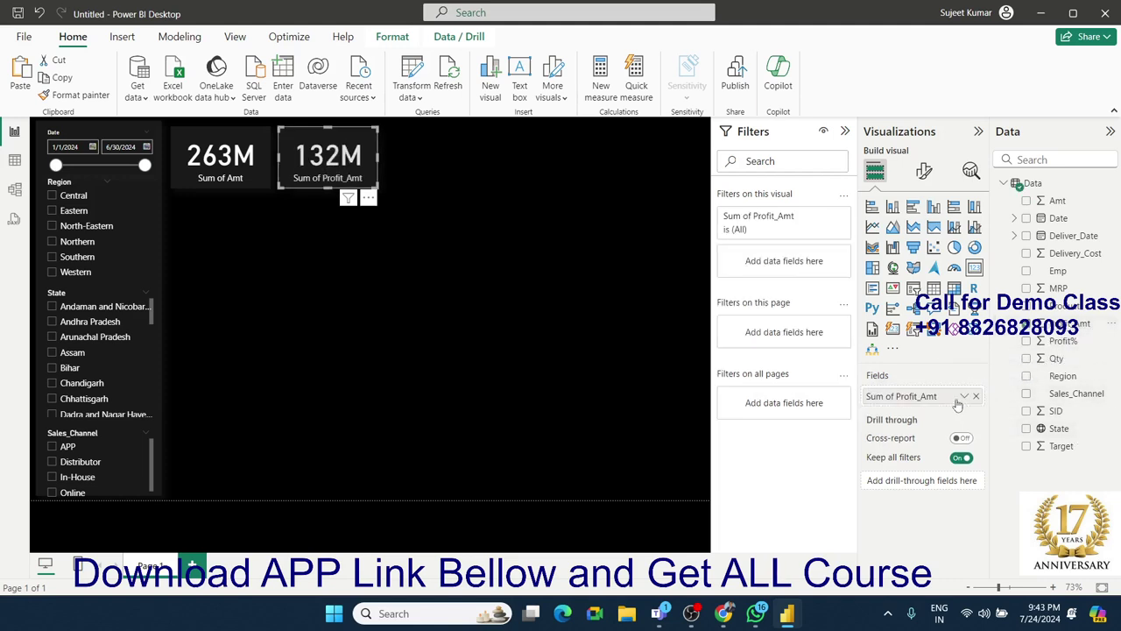
click(407, 222)
key(ctrl+v)
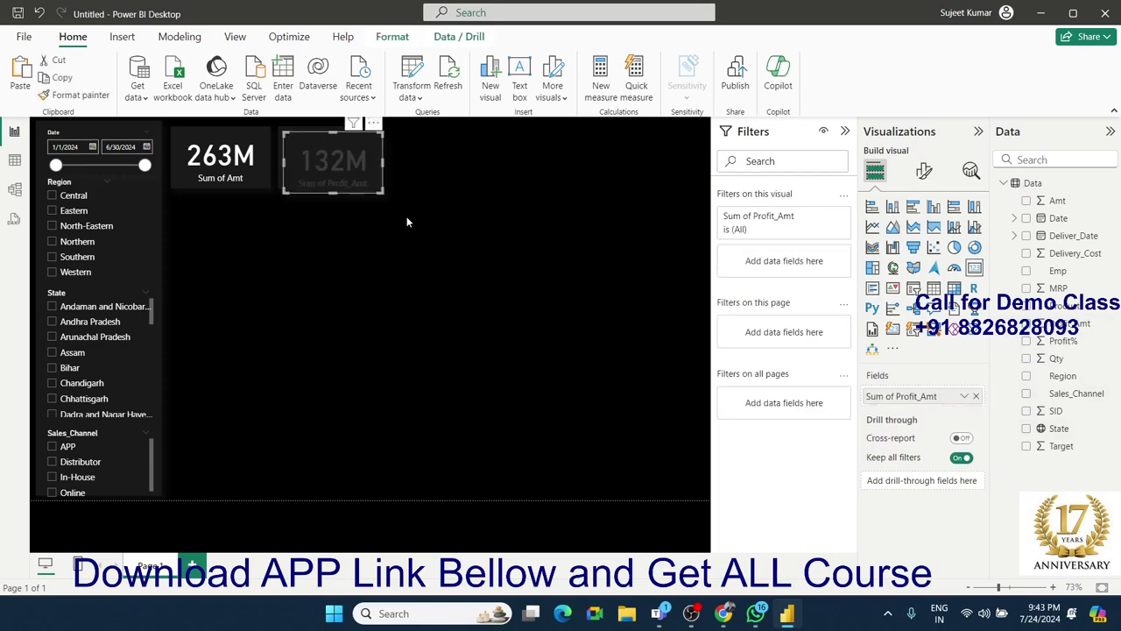
drag(371, 192, 469, 186)
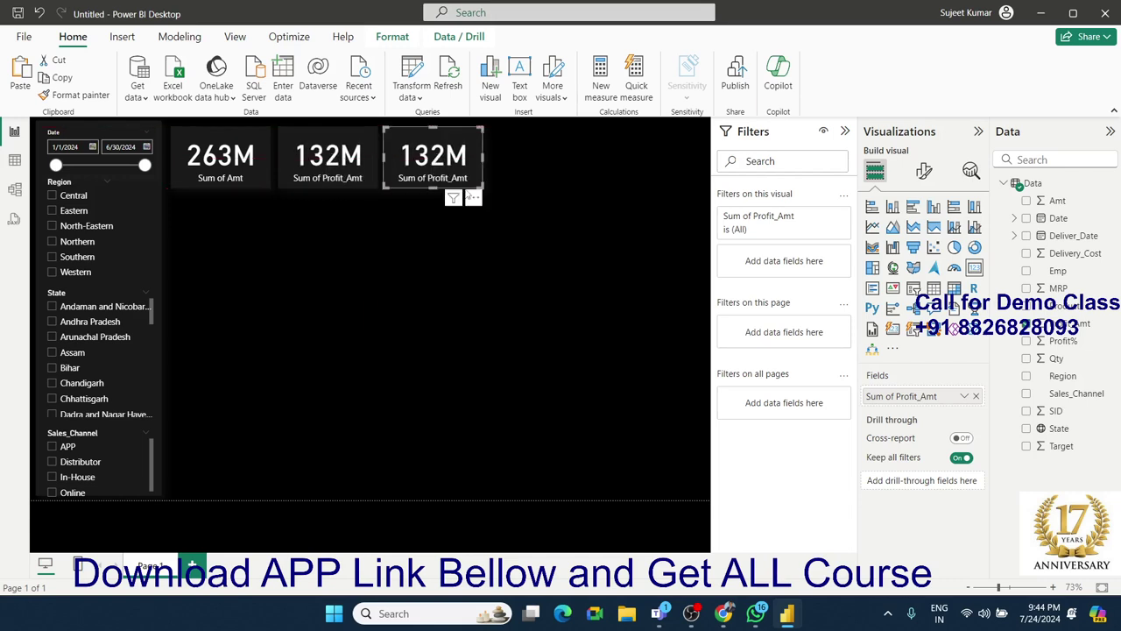
Step: Change the third card to Sum of Qty (881K), reposition it, and remove Qty from its duplicate
click(977, 397)
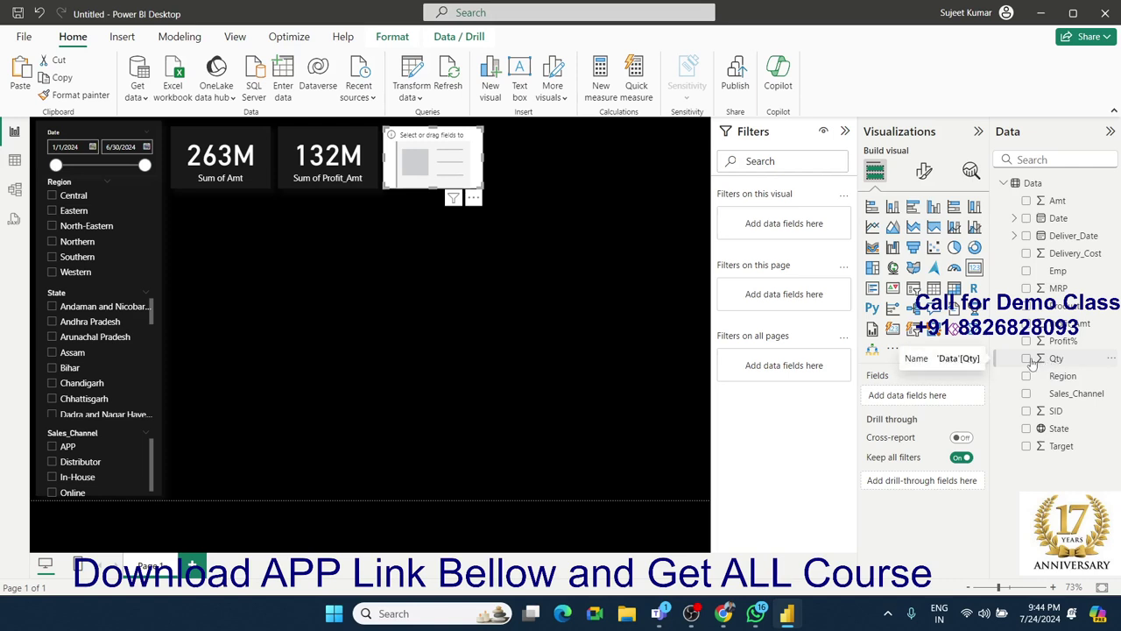
click(1026, 359)
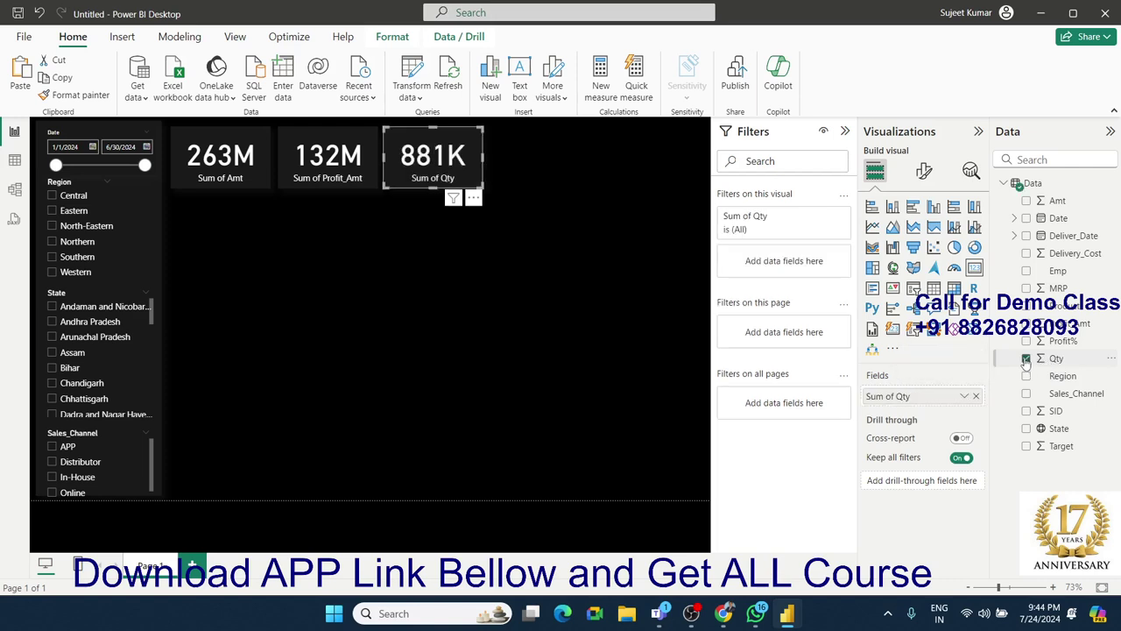
click(495, 234)
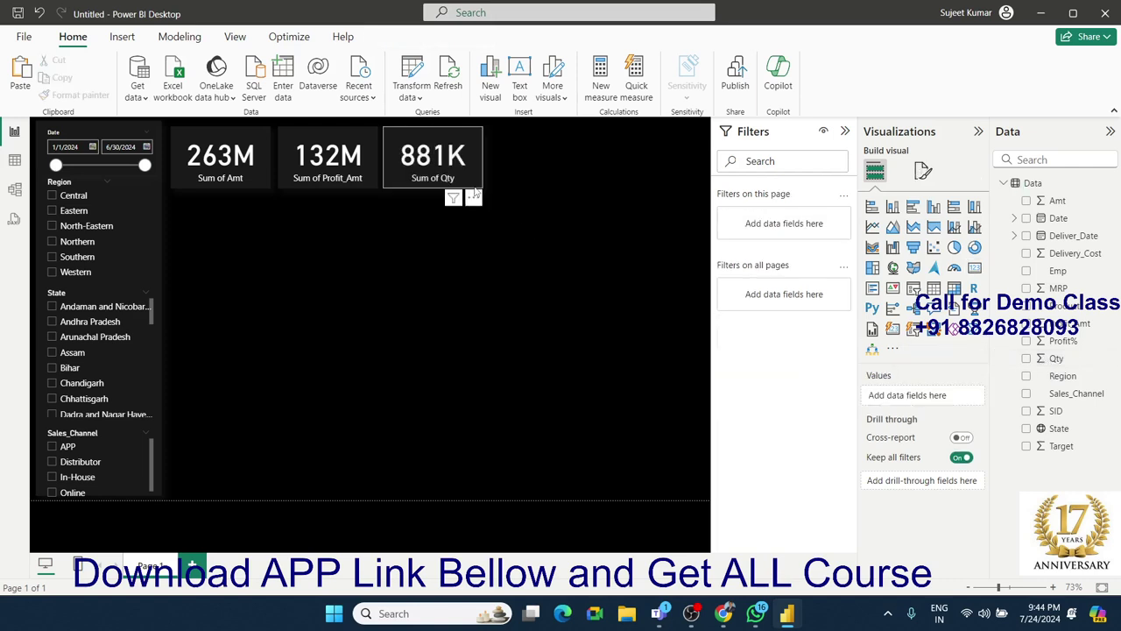
click(474, 192)
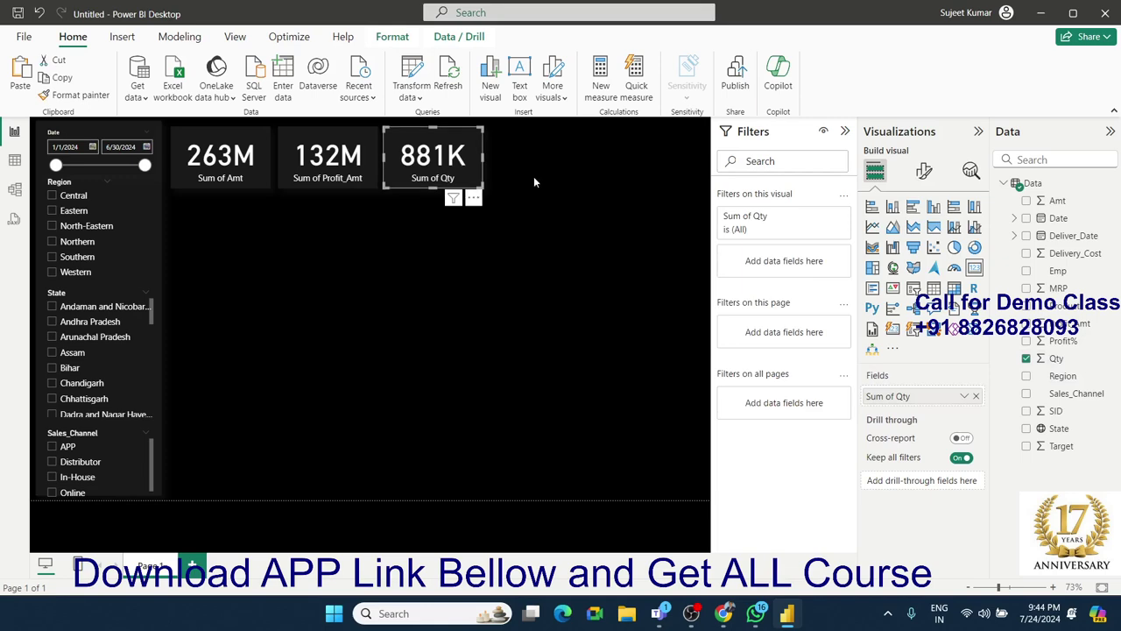
drag(434, 166, 568, 180)
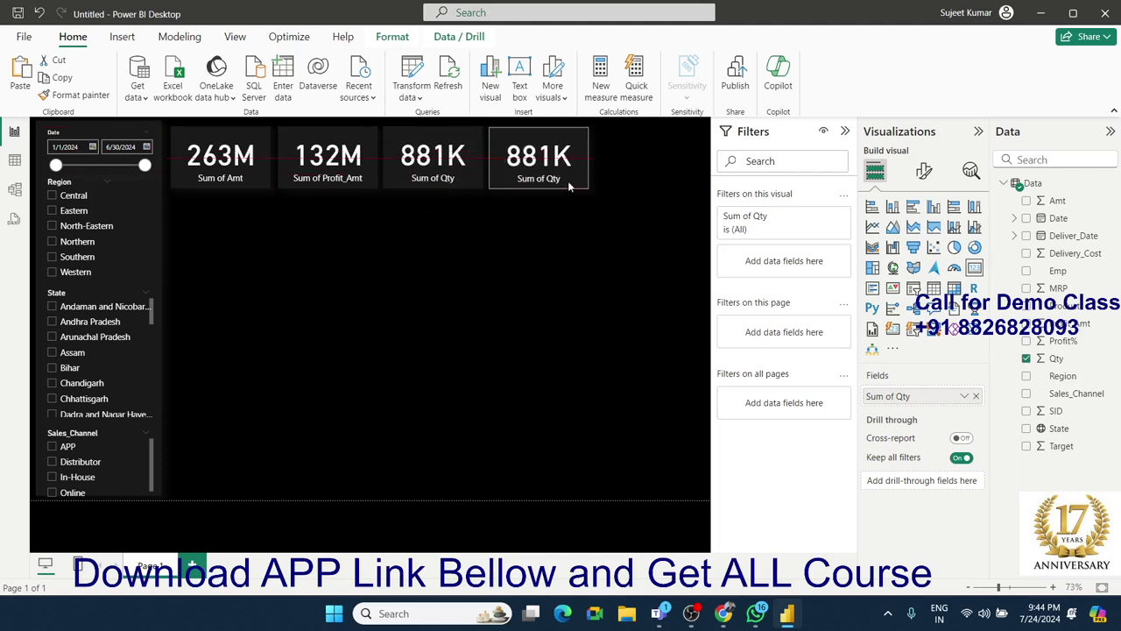
click(568, 182)
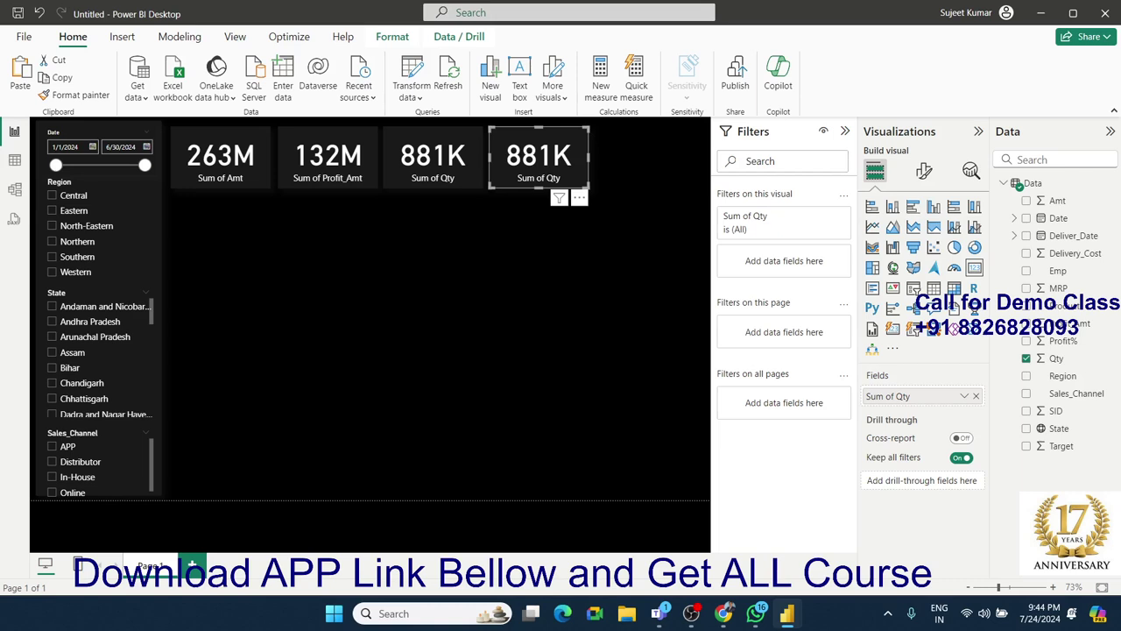
click(1028, 359)
Step: Put Profit% on the fourth card and aggregate it as Average
drag(1063, 341, 580, 177)
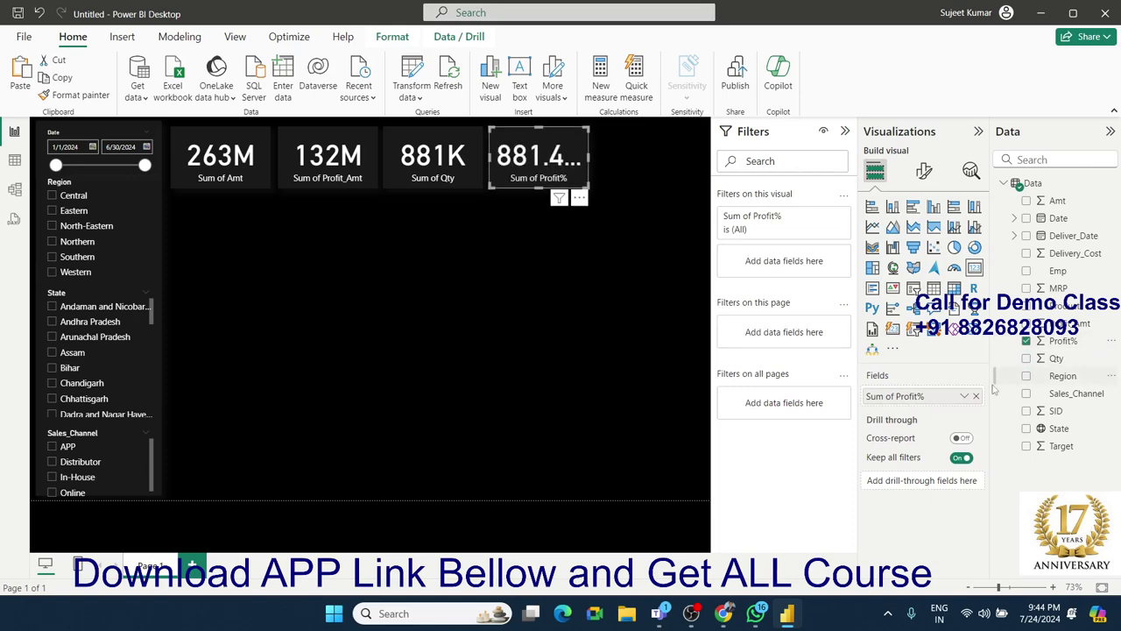
click(964, 396)
mouse_move(1017, 374)
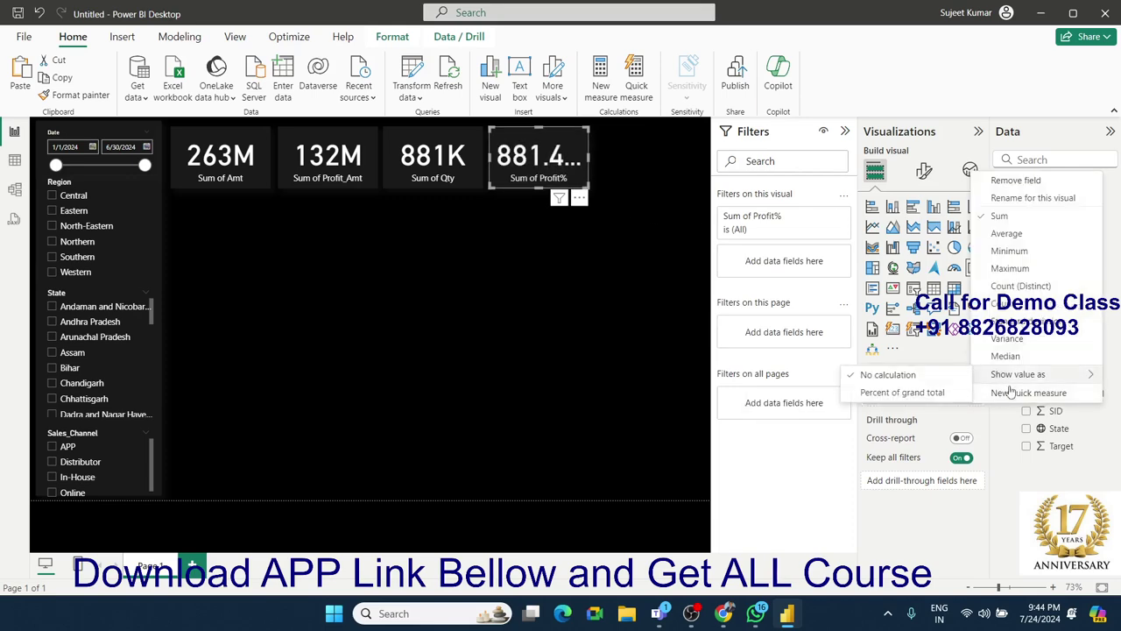
click(1008, 234)
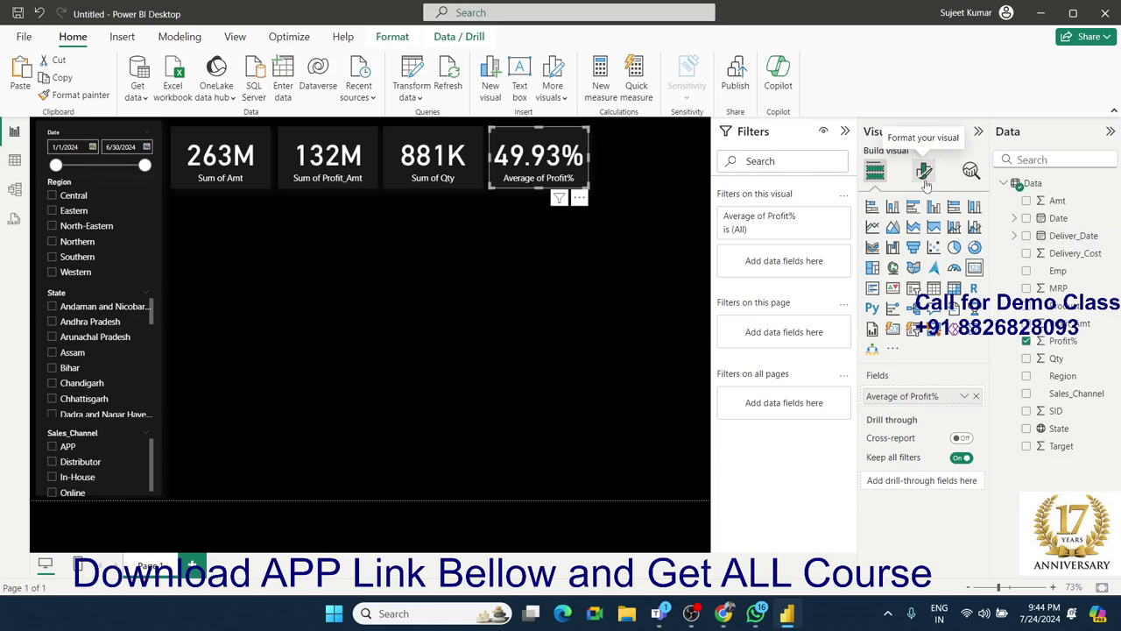
Step: Set the card's callout value to 0 decimal places so it reads 50%
click(925, 176)
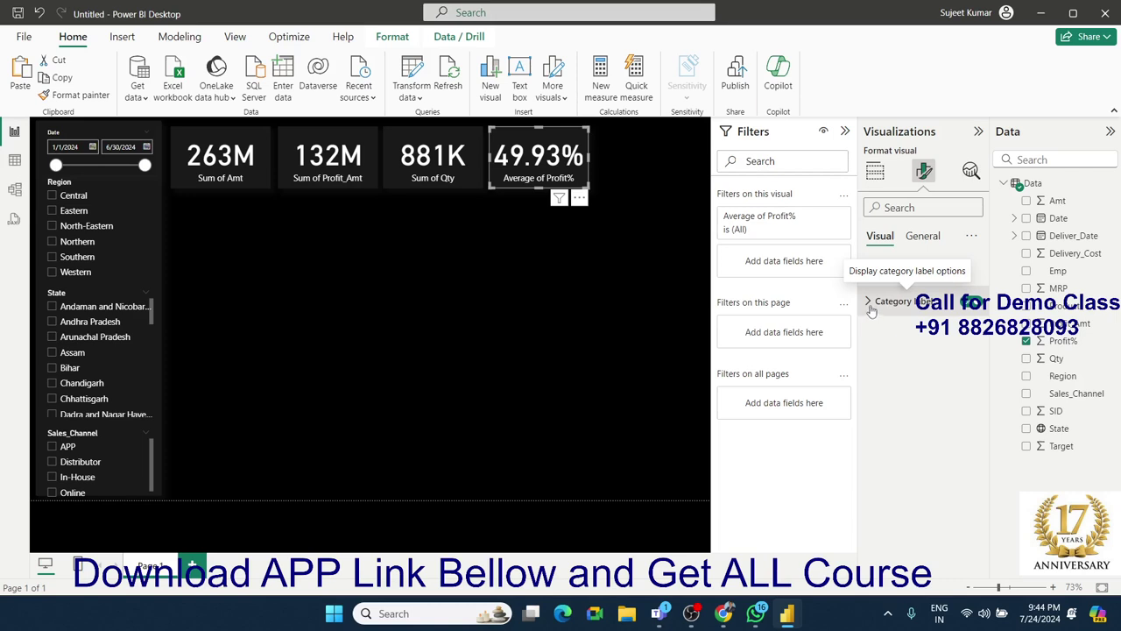
click(870, 303)
click(870, 303)
click(870, 303)
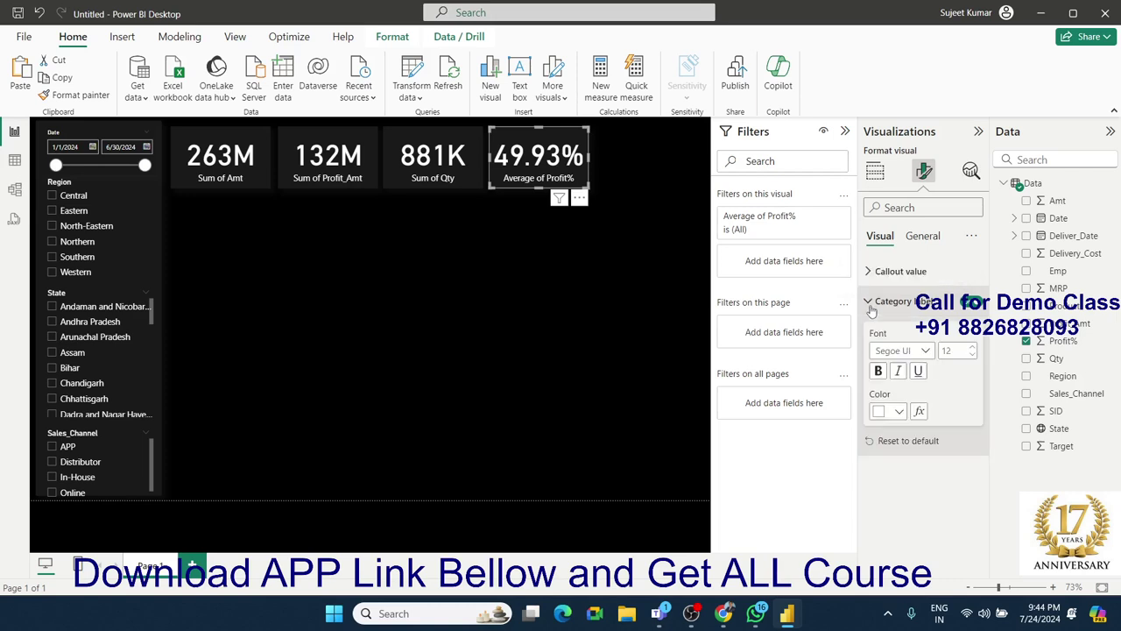
click(870, 303)
click(868, 272)
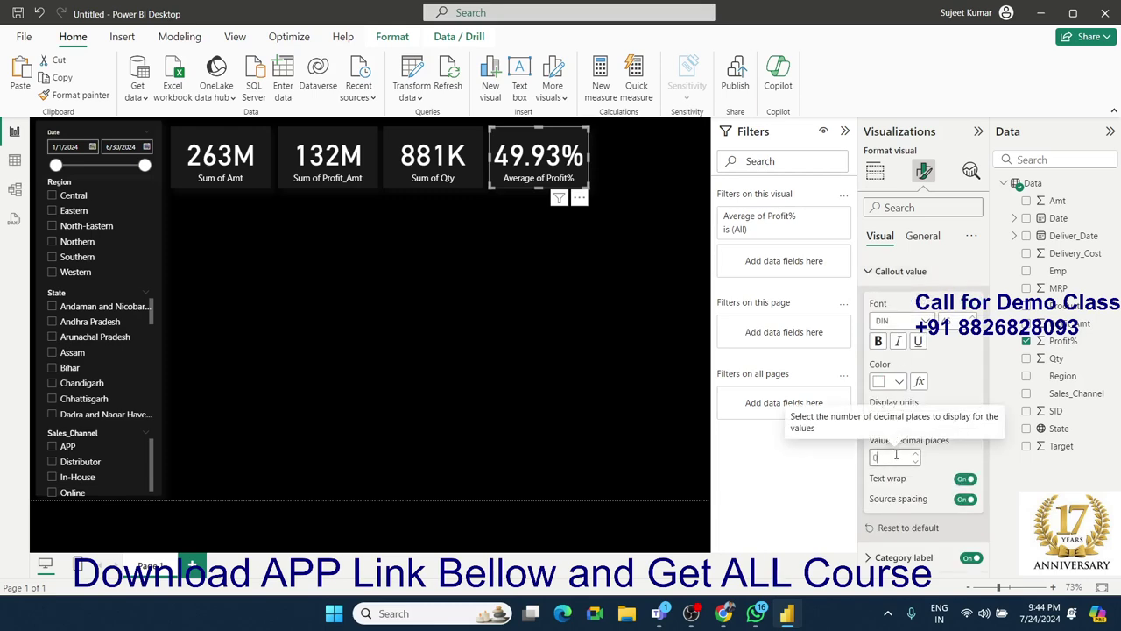
key(Return)
click(547, 229)
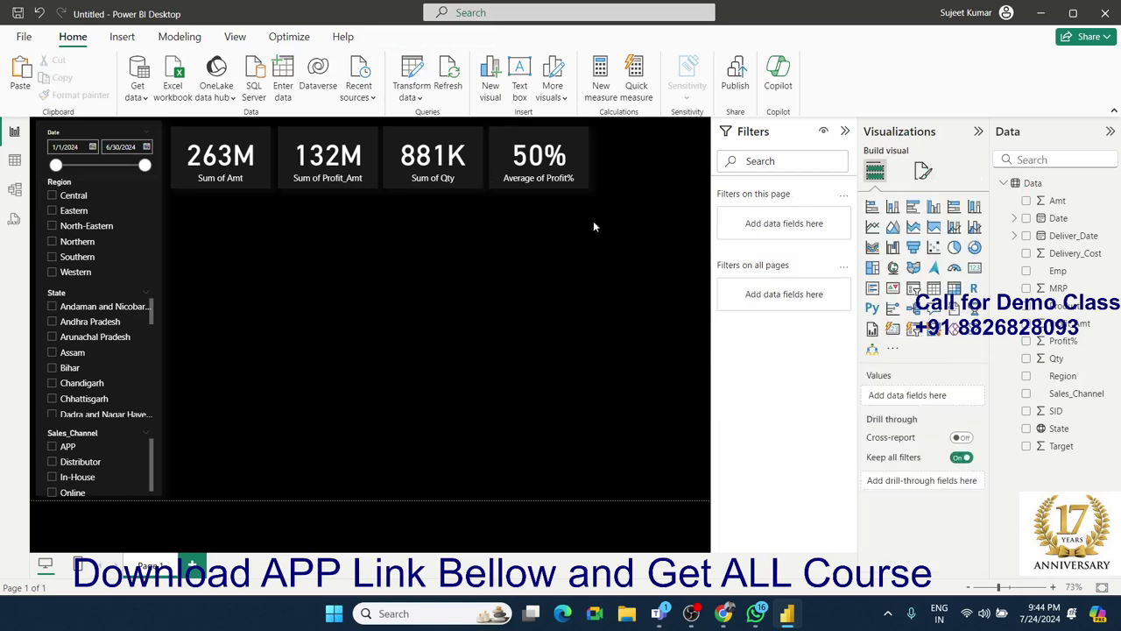
click(580, 188)
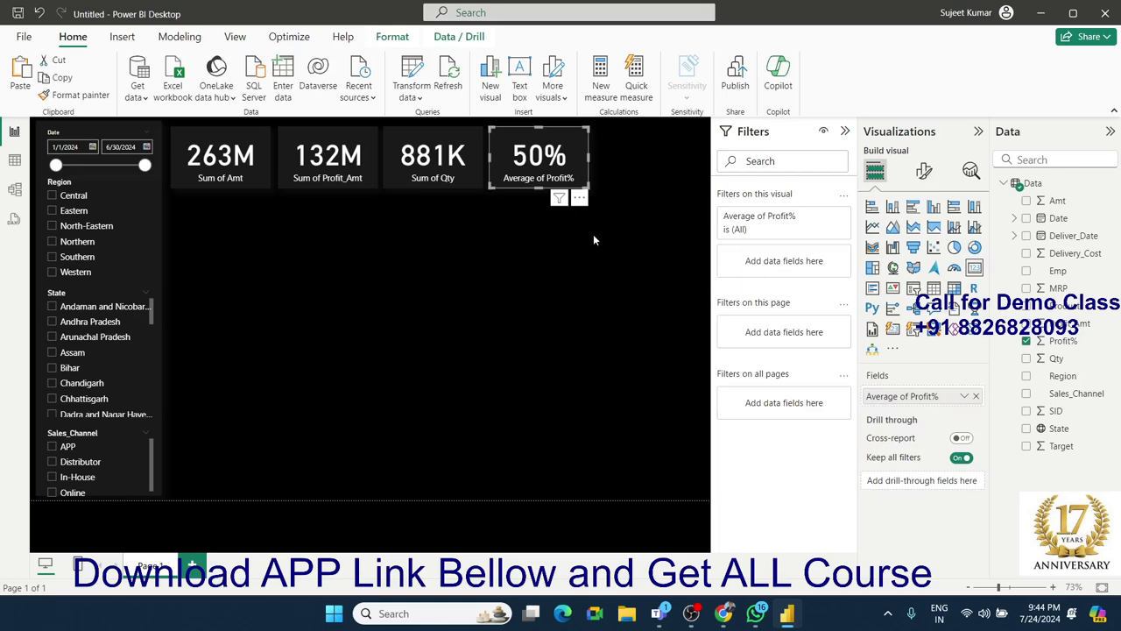
Step: Duplicate the 50% Average of Profit% card and place the copy to its right
click(615, 241)
click(543, 182)
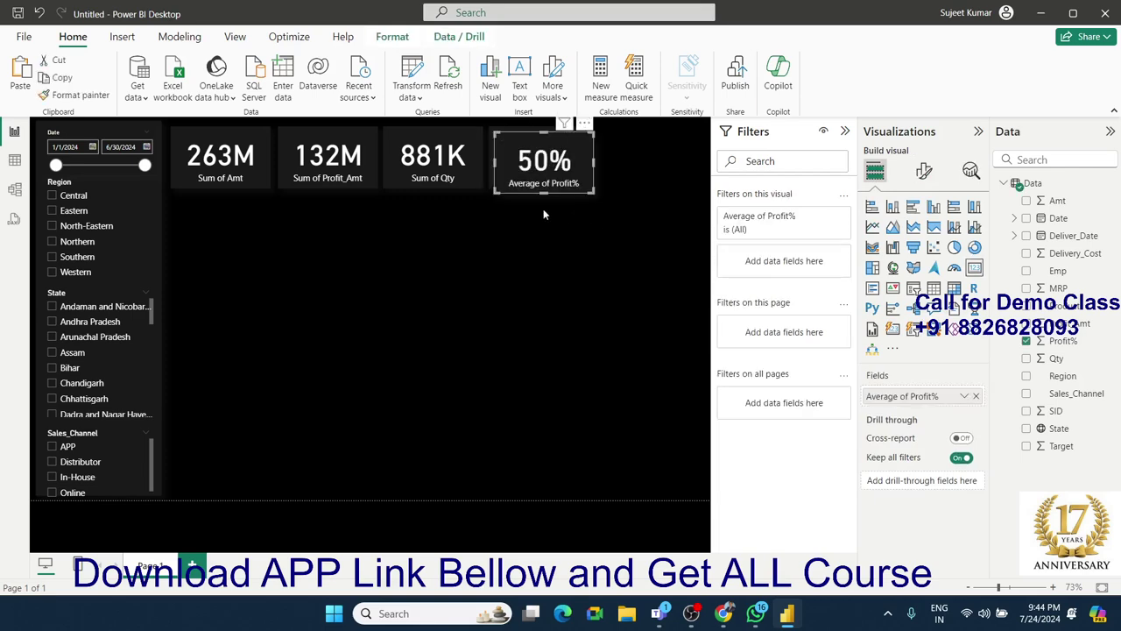
key(ctrl+c)
key(ctrl+v)
drag(566, 202, 604, 190)
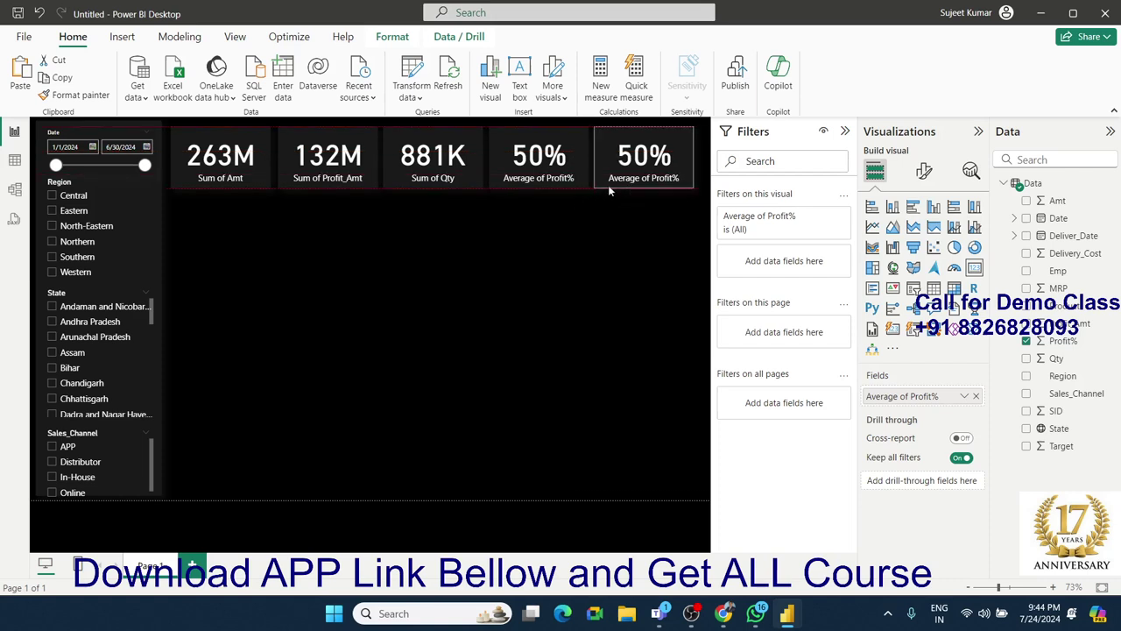
Step: Narrow the Amt, Profit_Amt and Qty cards and shift them left side by side
click(268, 160)
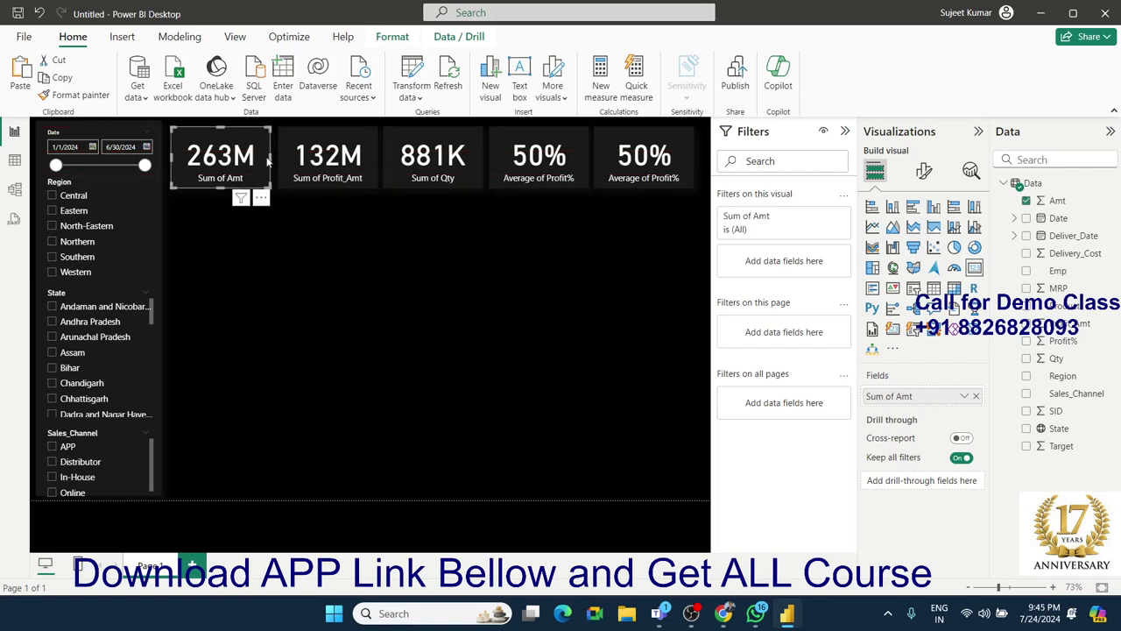
drag(267, 161, 254, 161)
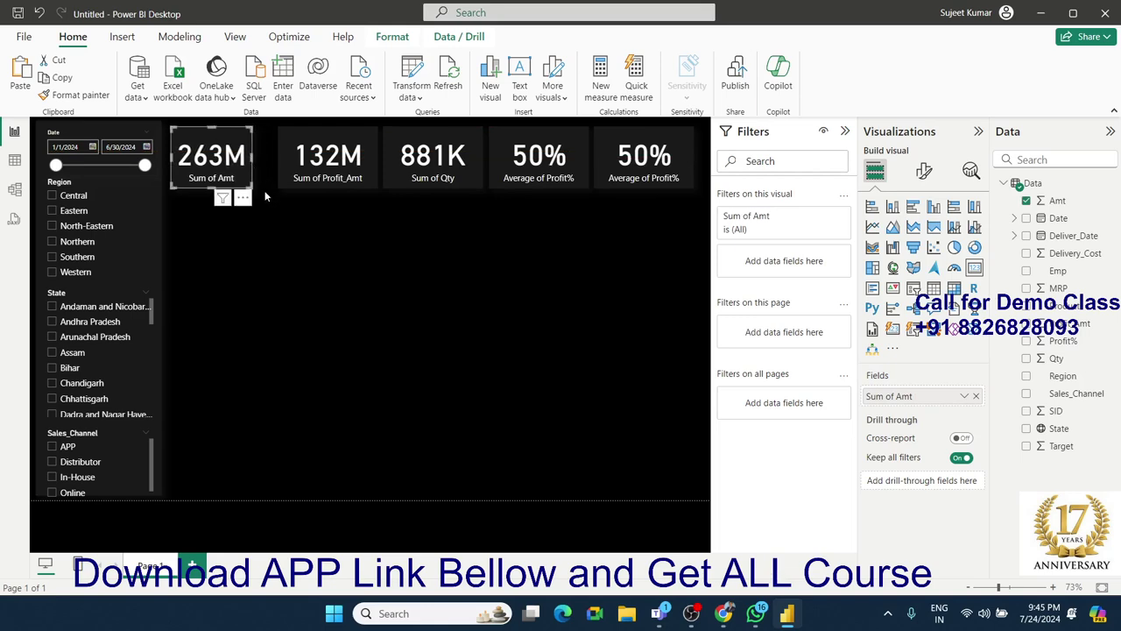
click(265, 196)
drag(283, 143, 263, 141)
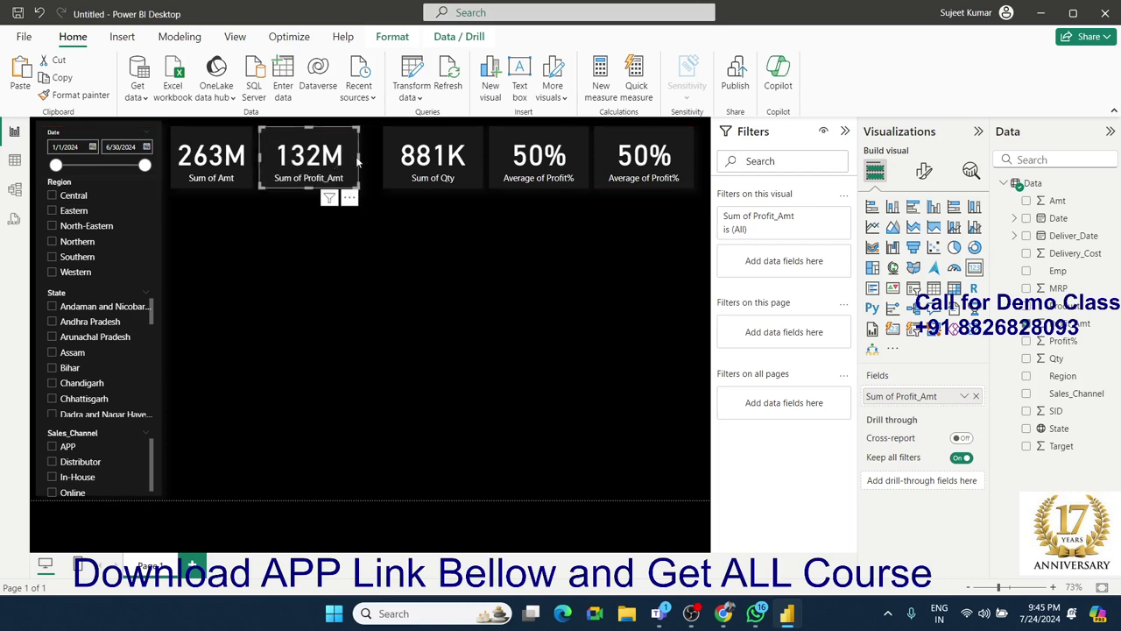
drag(357, 157, 341, 158)
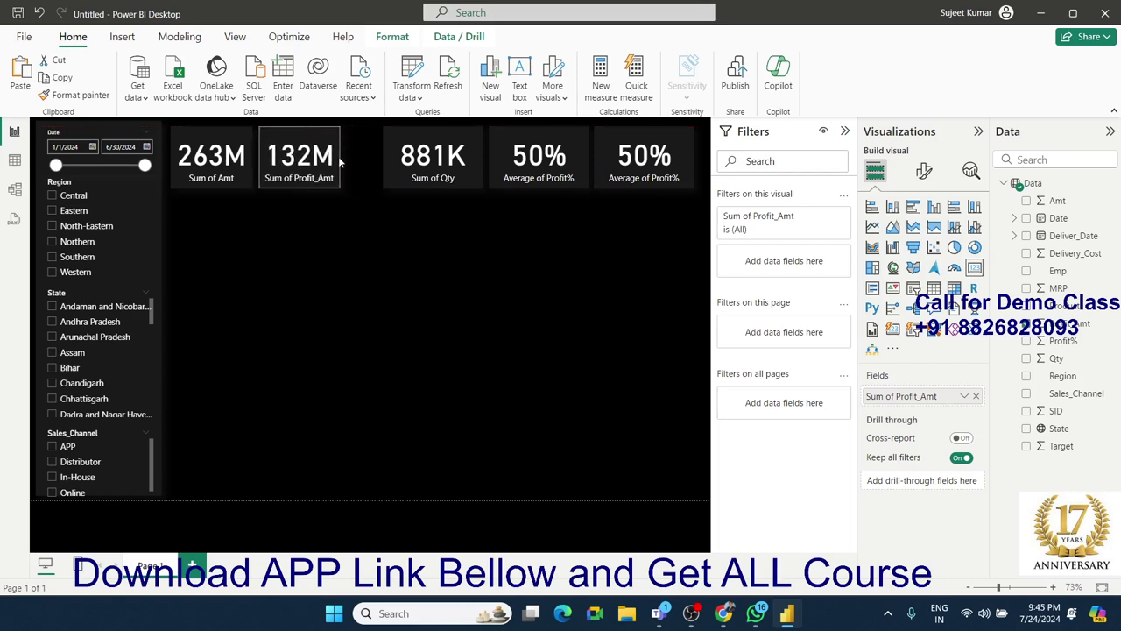
click(380, 207)
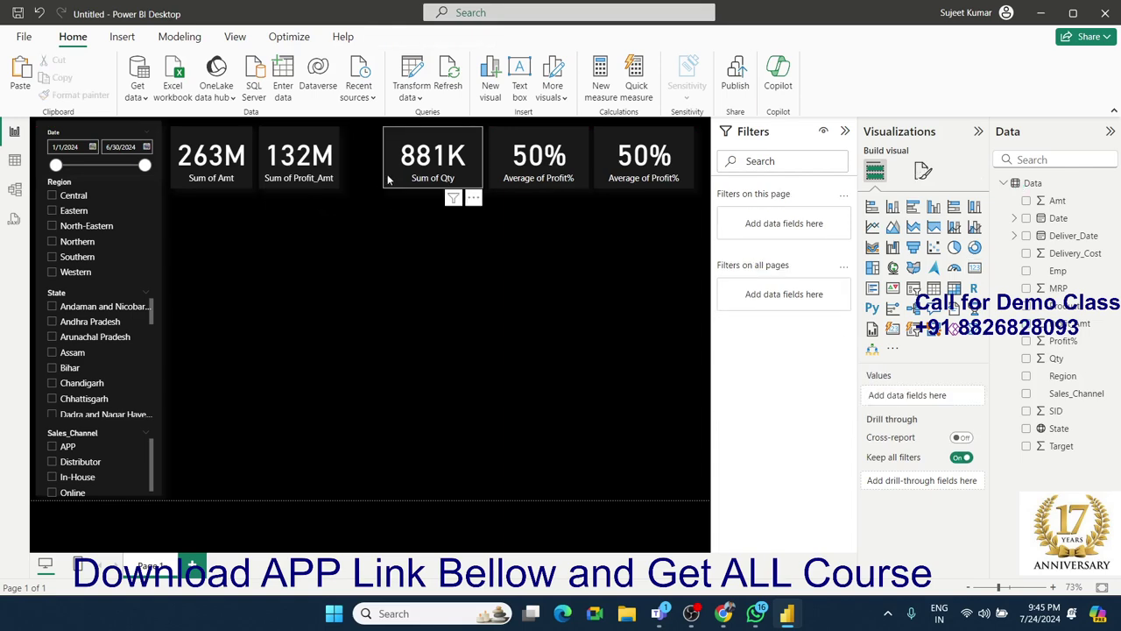
drag(388, 179, 355, 179)
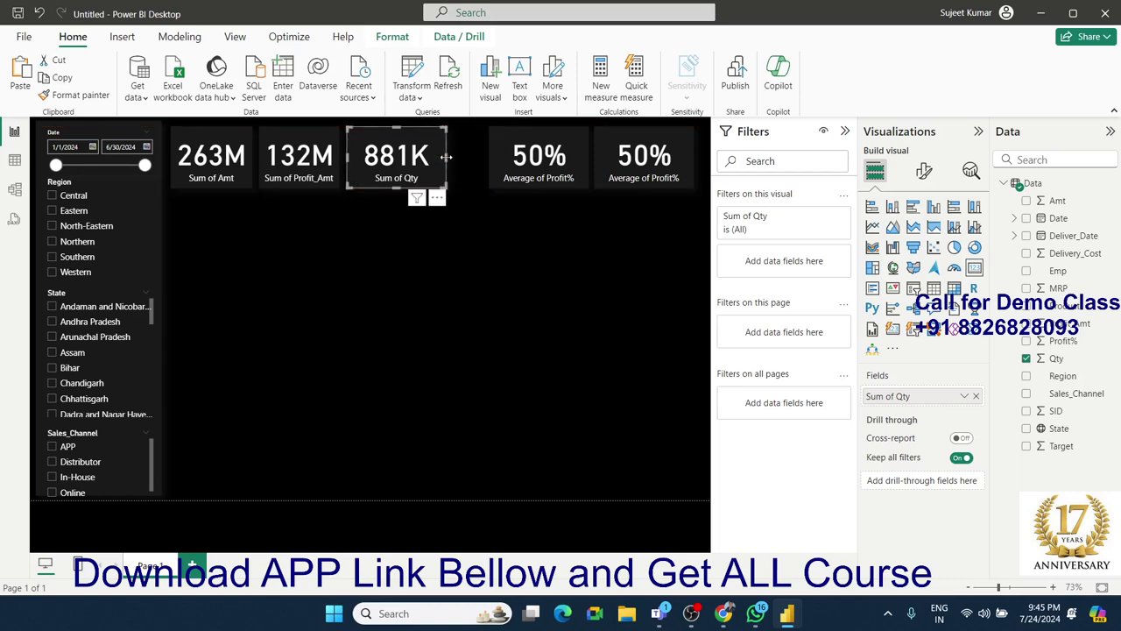
drag(446, 156, 426, 159)
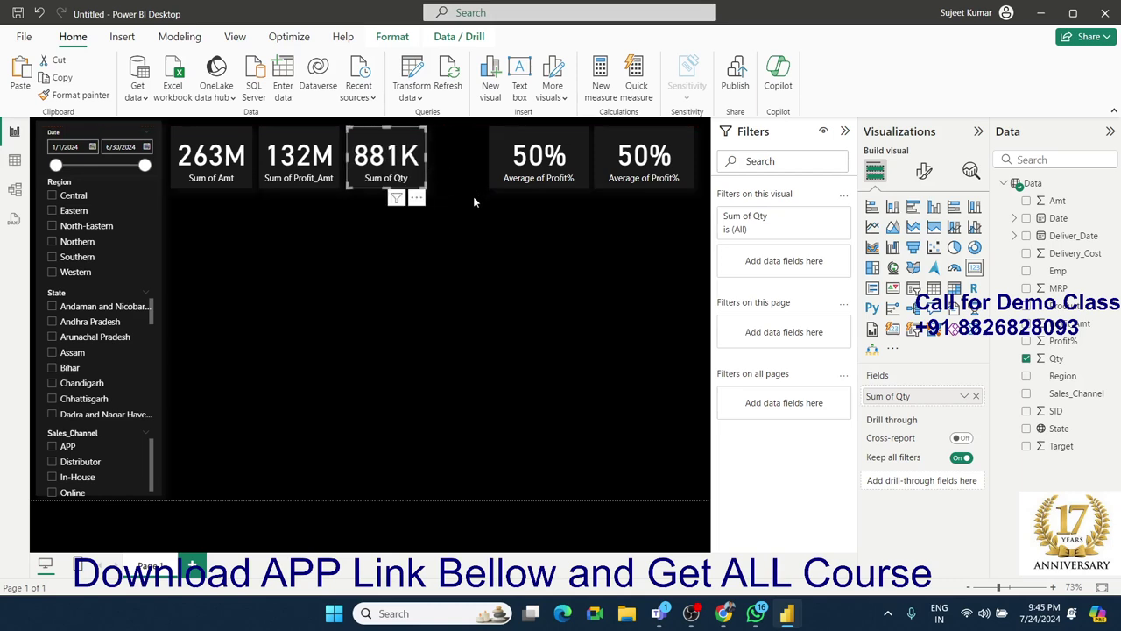
Step: Narrow and move both 50% cards left so they sit next to the 881K card
drag(489, 171, 436, 176)
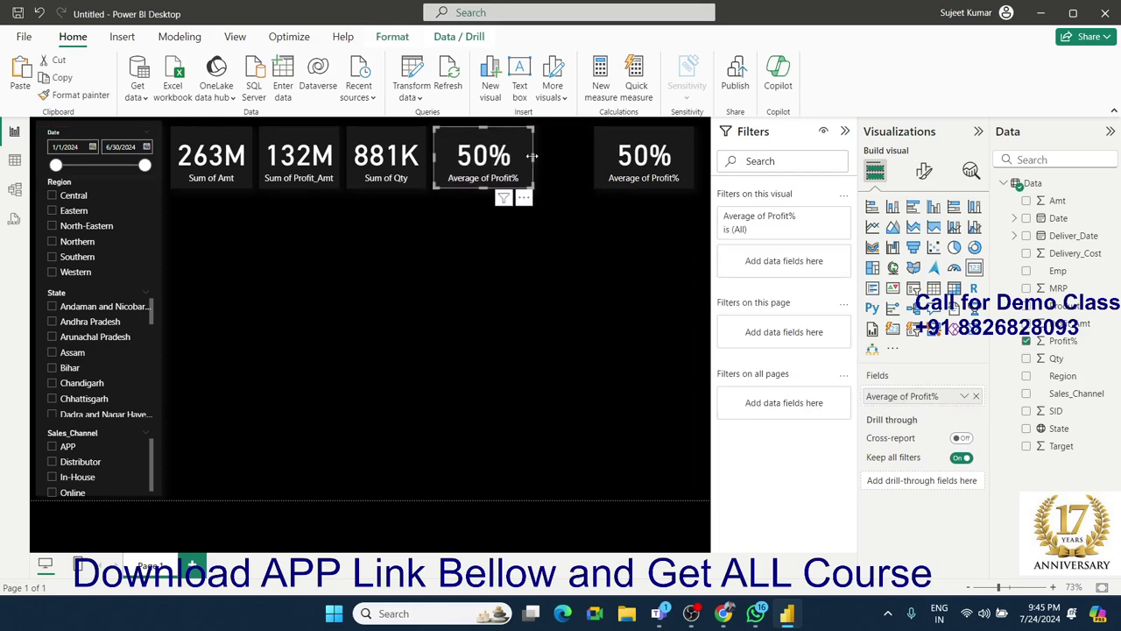
drag(531, 161, 502, 166)
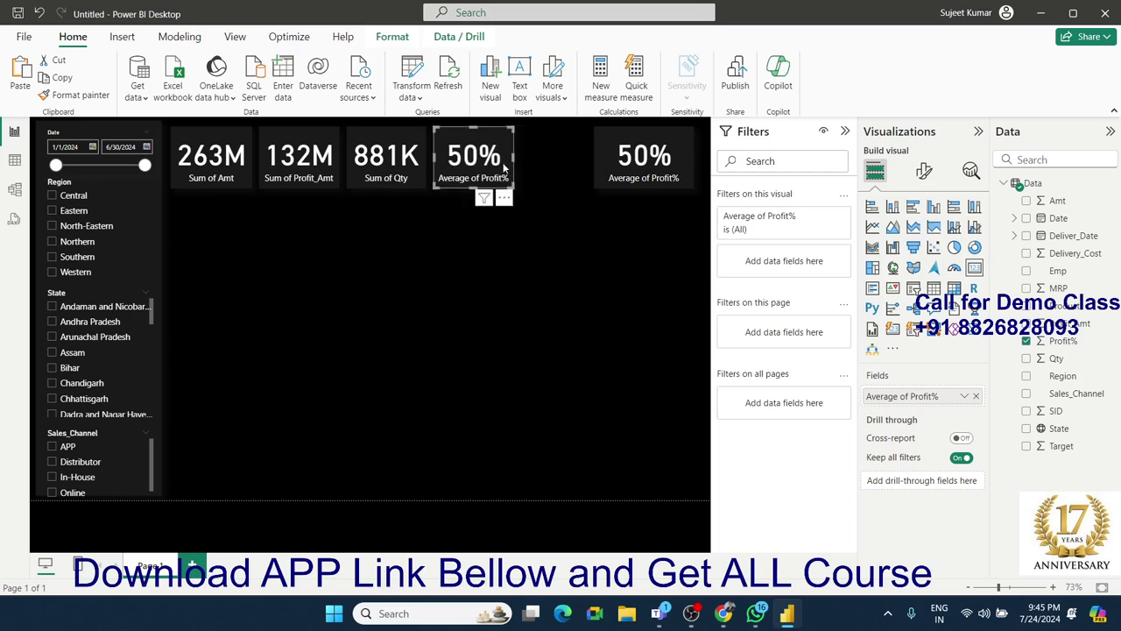
key(Escape)
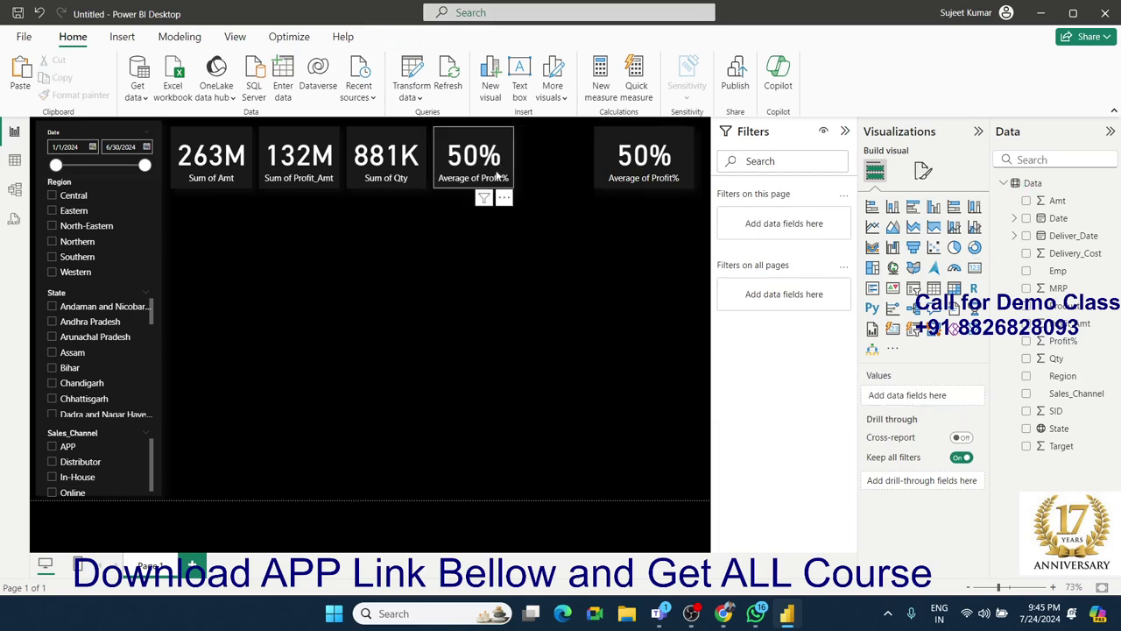
click(455, 142)
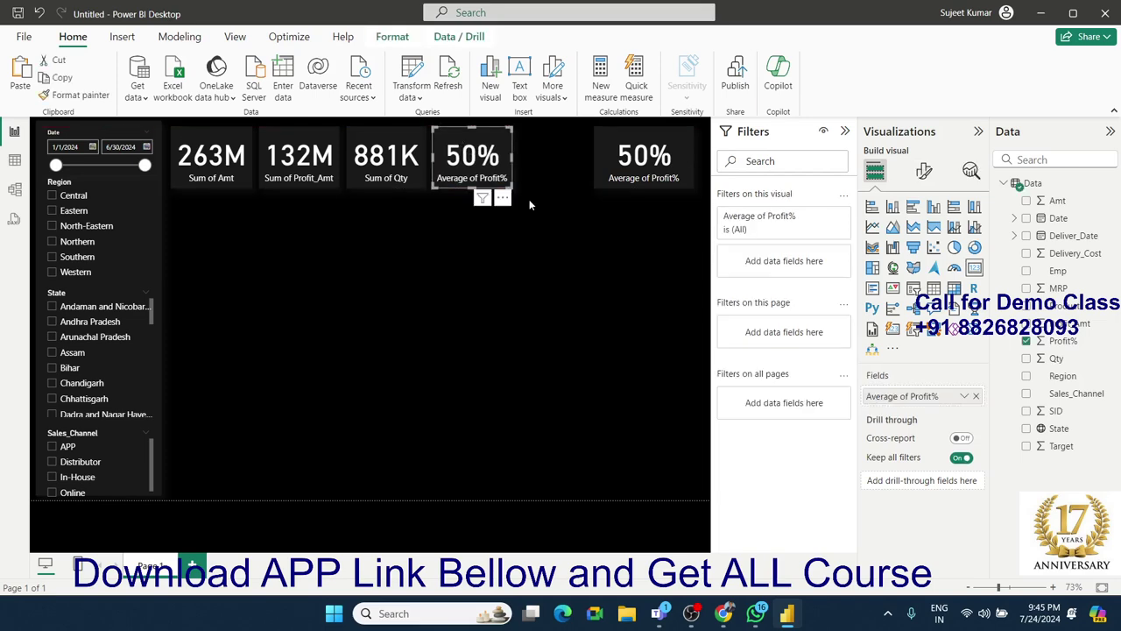
click(573, 183)
drag(597, 183, 520, 180)
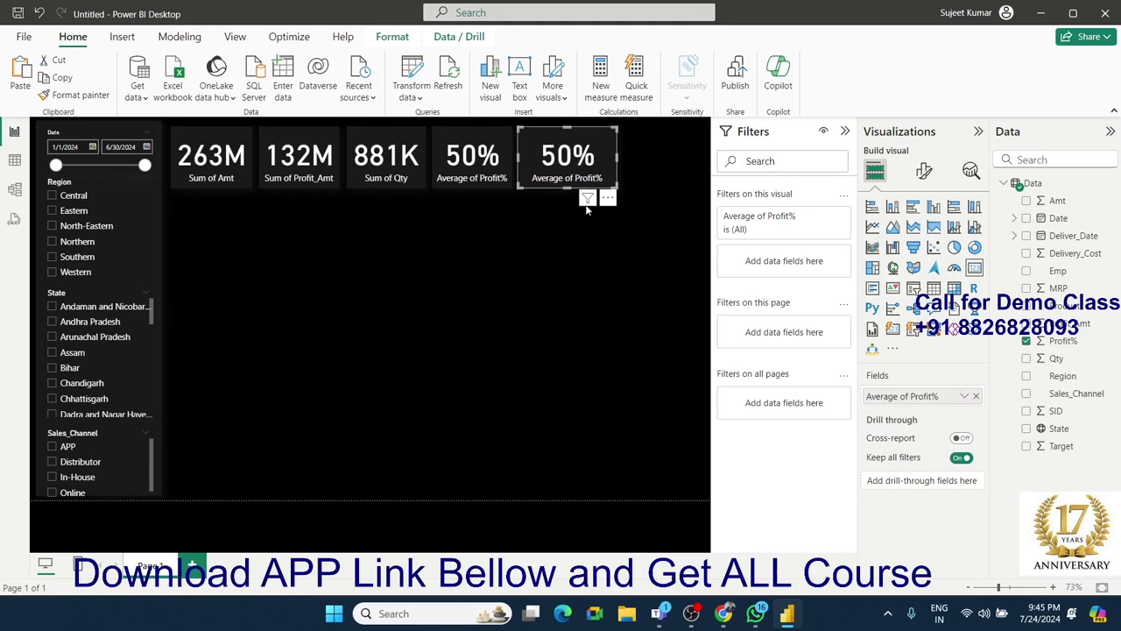
Step: Replace Average of Profit% on the fifth card with SID, showing 18K Count of SID
click(977, 397)
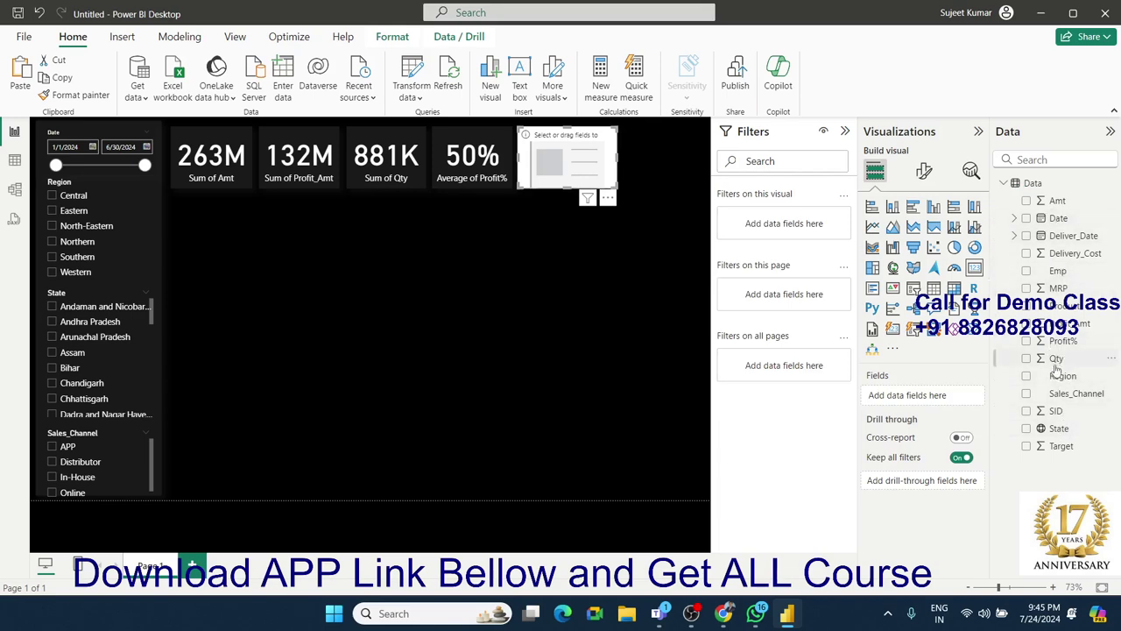
drag(1056, 411, 570, 158)
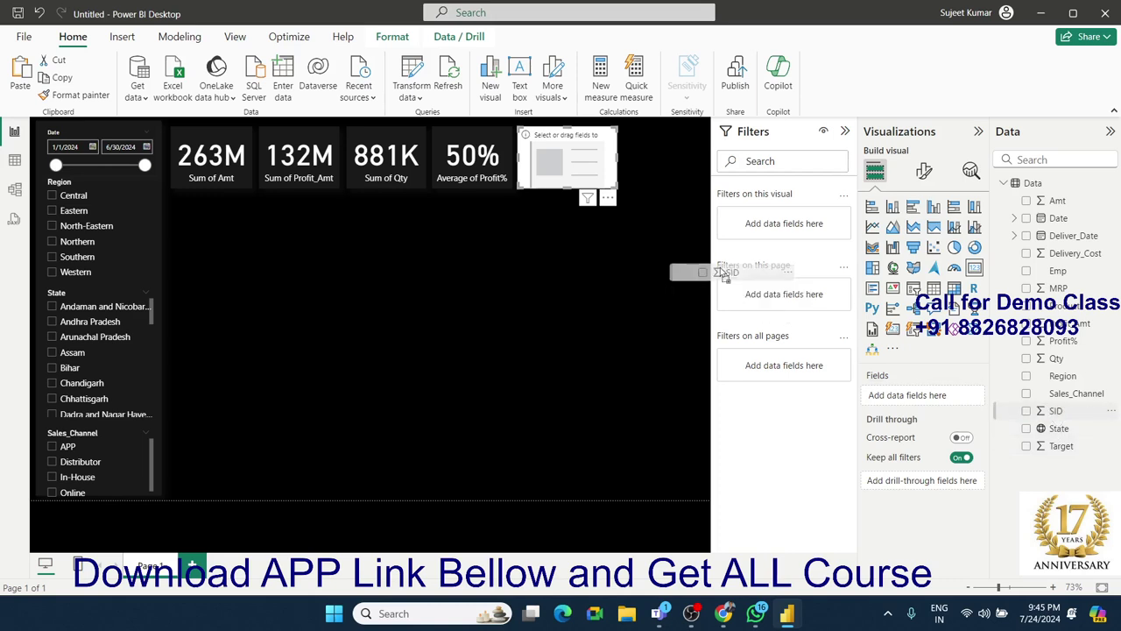
click(965, 396)
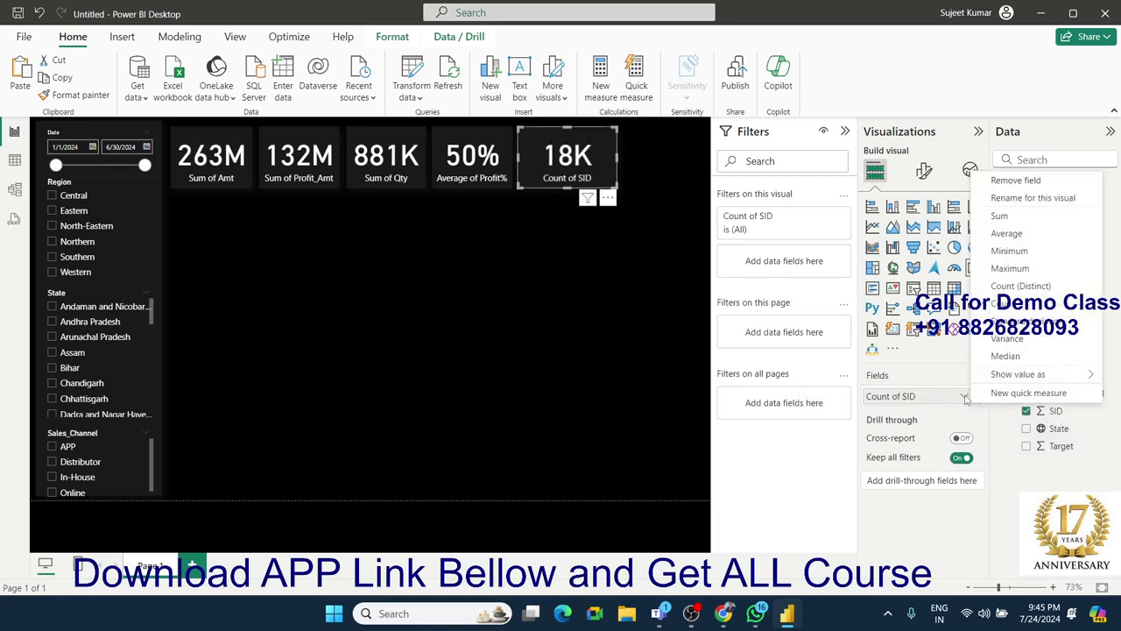
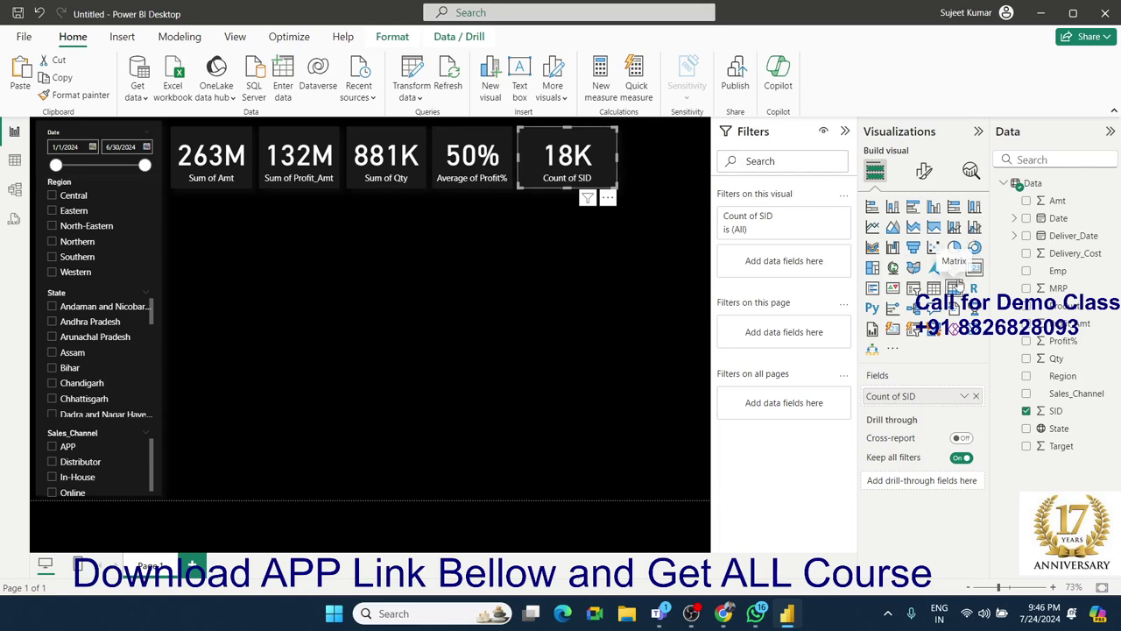
Step: Turn off the Count of SID category label under the 18K card's value
click(925, 173)
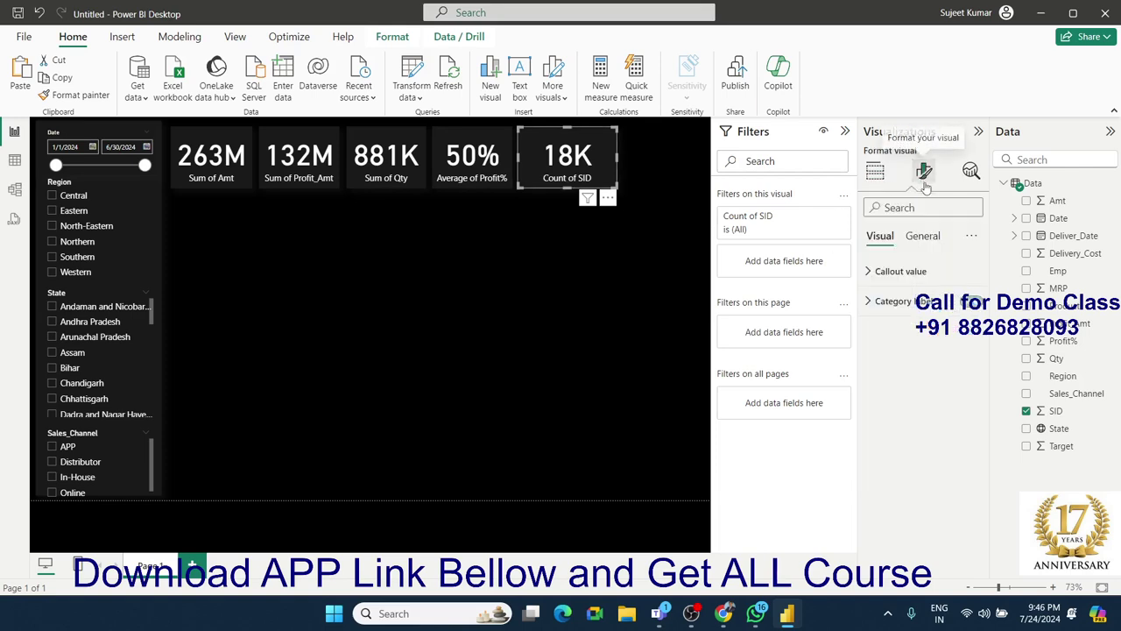
click(923, 237)
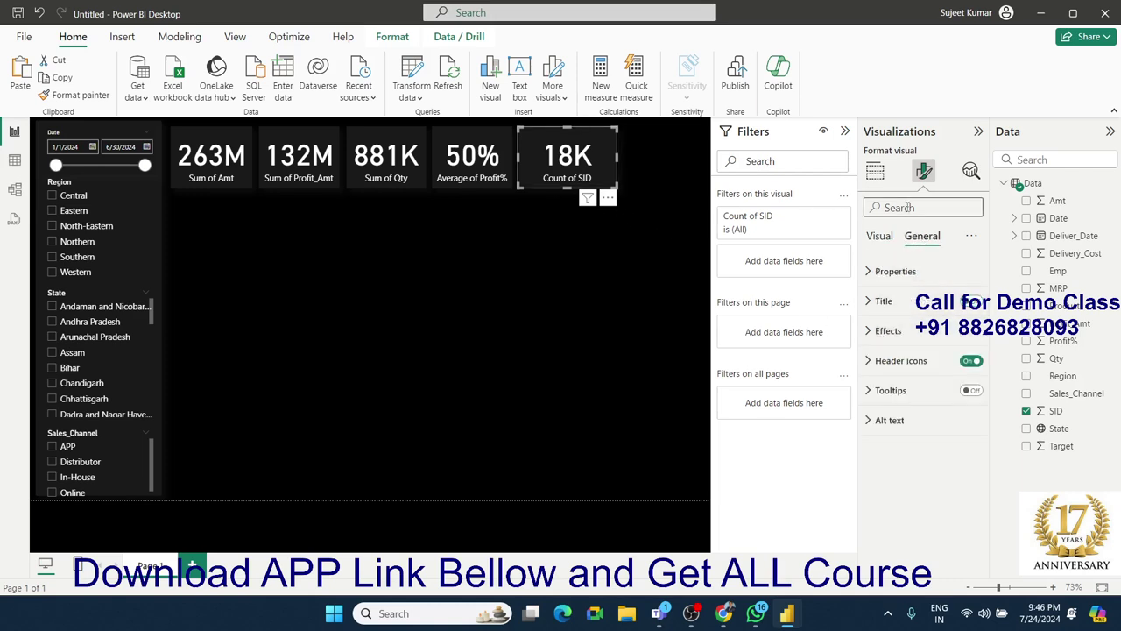
click(881, 236)
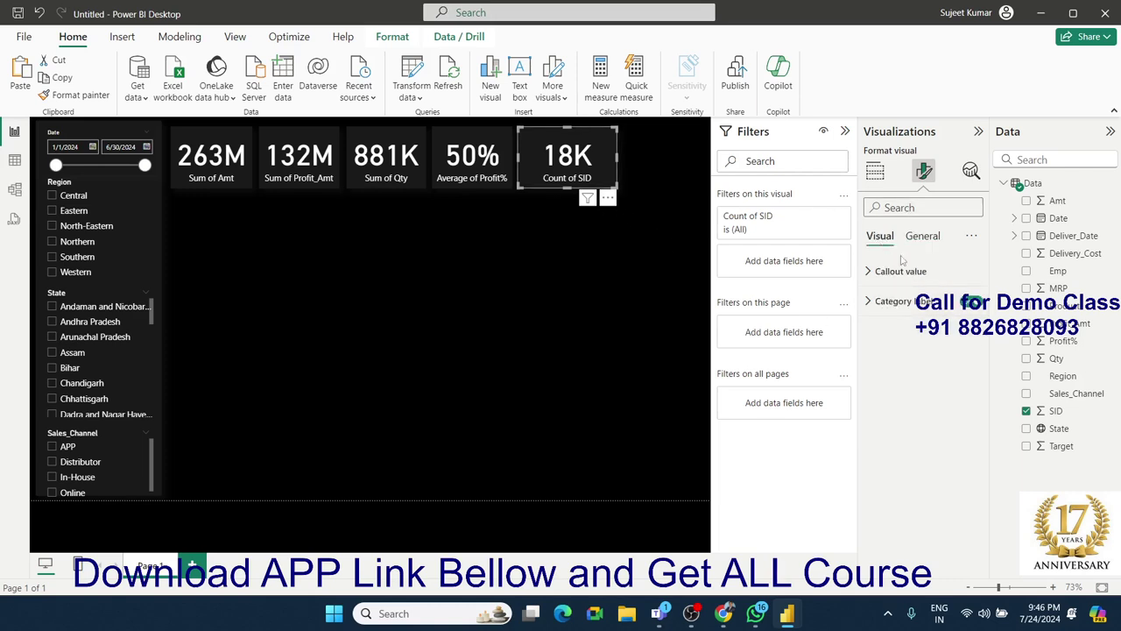
click(880, 300)
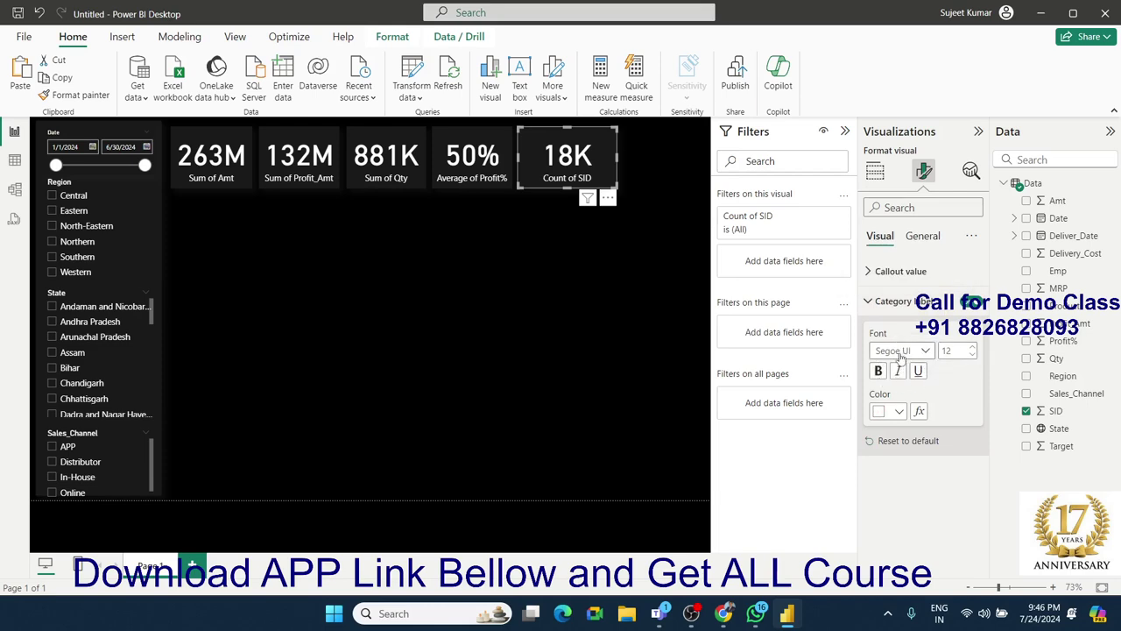
click(920, 238)
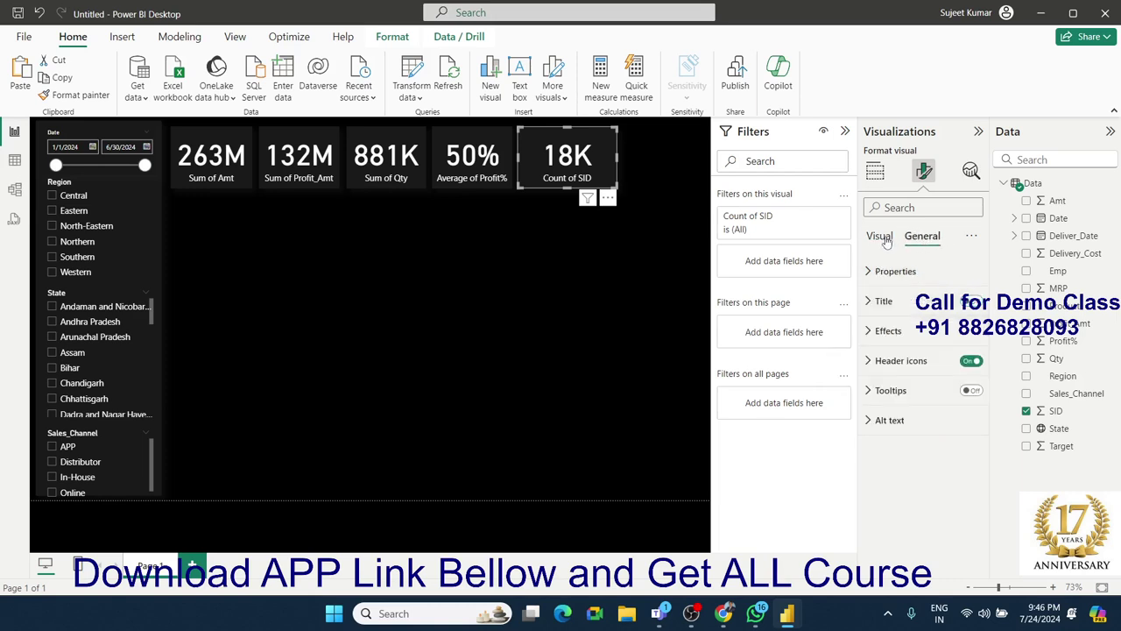
click(882, 238)
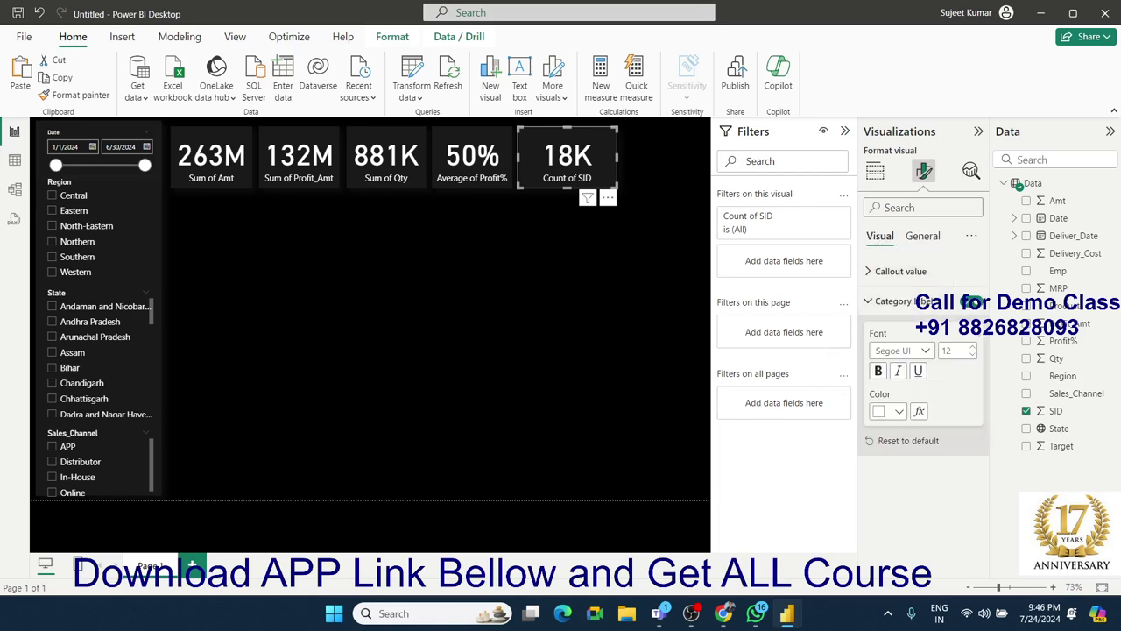
click(968, 301)
click(927, 238)
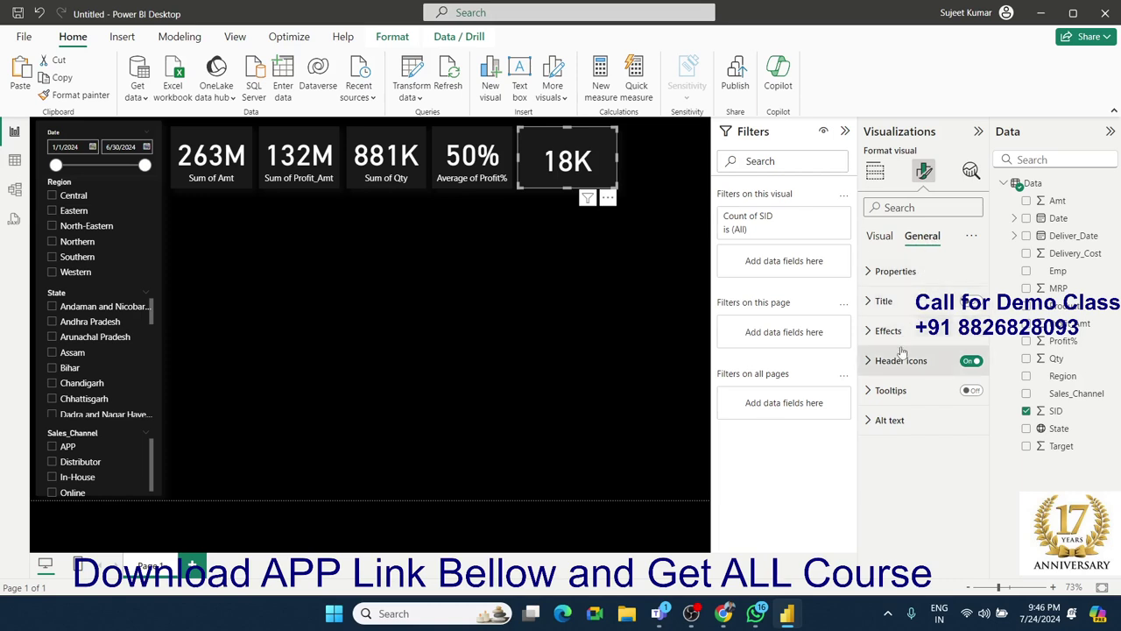
click(888, 304)
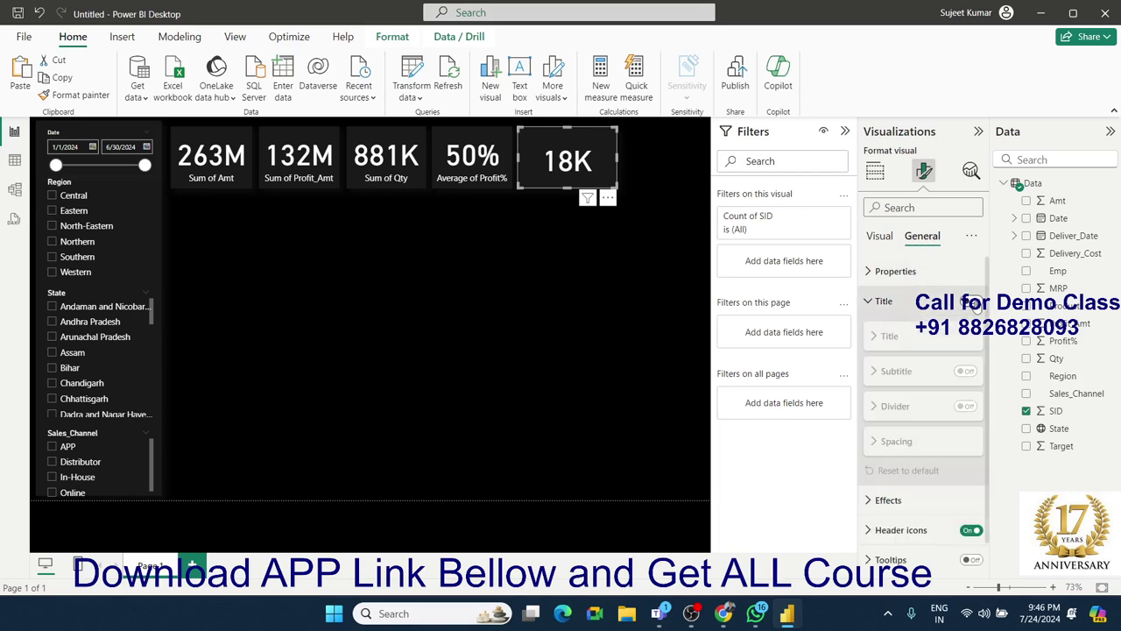
Step: Title the 18K card '# Order' in white Heading 3 text, centre-aligned
click(889, 336)
click(909, 373)
text(# Order)
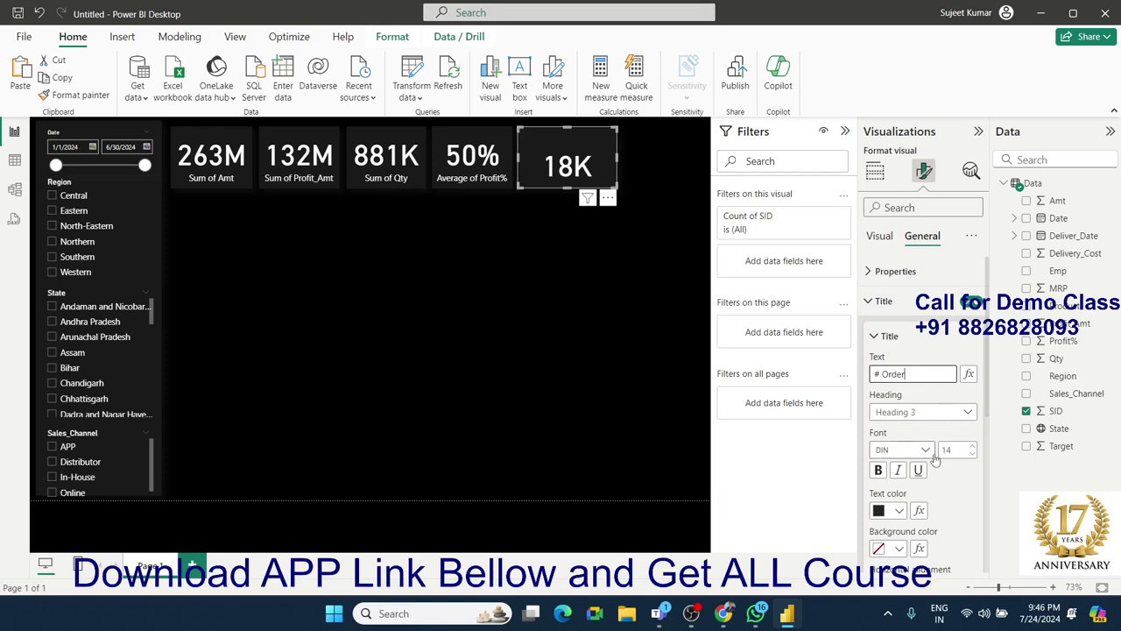
click(898, 510)
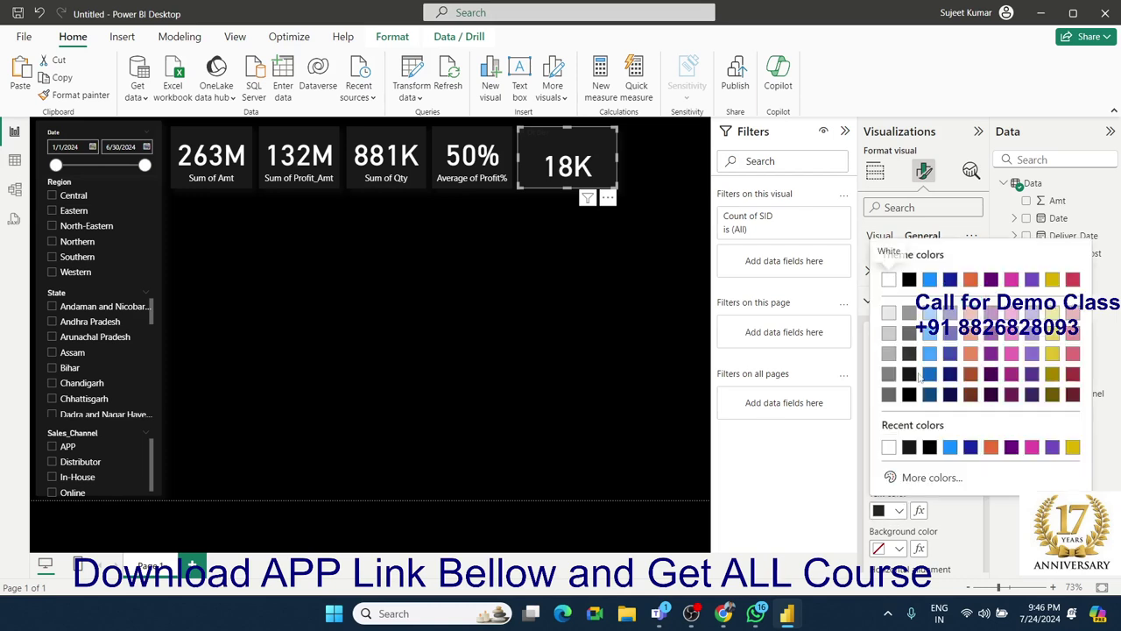
click(895, 282)
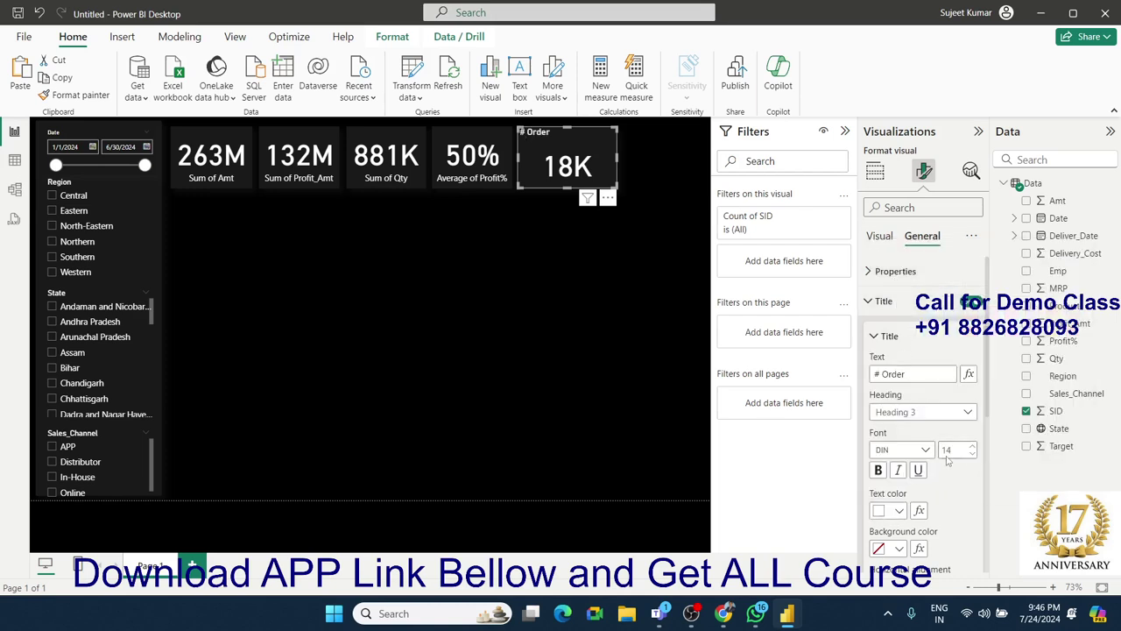
click(969, 413)
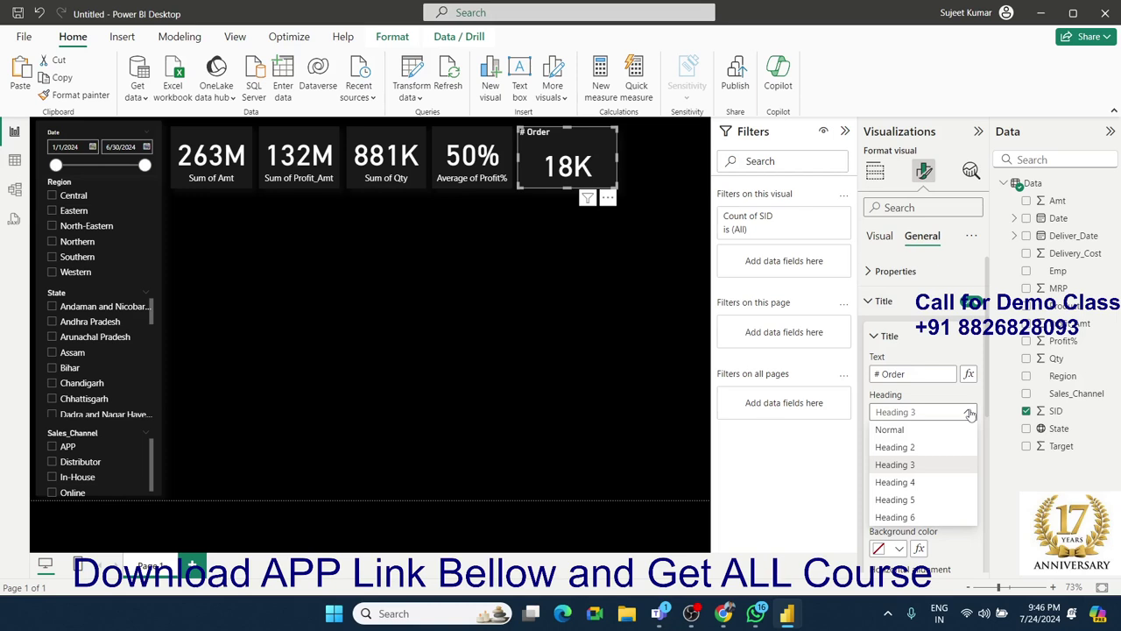
click(970, 413)
scroll(958, 476, down, 2)
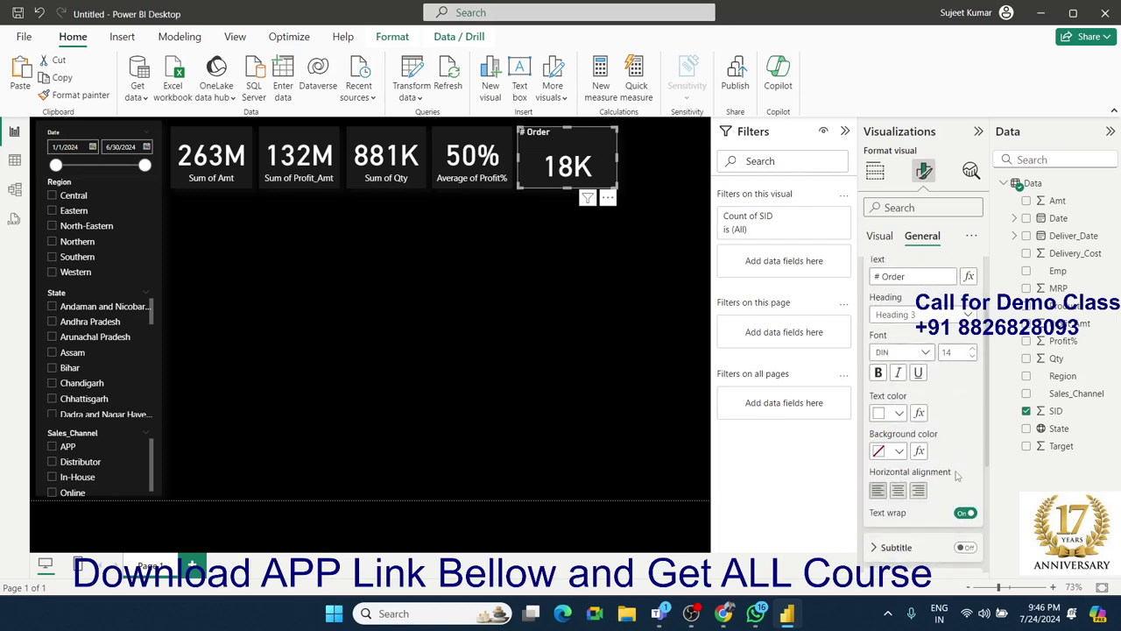
click(898, 492)
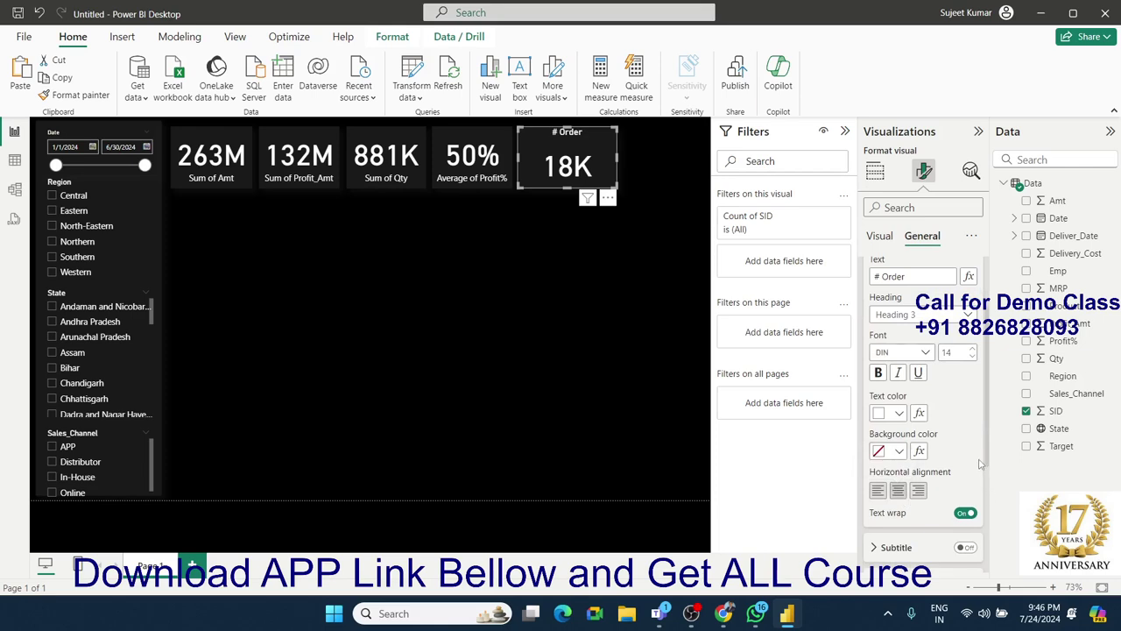
Step: Narrow the # Order card from its right edge to match the other cards
scroll(977, 469, down, 2)
scroll(973, 482, down, 2)
scroll(964, 495, up, 2)
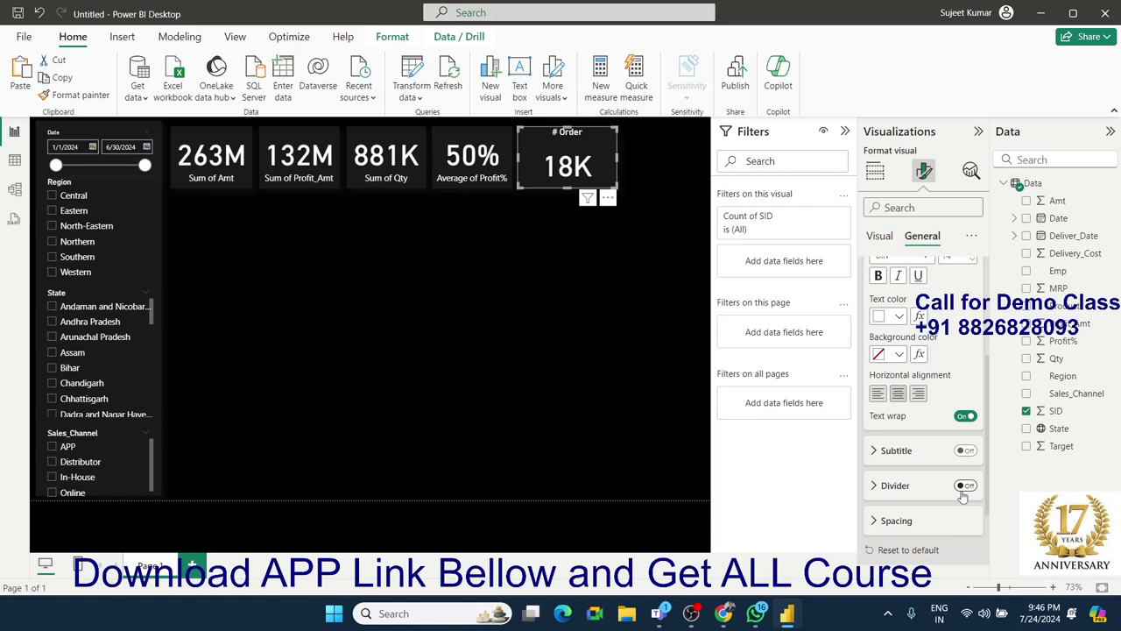
scroll(964, 496, down, 2)
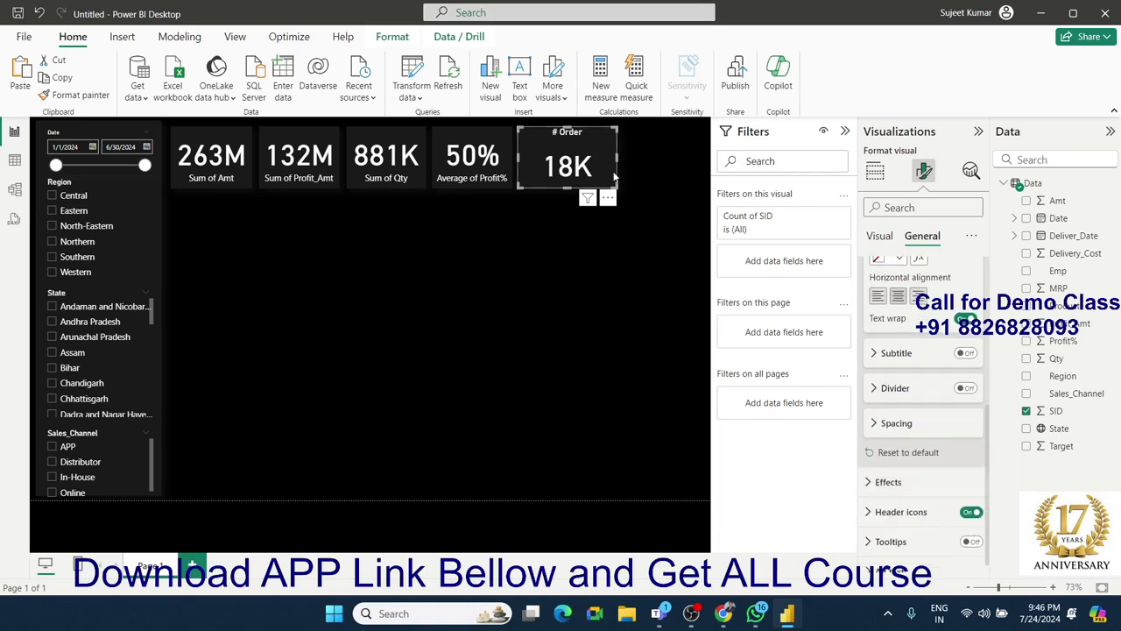
drag(617, 156, 590, 158)
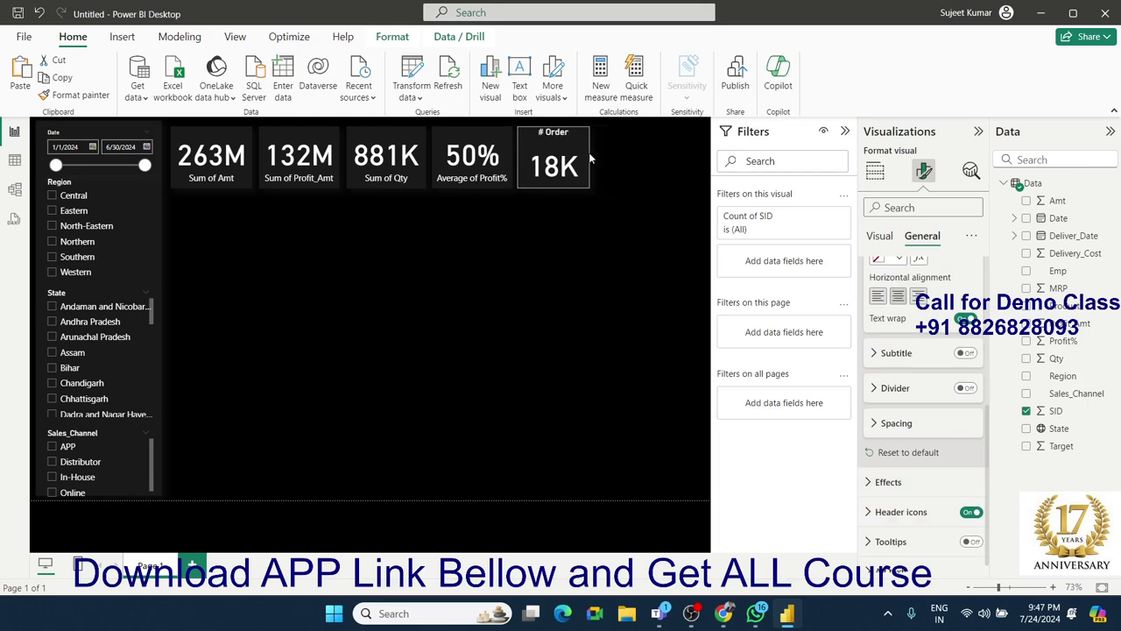
click(606, 194)
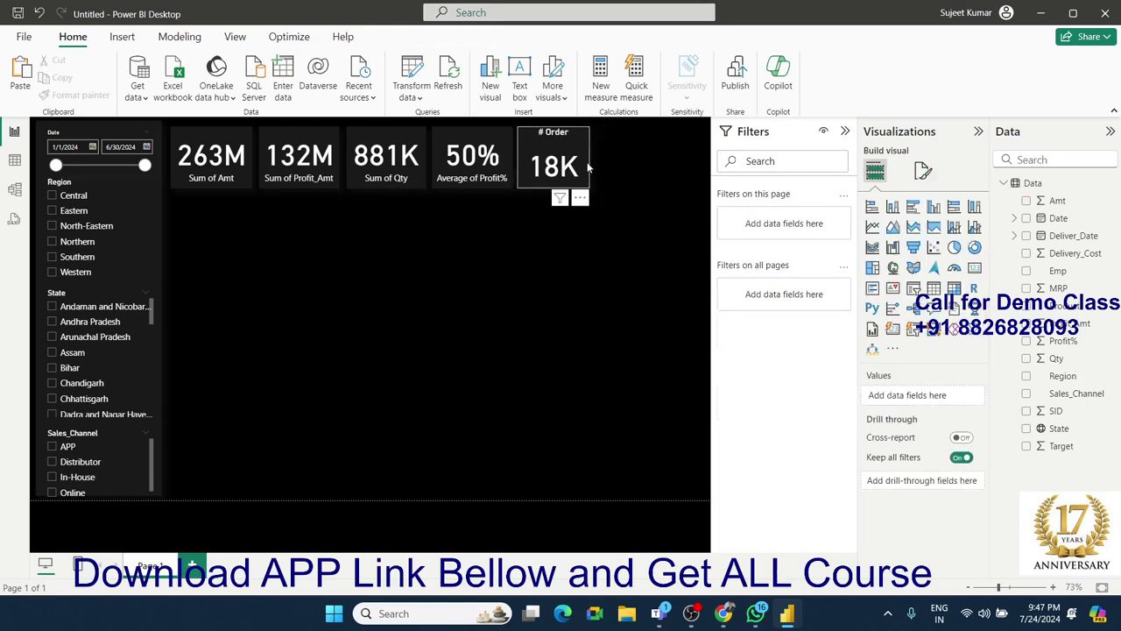
Step: Place a copy of the # Order card beside the original and remove Count of SID from the copy
click(588, 167)
click(637, 203)
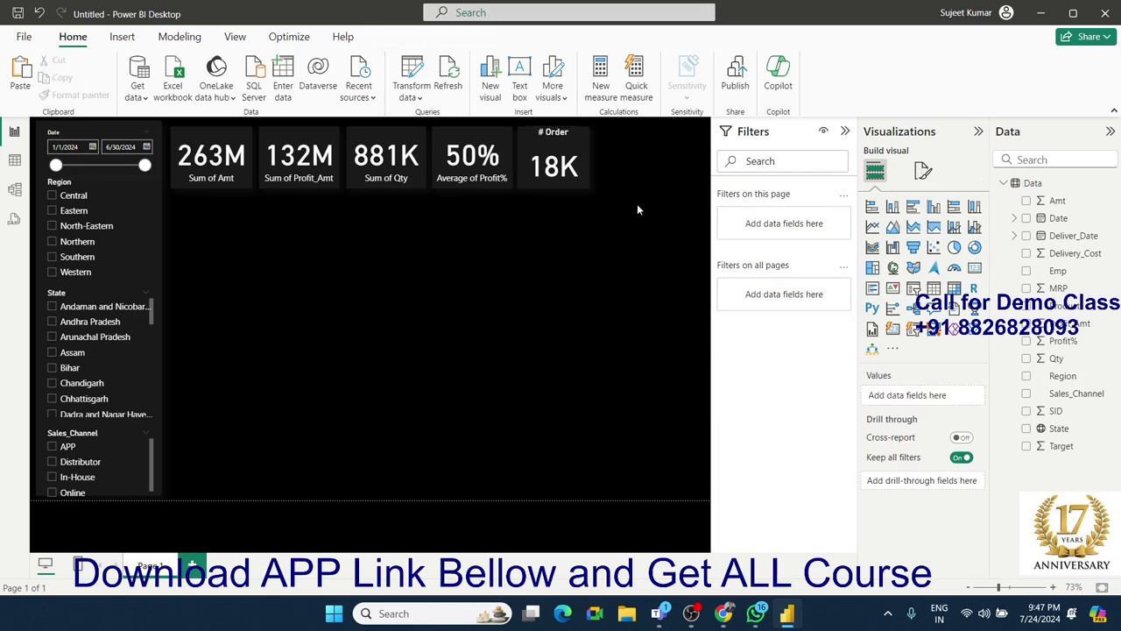
drag(572, 189, 652, 180)
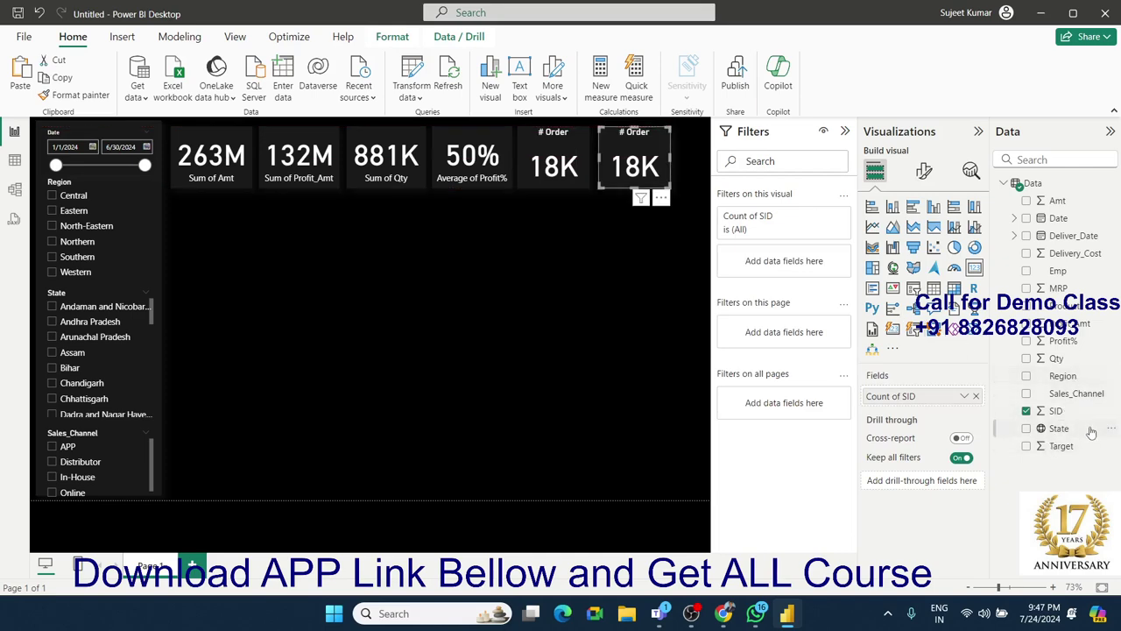
click(1086, 237)
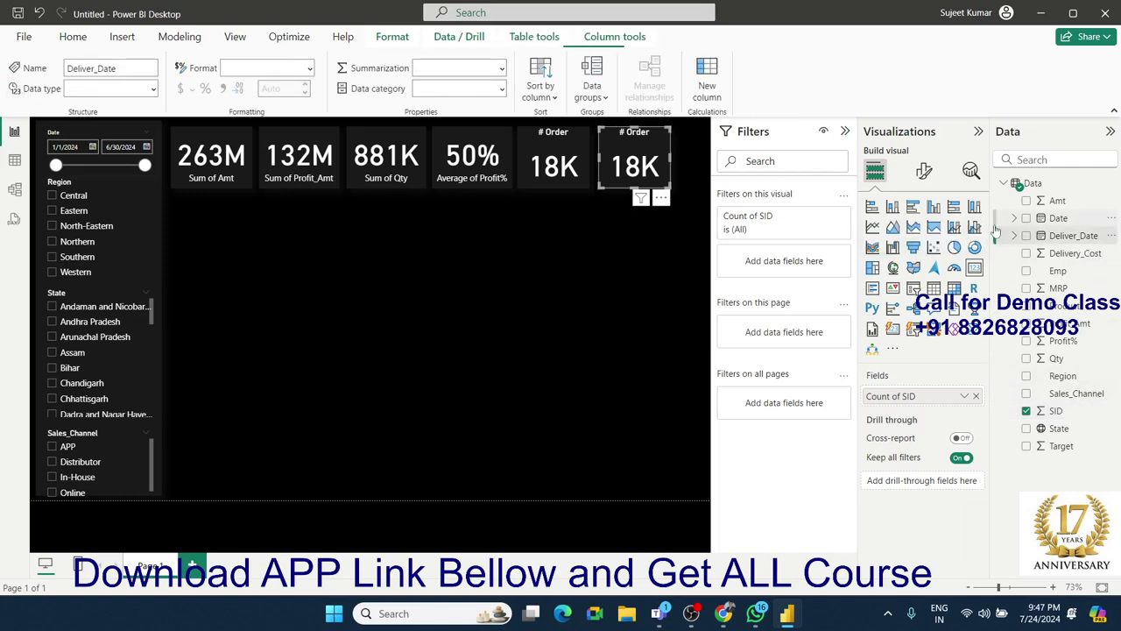
click(976, 396)
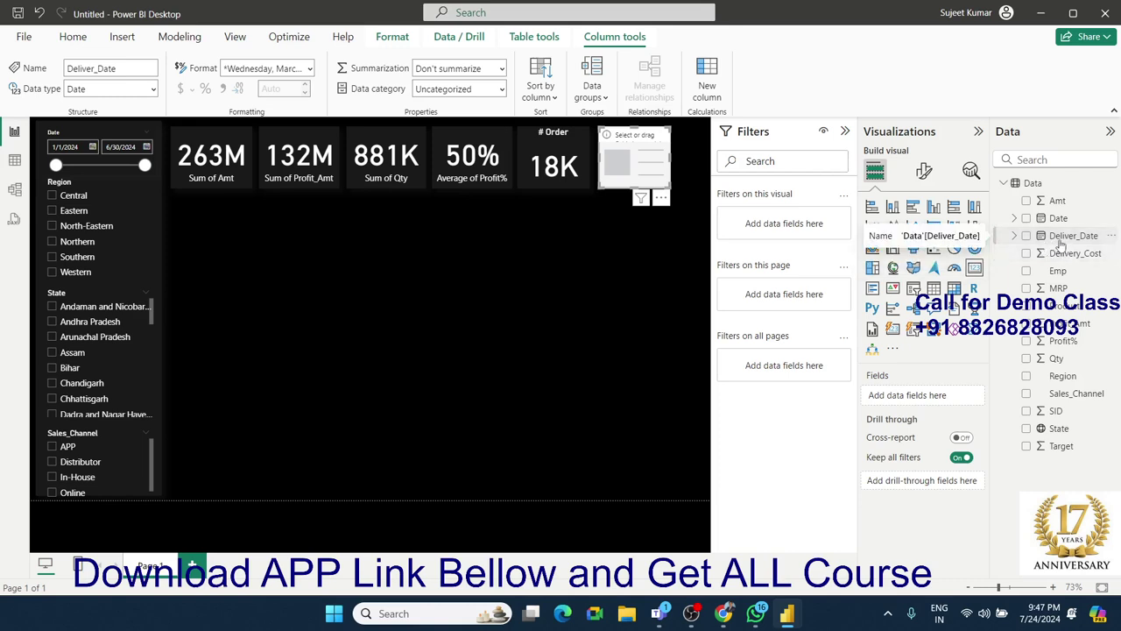
Step: In the Data table, create a Delivery_Days calculated column as Deliver_Date minus Date
click(14, 160)
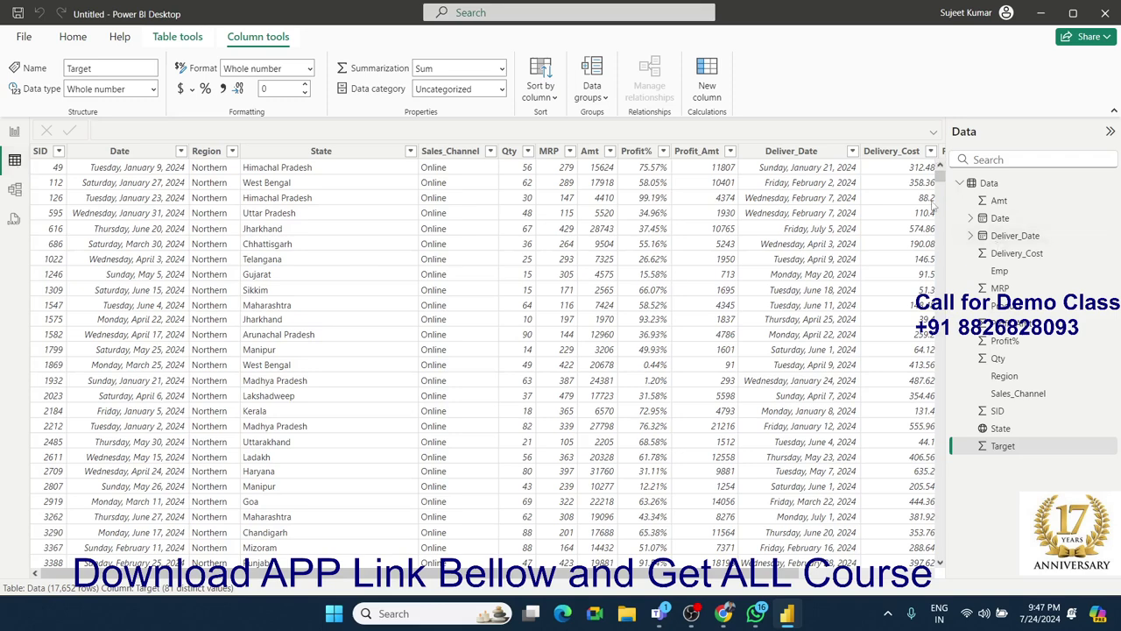
click(707, 79)
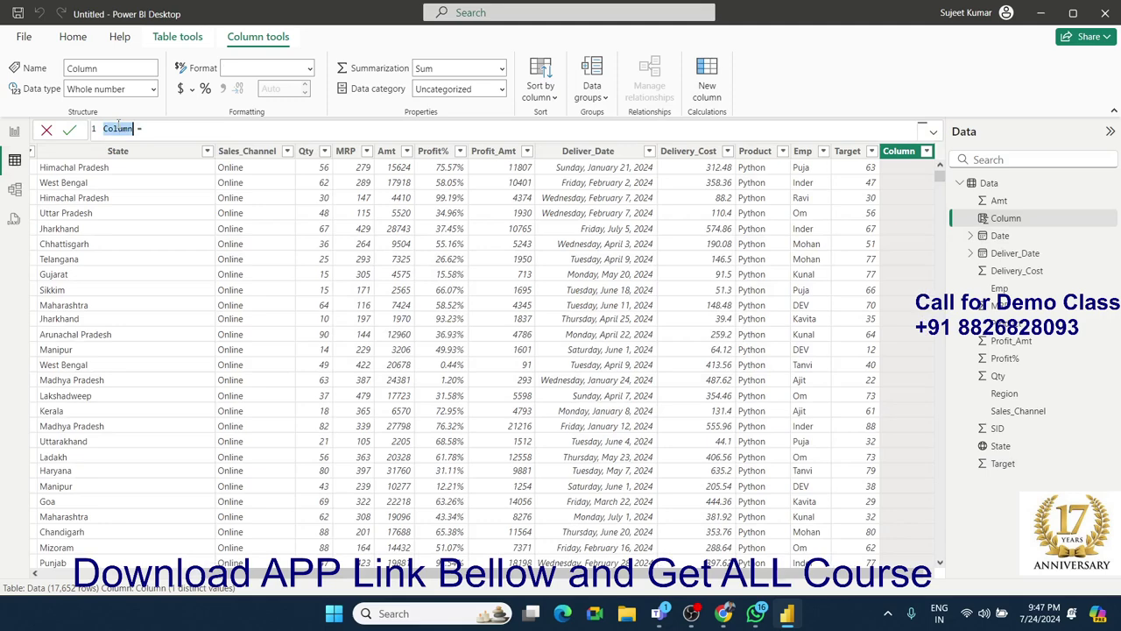
text(Deliv)
text(ery_)
text(Days)
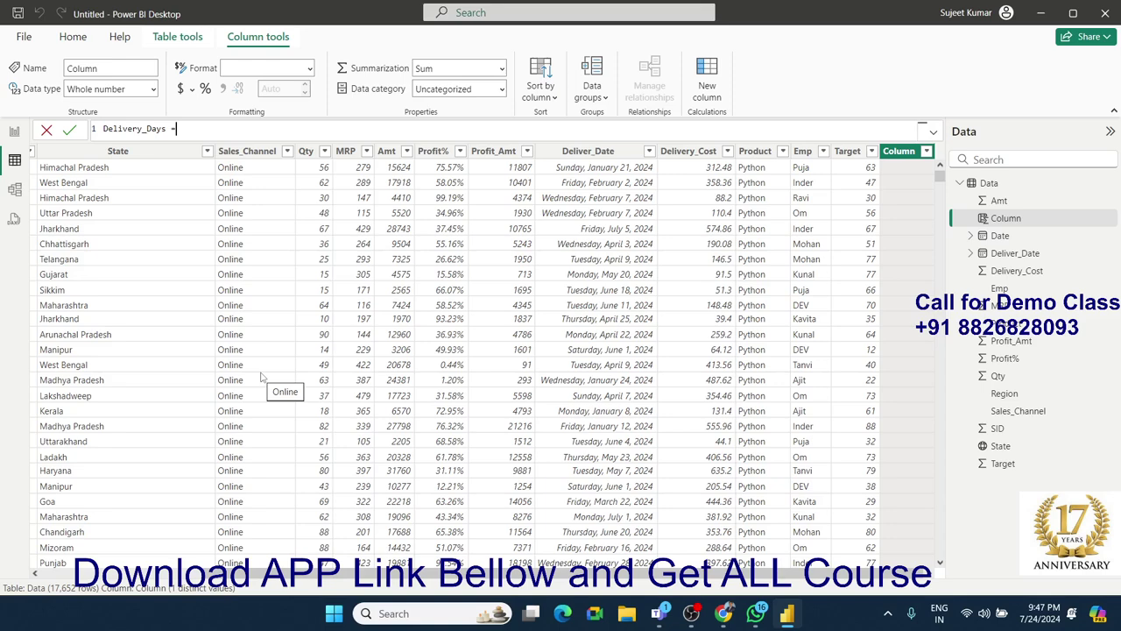
text(de)
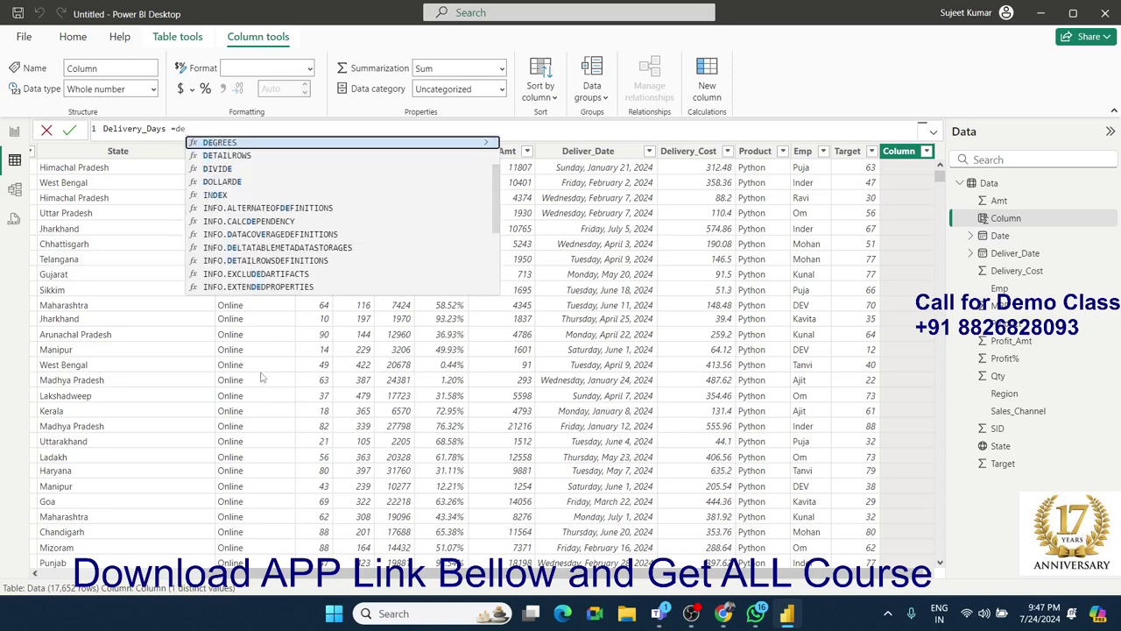
text(li)
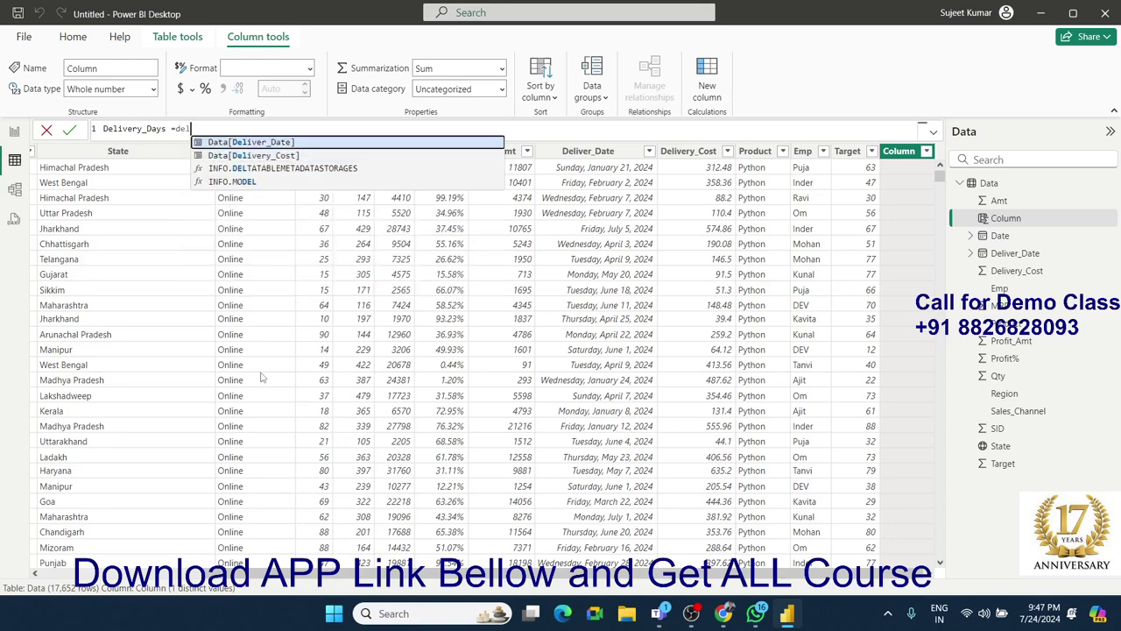
key(Tab)
text(-)
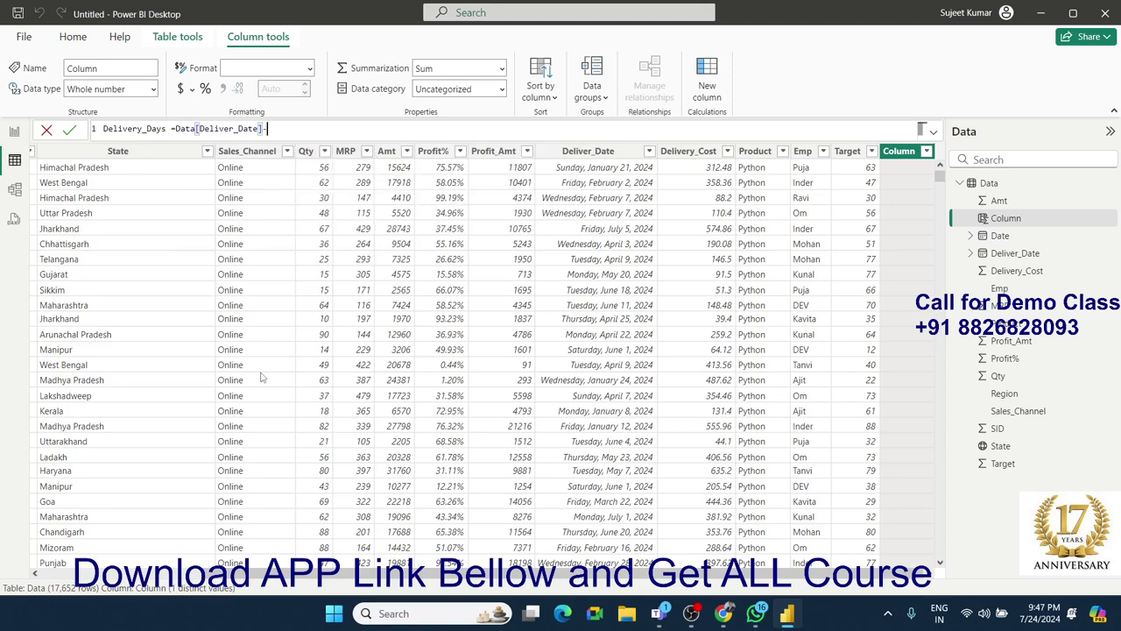
text(data)
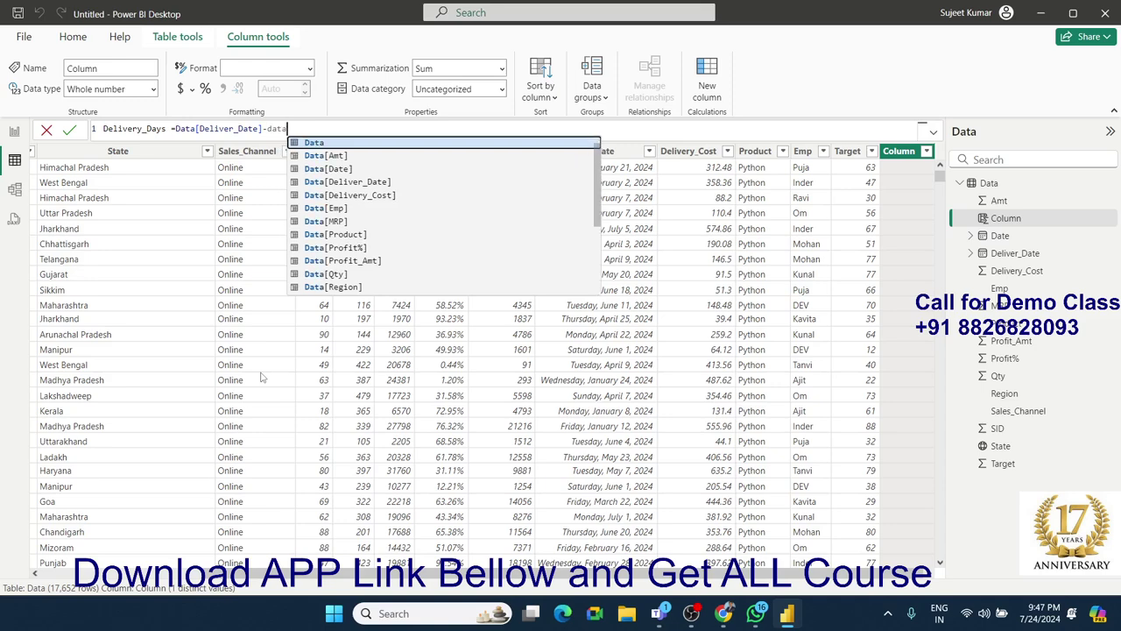
key(Down)
key(Down)
key(Tab)
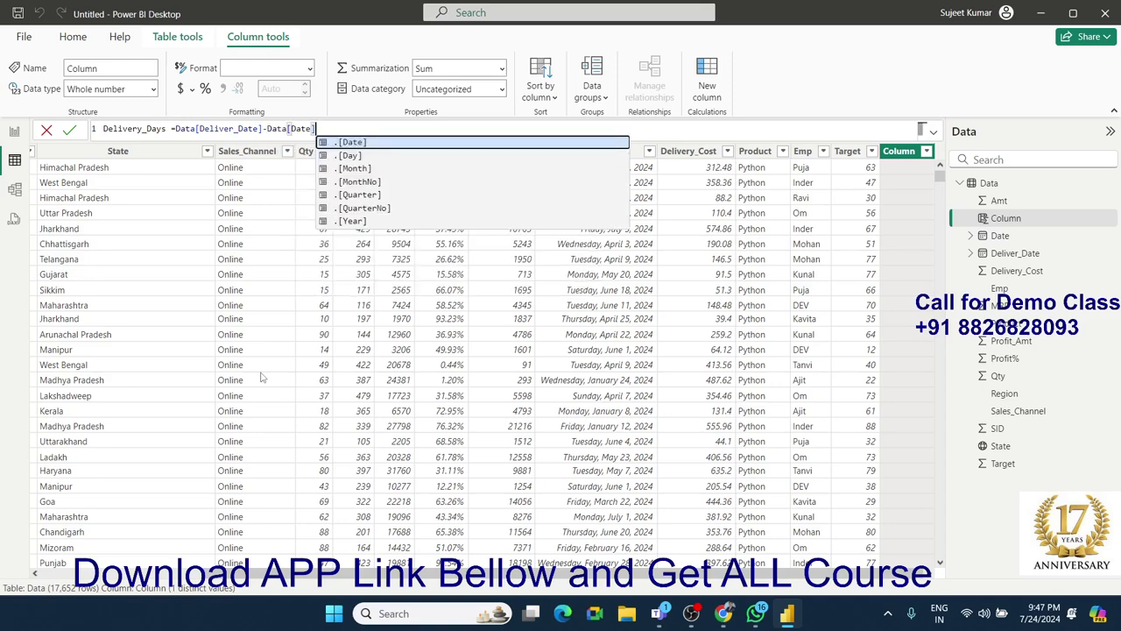
key(Tab)
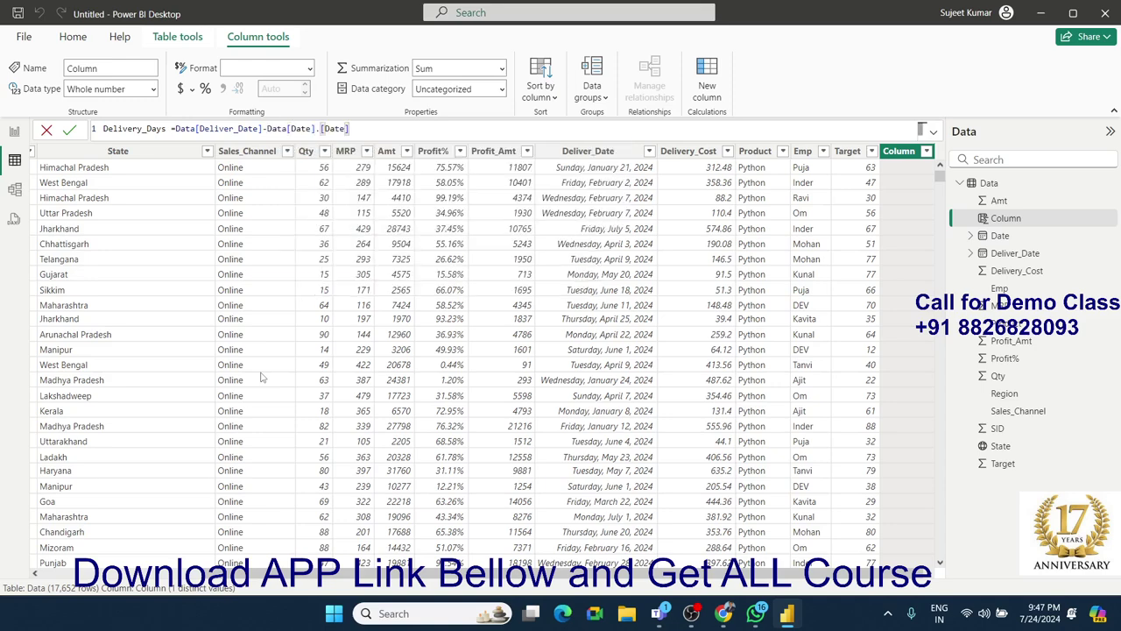
key(Return)
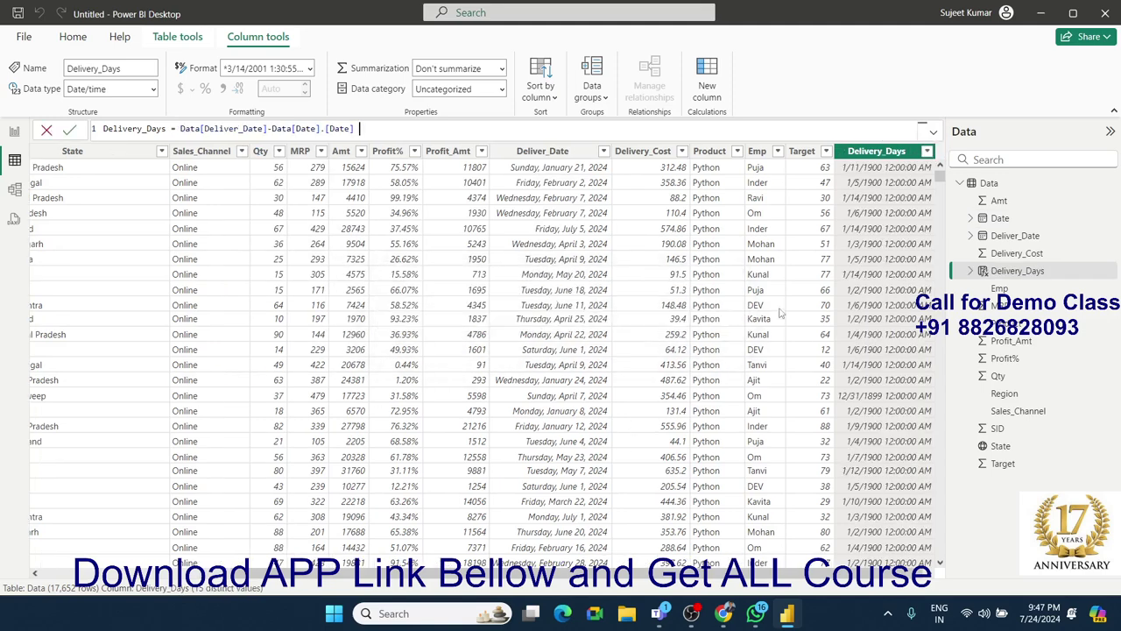
Step: Change Delivery_Days to the Whole number data type and confirm the change
click(155, 89)
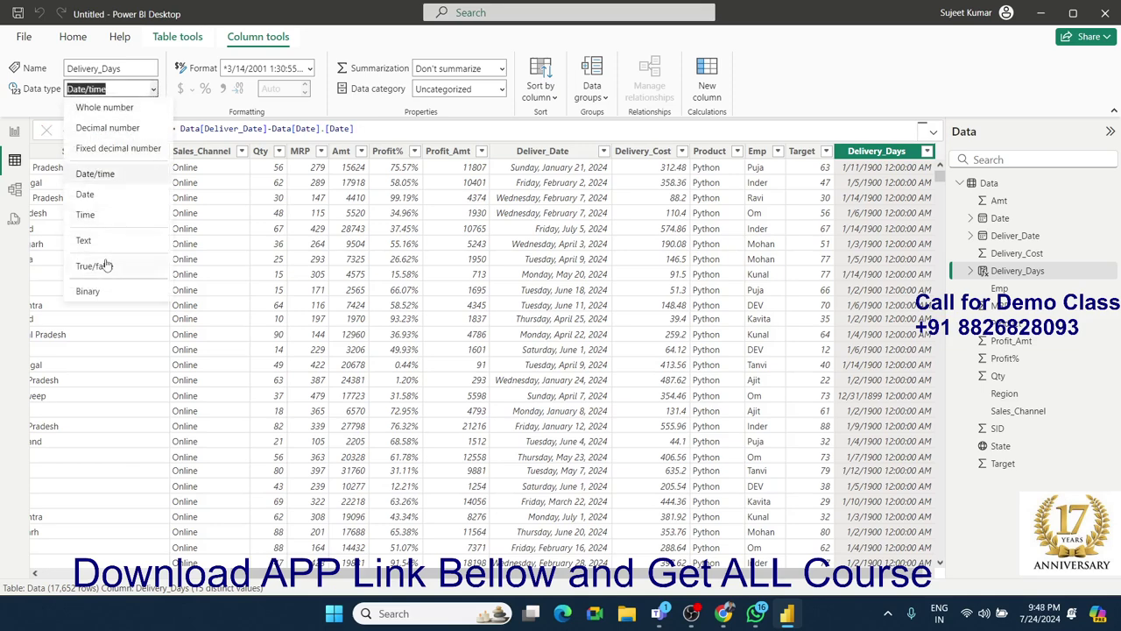
click(109, 108)
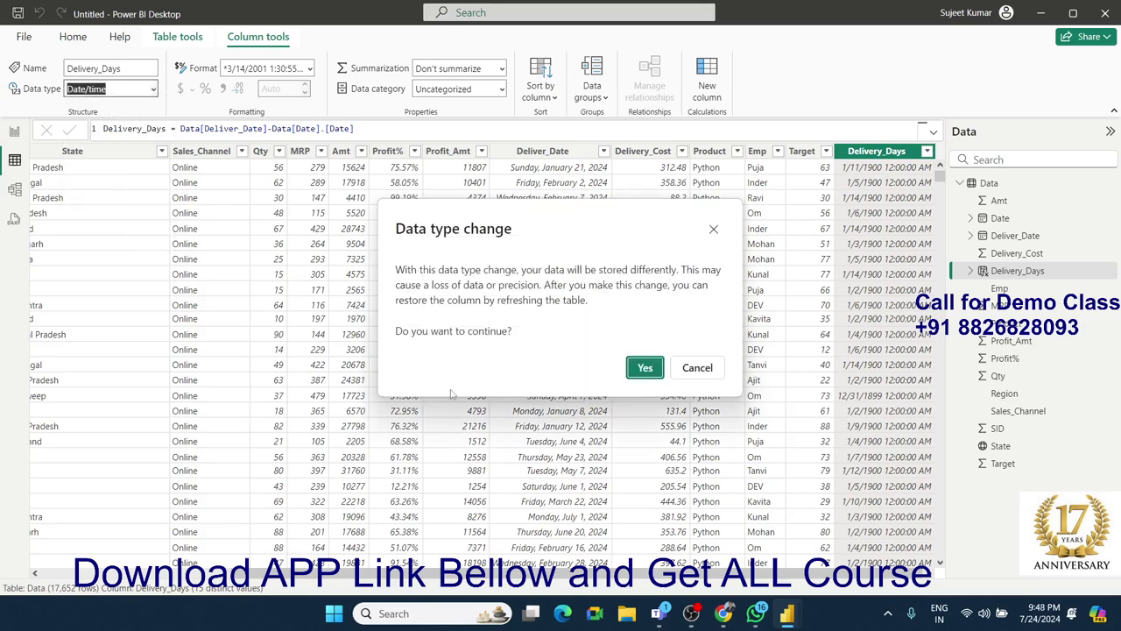
click(645, 368)
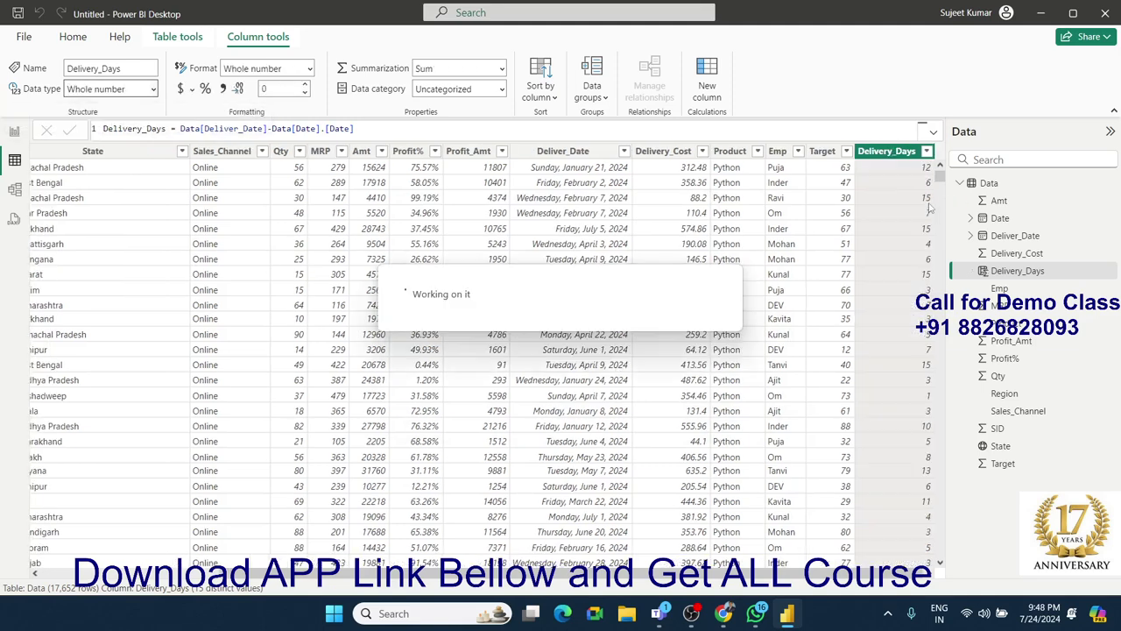
Step: Show the Average of Delivery_Days in the empty card and widen it slightly
click(14, 136)
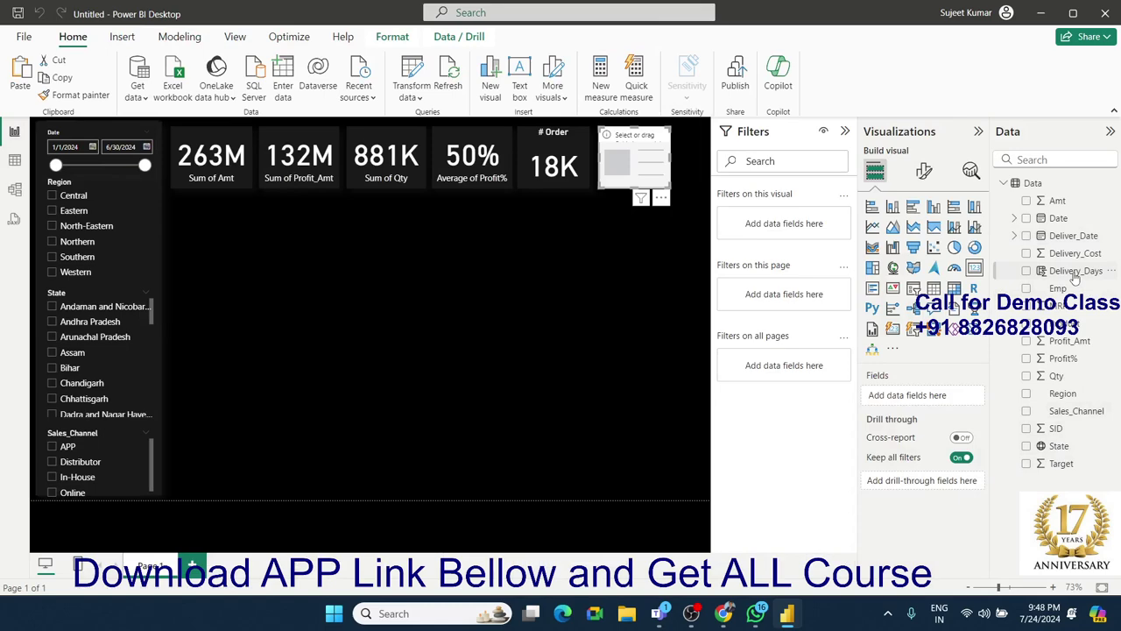
drag(1075, 271, 653, 175)
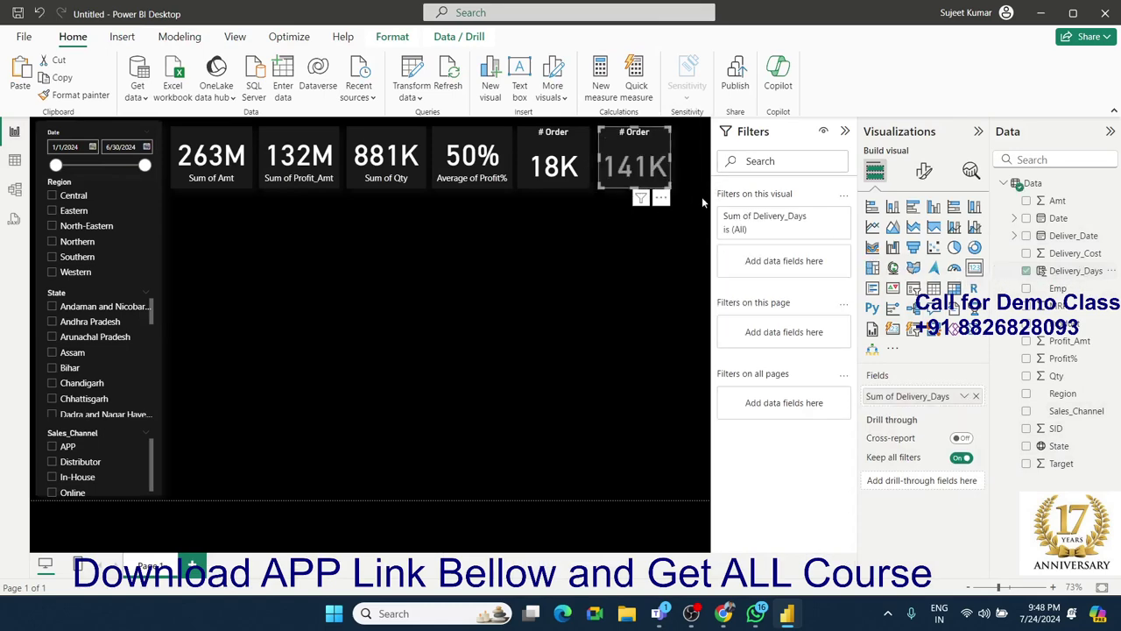
click(964, 396)
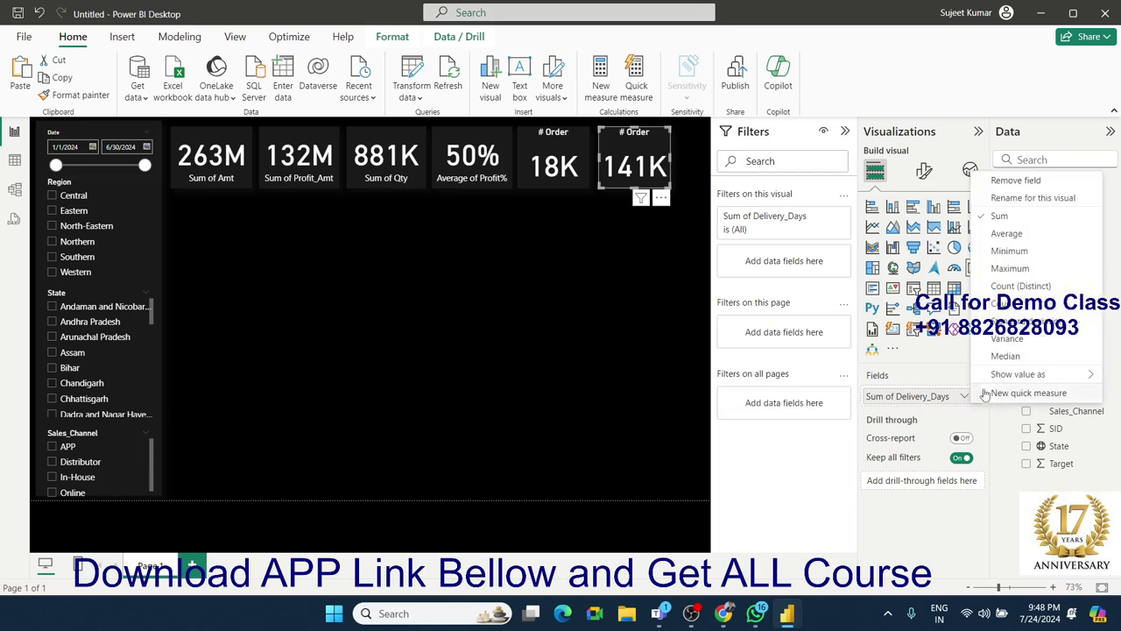
click(1003, 233)
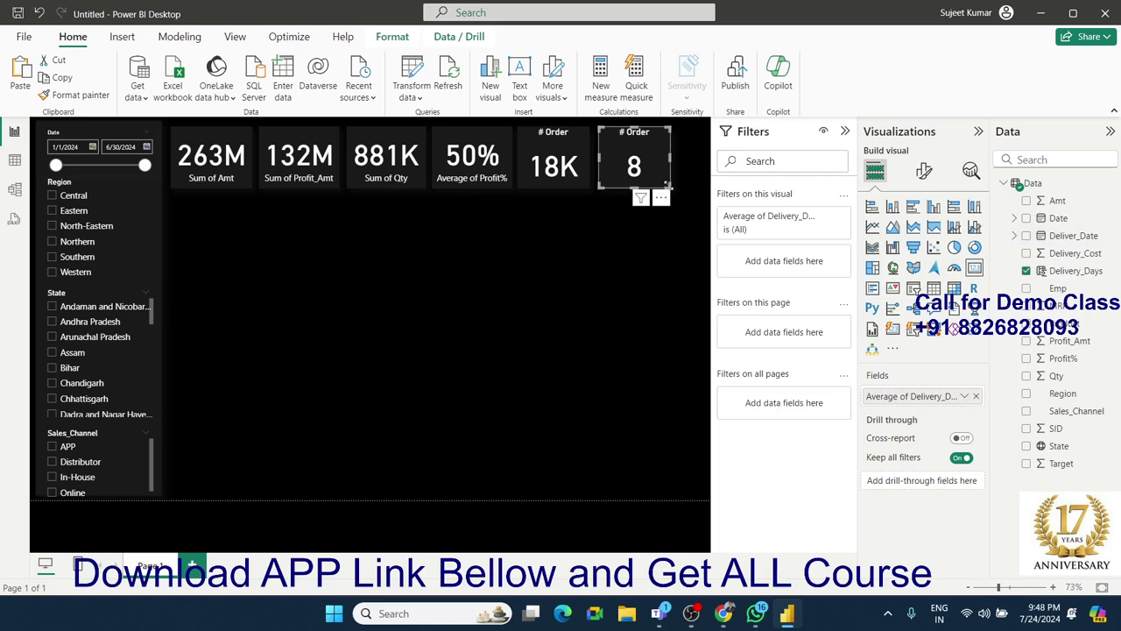
drag(669, 184, 684, 191)
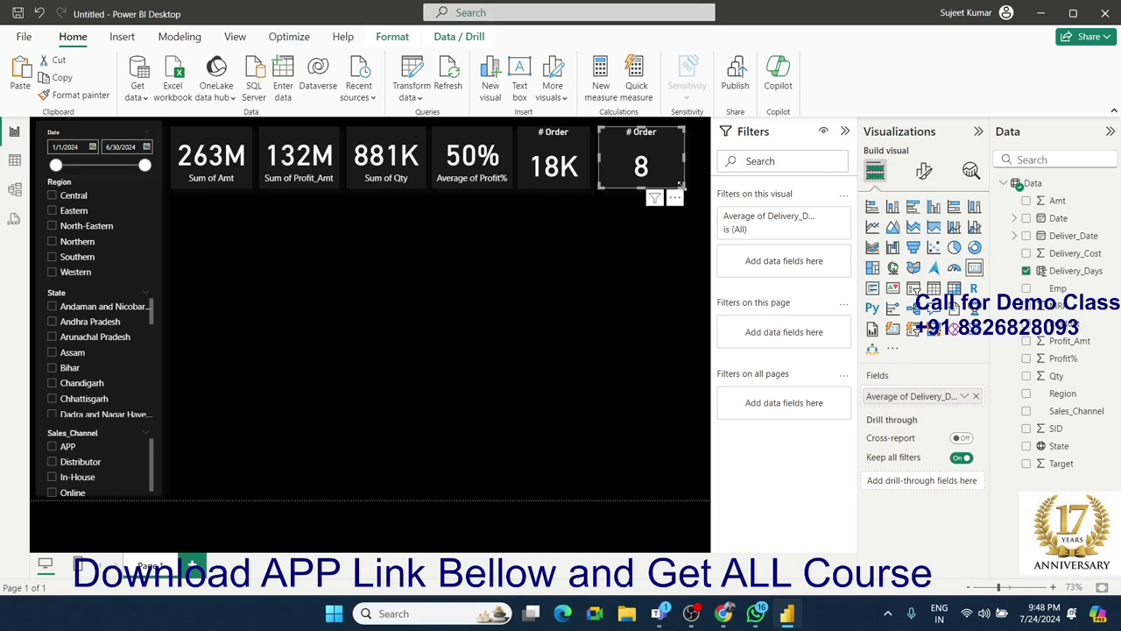
Step: Turn on the card's category label, turn off its title, and widen it to fit
click(924, 170)
click(971, 303)
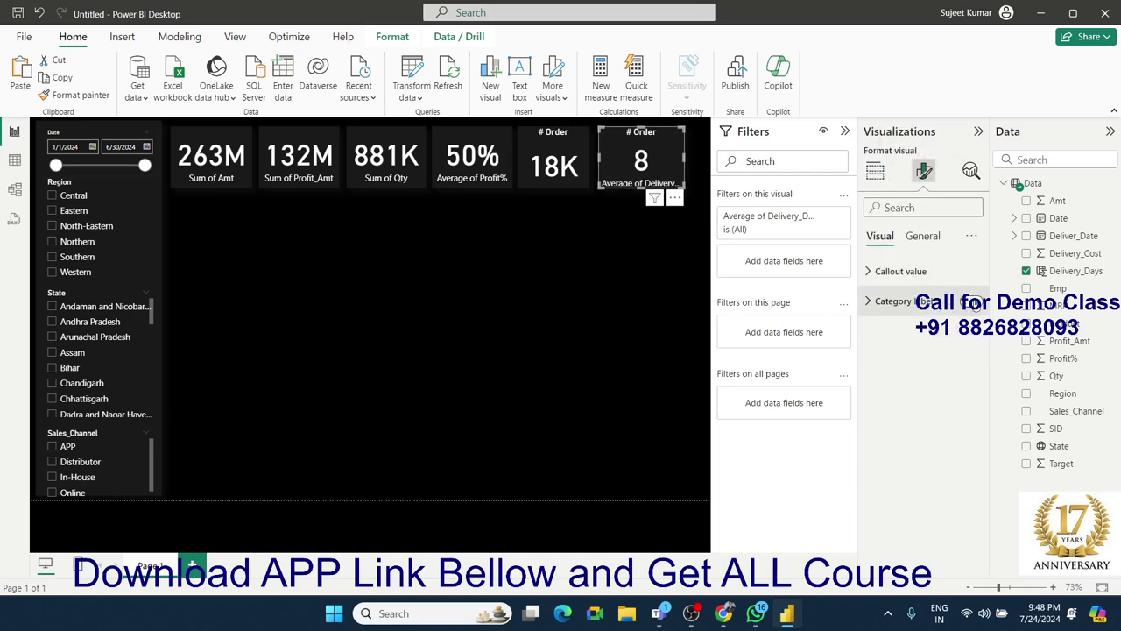
click(921, 236)
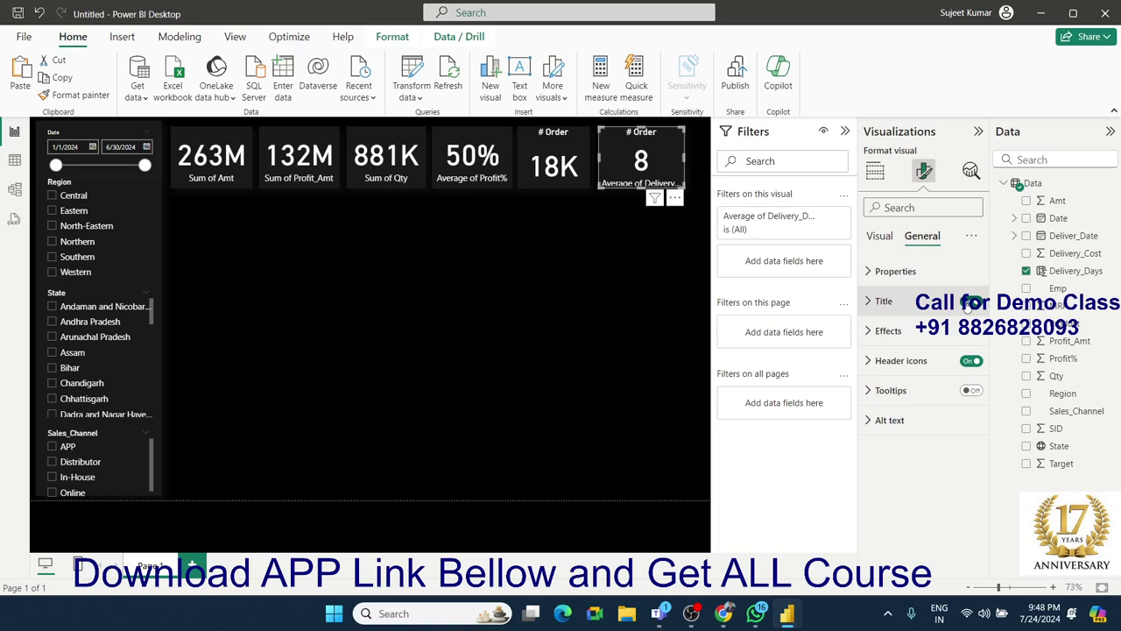
click(970, 304)
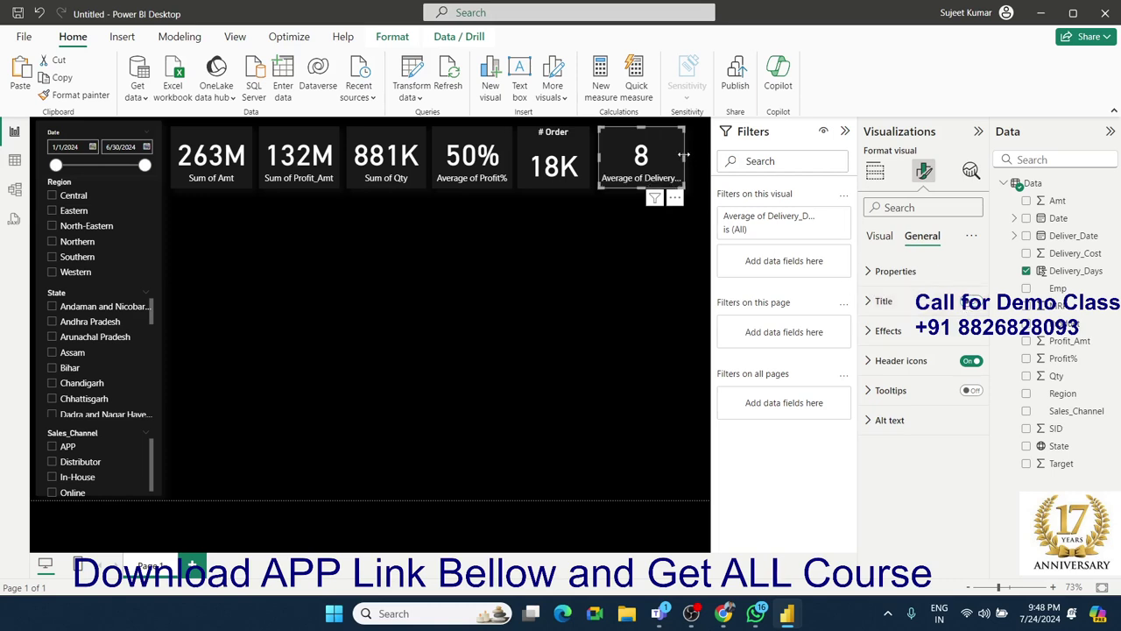
drag(684, 154, 701, 155)
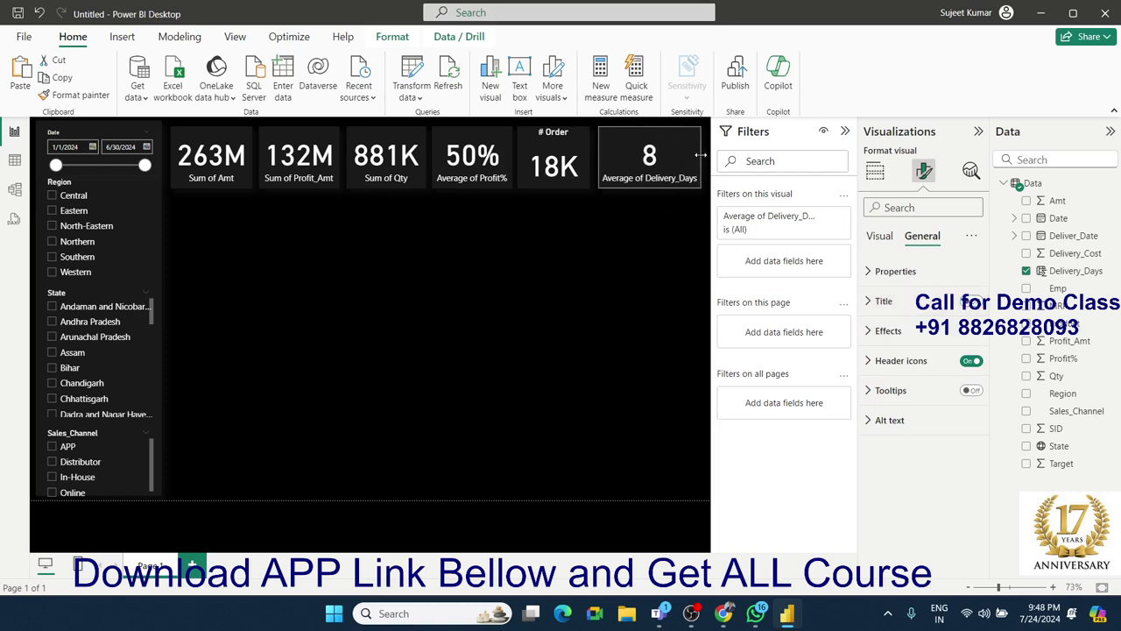
click(561, 248)
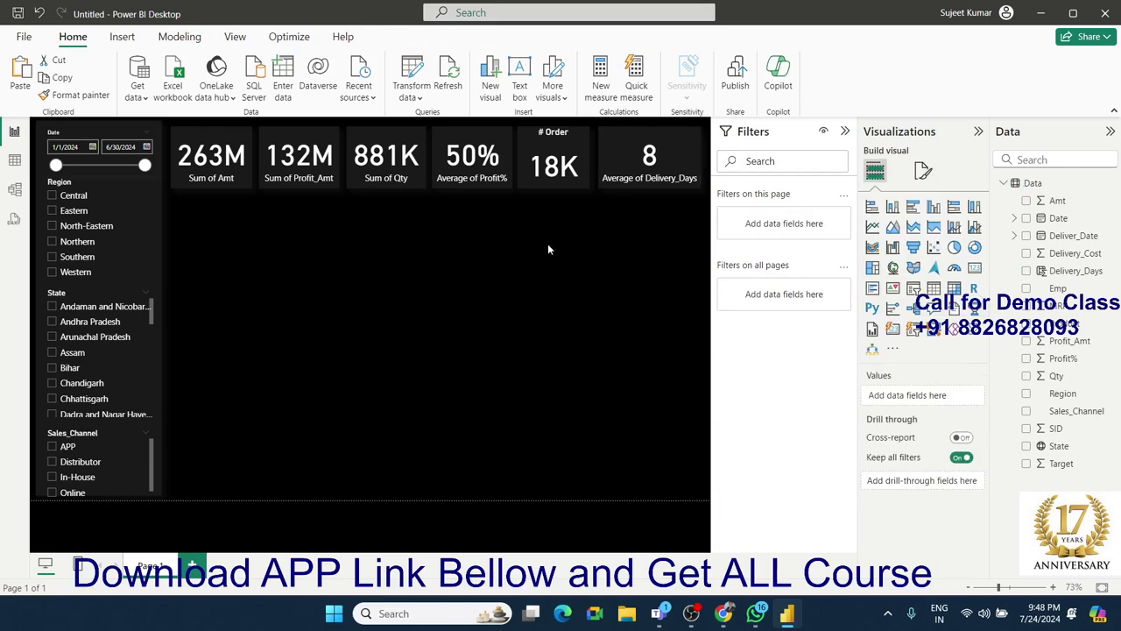
Step: Adjust the Date slicer and check its end-date calendar without changing the date
click(179, 197)
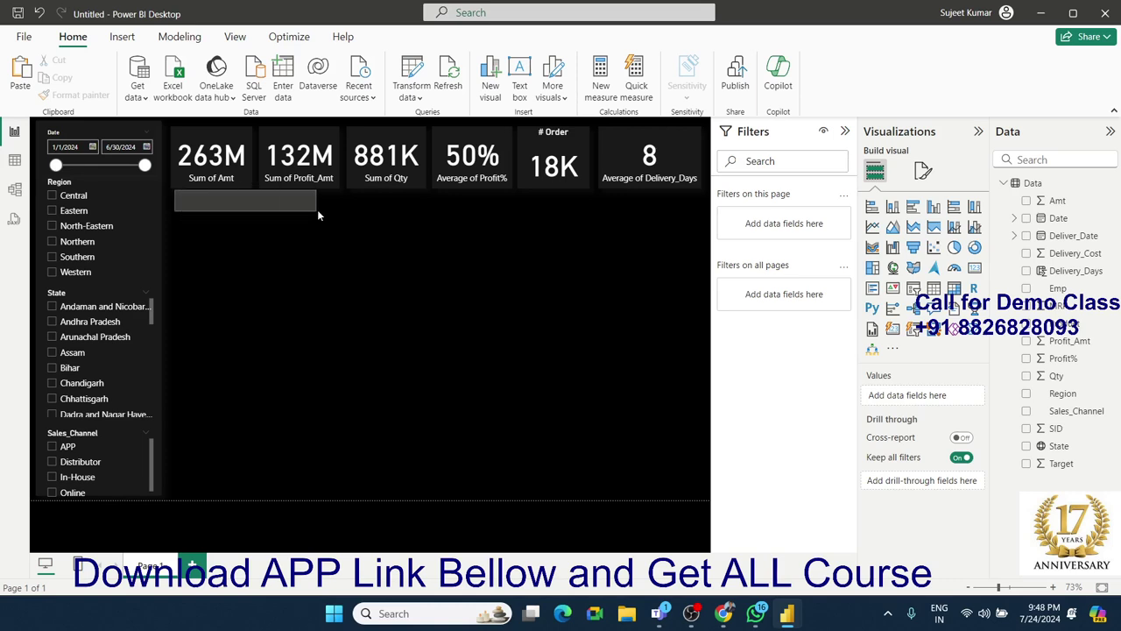
drag(318, 211, 332, 212)
drag(332, 210, 334, 211)
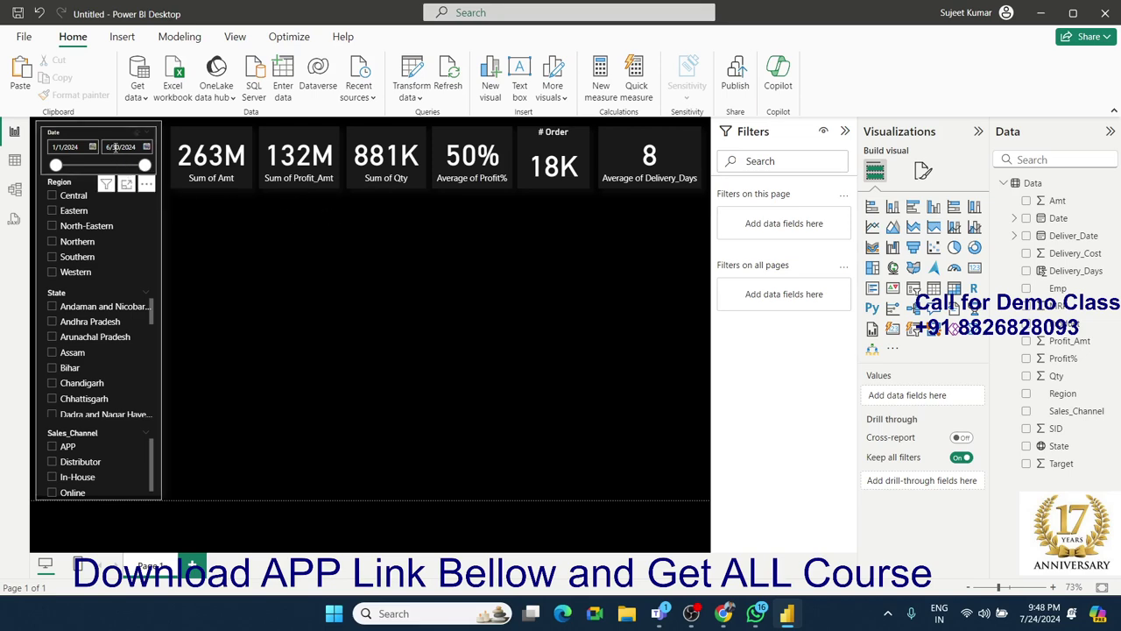
click(146, 146)
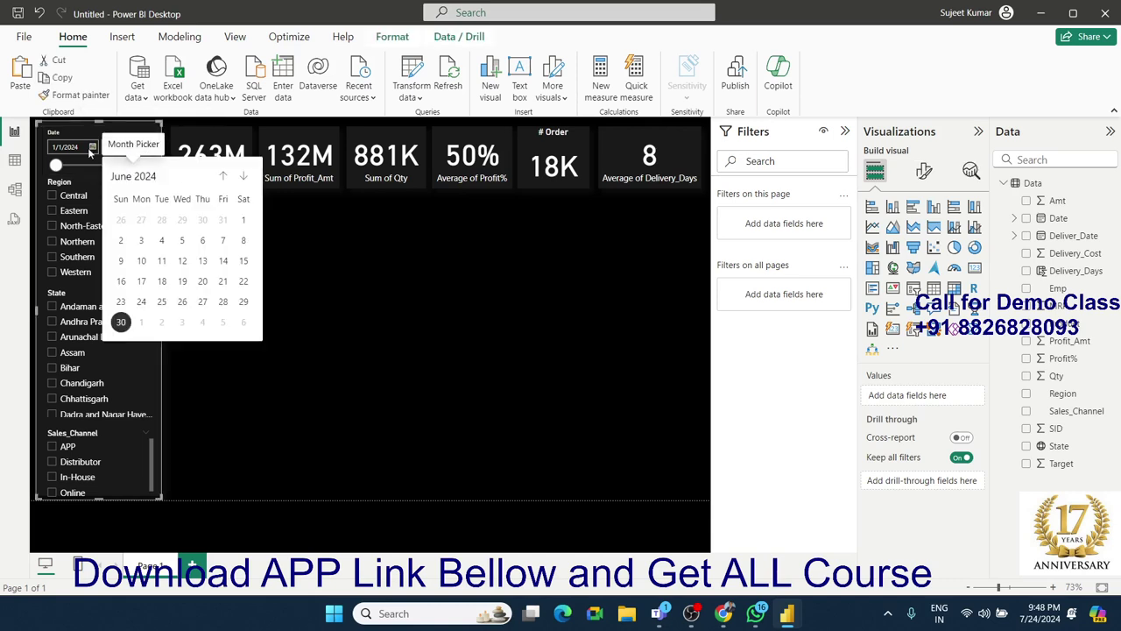
click(408, 278)
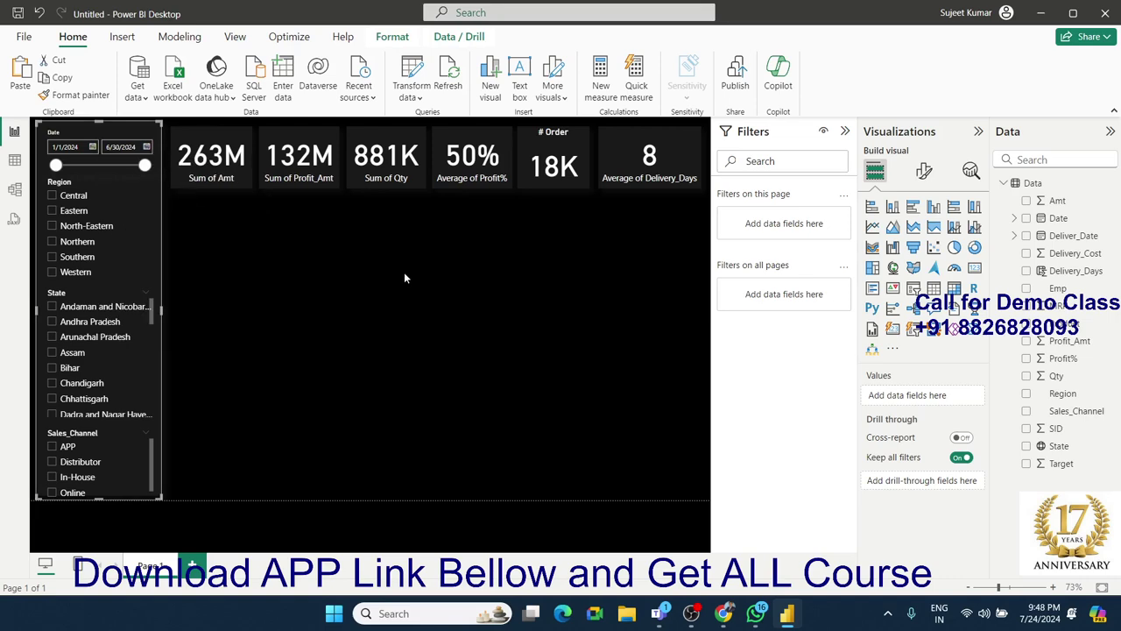
click(404, 272)
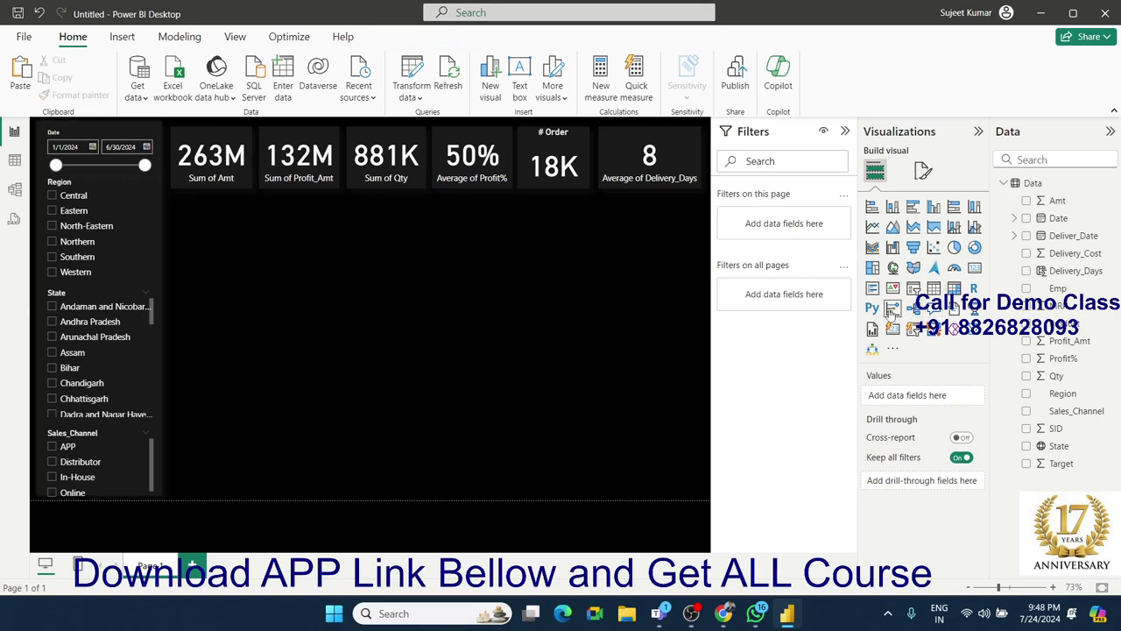
Step: Add a trial line chart, resize and move it, then delete it
click(873, 227)
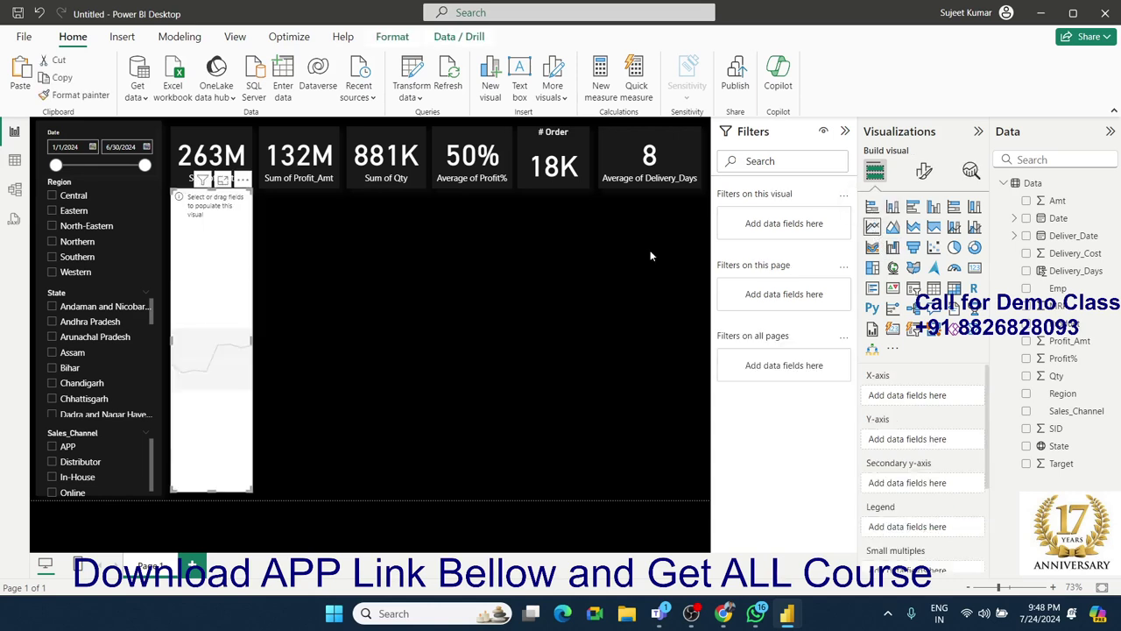
drag(252, 488, 428, 228)
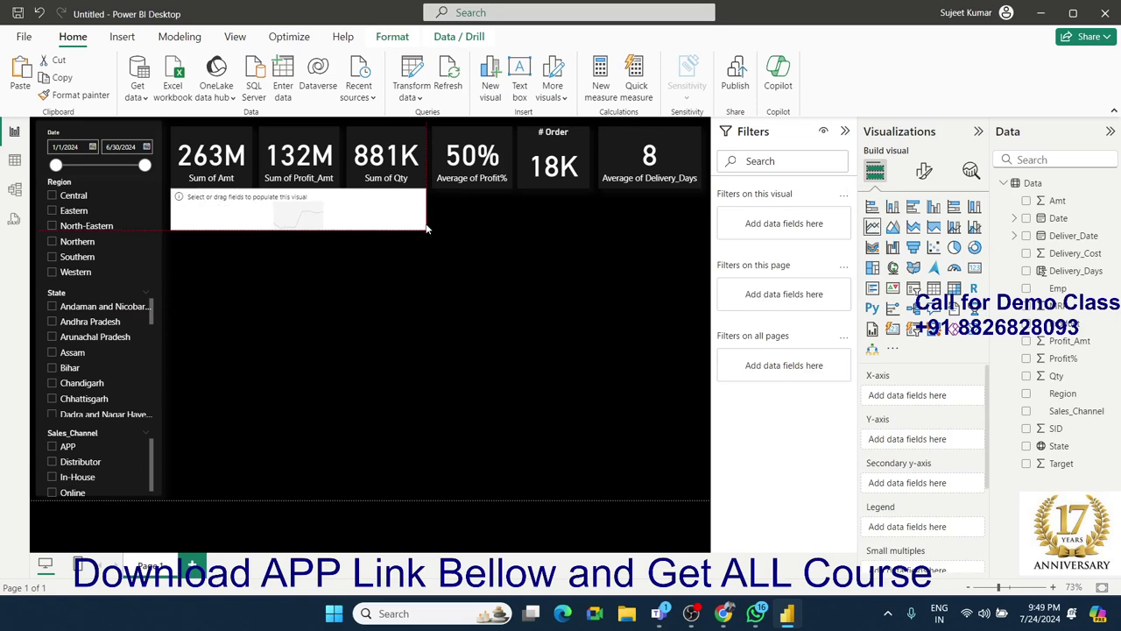
drag(407, 224, 413, 288)
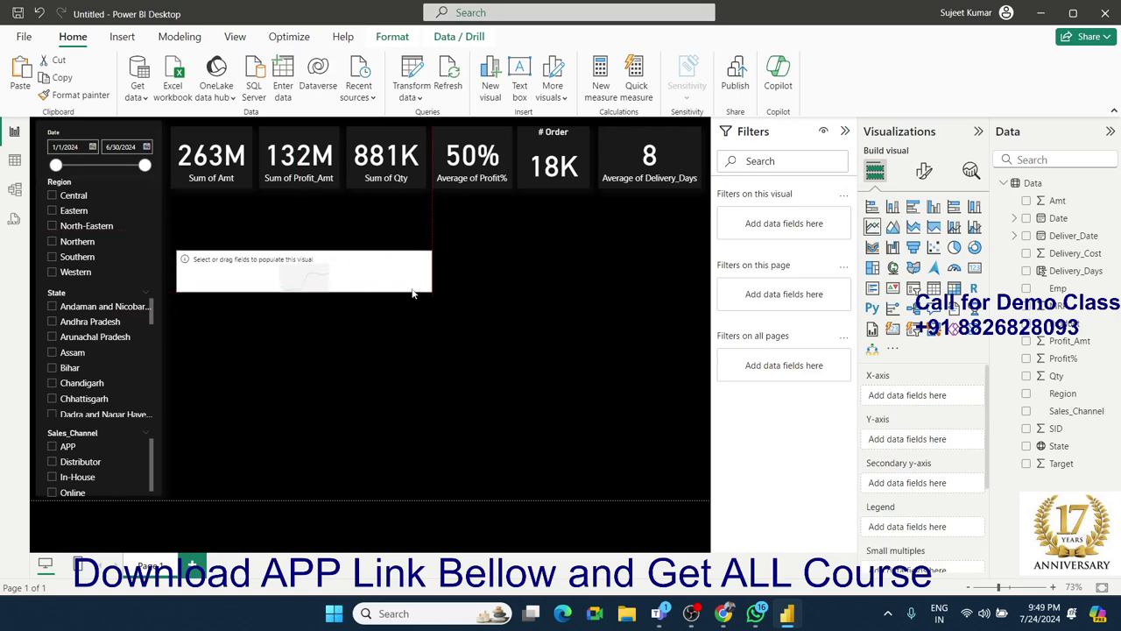
key(Delete)
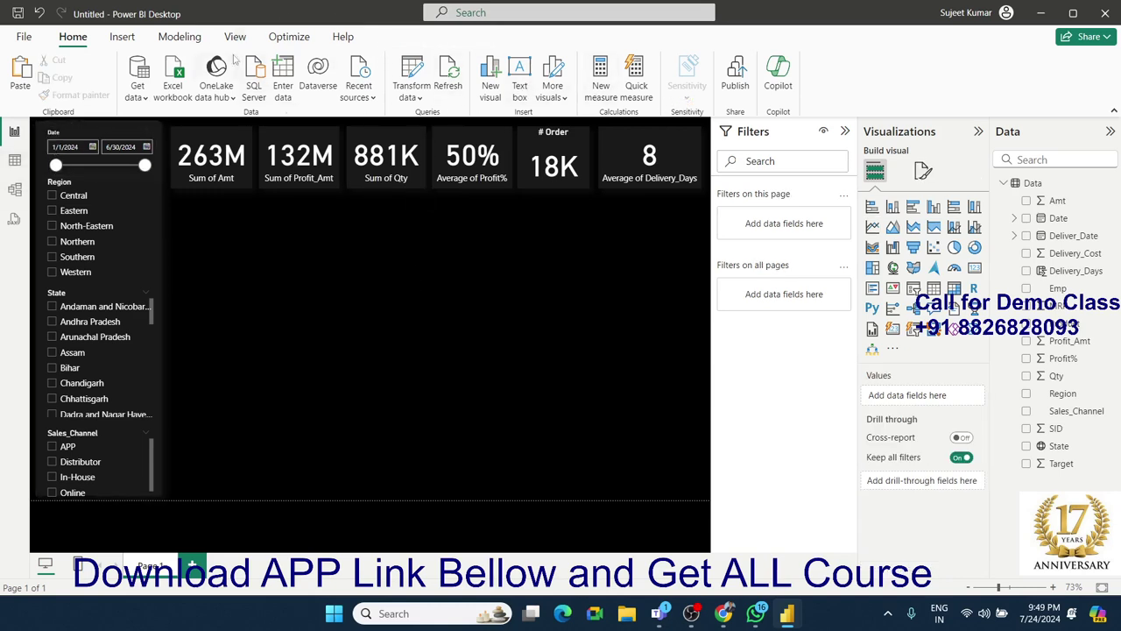
click(122, 36)
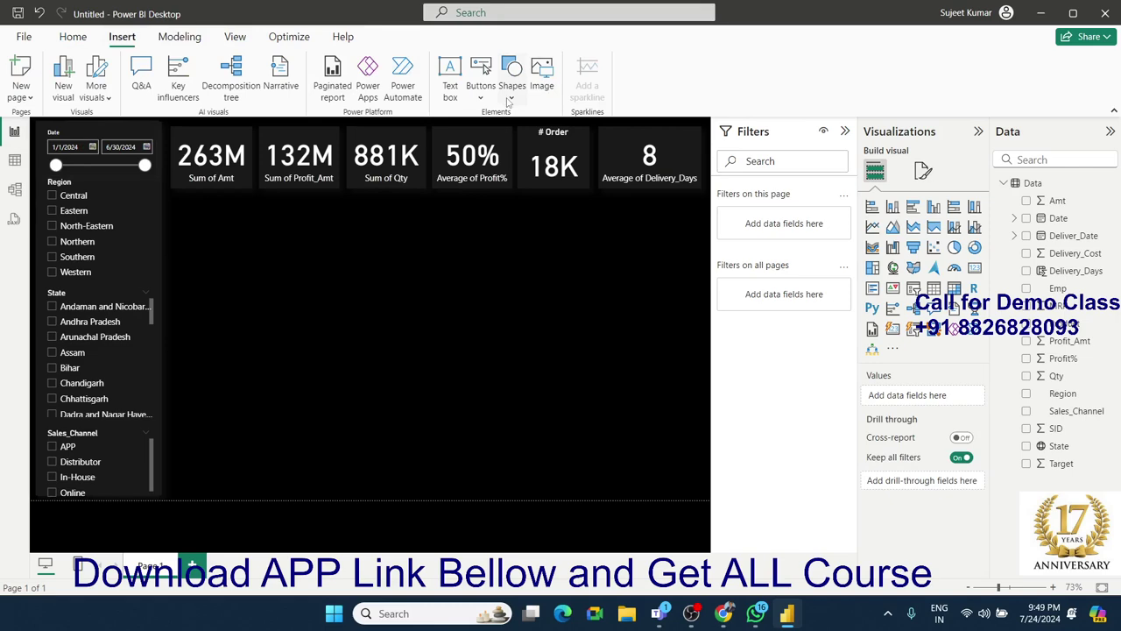
Step: Insert a rectangle and stretch it into a full-width bar below the KPI cards
click(512, 77)
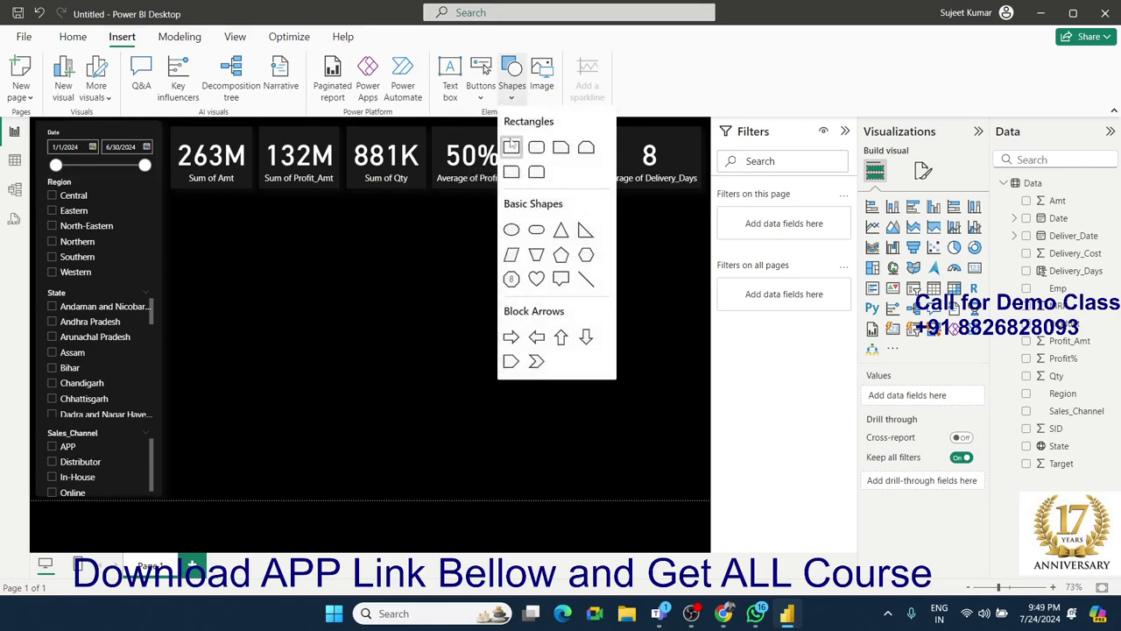
click(512, 149)
drag(249, 489, 692, 232)
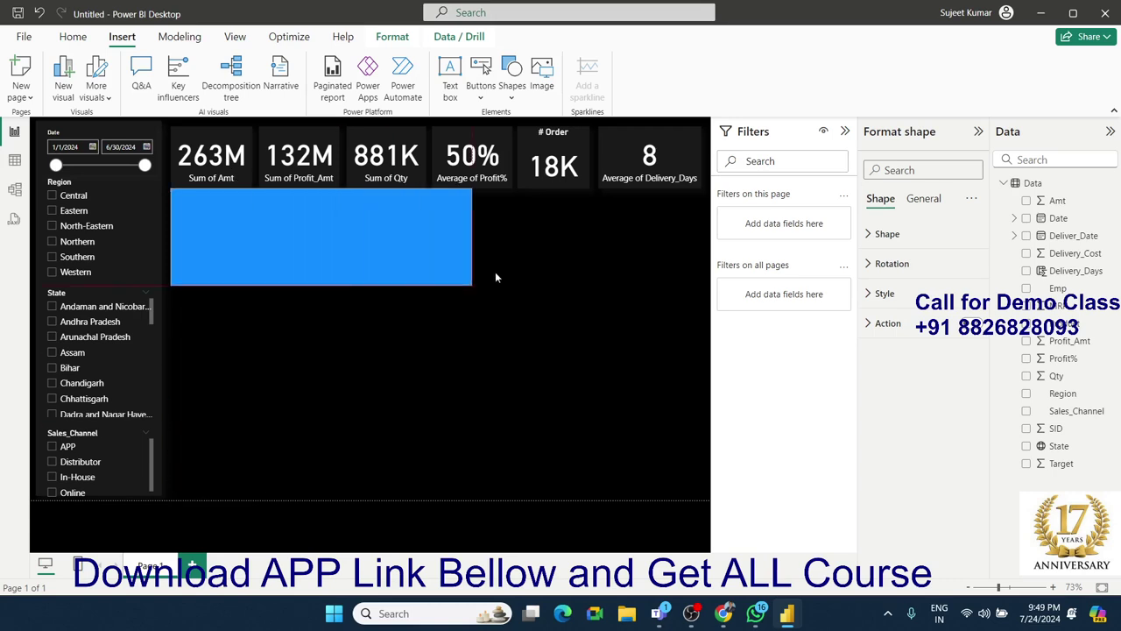
drag(703, 226, 705, 220)
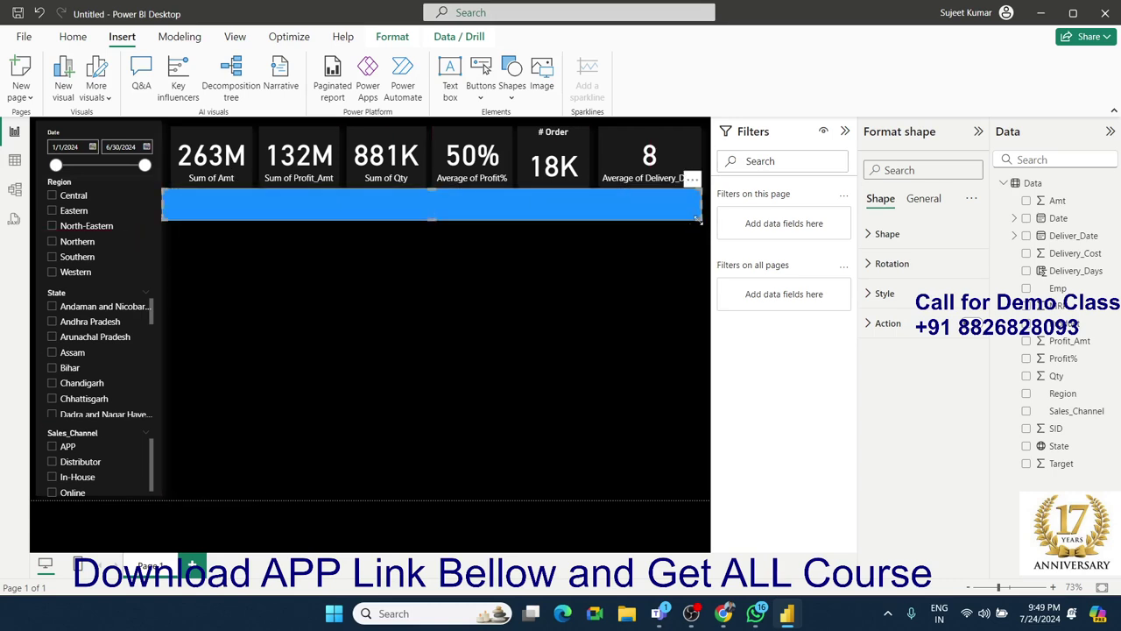
drag(701, 219, 711, 220)
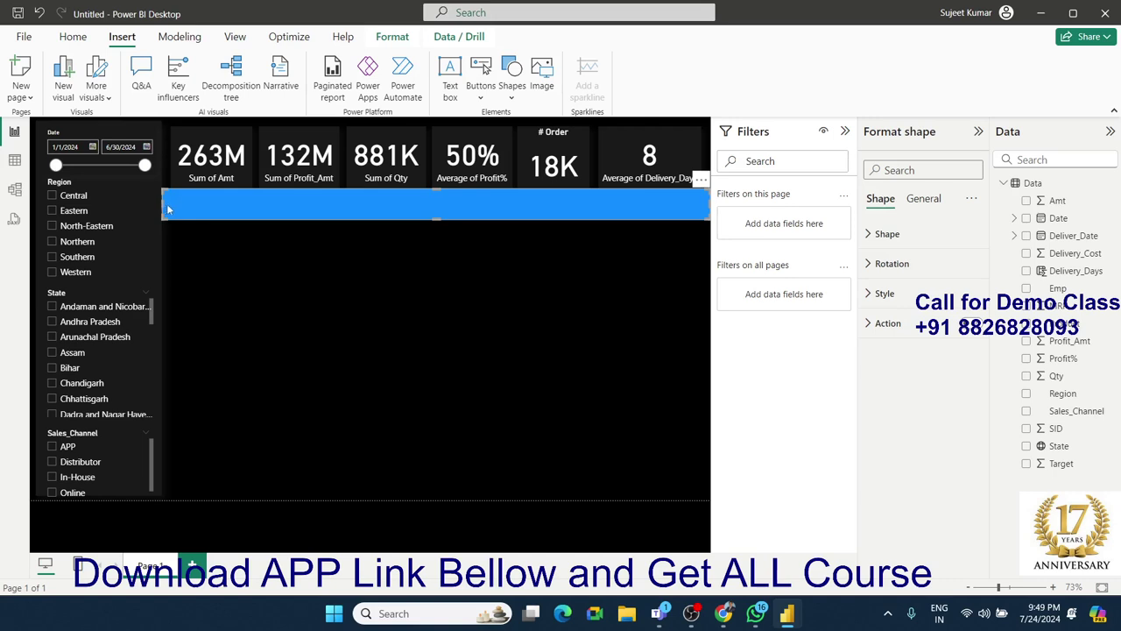
drag(169, 208, 178, 209)
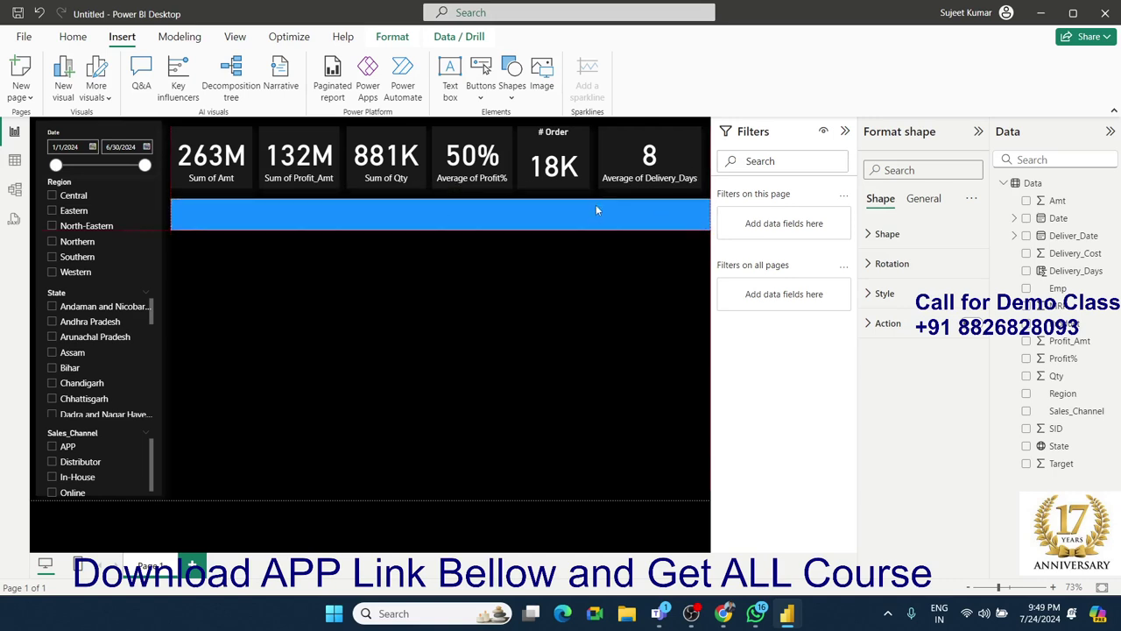
key(Down)
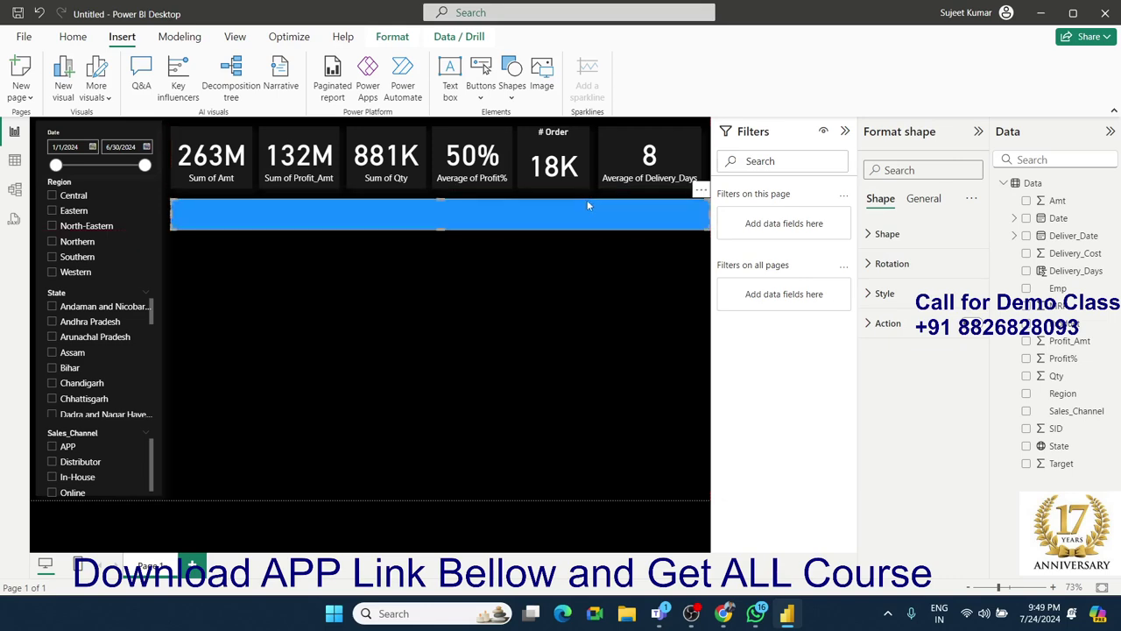
Step: Fill the rectangle with the near-black colour
click(883, 294)
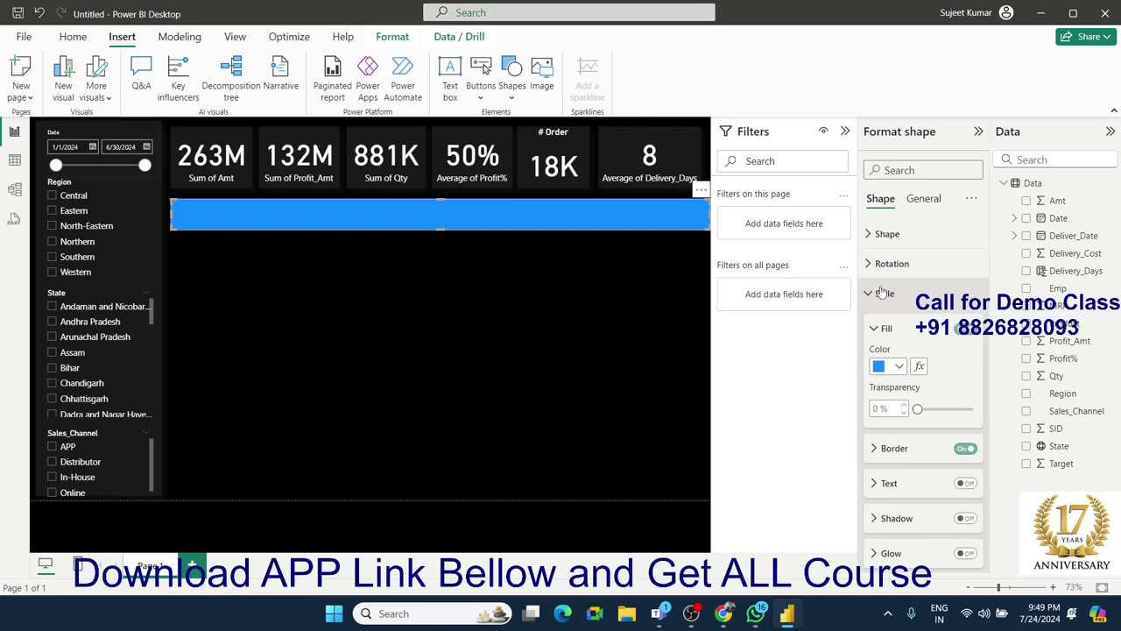
click(889, 367)
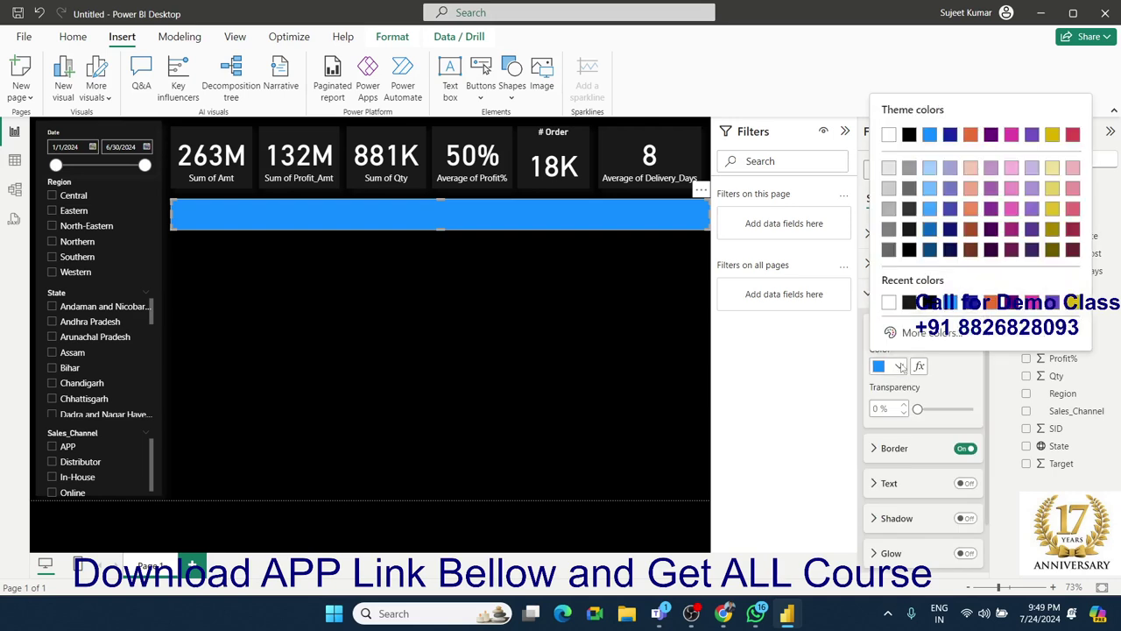
click(910, 231)
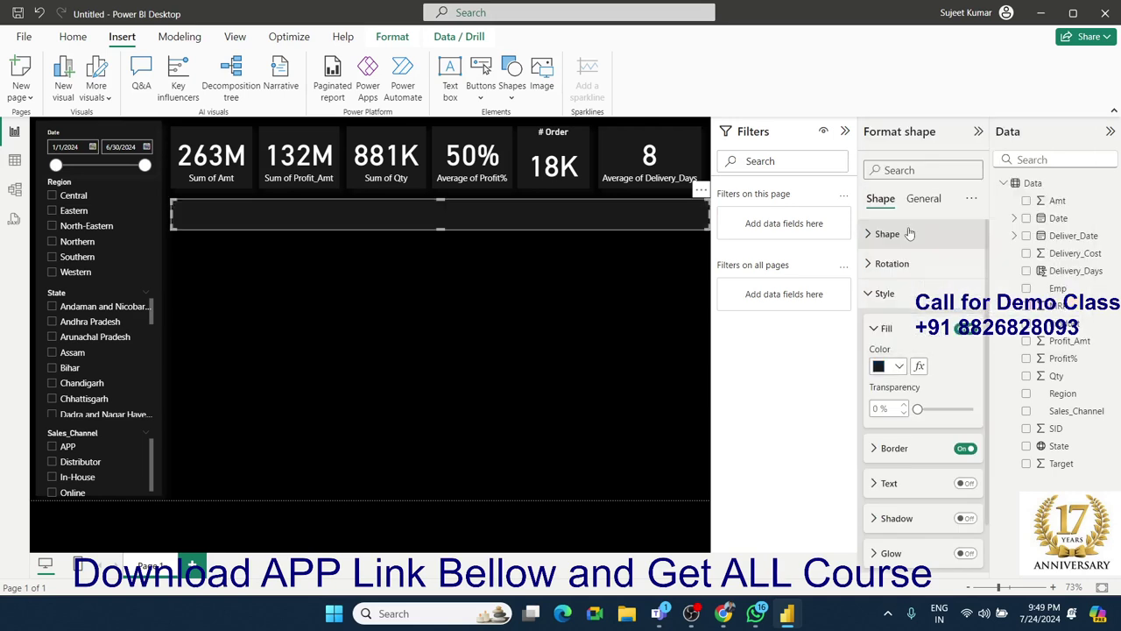
click(508, 310)
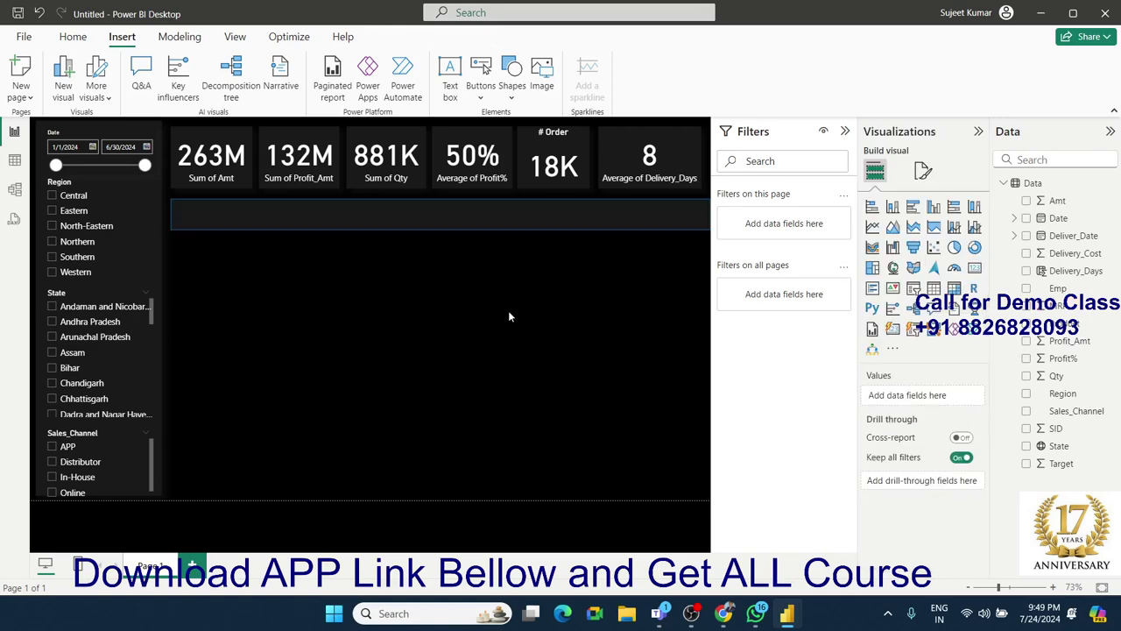
Step: Switch off the dark strip's border, leaving its glow off
click(491, 221)
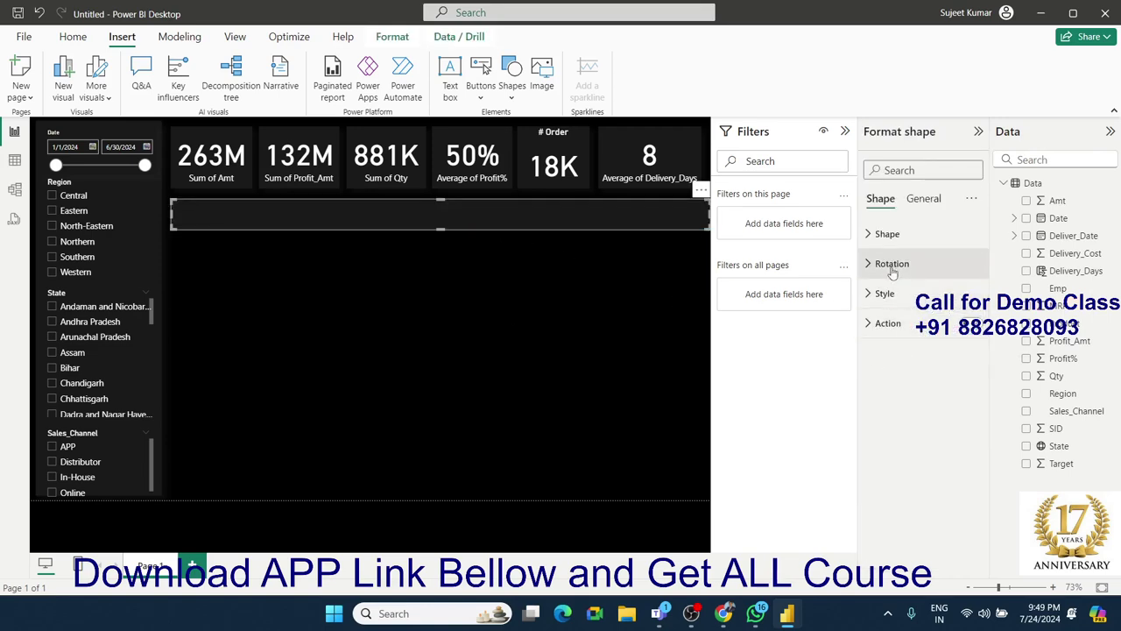
click(883, 293)
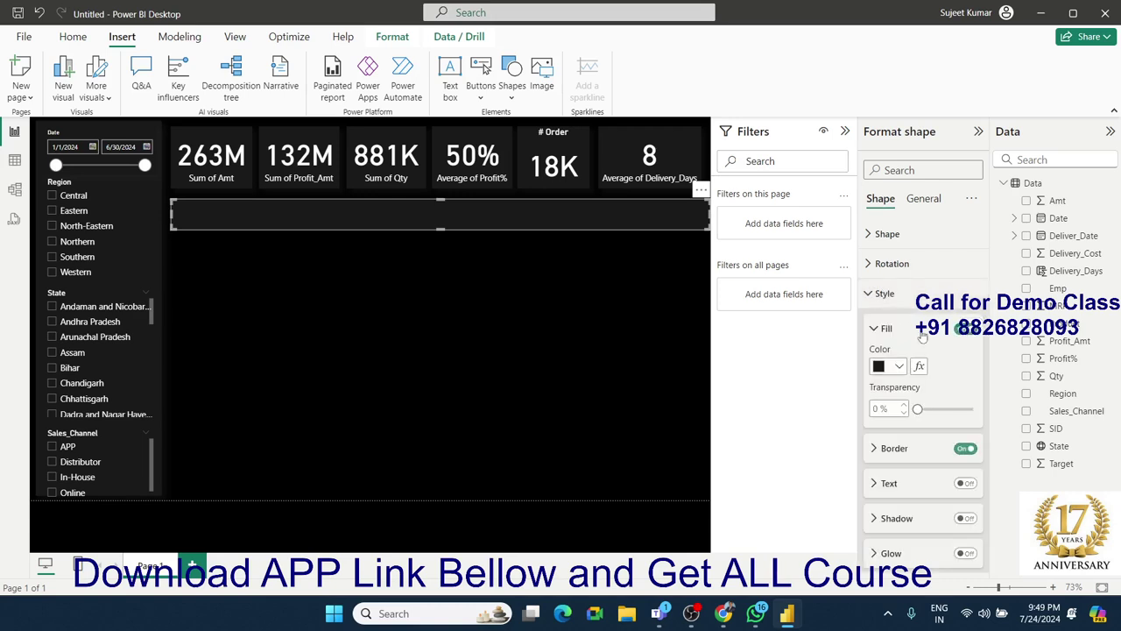
click(965, 448)
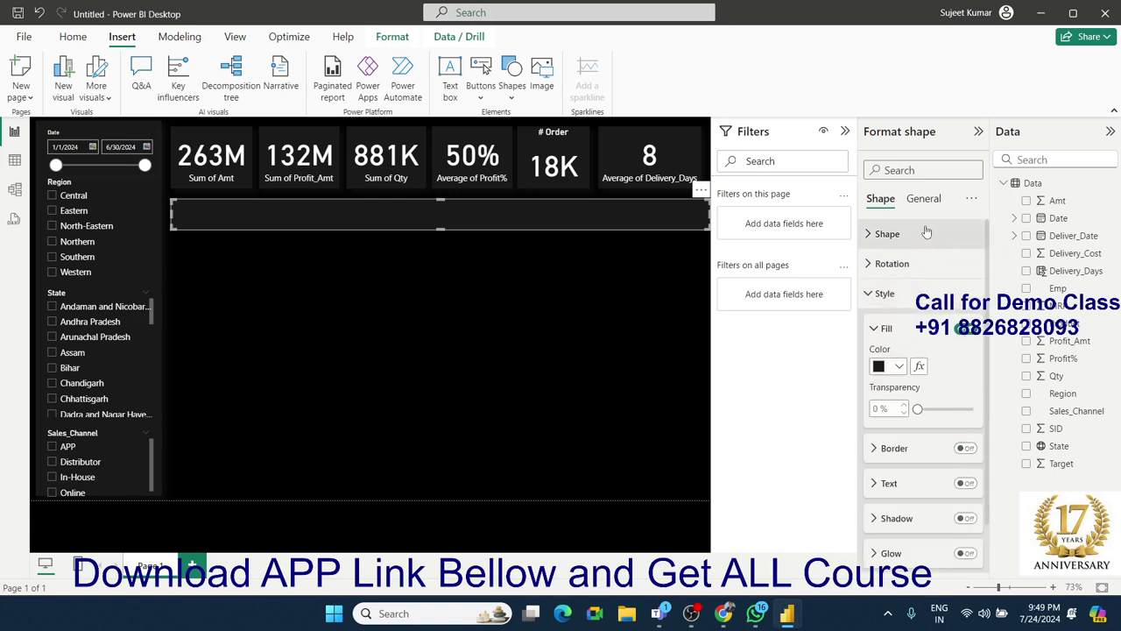
click(967, 554)
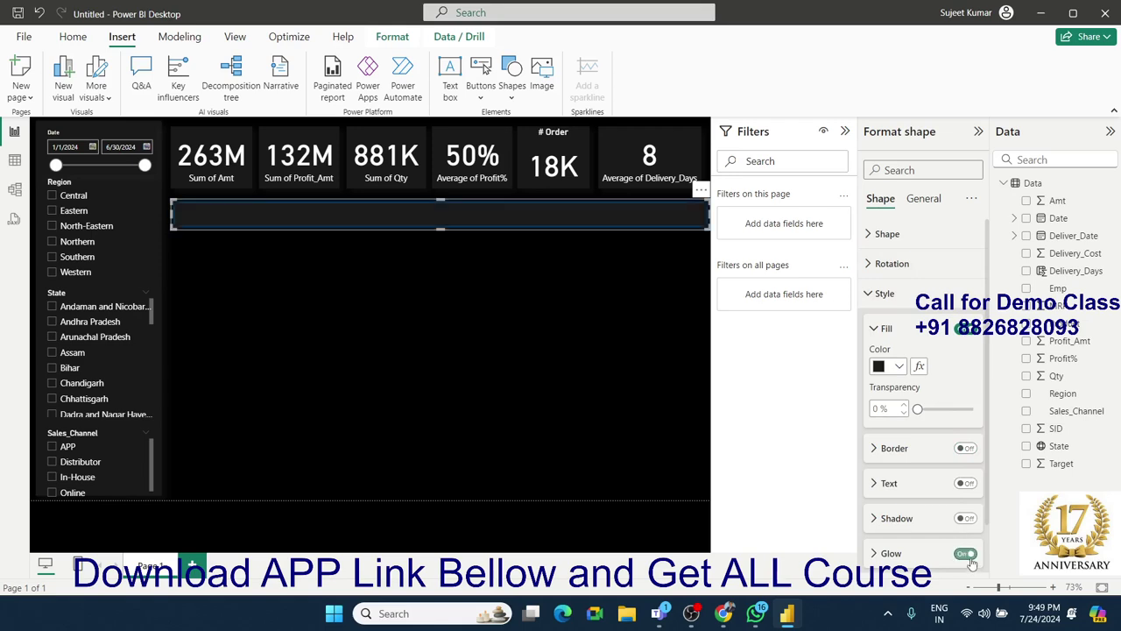
click(960, 555)
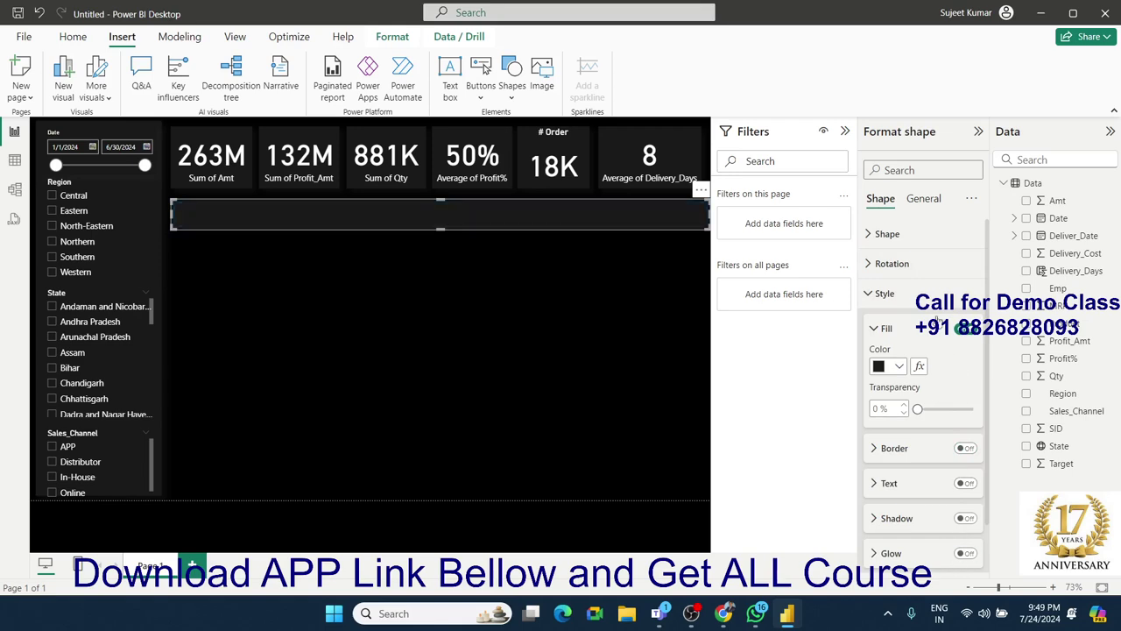
click(925, 199)
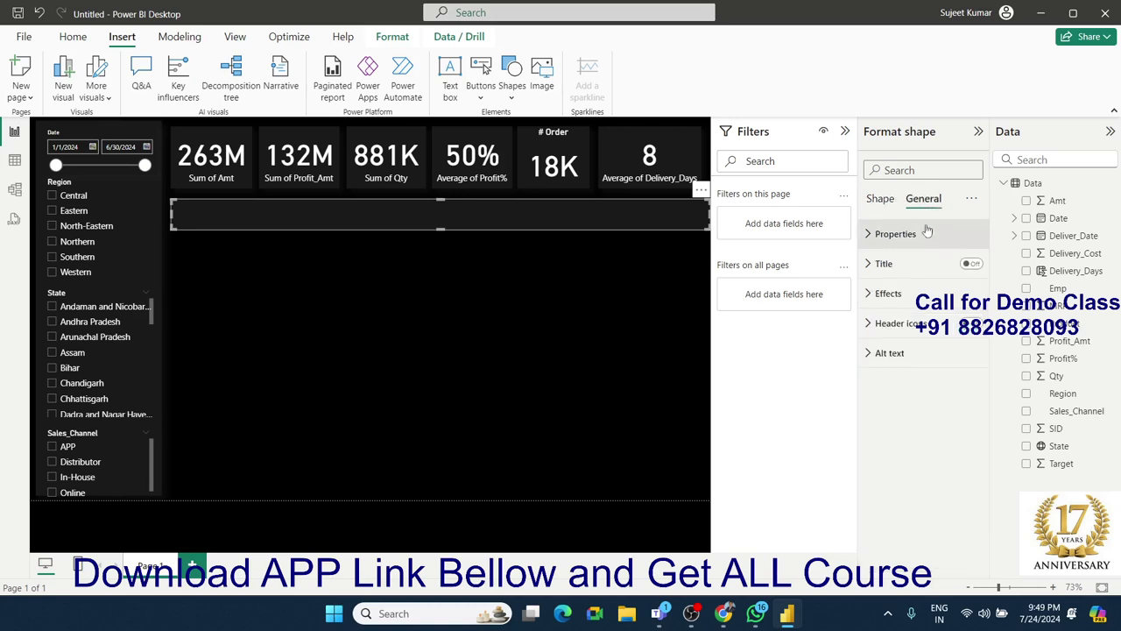
click(909, 293)
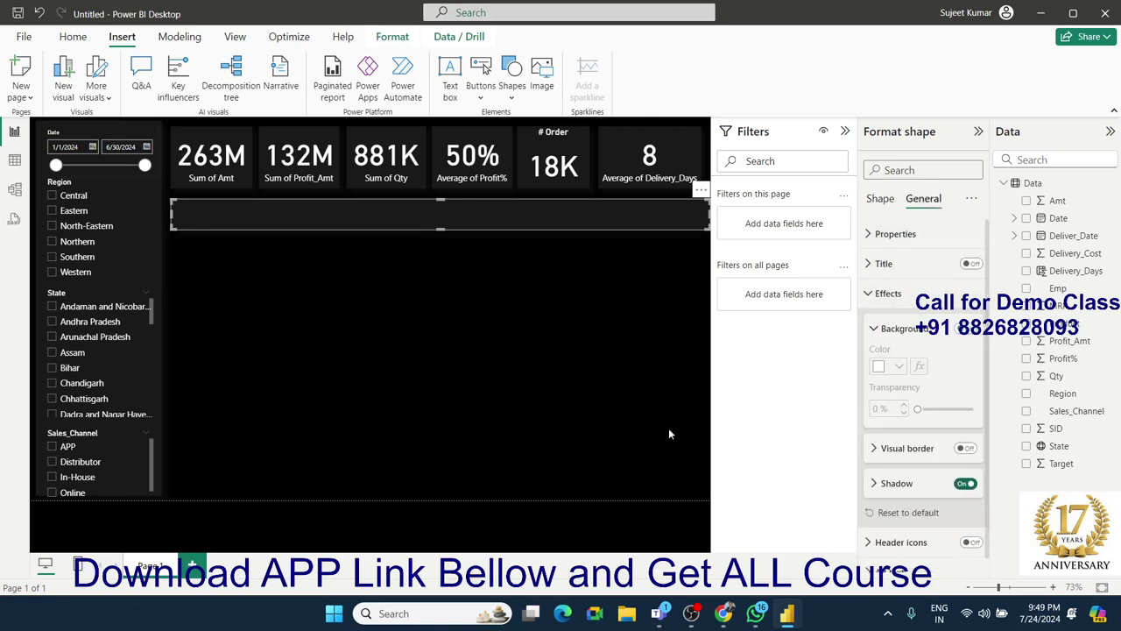
click(560, 393)
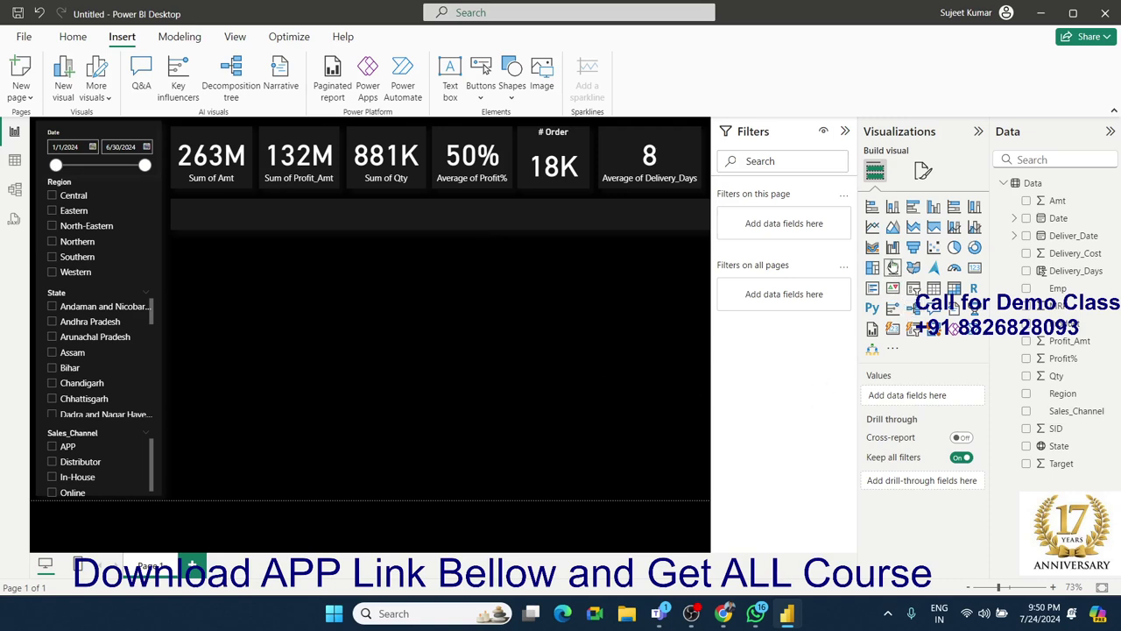
Step: Add a wide, short line chart of Sum of Qty by plain Date inside the dark strip
click(872, 227)
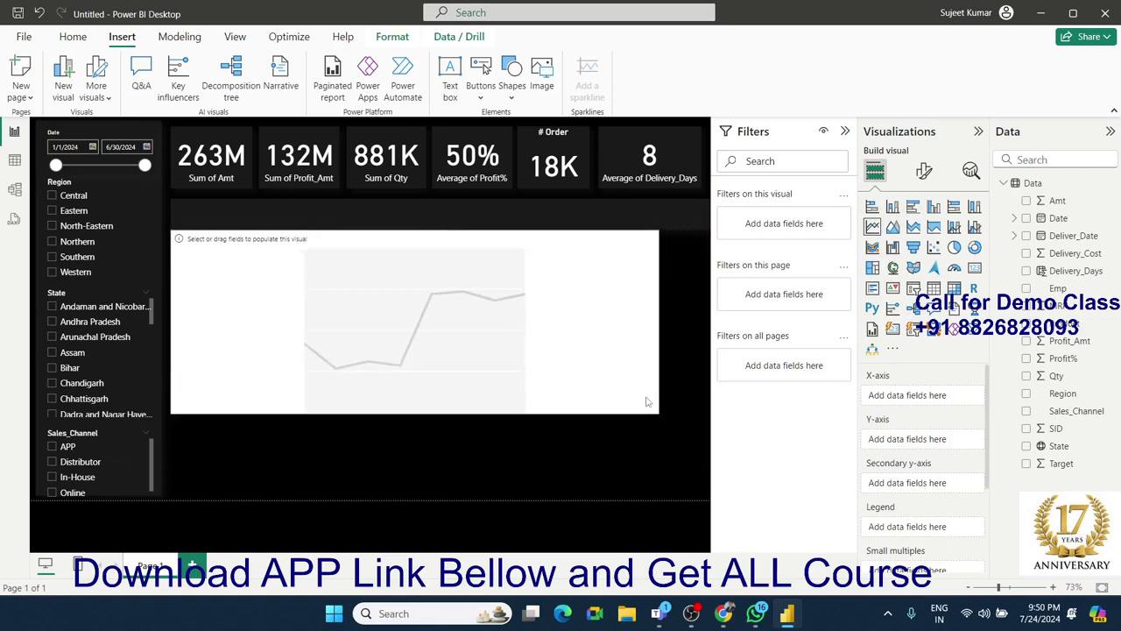
drag(706, 481, 565, 293)
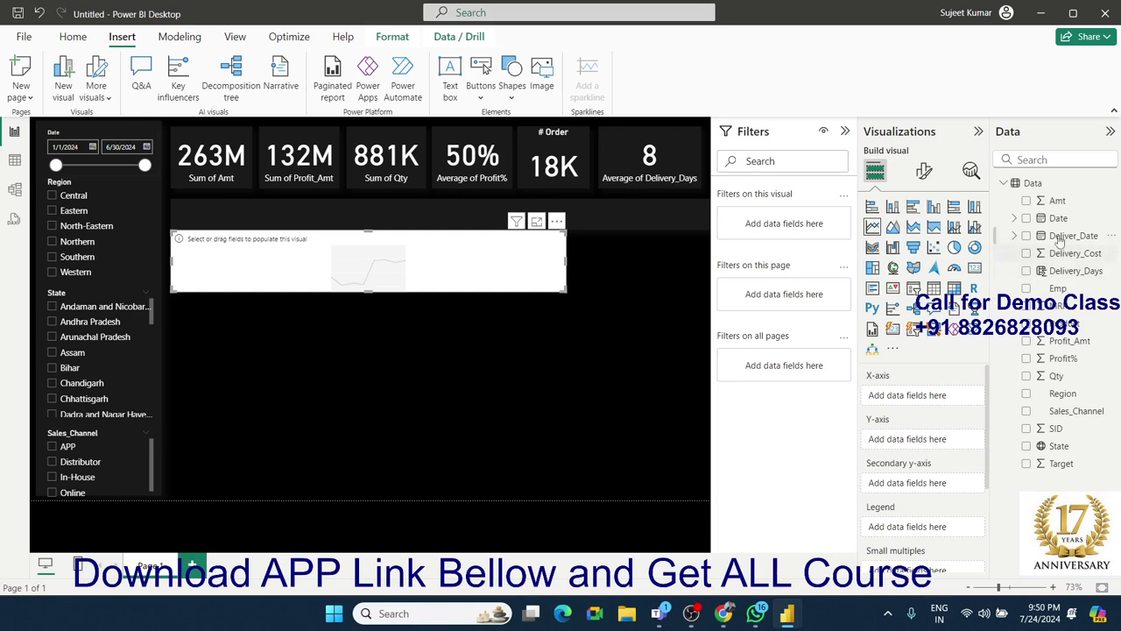
mouse_move(1059, 219)
mouse_down()
mouse_move(1040, 355)
mouse_move(925, 400)
mouse_up()
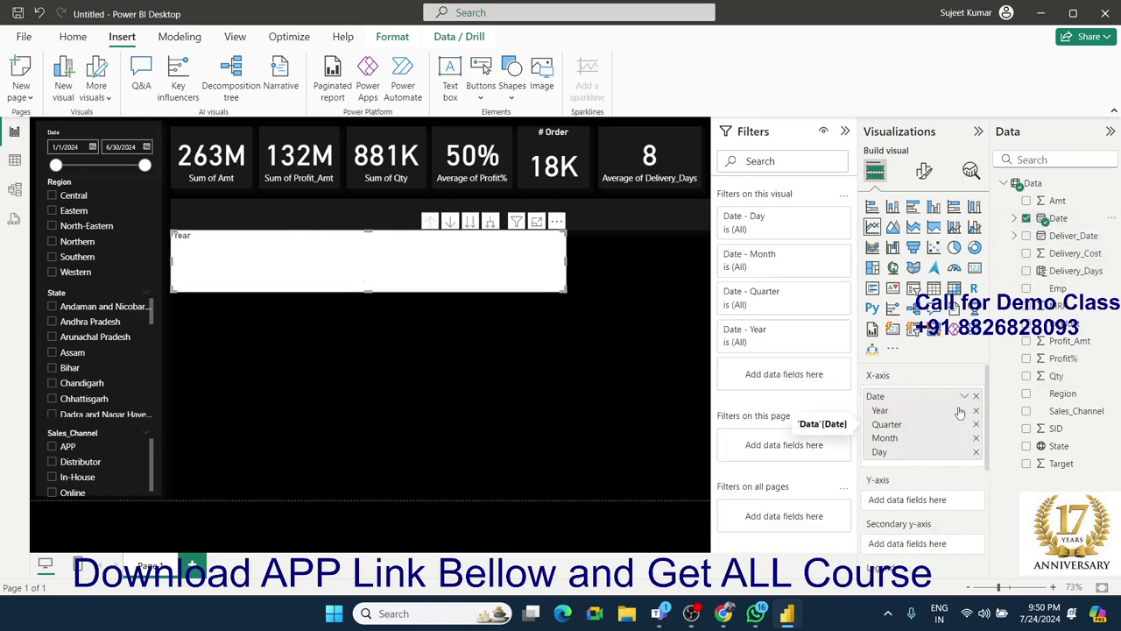
click(964, 397)
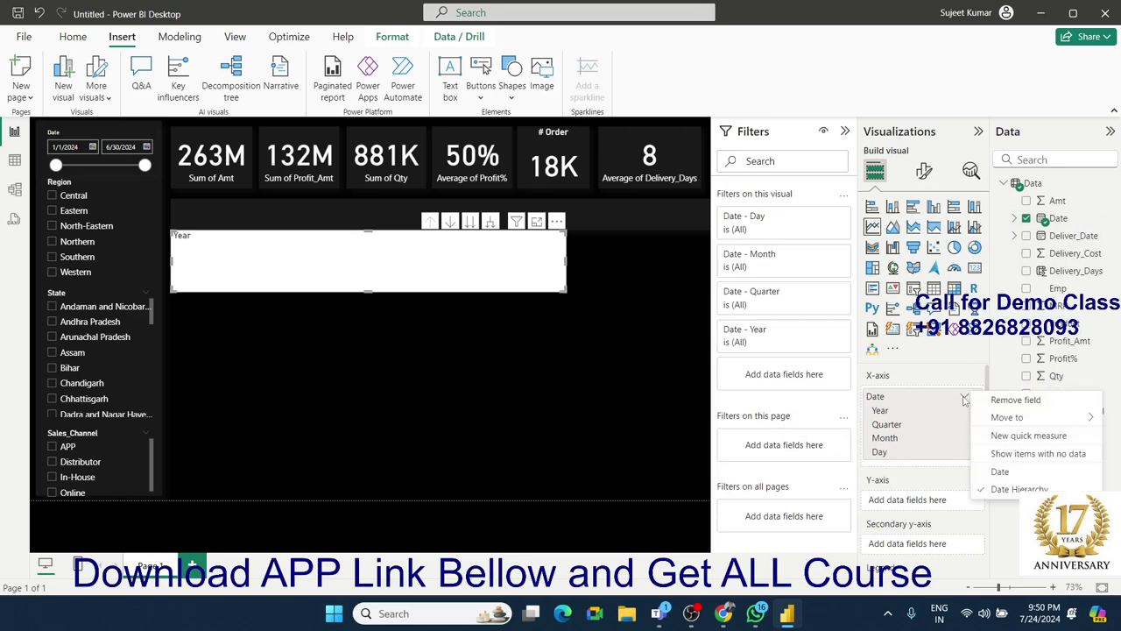
click(1000, 471)
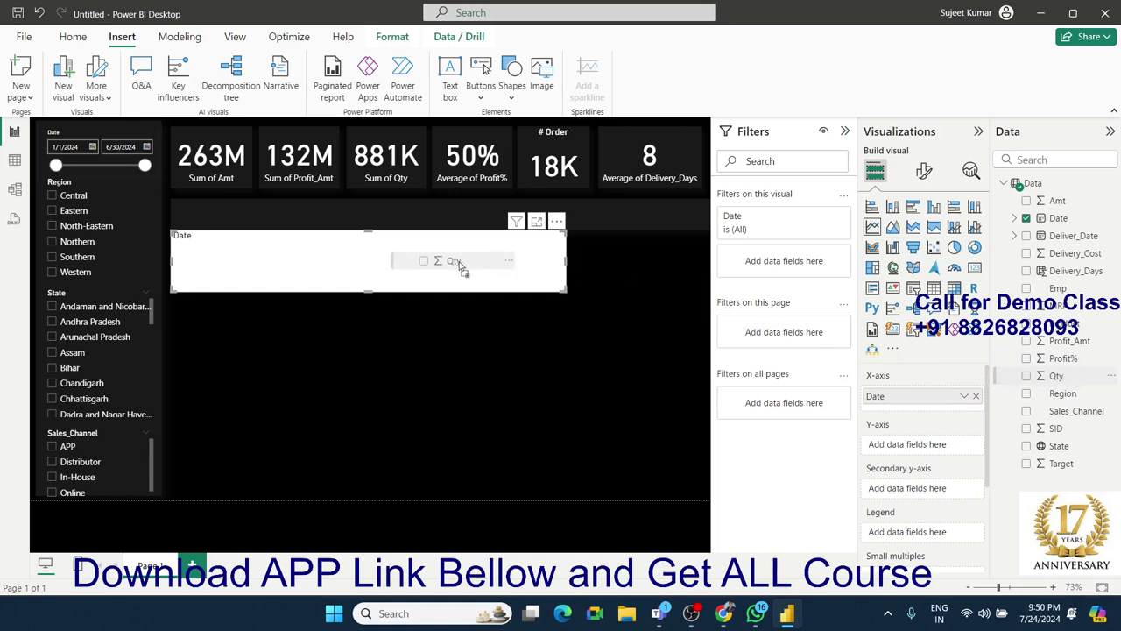
drag(1057, 376, 430, 261)
drag(568, 291, 576, 285)
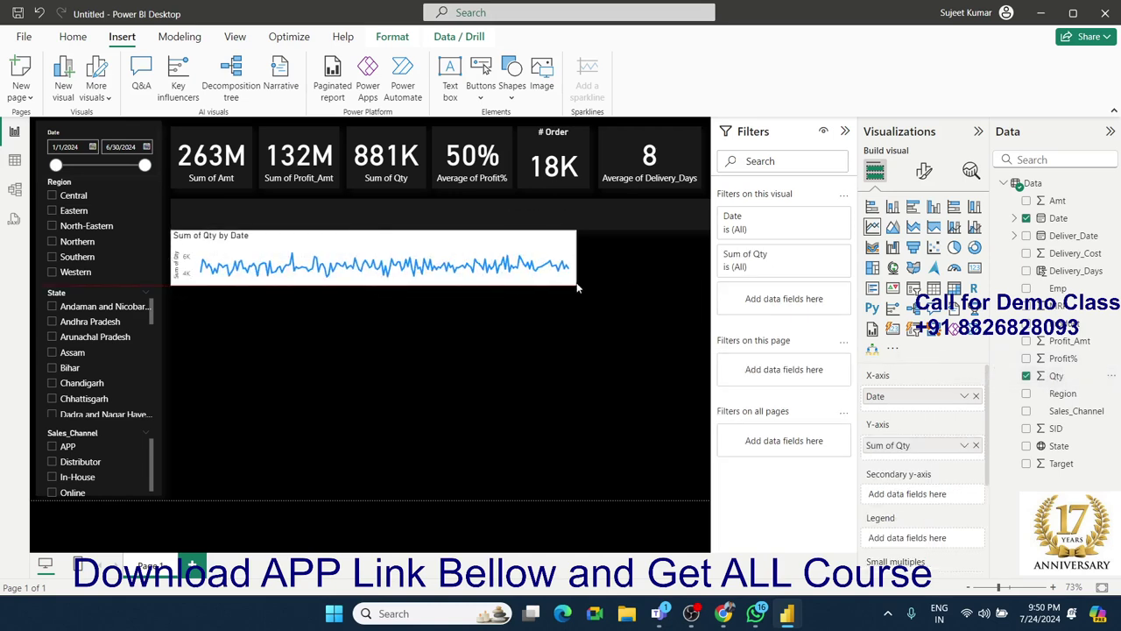
Step: Turn off the line chart's background and its title
click(924, 172)
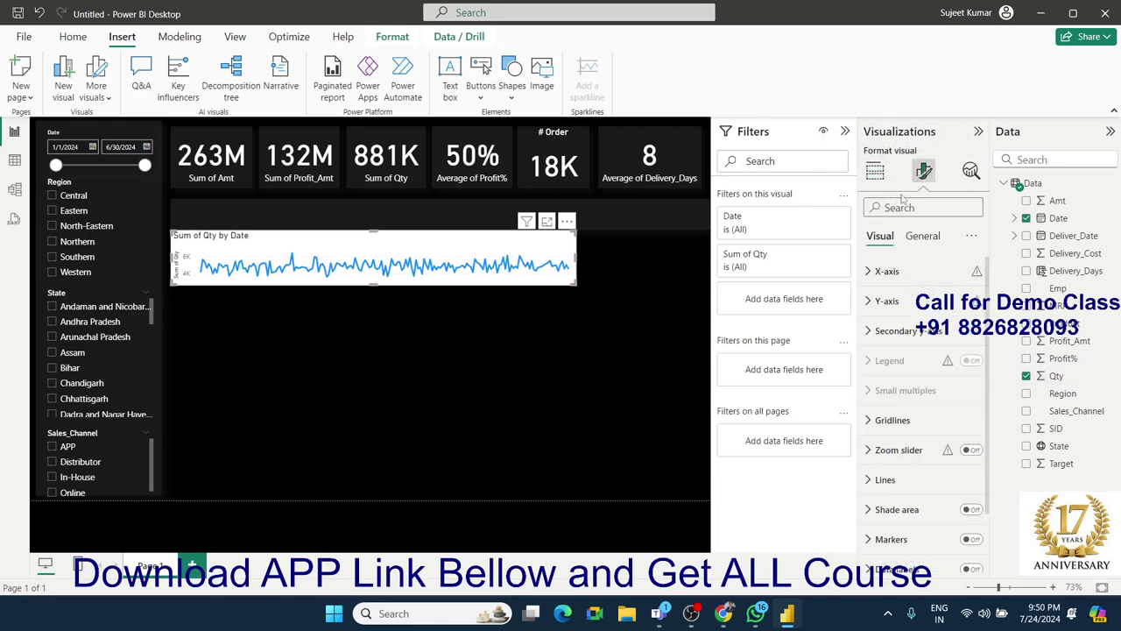
click(923, 237)
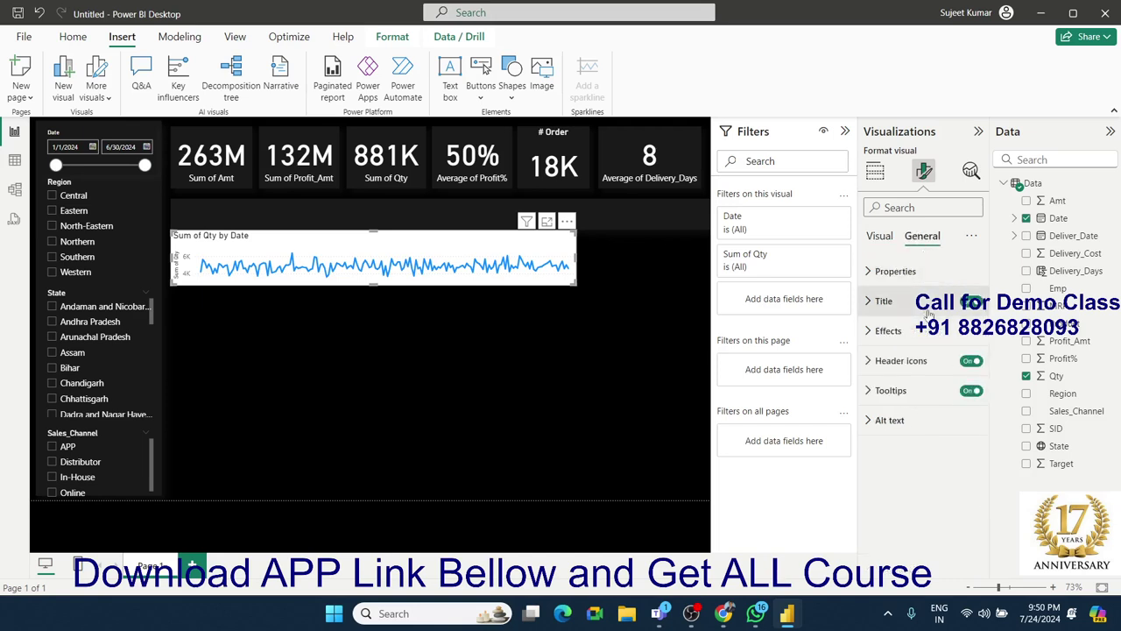
click(889, 330)
click(965, 366)
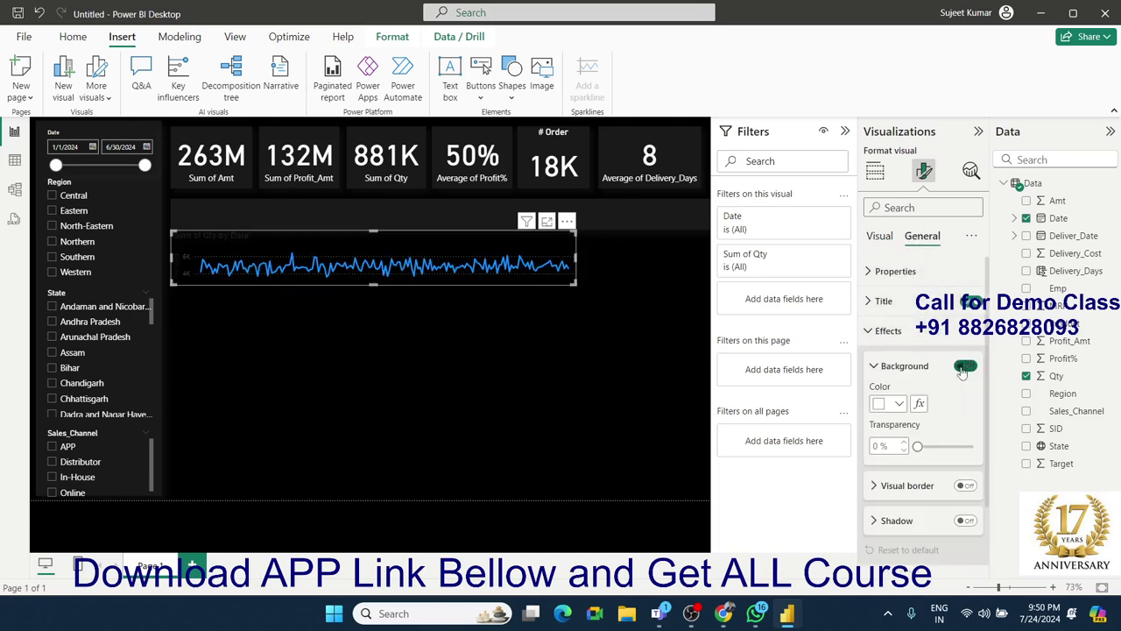
click(969, 301)
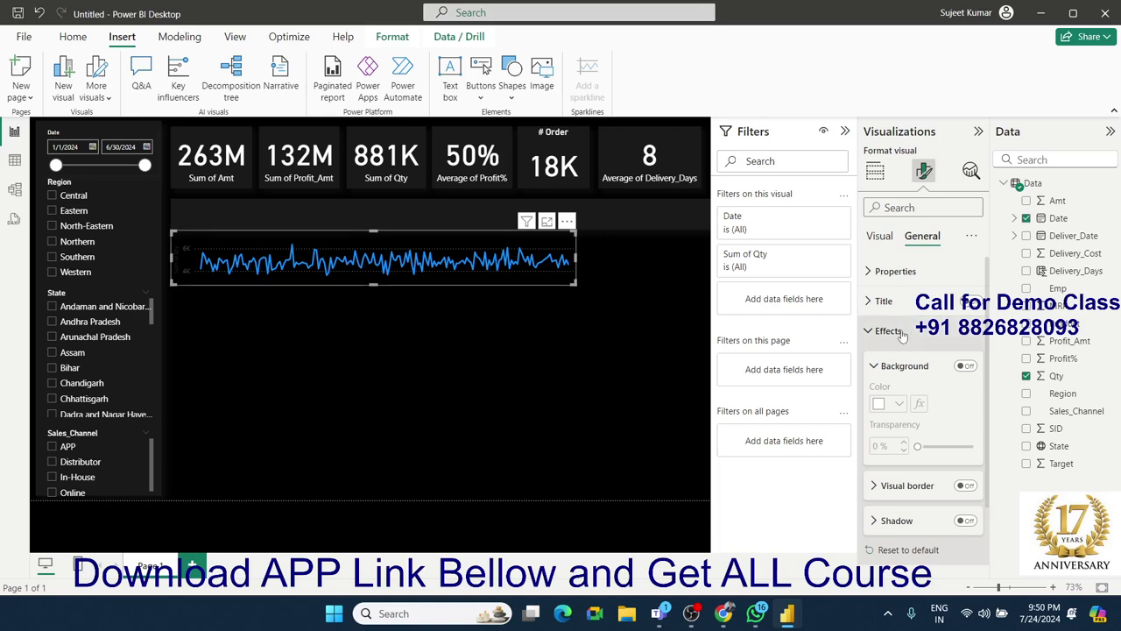
click(880, 237)
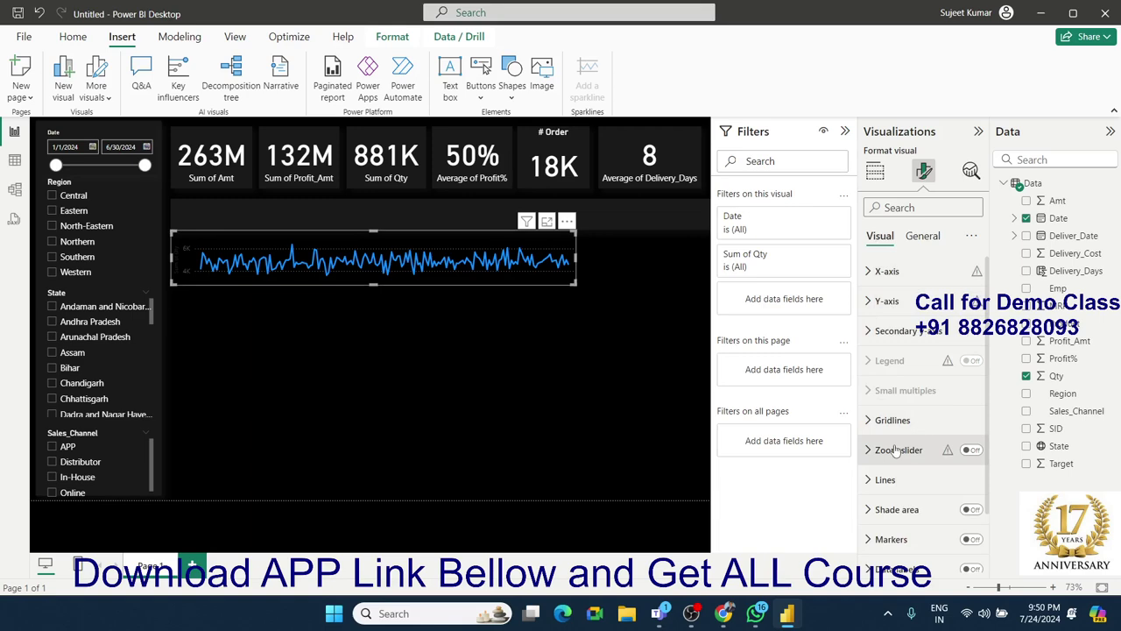
scroll(913, 491, down, 2)
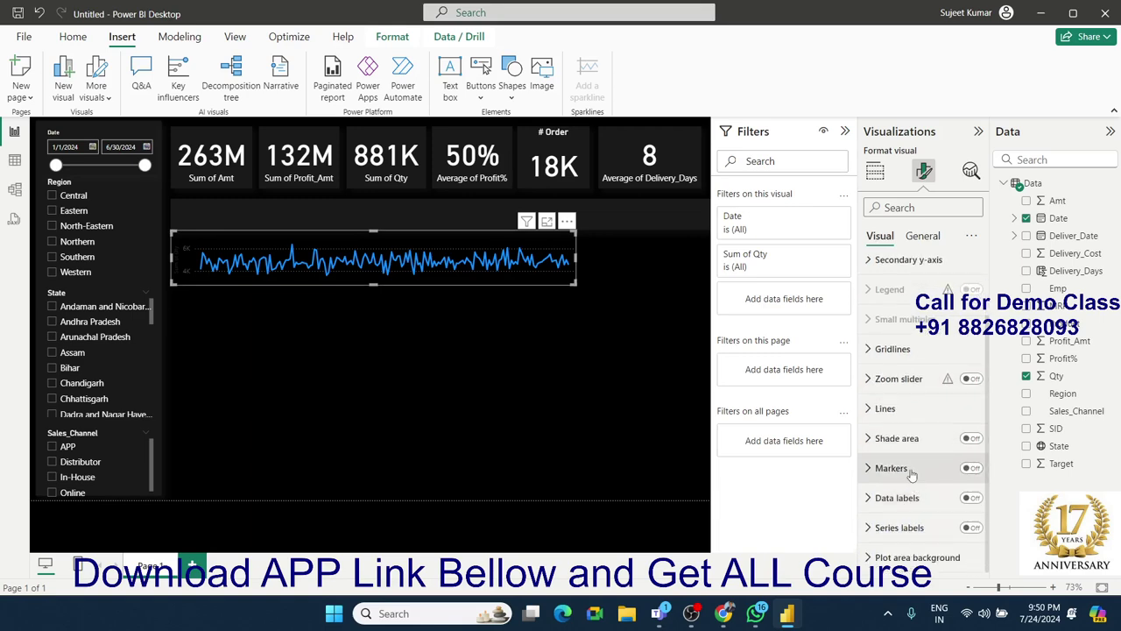
scroll(928, 474, up, 2)
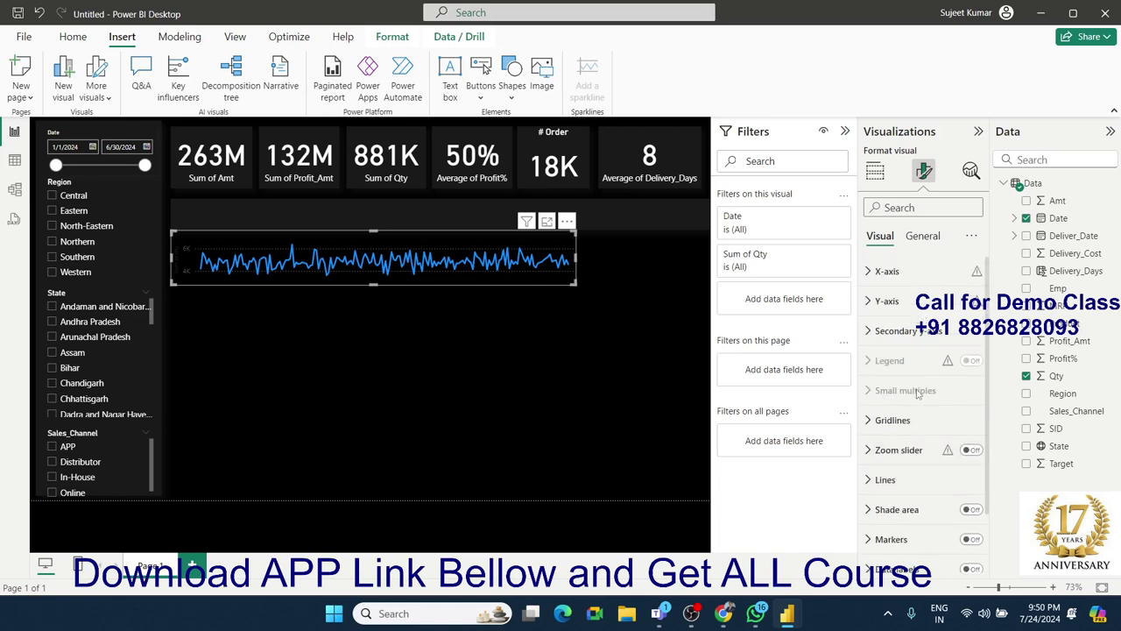
Step: Switch off the line chart's Y-axis values and Y-axis title
click(876, 303)
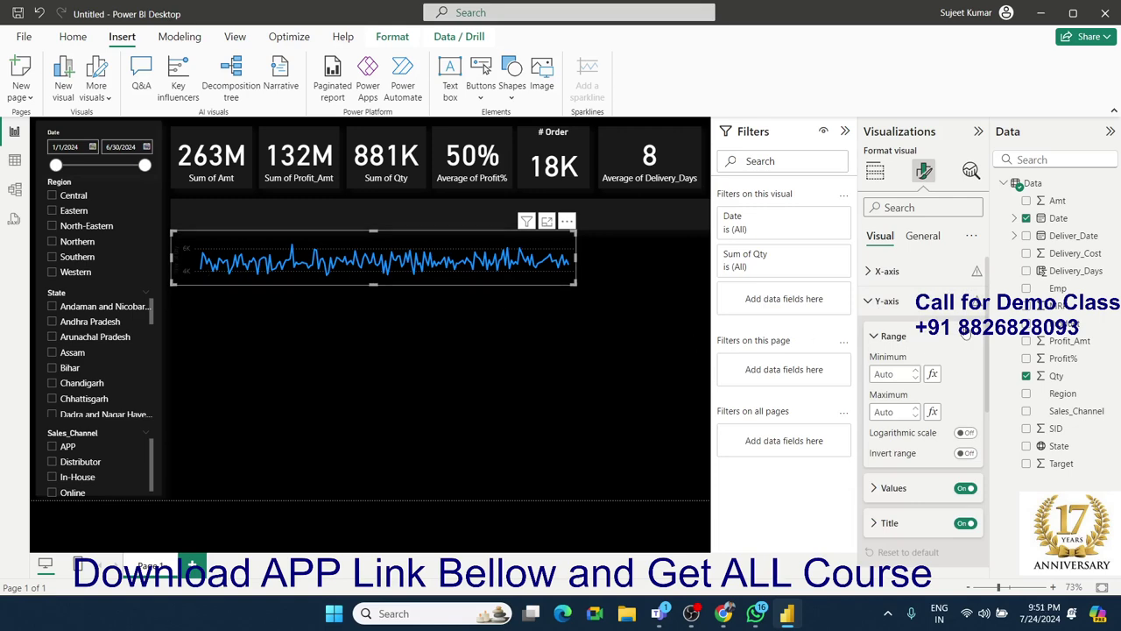
click(868, 302)
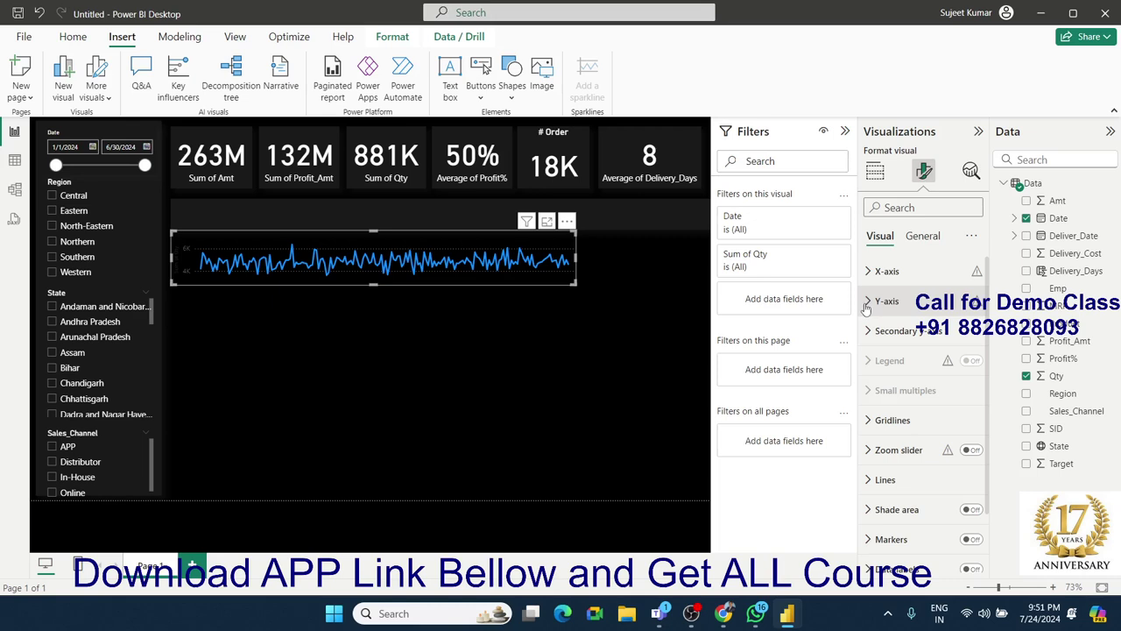
click(869, 301)
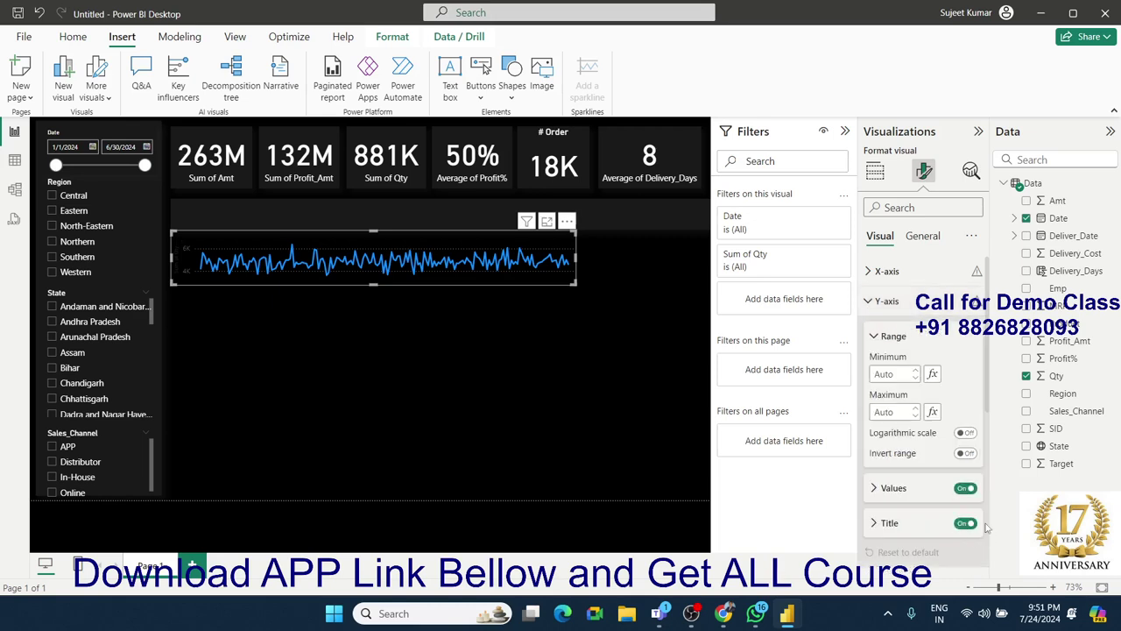
click(964, 489)
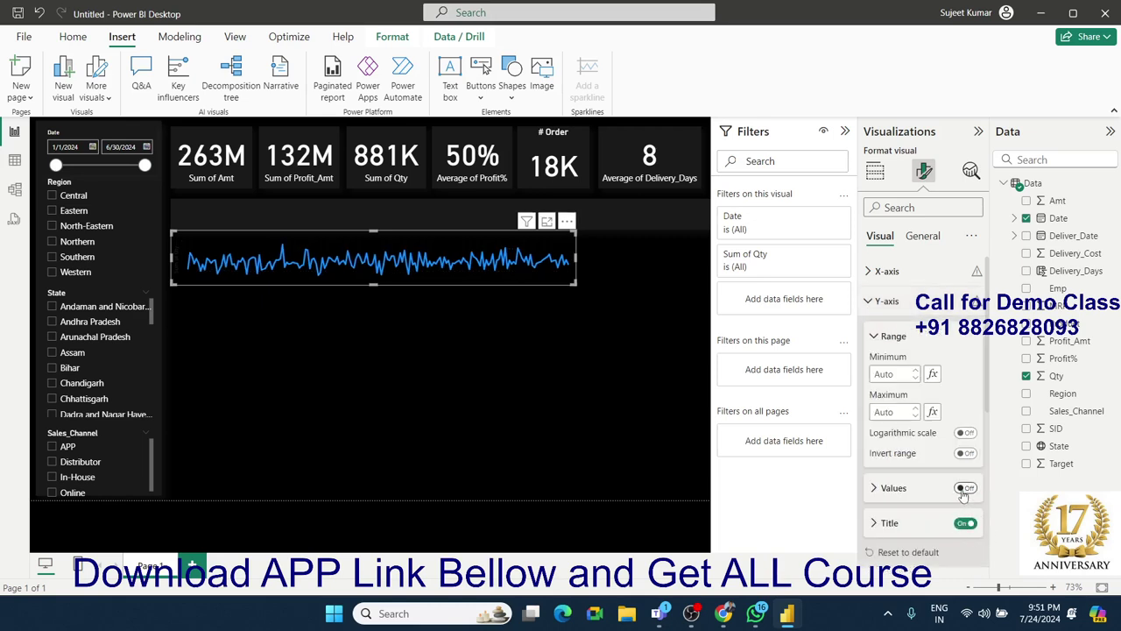
click(965, 523)
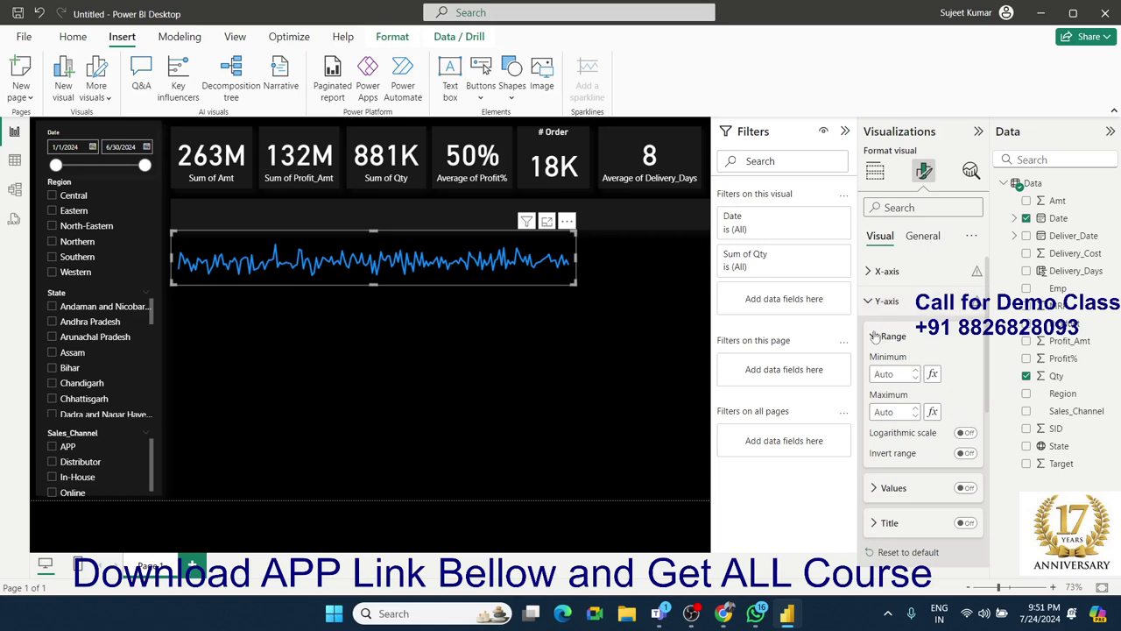
click(873, 302)
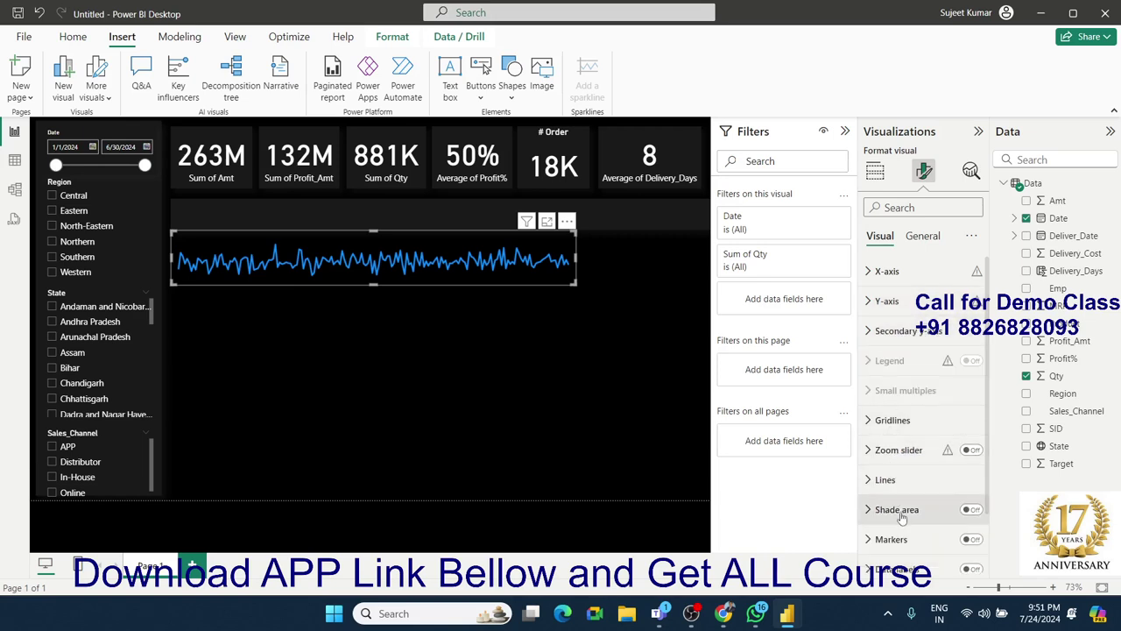
scroll(902, 518, down, 2)
scroll(906, 526, down, 1)
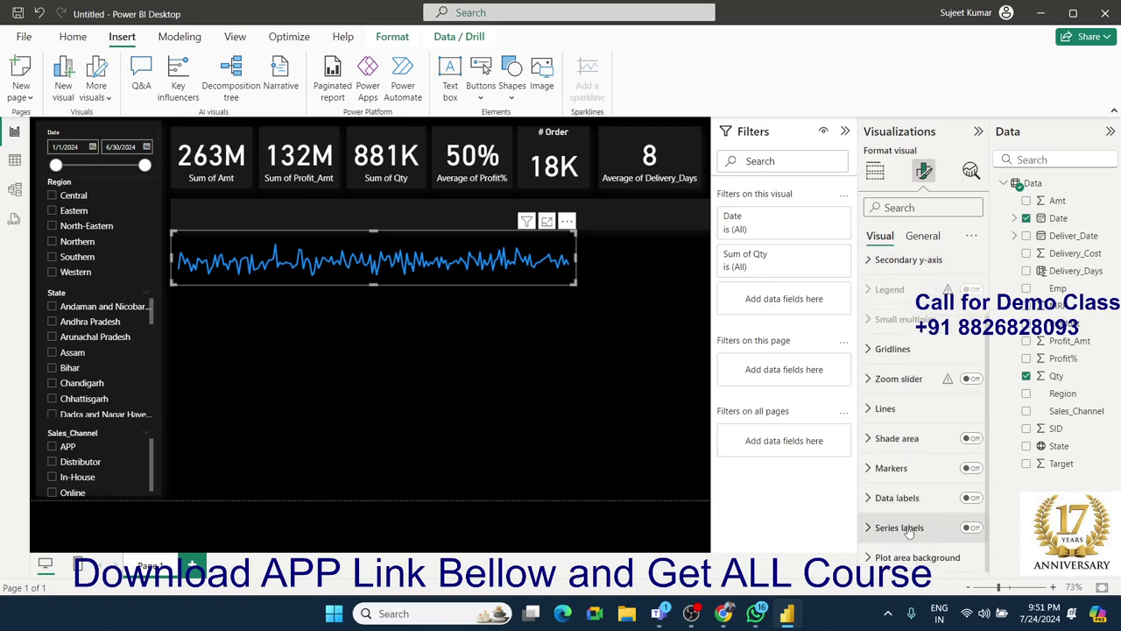
Step: Turn on the Sum of Qty series label and set its position to Left
click(974, 528)
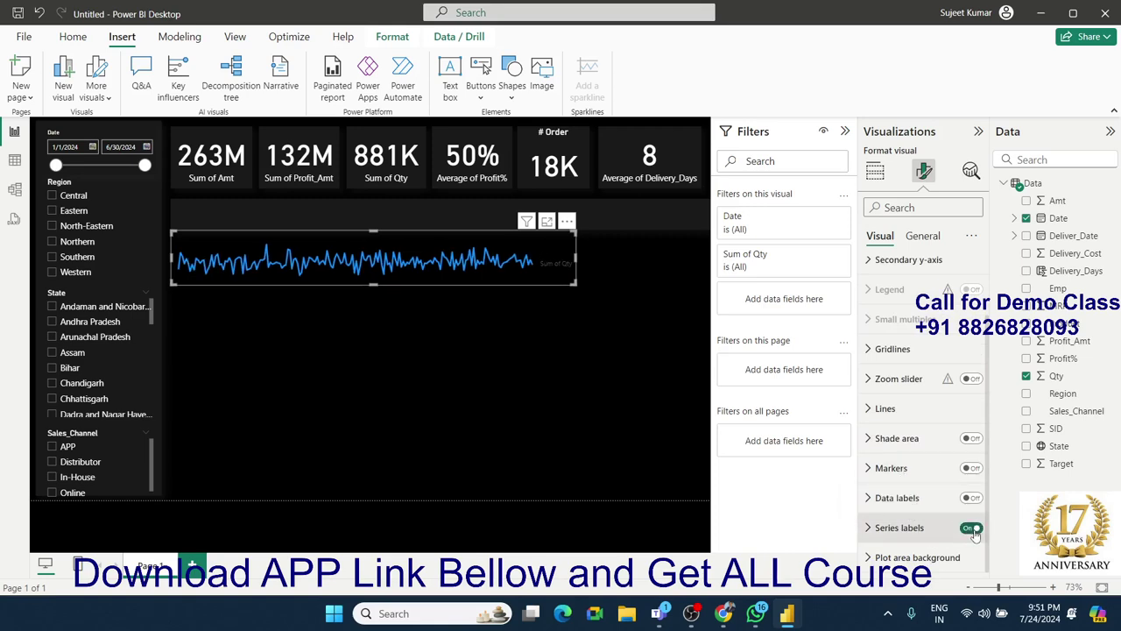
click(902, 528)
scroll(915, 495, down, 3)
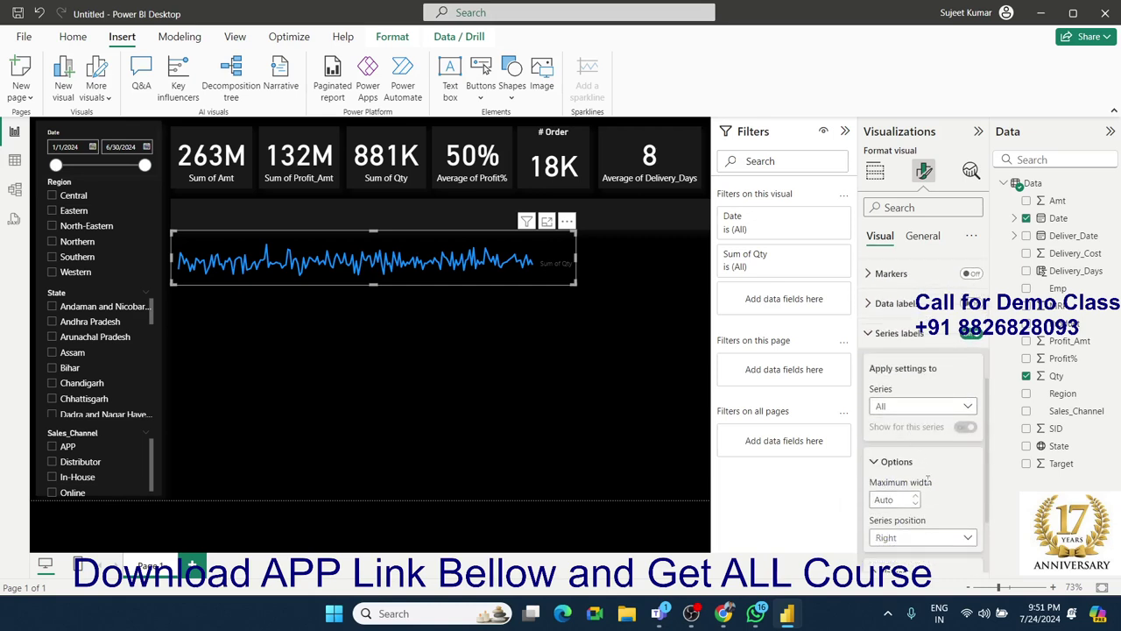
scroll(927, 482, down, 2)
click(901, 440)
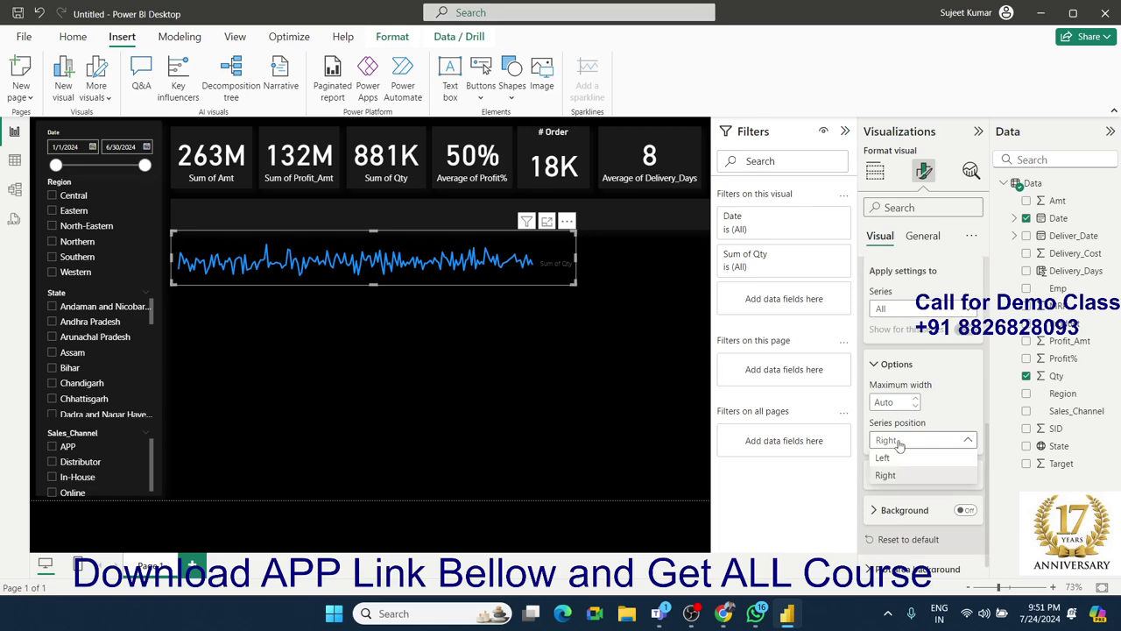
click(901, 454)
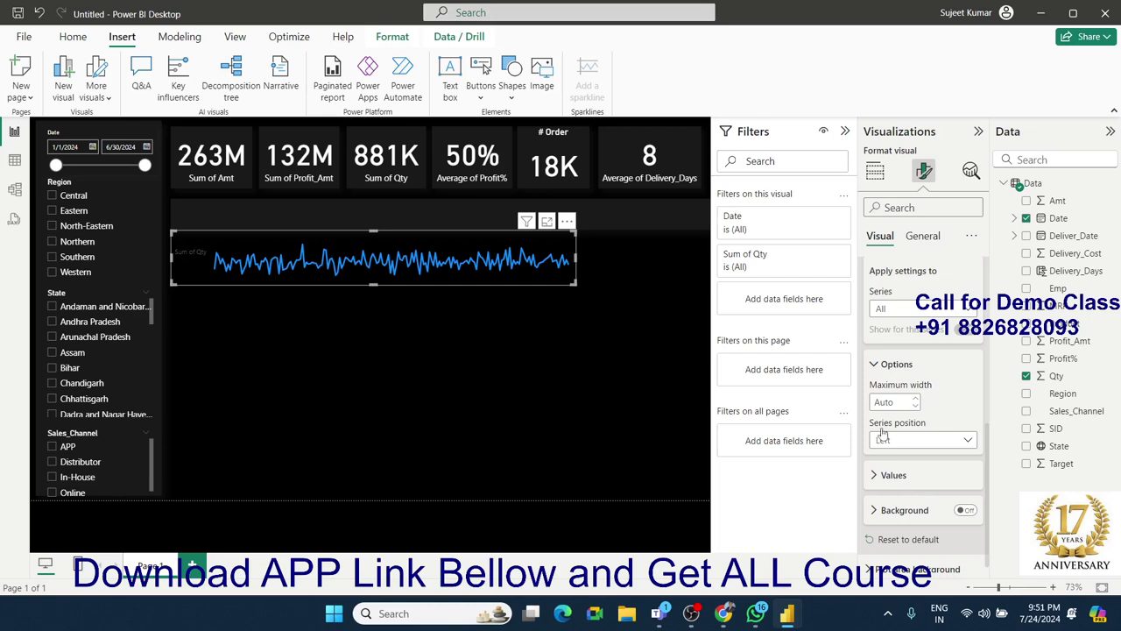
Step: Set the series label text colour to White
scroll(885, 307, up, 3)
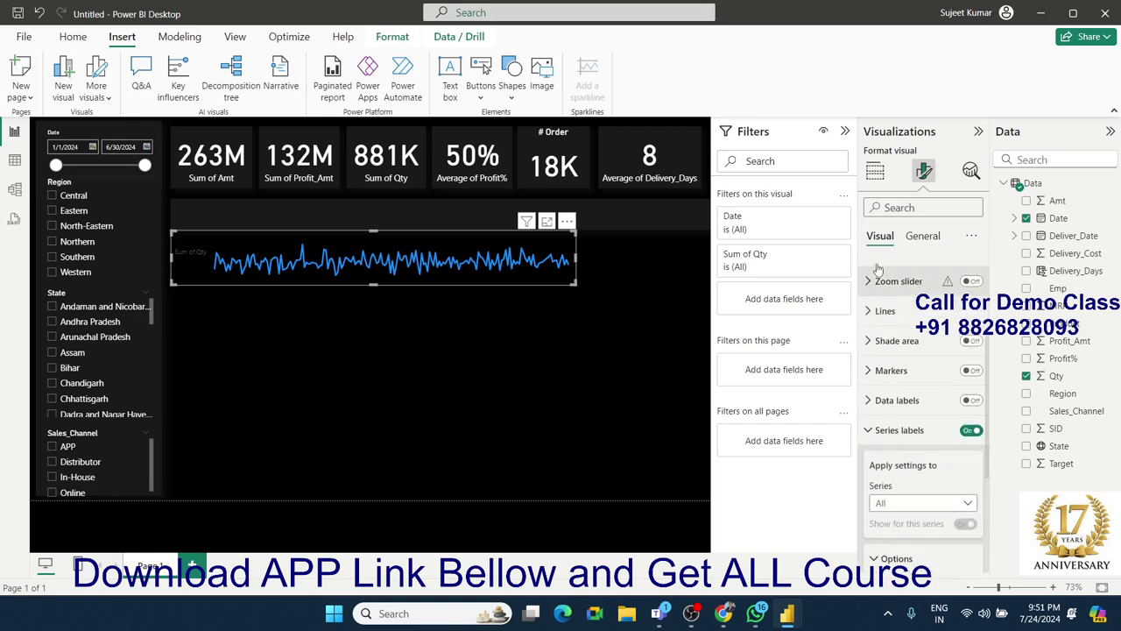
scroll(881, 290, up, 2)
scroll(885, 298, down, 3)
scroll(912, 403, down, 1)
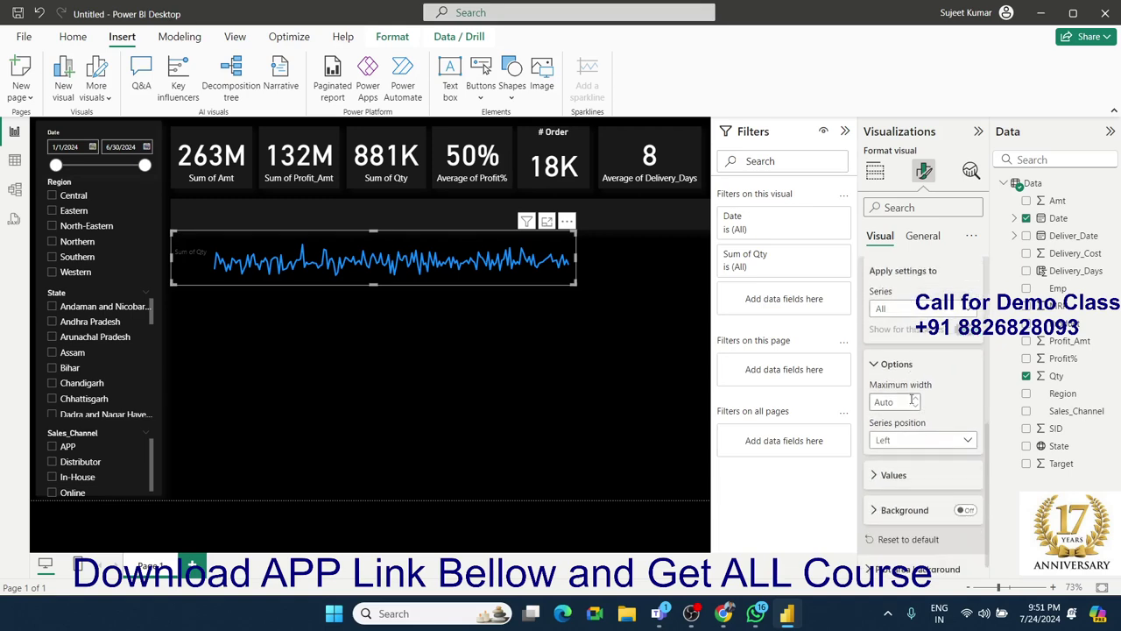
scroll(915, 407, up, 1)
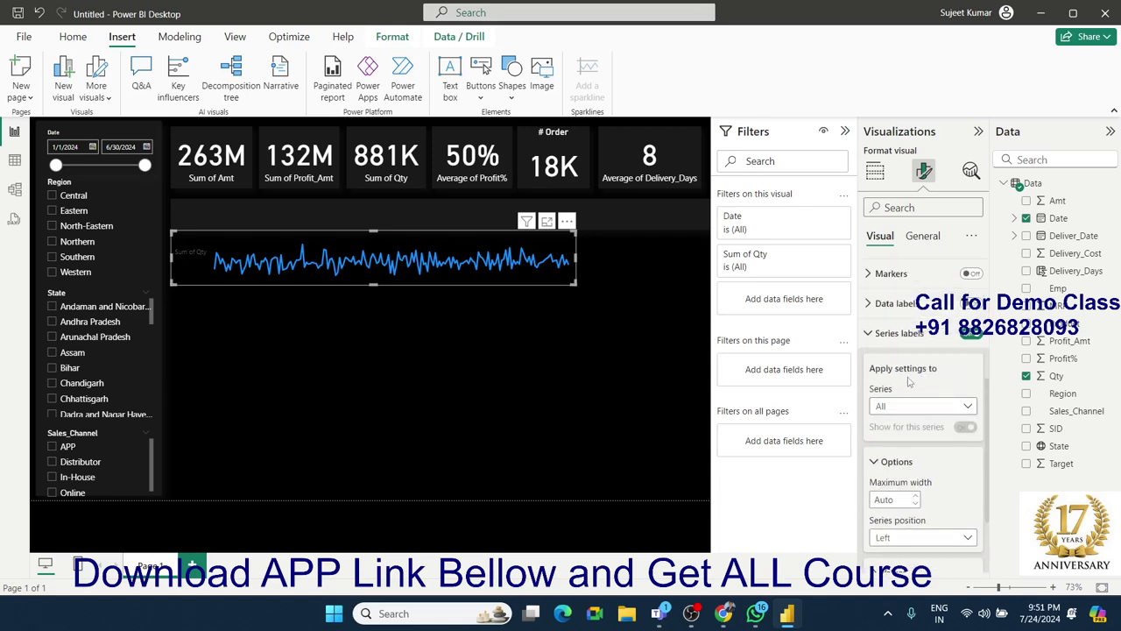
scroll(914, 404, down, 2)
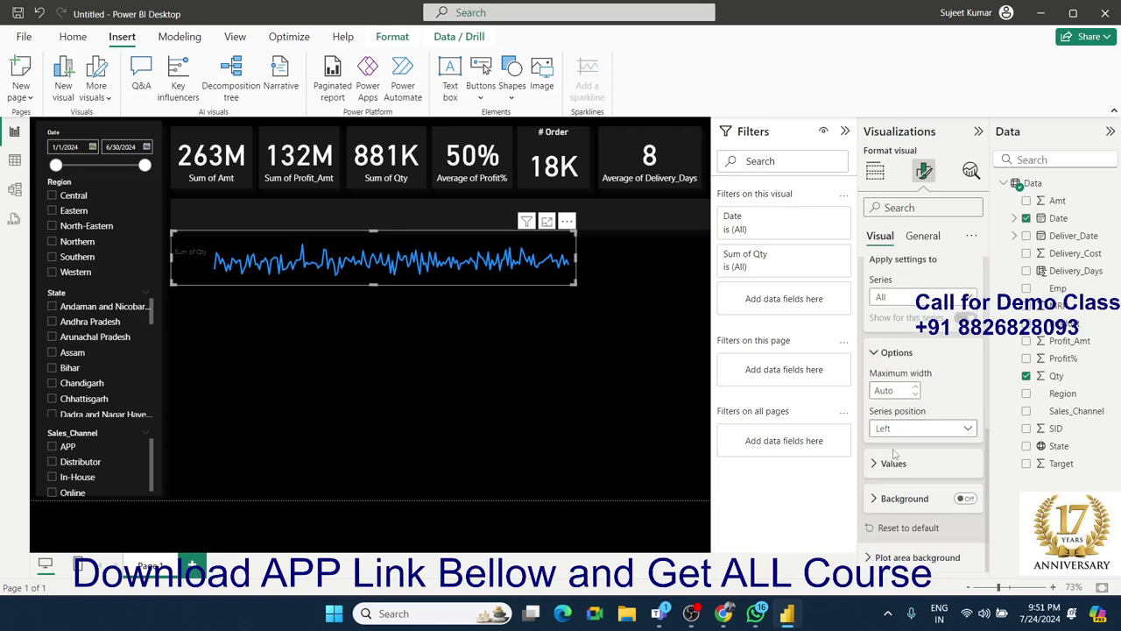
click(890, 471)
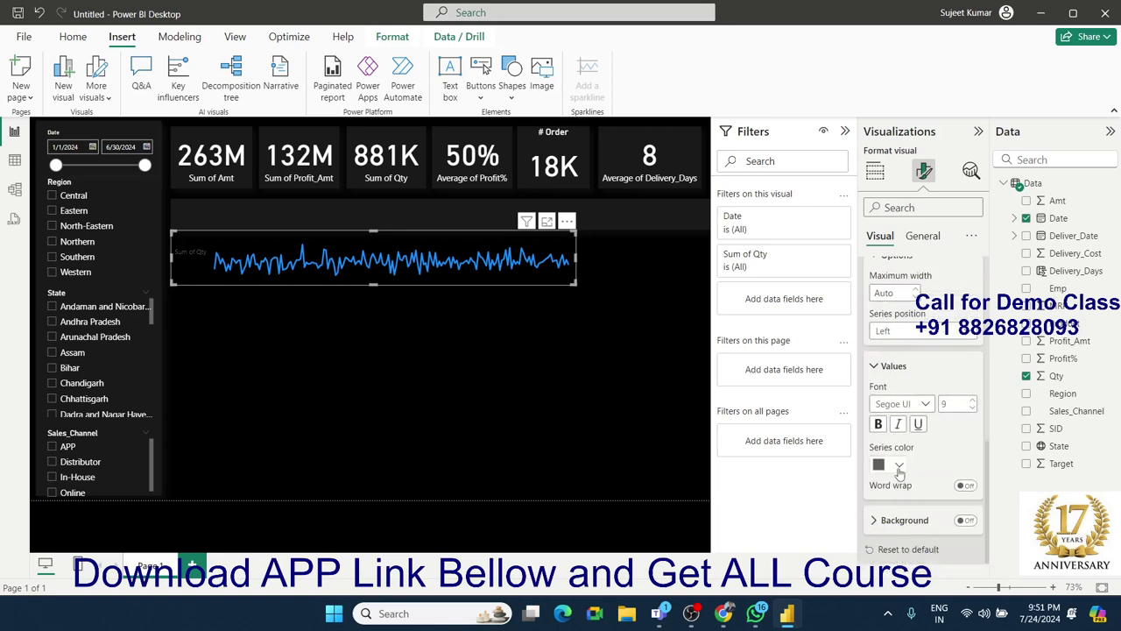
click(898, 461)
click(889, 235)
scroll(908, 263, up, 5)
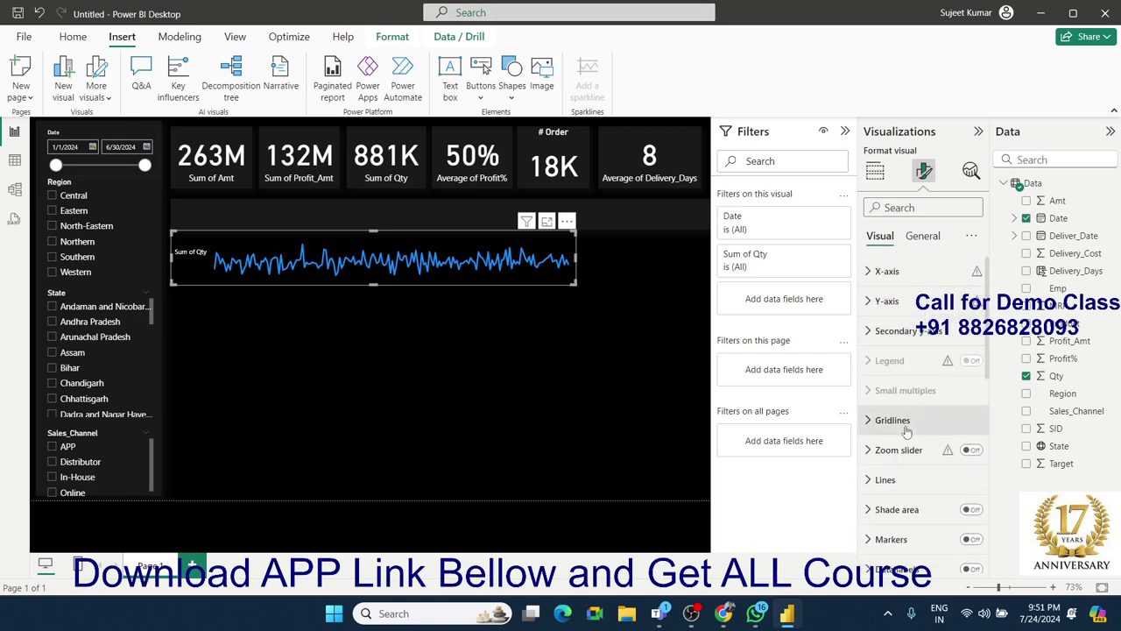
Step: Colour the Sum of Qty line White and resize the visual to a smaller strip
click(893, 479)
scroll(894, 392, down, 3)
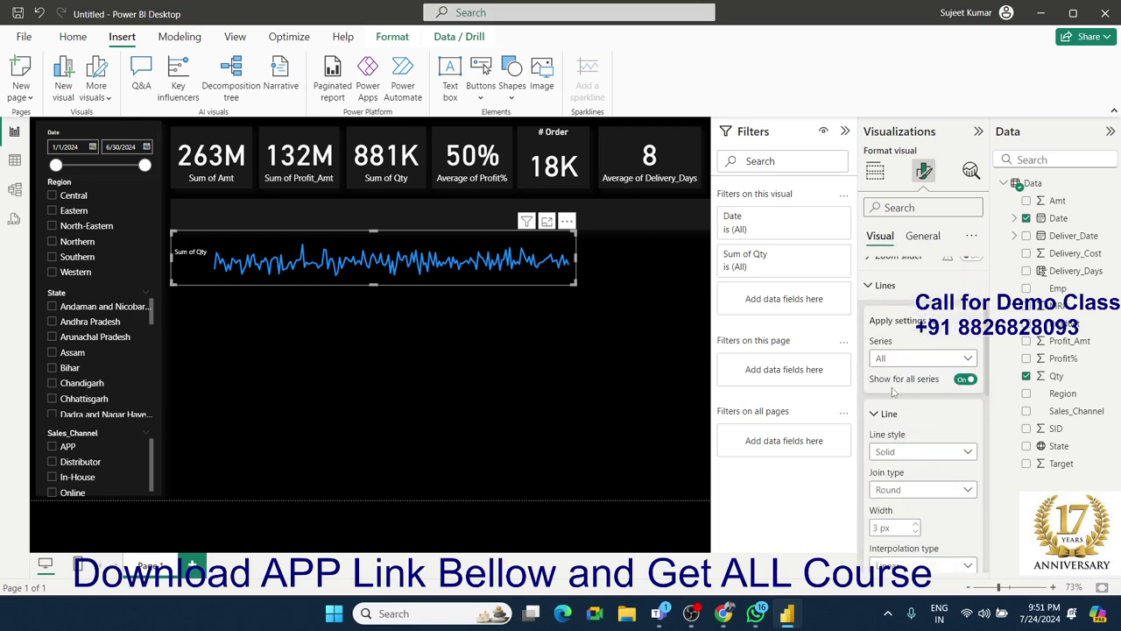
scroll(896, 364, down, 3)
scroll(898, 361, up, 3)
scroll(907, 372, down, 1)
scroll(911, 378, down, 2)
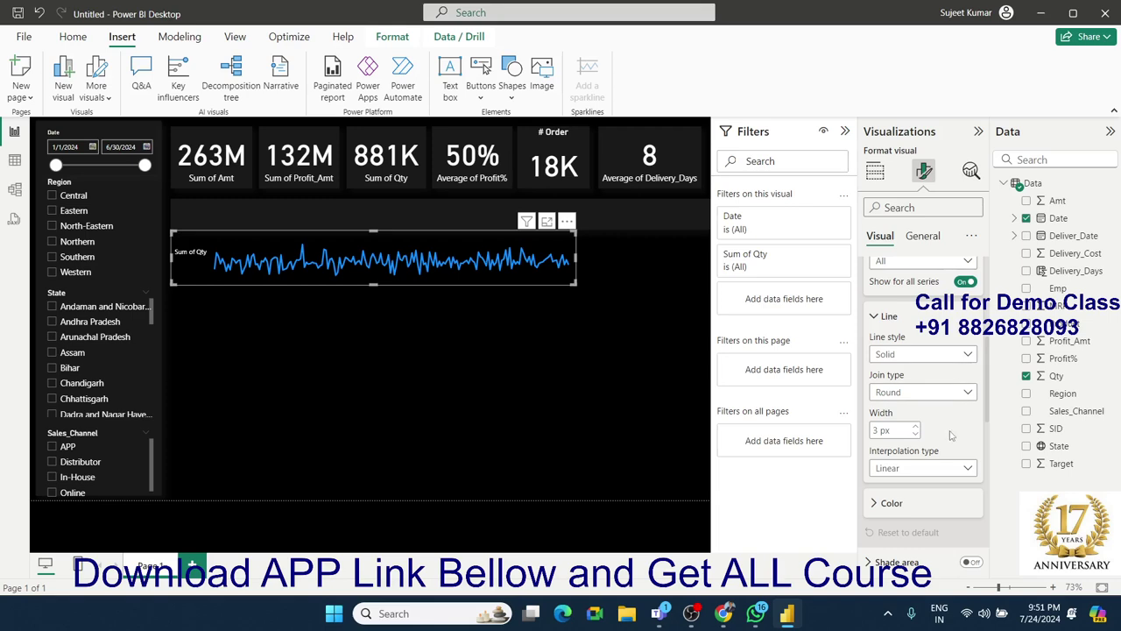
click(892, 502)
scroll(922, 436, down, 2)
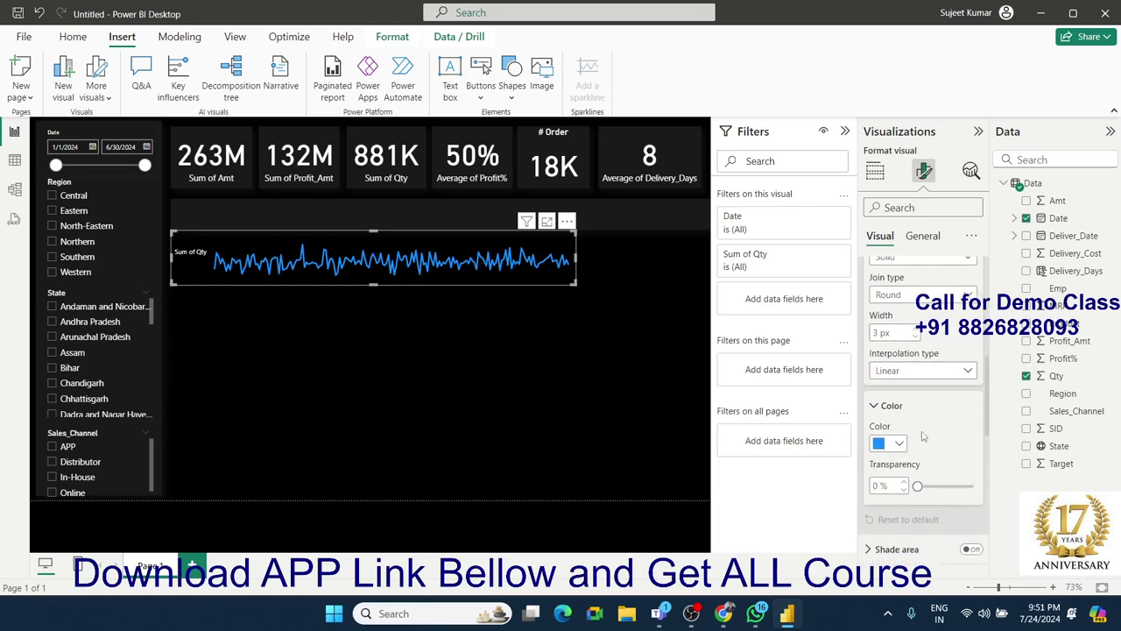
click(899, 444)
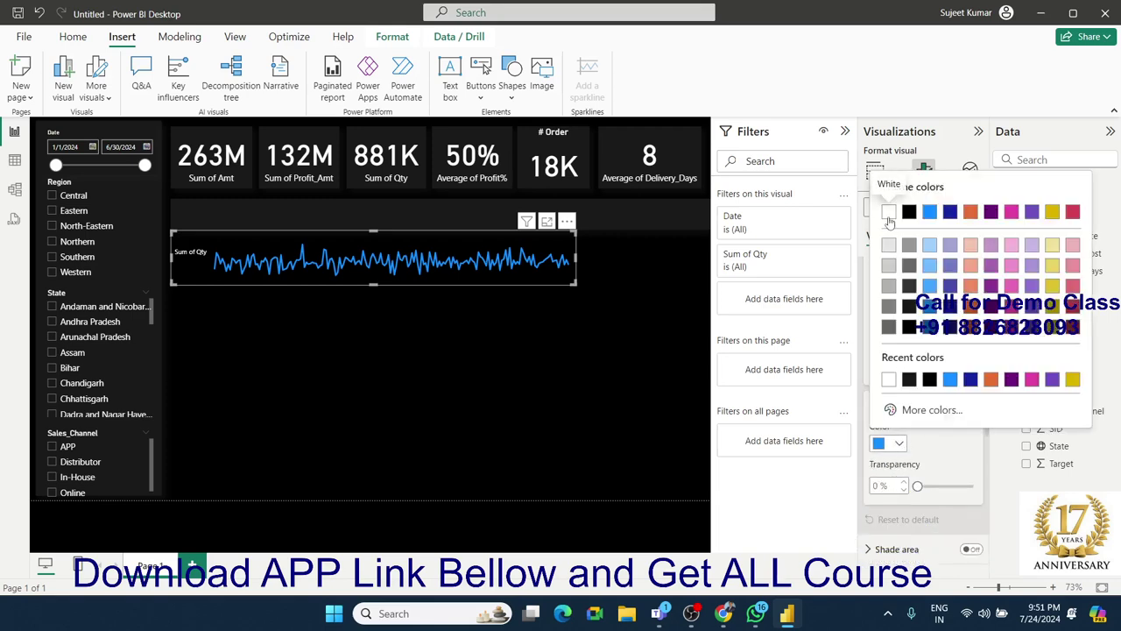
click(889, 213)
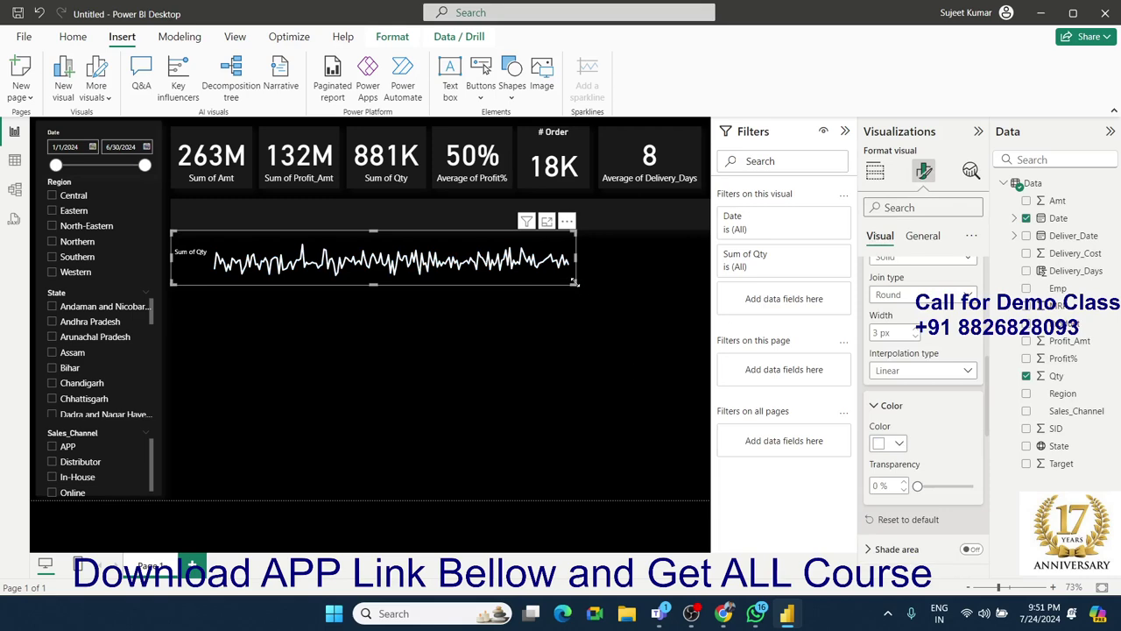
mouse_move(575, 282)
mouse_down()
mouse_move(421, 261)
mouse_move(438, 263)
mouse_move(421, 238)
mouse_up()
Step: Narrow the sparkline by pulling its right edge inward
click(430, 267)
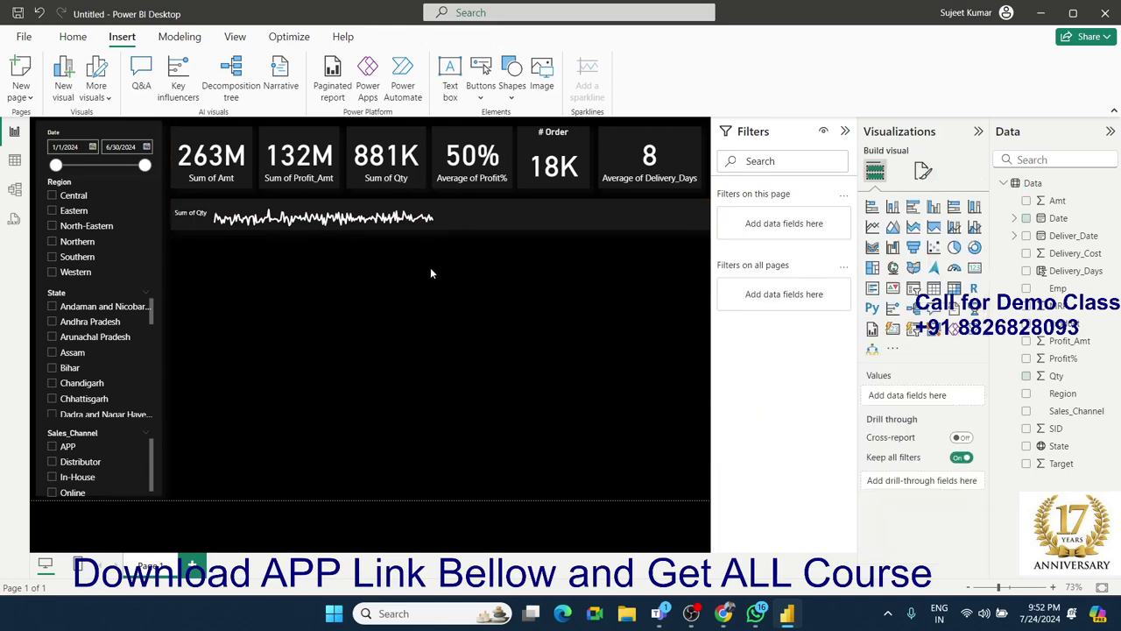
click(417, 230)
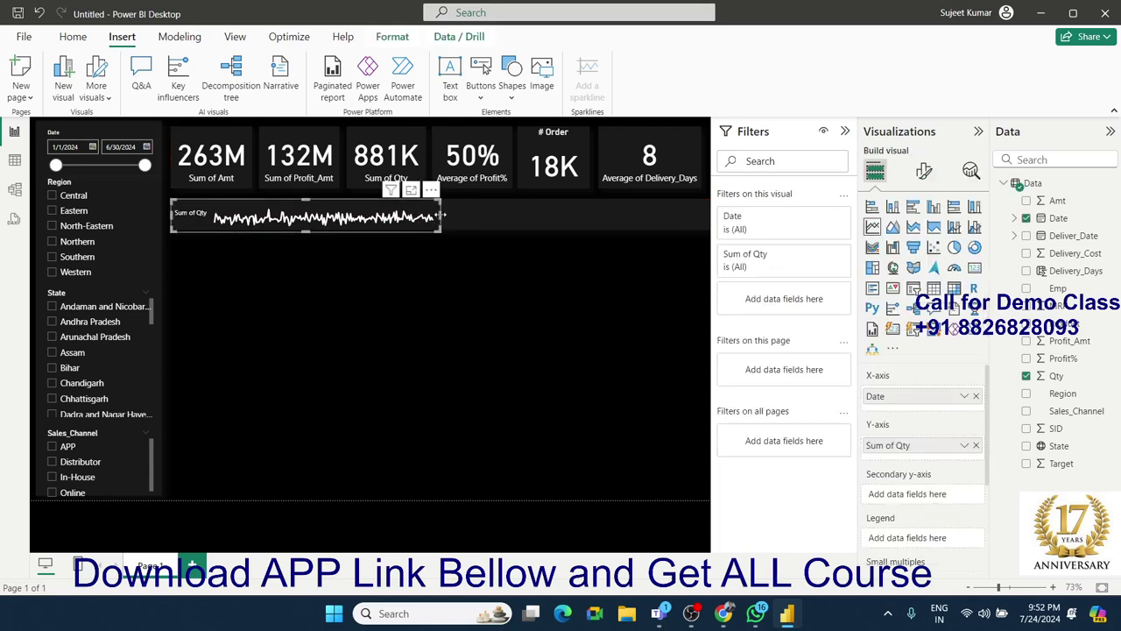
drag(440, 217, 399, 216)
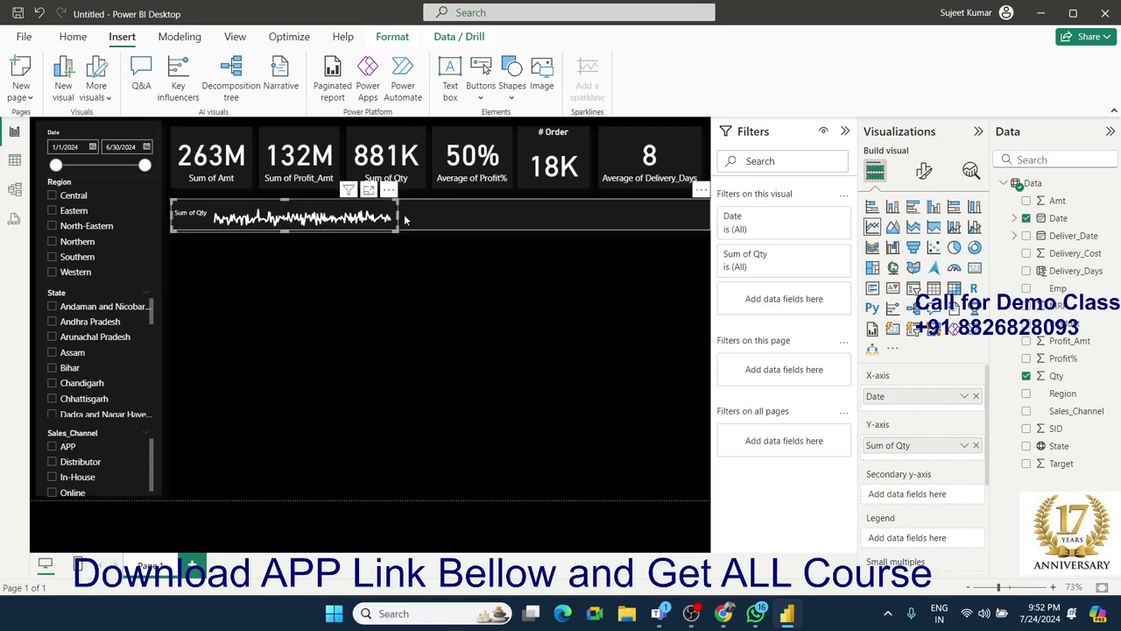
Step: Try the sparkline's Data labels settings for all series, then collapse them
click(924, 172)
scroll(935, 451, down, 2)
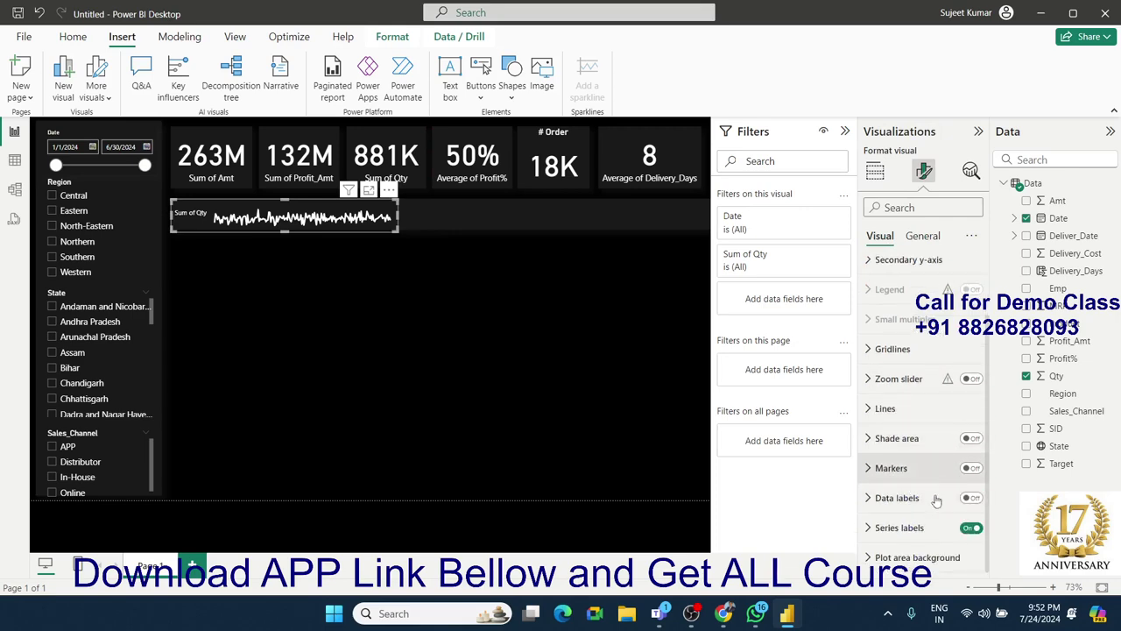
click(969, 498)
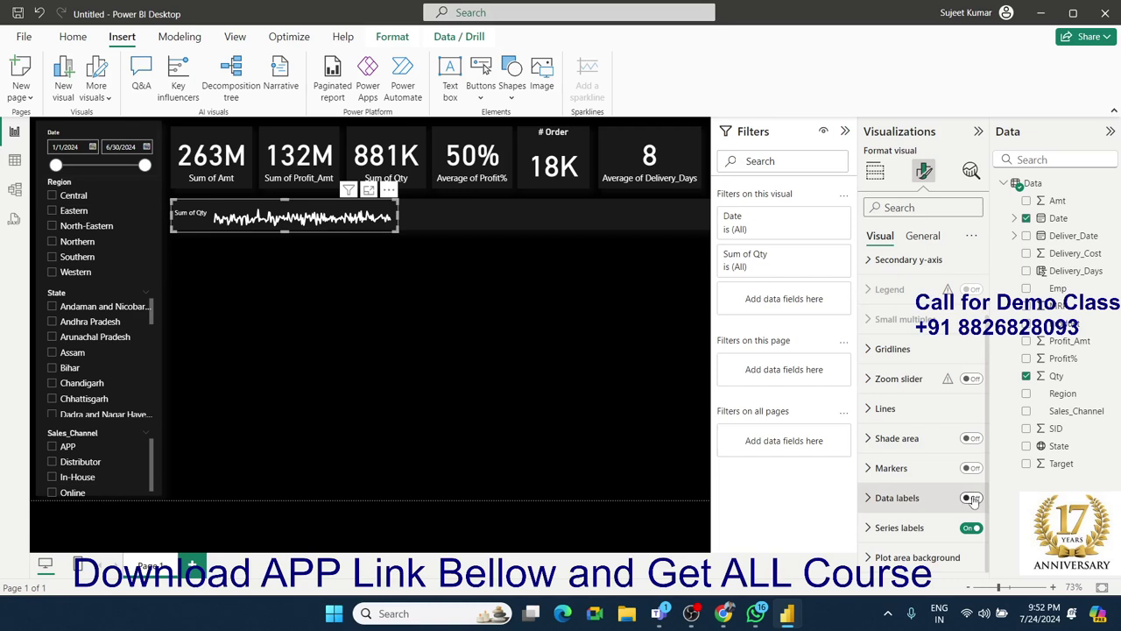
click(880, 499)
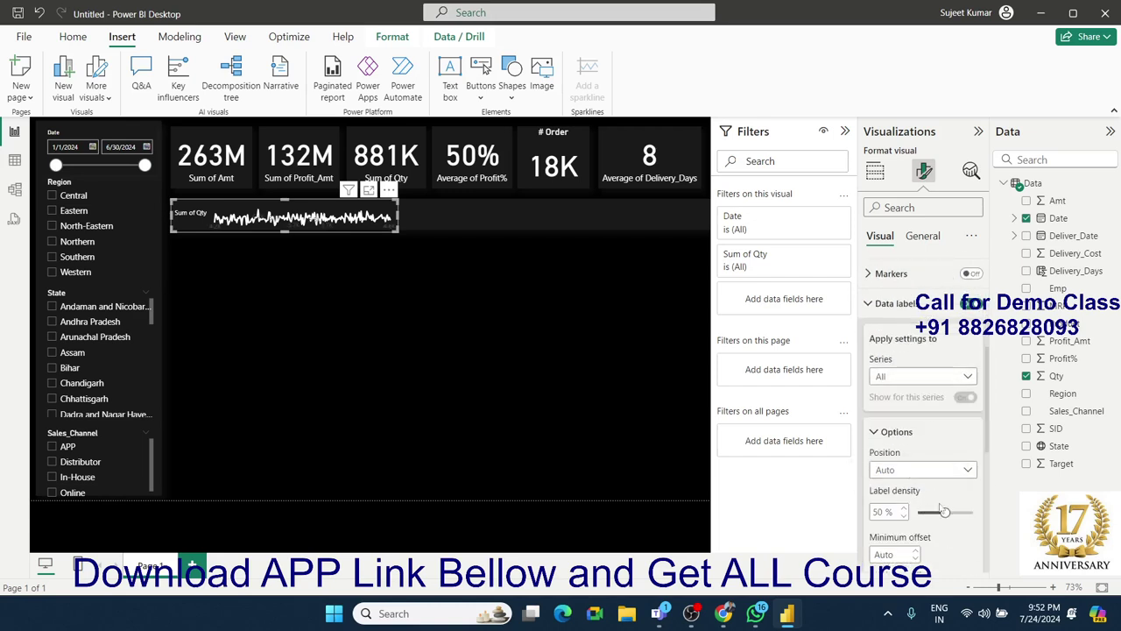
scroll(978, 509, down, 2)
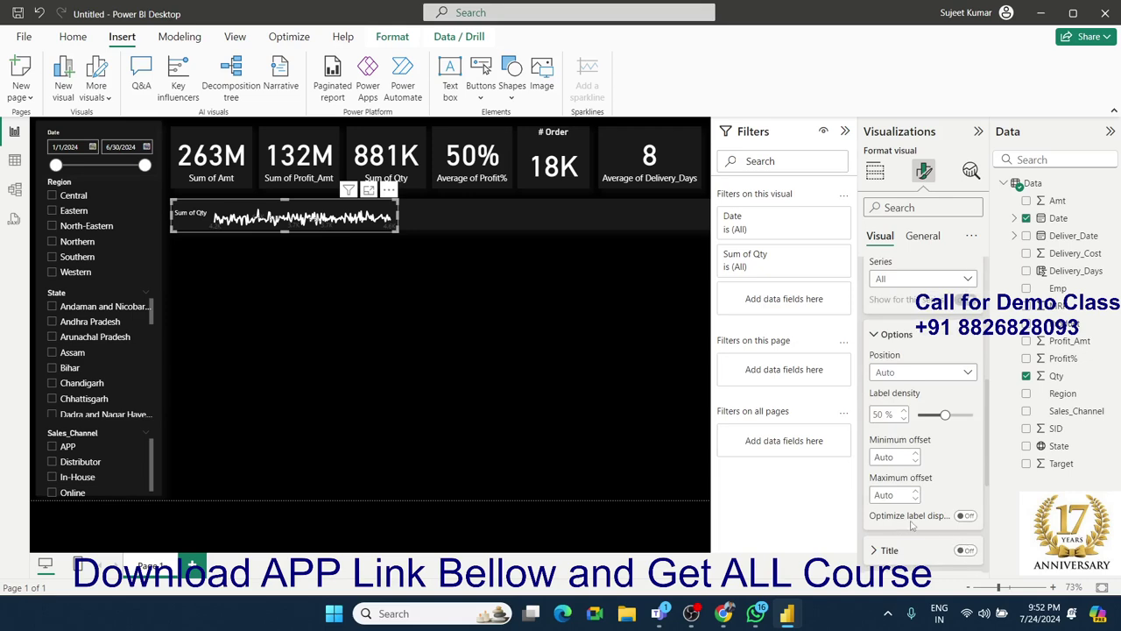
scroll(937, 507, up, 2)
scroll(939, 509, up, 2)
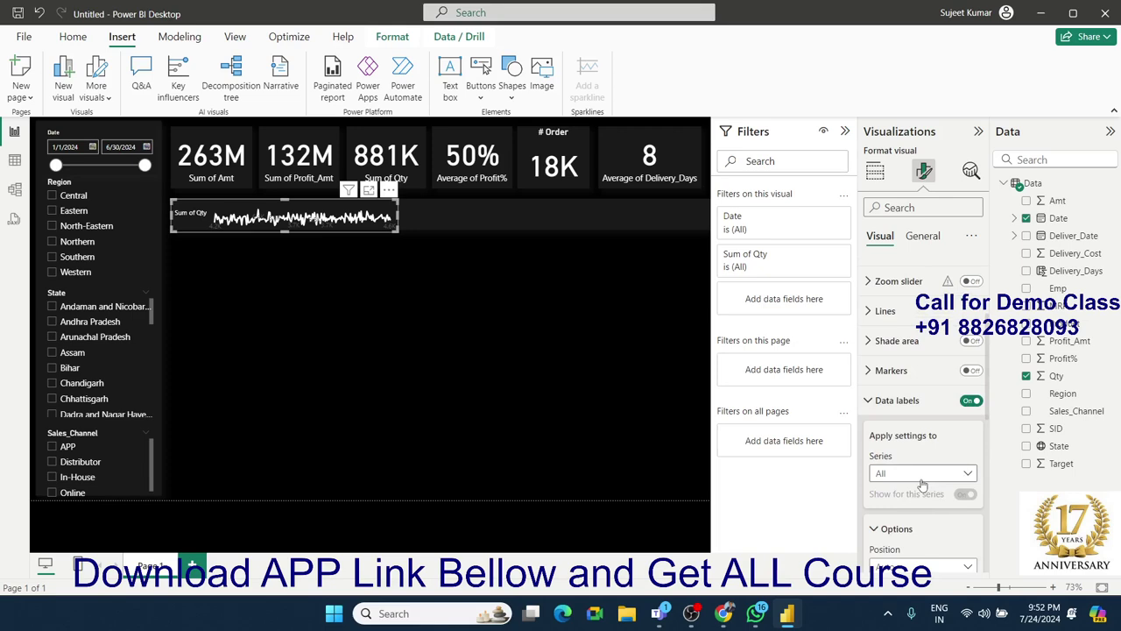
click(923, 485)
click(923, 489)
click(873, 401)
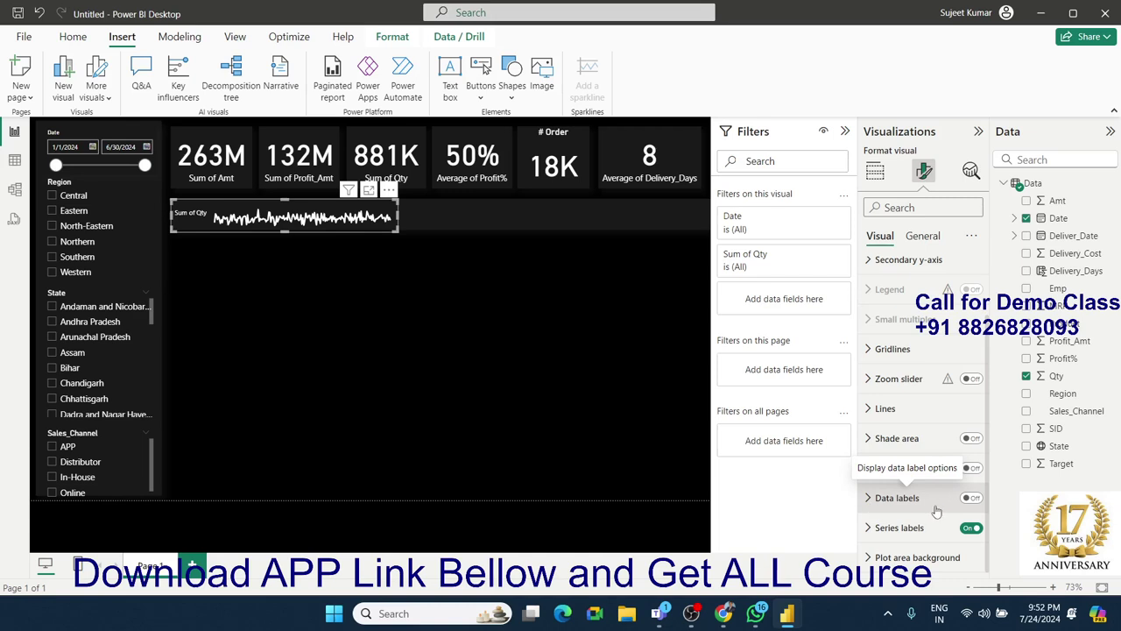
Step: Review the Series labels settings and collapse them again
click(868, 530)
scroll(868, 533, down, 2)
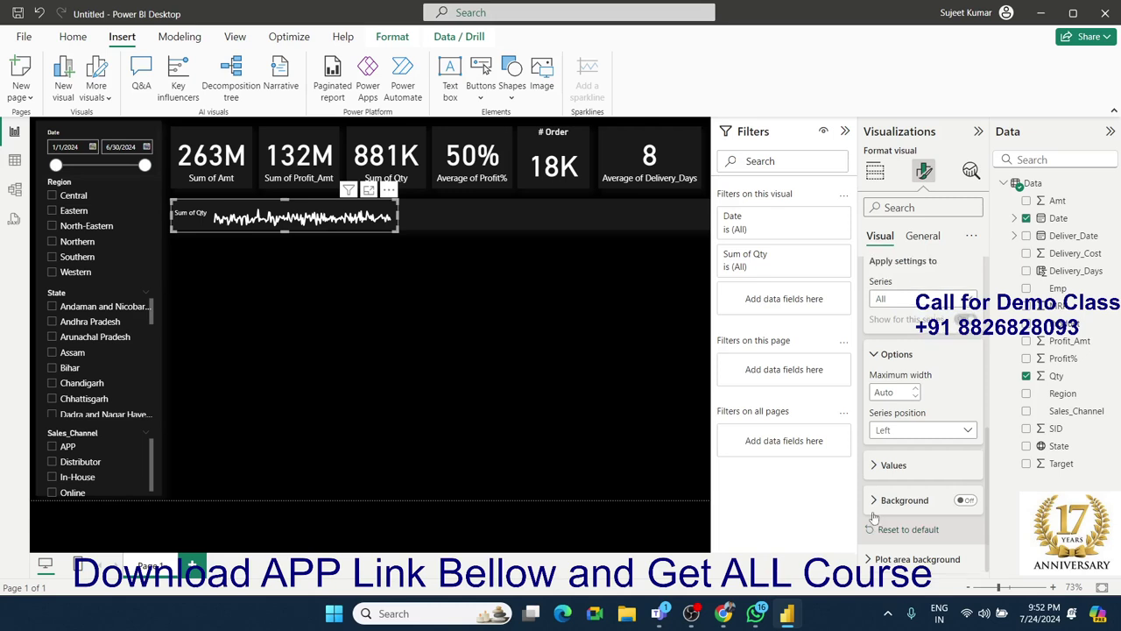
scroll(873, 513, up, 4)
click(870, 419)
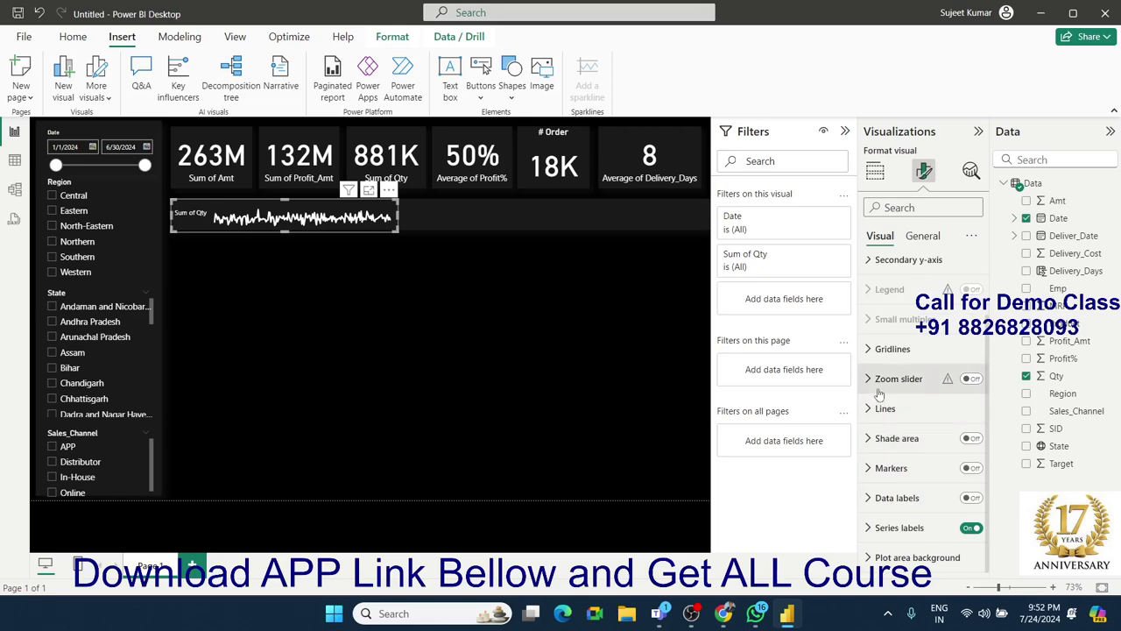
scroll(888, 391, up, 2)
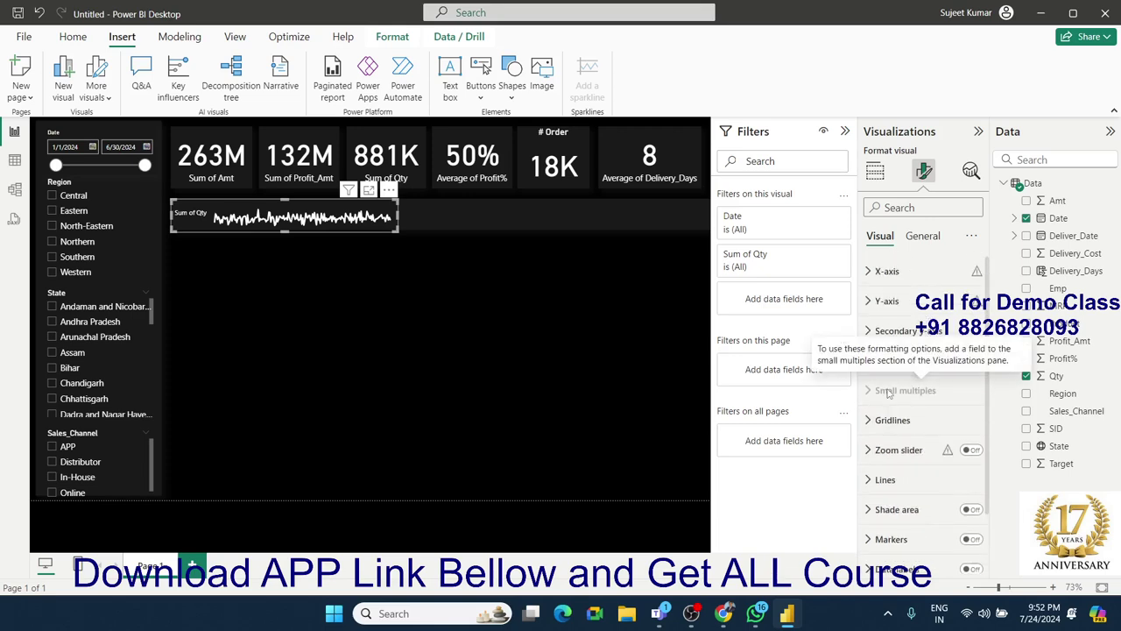
scroll(916, 486, down, 1)
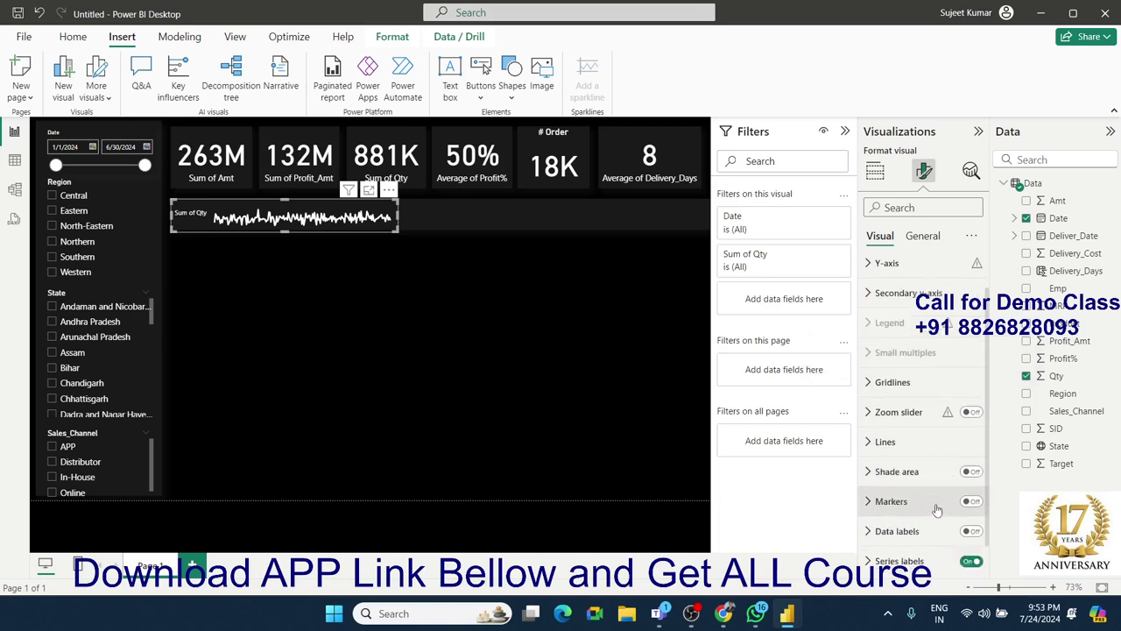
scroll(937, 510, down, 1)
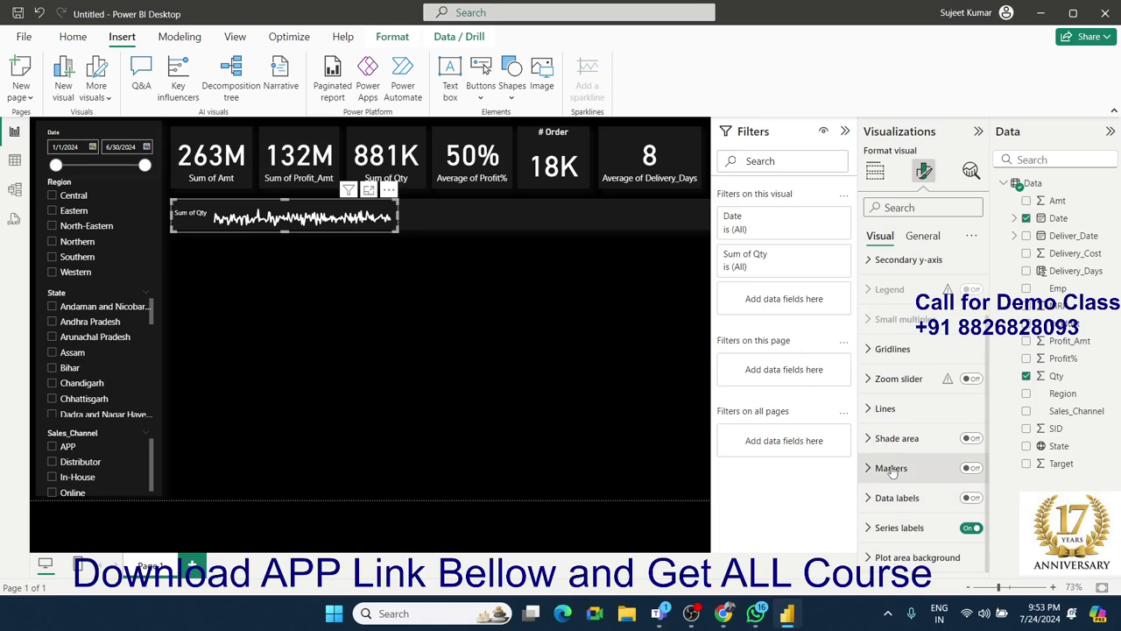
Step: Move the duplicated Sum of Qty sparkline to the right of the original
click(476, 331)
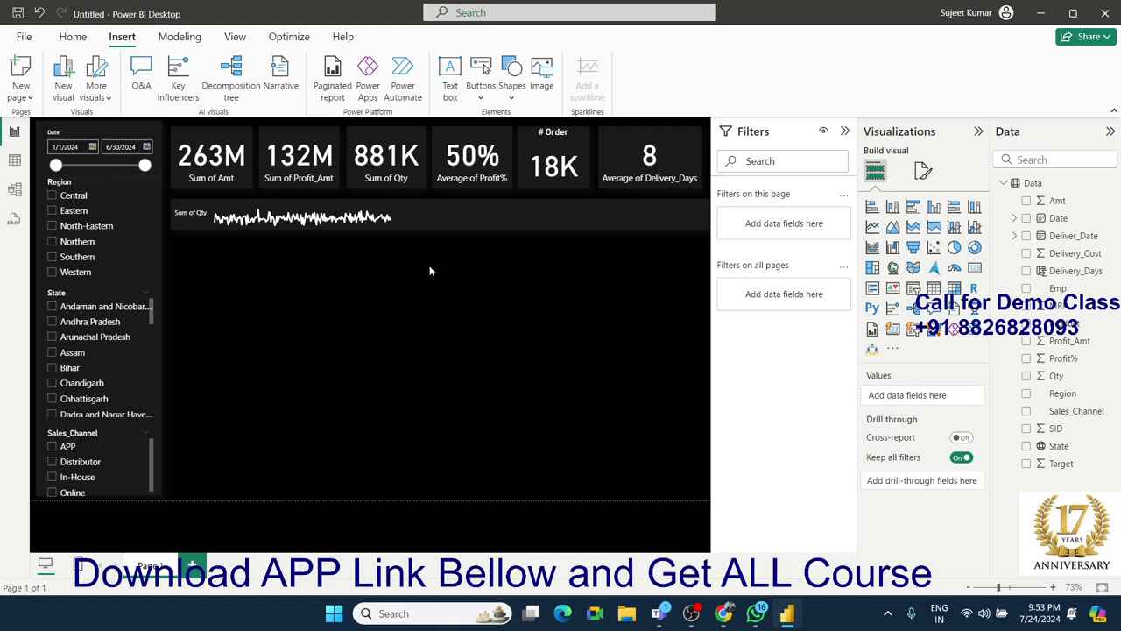
click(382, 236)
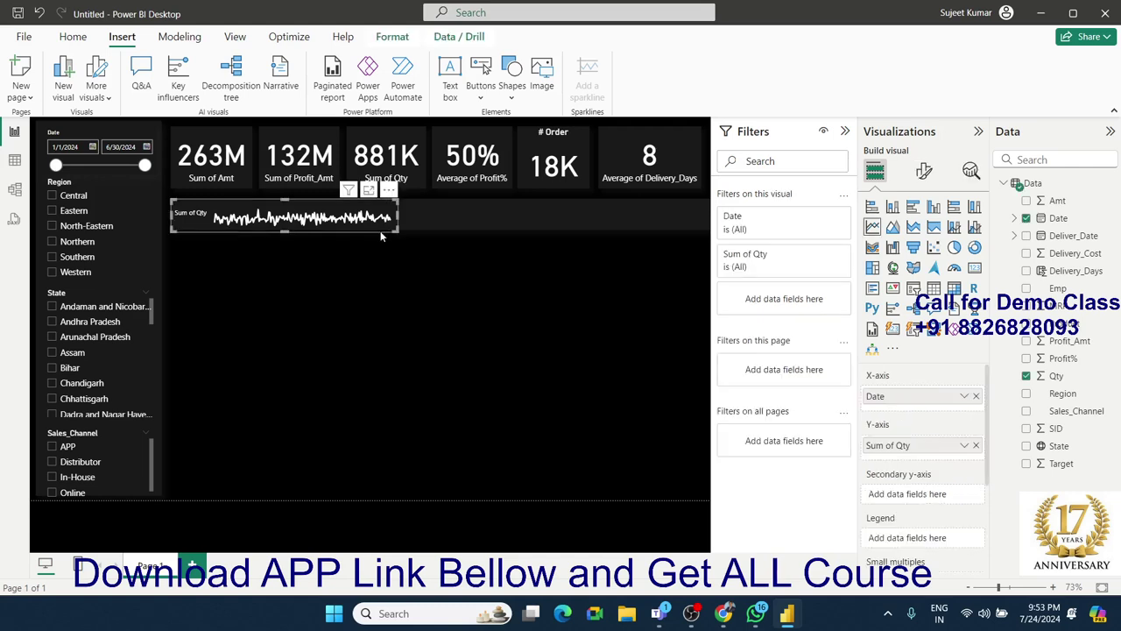
click(397, 298)
click(433, 232)
click(427, 268)
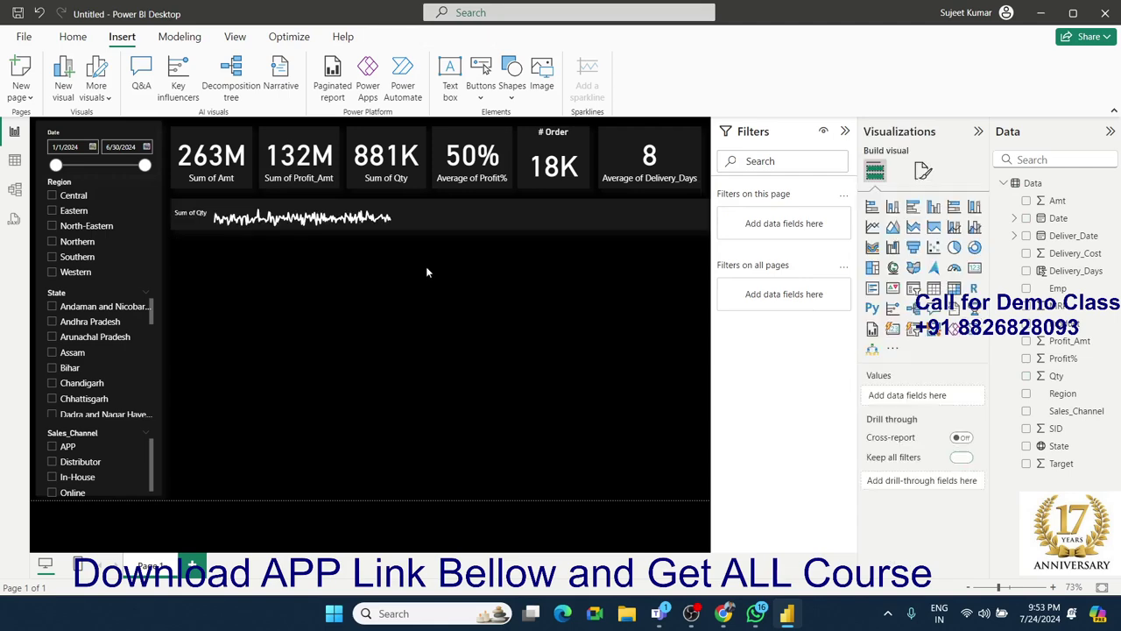
click(396, 229)
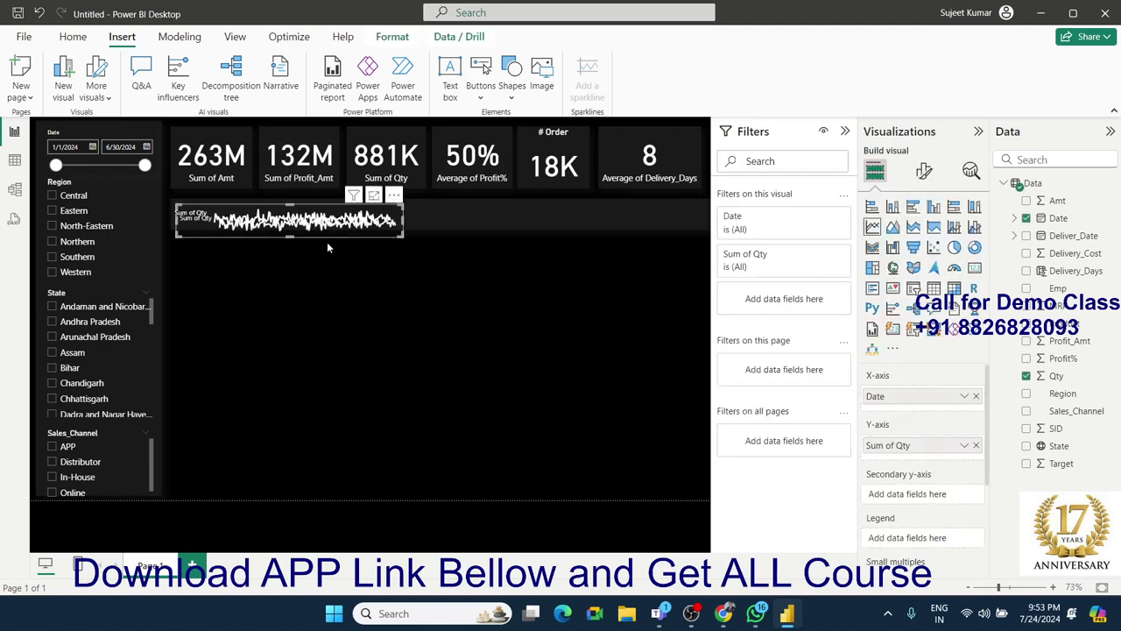
drag(337, 233, 552, 229)
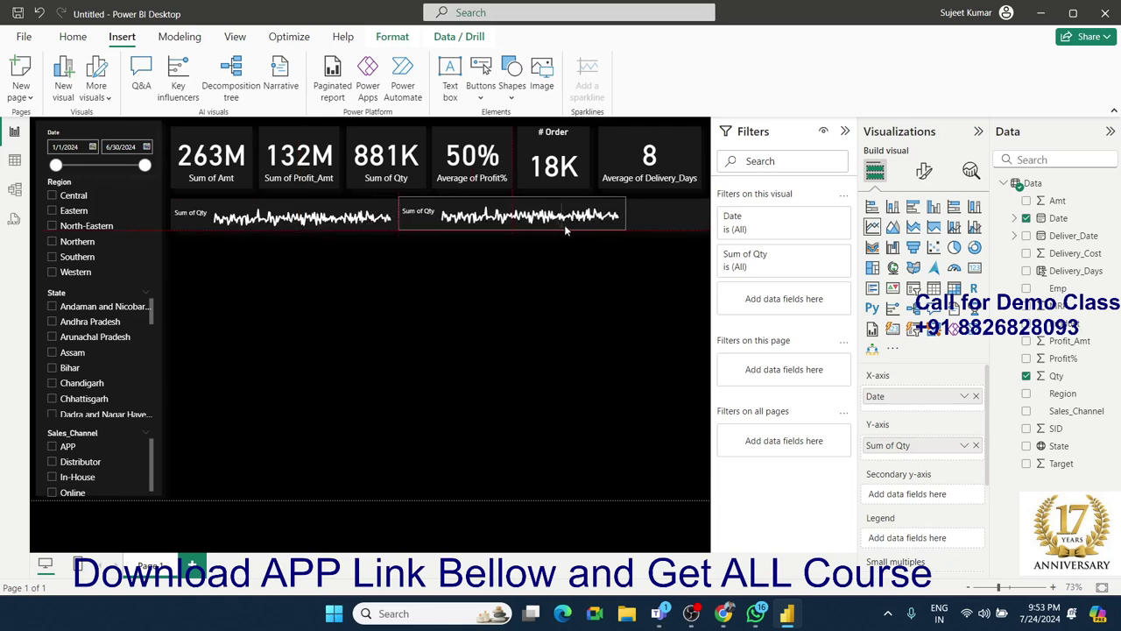
Step: Narrow the left sparkline and slide the copy back to sit beside it
click(387, 227)
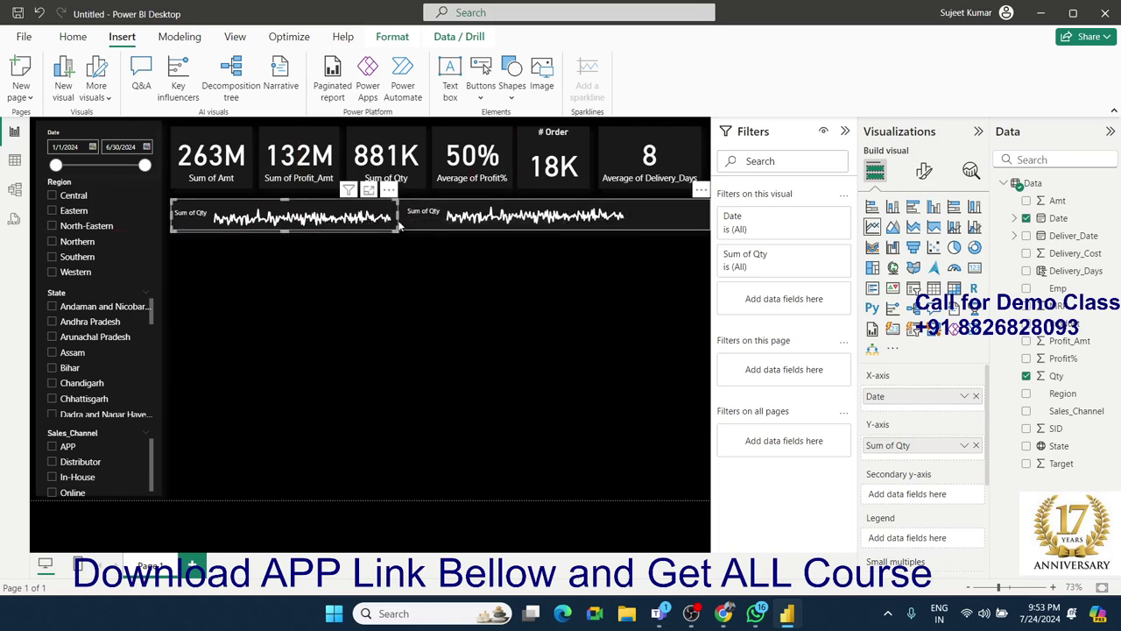
drag(398, 216, 347, 219)
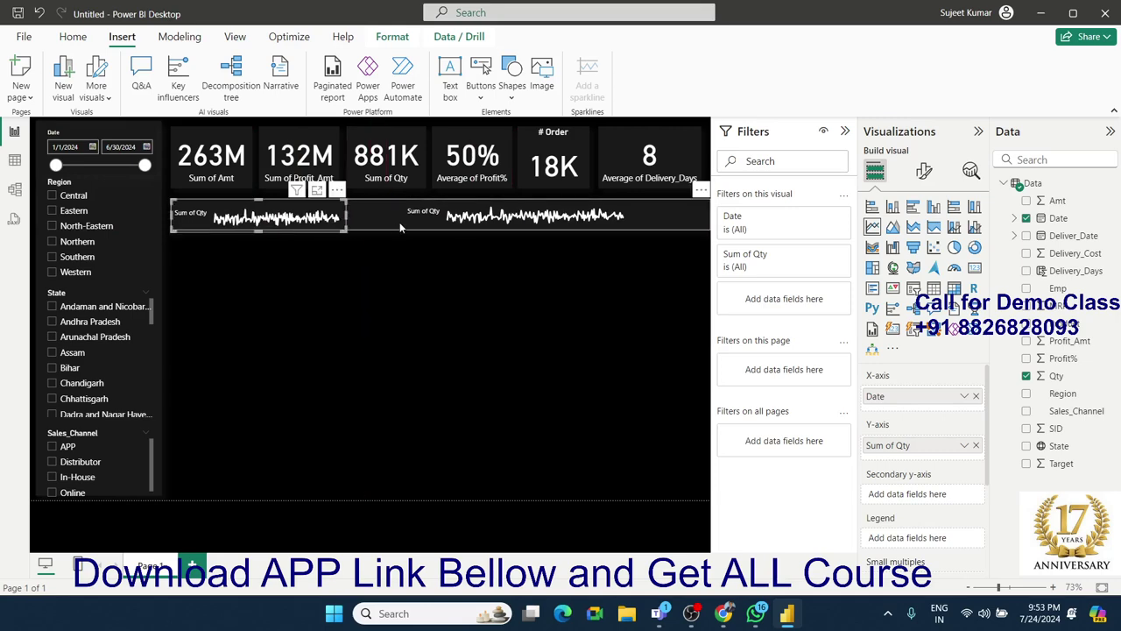
click(401, 228)
click(468, 224)
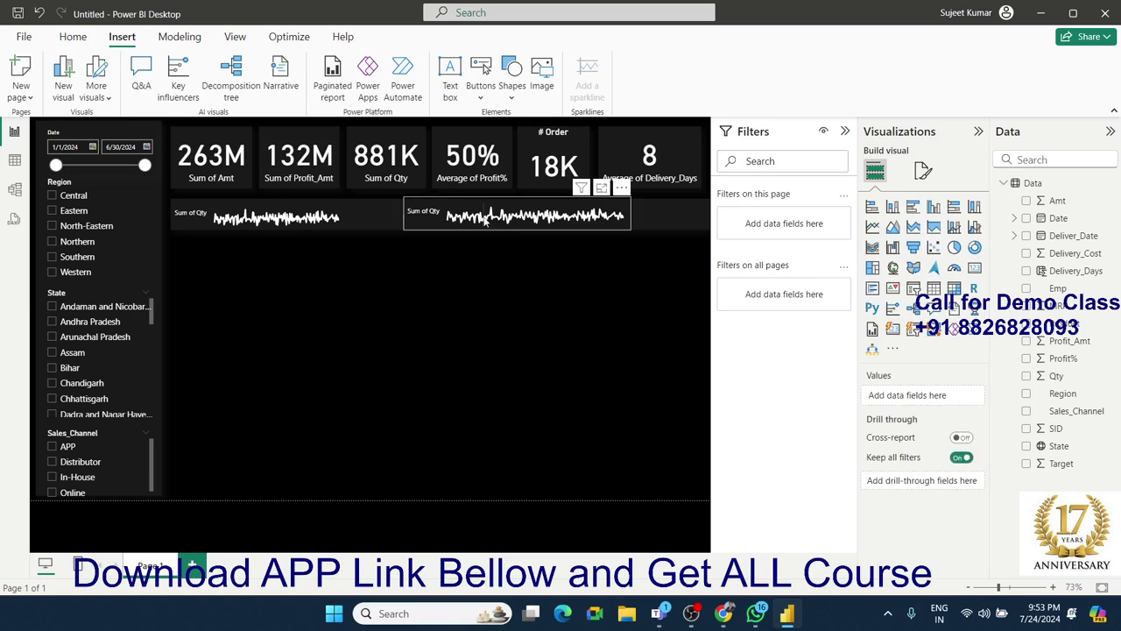
click(446, 224)
drag(442, 226, 392, 224)
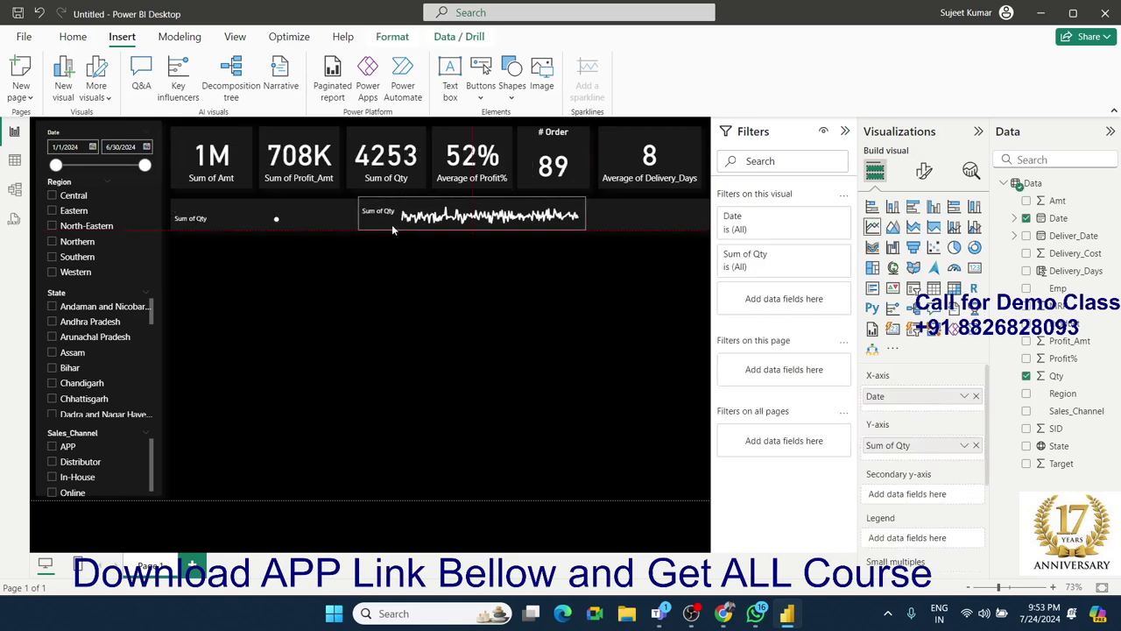
click(276, 220)
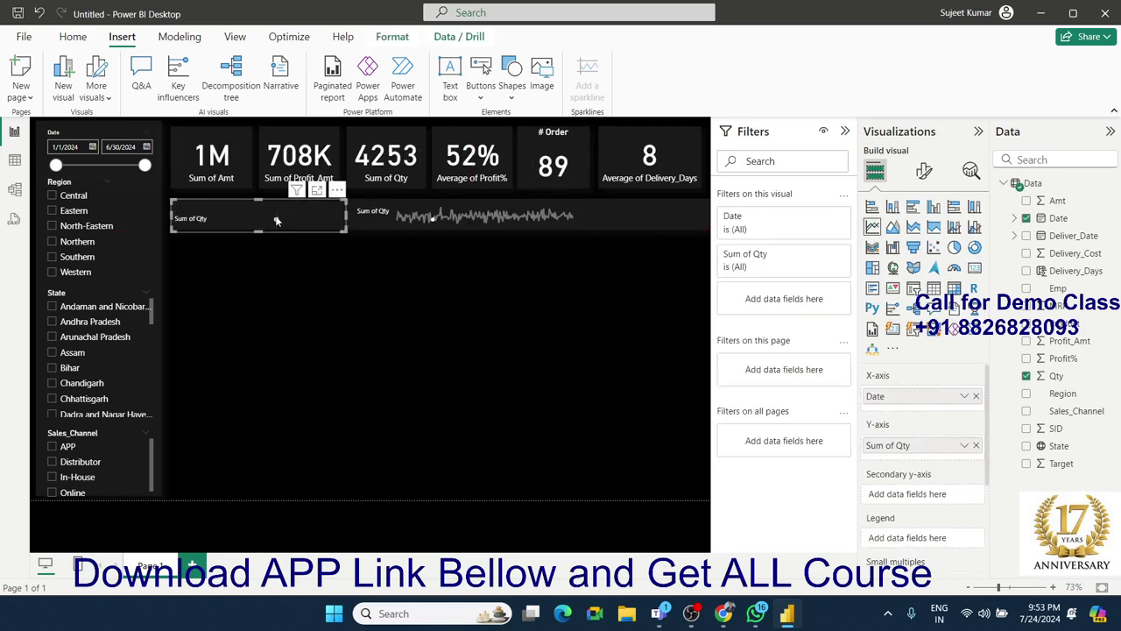
click(380, 226)
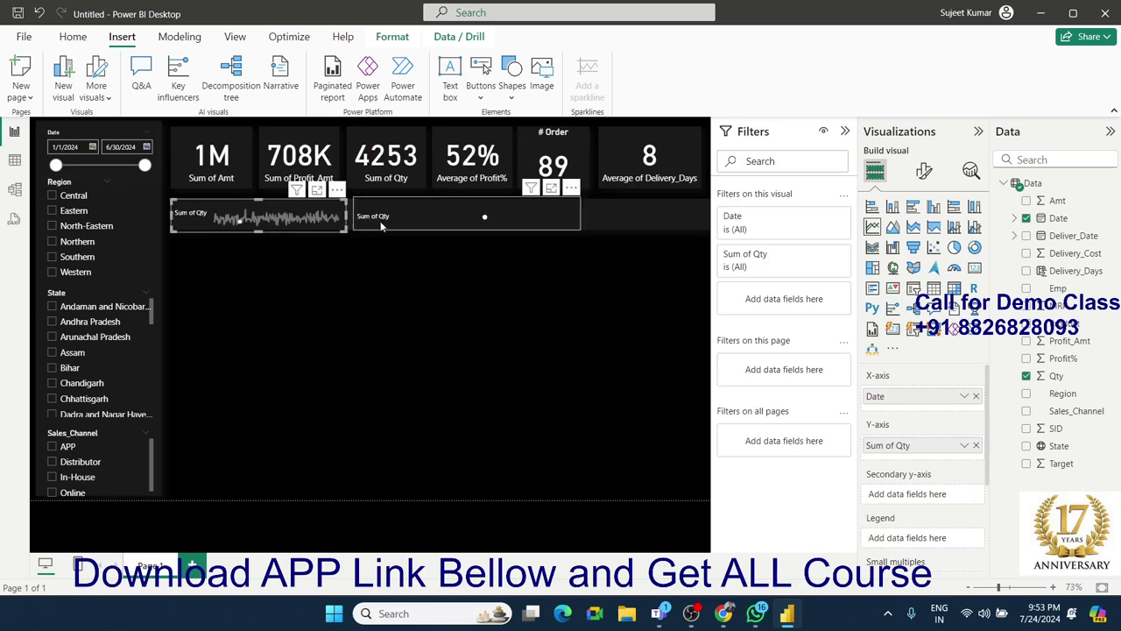
click(395, 220)
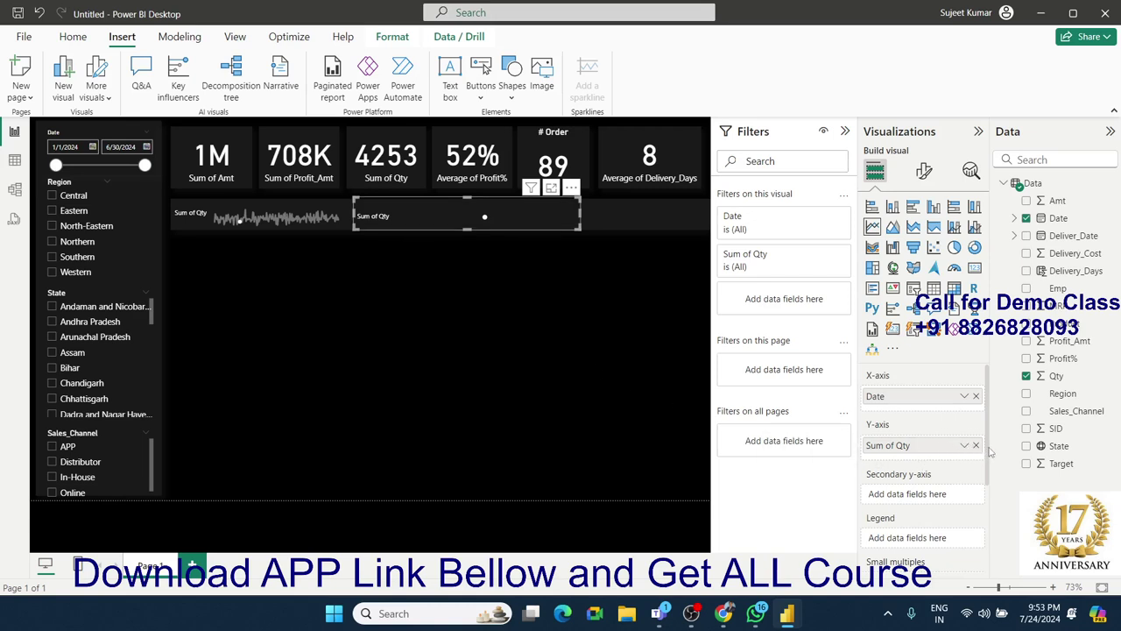
Step: Replace Sum of Qty with Average of Delivery_Days on the second sparkline's Y-axis
click(976, 445)
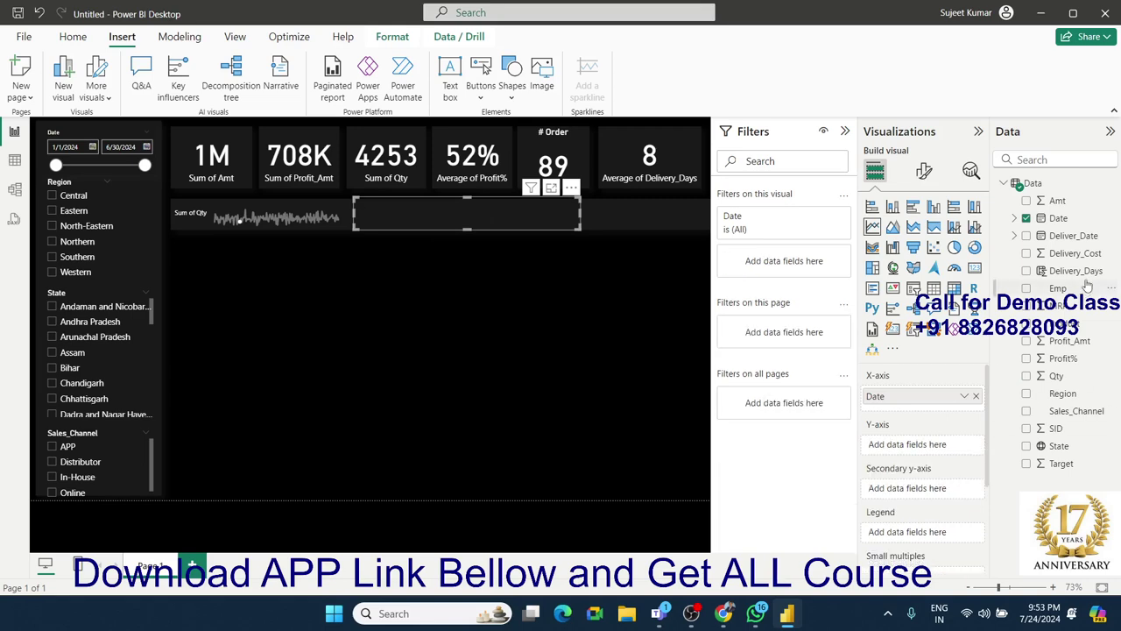
drag(1086, 275, 964, 445)
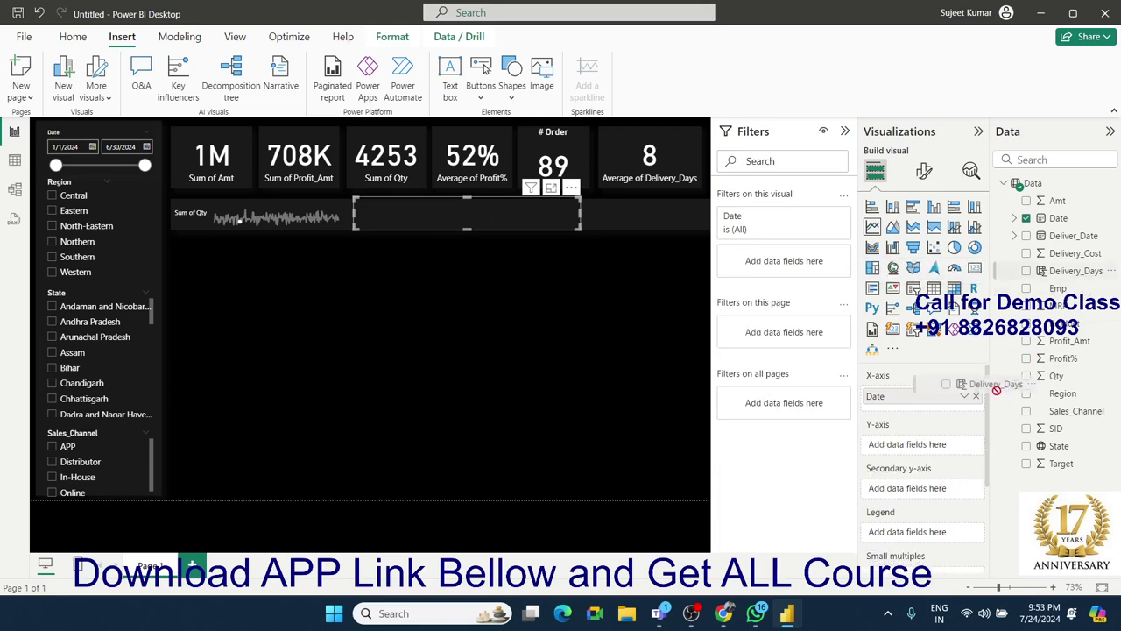
click(965, 446)
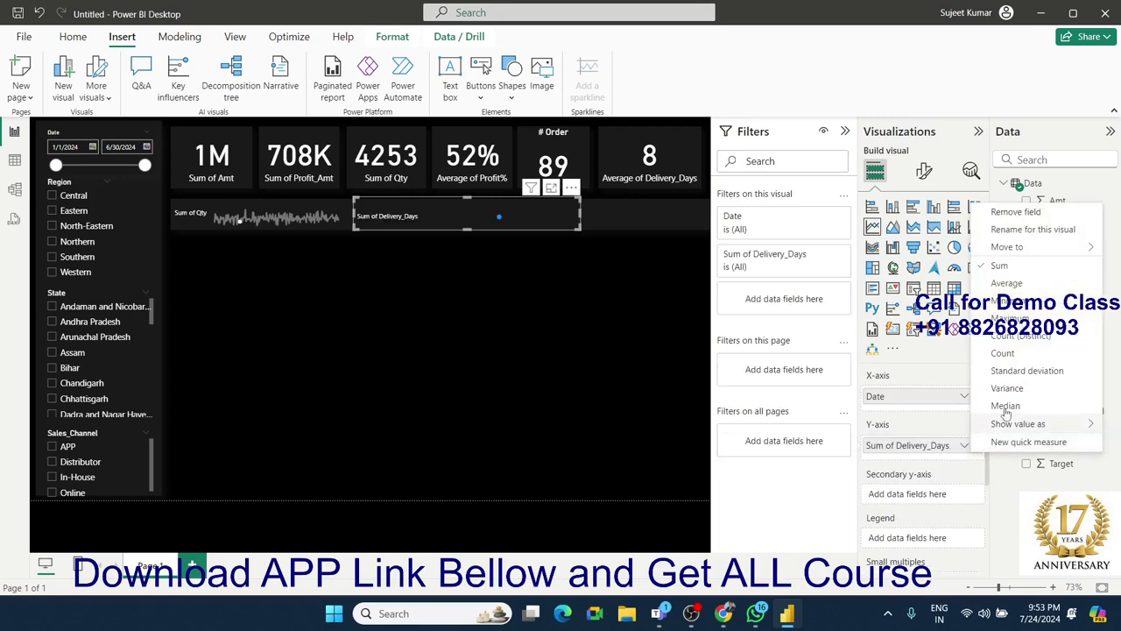
click(1007, 283)
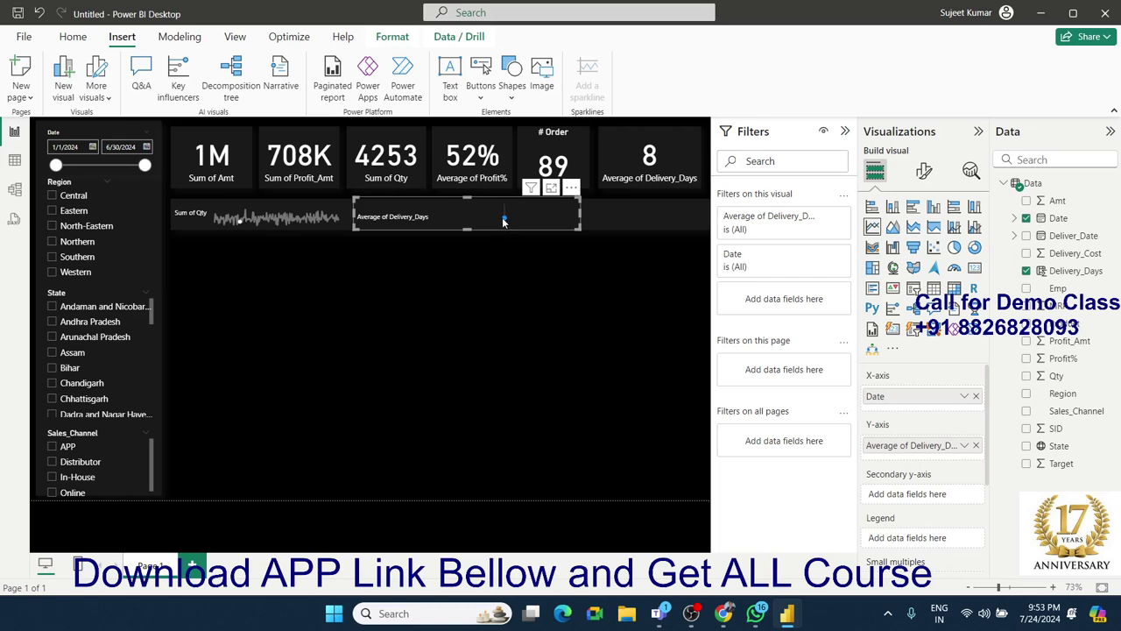
click(242, 222)
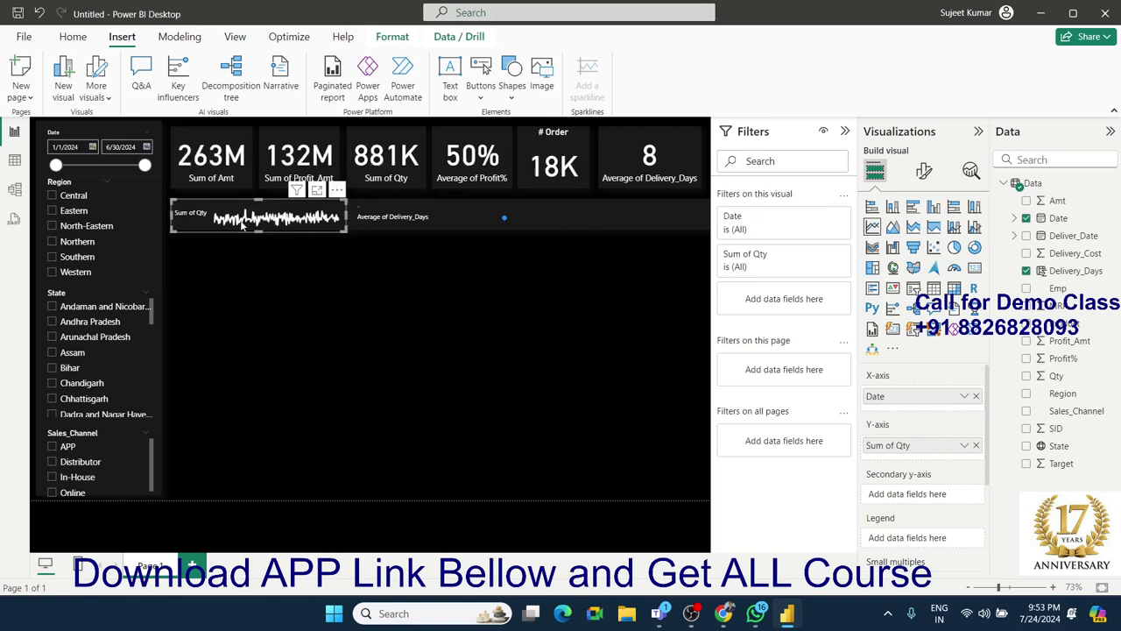
click(514, 227)
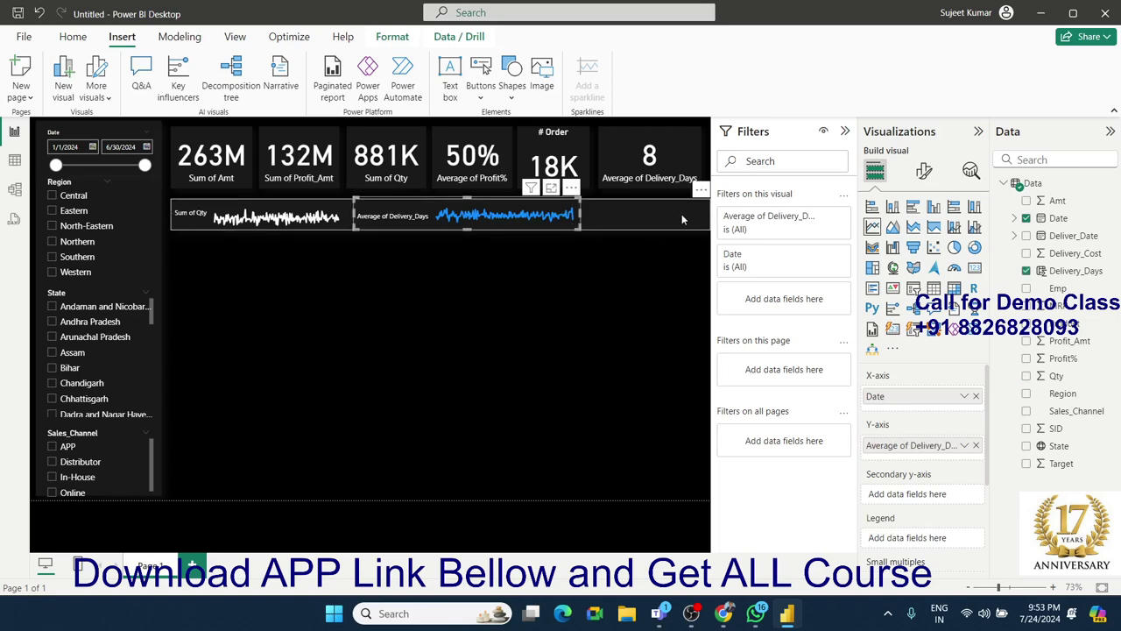
Step: Set the Average of Delivery_Days sparkline's line colour to White
click(926, 174)
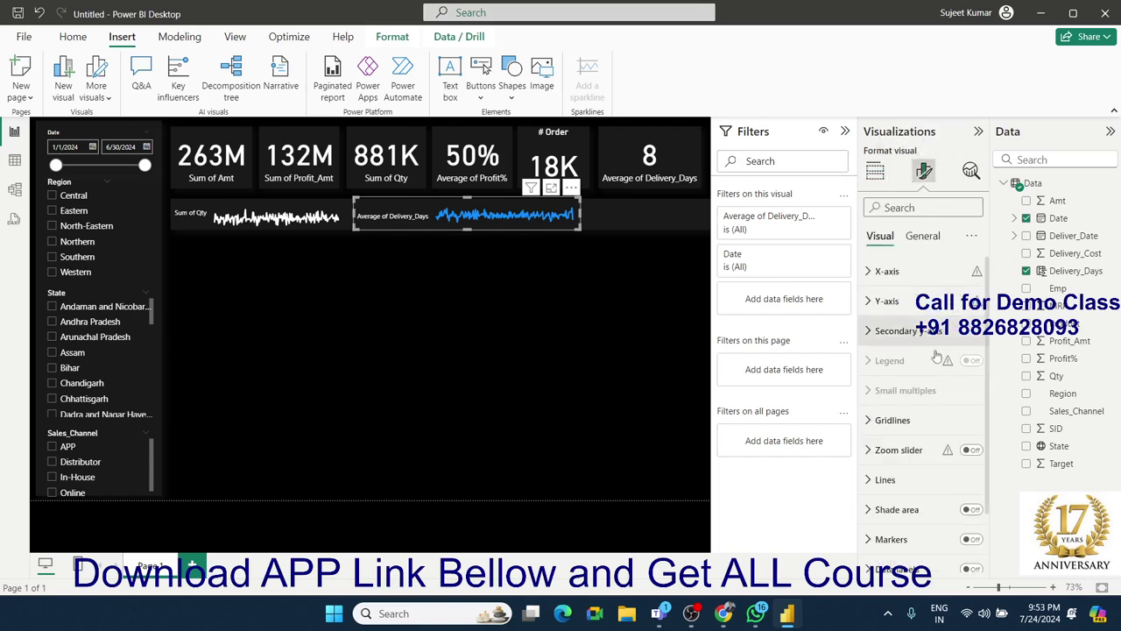
click(887, 480)
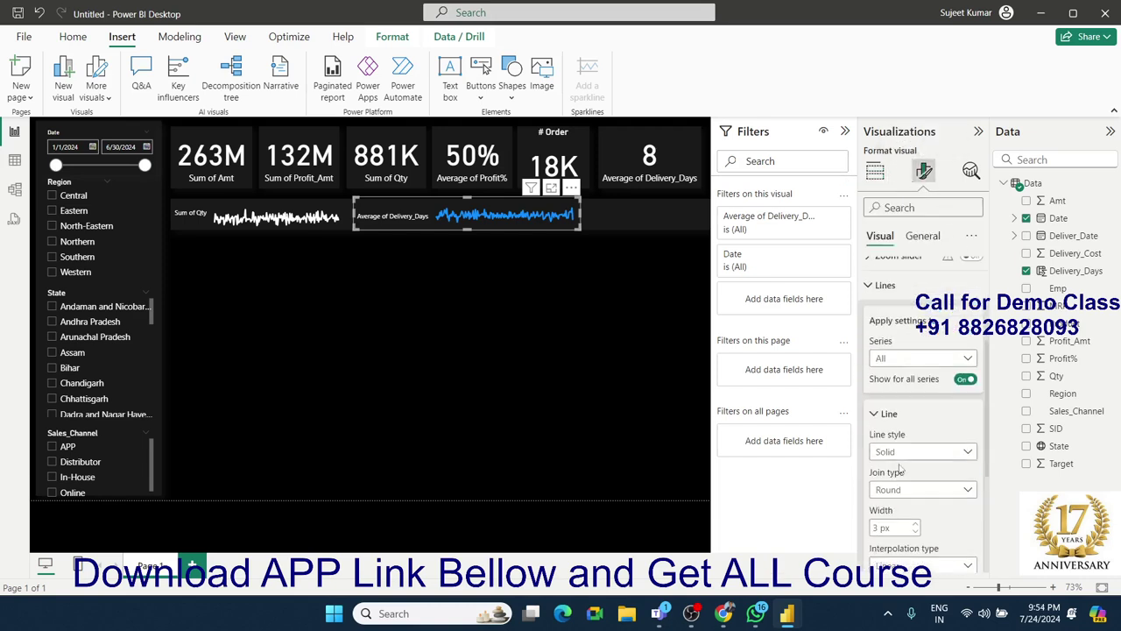
scroll(911, 474, down, 3)
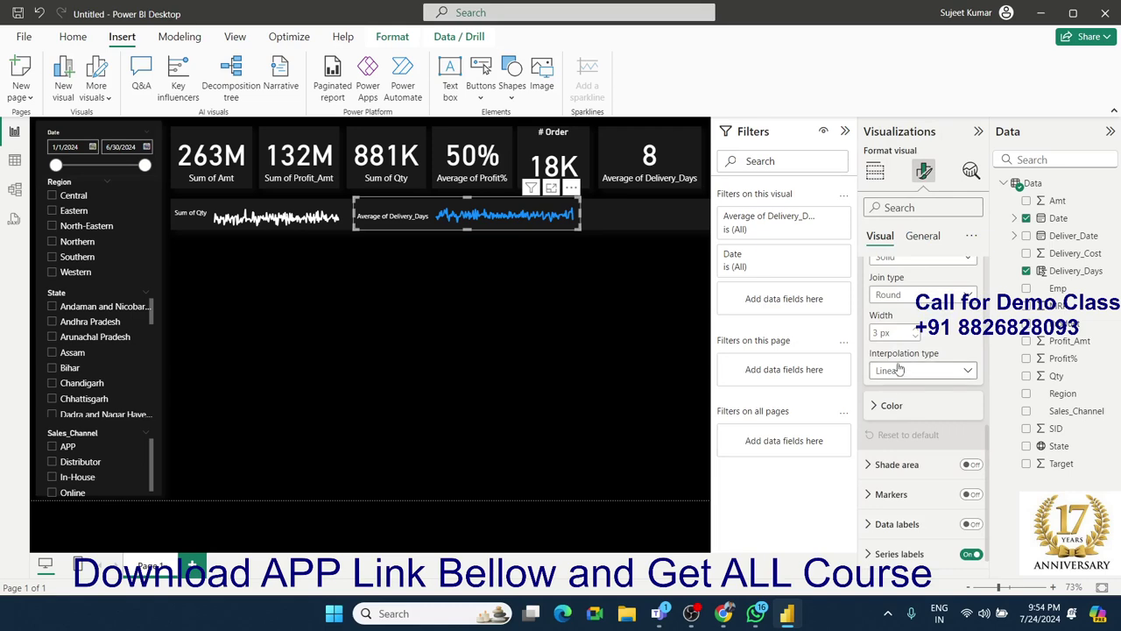
scroll(904, 379, down, 1)
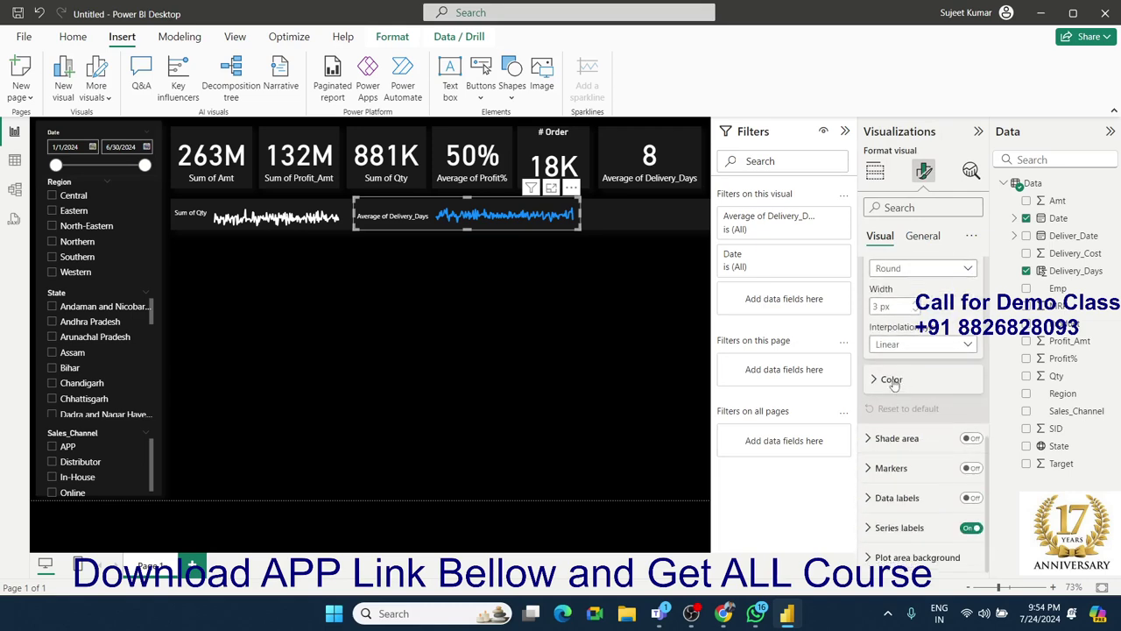
click(894, 379)
click(890, 423)
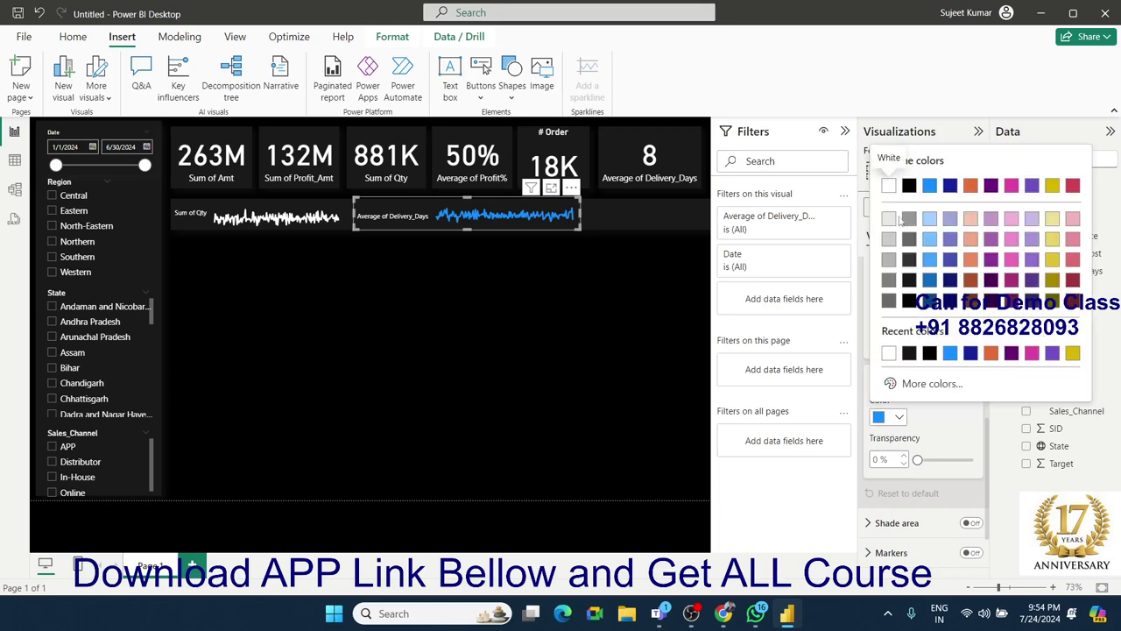
click(891, 187)
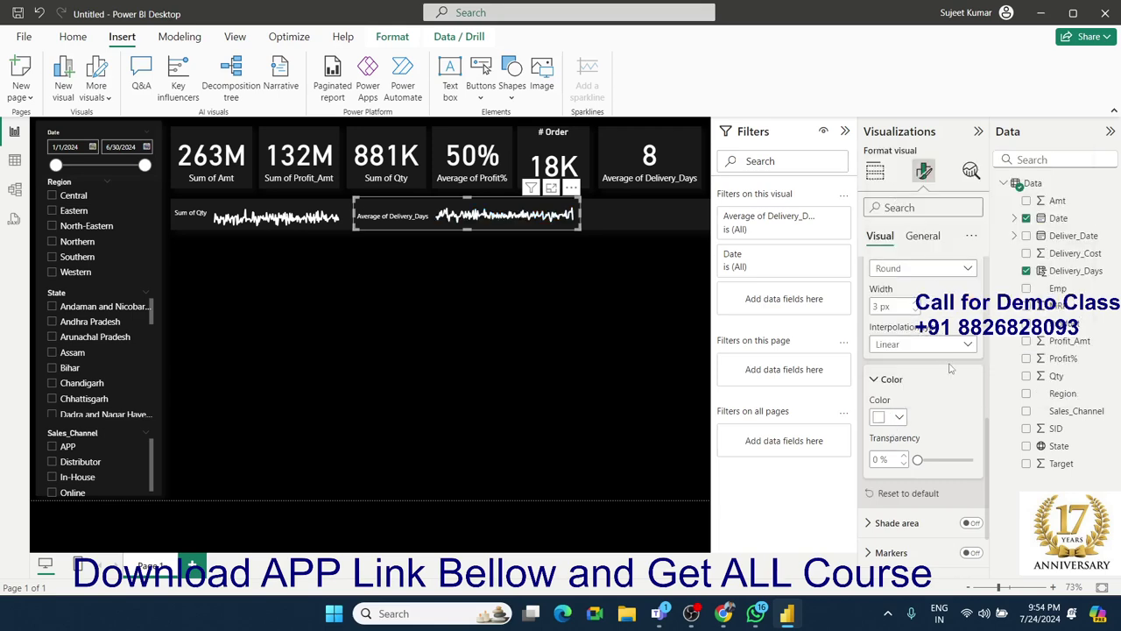
scroll(898, 421, down, 2)
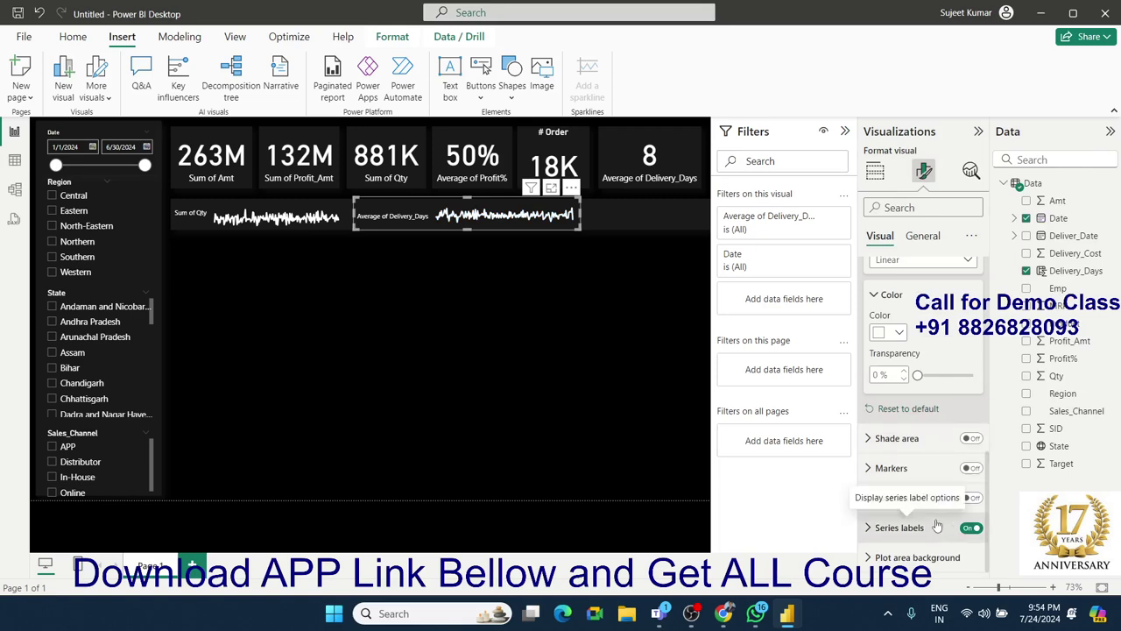
scroll(929, 492, up, 8)
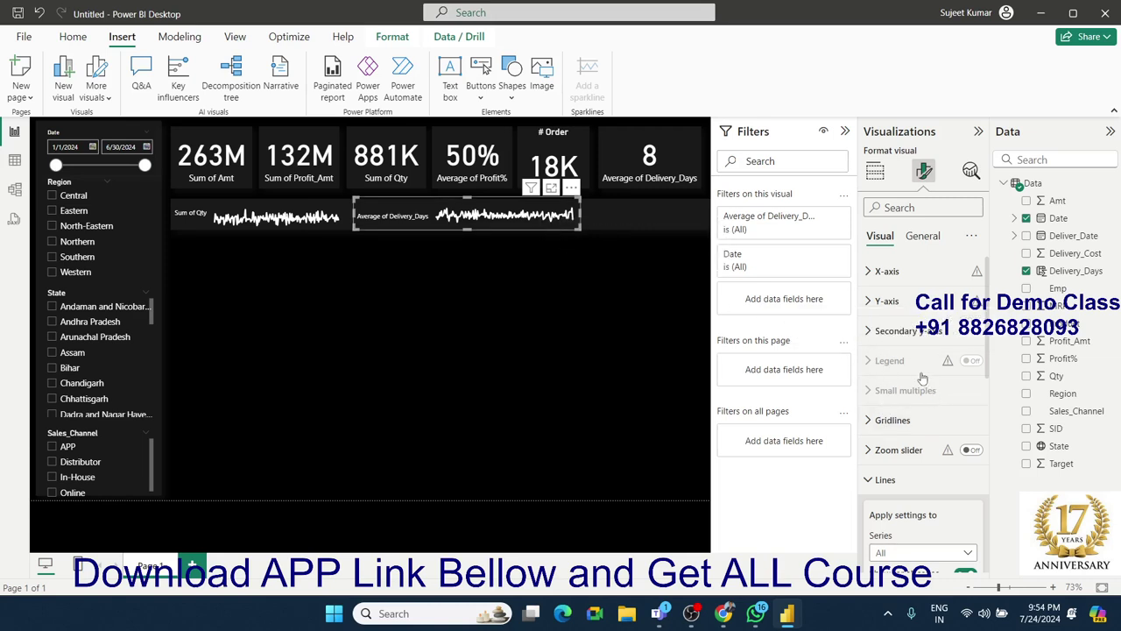
Step: Expand the Delivery_Days sparkline's Series labels and experiment with Maximum width values
scroll(936, 405, down, 5)
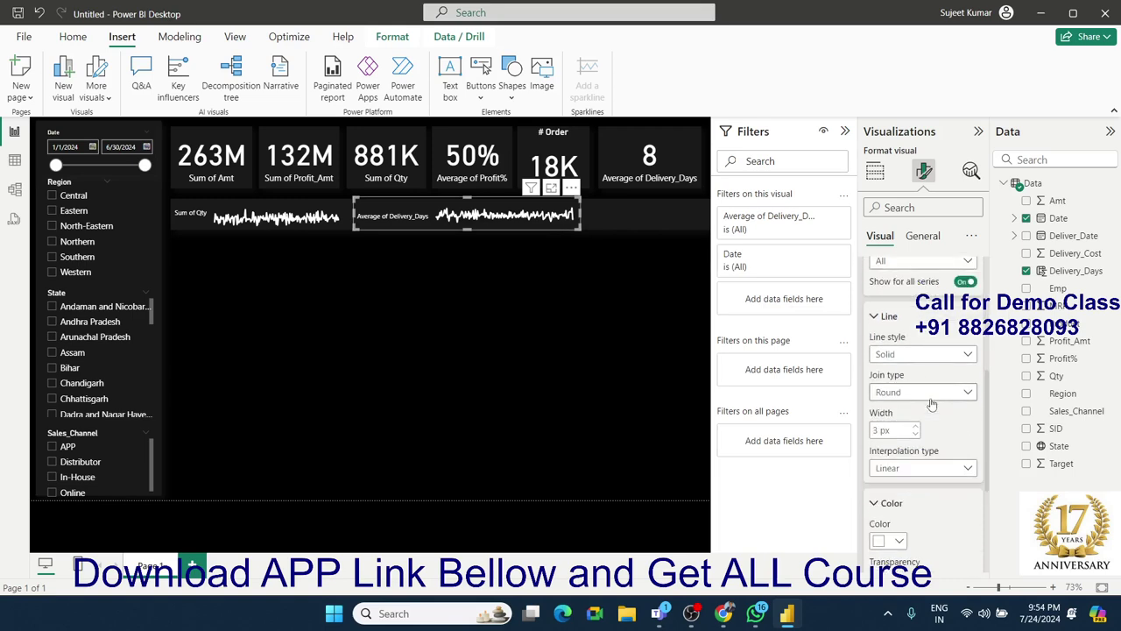
scroll(931, 405, down, 3)
scroll(934, 420, down, 2)
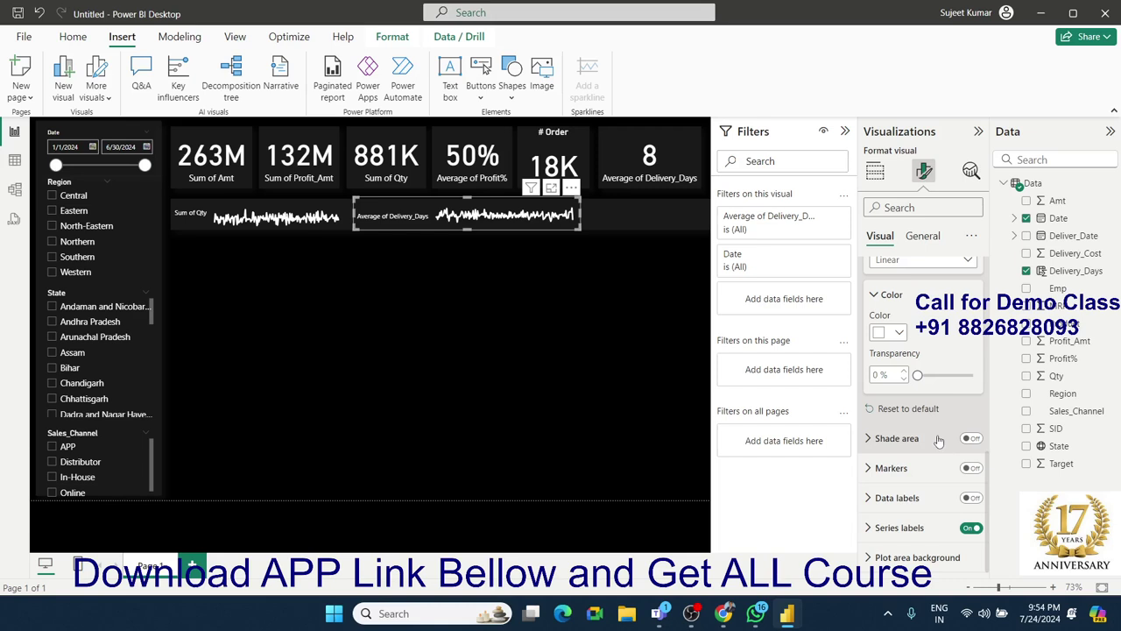
click(887, 528)
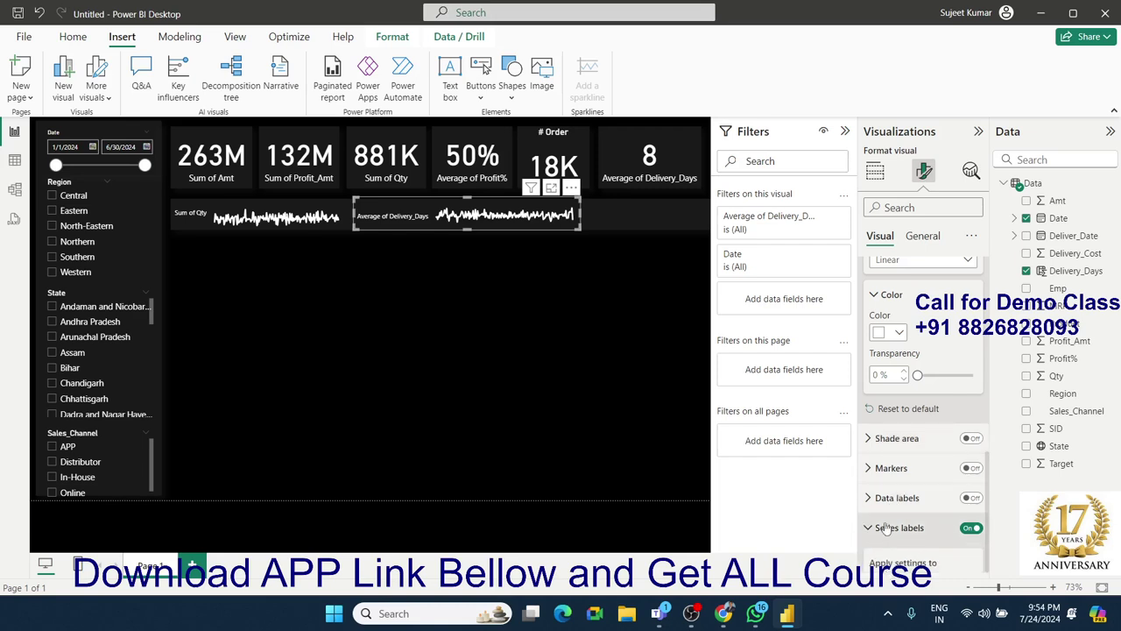
scroll(898, 499, down, 4)
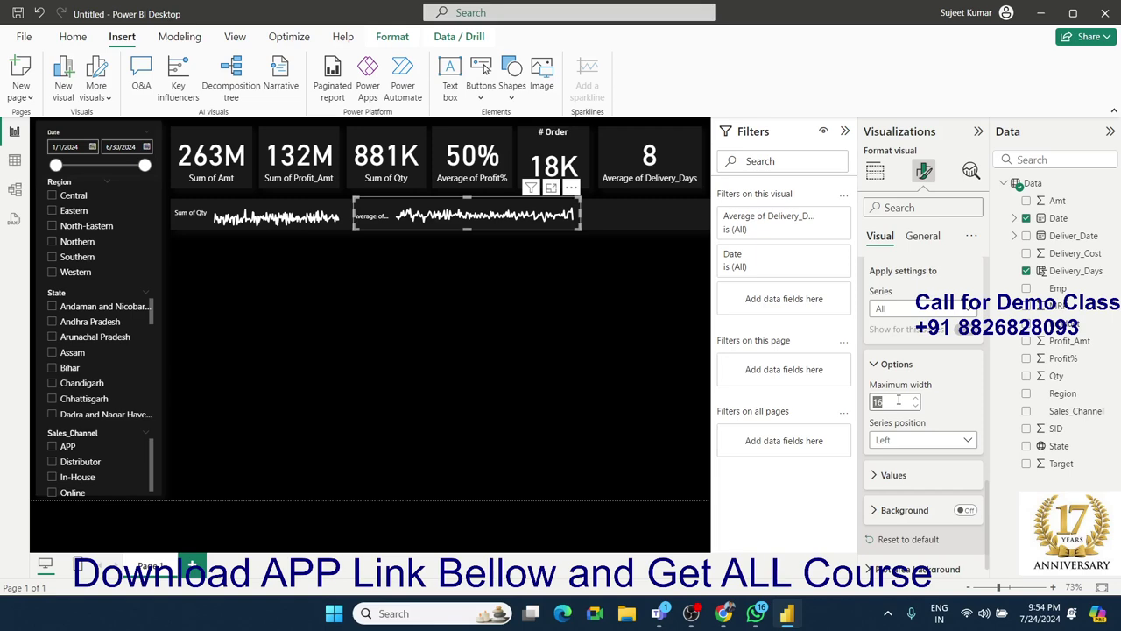
text(0)
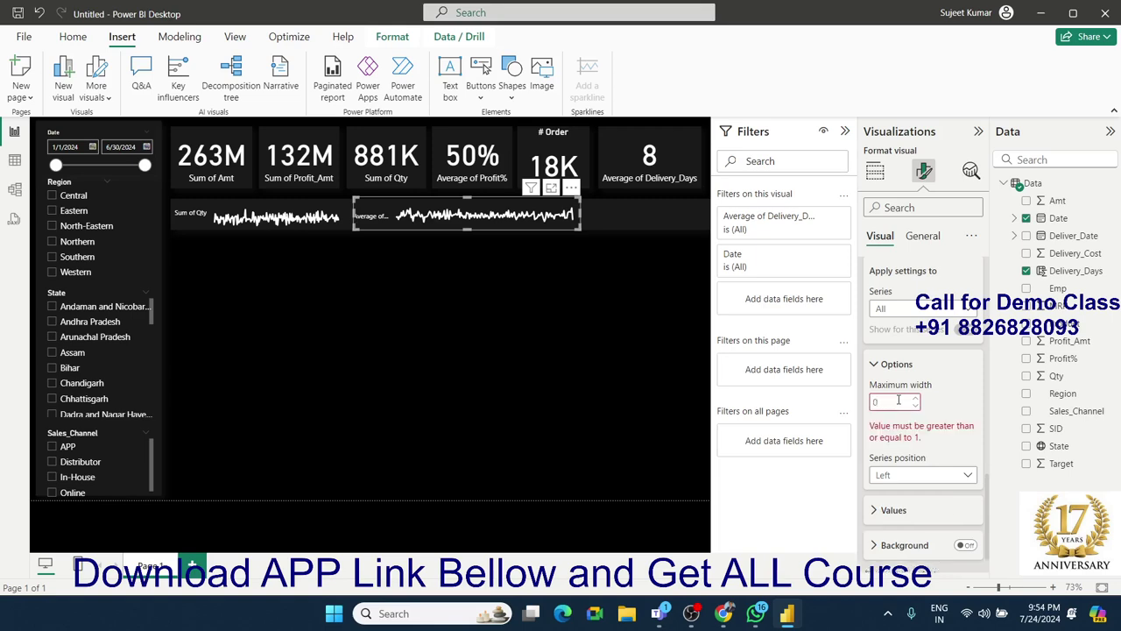
text(2)
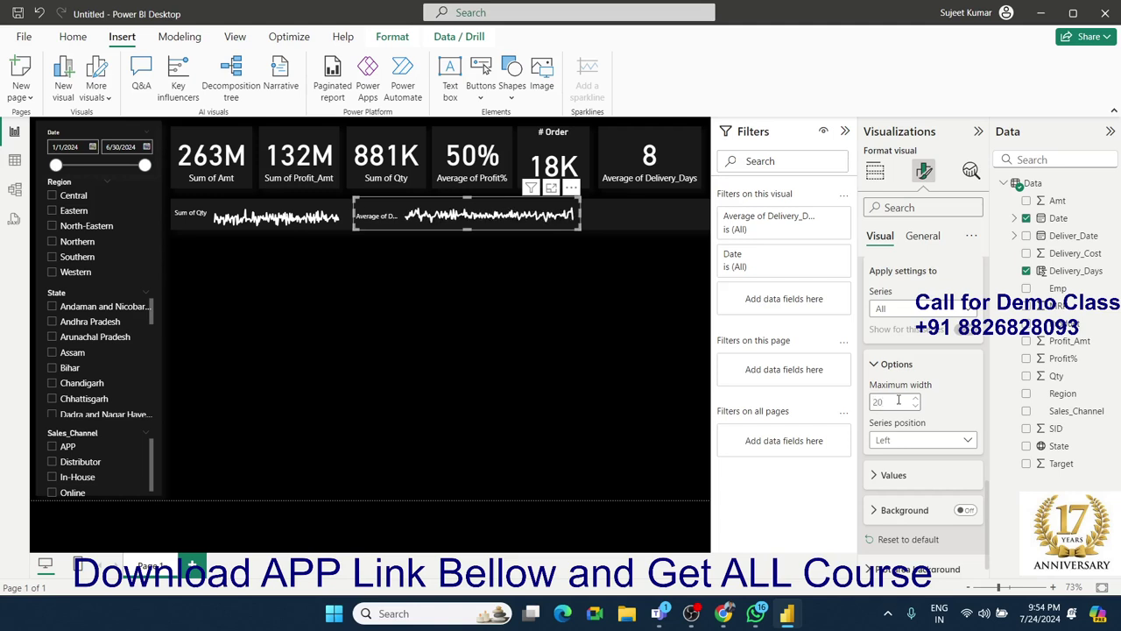
key(BackSpace)
text(1)
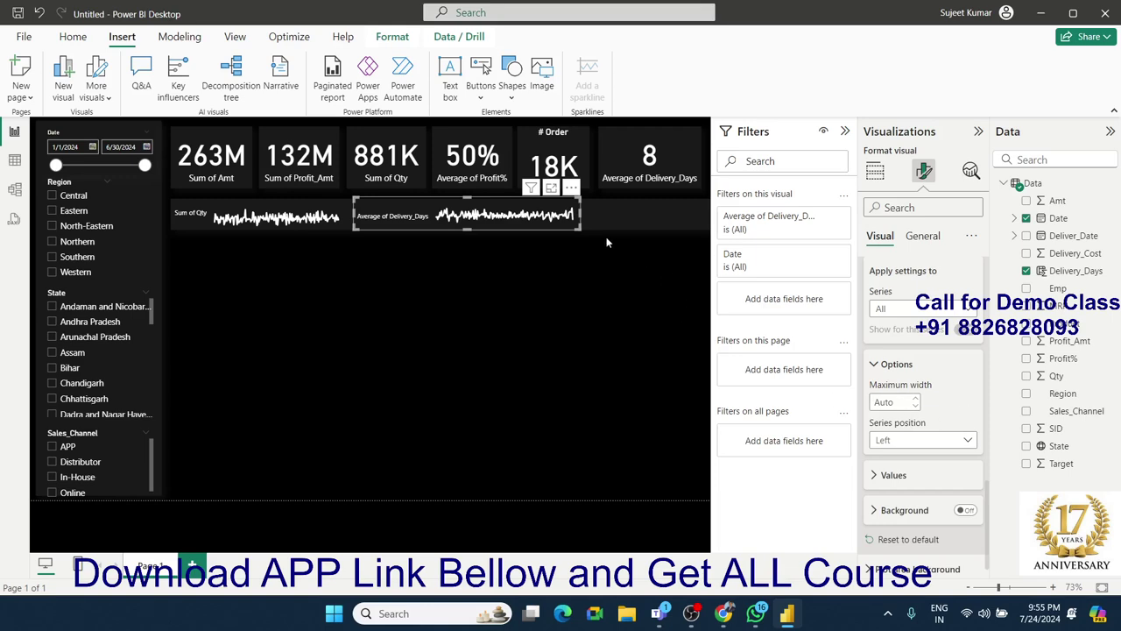
Step: Make the Delivery_Days sparkline slightly narrower
drag(580, 214, 558, 218)
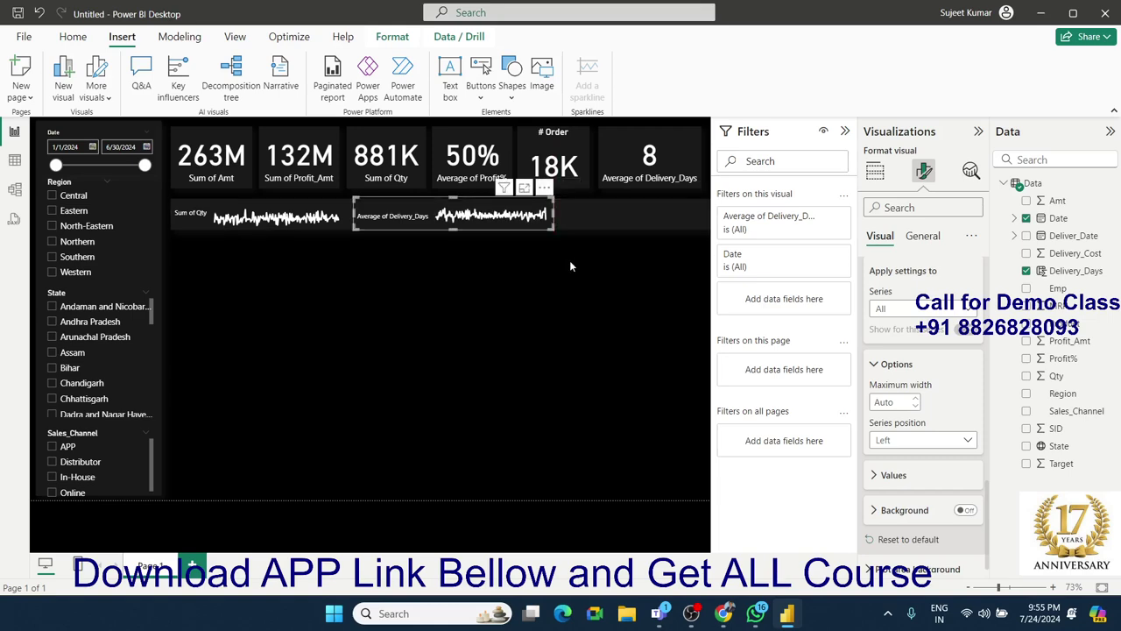
click(569, 265)
click(539, 230)
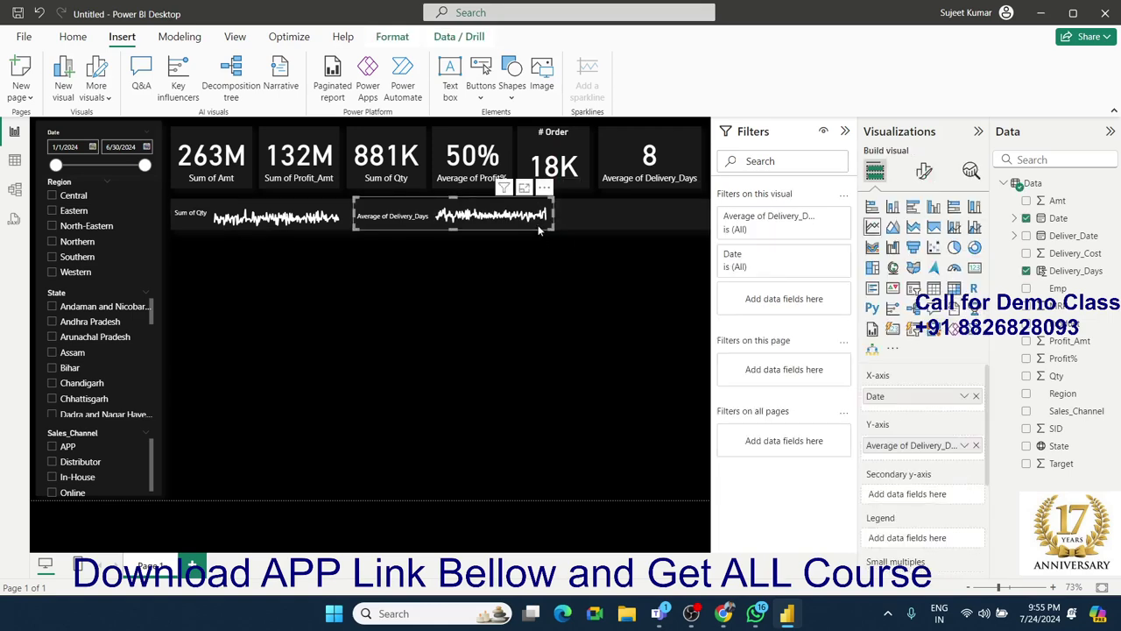
click(537, 281)
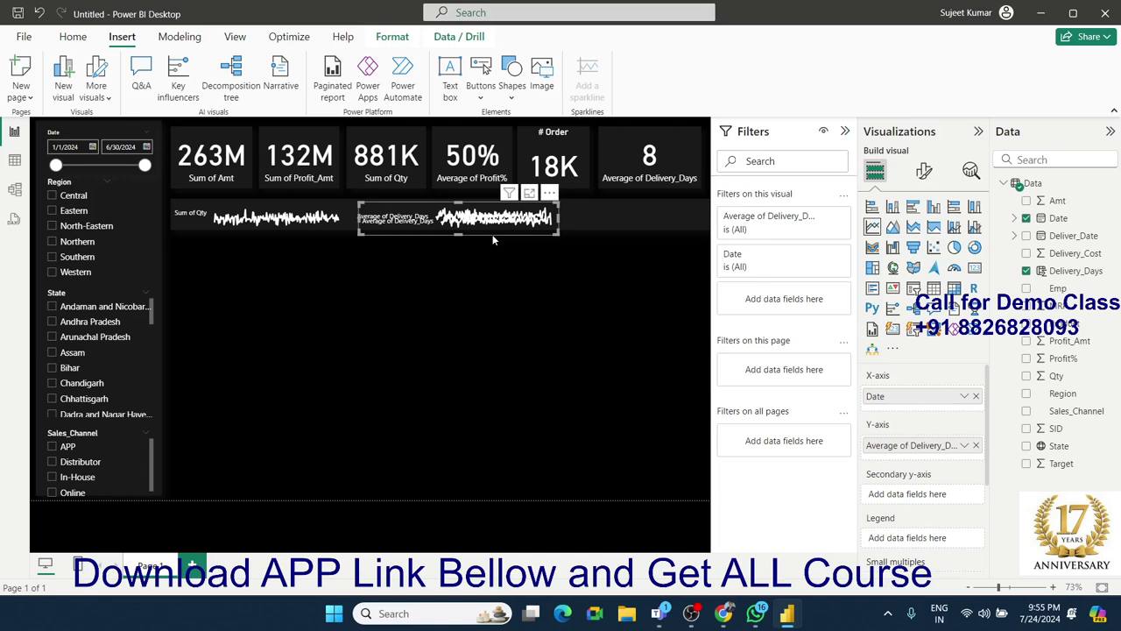
Step: Place and narrow the pasted copy, swapping Average of Delivery_Days for Delivery_Cost
drag(495, 230, 645, 226)
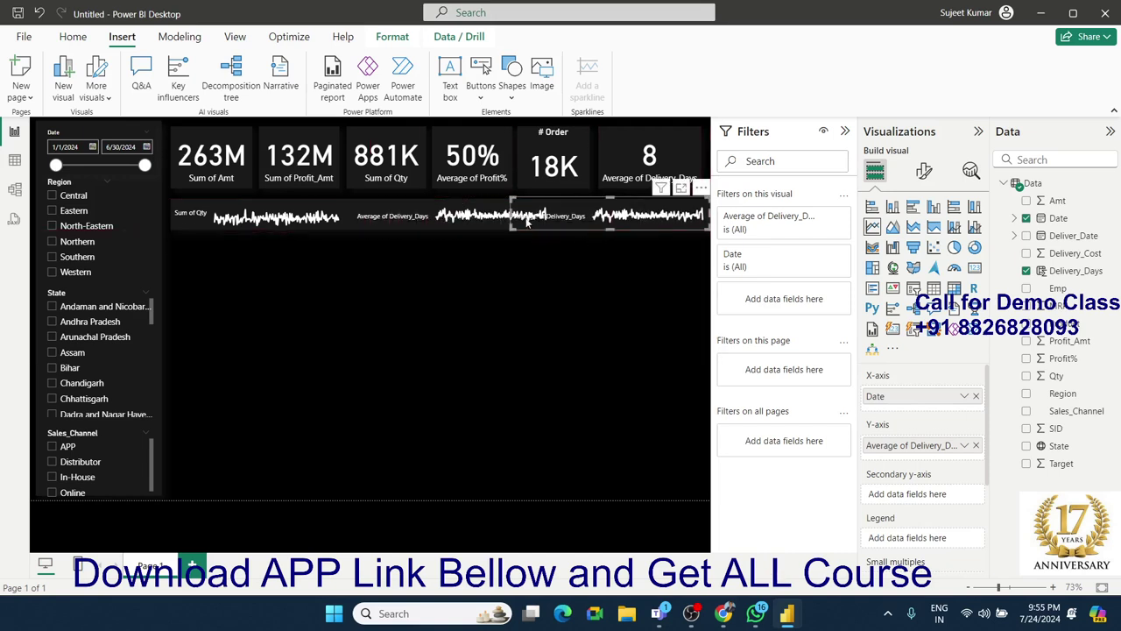
mouse_move(511, 216)
mouse_down()
mouse_move(570, 217)
mouse_move(554, 216)
mouse_up()
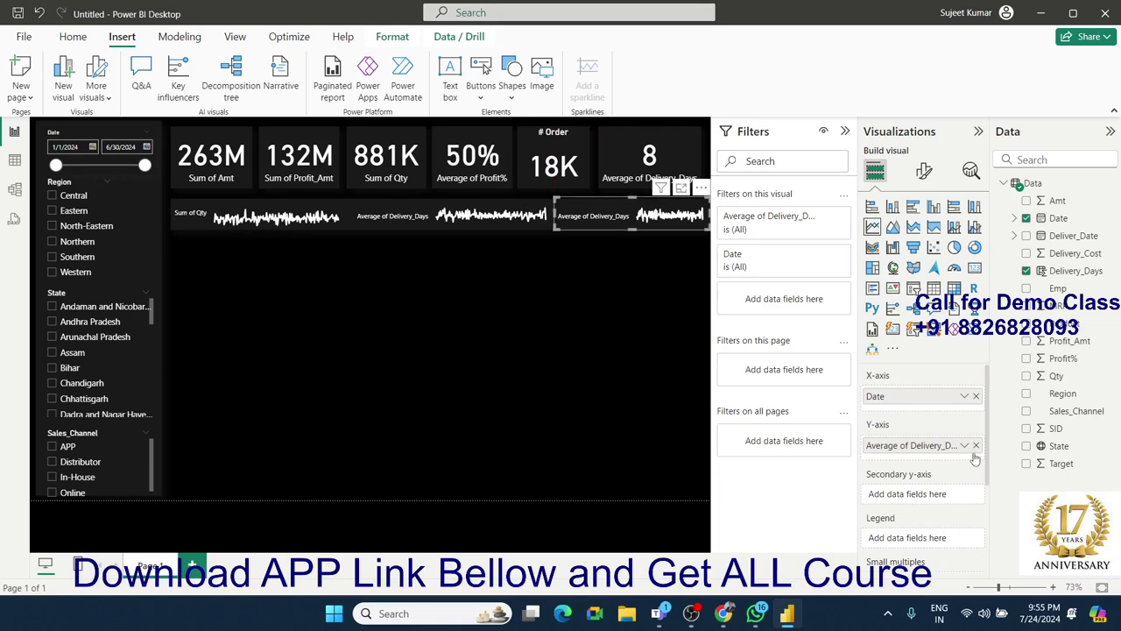
drag(973, 449, 788, 449)
drag(1073, 253, 938, 448)
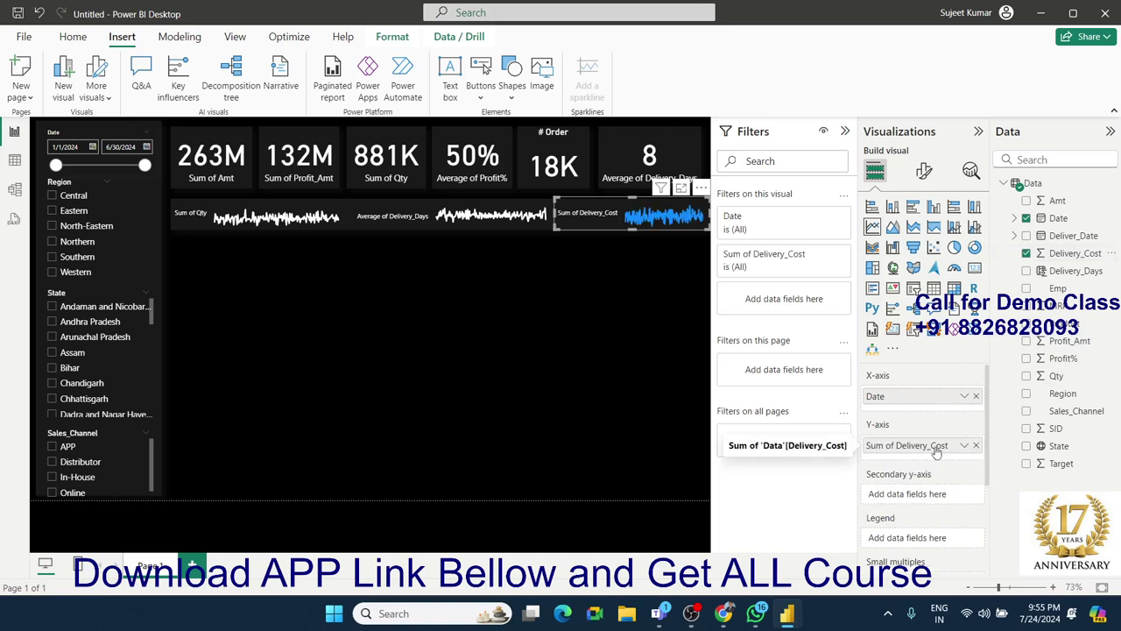
Step: Set the Sum of Delivery_Cost sparkline's line colour to White
click(926, 173)
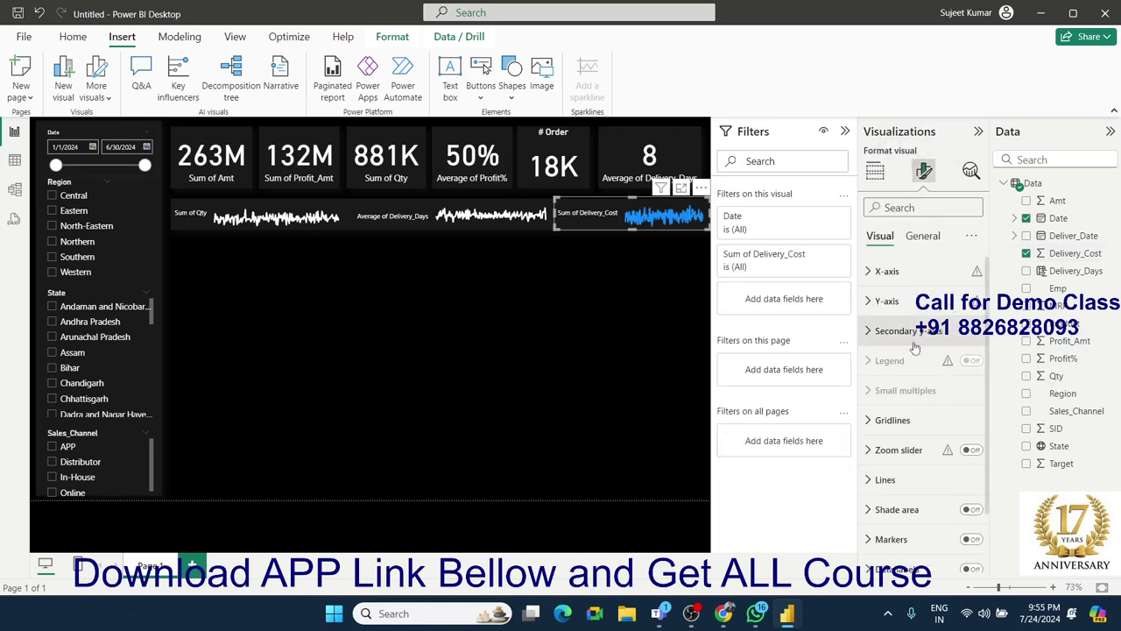
click(887, 480)
scroll(890, 481, down, 3)
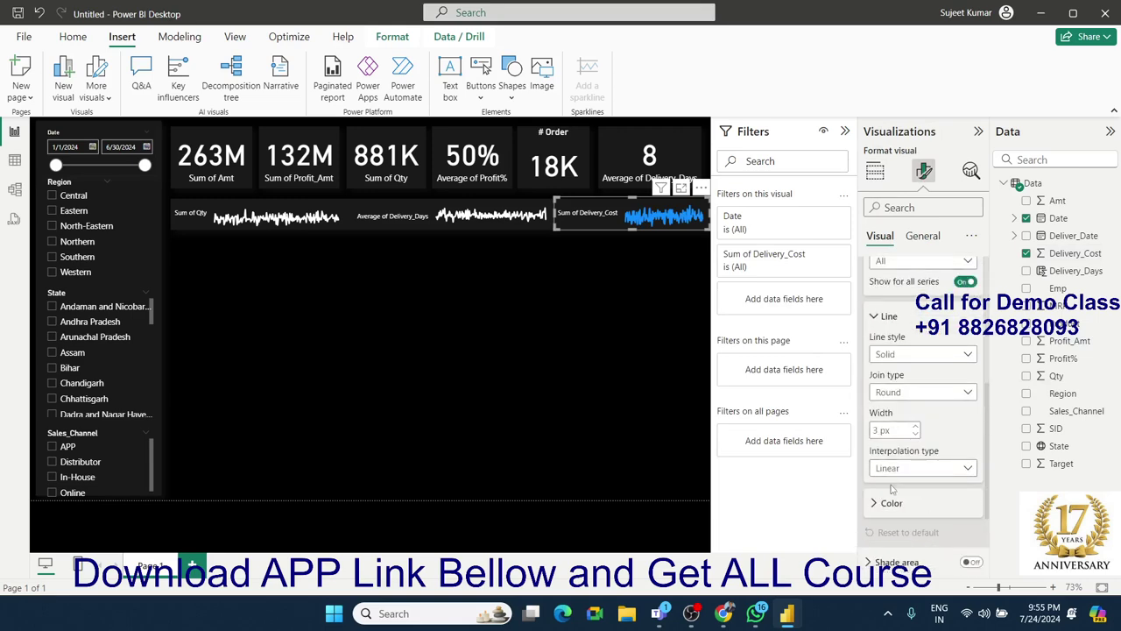
scroll(890, 477, down, 3)
click(889, 381)
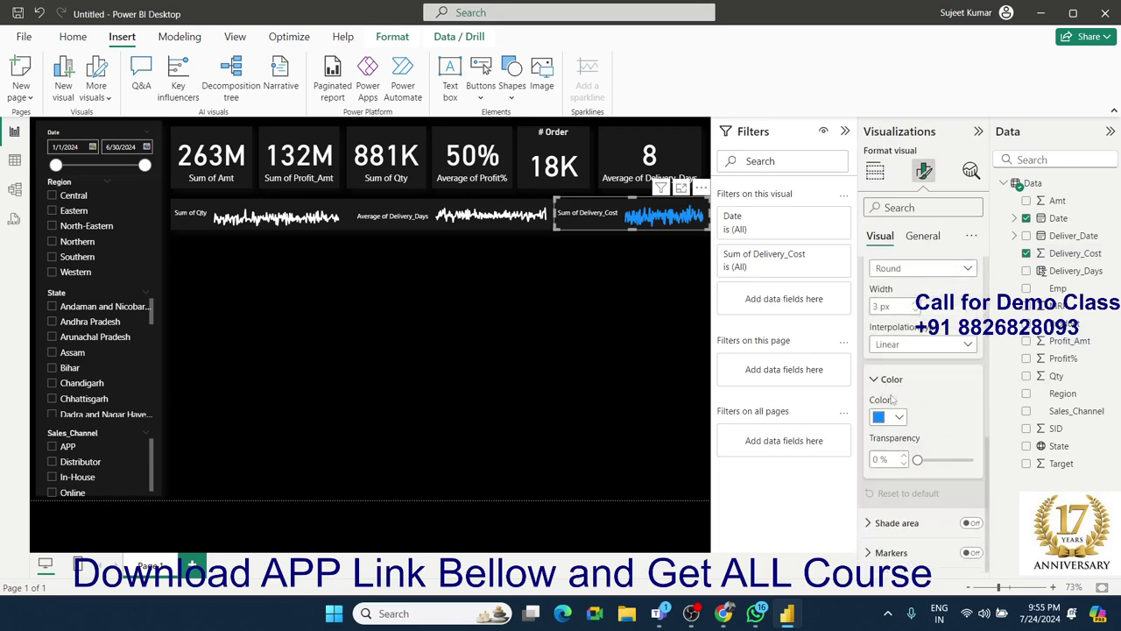
click(890, 417)
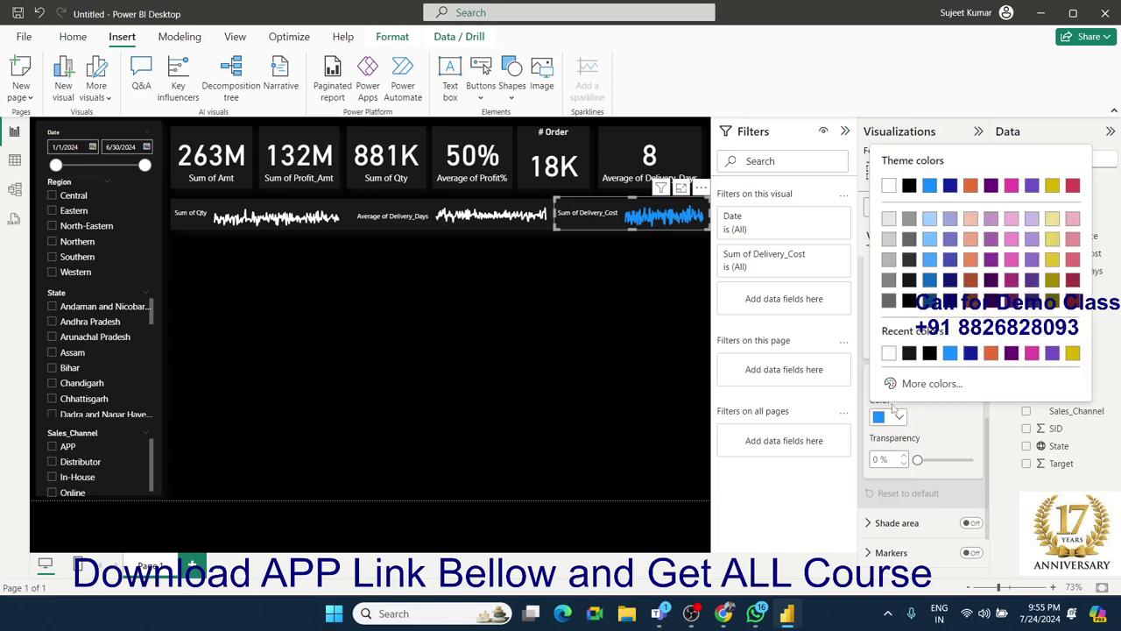
click(889, 186)
click(677, 308)
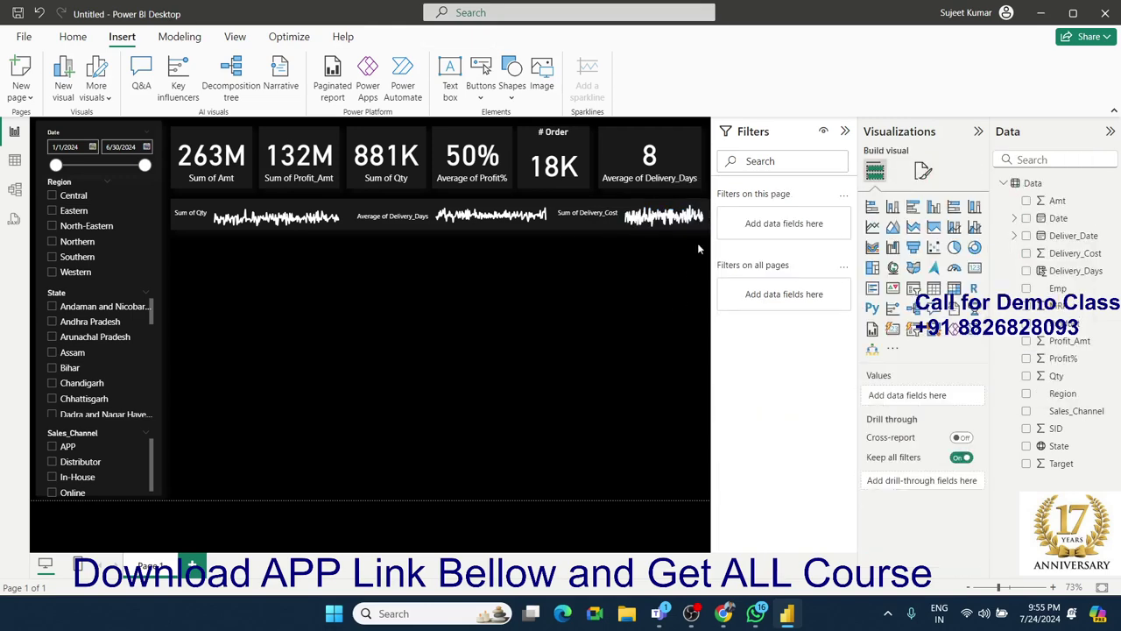
Step: Collapse the Filters pane and turn on the title for the Average of Delivery_Days sparkline
click(845, 132)
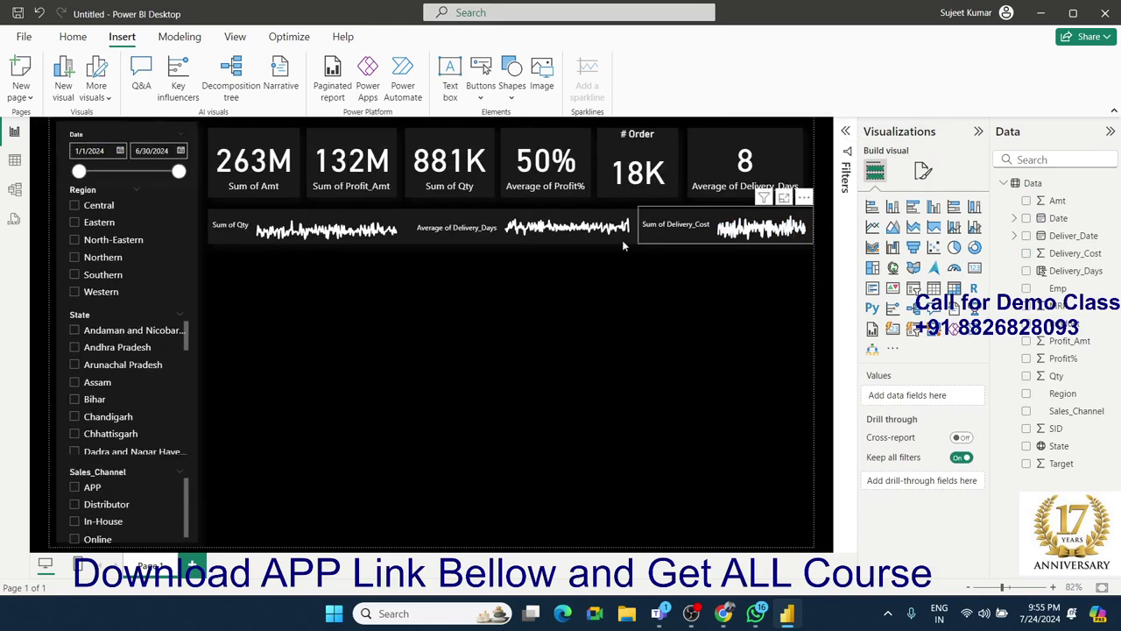
click(462, 235)
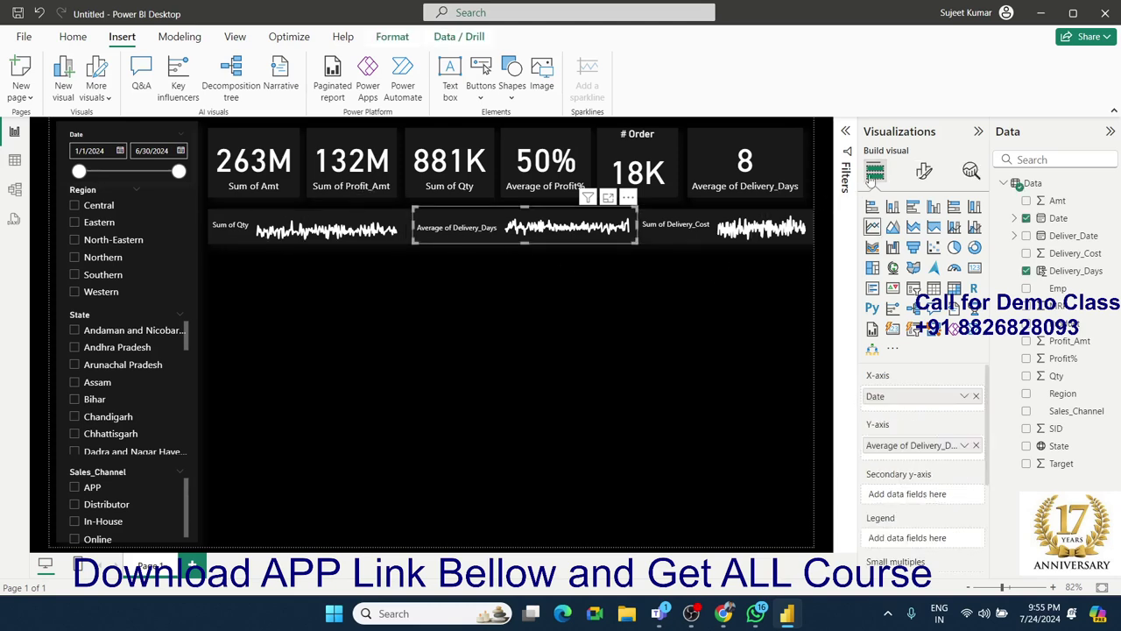
click(923, 171)
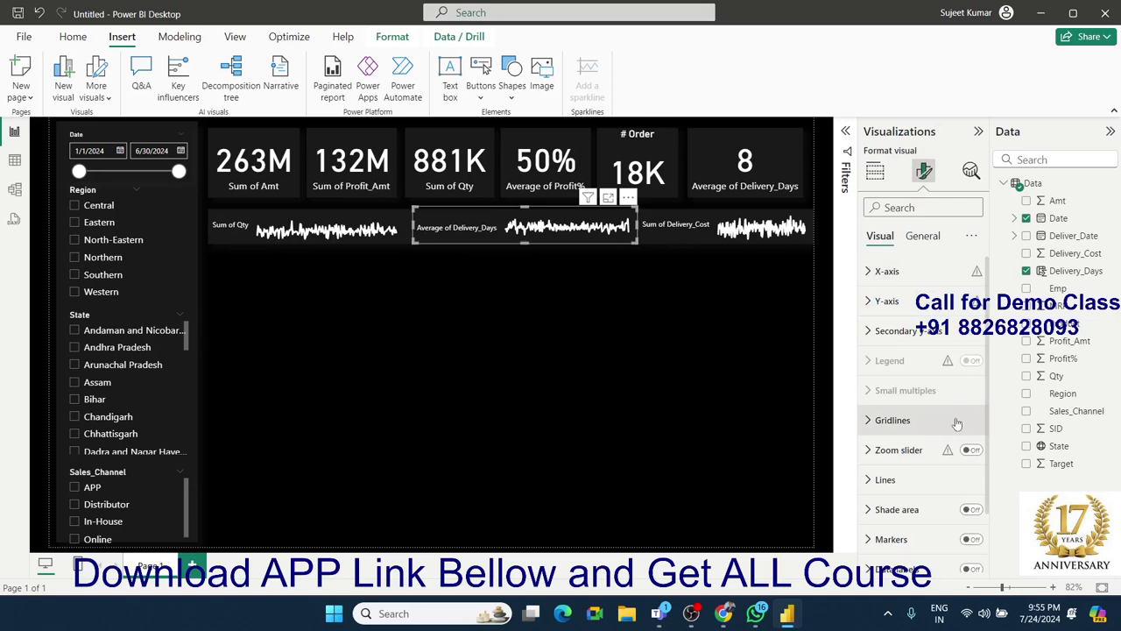
scroll(947, 385, down, 2)
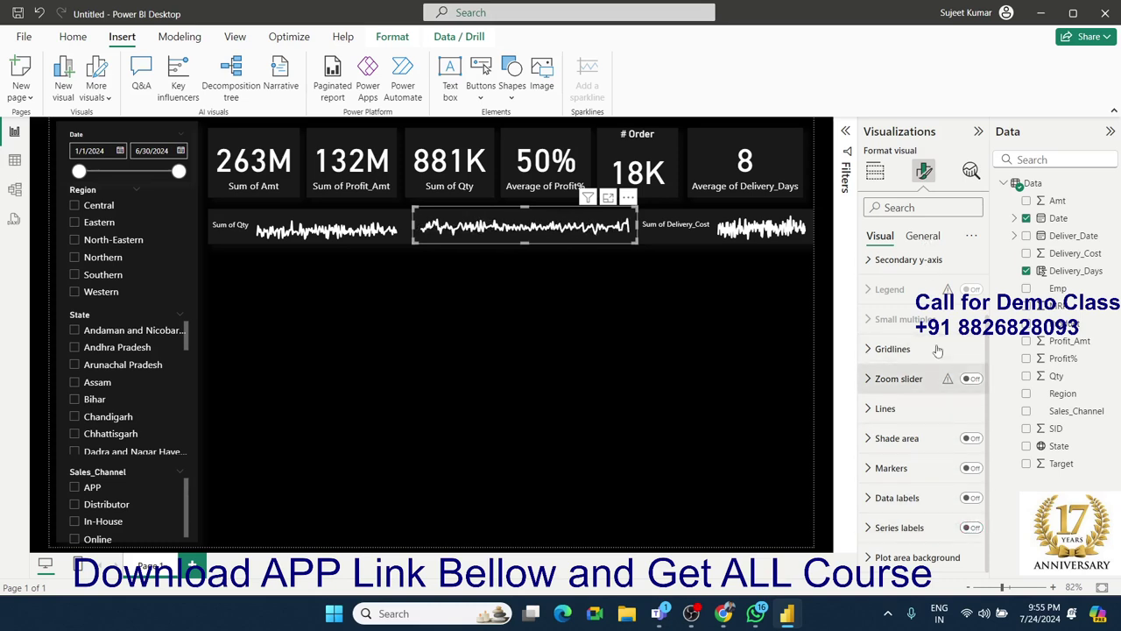
click(922, 236)
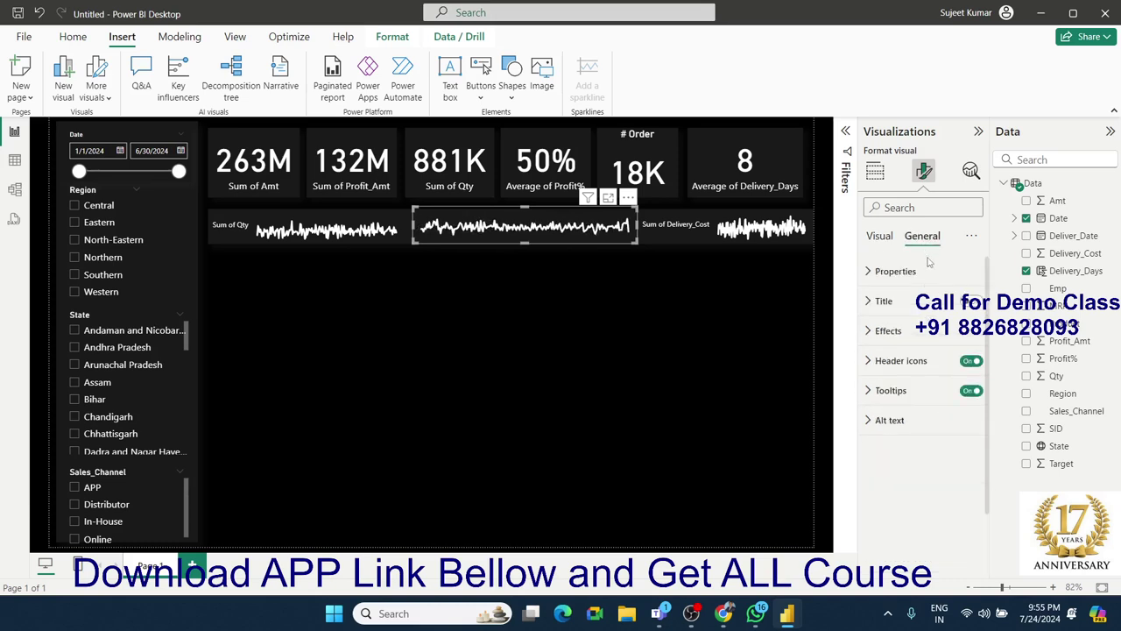
click(973, 302)
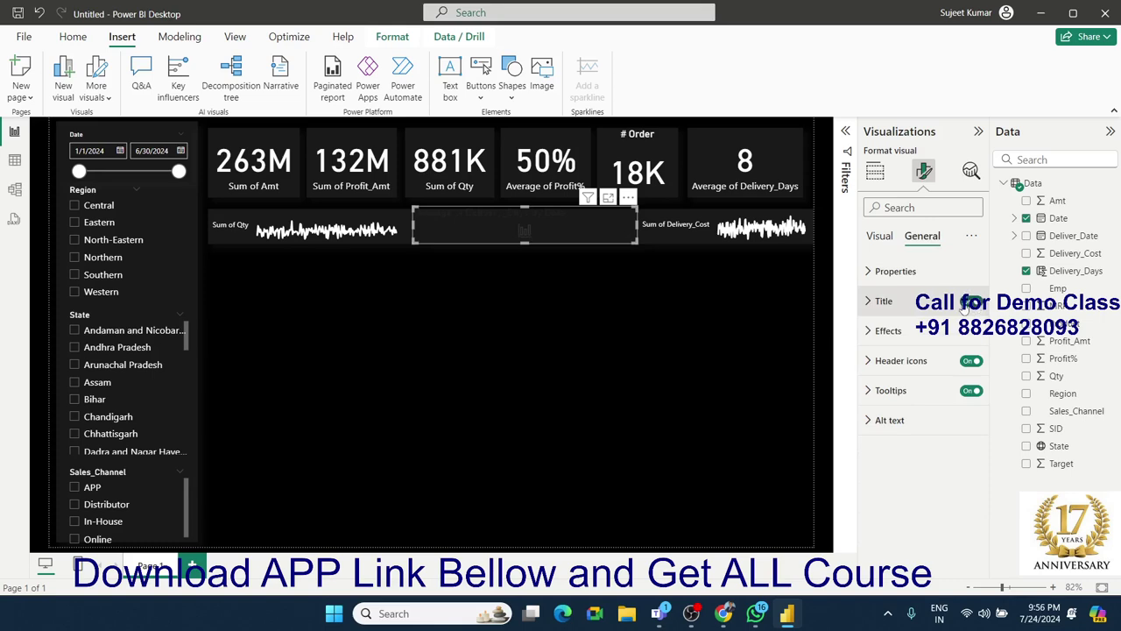
click(879, 236)
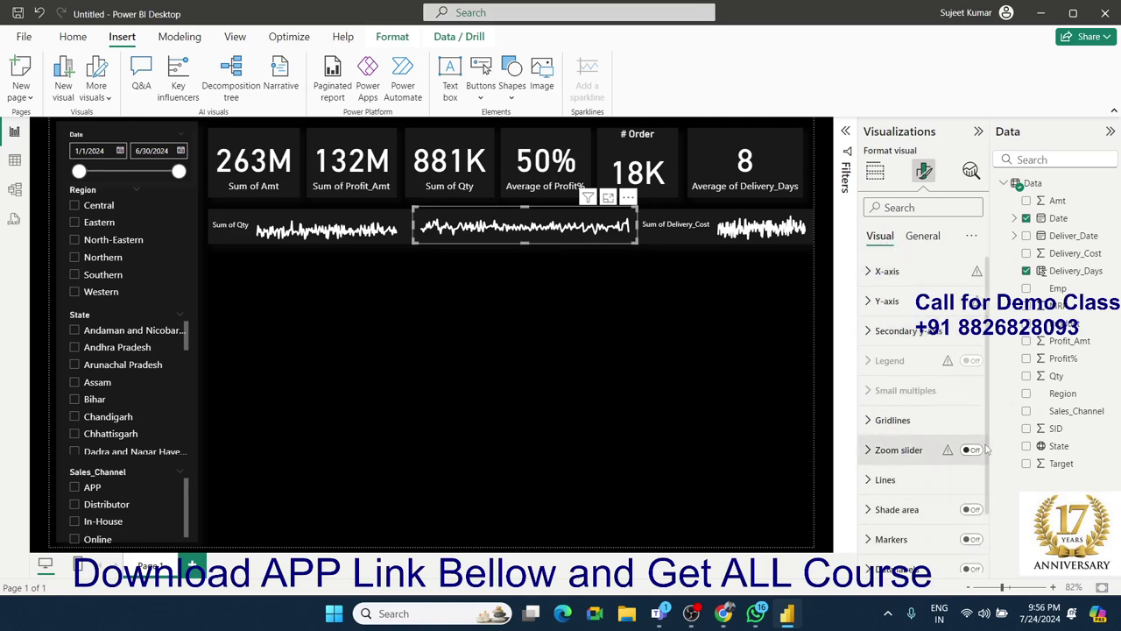
Step: Turn on the sparkline's series labels, applied to all series
scroll(990, 506, down, 2)
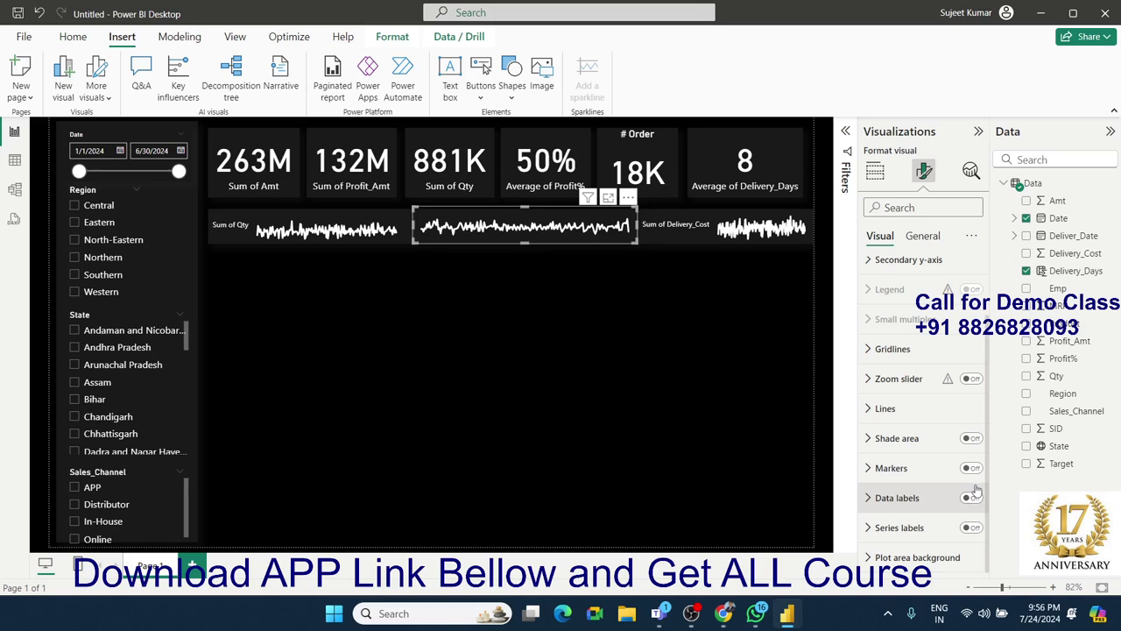
click(973, 527)
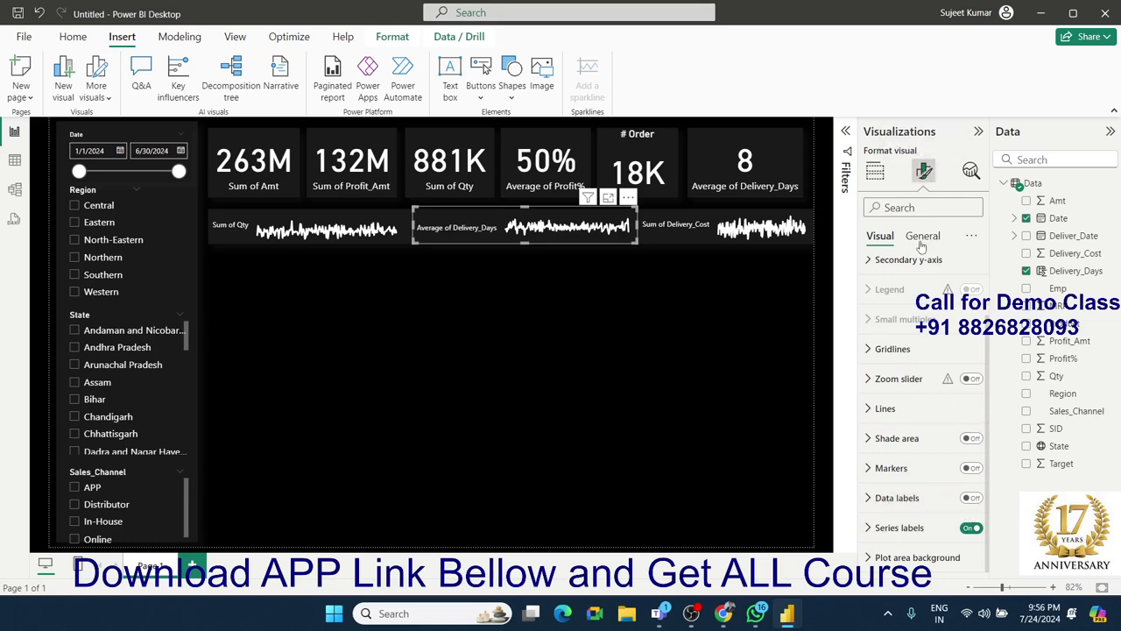
click(876, 527)
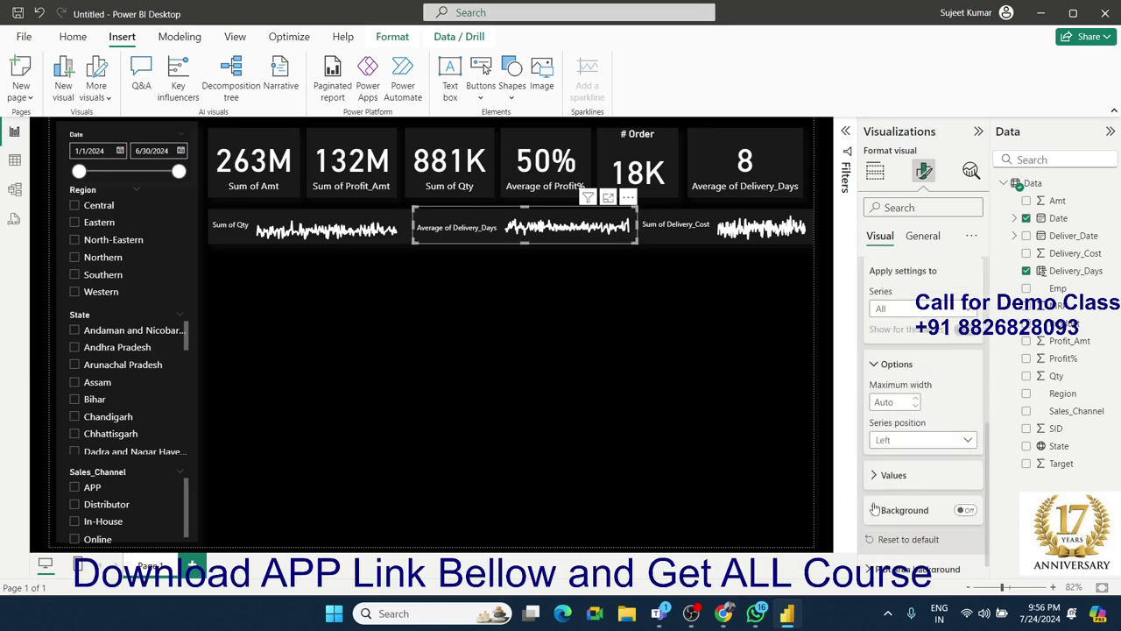
scroll(889, 368, up, 2)
click(904, 405)
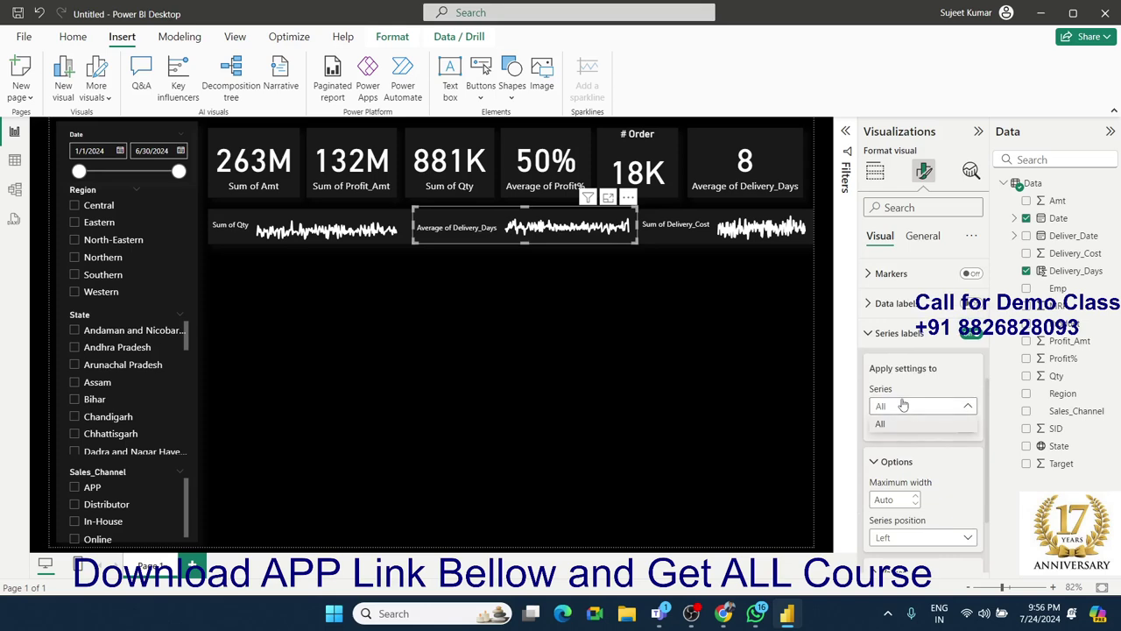
click(902, 422)
Step: Enable word wrap in the series label value settings
scroll(903, 411, down, 2)
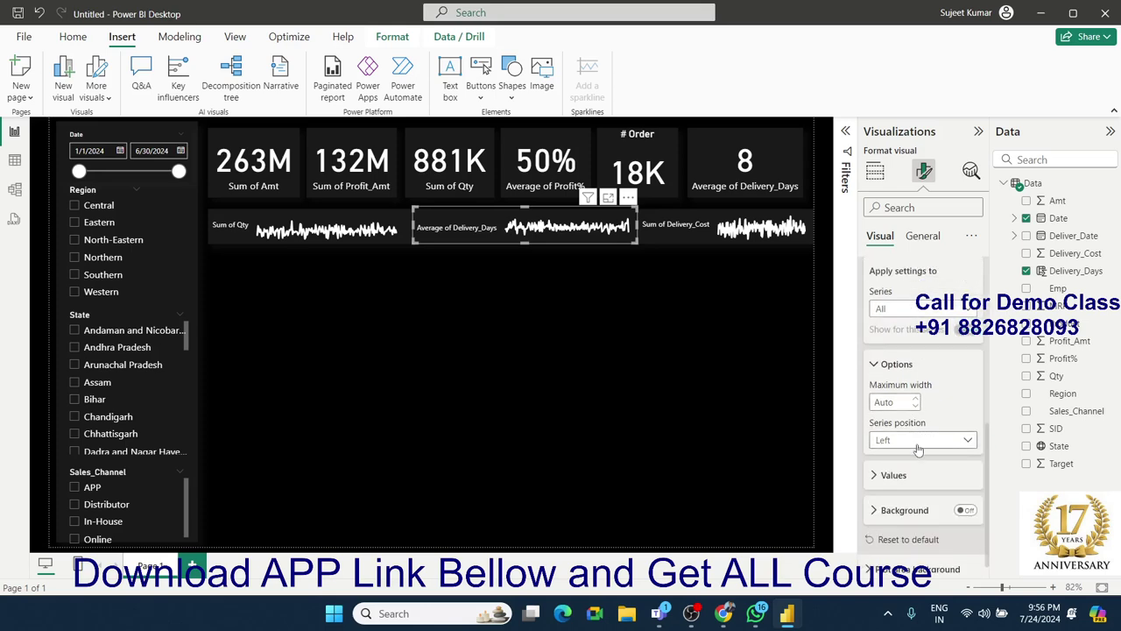
scroll(908, 459, down, 1)
click(909, 463)
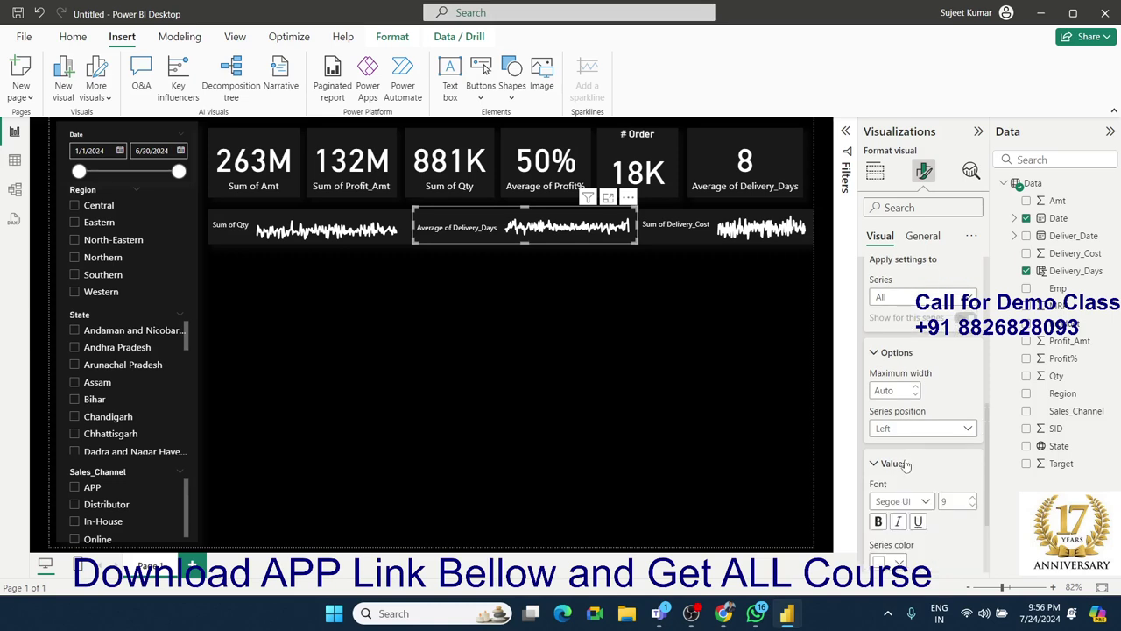
scroll(912, 460, down, 3)
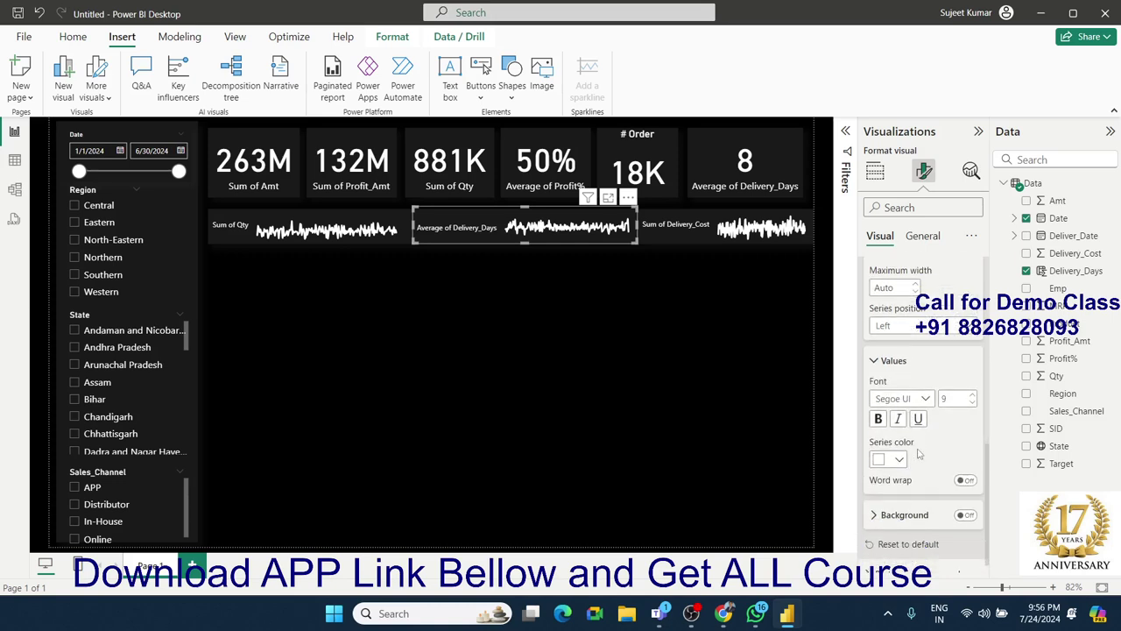
click(903, 501)
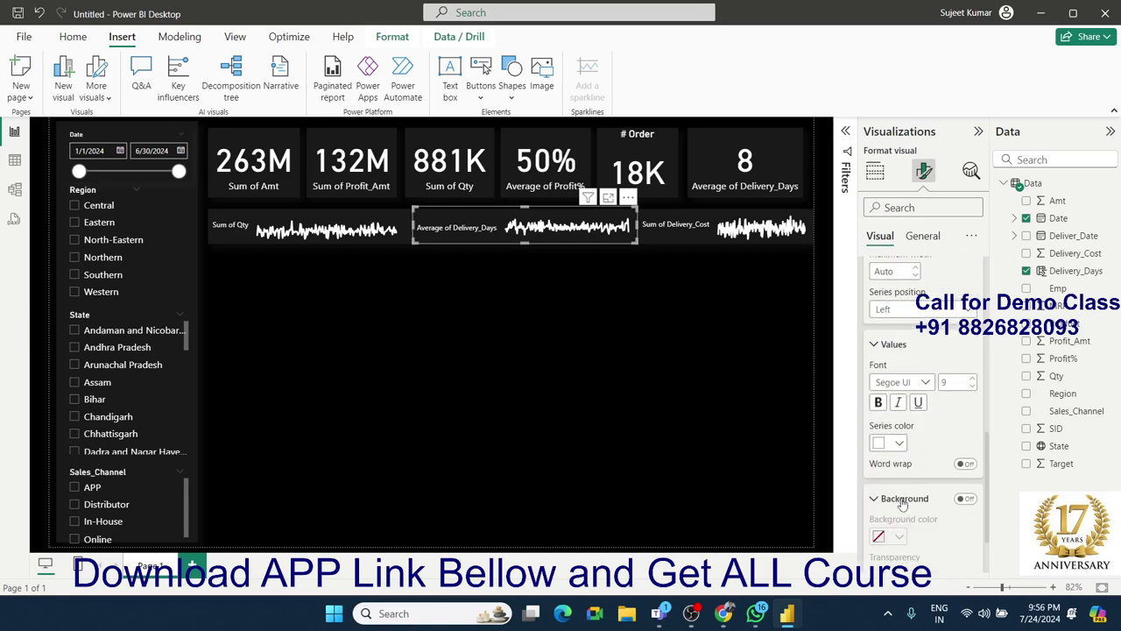
click(967, 466)
scroll(904, 517, down, 2)
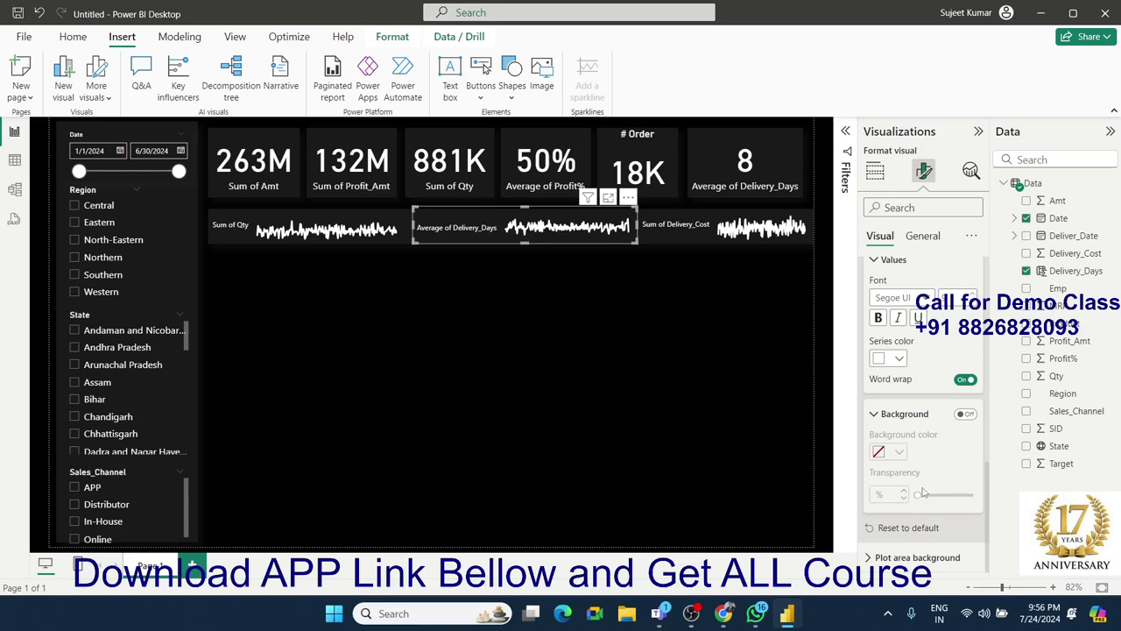
scroll(932, 438, up, 5)
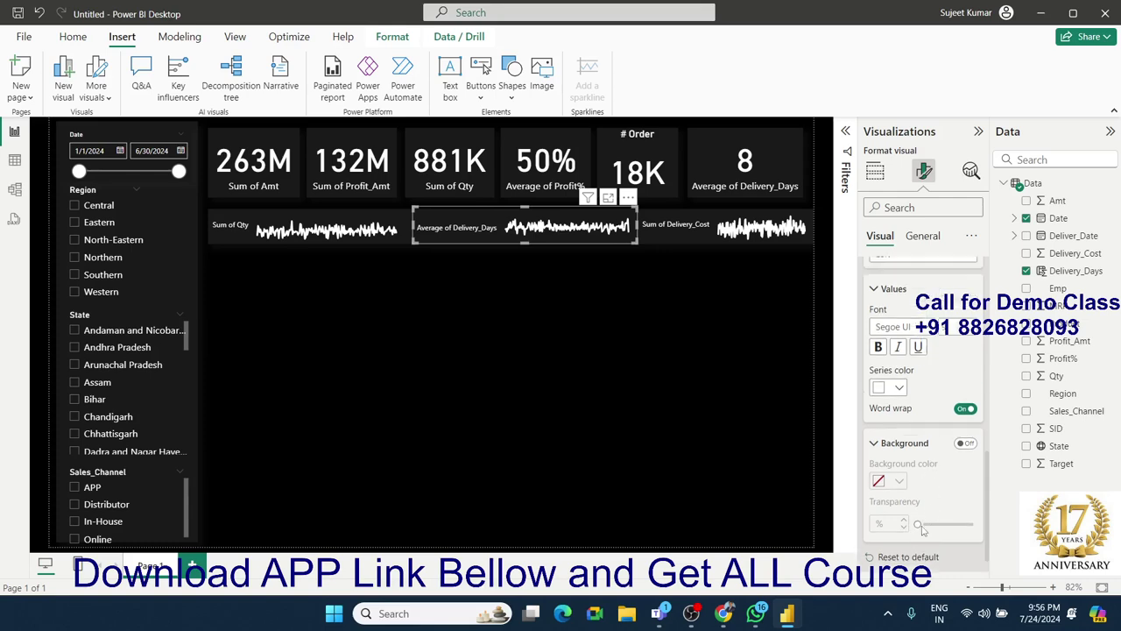
click(694, 382)
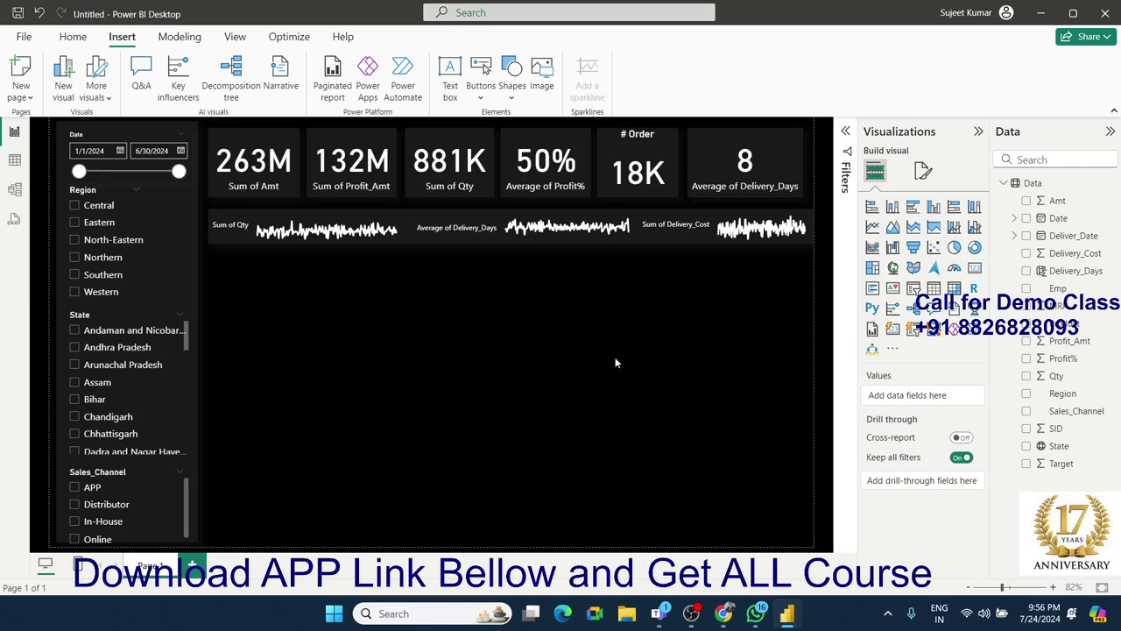
Step: Insert a small clustered bar chart below the Sum of Qty sparkline, with State on the axis and Amt as values
click(913, 207)
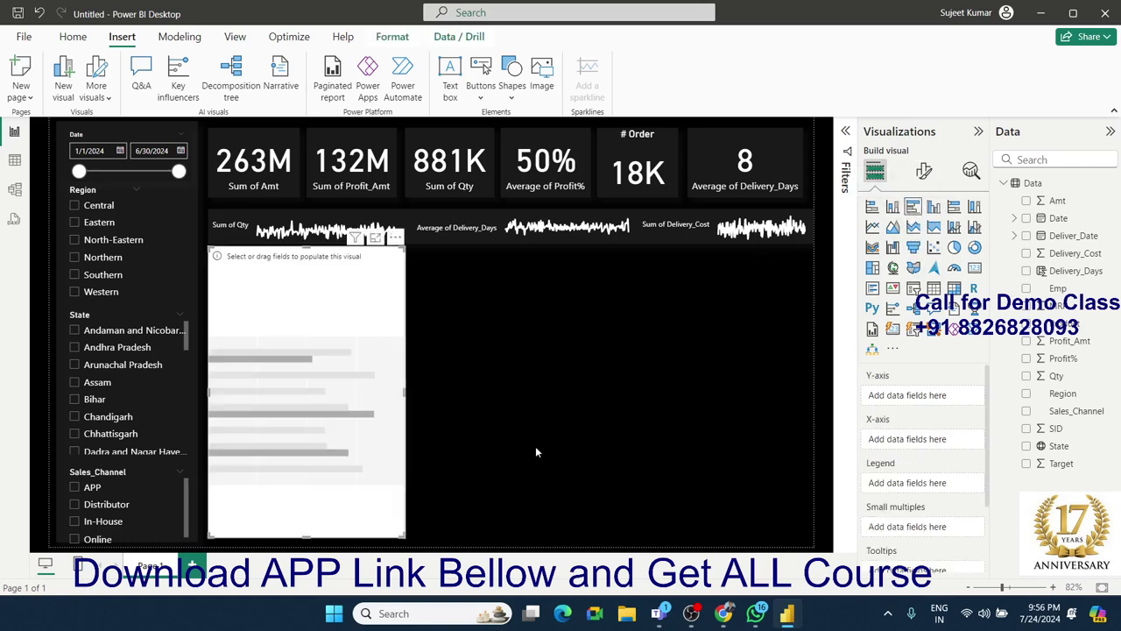
drag(404, 536, 356, 350)
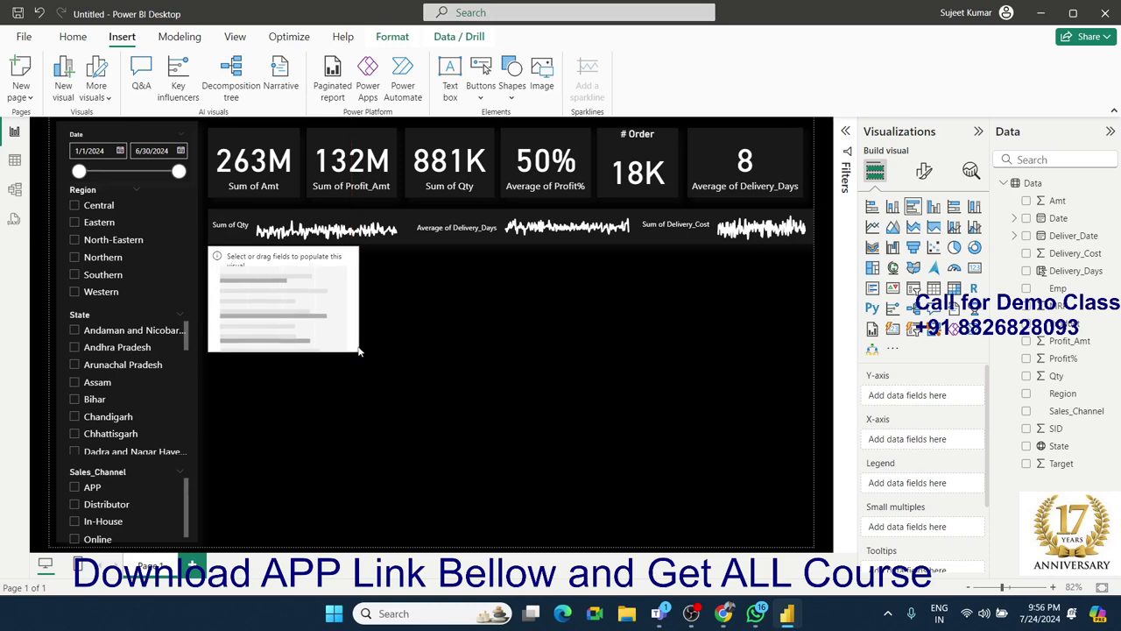
drag(356, 350, 341, 346)
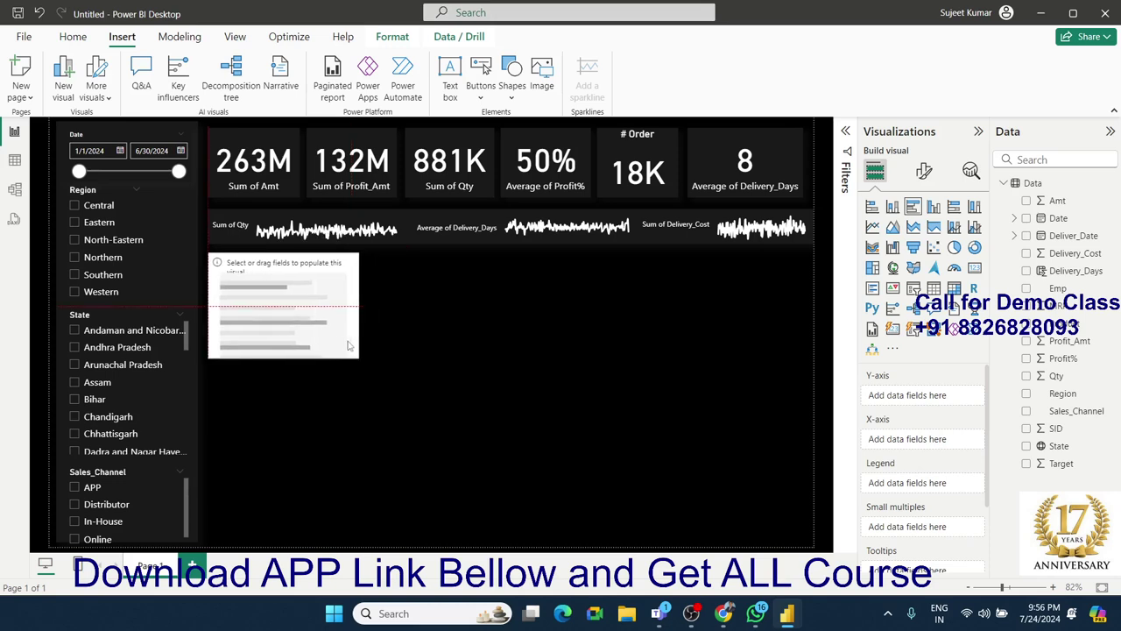
drag(1059, 446, 289, 313)
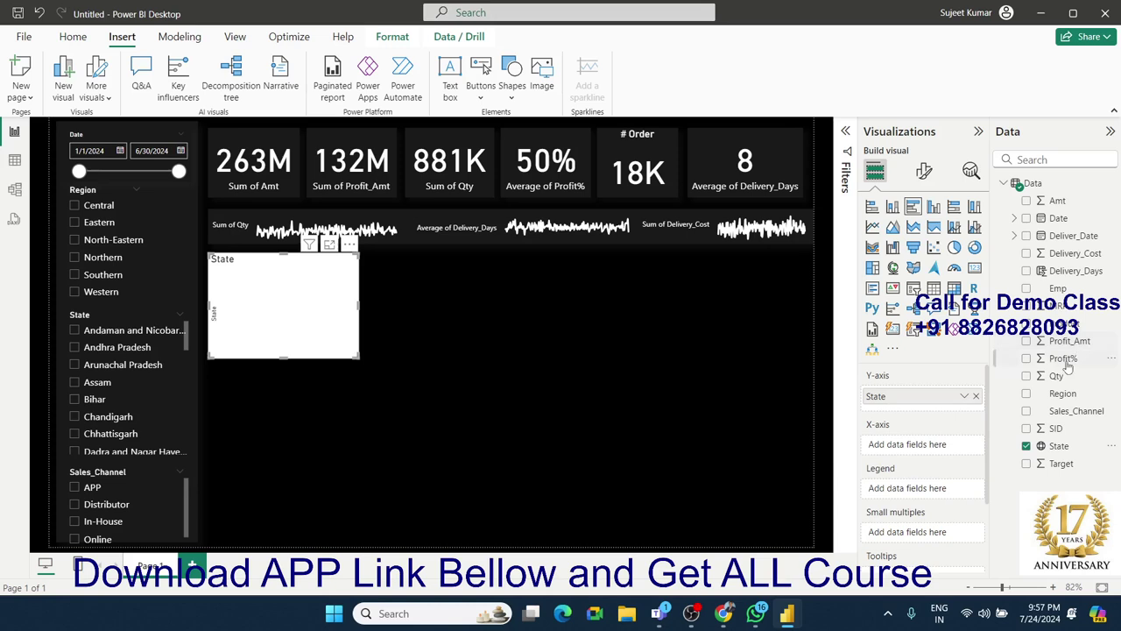
mouse_move(1059, 379)
mouse_down()
mouse_move(583, 344)
mouse_move(1078, 425)
mouse_up()
drag(1057, 201, 325, 326)
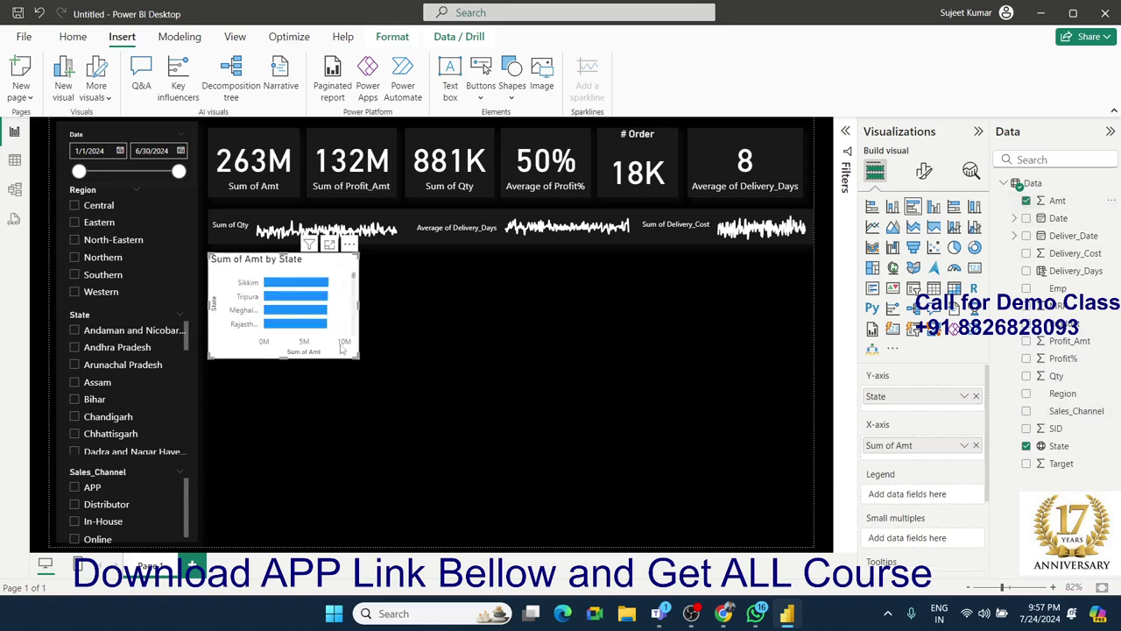
Step: Widen the bar chart so state names like Meghalaya and Rajasthan show in full
click(346, 247)
mouse_move(433, 334)
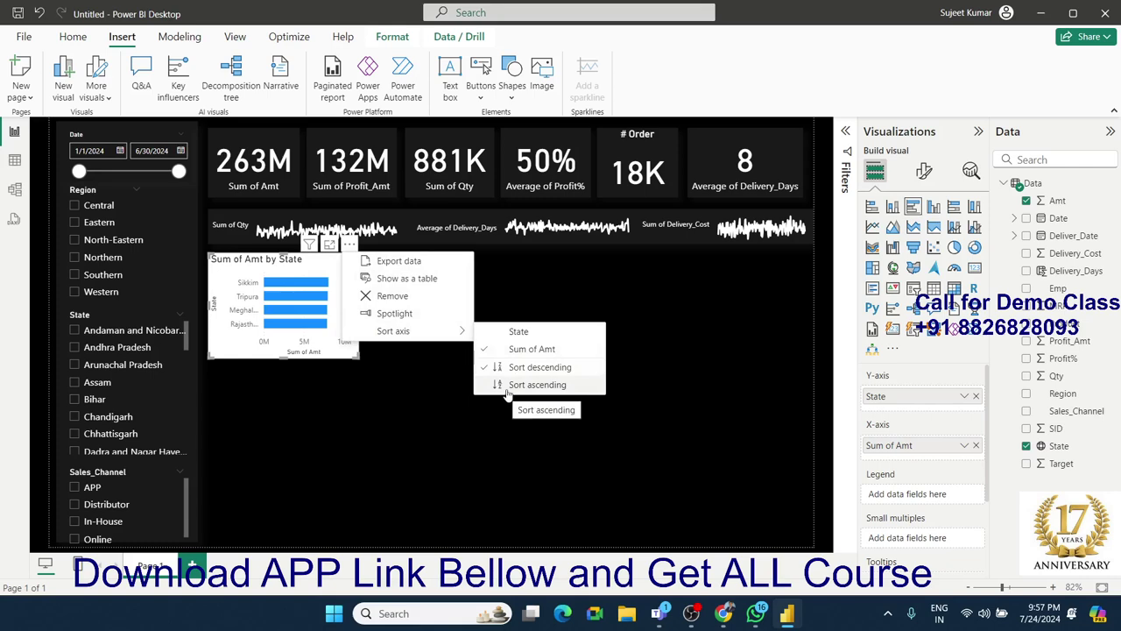
click(356, 361)
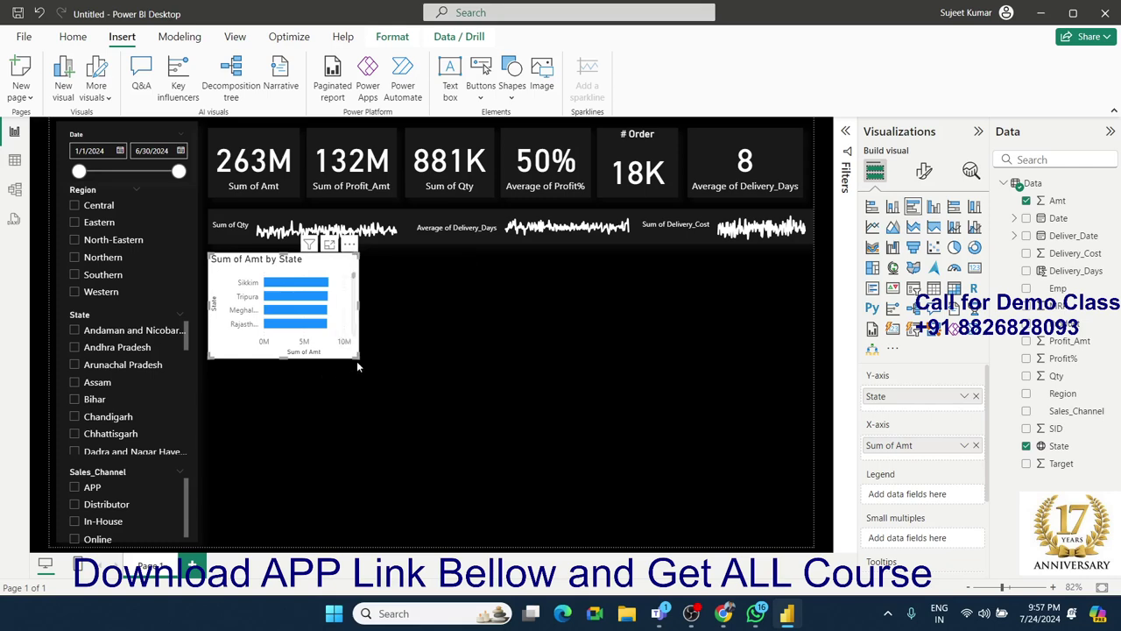
drag(356, 354, 378, 348)
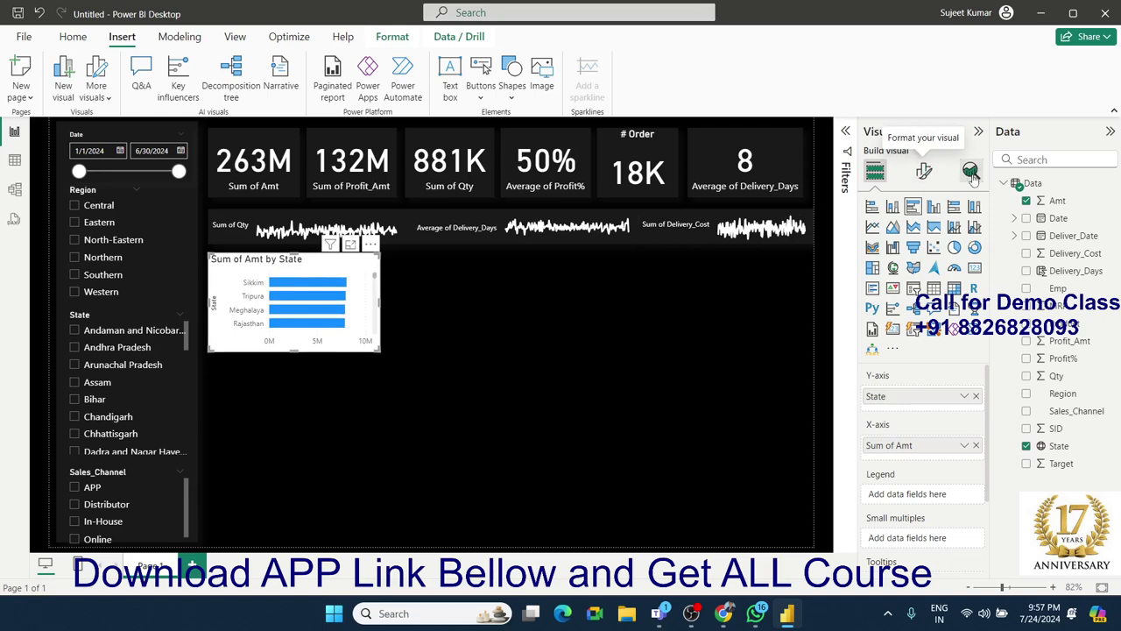
Step: Switch off the State title on the bar chart's Y-axis
click(926, 171)
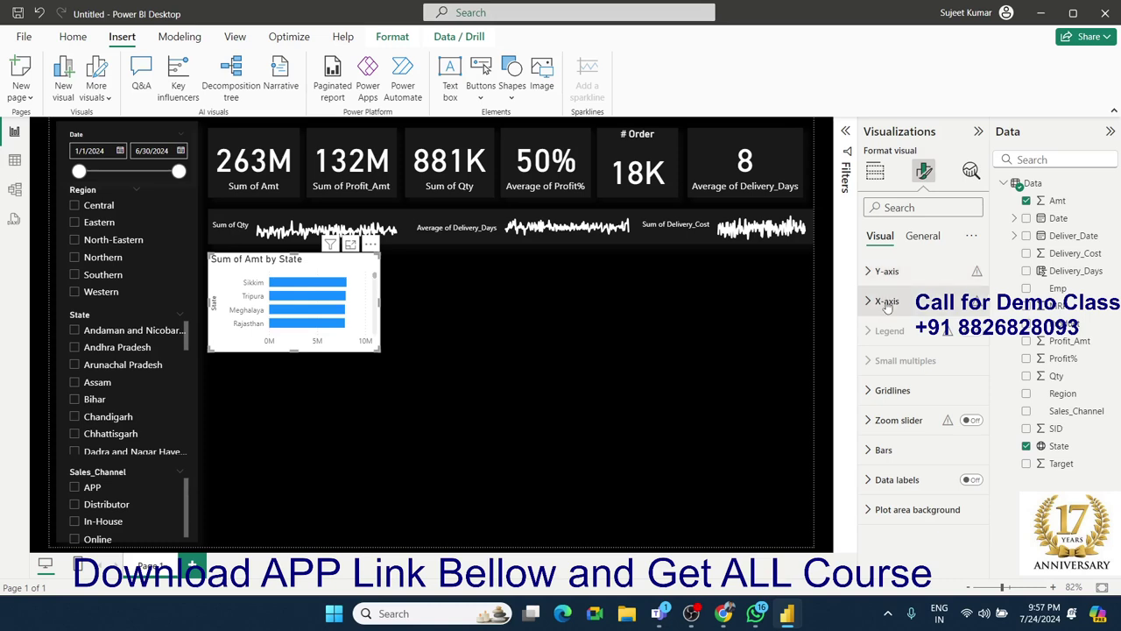
click(887, 272)
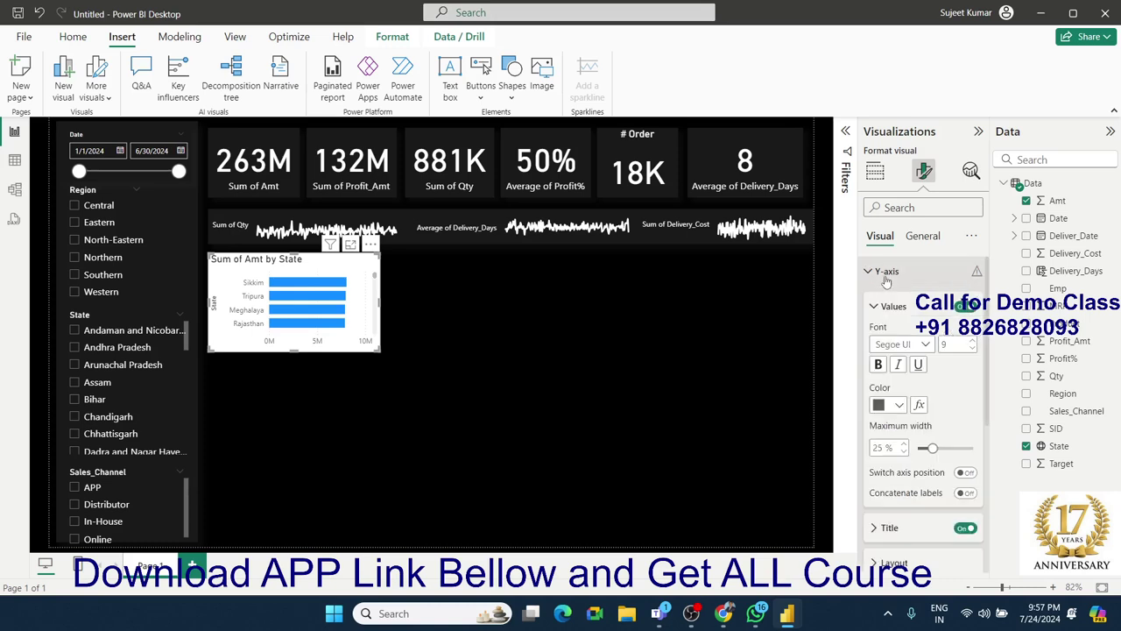
scroll(959, 399, down, 2)
scroll(959, 400, down, 3)
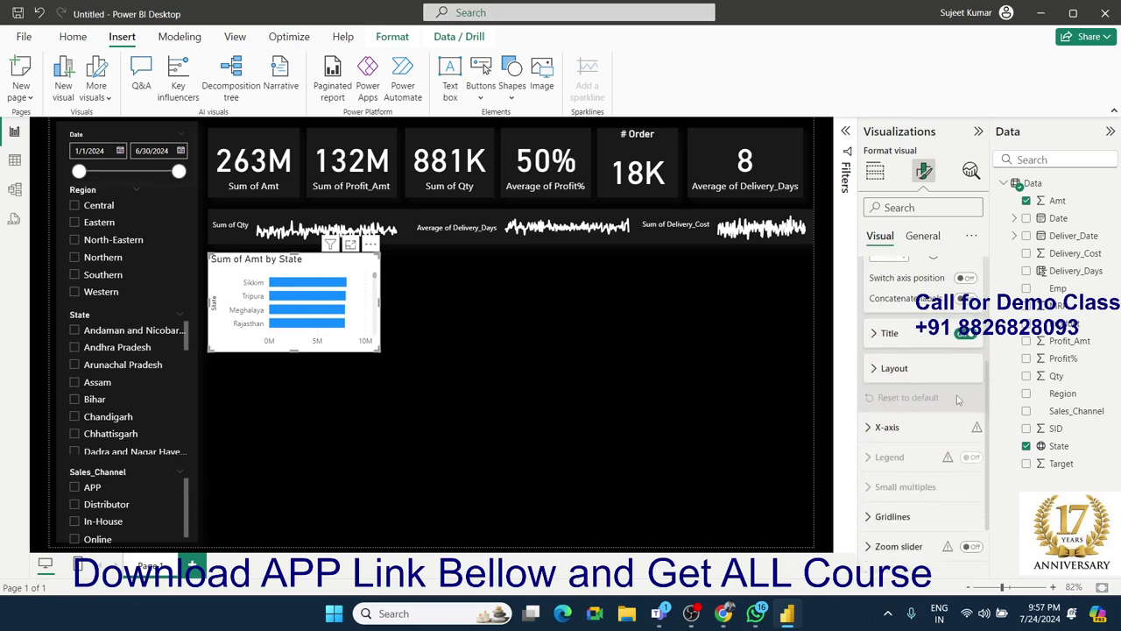
click(964, 334)
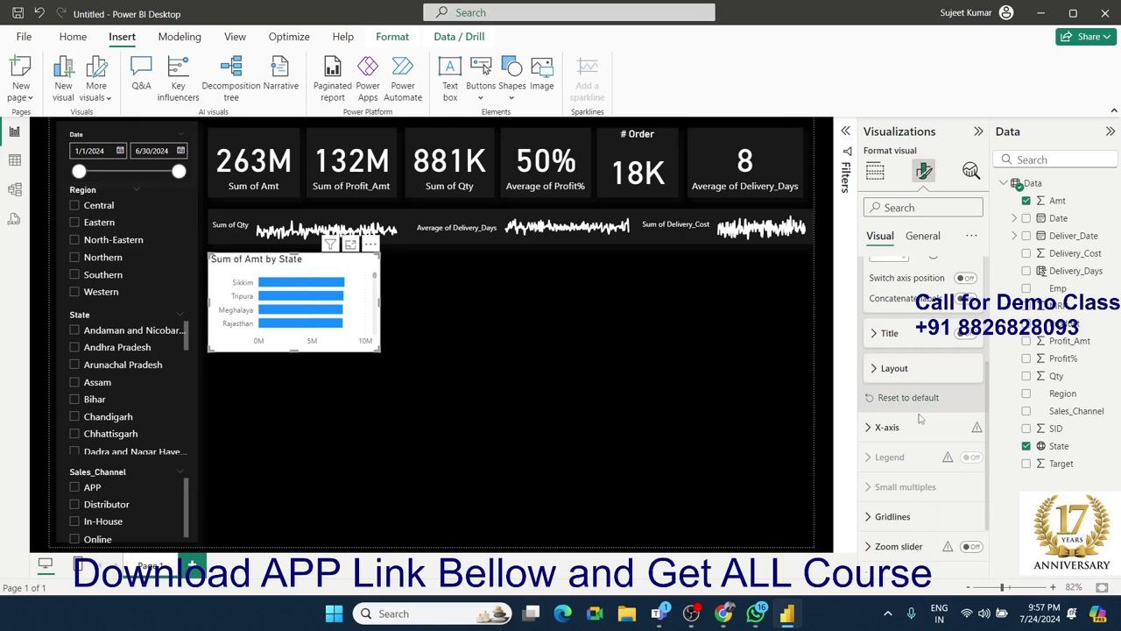
scroll(913, 416, down, 2)
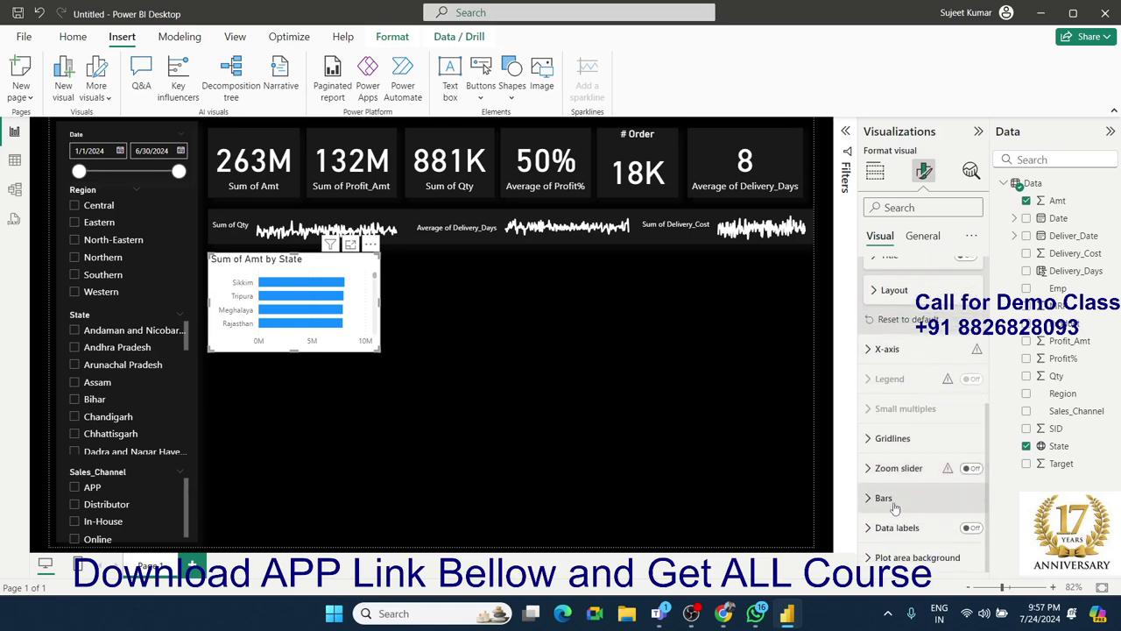
click(885, 498)
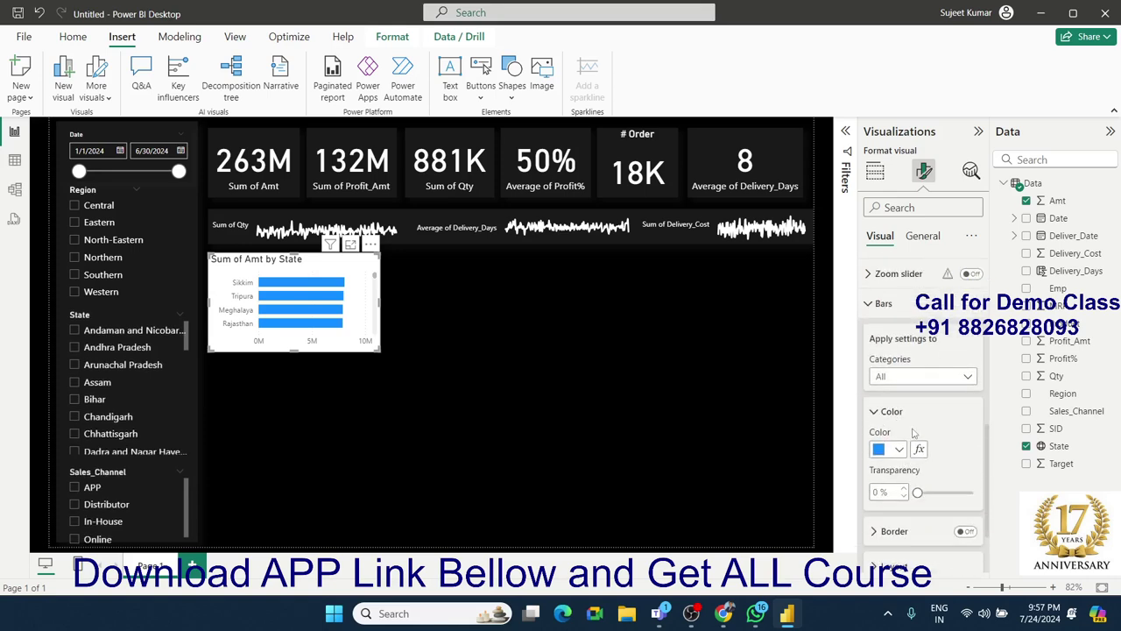
Step: Change the bar colour to turquoise #10FFEB using a custom colour
click(890, 449)
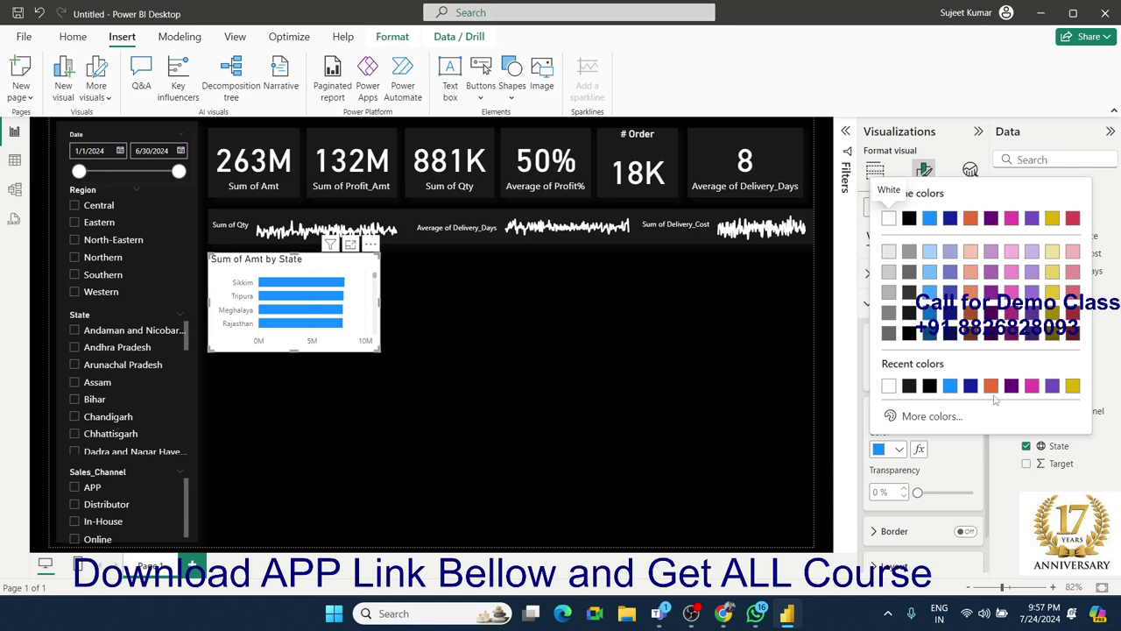
click(932, 416)
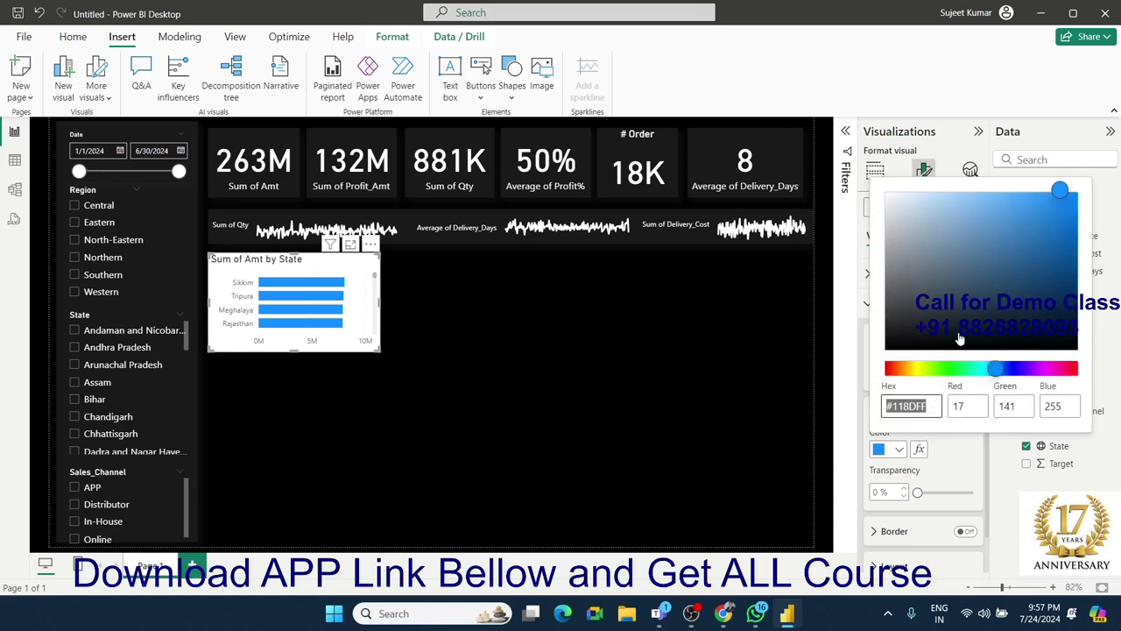
mouse_move(999, 368)
mouse_down()
mouse_move(948, 368)
mouse_move(993, 368)
mouse_move(981, 375)
mouse_up()
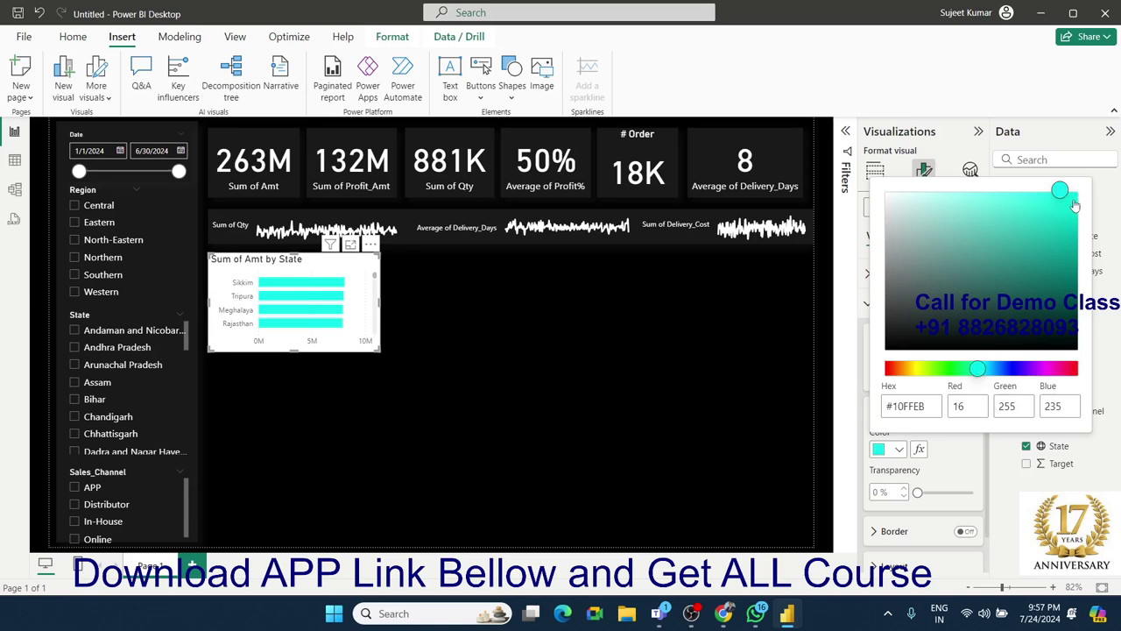
click(961, 456)
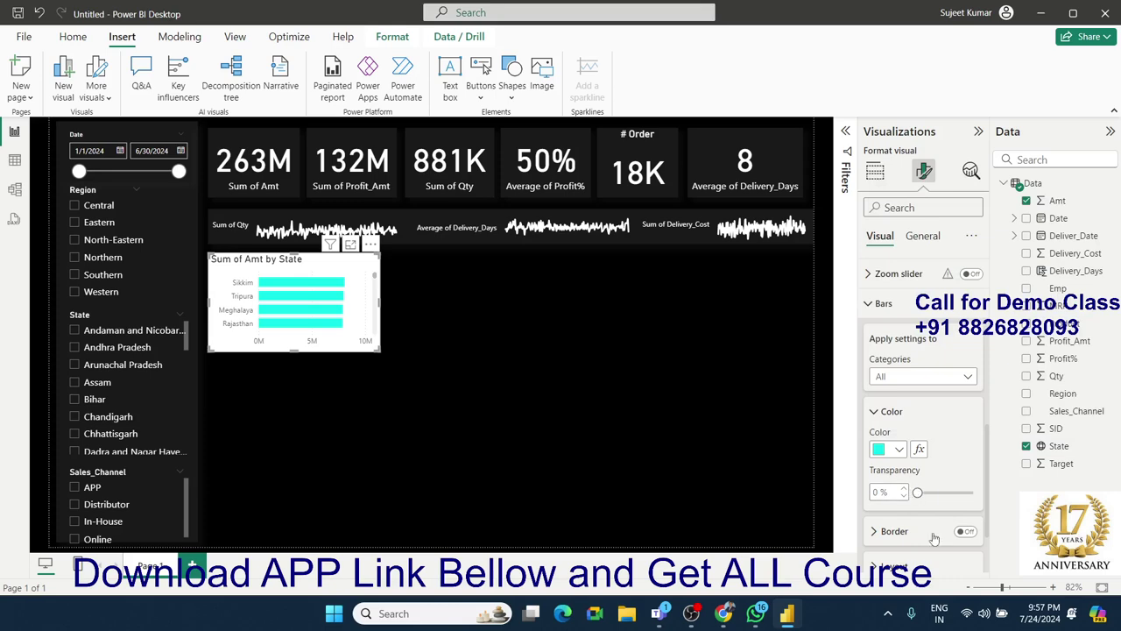
scroll(915, 517, down, 2)
Step: Set the space between the bars to 13%
click(894, 470)
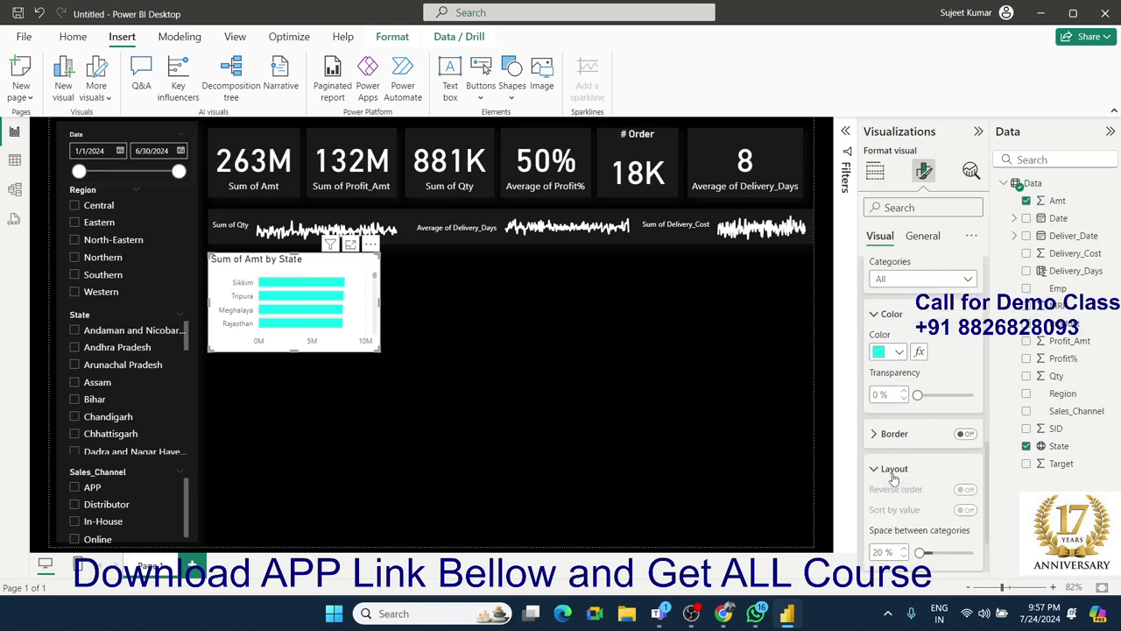
scroll(905, 479, down, 2)
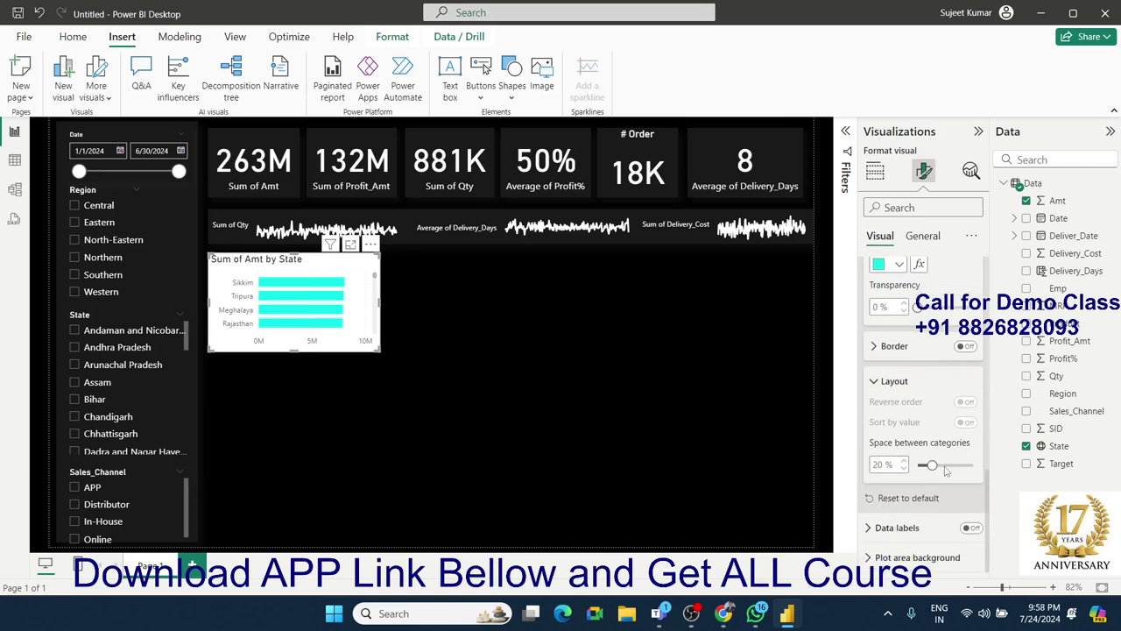
click(943, 465)
mouse_move(943, 465)
mouse_down()
mouse_move(971, 466)
mouse_move(920, 466)
mouse_up()
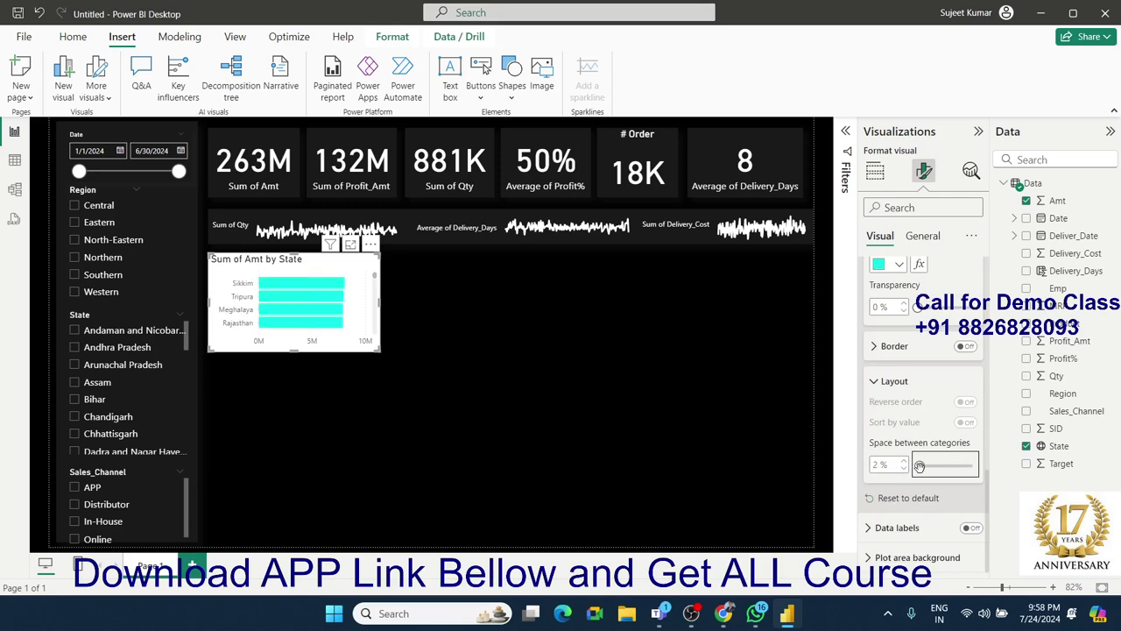
drag(919, 465, 927, 465)
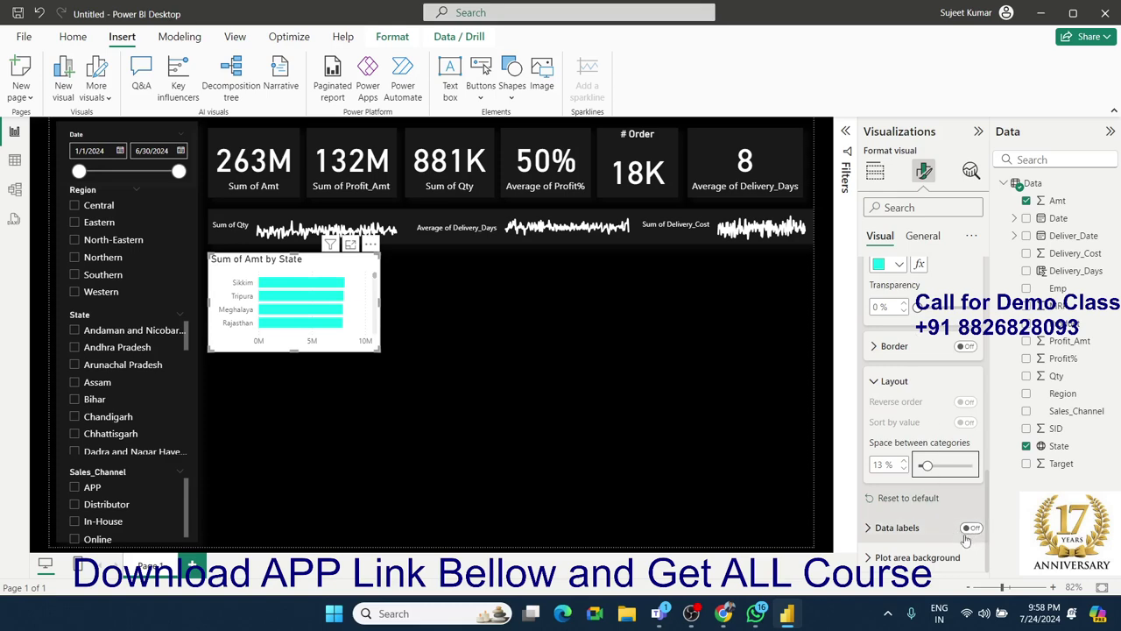
Step: Expand the Y-axis layout and X-axis formatting settings of the bar chart
scroll(920, 340, up, 5)
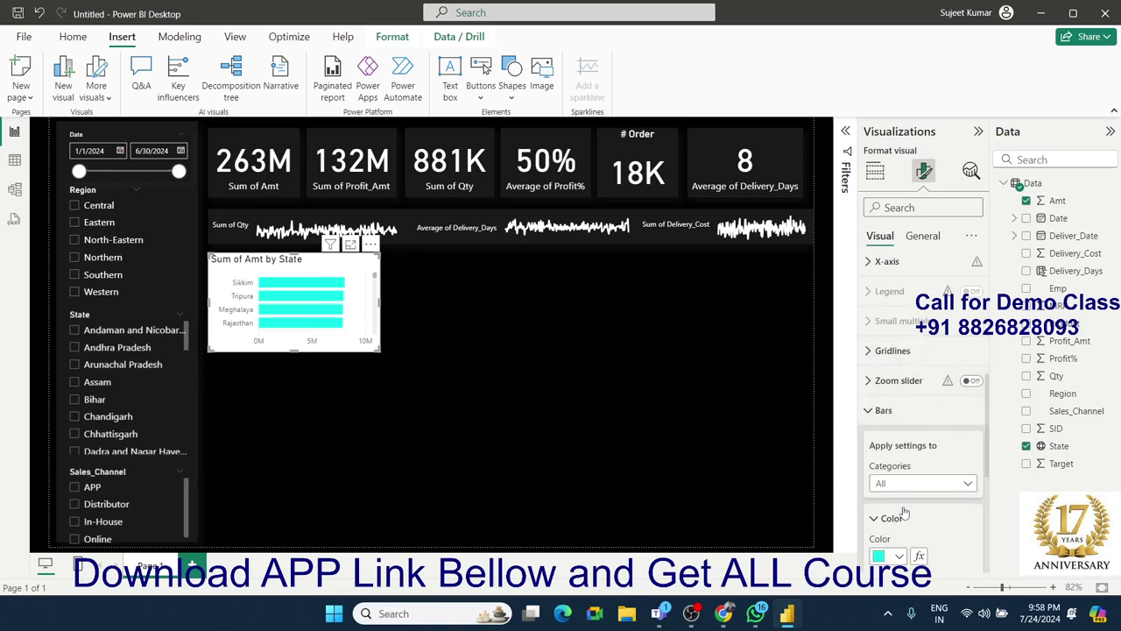
scroll(892, 368, up, 2)
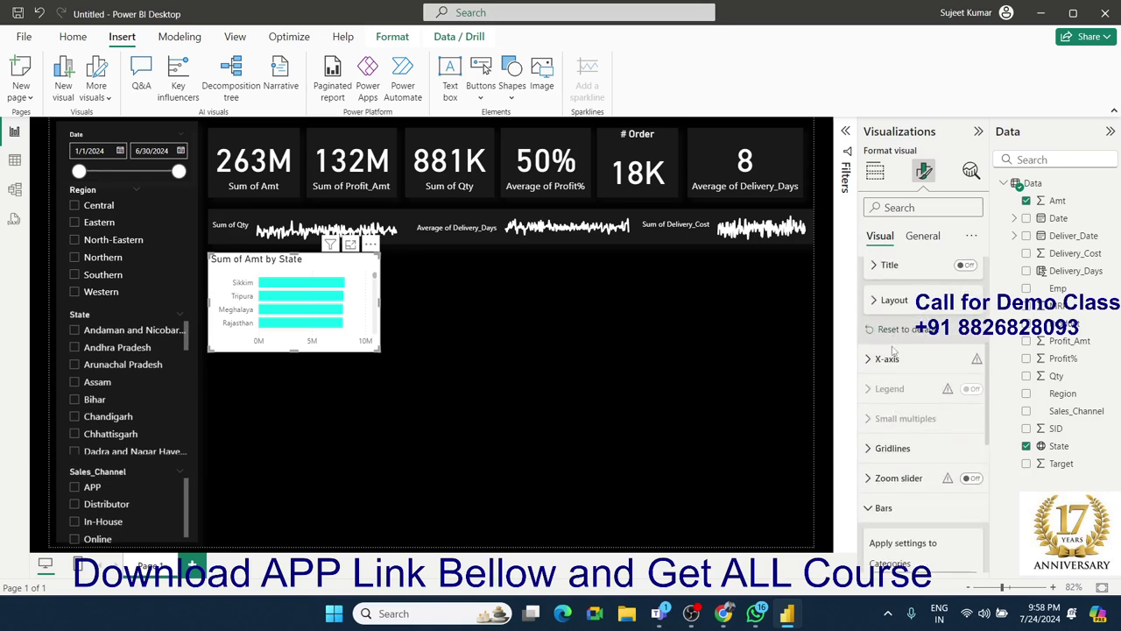
scroll(898, 420, up, 2)
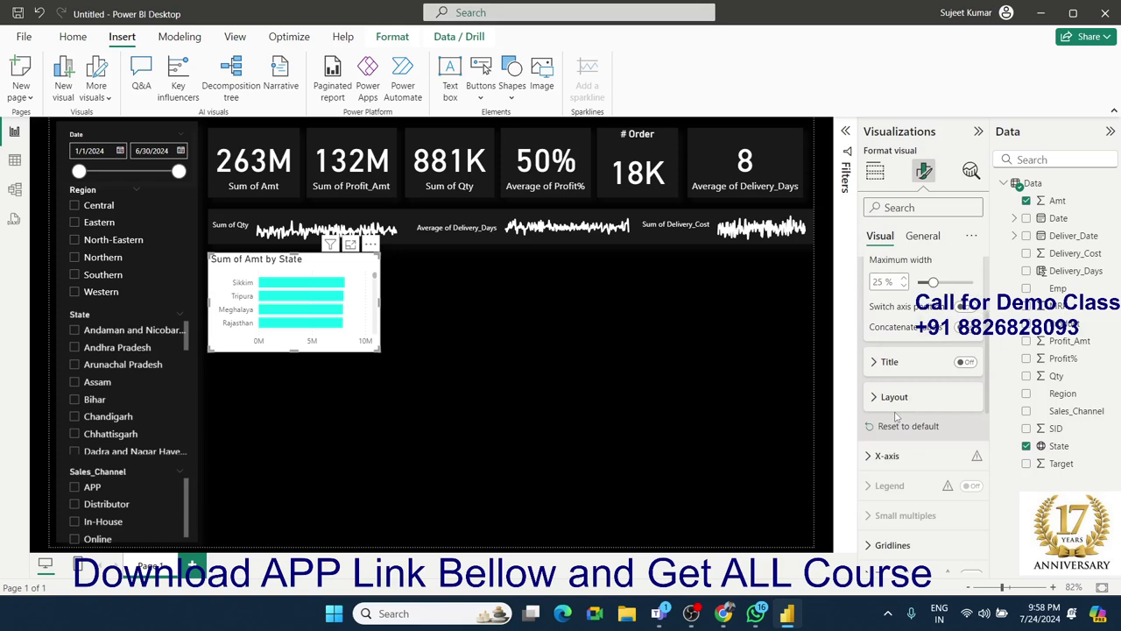
scroll(896, 407, up, 2)
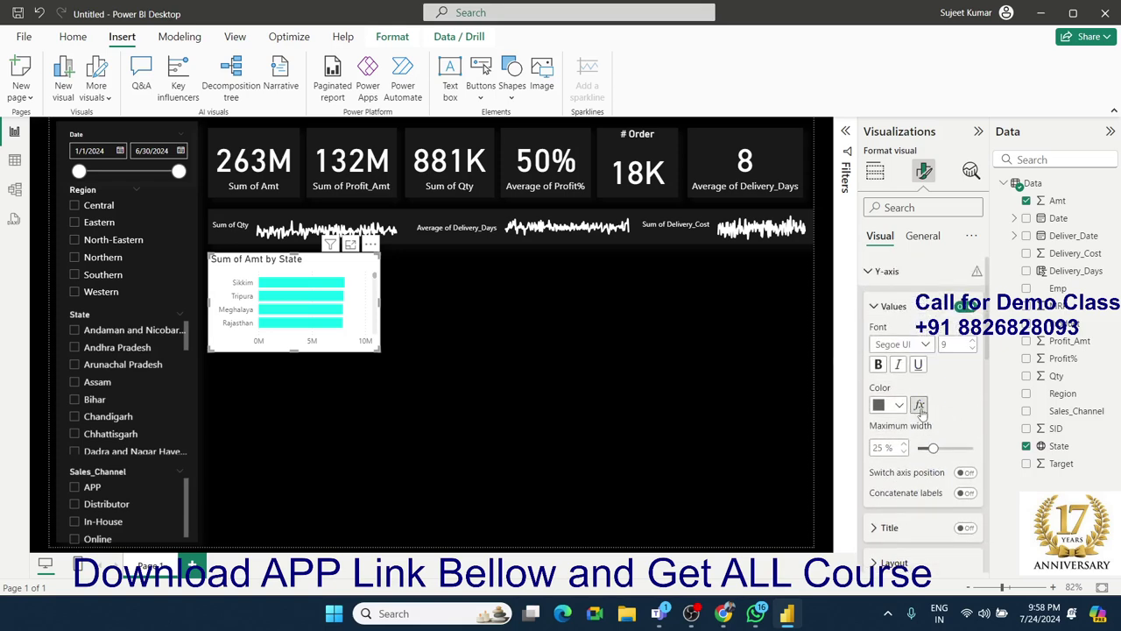
scroll(922, 417, down, 1)
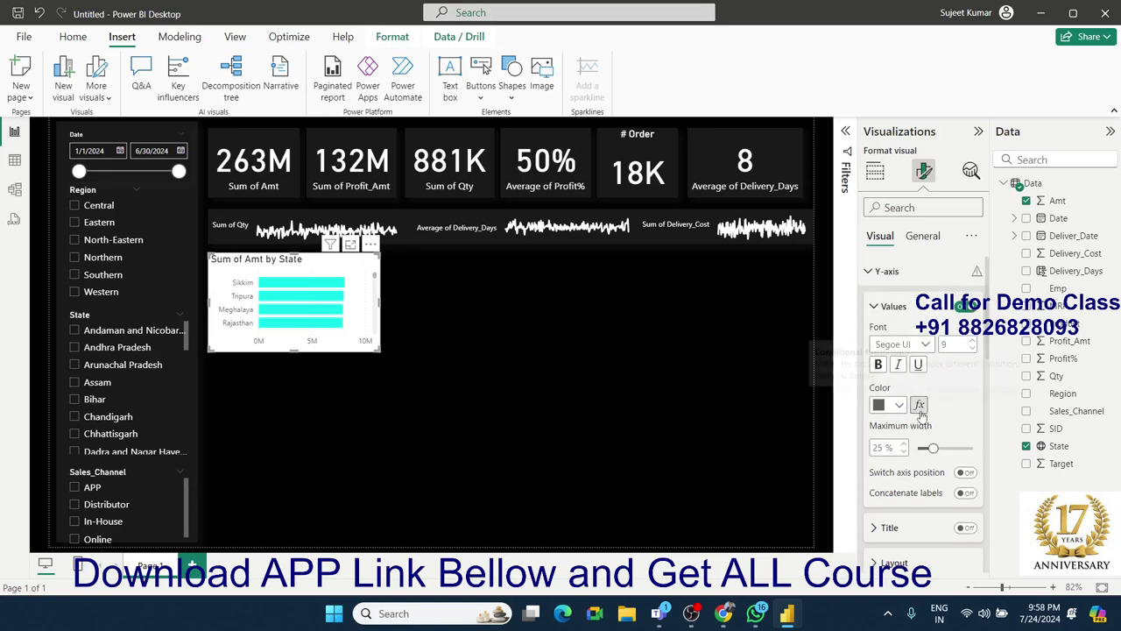
click(907, 474)
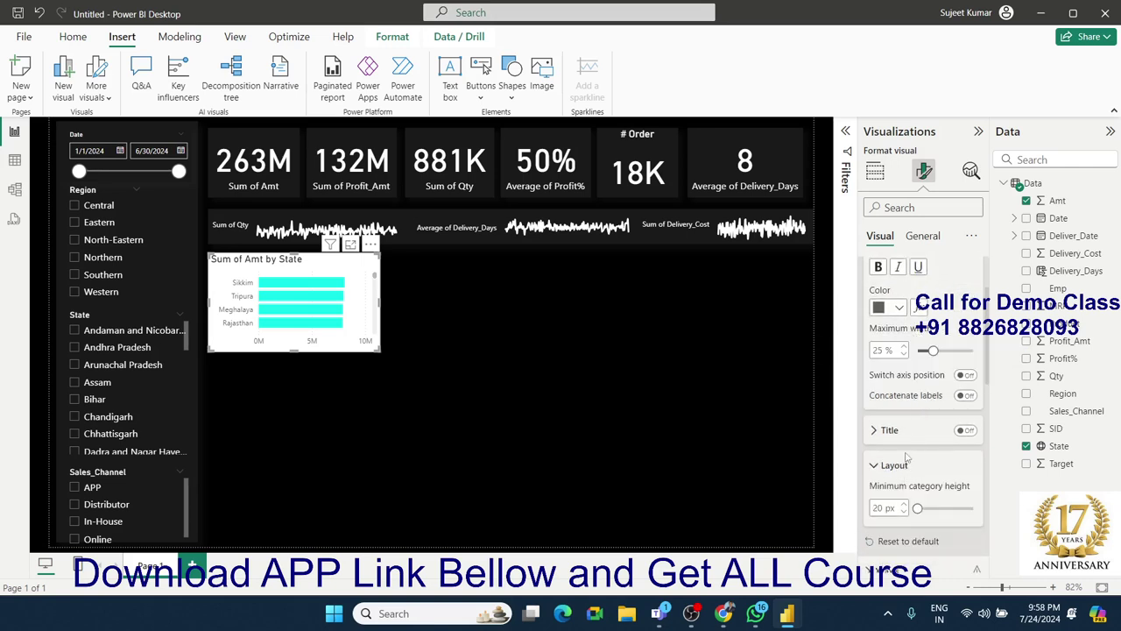
scroll(907, 465, down, 2)
scroll(907, 455, down, 1)
scroll(906, 447, down, 1)
scroll(905, 442, down, 2)
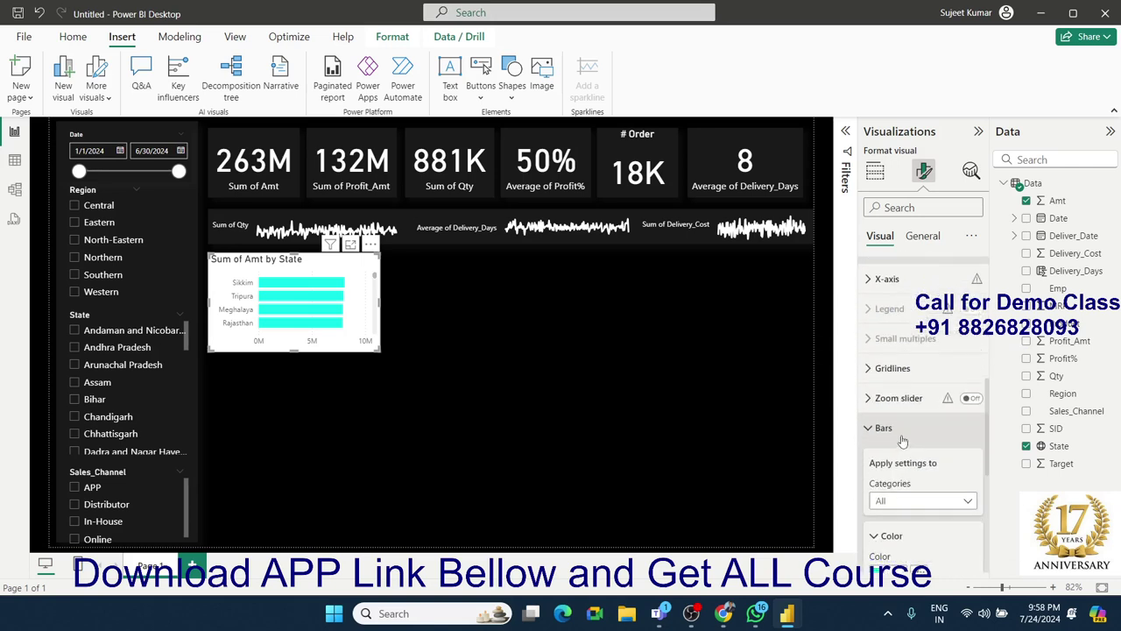
click(881, 290)
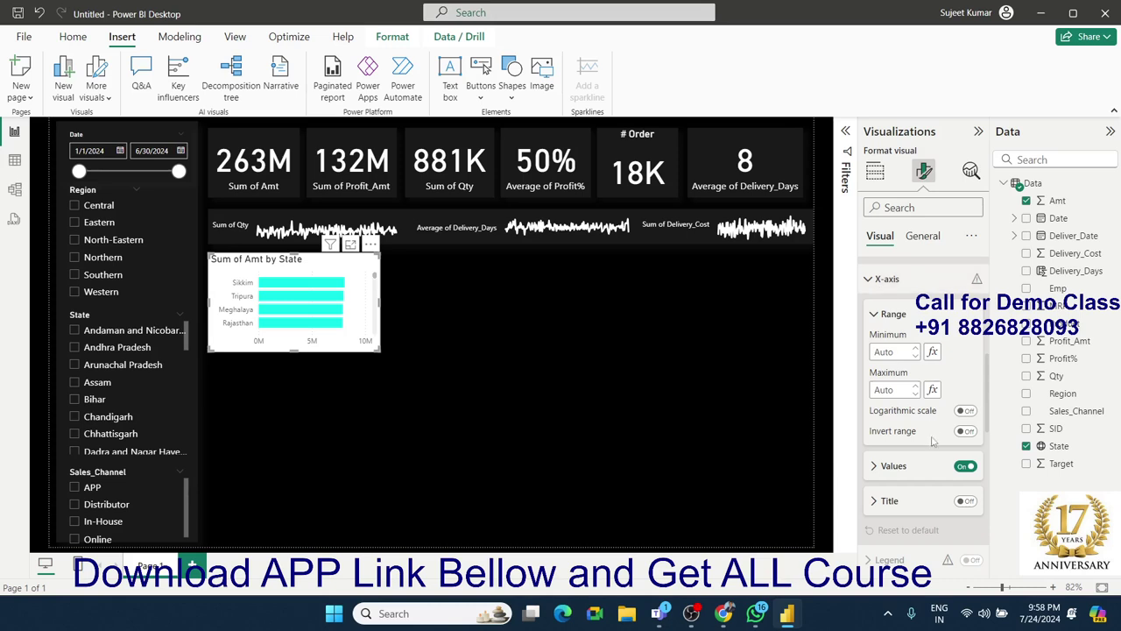
Step: Set the bar chart's Effects background colour to black
click(908, 474)
scroll(915, 485, down, 2)
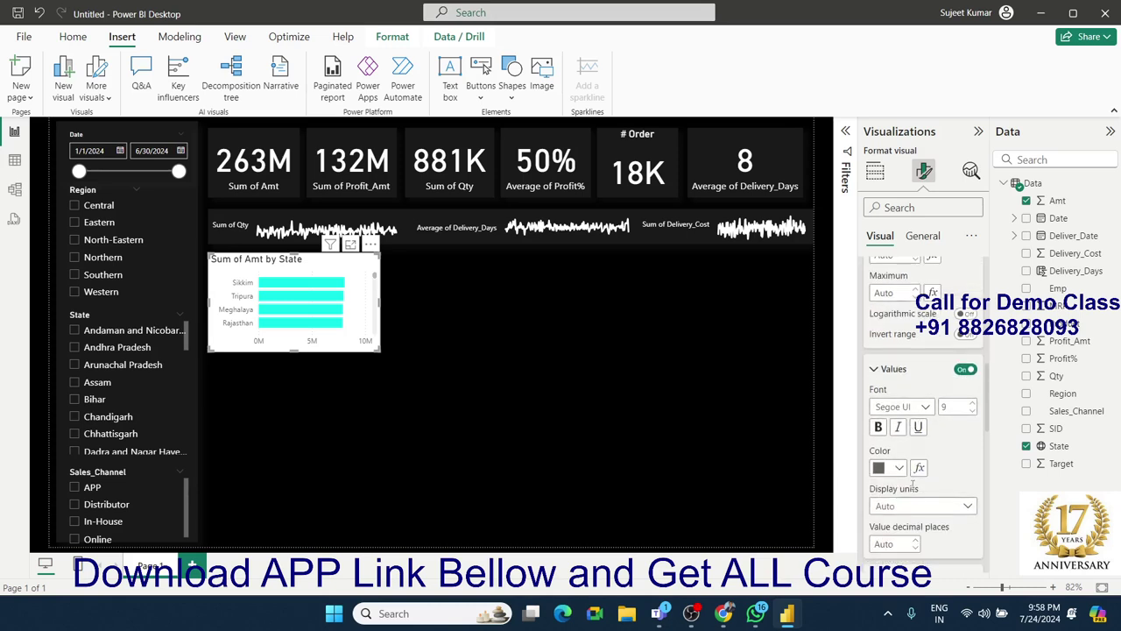
click(923, 239)
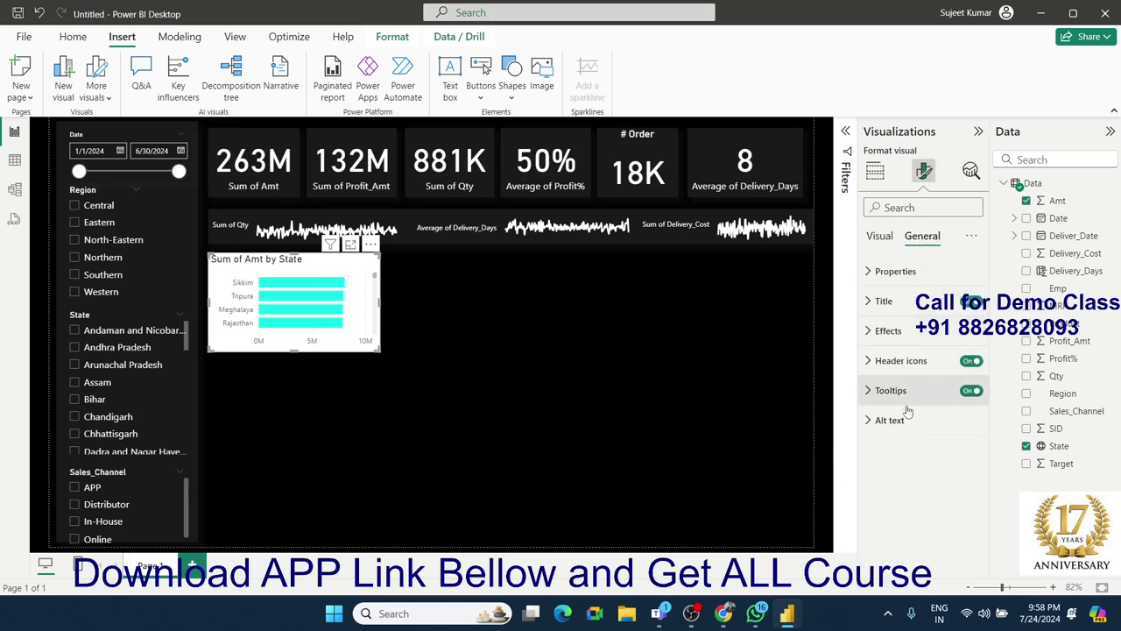
click(888, 334)
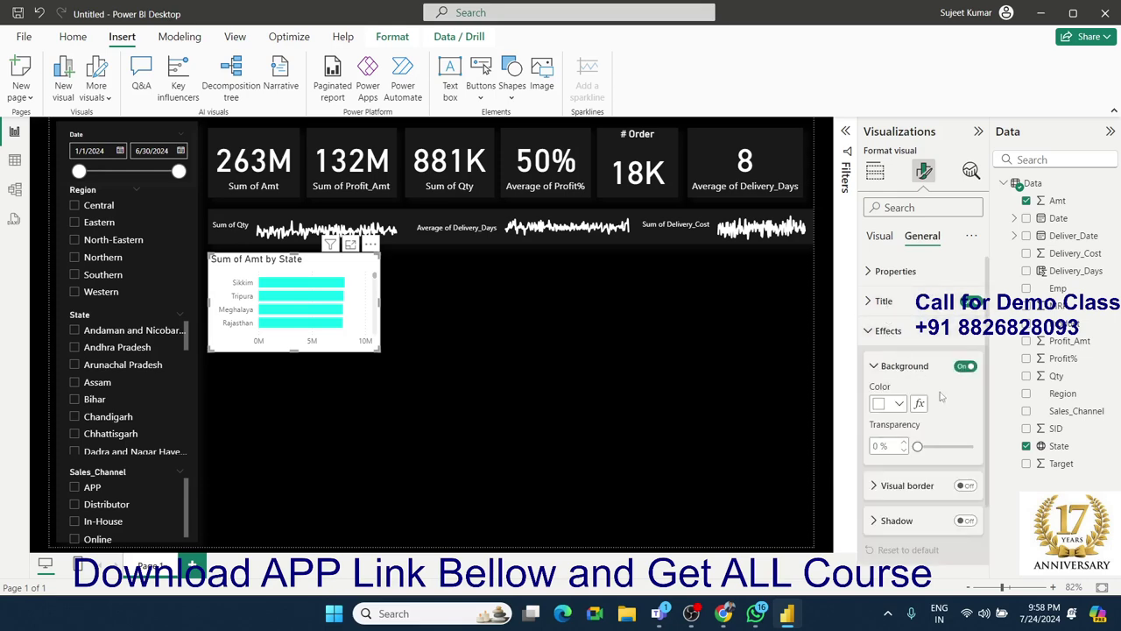
click(899, 404)
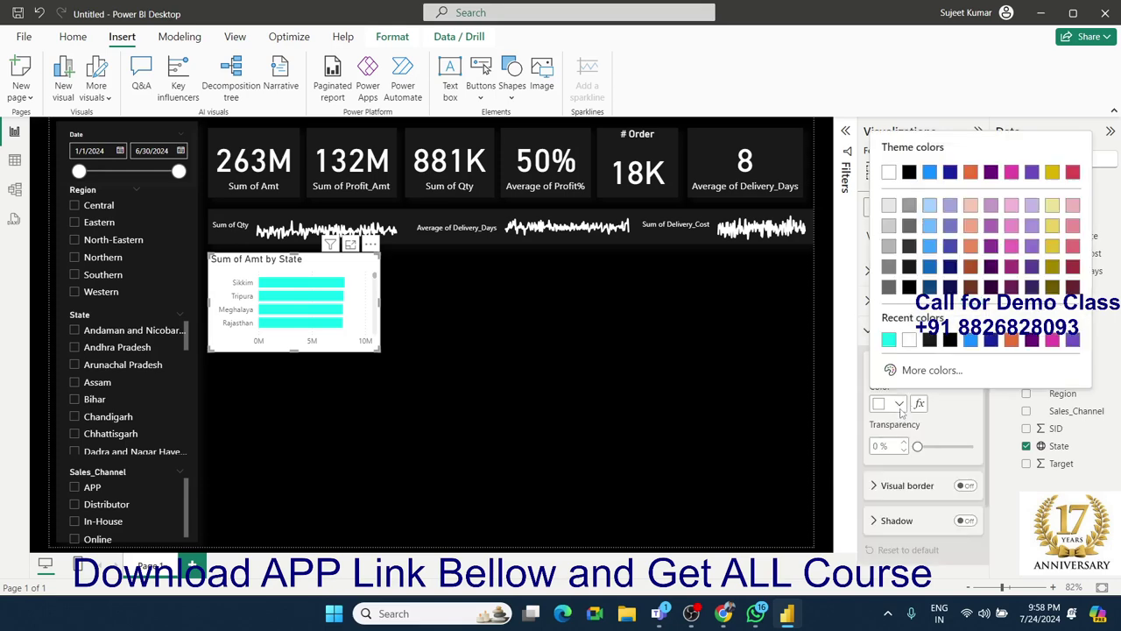
click(910, 266)
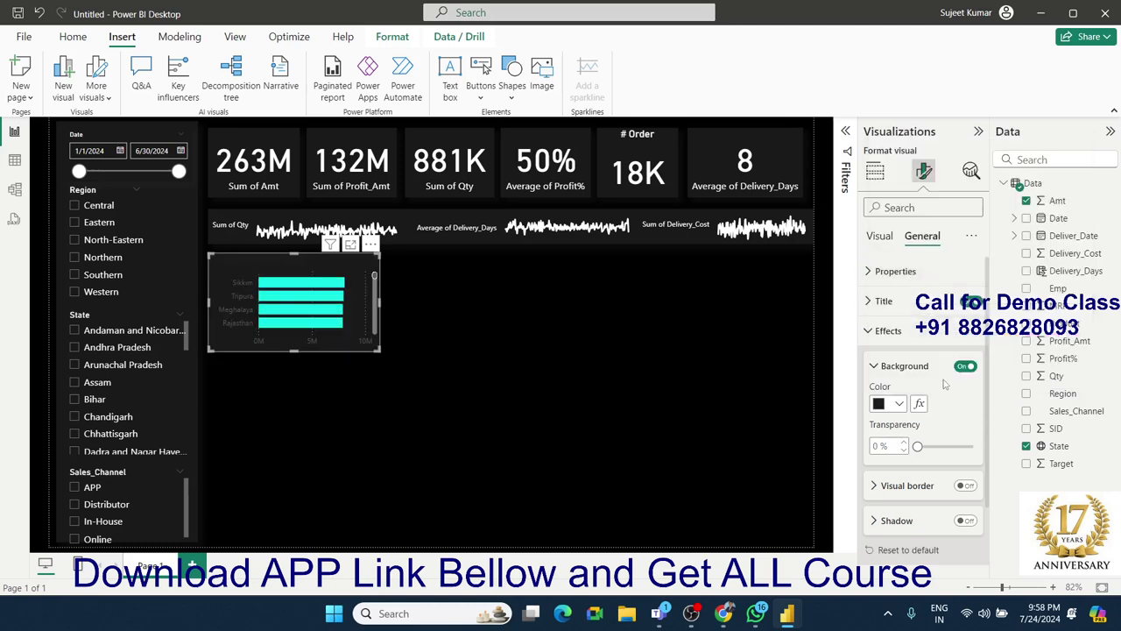
Step: Correct the chart title to 'Top Satat Sales' and set its text colour to white
click(884, 302)
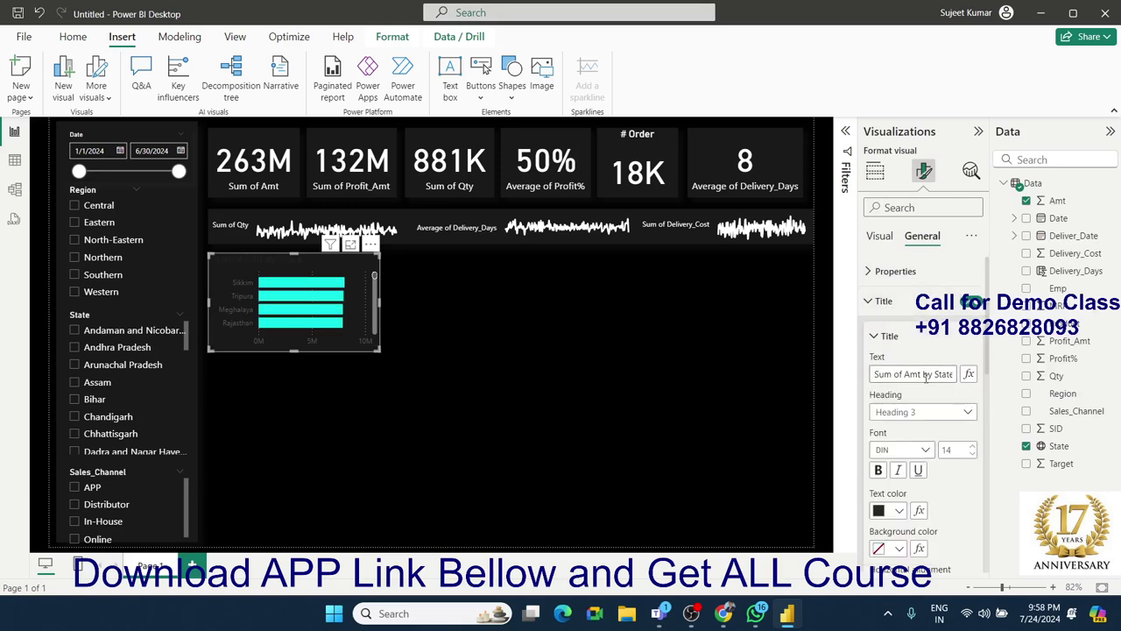
triple_click(926, 374)
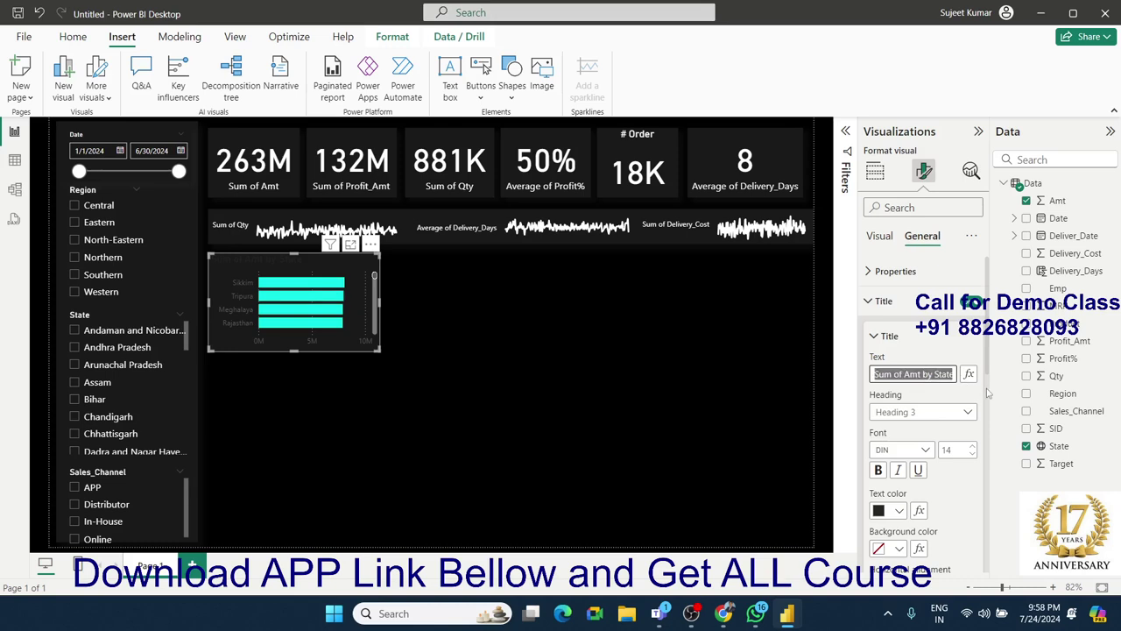
text(Top Satate Sales)
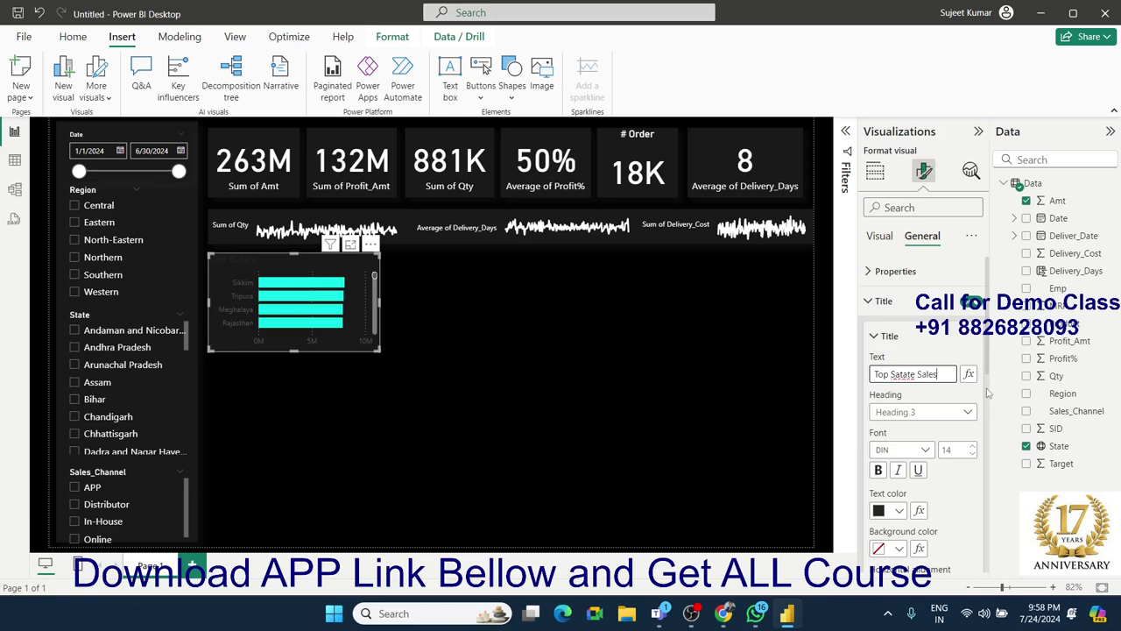
right_click(915, 383)
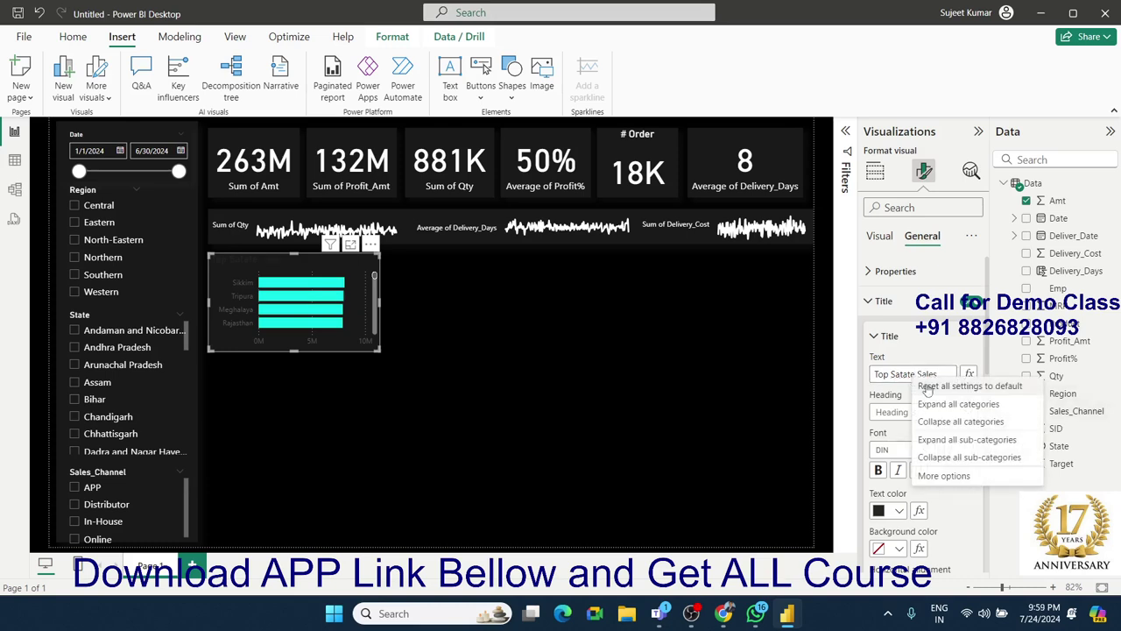
click(899, 380)
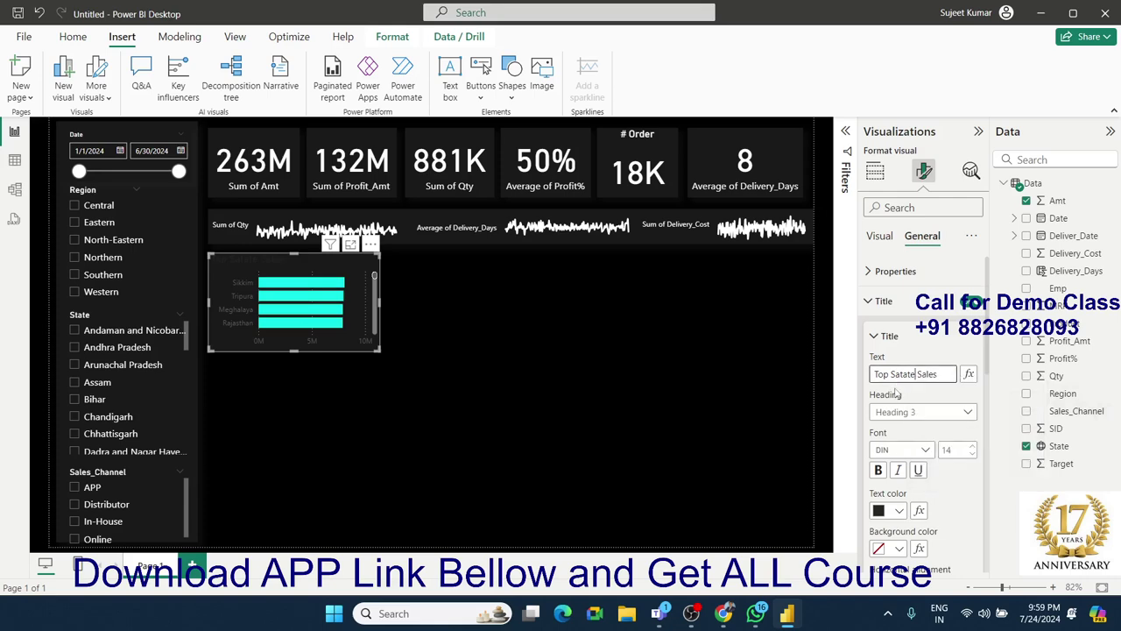
key(BackSpace)
click(899, 511)
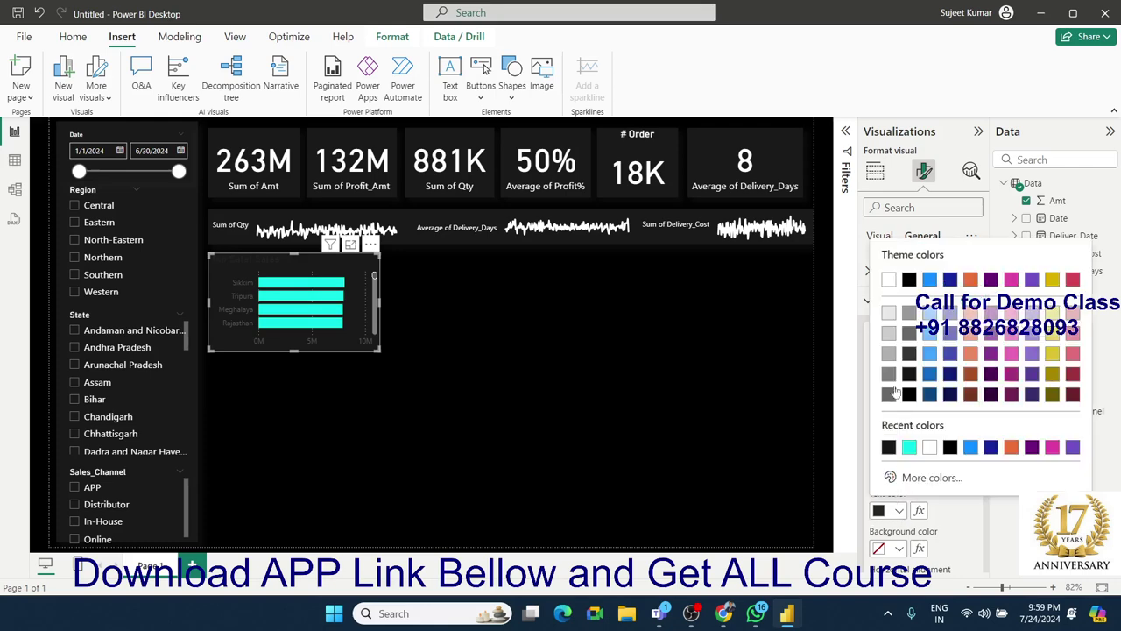
click(889, 285)
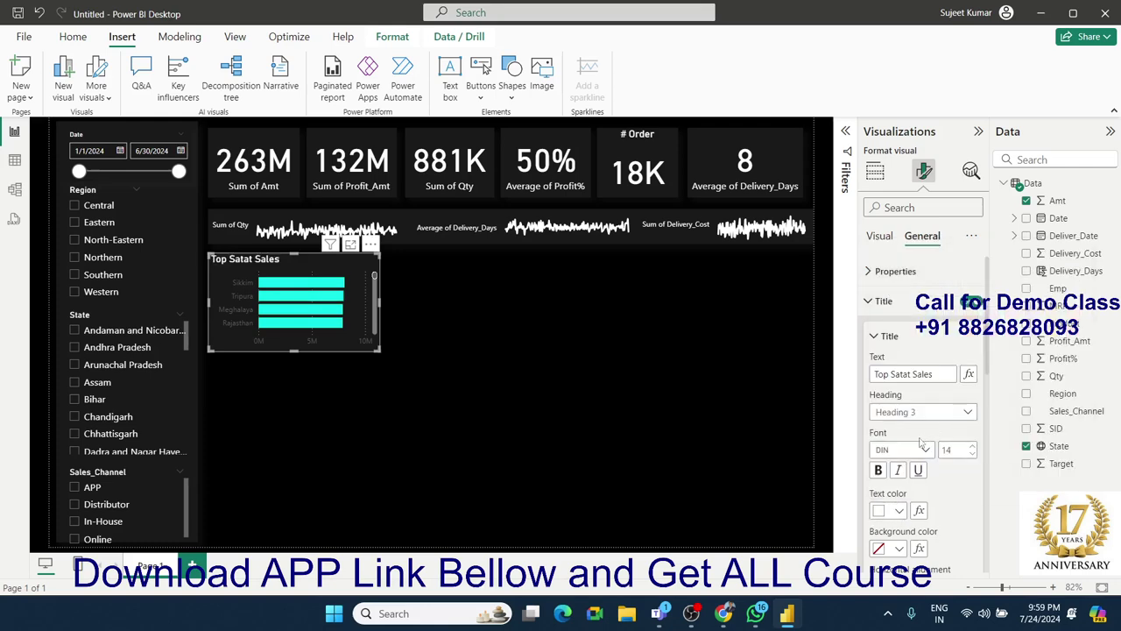
Step: Copy and paste the Top Satat Sales chart, placing the duplicate to the original's right
click(874, 173)
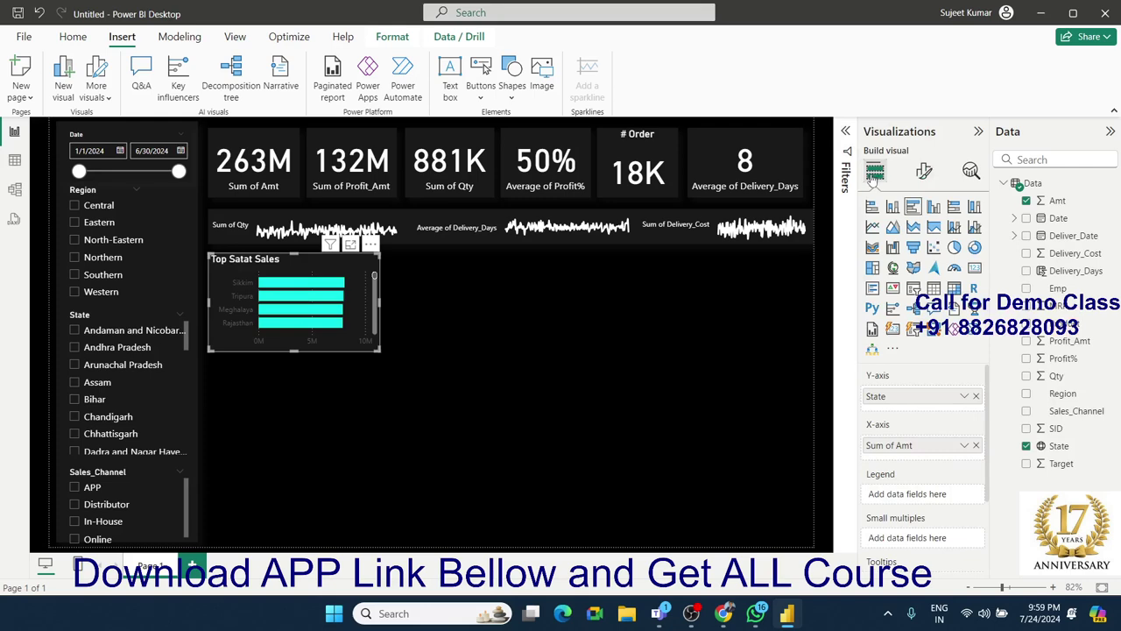
click(429, 398)
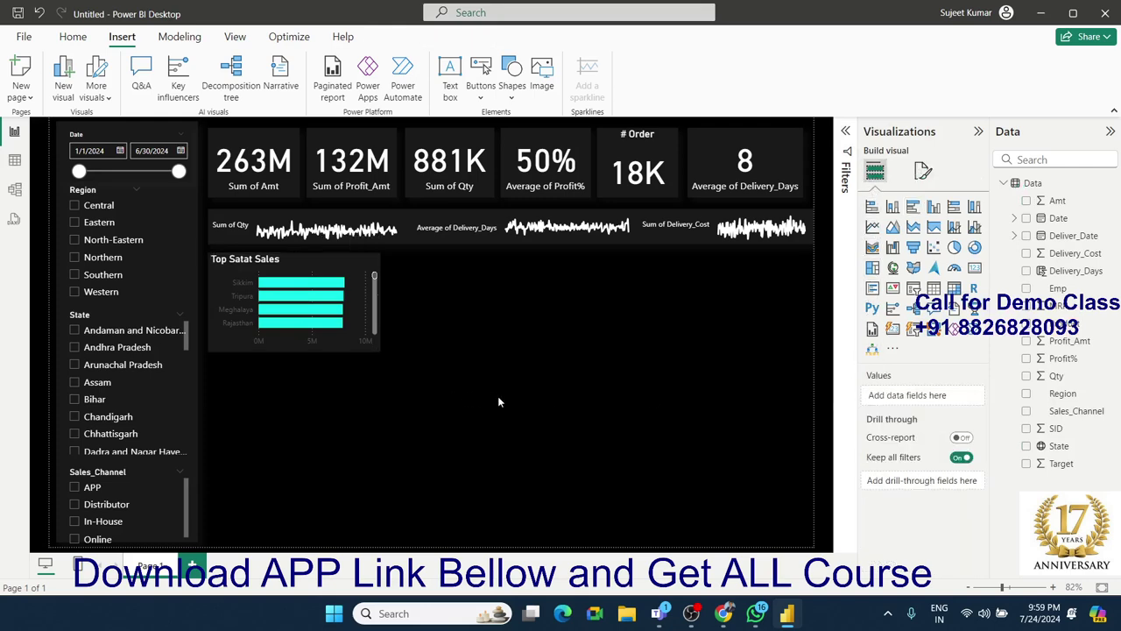
click(349, 350)
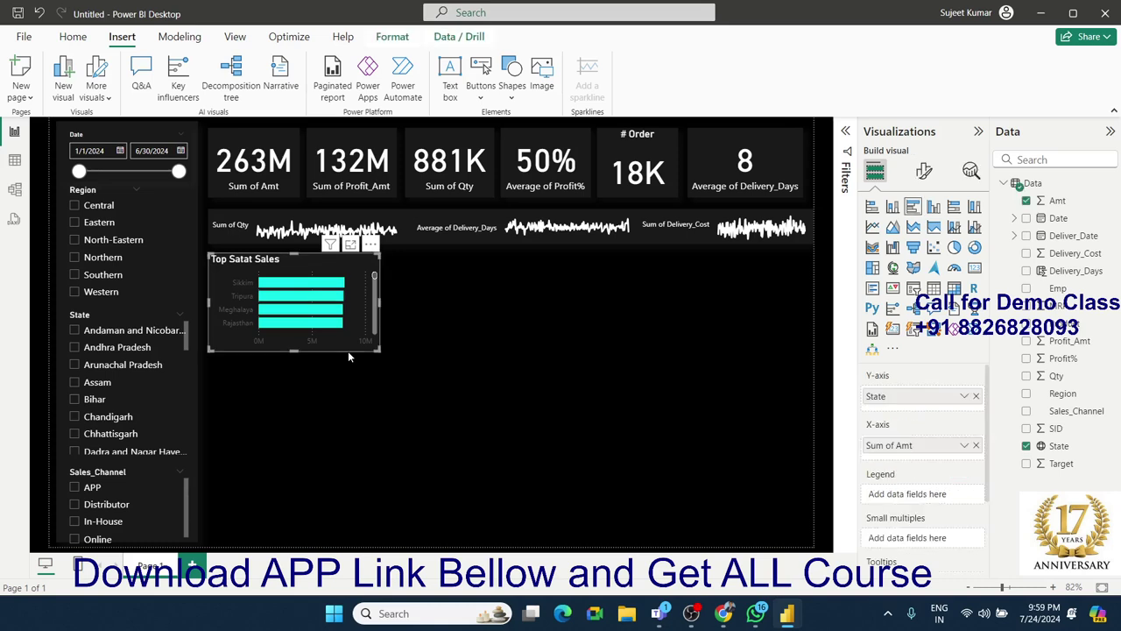
click(350, 307)
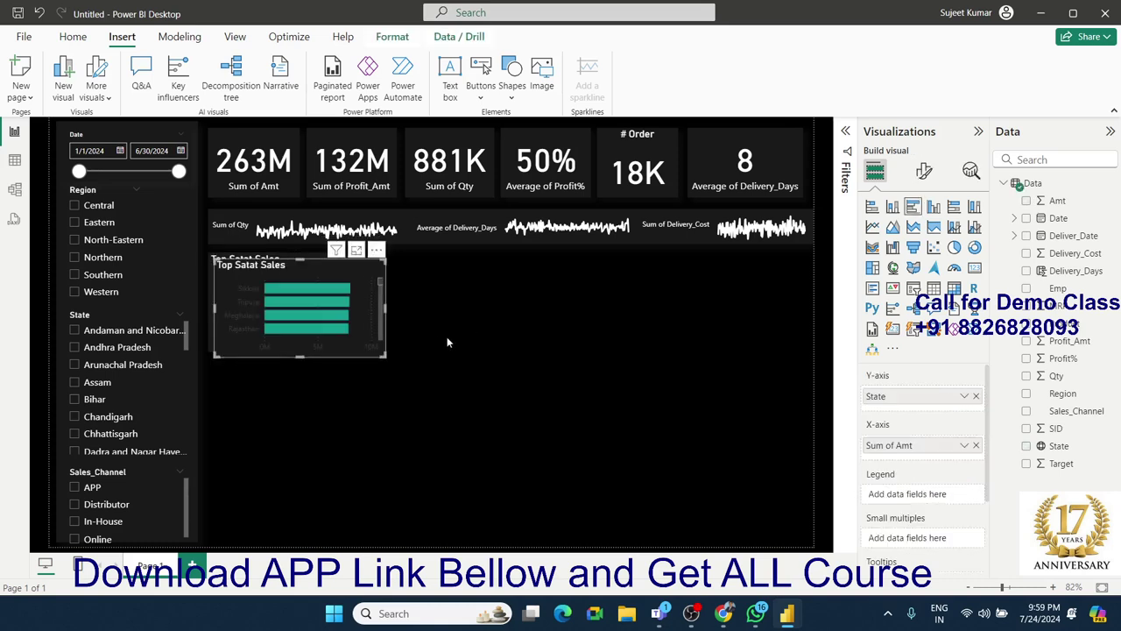
key(ctrl+c)
key(ctrl+v)
mouse_move(359, 341)
mouse_down()
mouse_move(547, 356)
mouse_move(540, 350)
mouse_up()
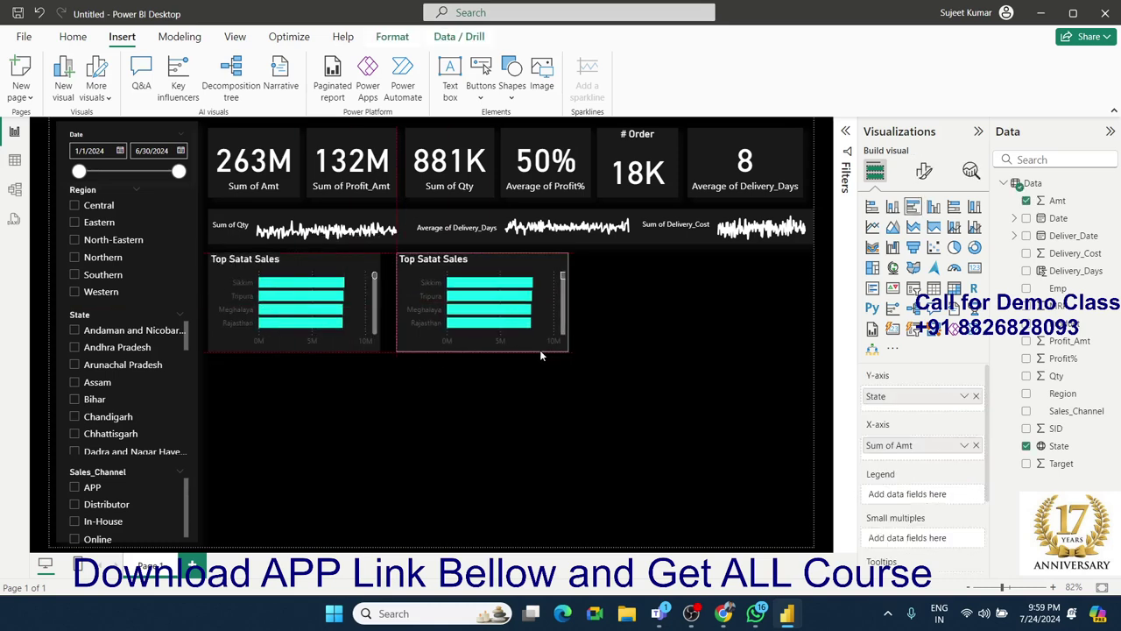
click(292, 342)
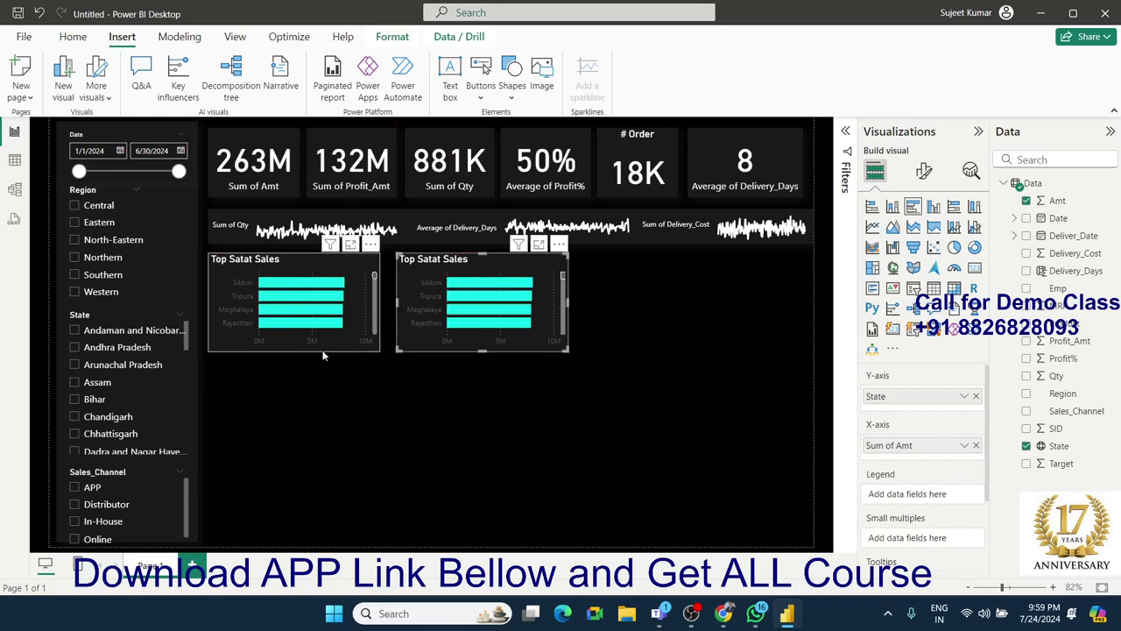
click(924, 171)
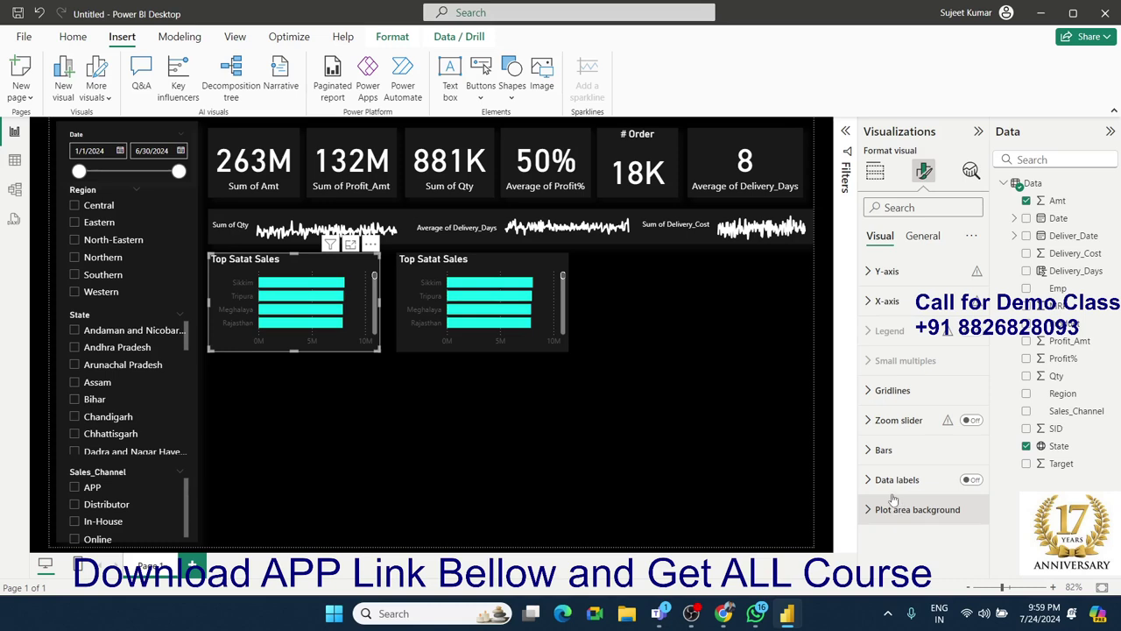
Step: Look through the chart's Y-axis, X-axis and Bars formatting sections
click(888, 271)
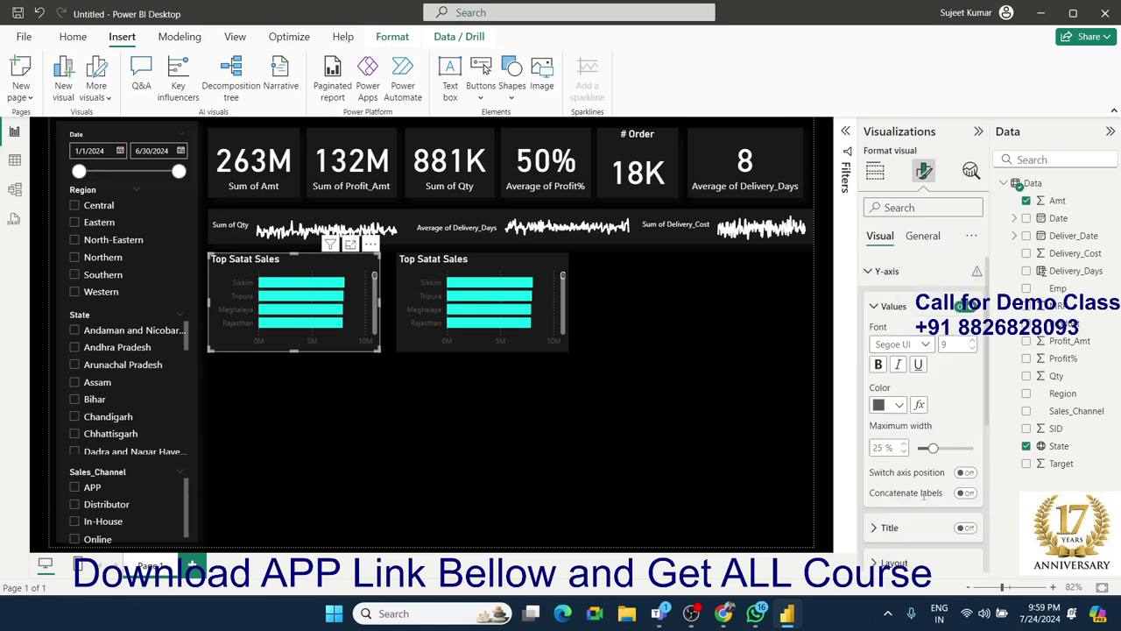
scroll(915, 506, down, 2)
scroll(911, 465, down, 3)
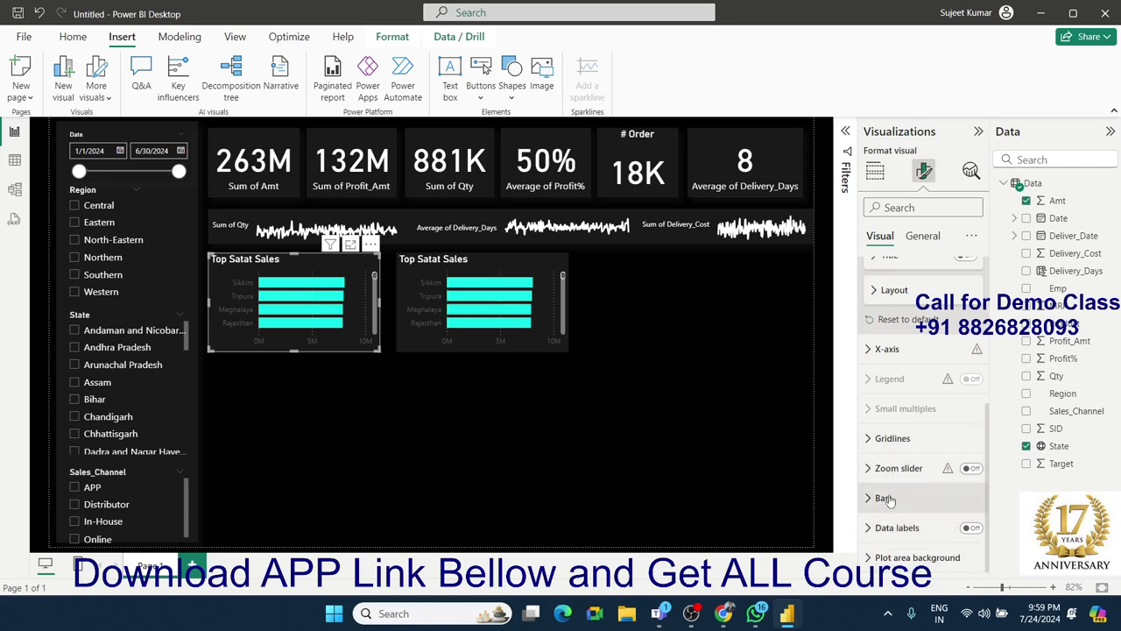
scroll(894, 417, up, 3)
scroll(894, 413, up, 2)
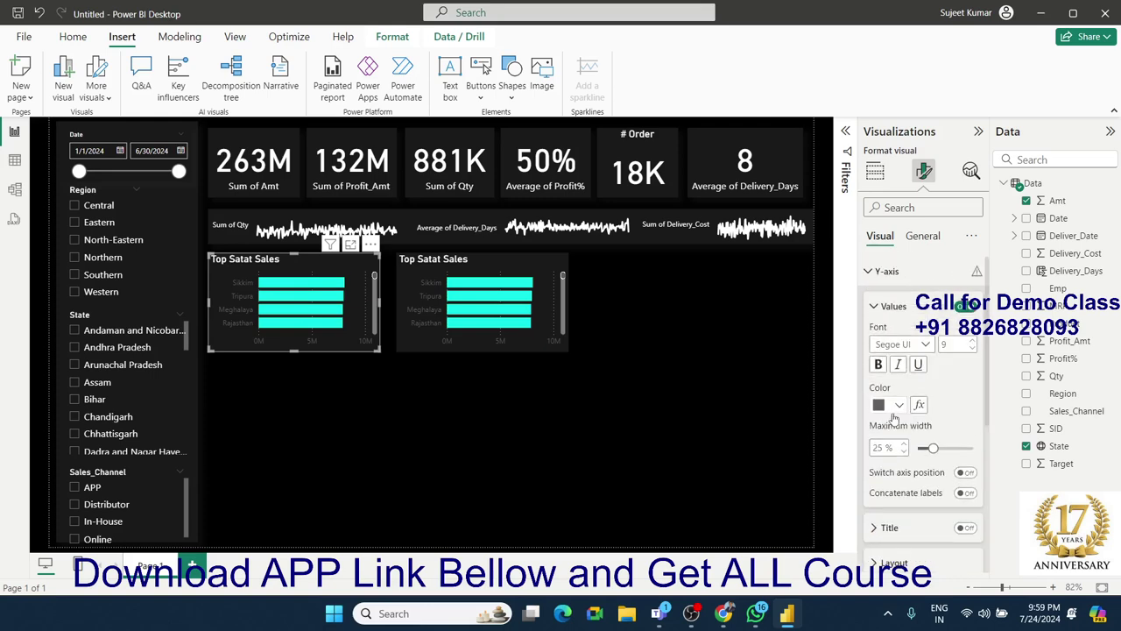
click(870, 275)
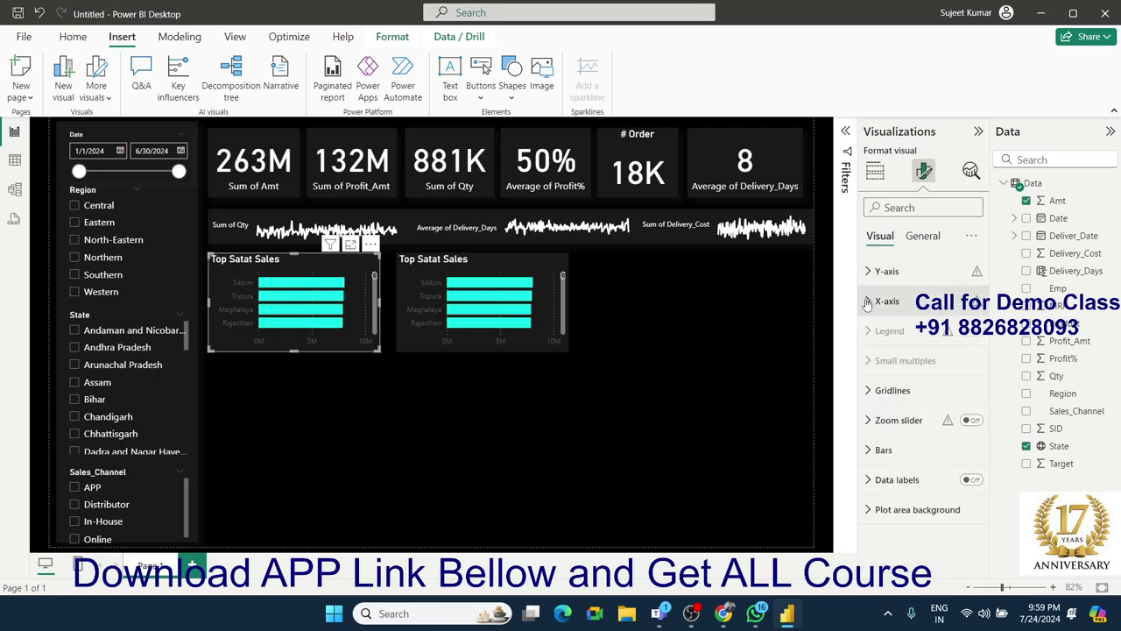
click(868, 301)
click(870, 309)
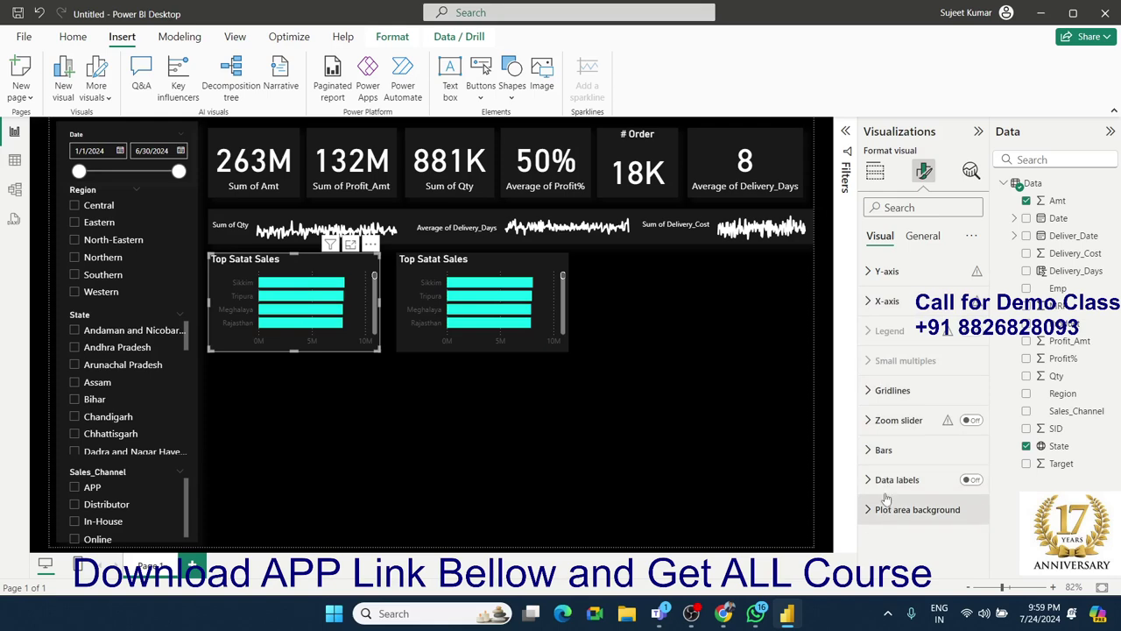
click(884, 451)
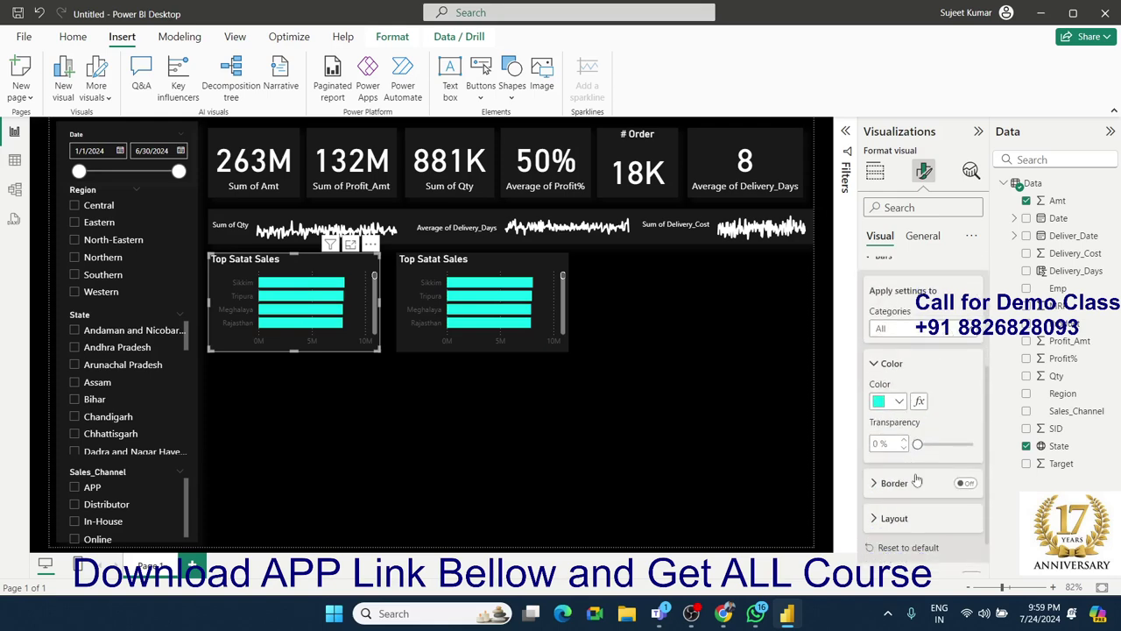
scroll(920, 476, down, 1)
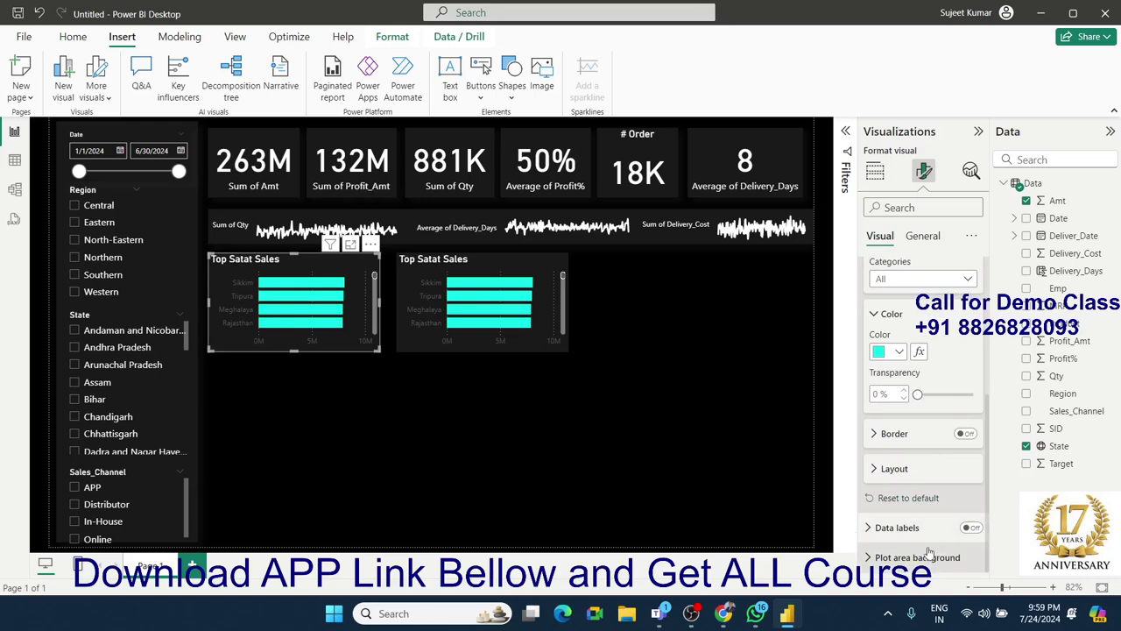
scroll(909, 517, up, 5)
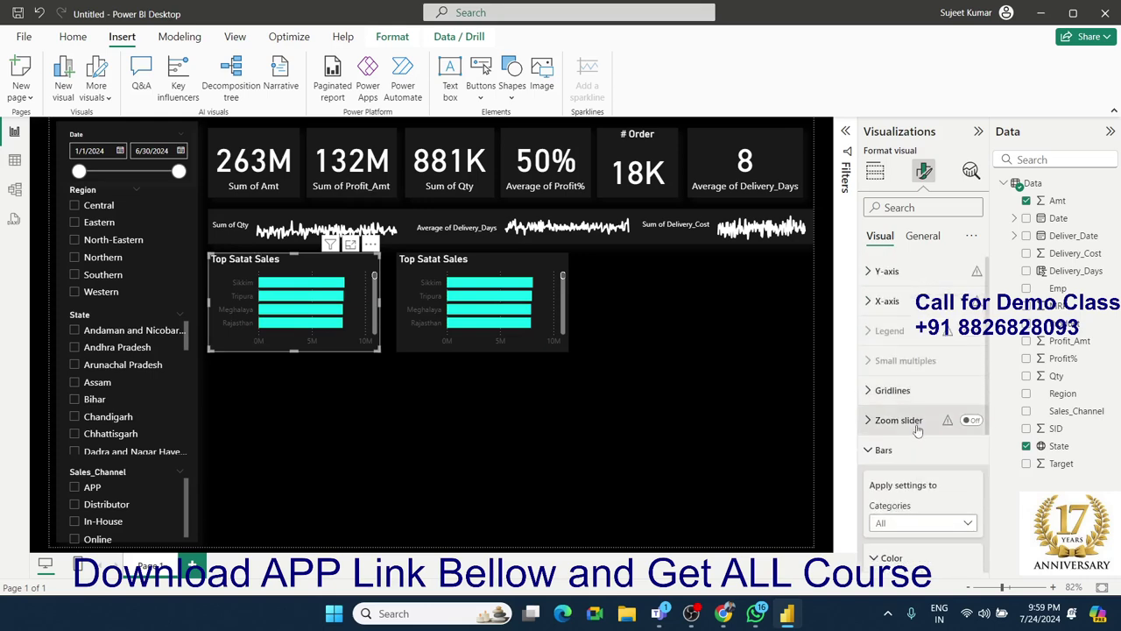
Step: Make the X-axis value labels white
click(889, 308)
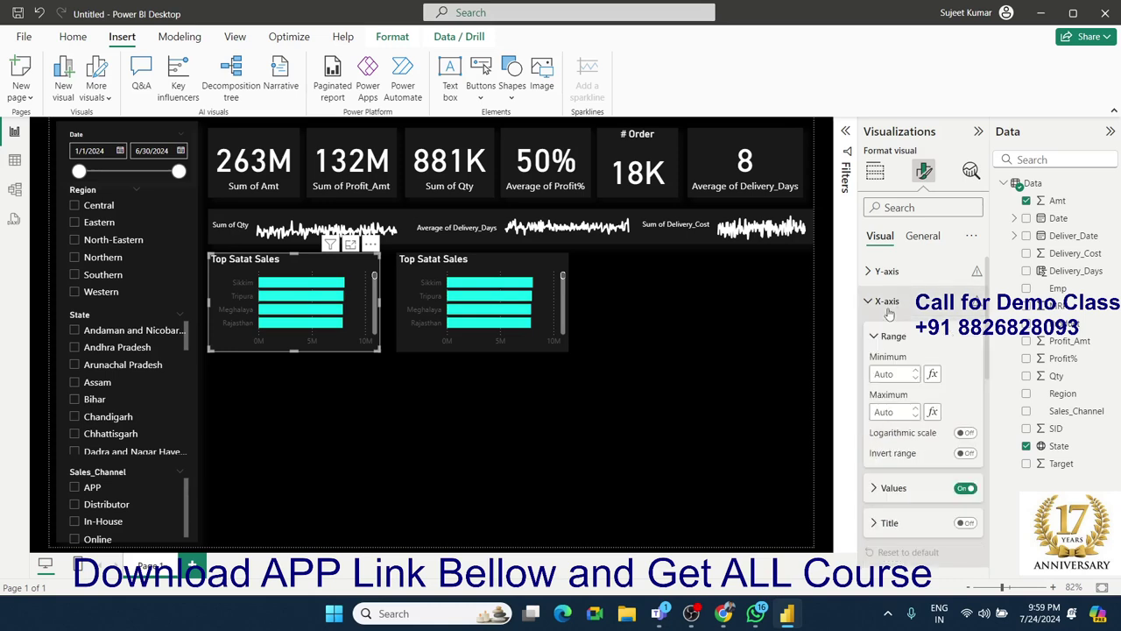
click(894, 488)
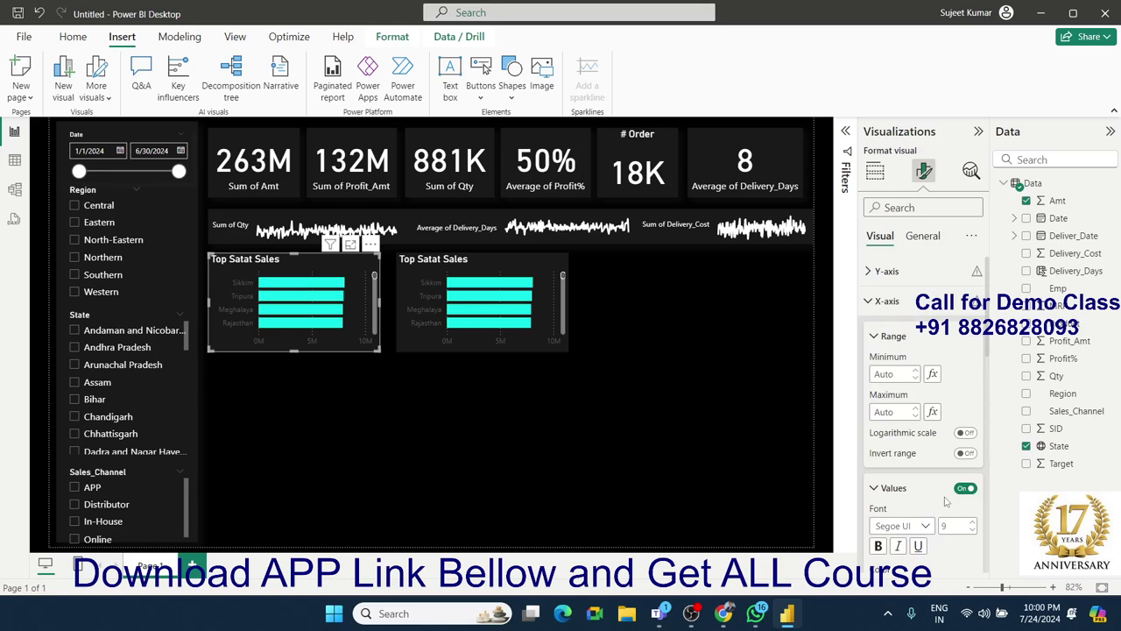
scroll(943, 502, down, 1)
click(900, 489)
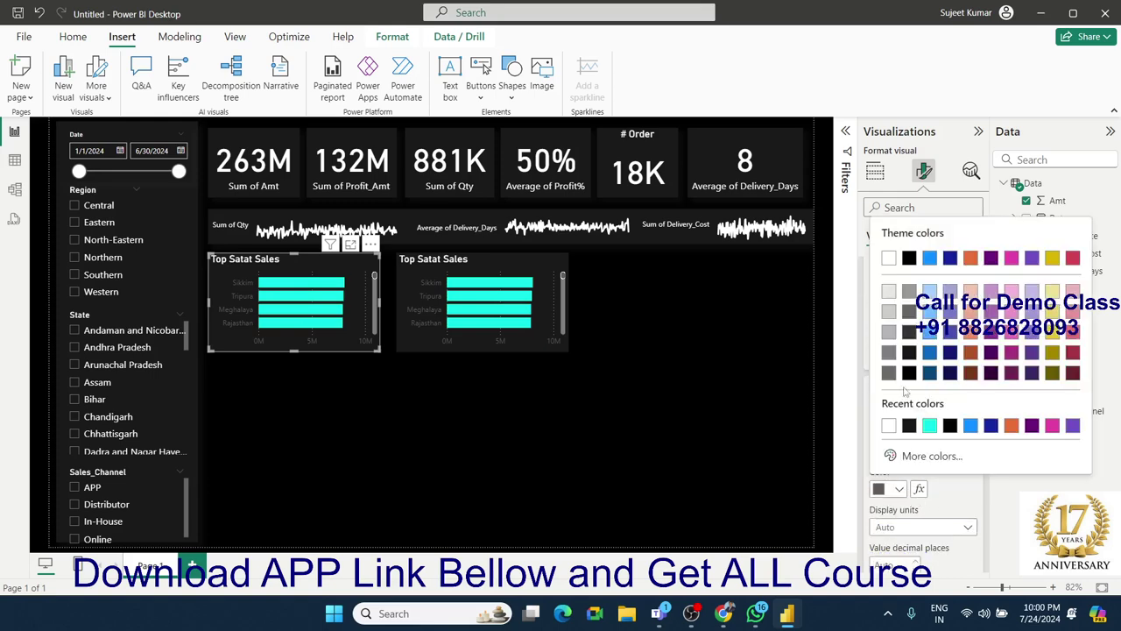
click(892, 257)
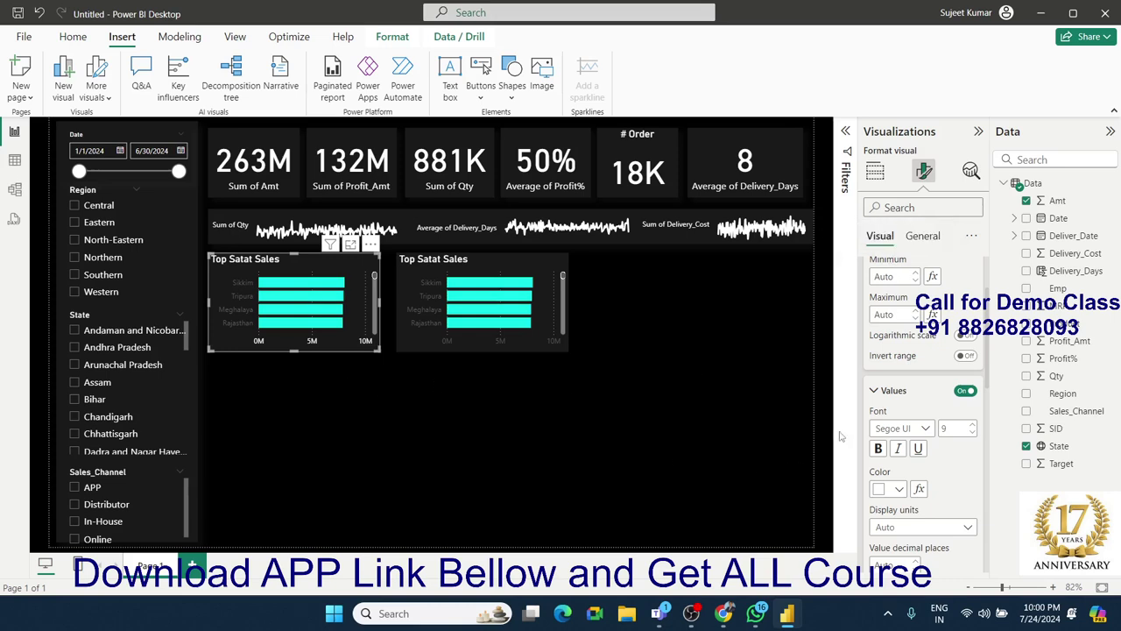
Step: Make the Y-axis value labels white, then select the duplicate chart on the right
scroll(869, 437, up, 1)
scroll(869, 437, up, 1)
click(866, 274)
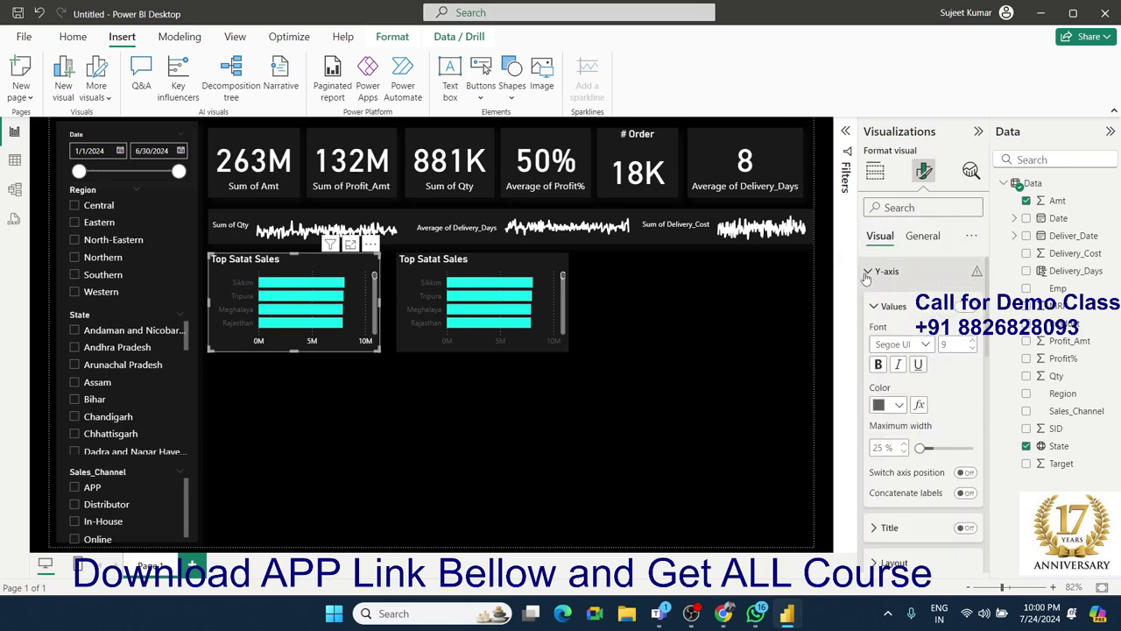
drag(920, 448, 933, 448)
scroll(928, 485, down, 2)
scroll(917, 485, up, 2)
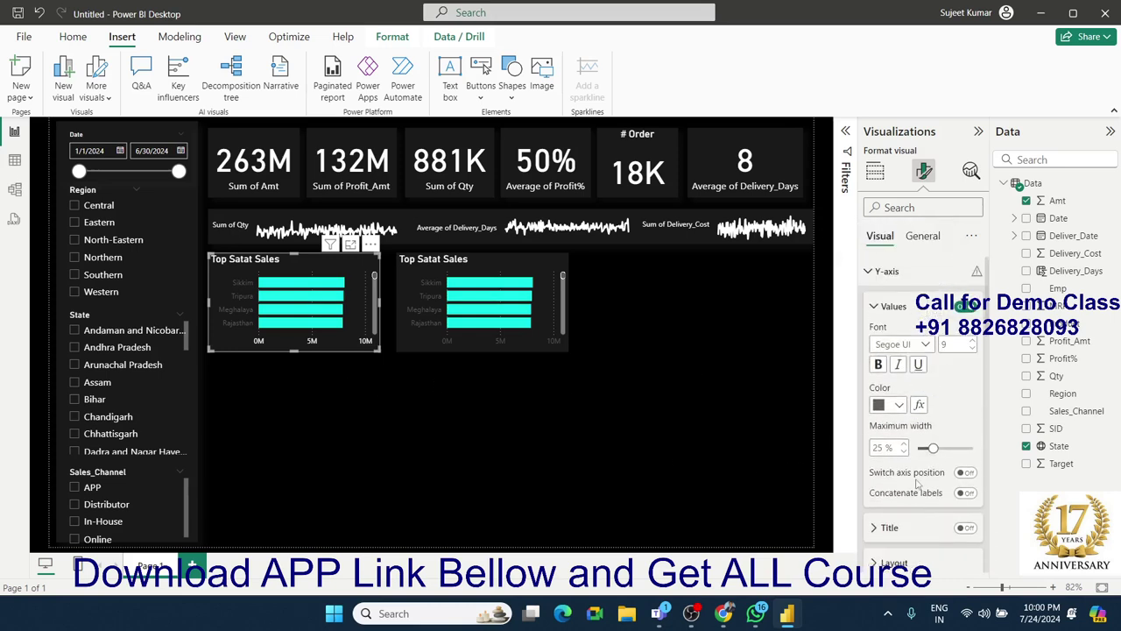
click(899, 406)
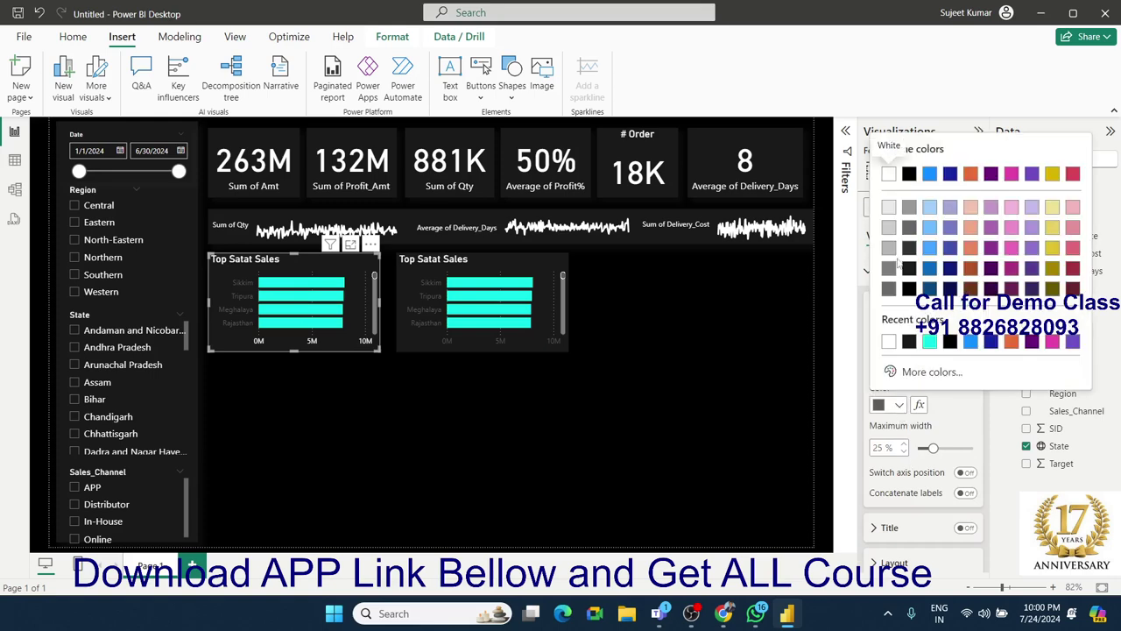
click(889, 176)
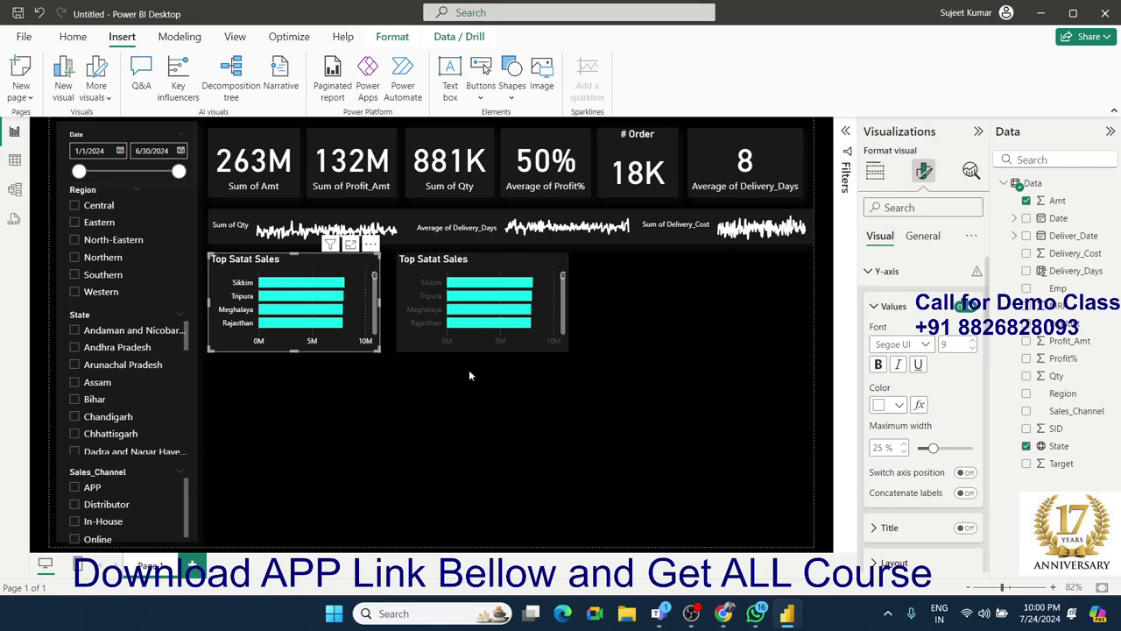
click(464, 340)
Step: Delete the extra duplicate, move the Top Satat Sales copy right, and remove State from it
key(Delete)
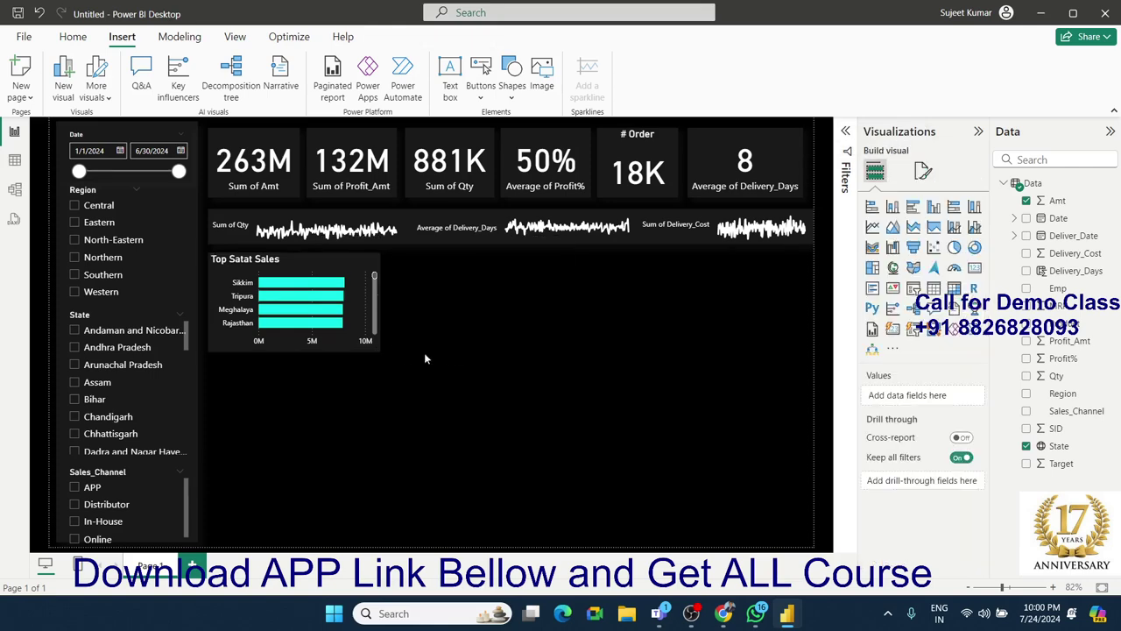
click(375, 346)
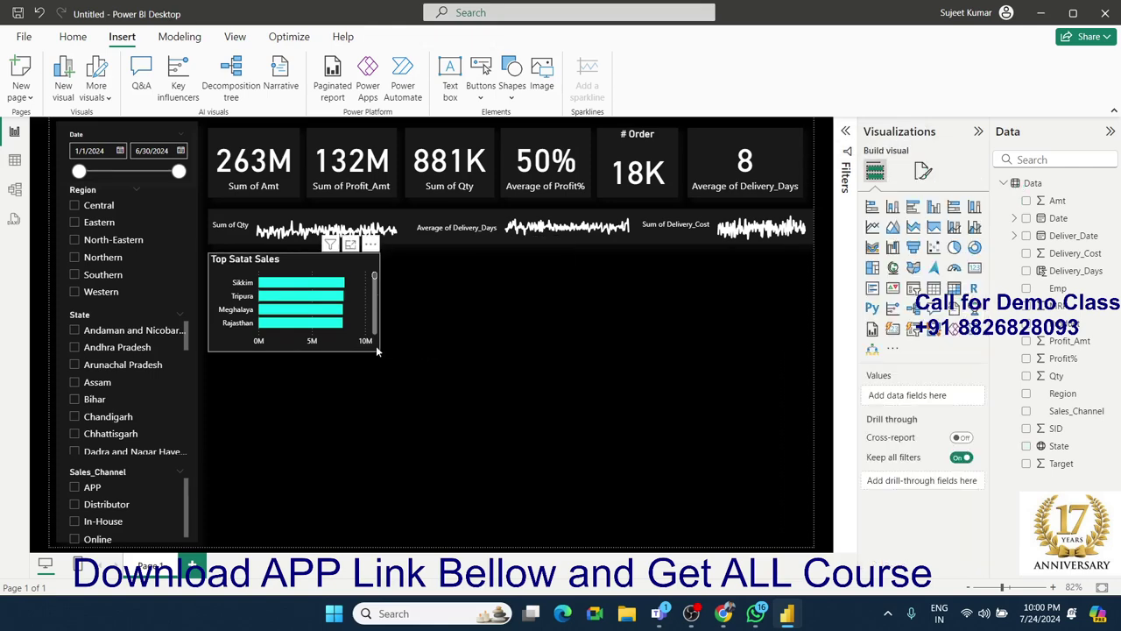
click(459, 326)
drag(350, 354, 536, 341)
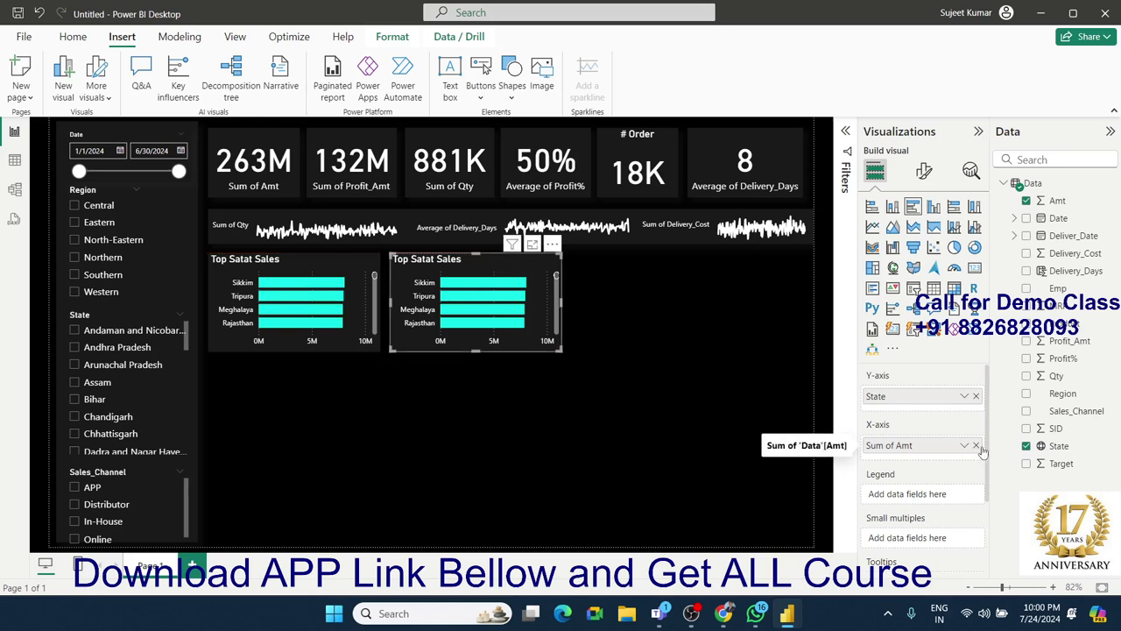
click(976, 397)
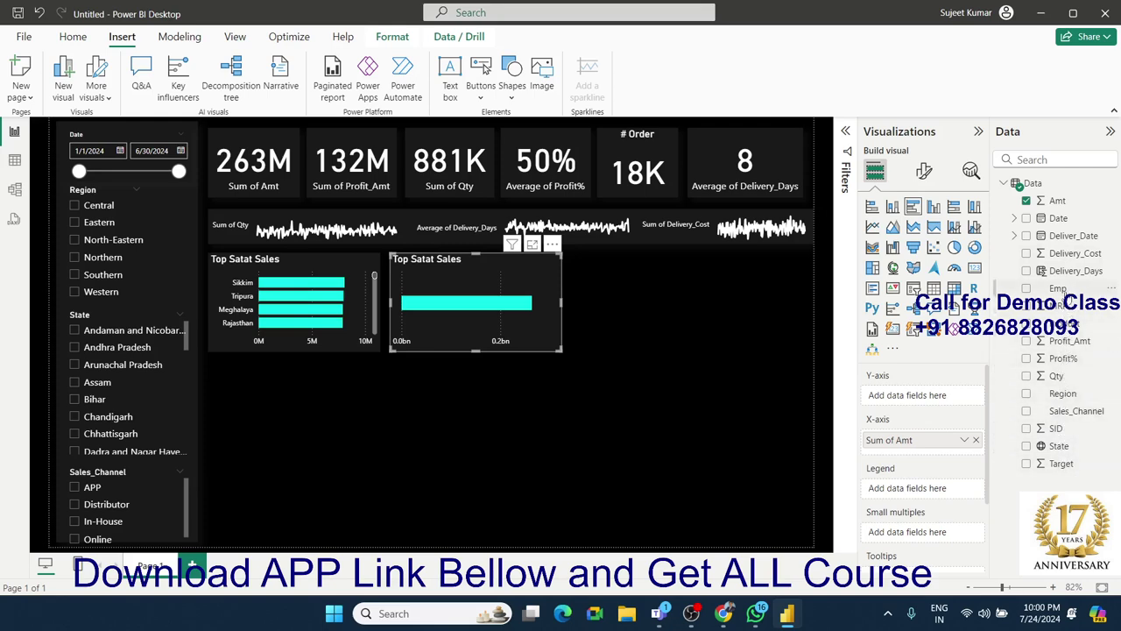
Step: Add Emp to the second bar chart's Y-axis and paste a copy of that chart to its right
drag(1064, 290, 526, 335)
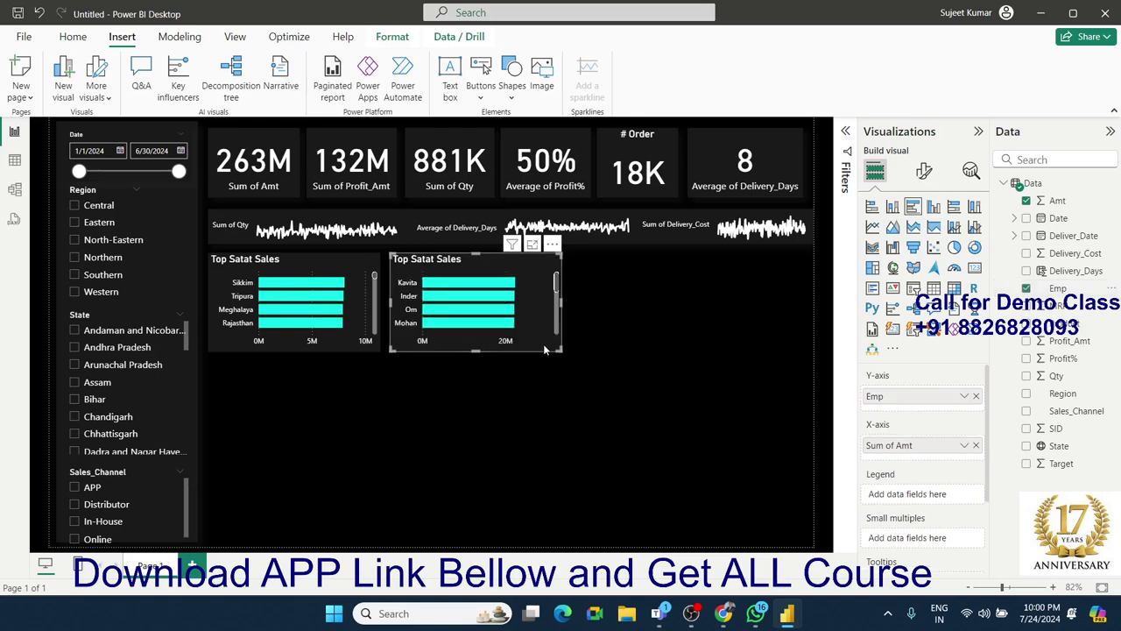
click(630, 342)
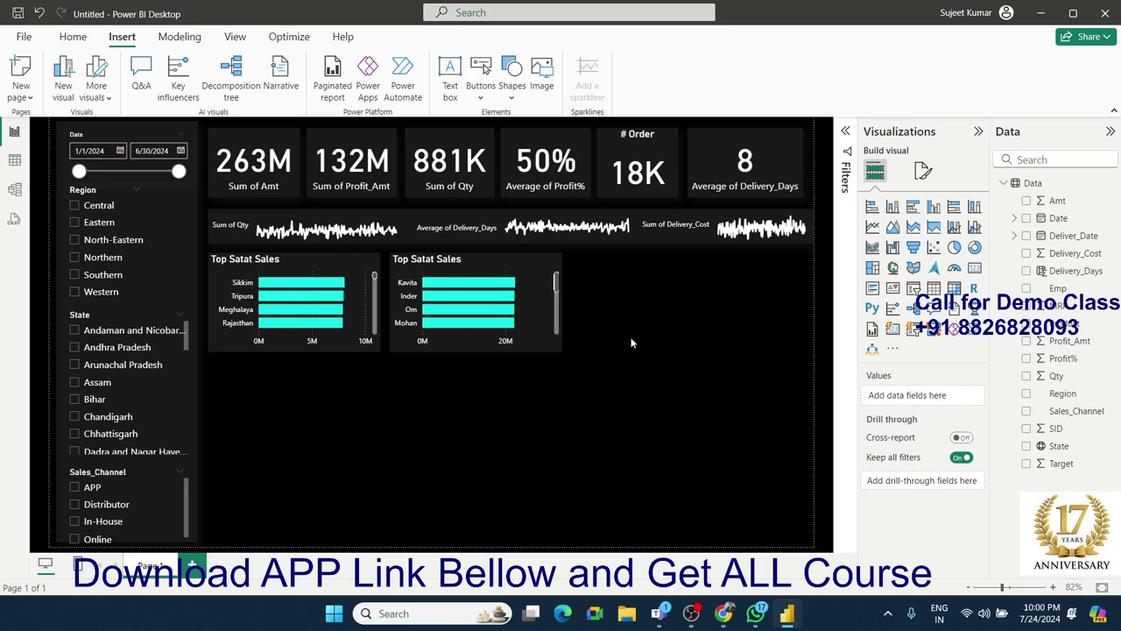
click(543, 337)
key(ctrl+c)
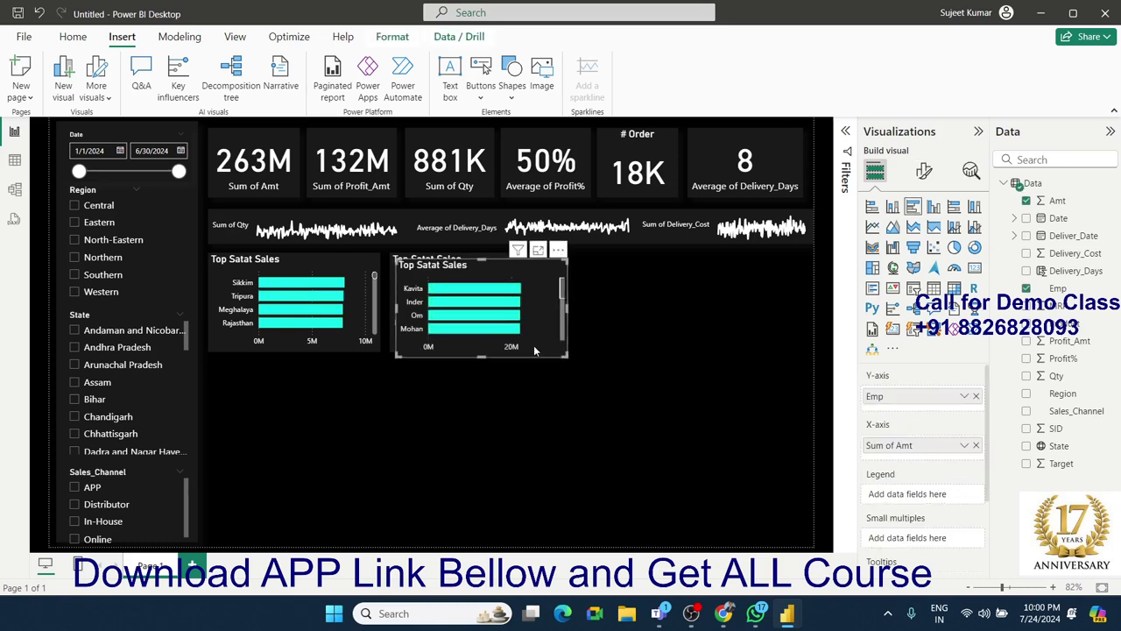
key(ctrl+v)
drag(536, 347, 710, 344)
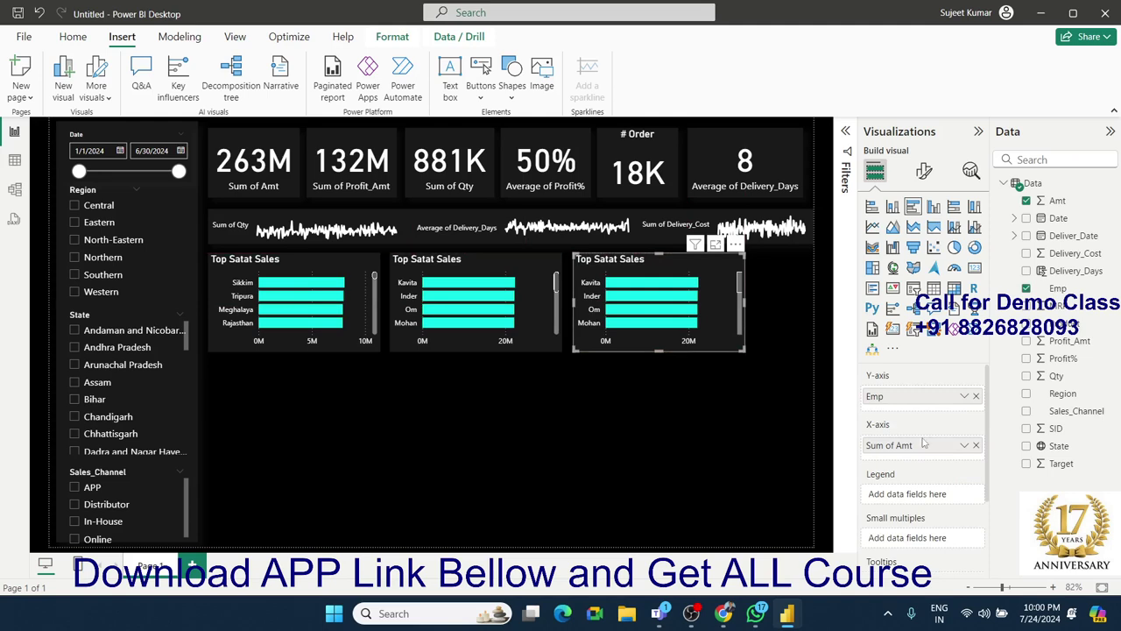
Step: Make the copied chart plot average Delivery_Days per employee instead of sales amount
click(976, 445)
mouse_move(1076, 270)
mouse_down()
mouse_move(944, 461)
mouse_move(929, 447)
mouse_up()
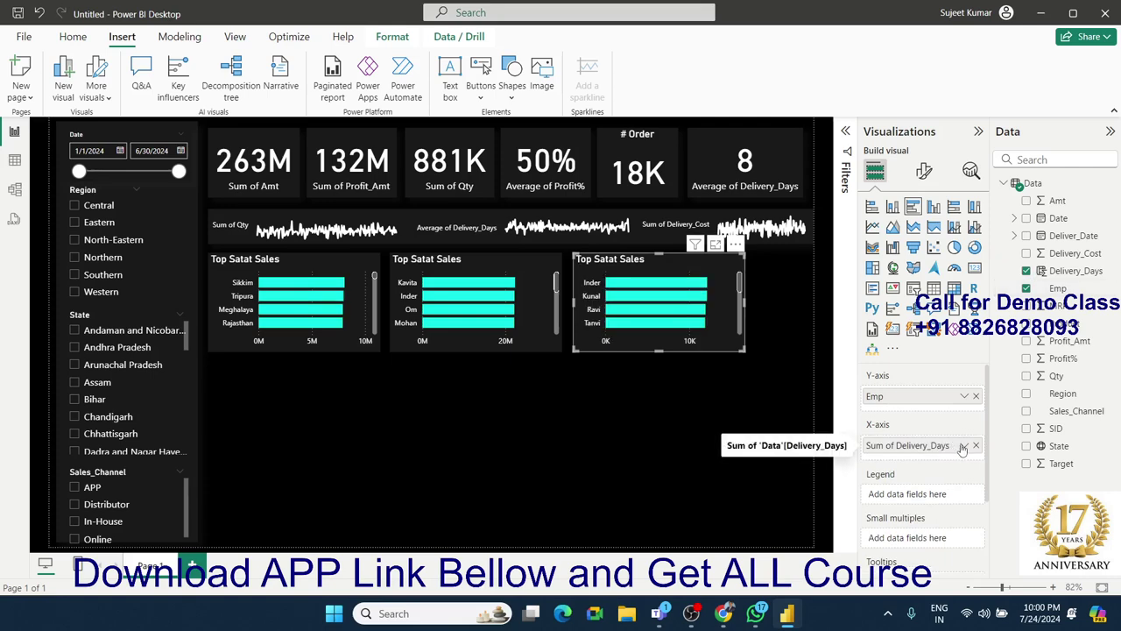
click(963, 445)
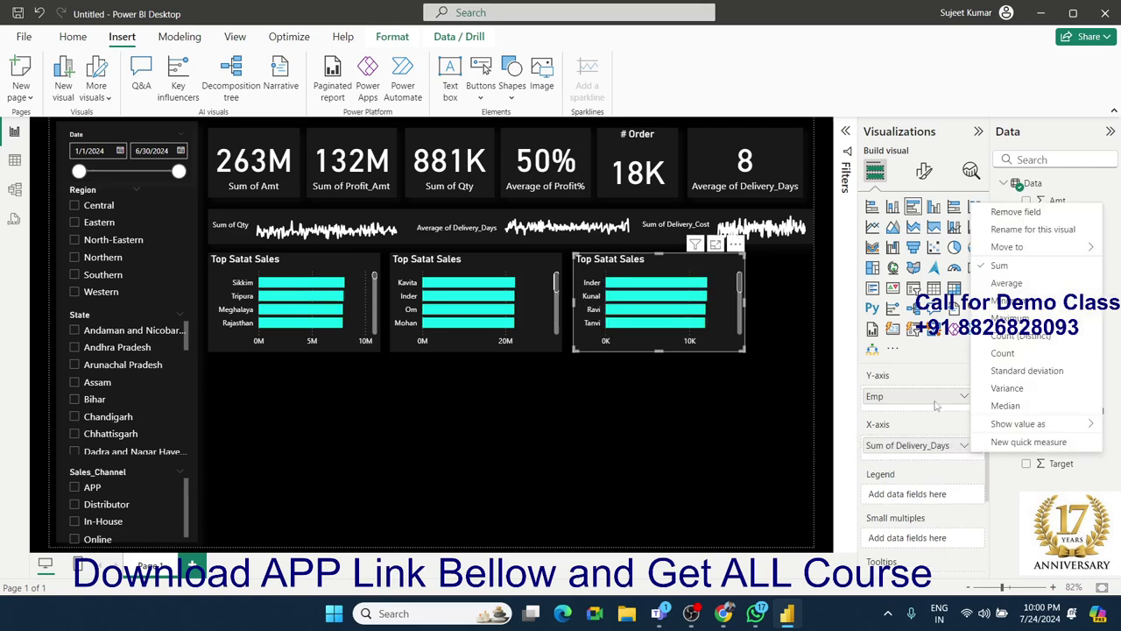
click(1006, 283)
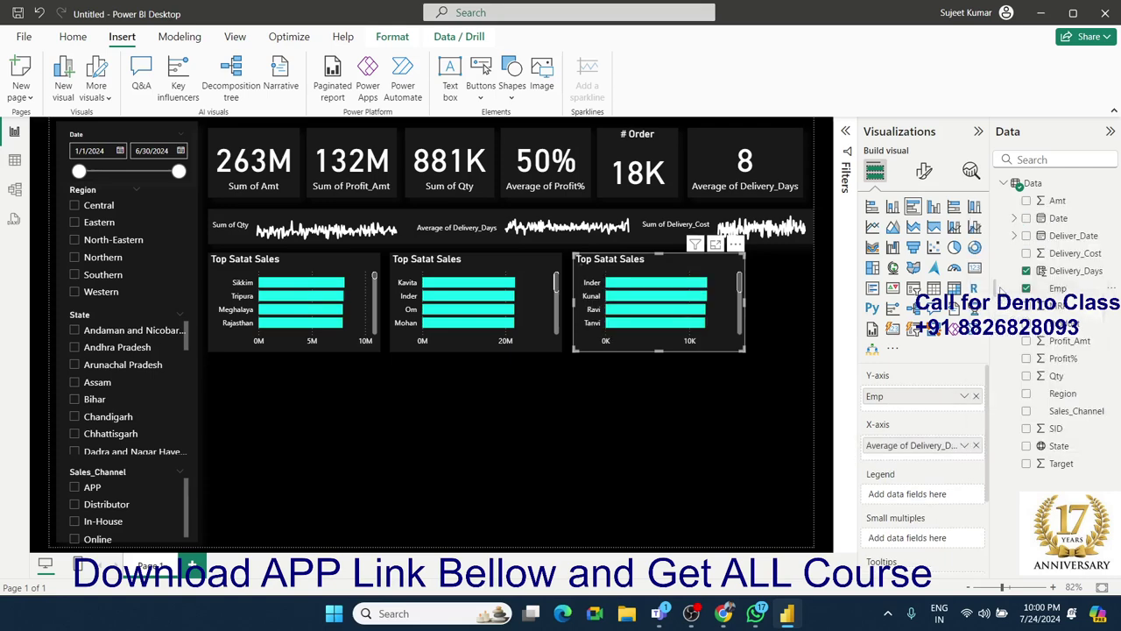
click(438, 385)
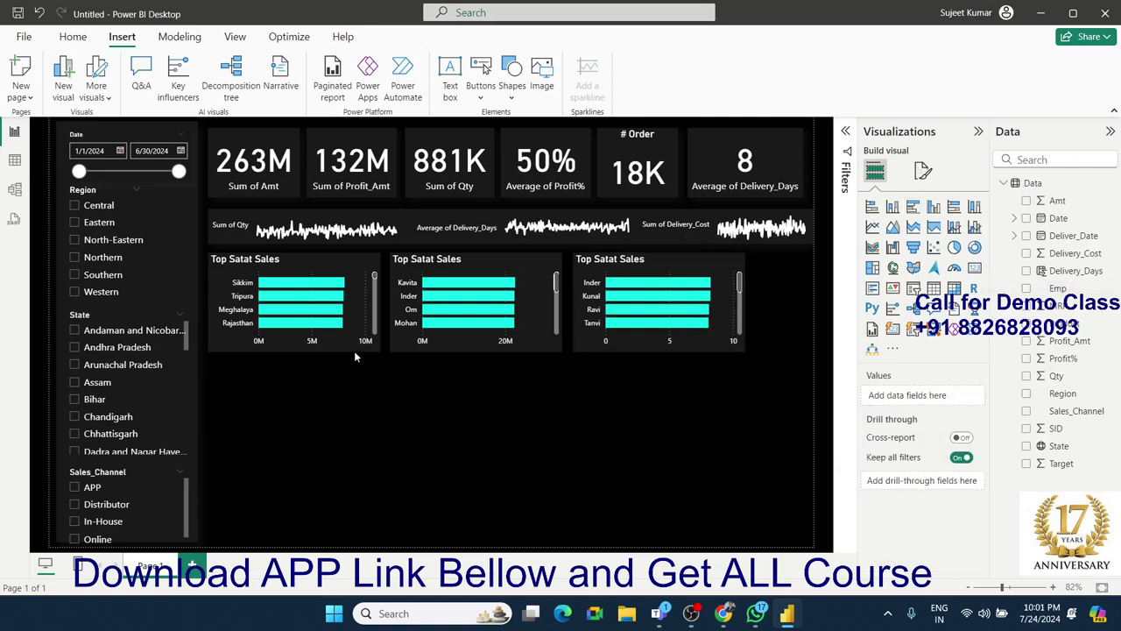
click(353, 349)
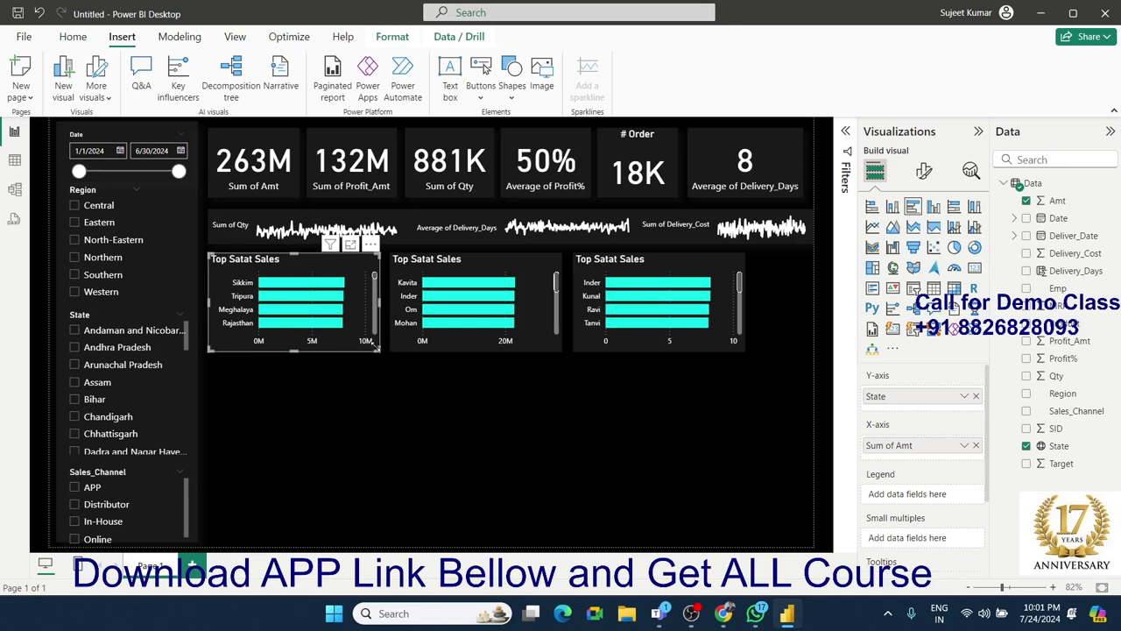
Step: Narrow the state, employee and delivery-days charts and shift them left into one aligned row
mouse_move(376, 348)
mouse_down()
mouse_move(327, 359)
mouse_move(337, 365)
mouse_move(339, 354)
mouse_up()
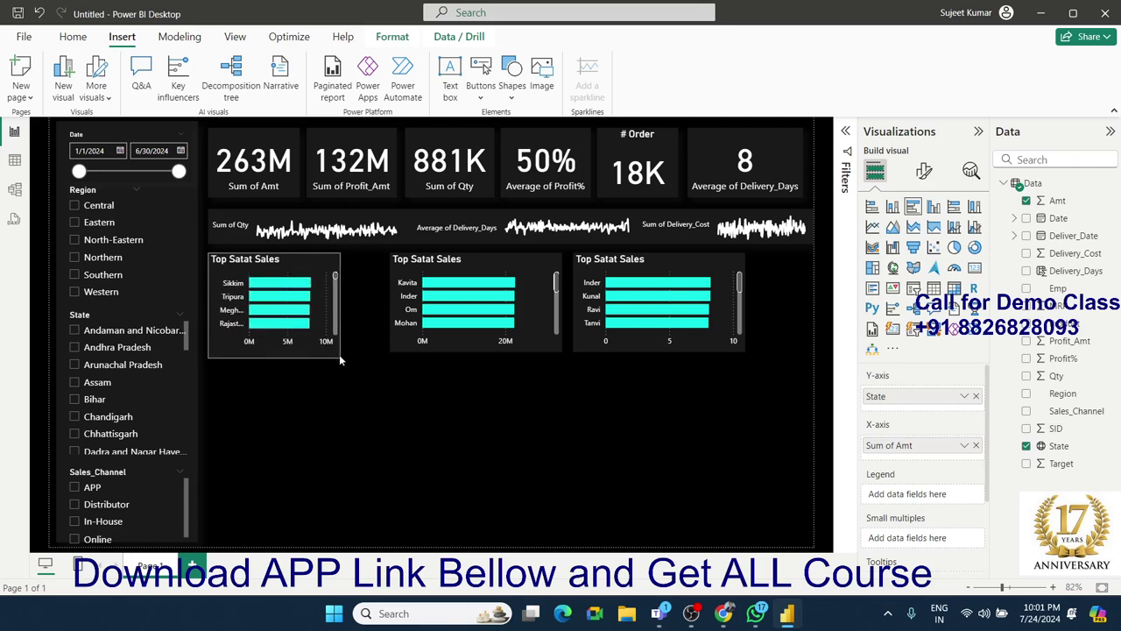
drag(395, 347, 359, 353)
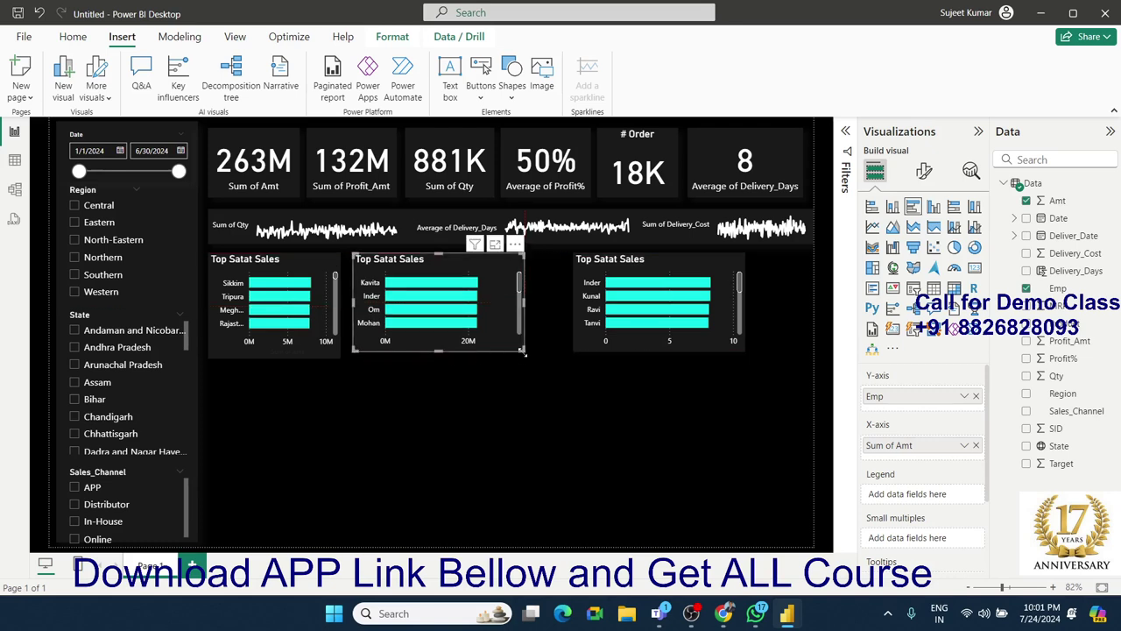
drag(518, 355, 485, 351)
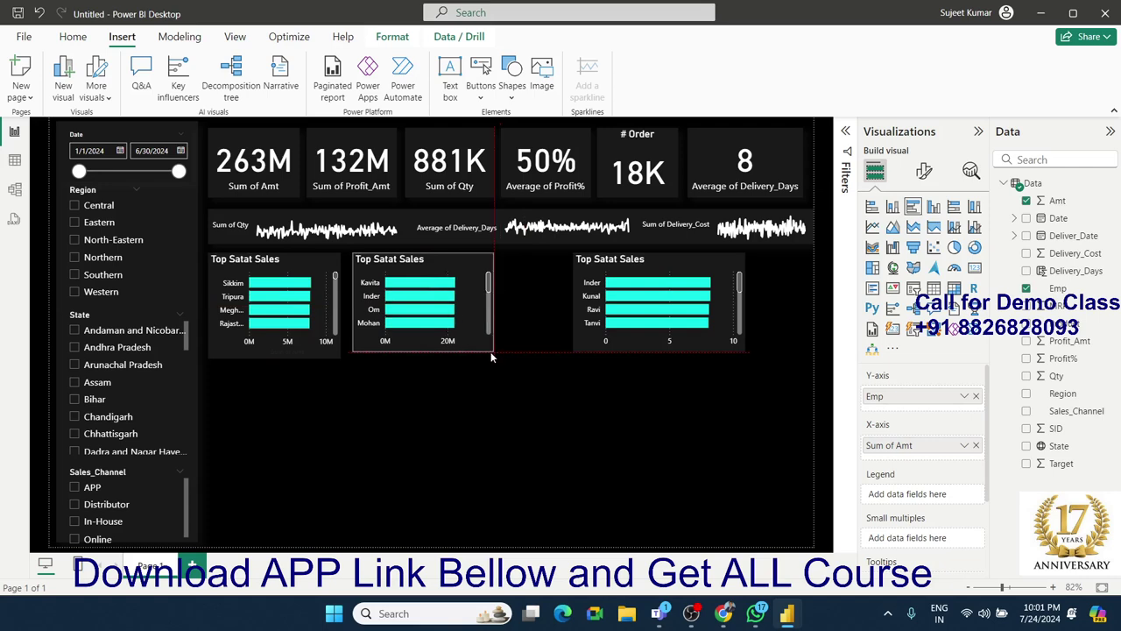
click(552, 359)
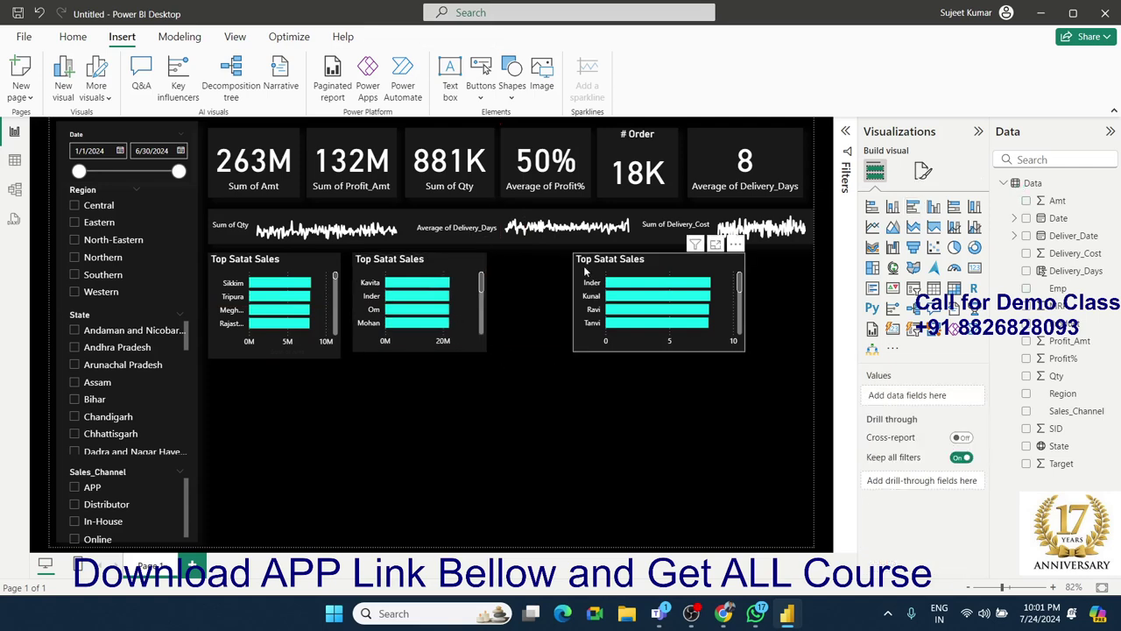
drag(588, 271, 513, 272)
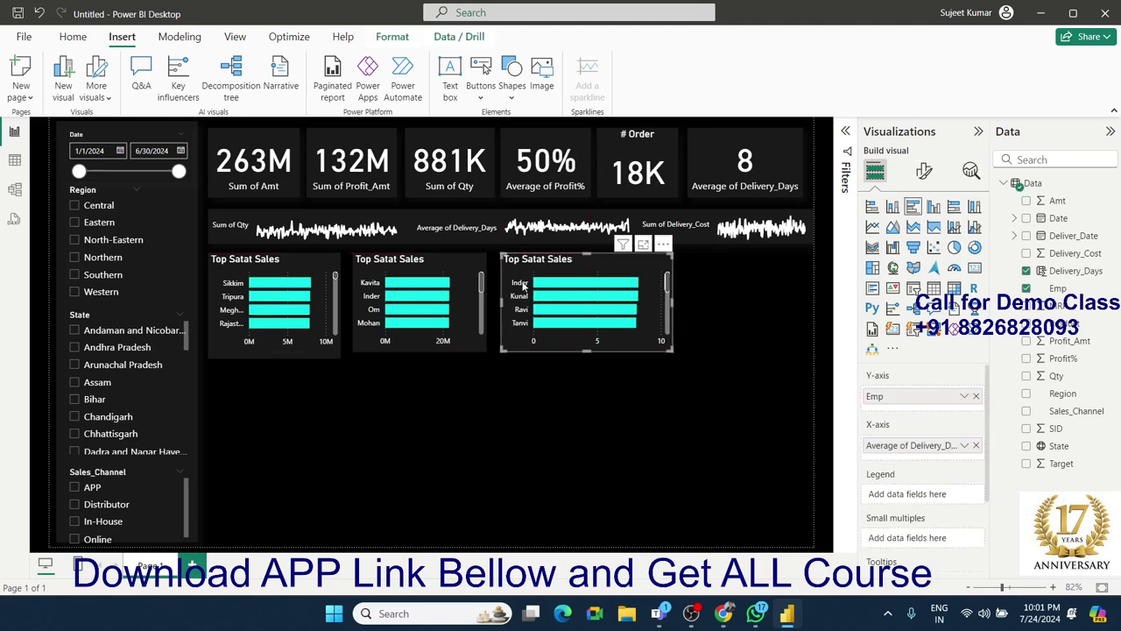
drag(671, 350, 629, 350)
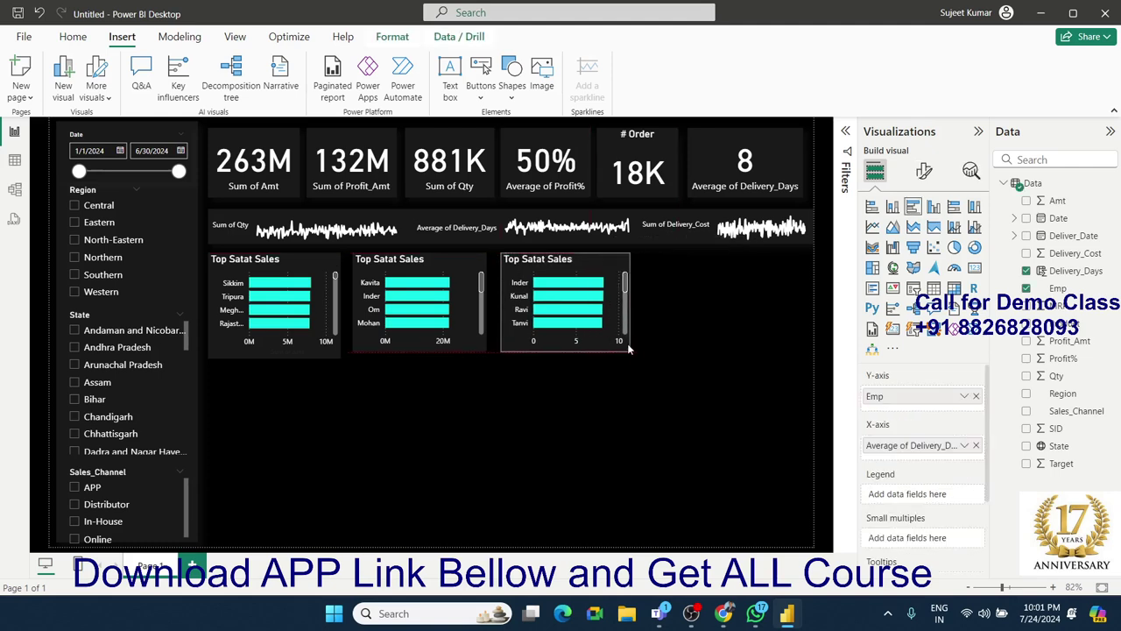
drag(512, 349, 504, 346)
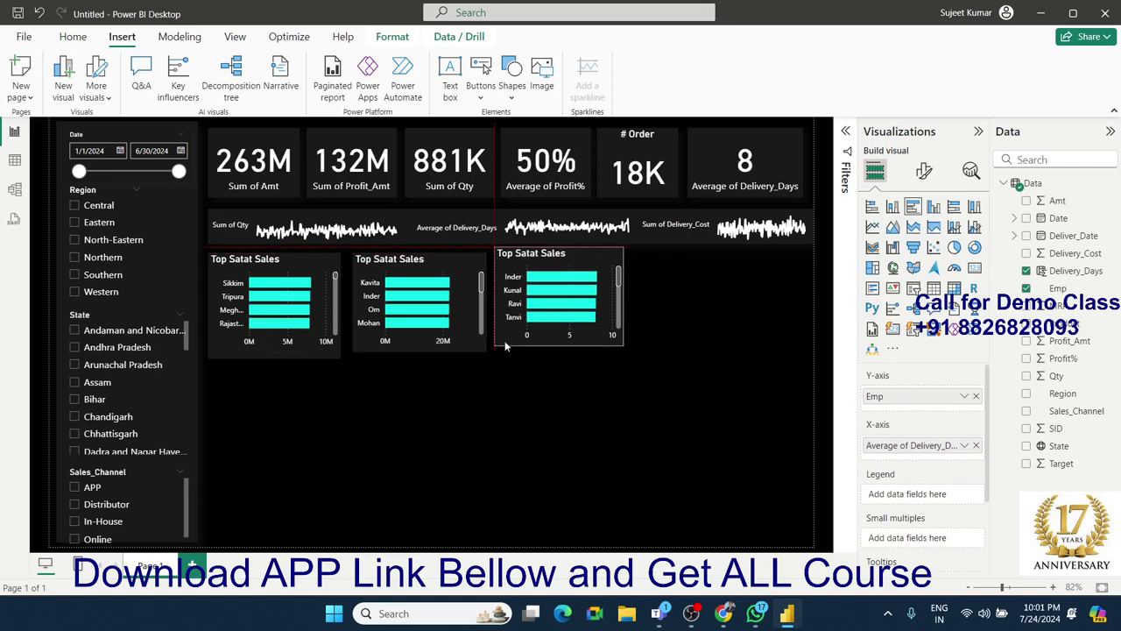
click(705, 445)
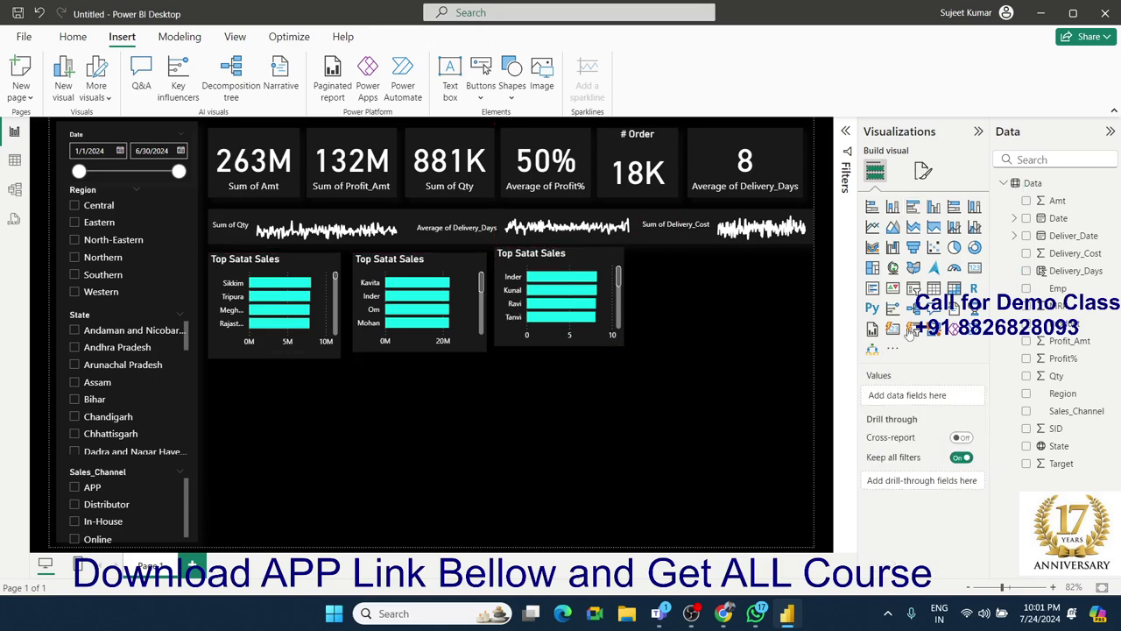
click(954, 288)
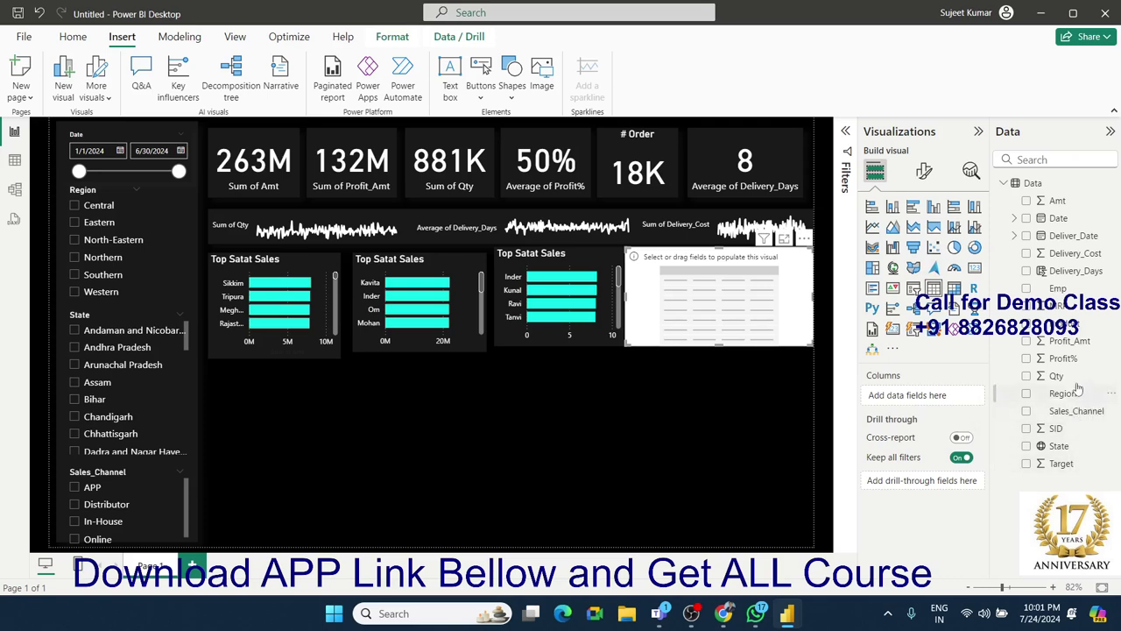
Step: Fill the table with Product, Sum of Amt and a second Amt shown as Percent of grand total
drag(1067, 323, 744, 319)
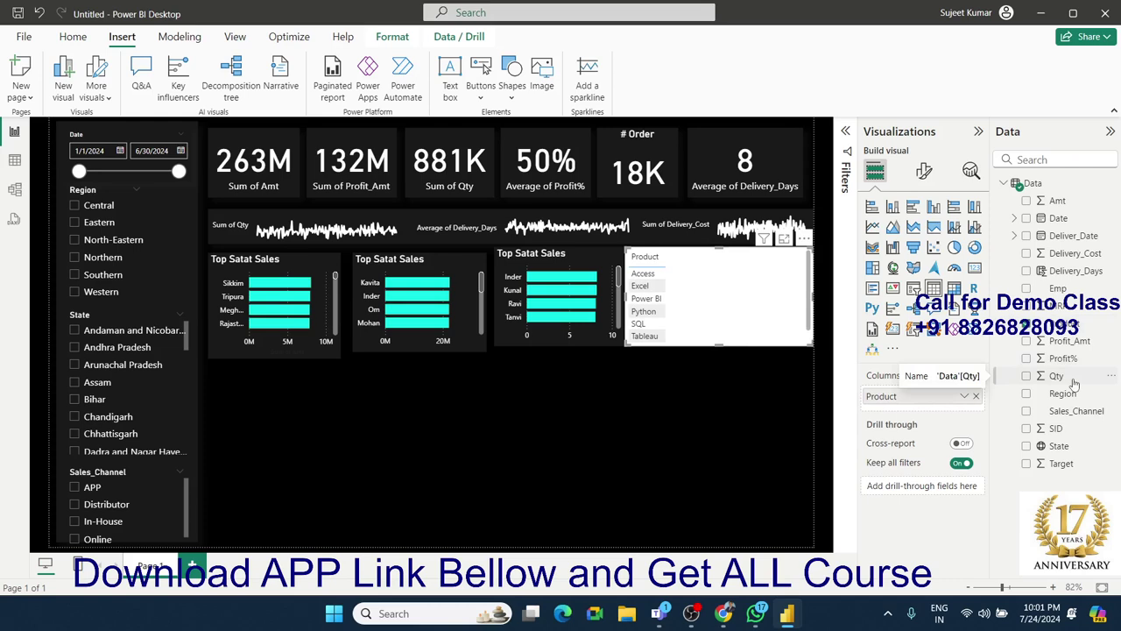
mouse_move(1075, 384)
mouse_down()
mouse_move(863, 287)
mouse_move(751, 283)
mouse_up()
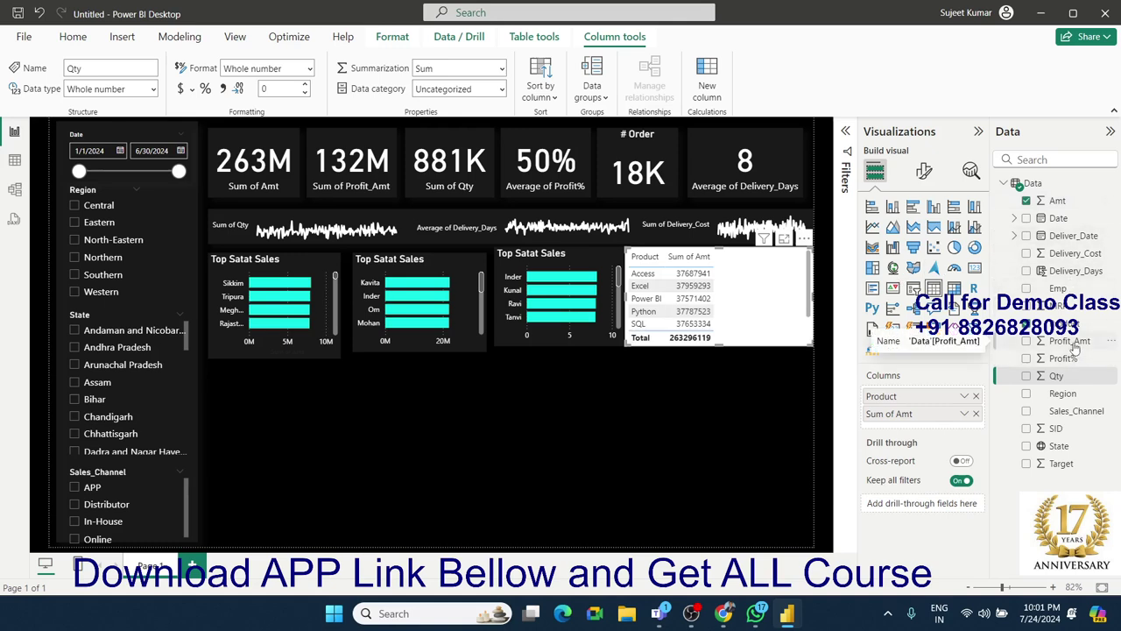
click(1070, 341)
drag(1057, 200, 948, 422)
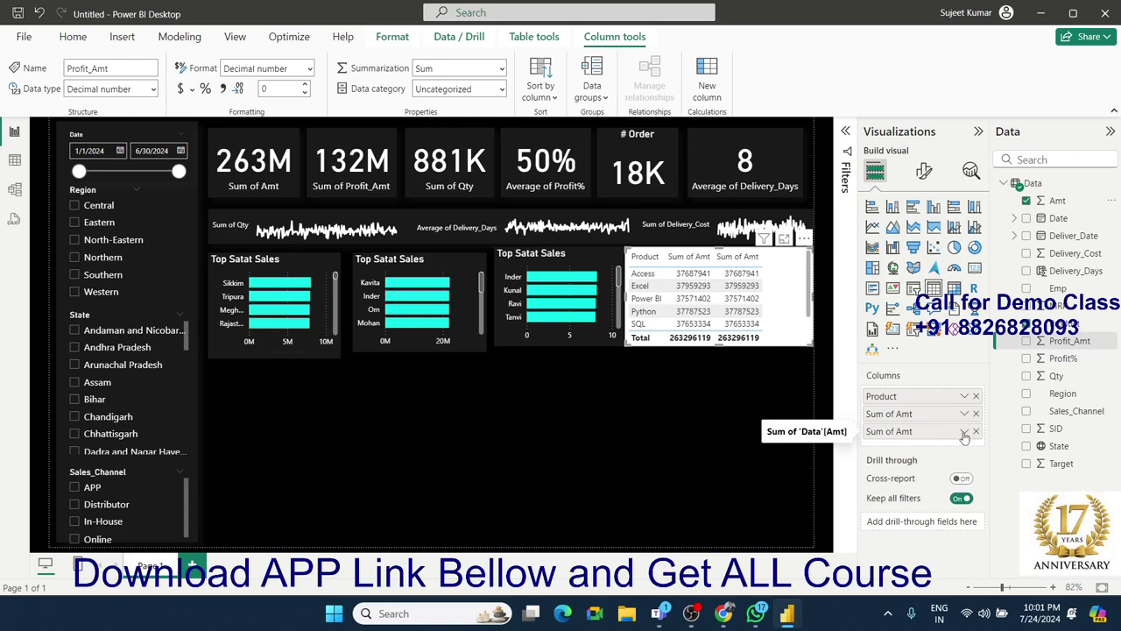
click(964, 431)
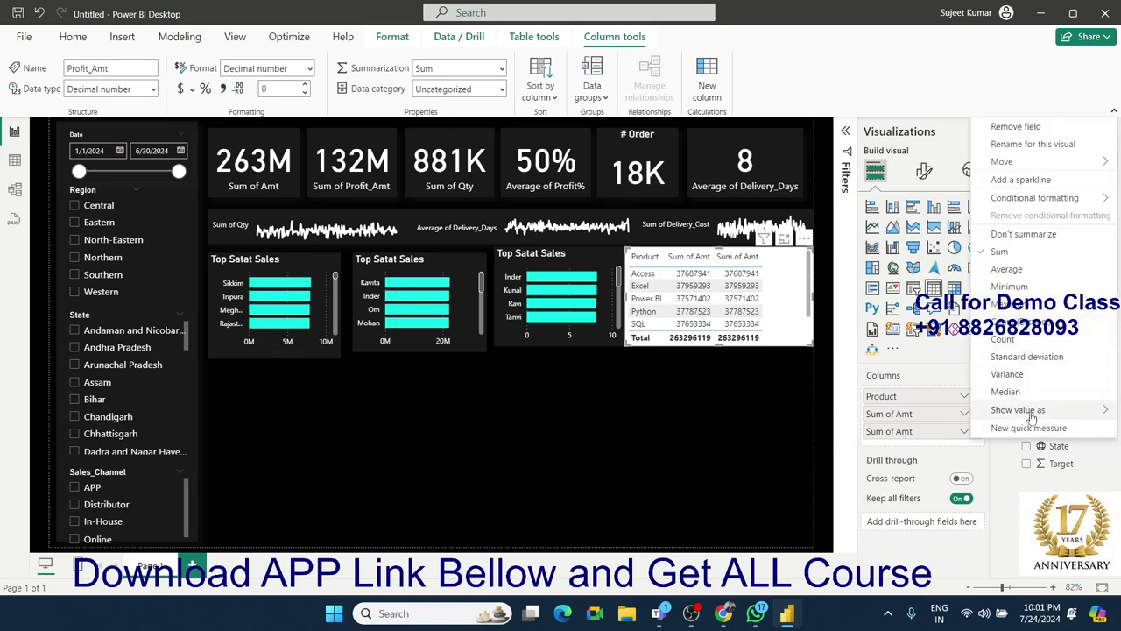
mouse_move(1032, 416)
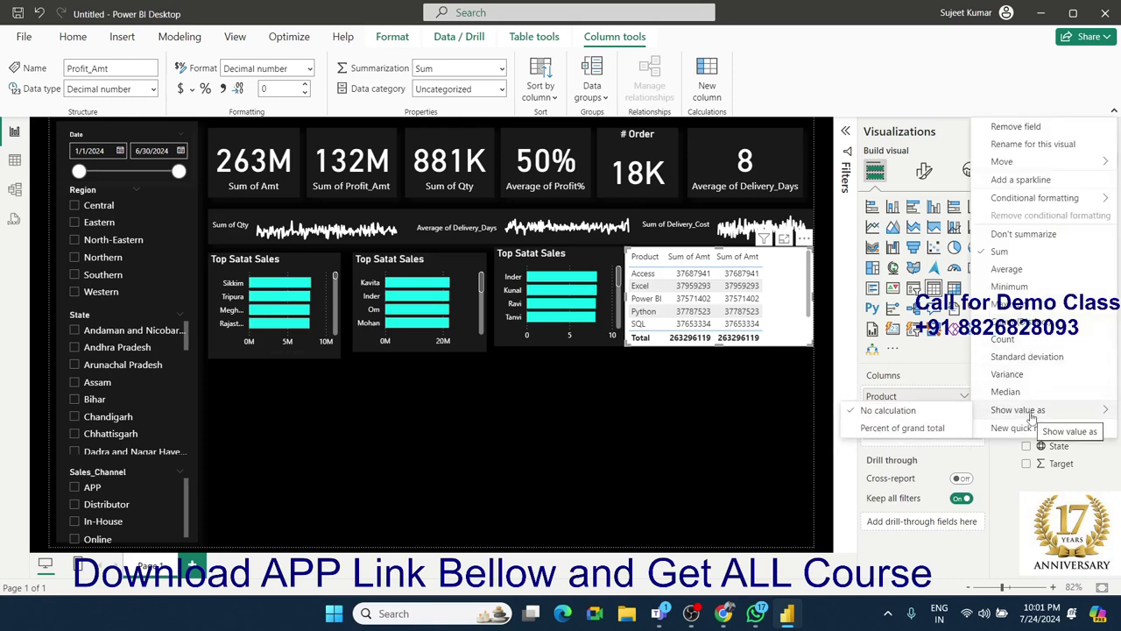
click(952, 429)
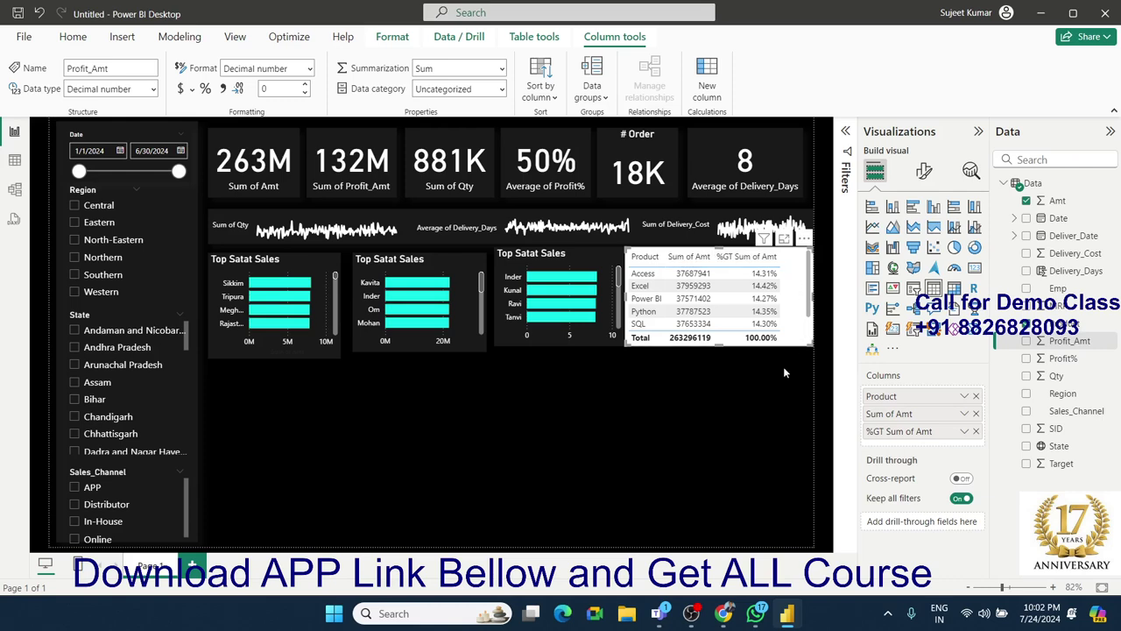
Step: Set the product table's visual background to black
click(925, 170)
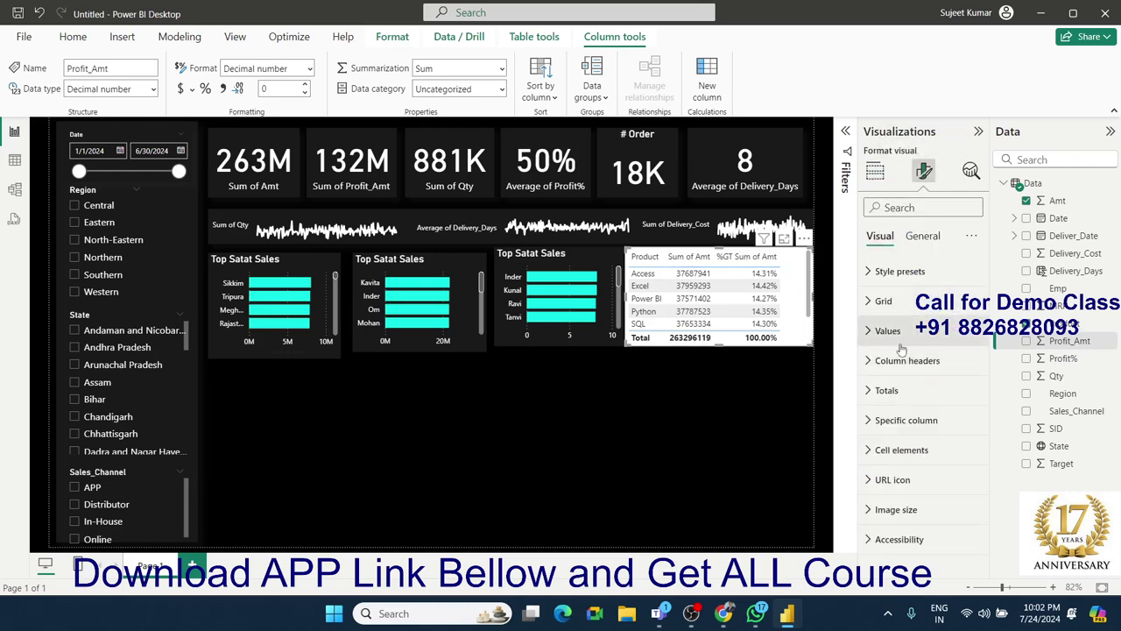
click(923, 235)
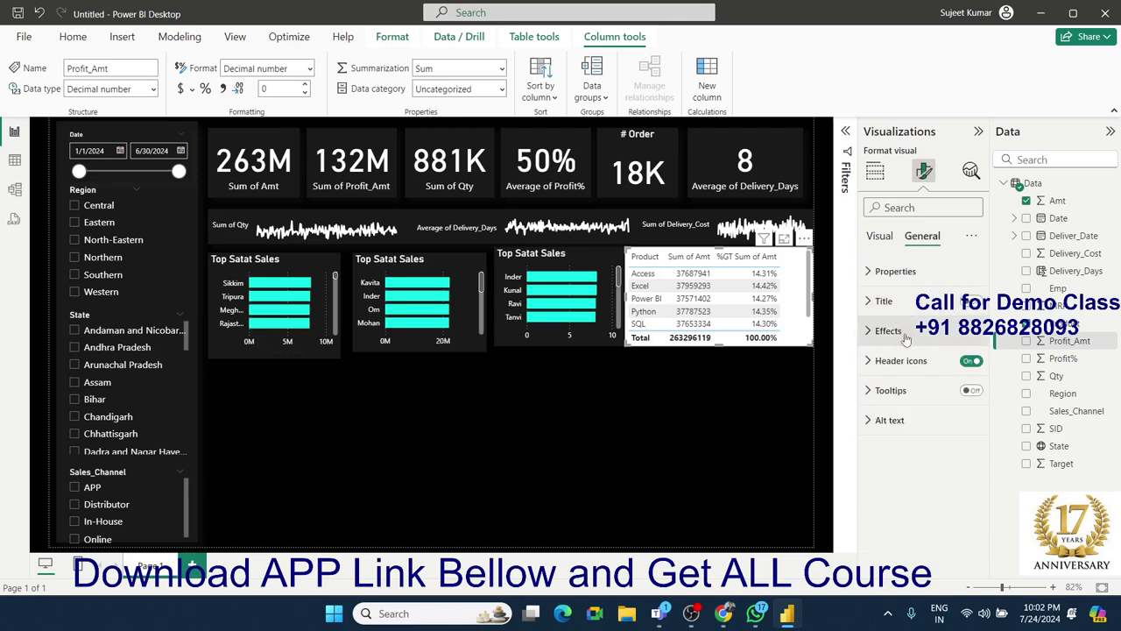
click(888, 330)
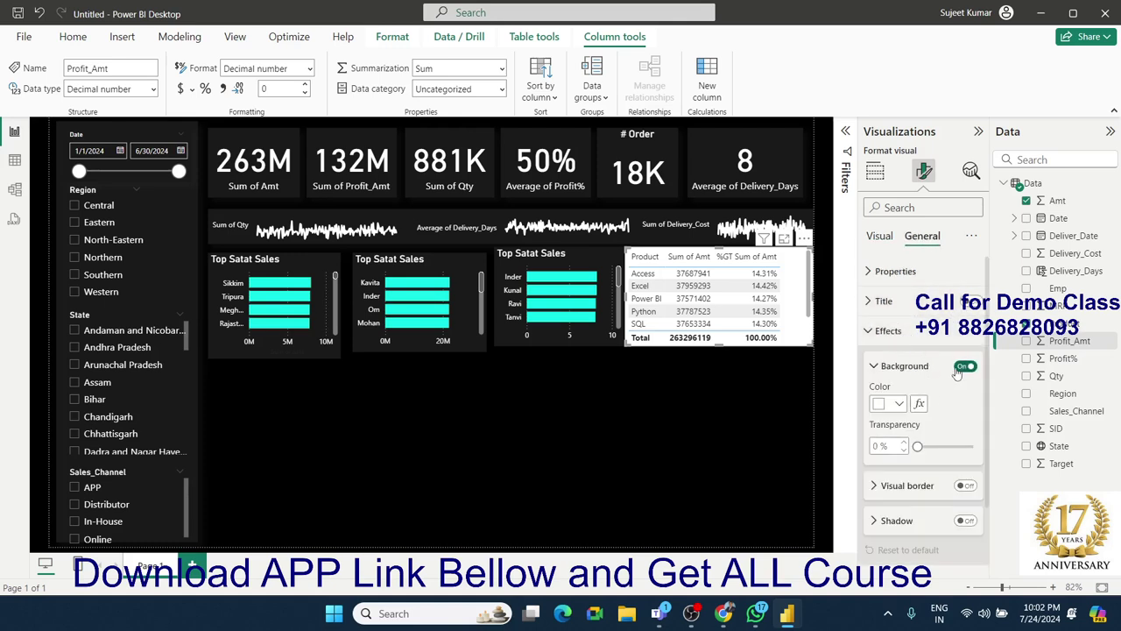
click(899, 404)
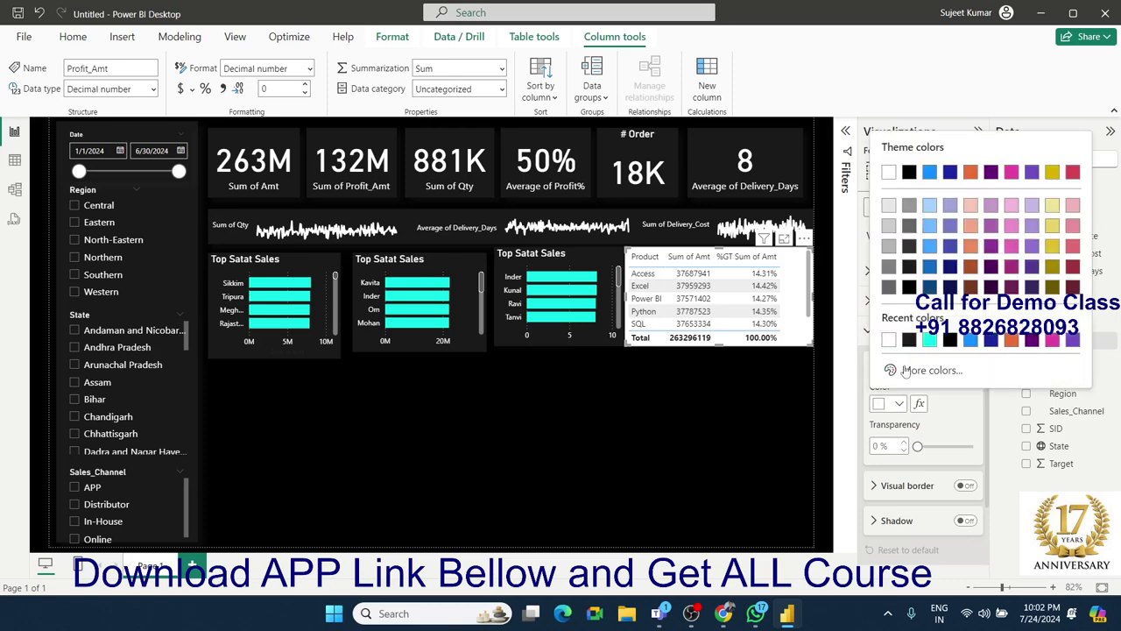
click(910, 267)
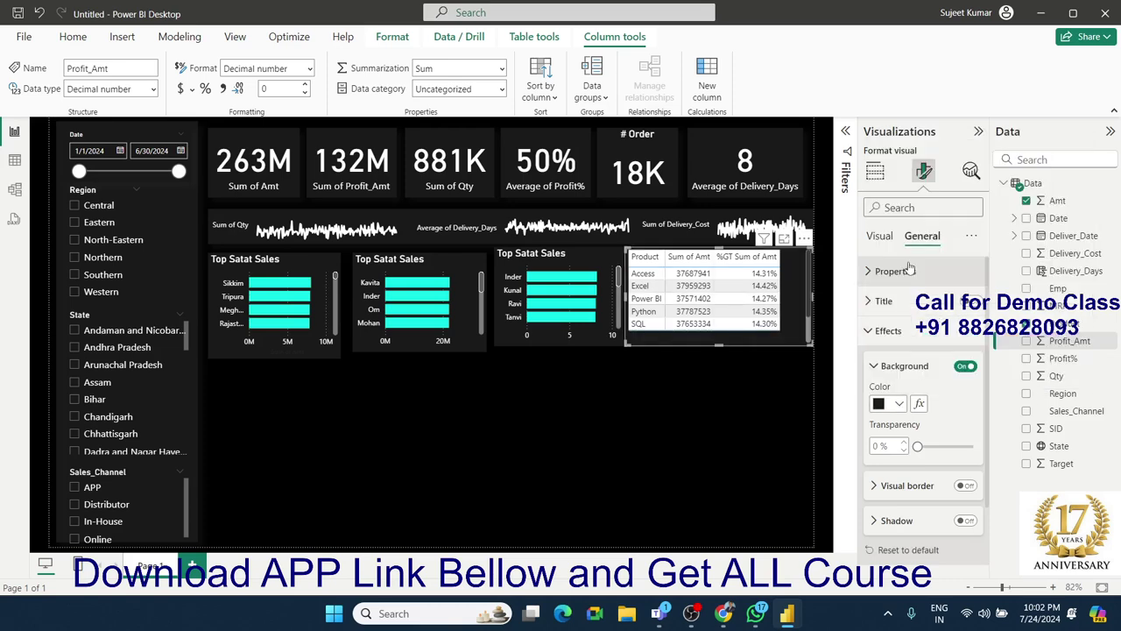
Step: Give table values black row and alternate backgrounds, white text and light grey alternate text
click(880, 236)
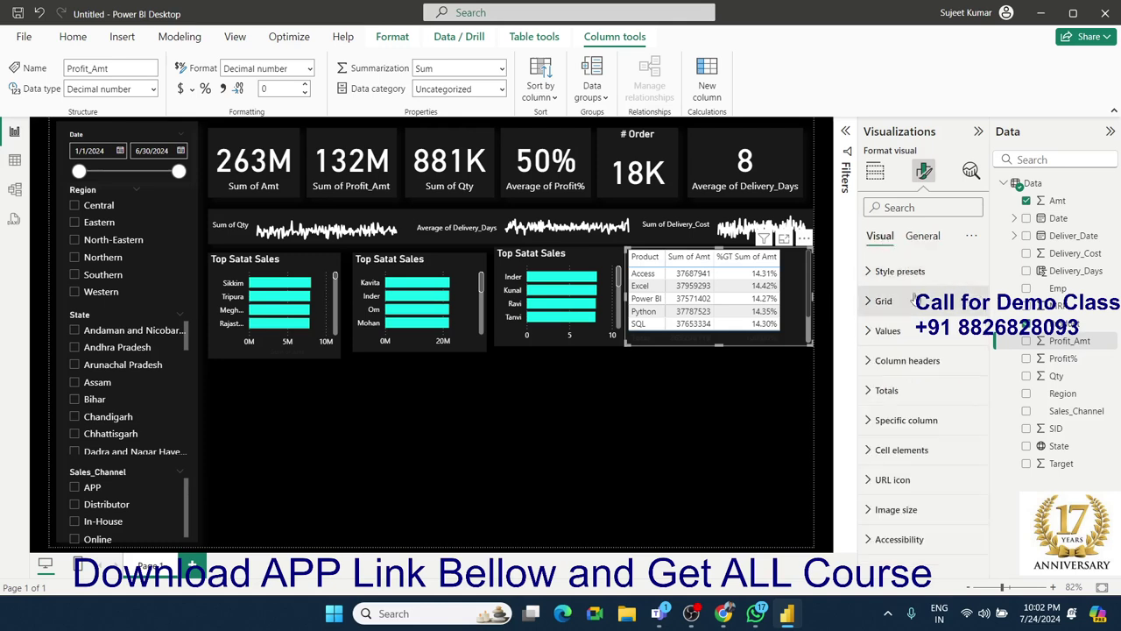
click(911, 331)
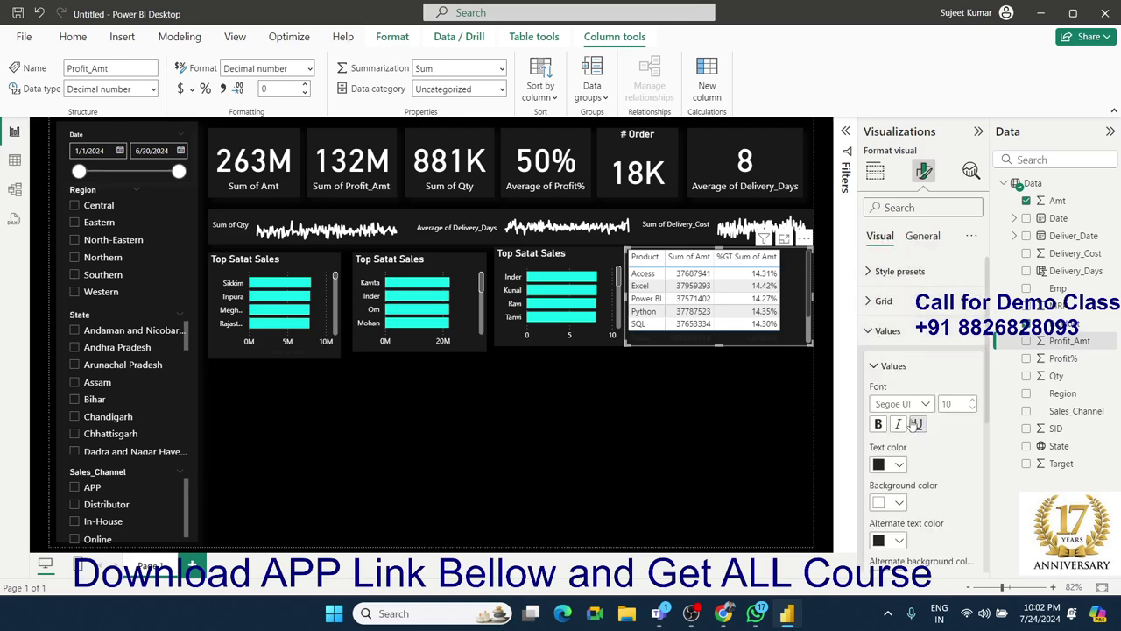
scroll(917, 424, down, 2)
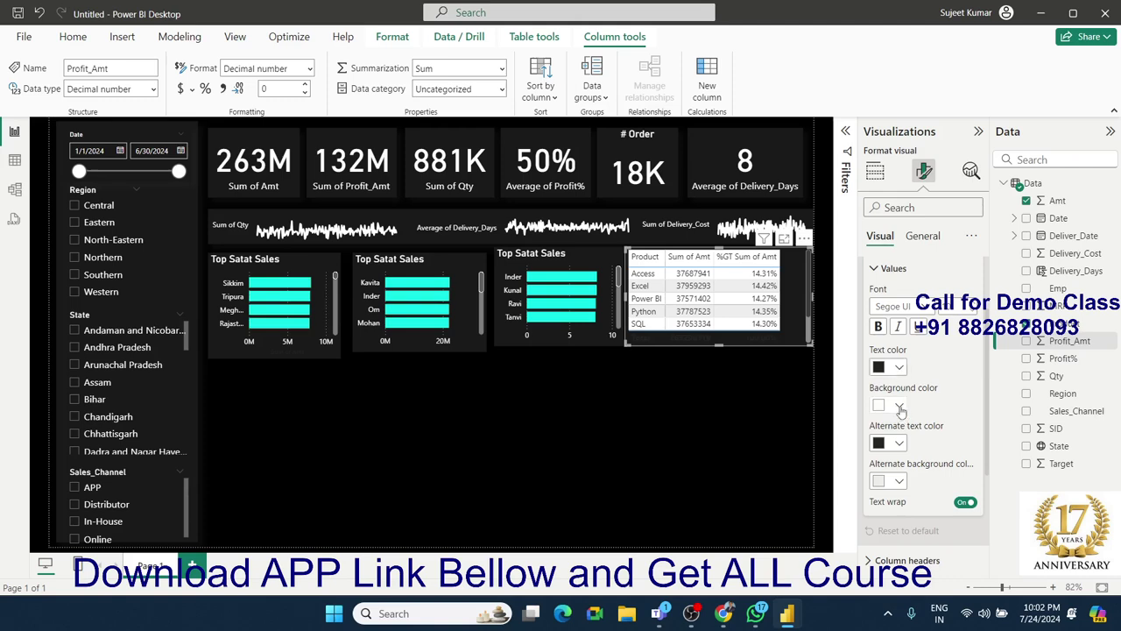
click(899, 407)
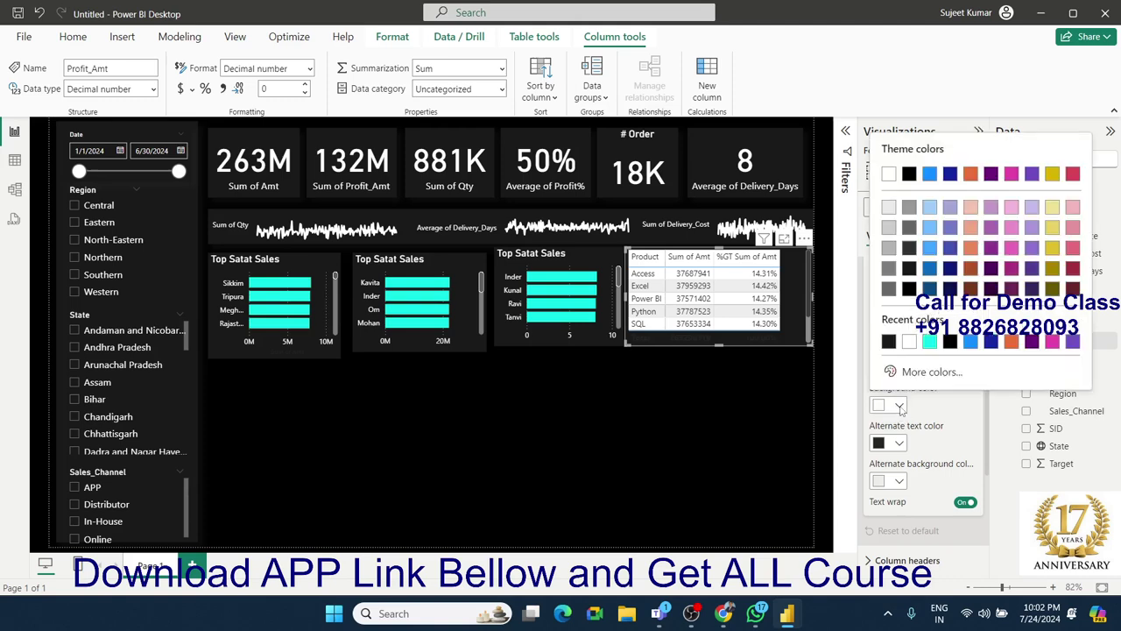
click(911, 272)
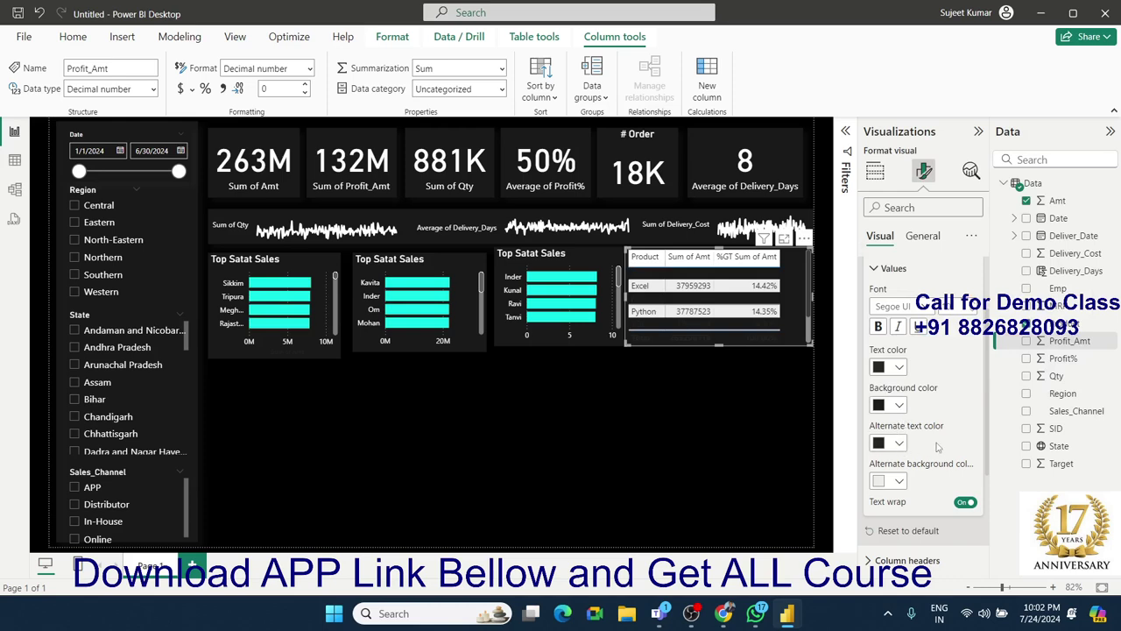
click(900, 481)
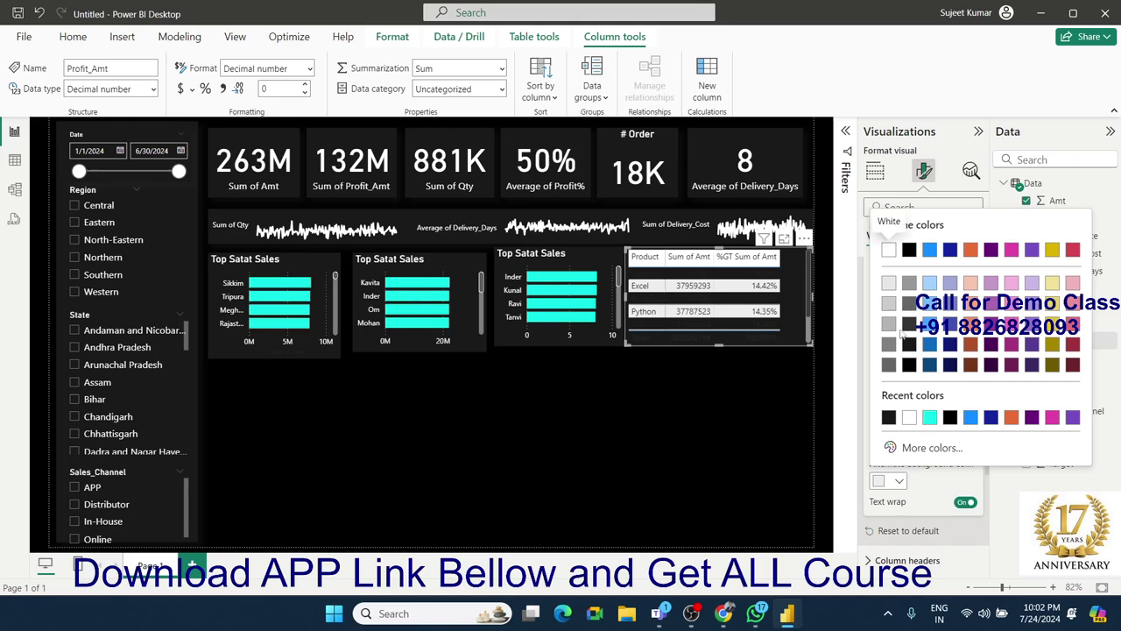
click(911, 345)
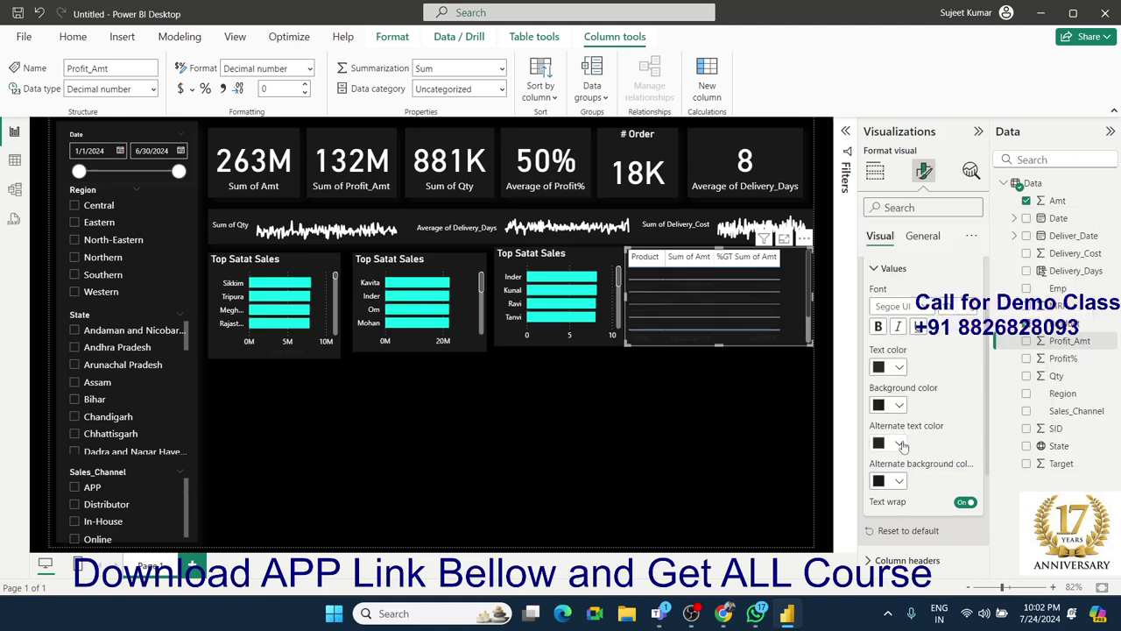
click(900, 367)
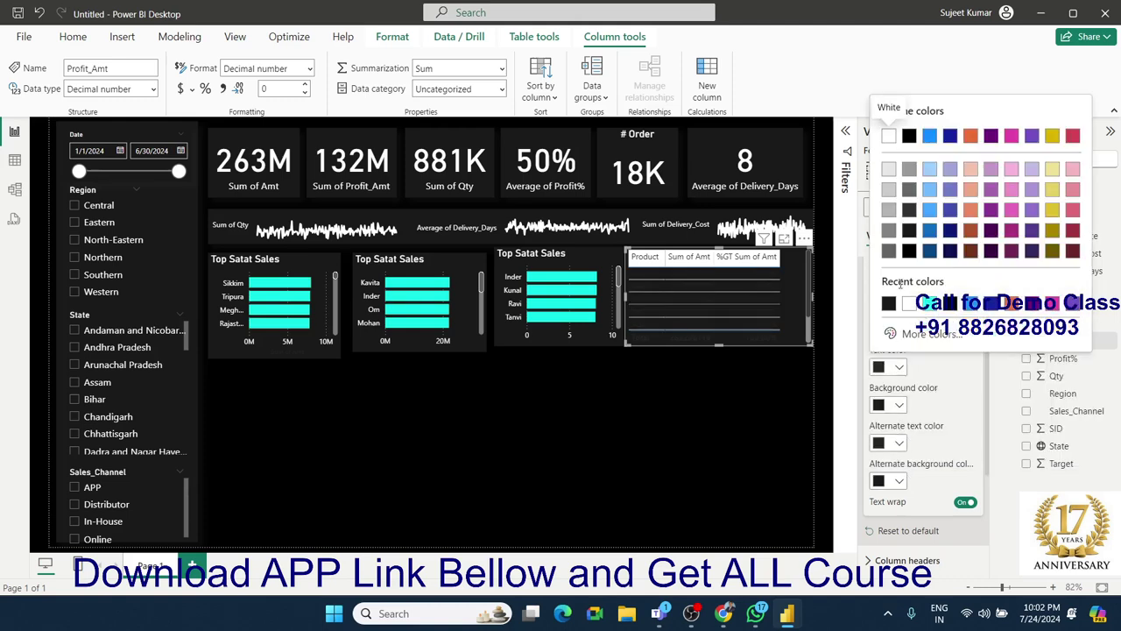
click(889, 139)
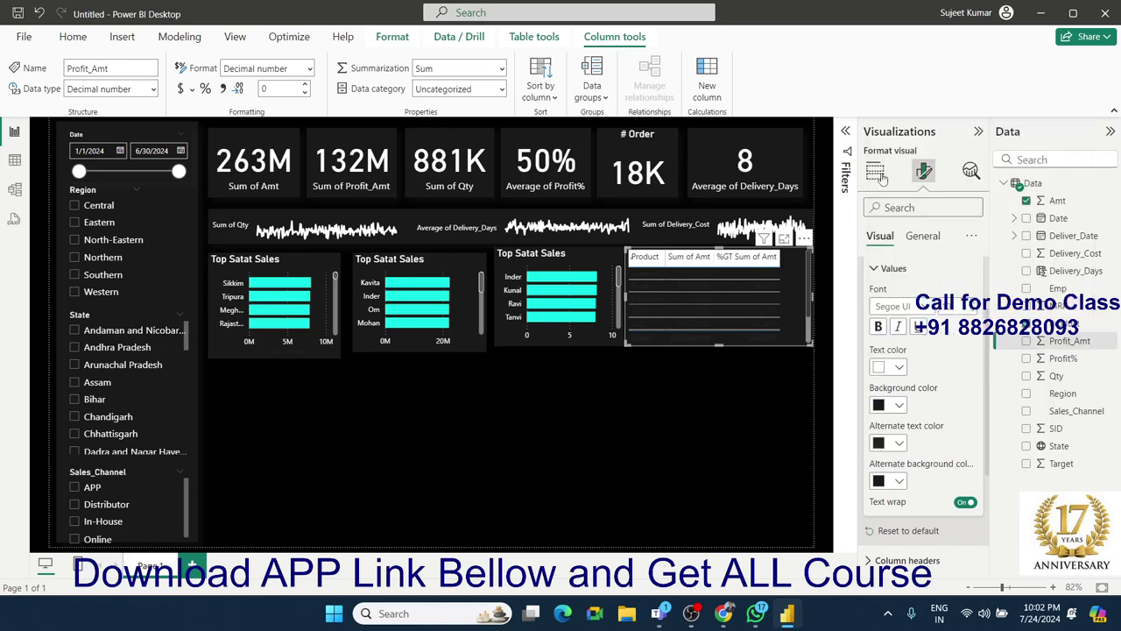
click(900, 444)
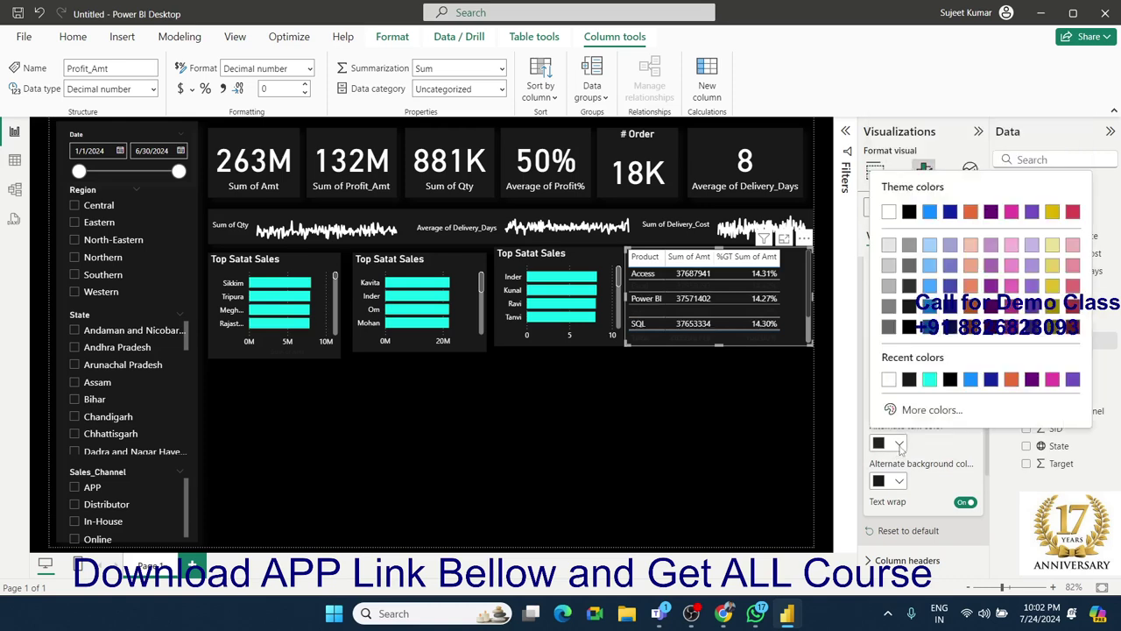
click(889, 245)
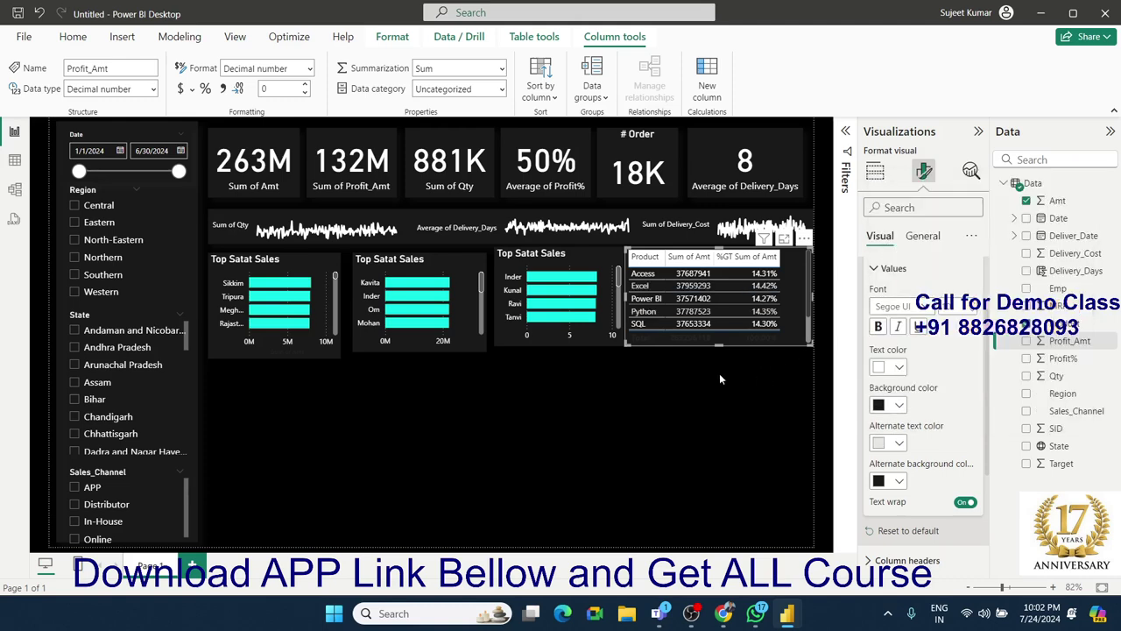
Step: Make the table's Total row text white
click(713, 342)
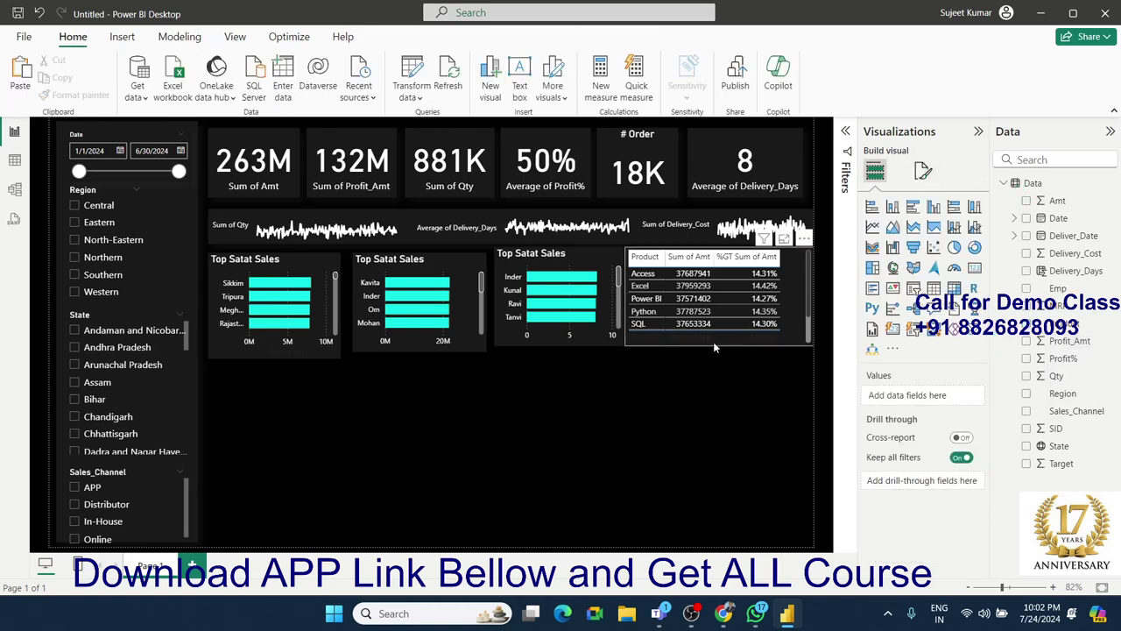
click(925, 171)
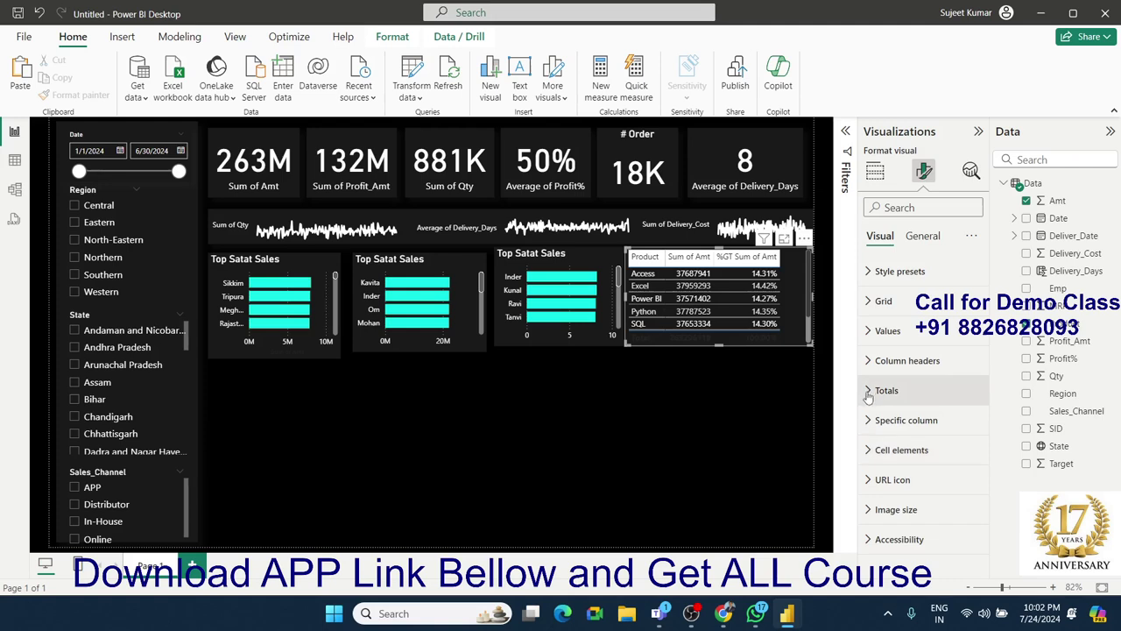
click(888, 391)
scroll(898, 491, down, 2)
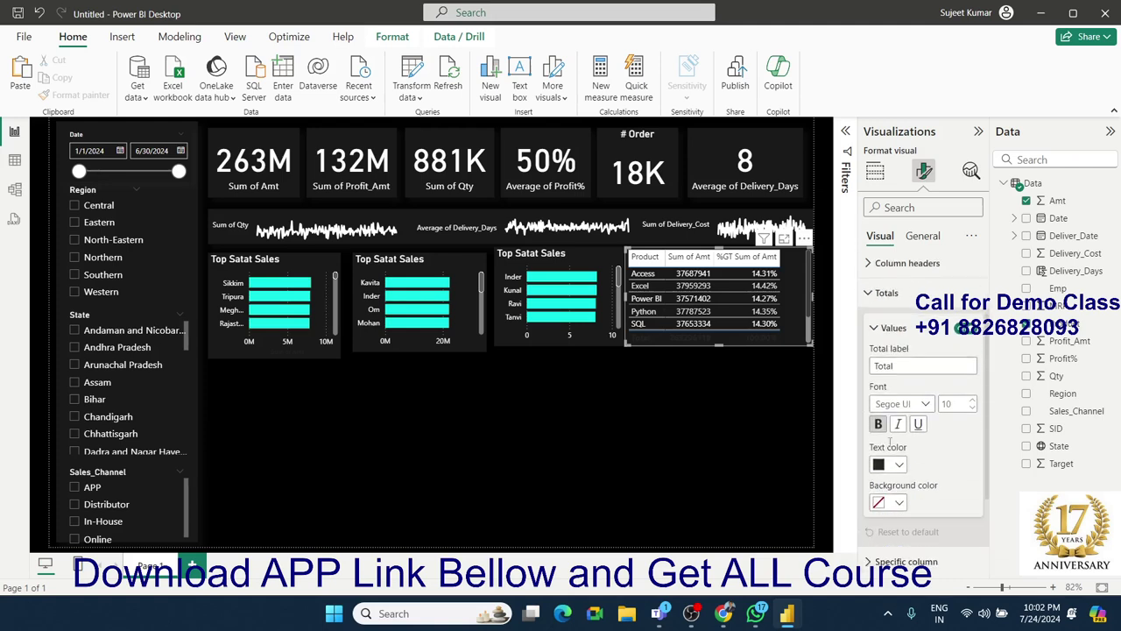
click(895, 464)
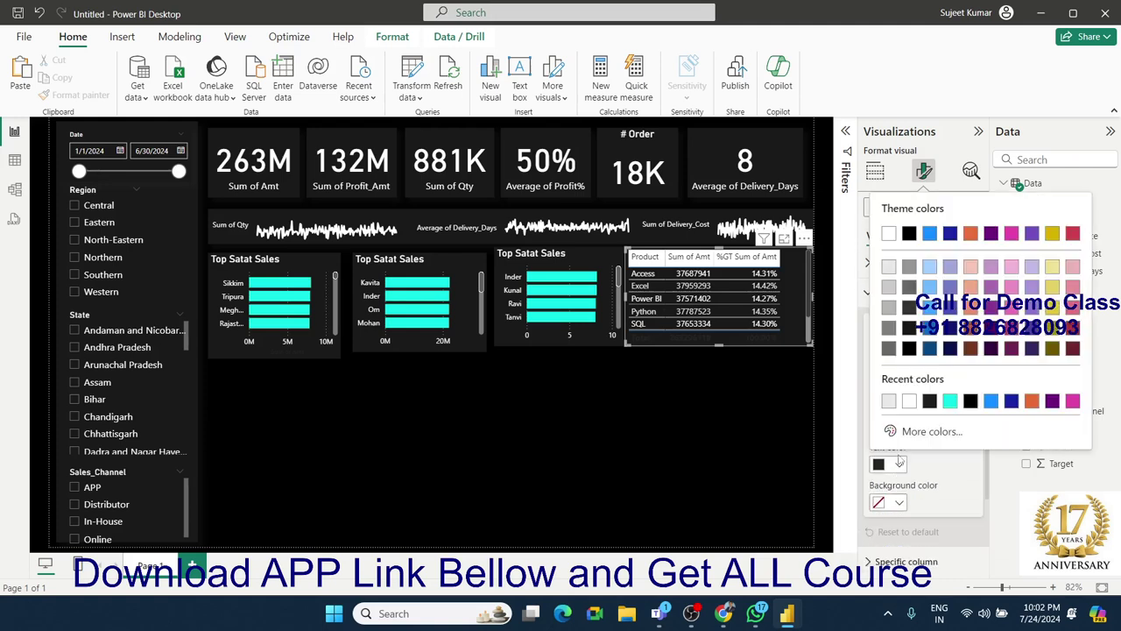
click(889, 235)
click(750, 412)
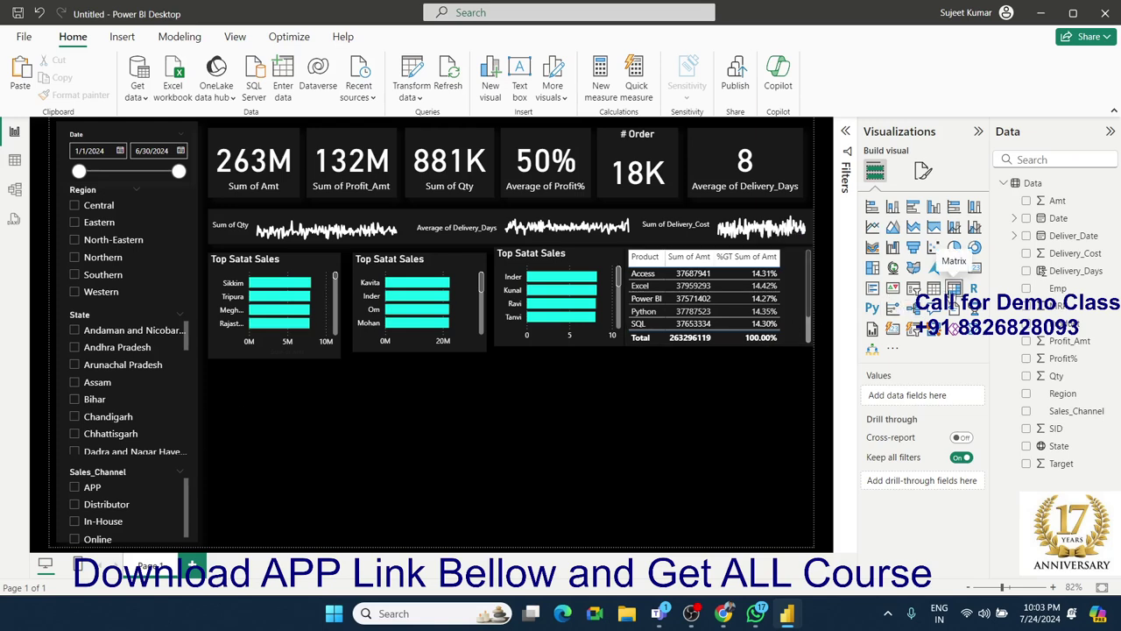
Step: Duplicate the product table, place the copy below the bar charts and widen it
click(954, 289)
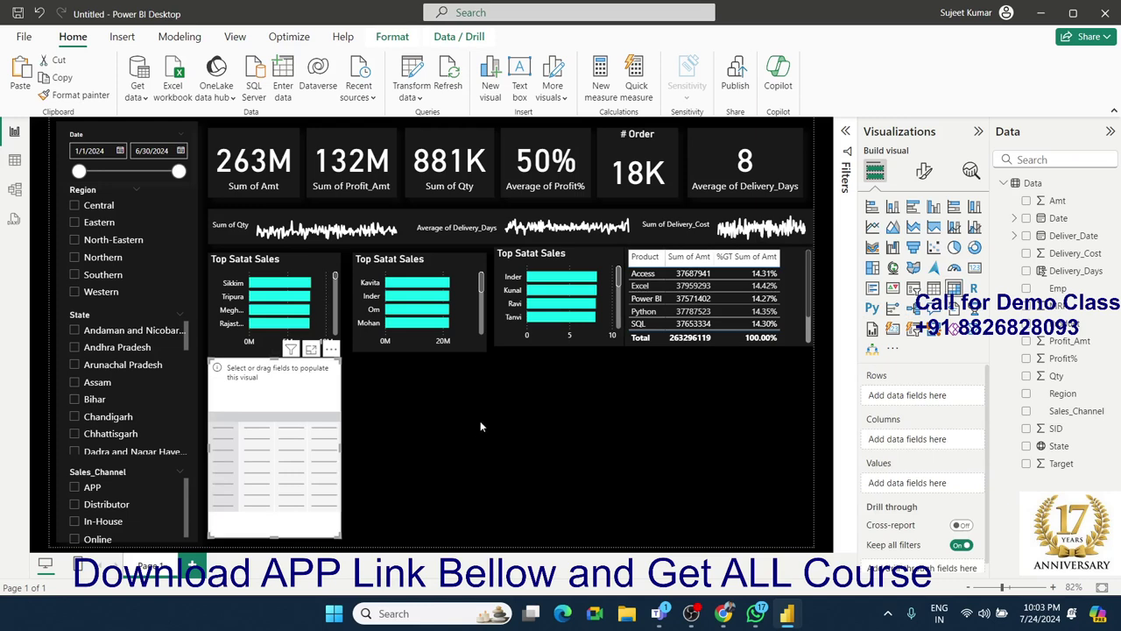
key(Delete)
click(649, 344)
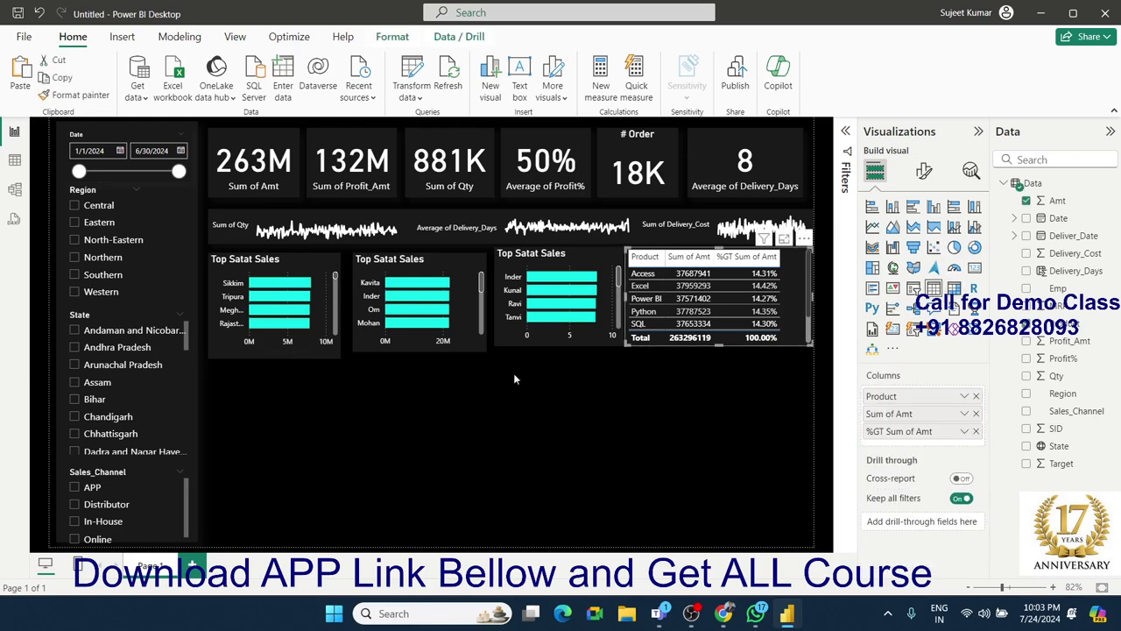
click(415, 394)
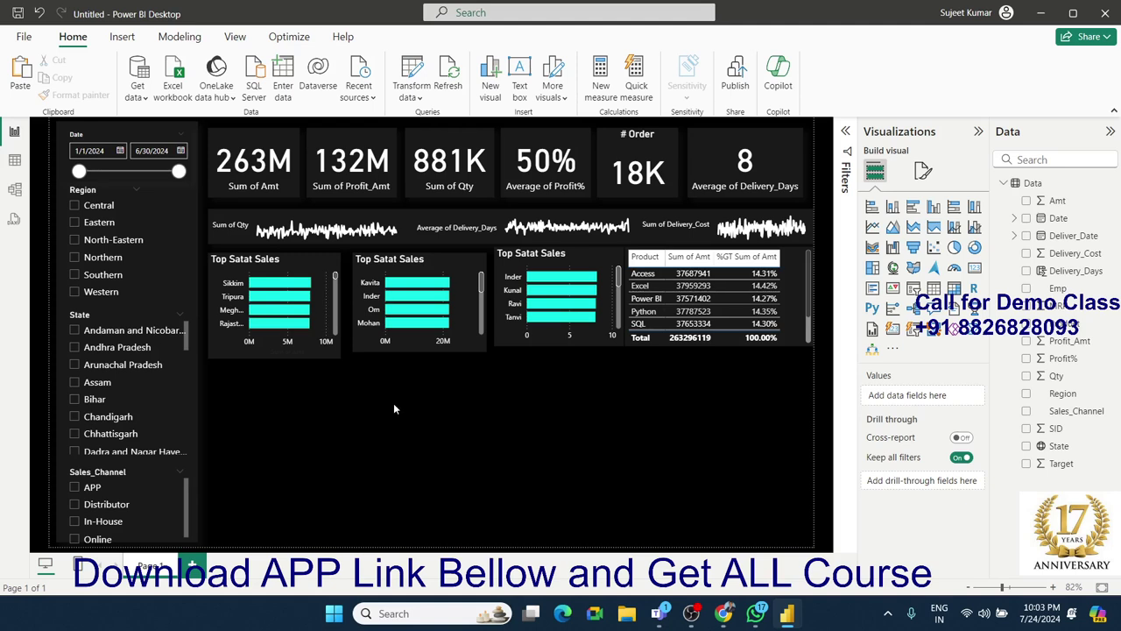
key(ctrl+z)
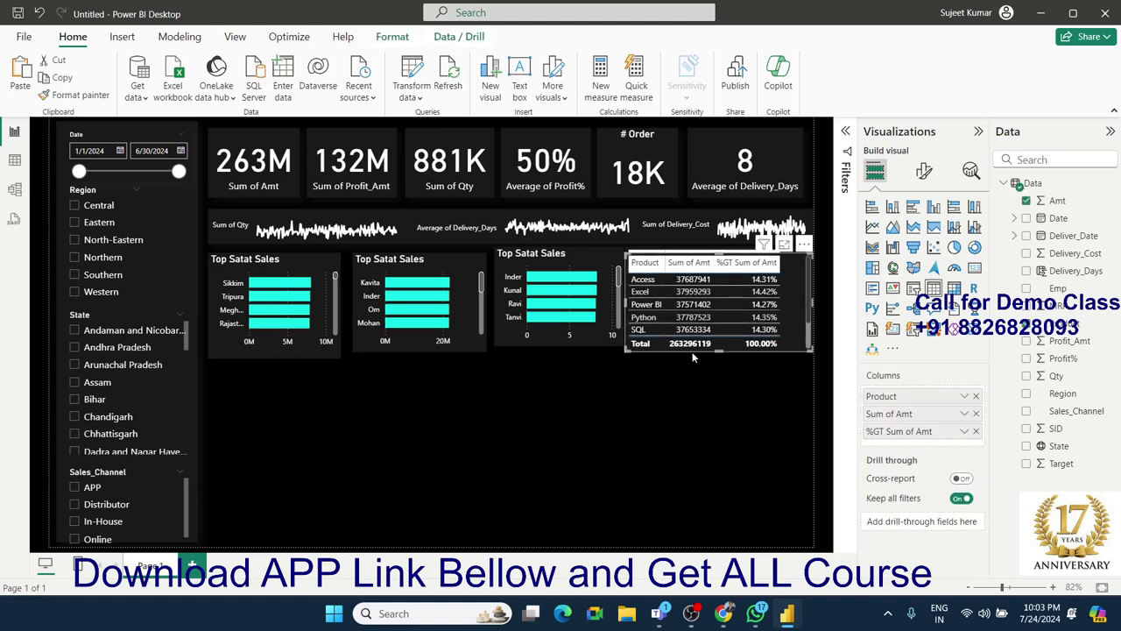
drag(692, 353, 445, 505)
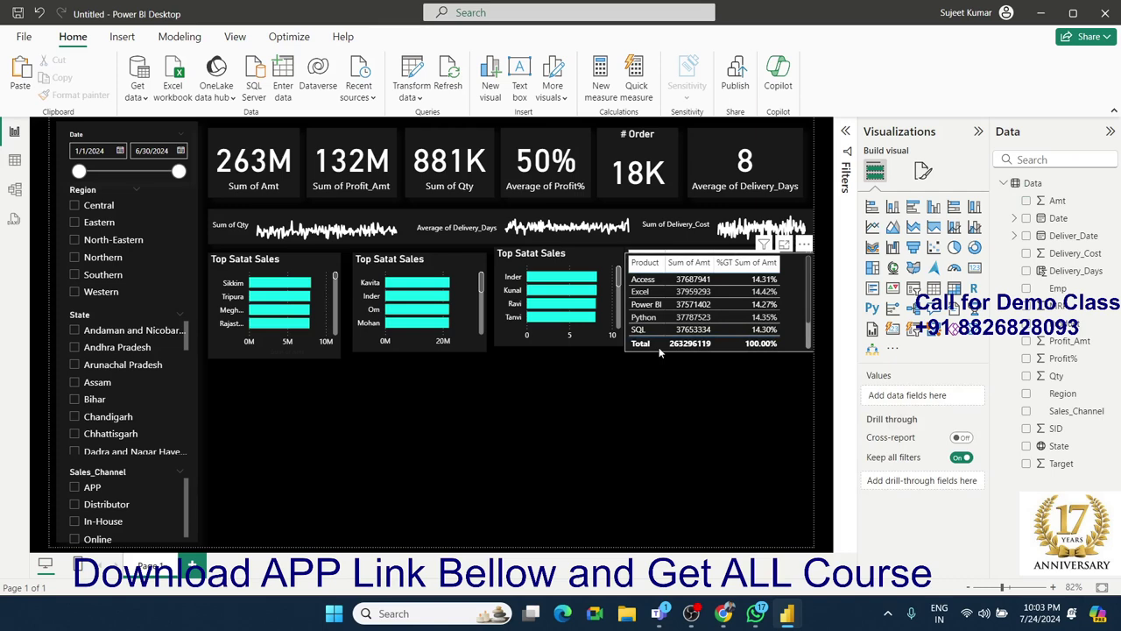
drag(659, 347, 237, 471)
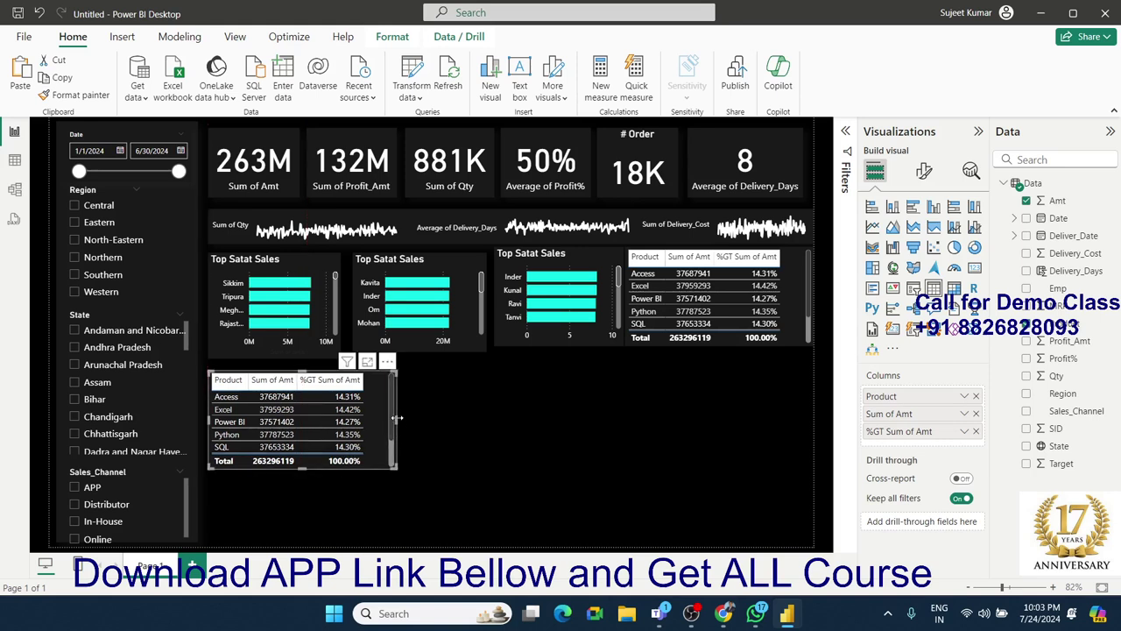
drag(396, 418, 436, 419)
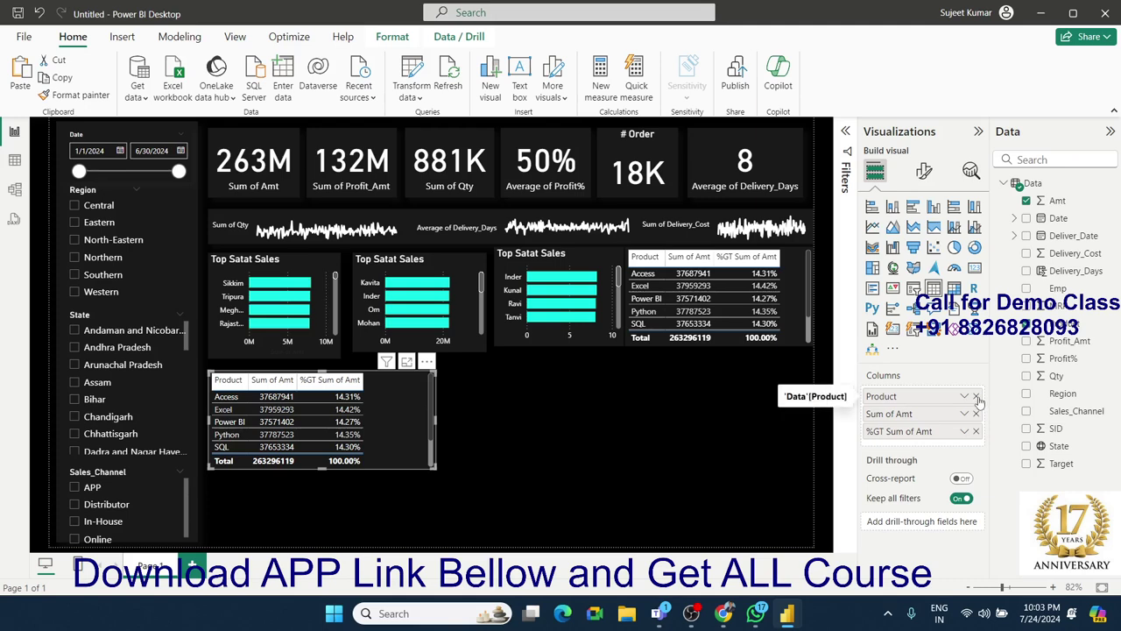
Step: Replace Product with Date reduced to Month, add Profit_Amt, and widen the table to fit
click(976, 396)
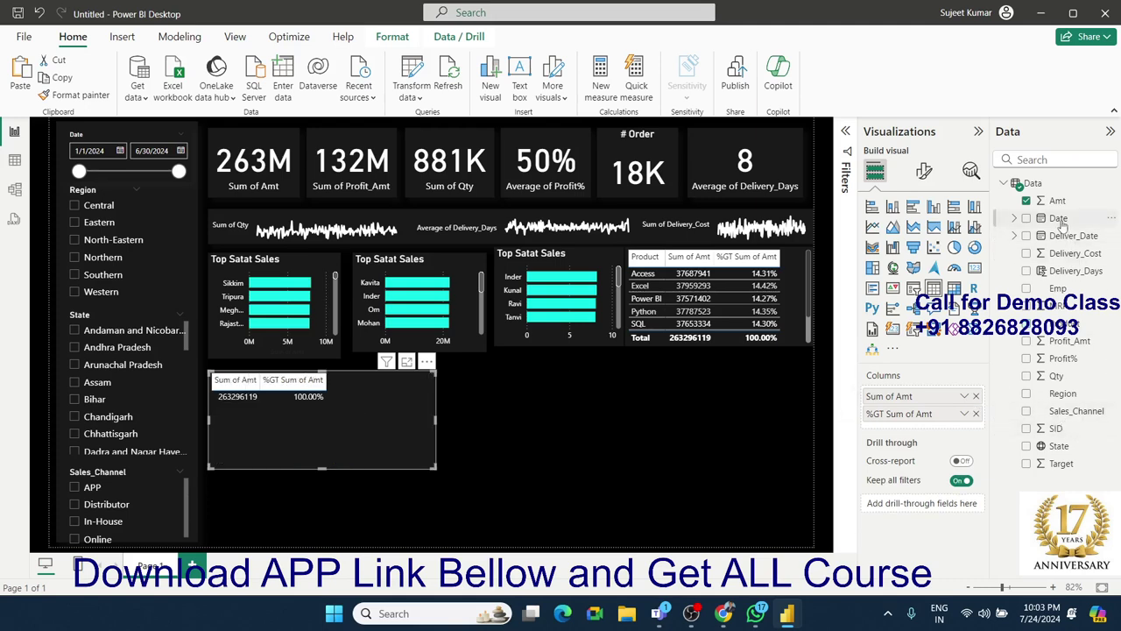
drag(1059, 218, 957, 396)
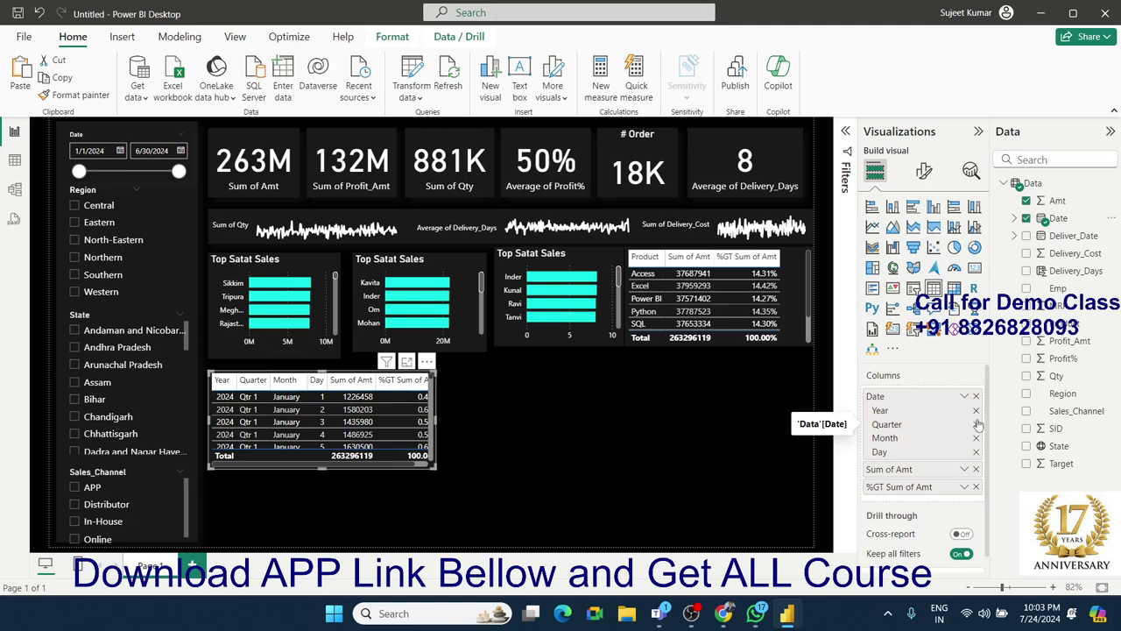
click(977, 425)
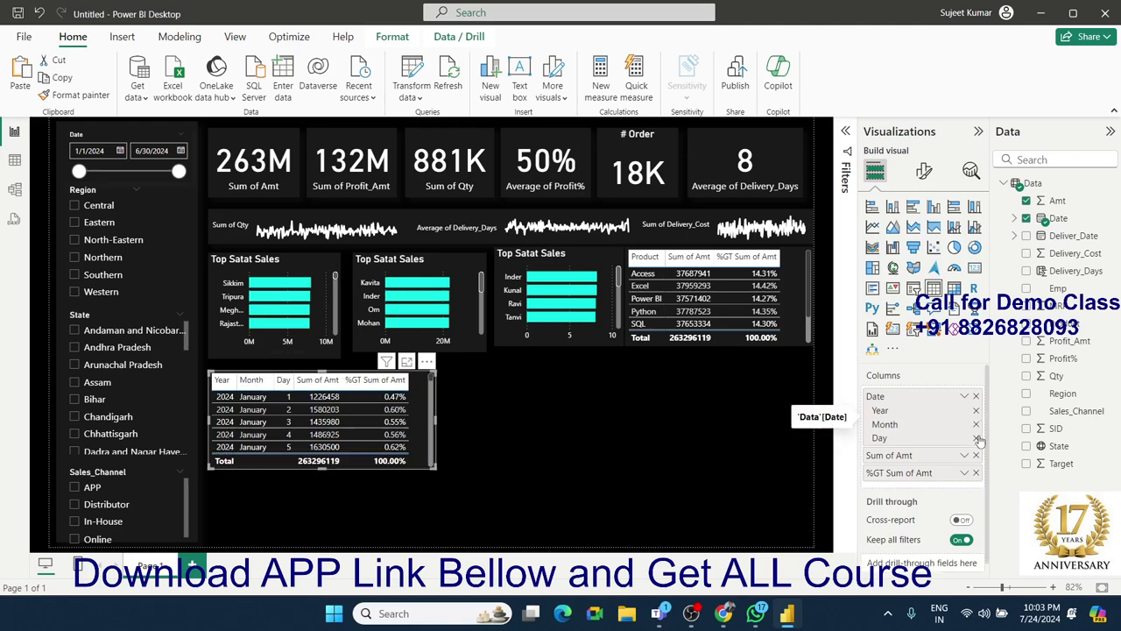
click(977, 438)
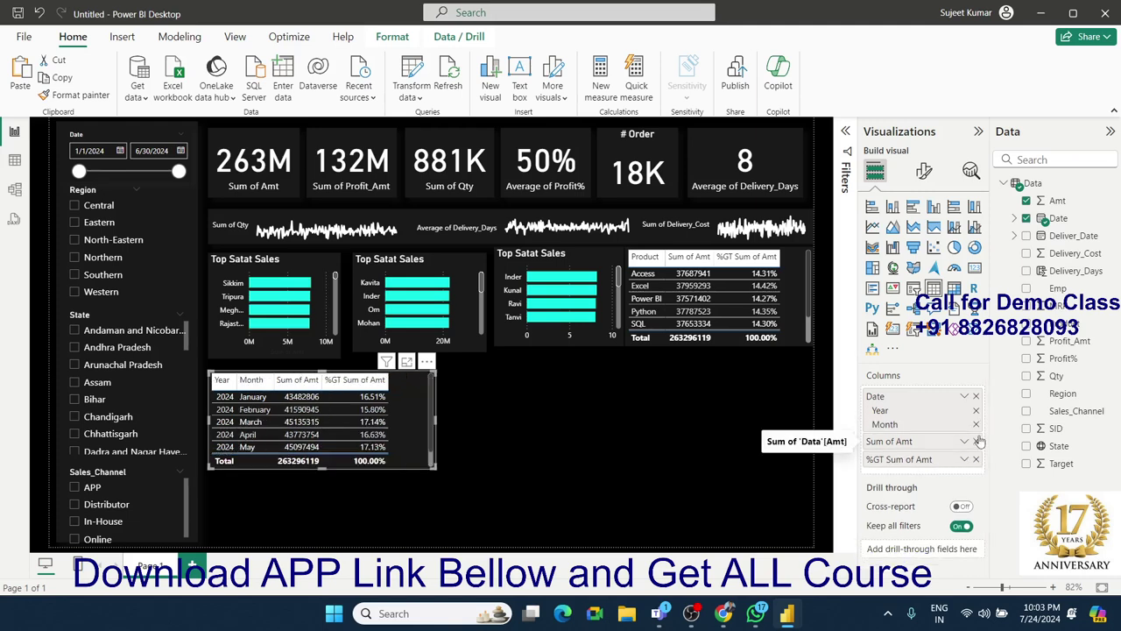
click(977, 411)
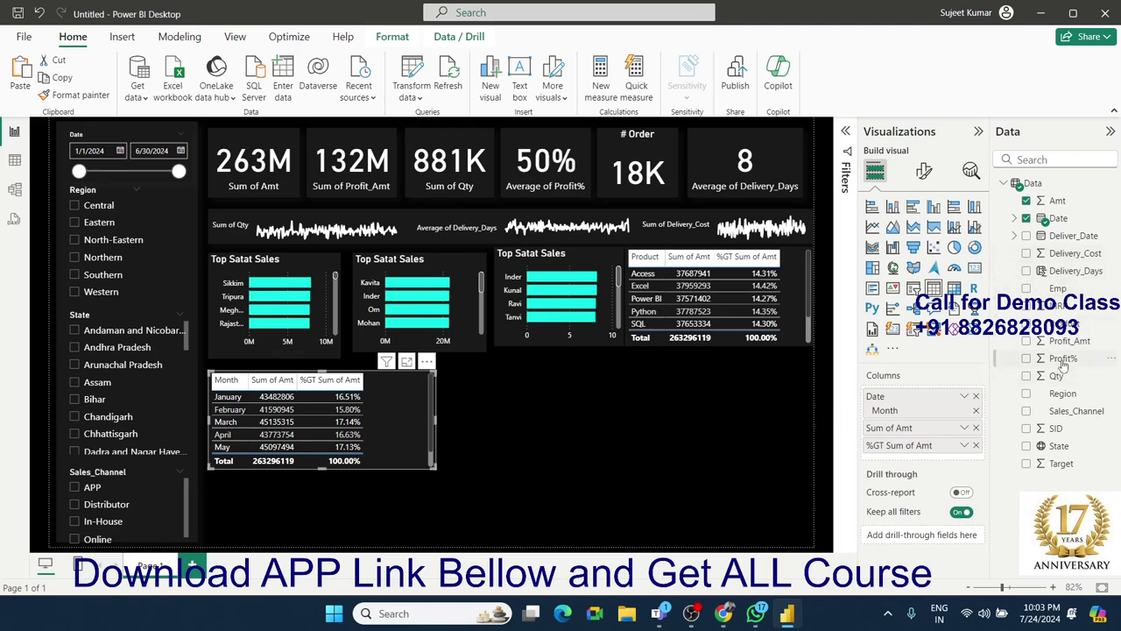
drag(1062, 361, 973, 463)
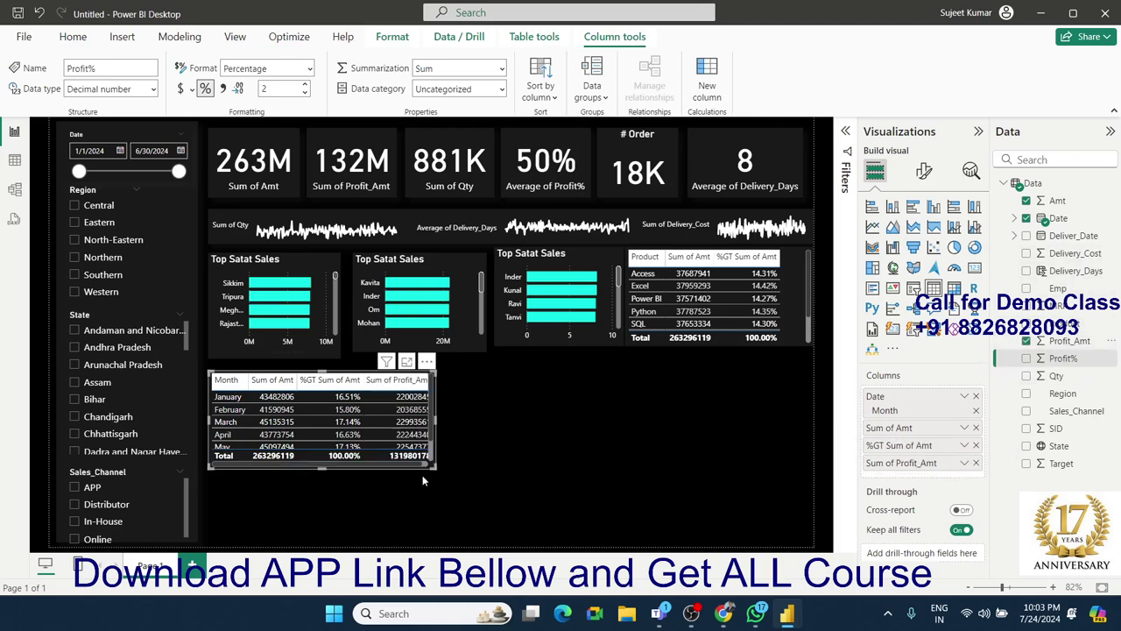
drag(438, 467, 444, 466)
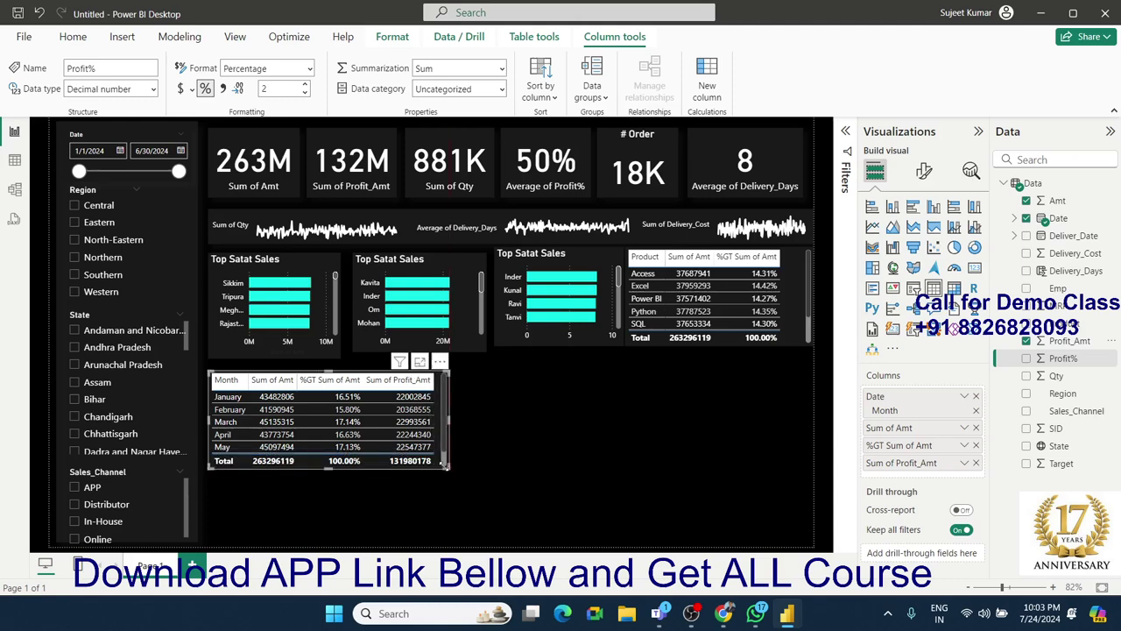
click(512, 442)
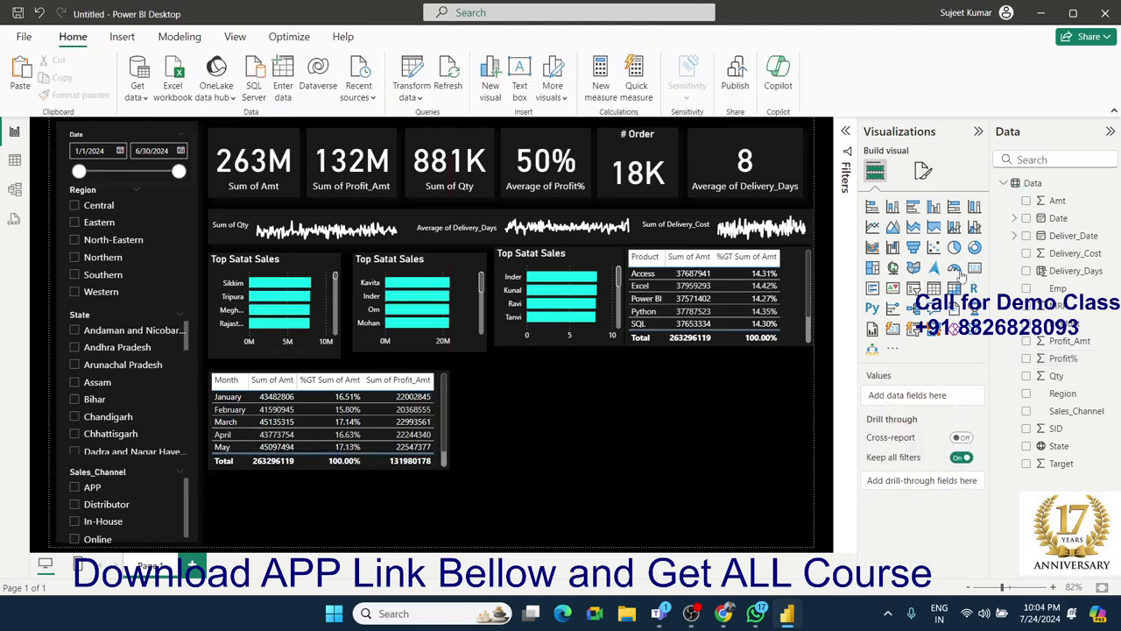
Step: Place a gauge beside the month table with Qty as value and Target as maximum value
click(954, 268)
drag(564, 435, 540, 436)
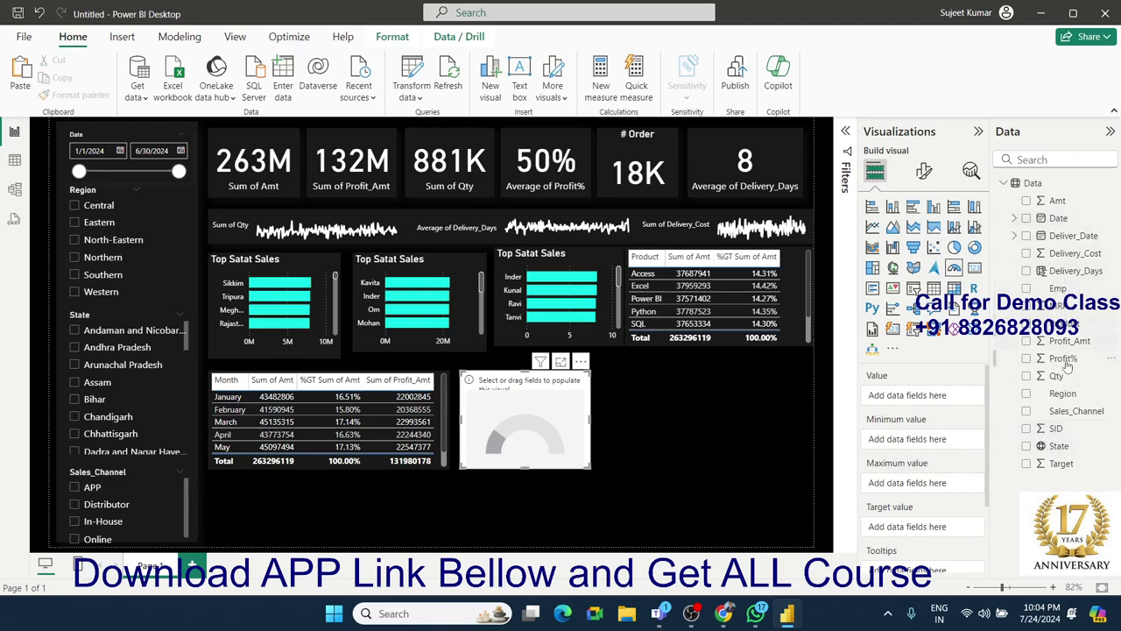
drag(1058, 378, 916, 398)
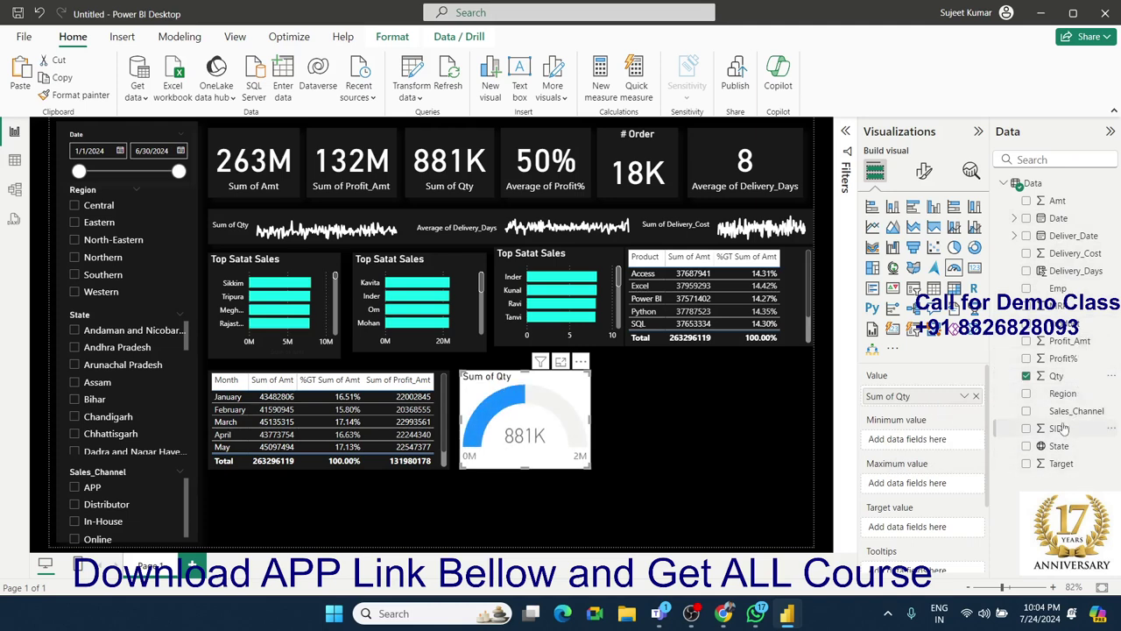
mouse_move(1060, 462)
mouse_down()
mouse_move(940, 448)
mouse_move(938, 480)
mouse_up()
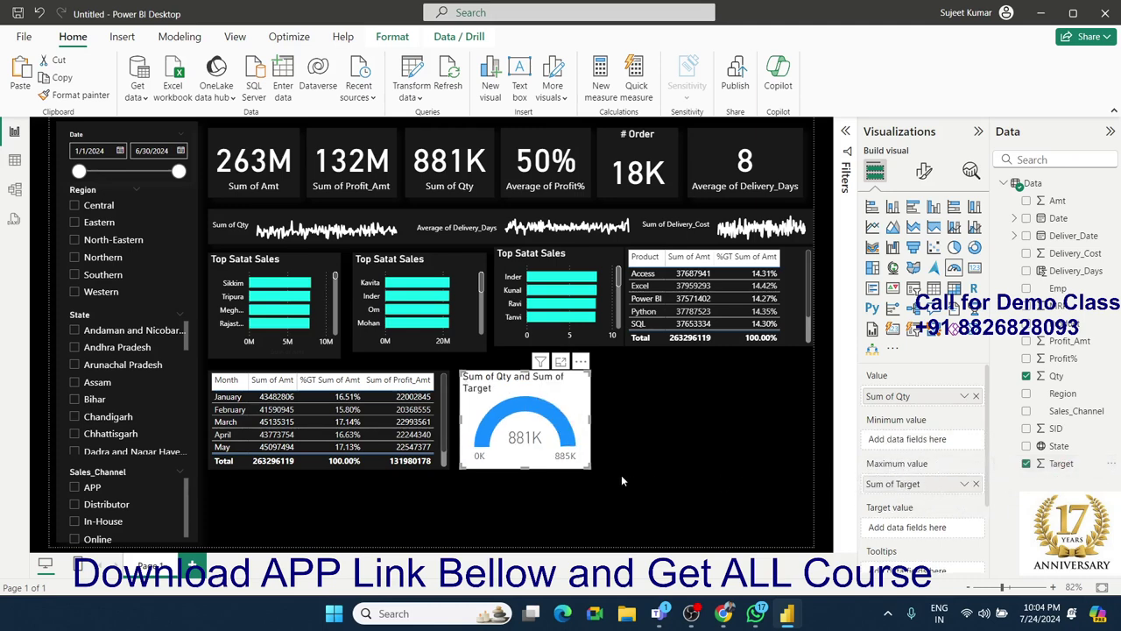
Step: Set the gauge's background to black
click(924, 171)
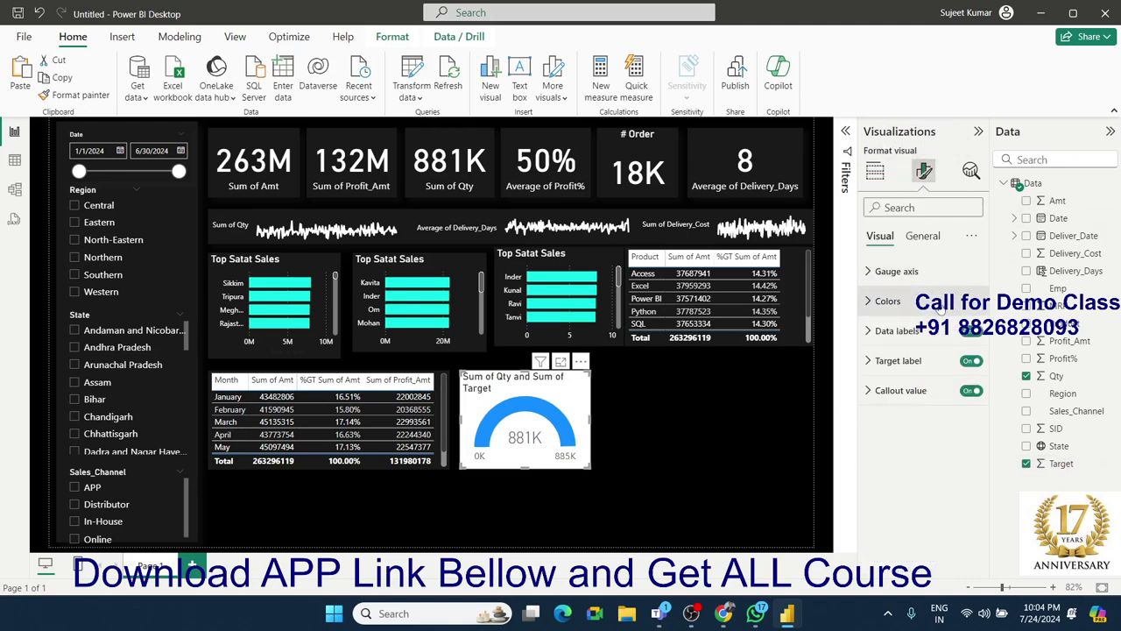
click(923, 235)
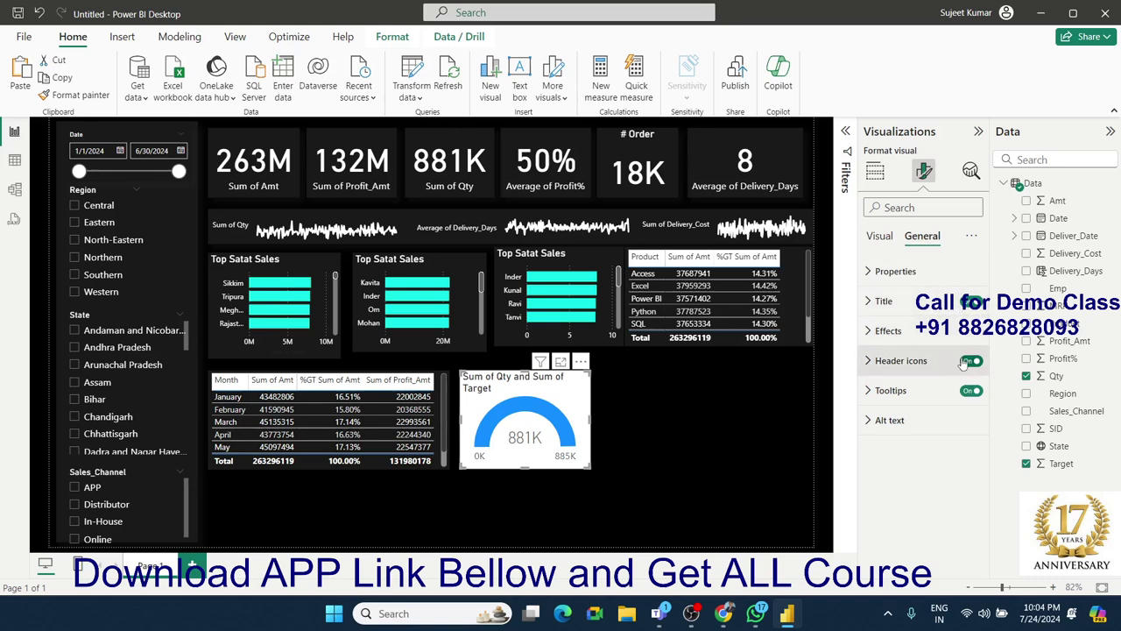
click(962, 332)
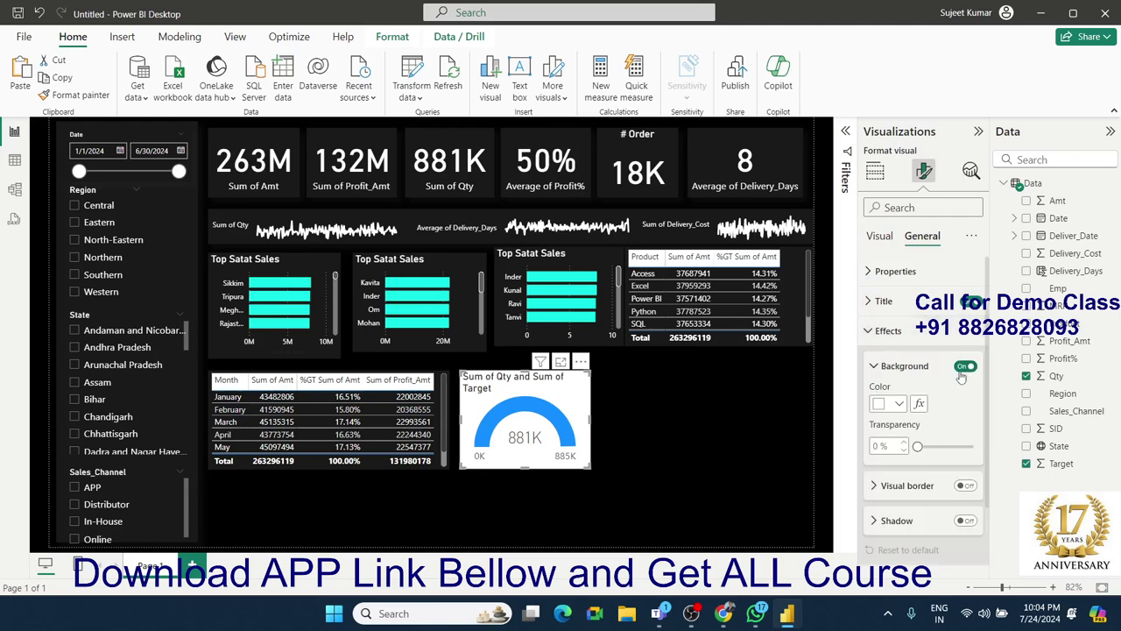
click(900, 404)
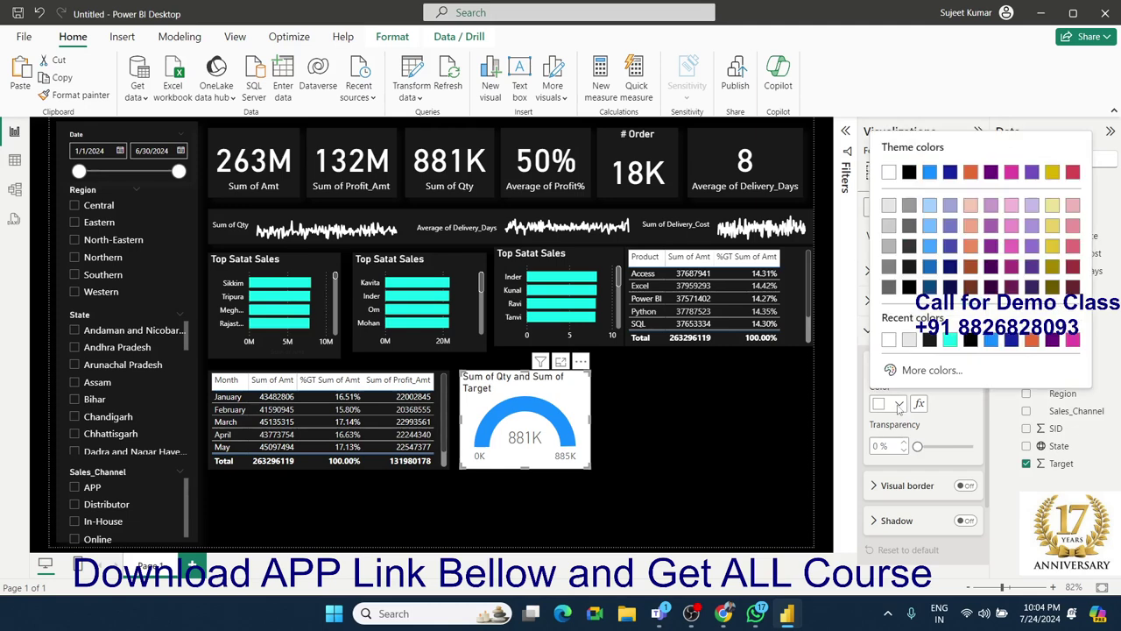
click(910, 267)
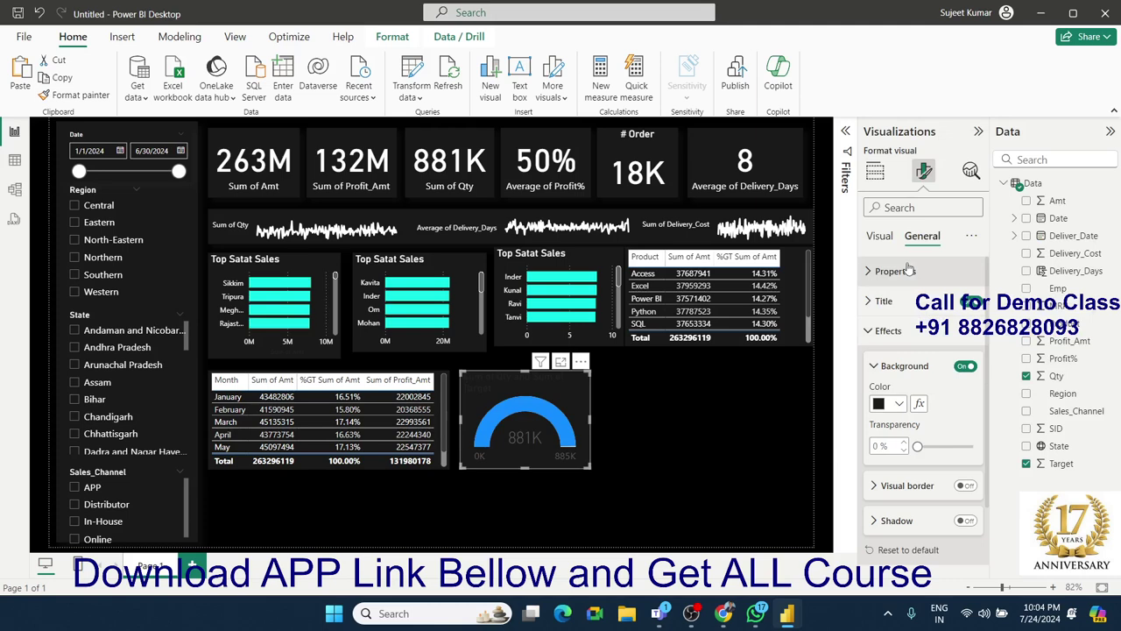
Step: Make the gauge's title text white
scroll(949, 424, down, 2)
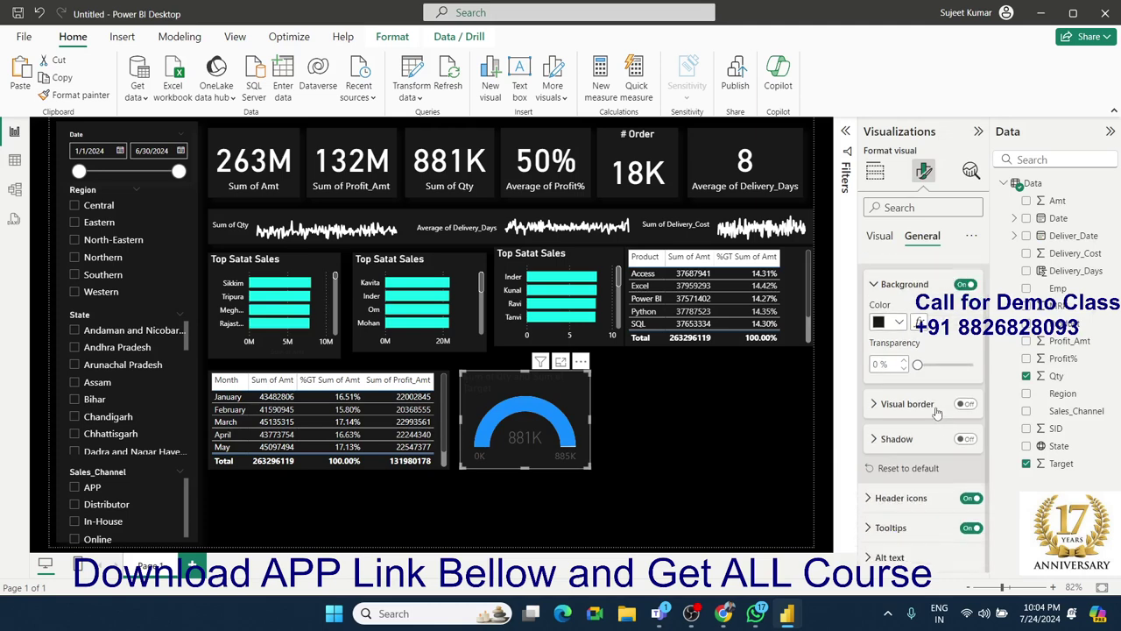
scroll(937, 412, up, 2)
click(881, 301)
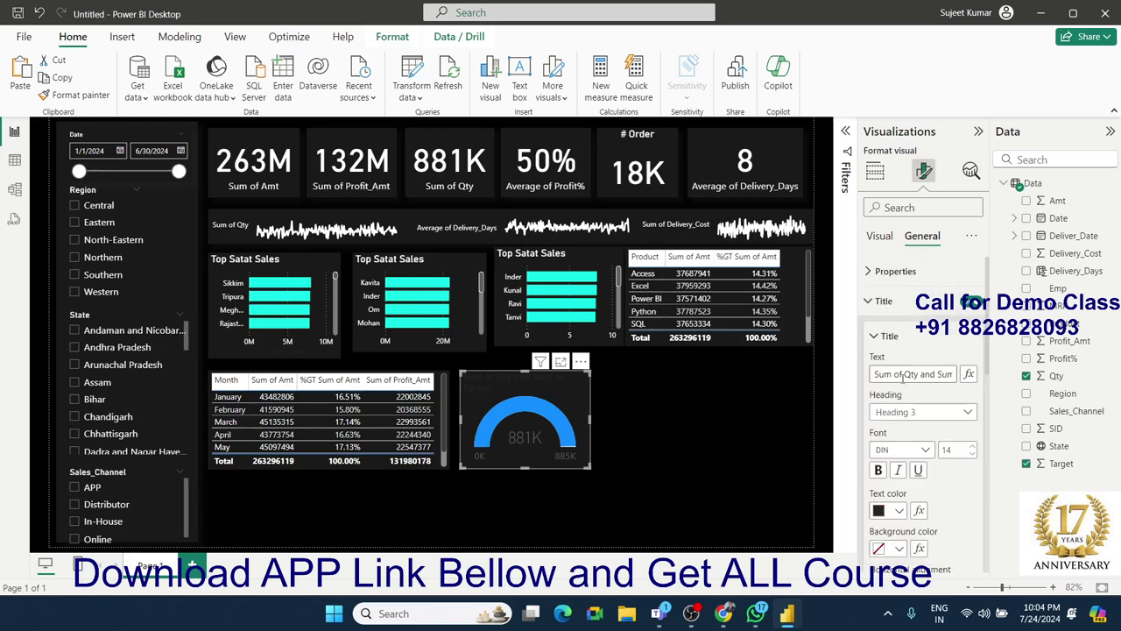
click(903, 511)
click(889, 280)
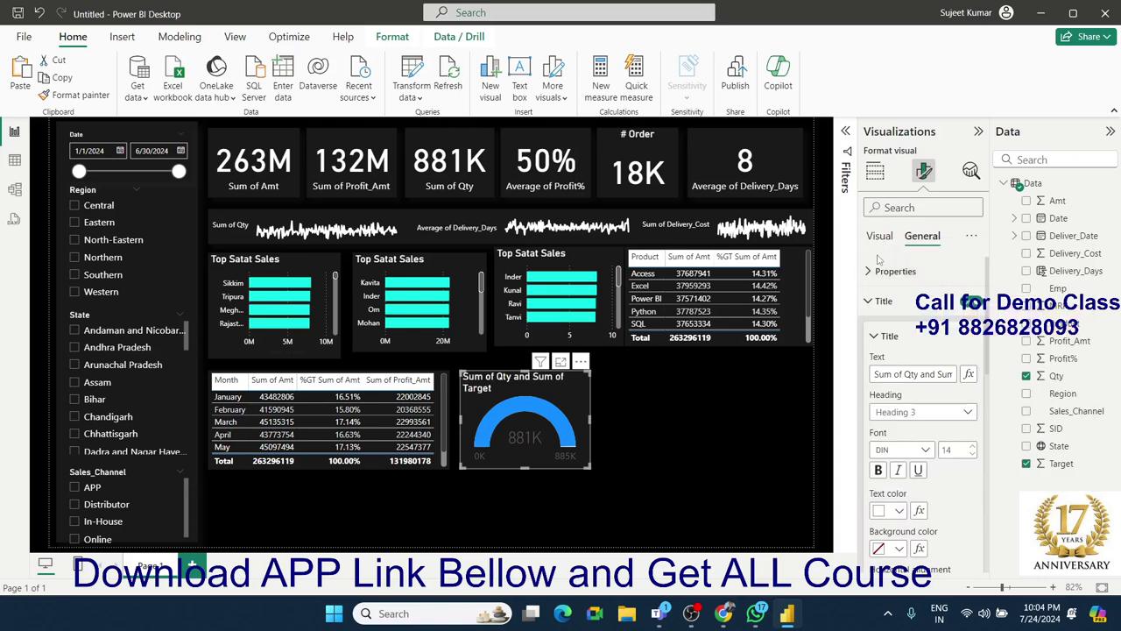
Step: Colour the gauge's 0K and 885K data labels light grey, leaving the callout value unchanged
click(880, 236)
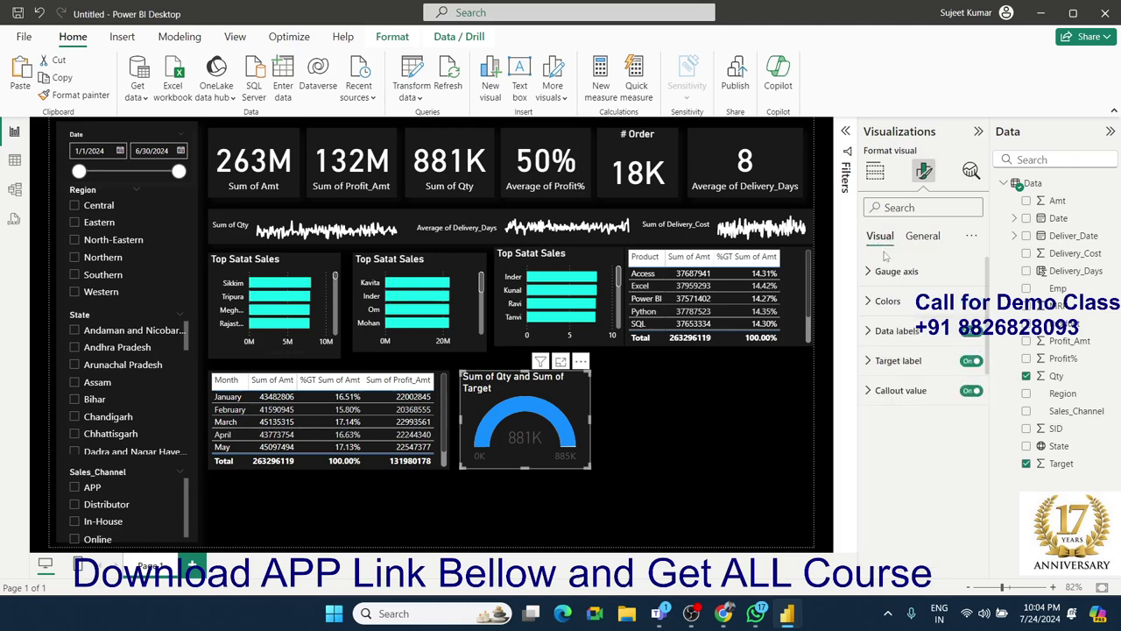
click(897, 333)
click(898, 465)
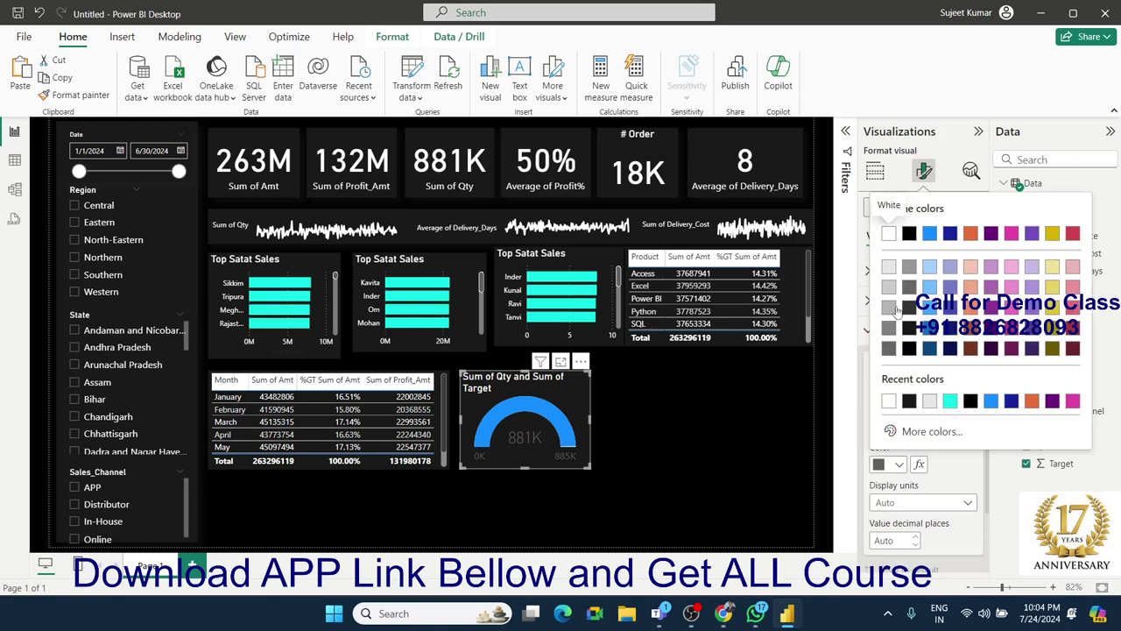
click(888, 267)
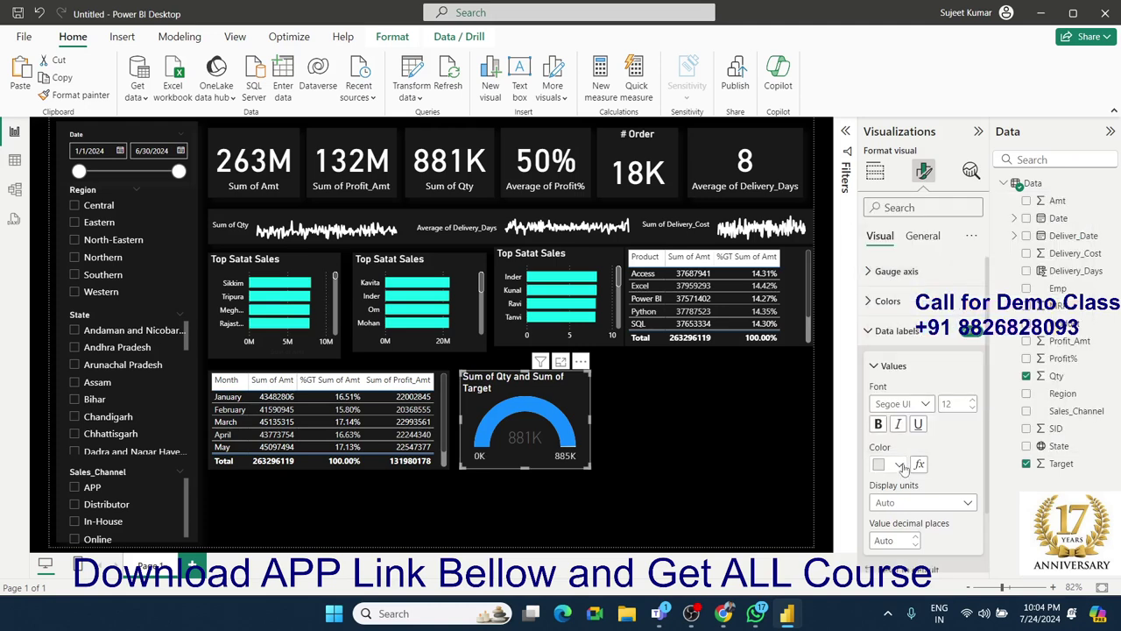
scroll(948, 465, down, 2)
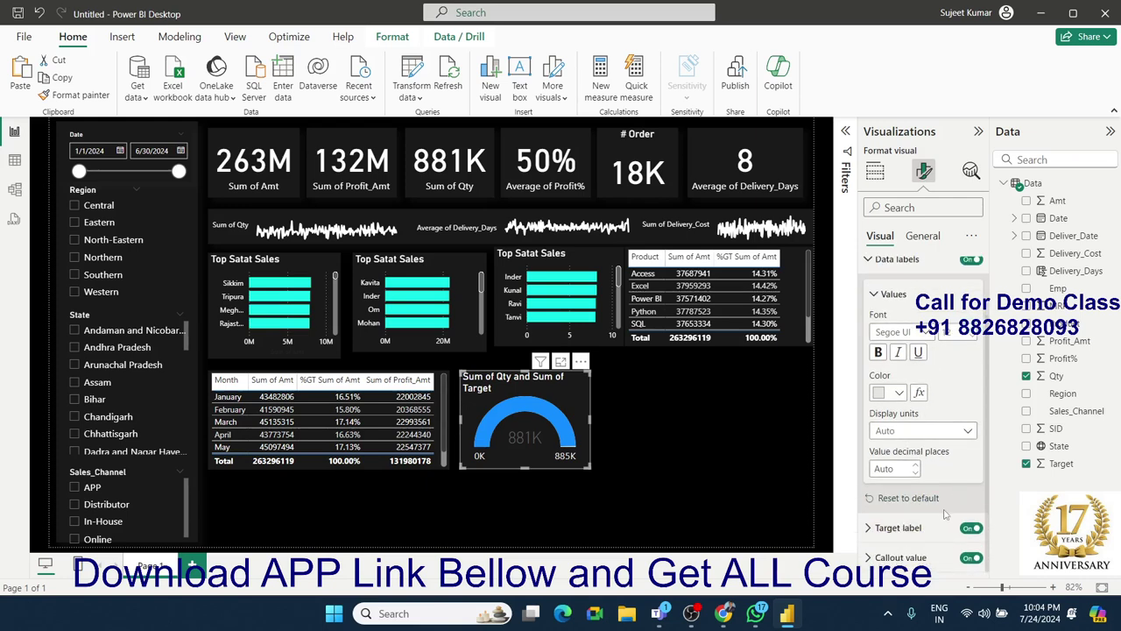
click(901, 557)
scroll(939, 509, down, 2)
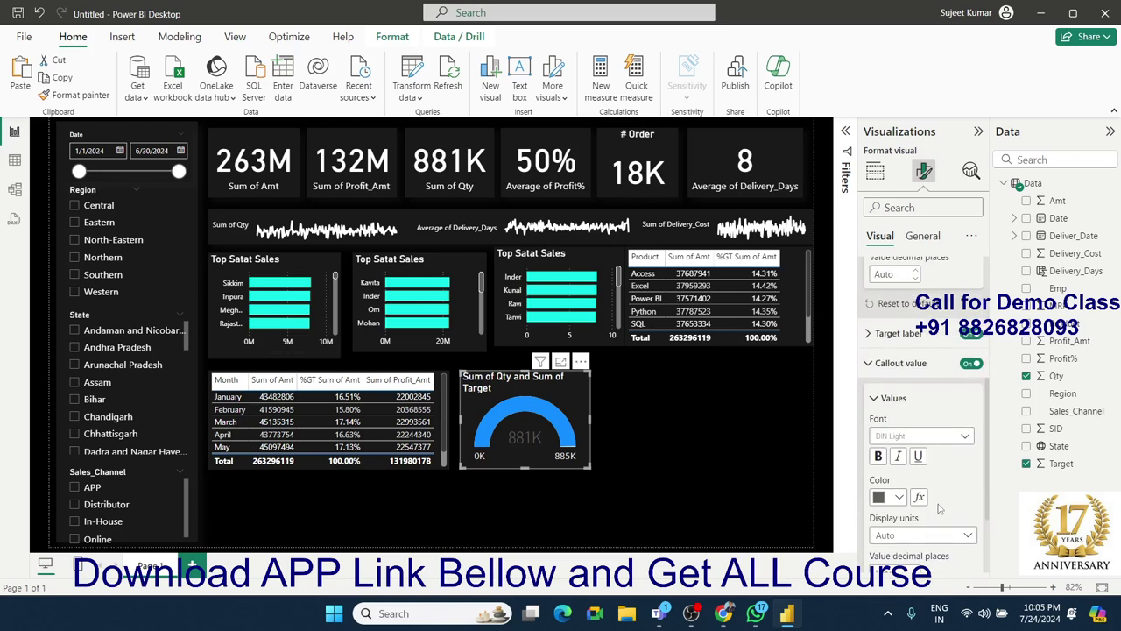
click(889, 497)
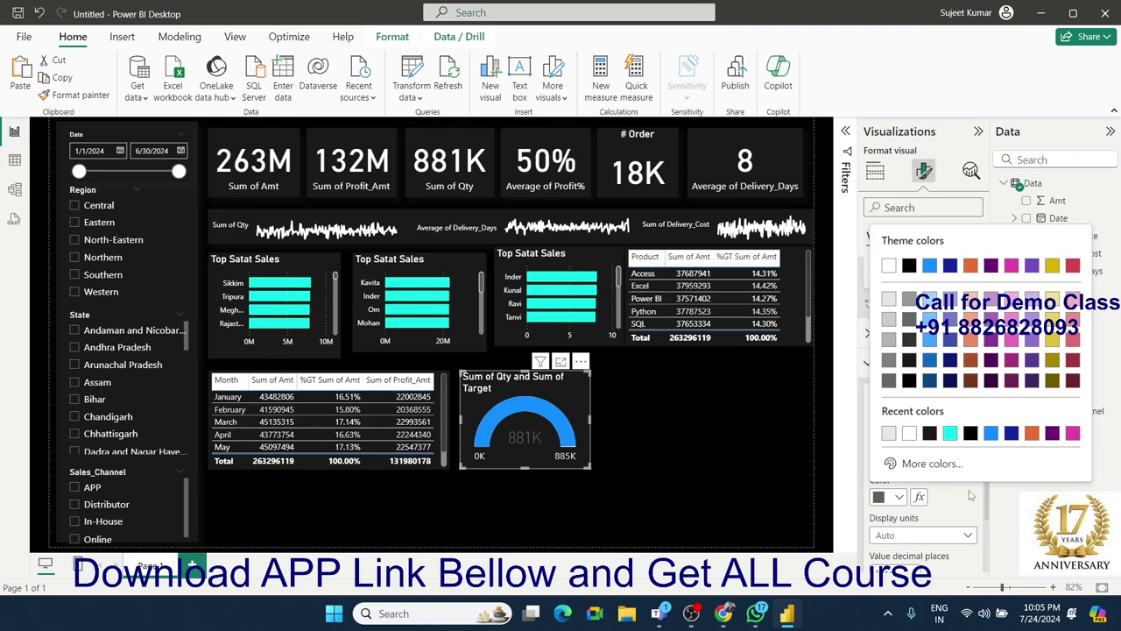
click(739, 441)
click(752, 427)
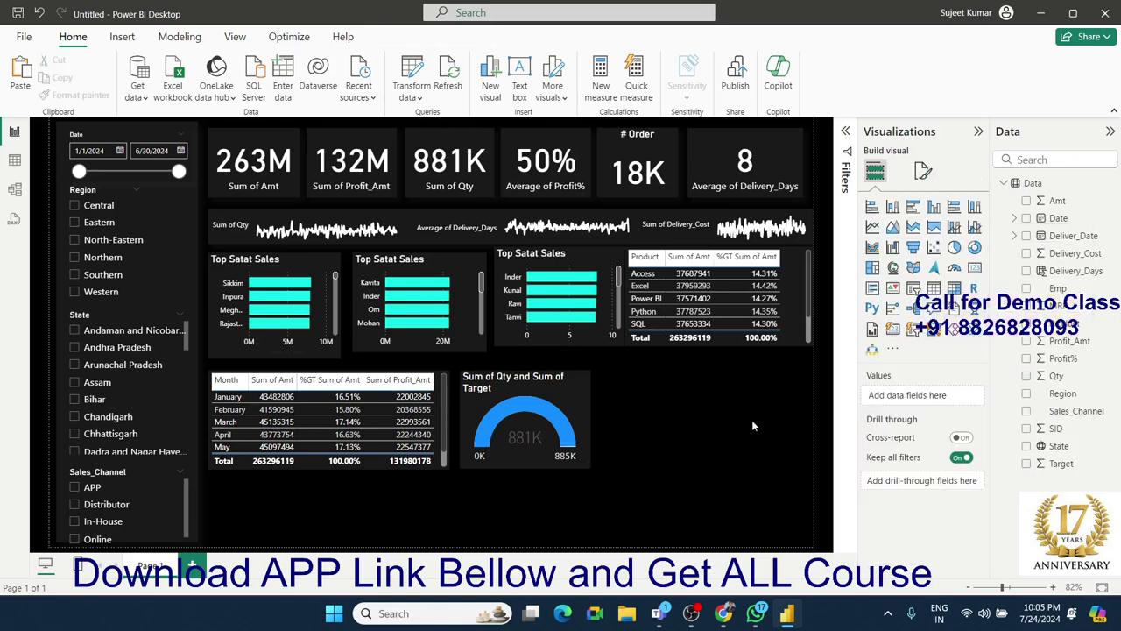
click(589, 441)
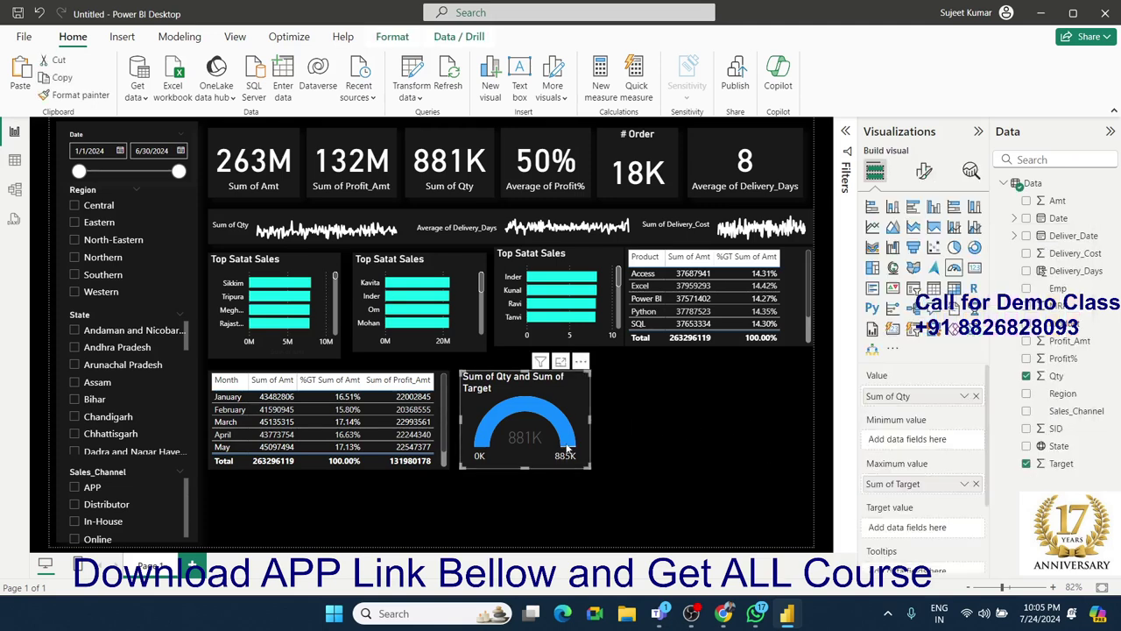
Step: Add a filled map beside the gauge, enlarge it, and put State in Location to show India
click(618, 404)
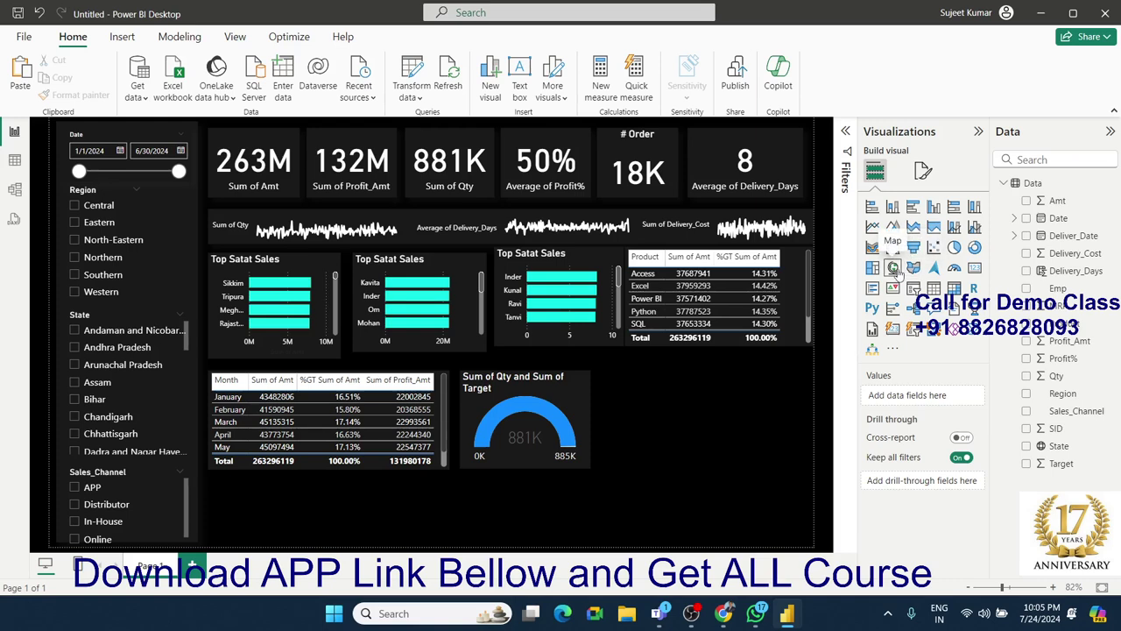
click(914, 270)
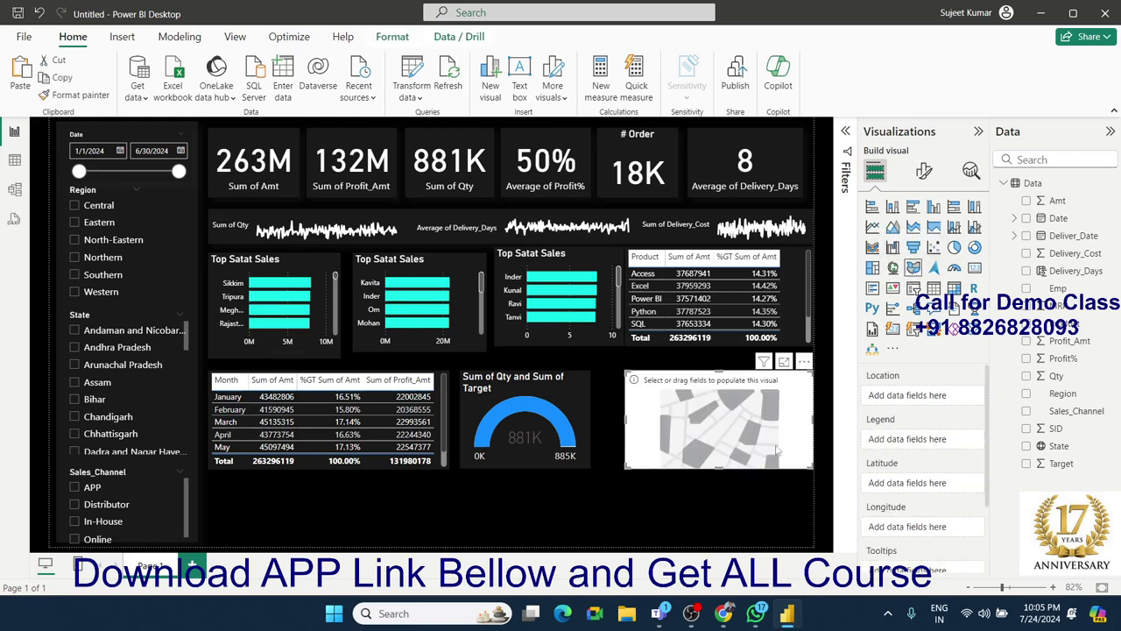
drag(625, 468, 596, 468)
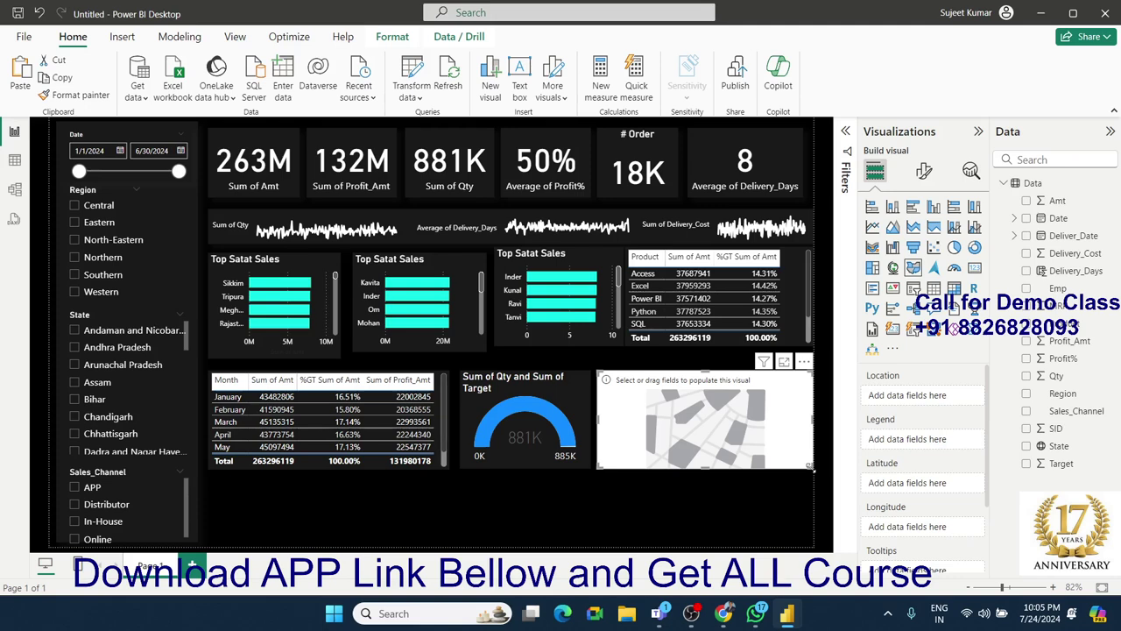
drag(813, 470, 806, 541)
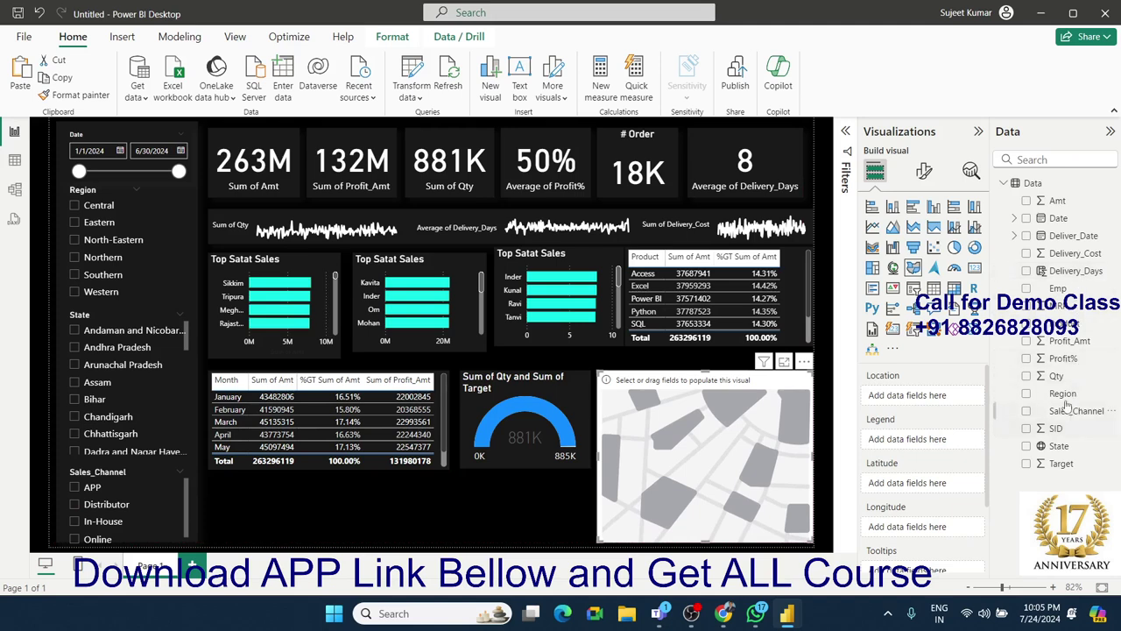
drag(1060, 447, 920, 396)
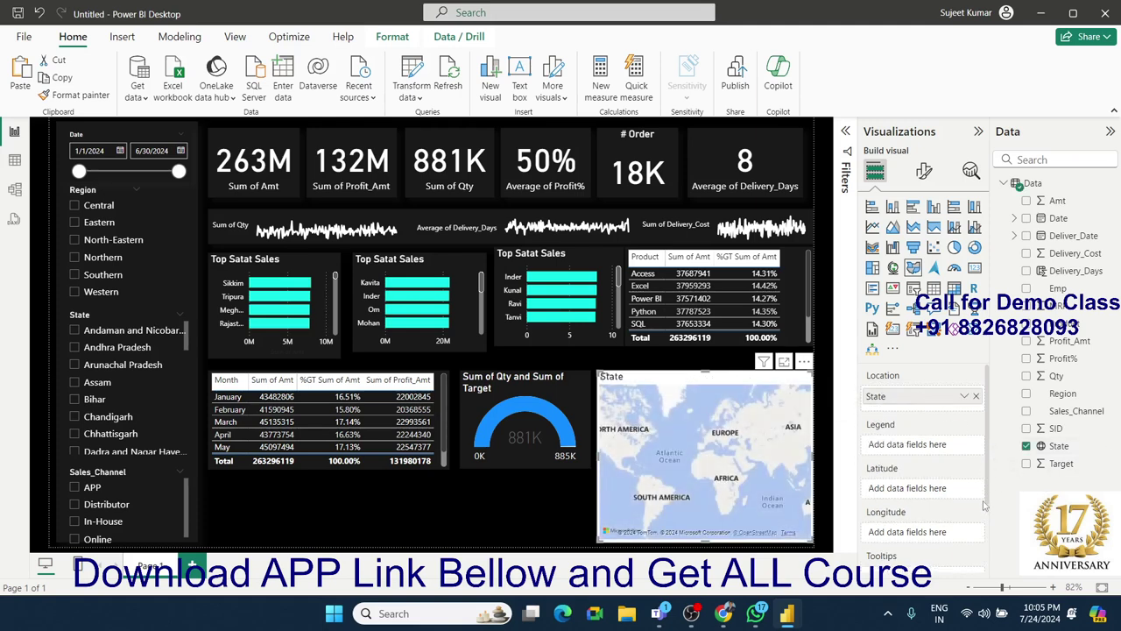
scroll(983, 506, down, 2)
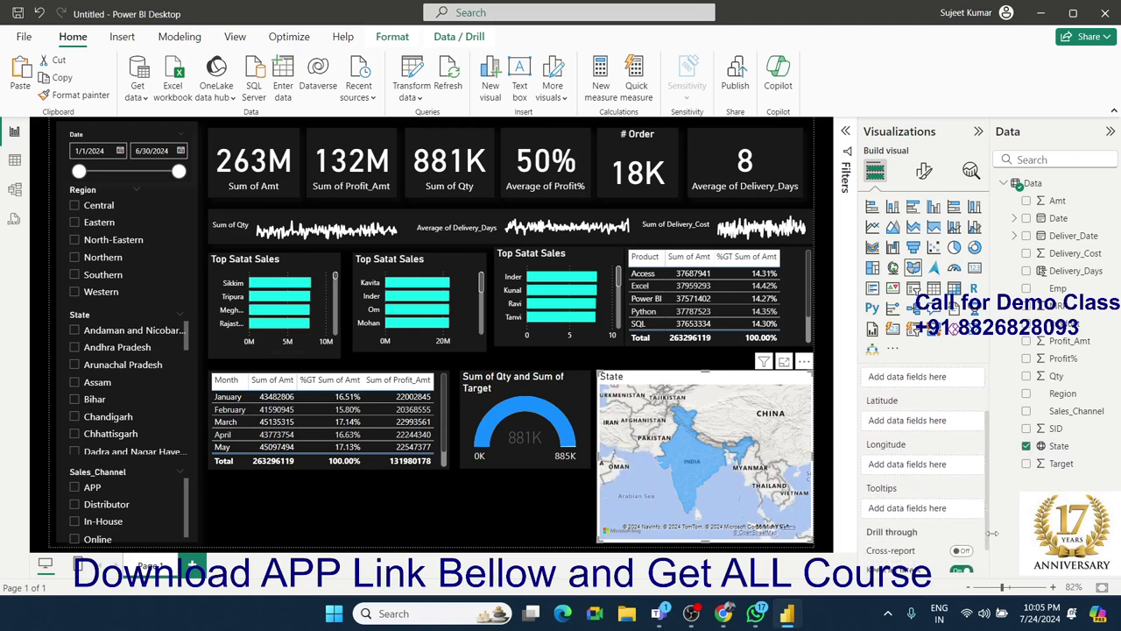
scroll(993, 532, down, 1)
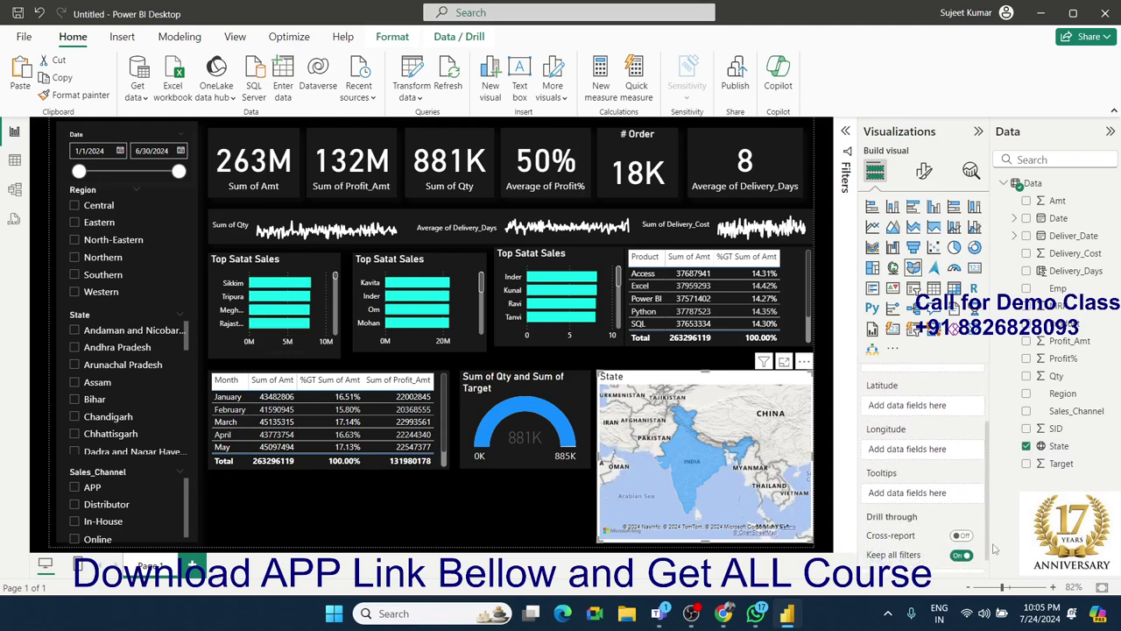
scroll(995, 543, up, 3)
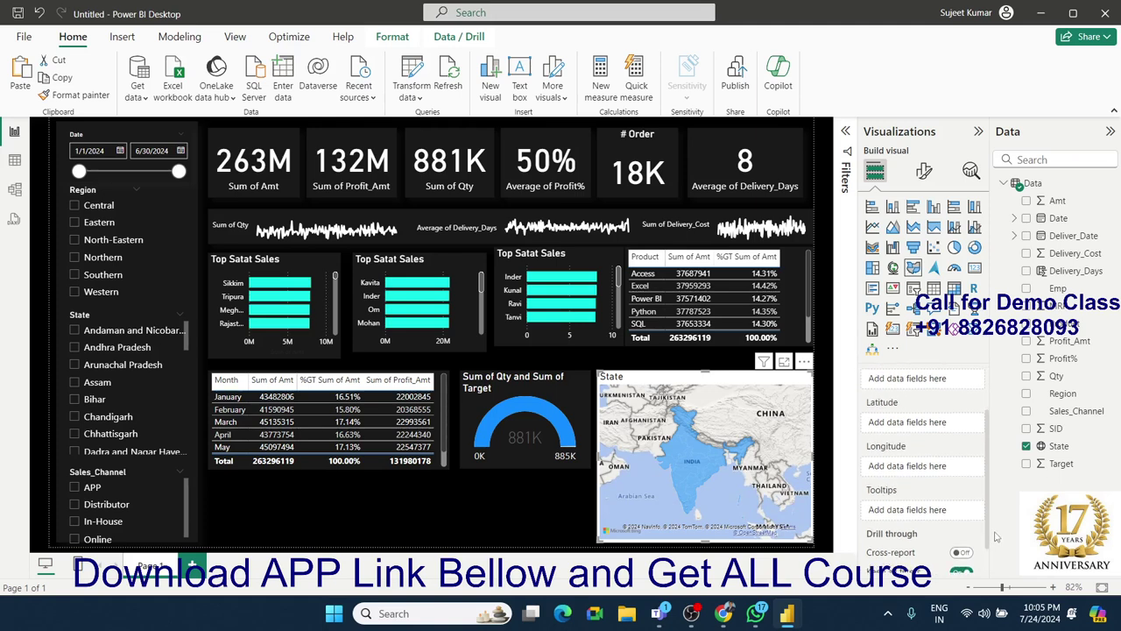
scroll(999, 504, up, 1)
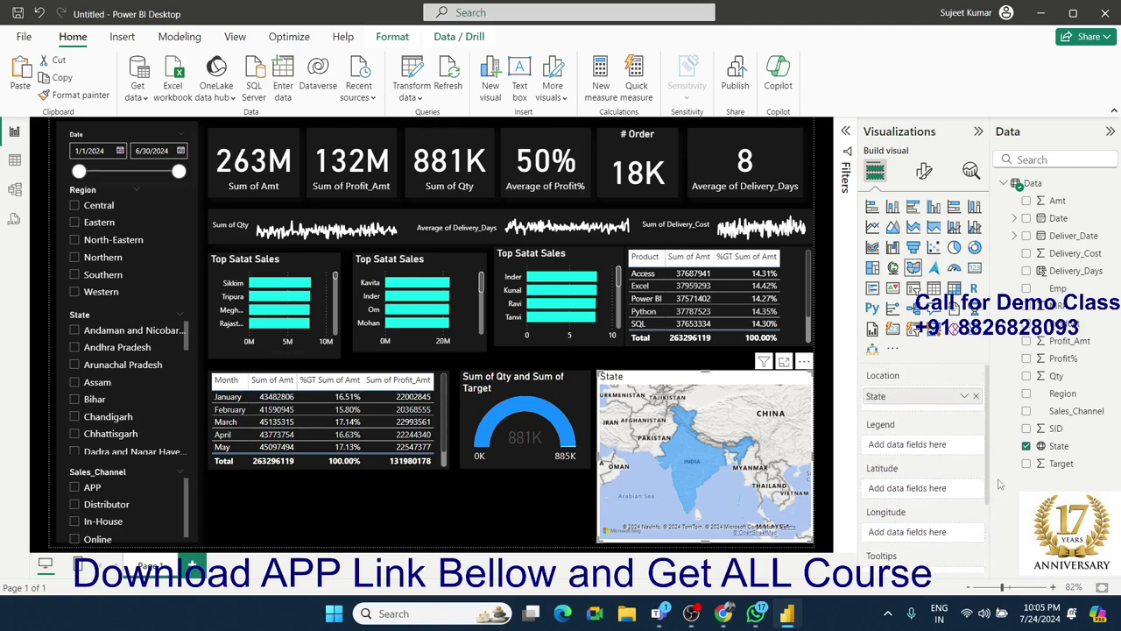
click(522, 493)
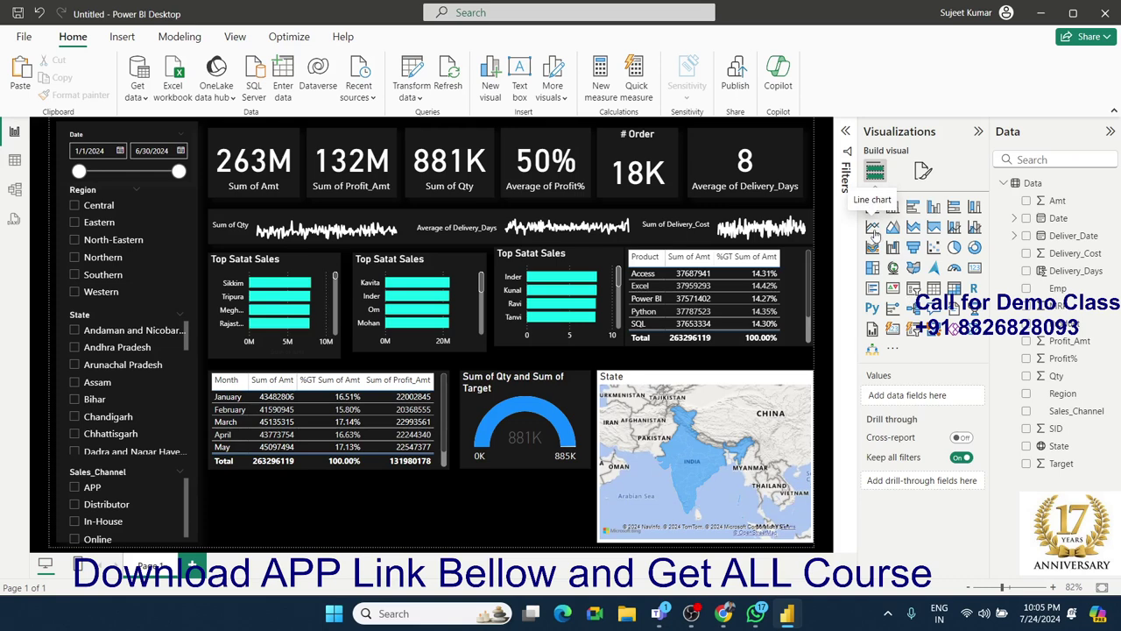
Step: Add a column chart and stretch it across the bottom of the page under the month table and gauge
click(934, 207)
mouse_move(223, 209)
mouse_down()
mouse_move(381, 402)
mouse_move(372, 392)
mouse_up()
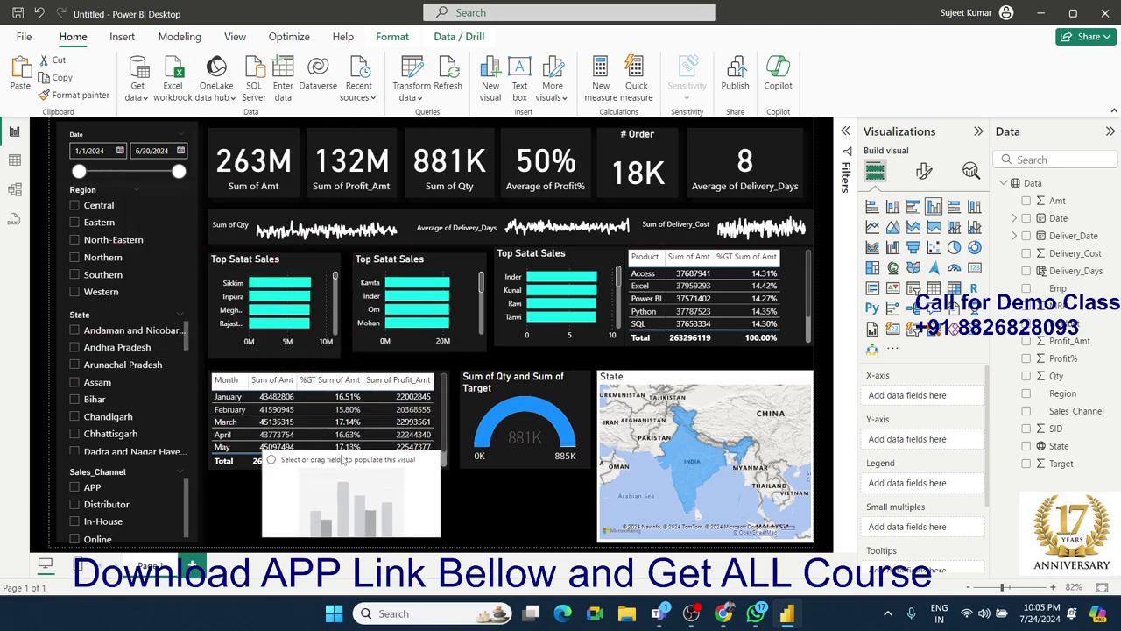
drag(351, 360, 350, 471)
drag(260, 537, 211, 539)
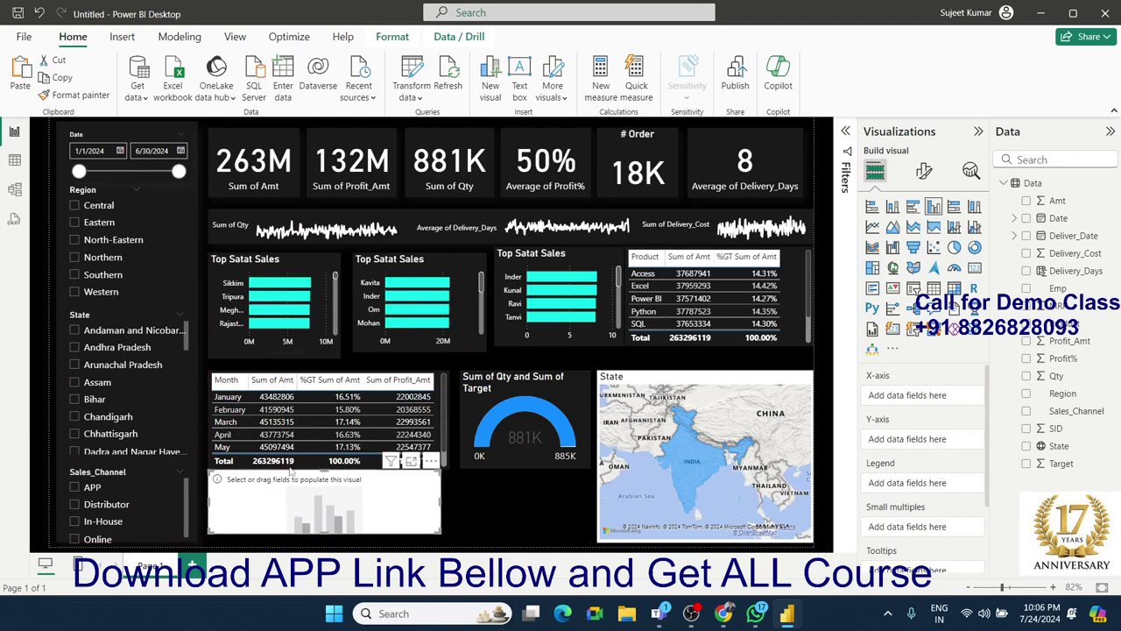
drag(323, 473, 323, 479)
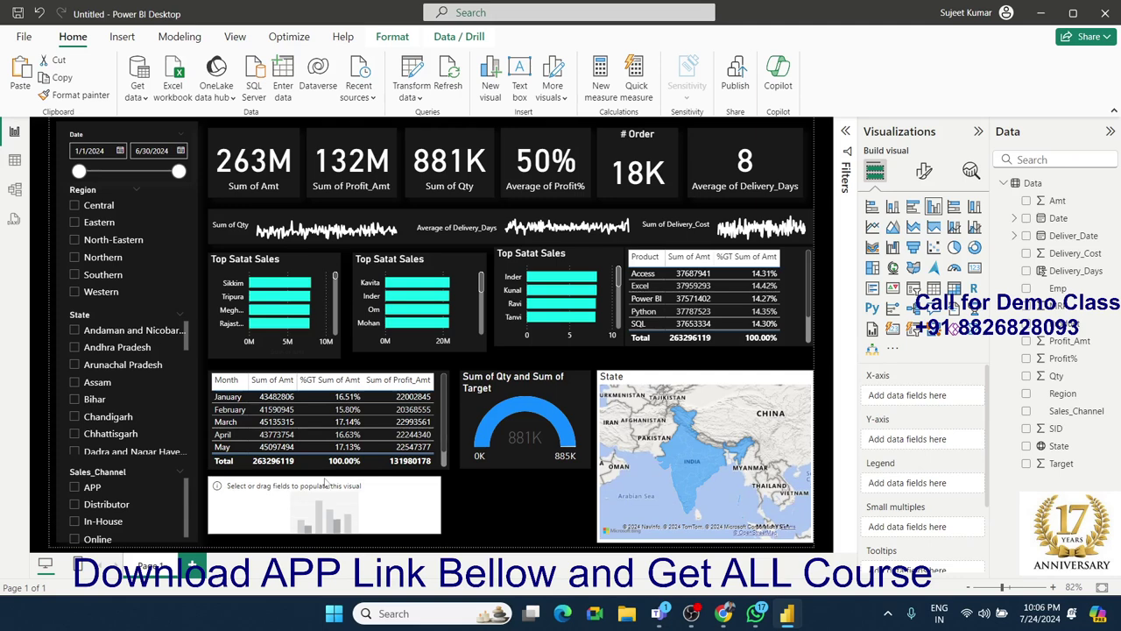
drag(440, 532, 588, 545)
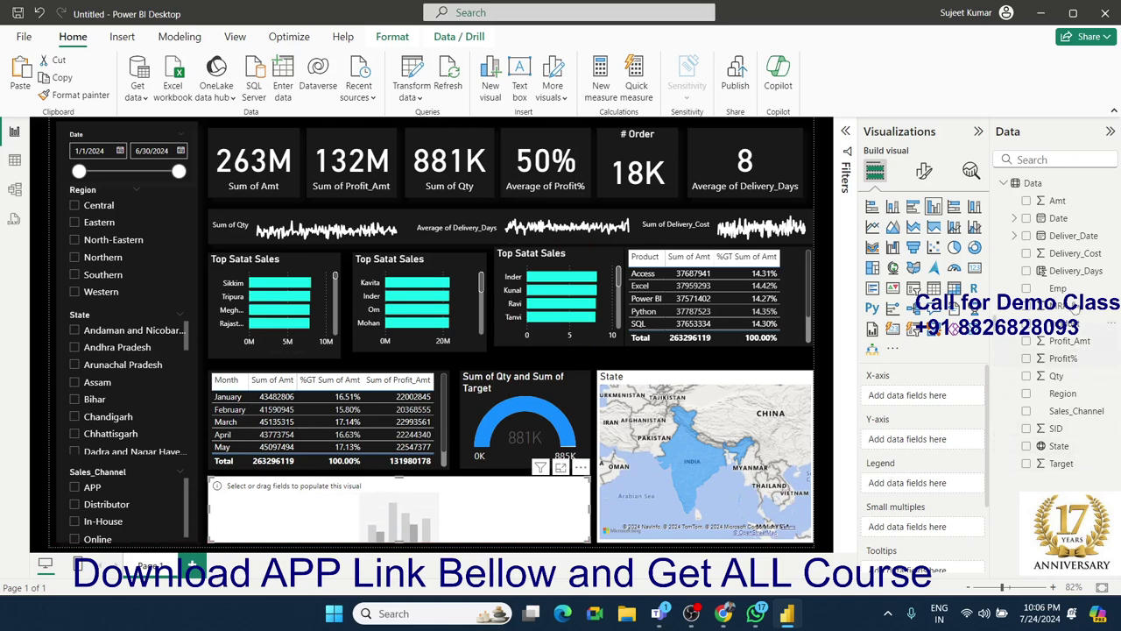
Step: Plot Sum of Amt against plain Date (not the date hierarchy) in the column chart
drag(1059, 218, 486, 515)
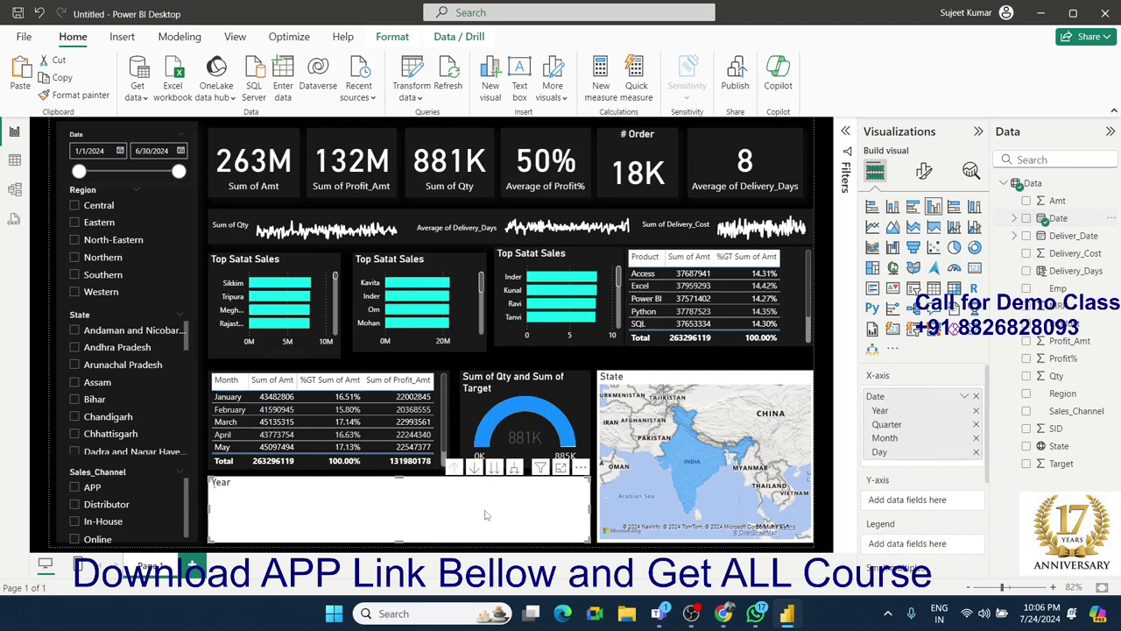
click(965, 399)
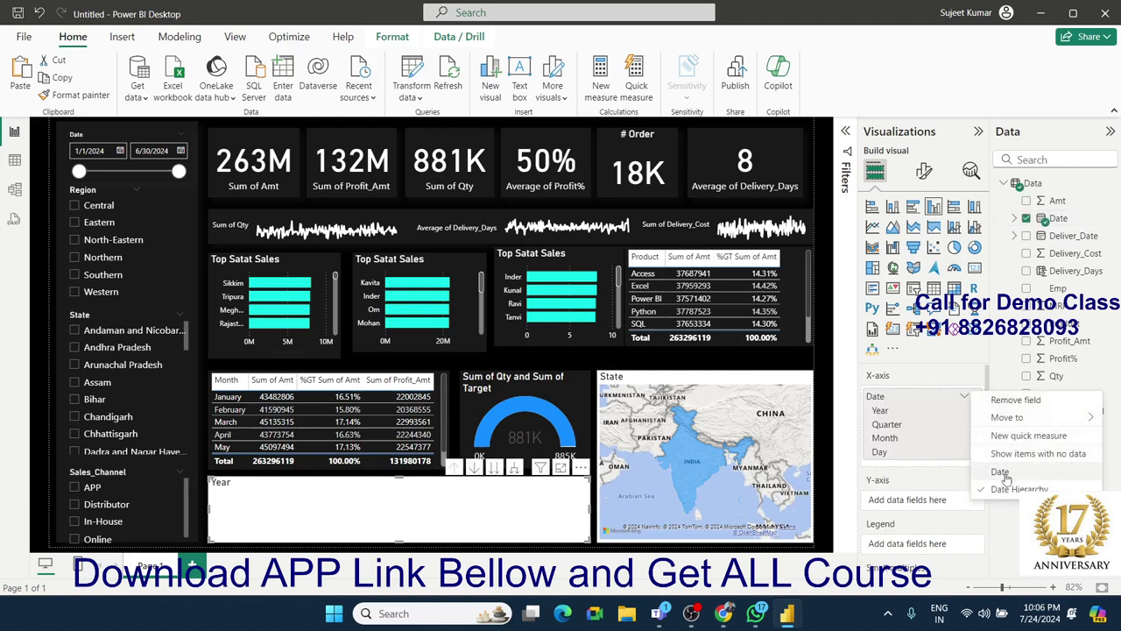
click(999, 471)
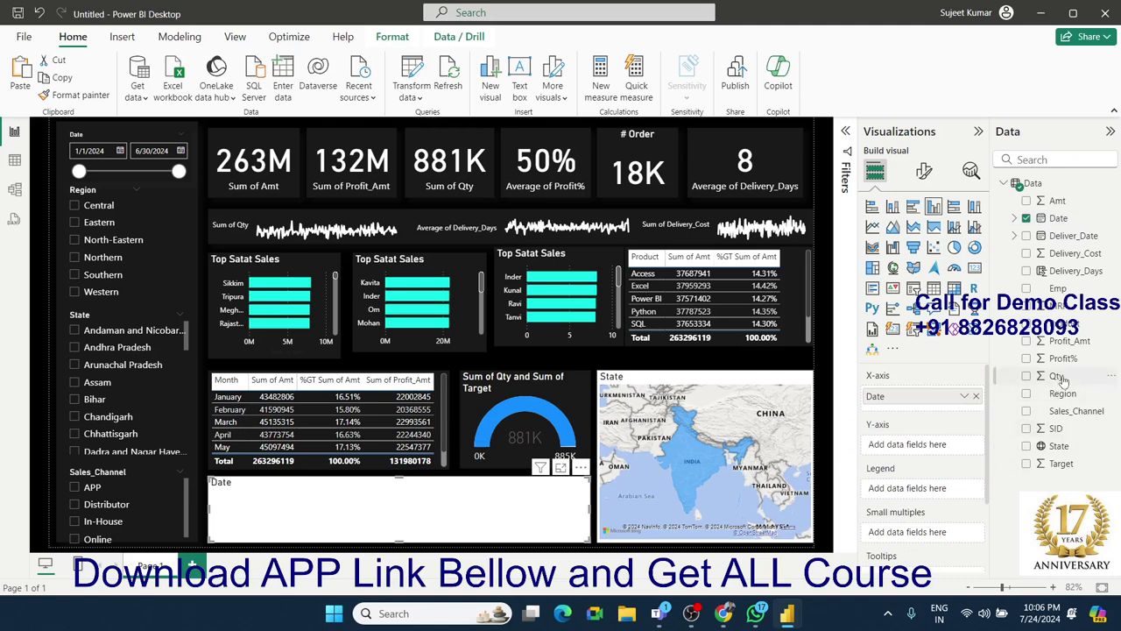
mouse_move(1056, 203)
mouse_down()
mouse_move(960, 451)
mouse_move(946, 450)
mouse_up()
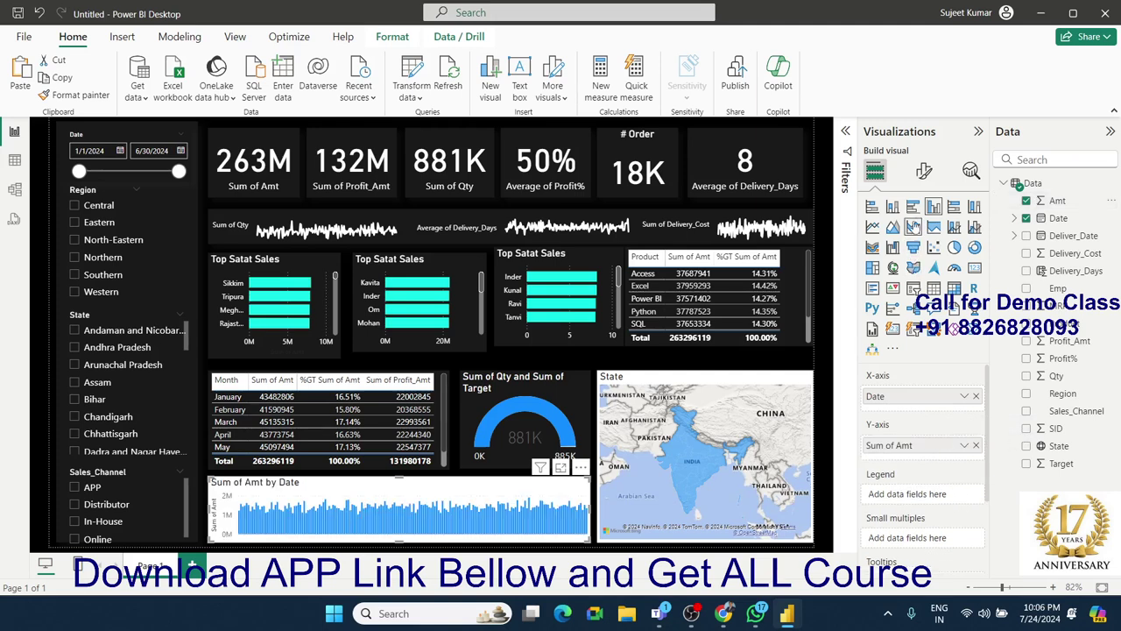
Step: Turn off the chart's Sum of Amt Y-axis title
click(923, 175)
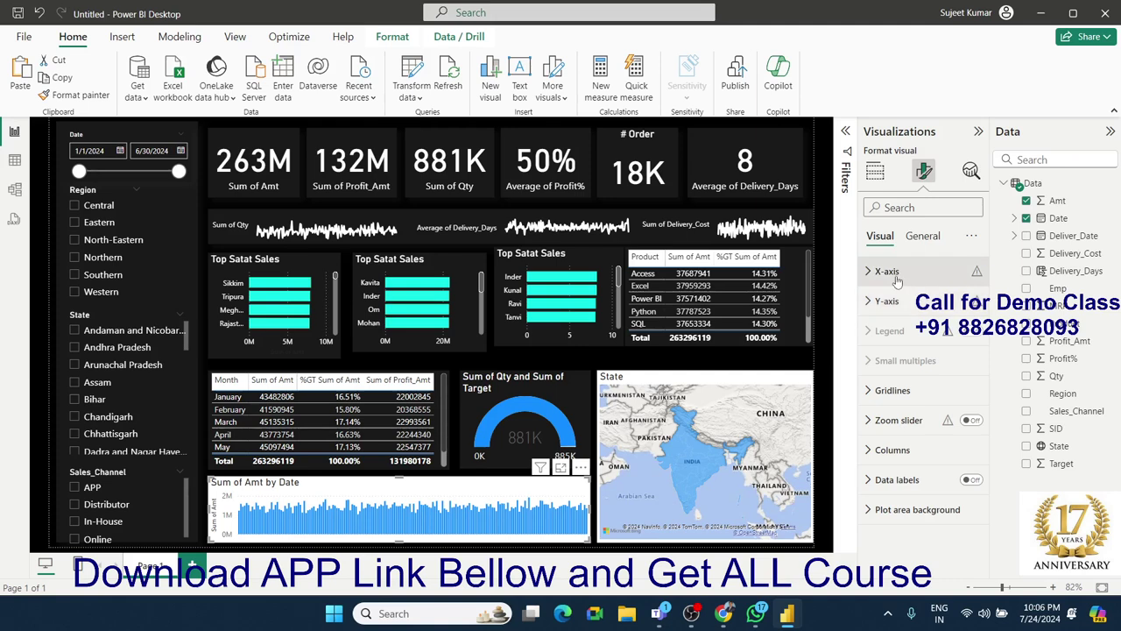
click(888, 301)
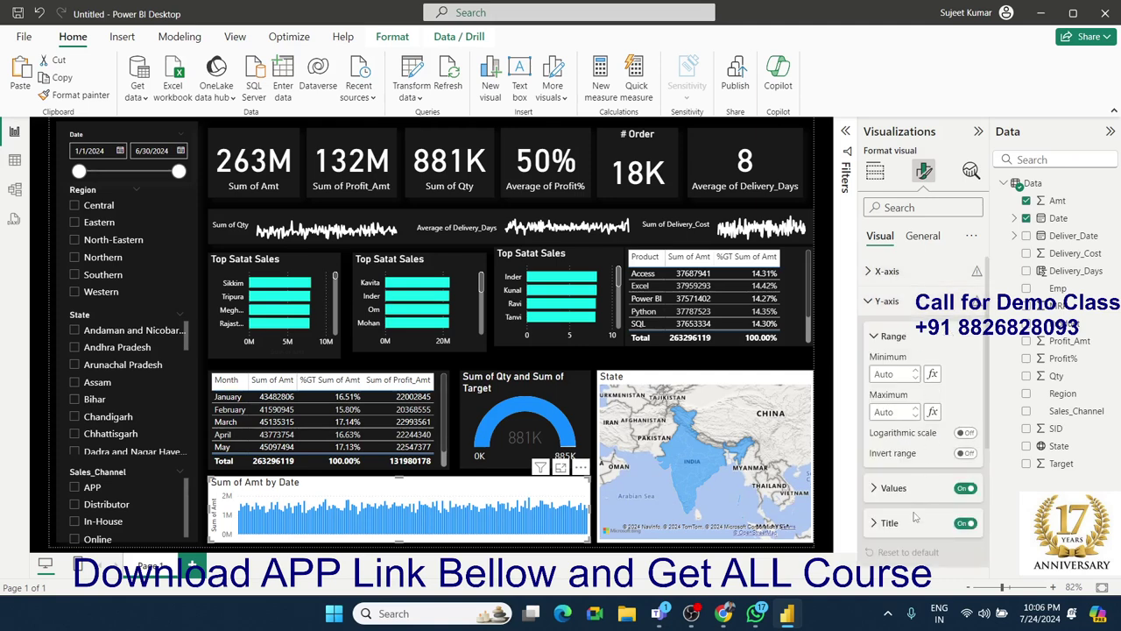
click(964, 523)
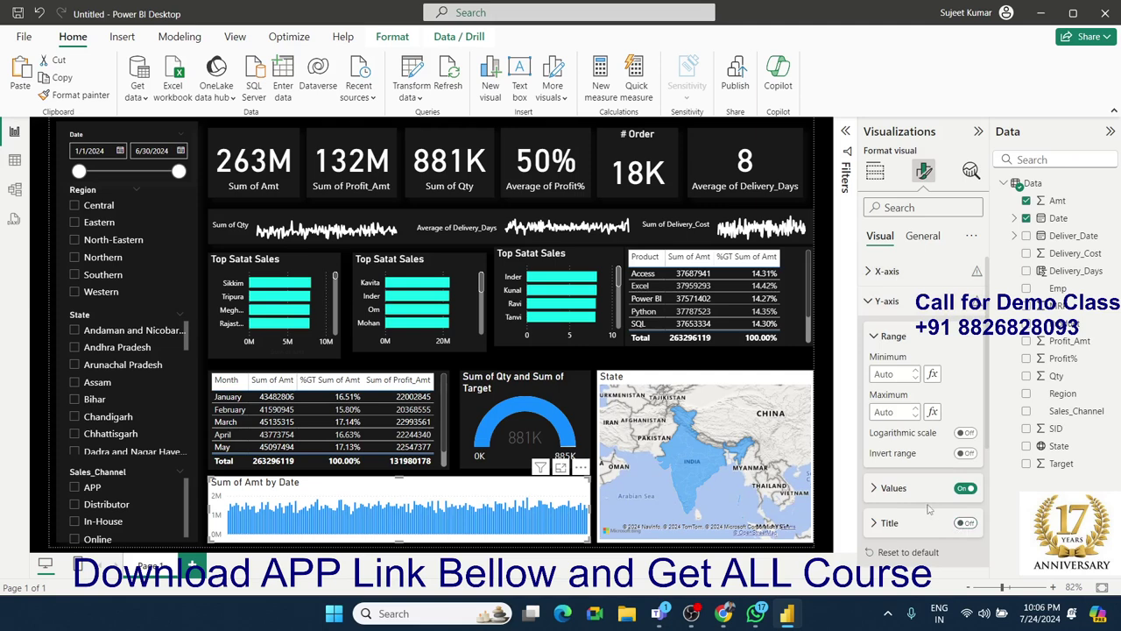
Step: Set the chart background to black and hide its title
click(922, 235)
click(887, 330)
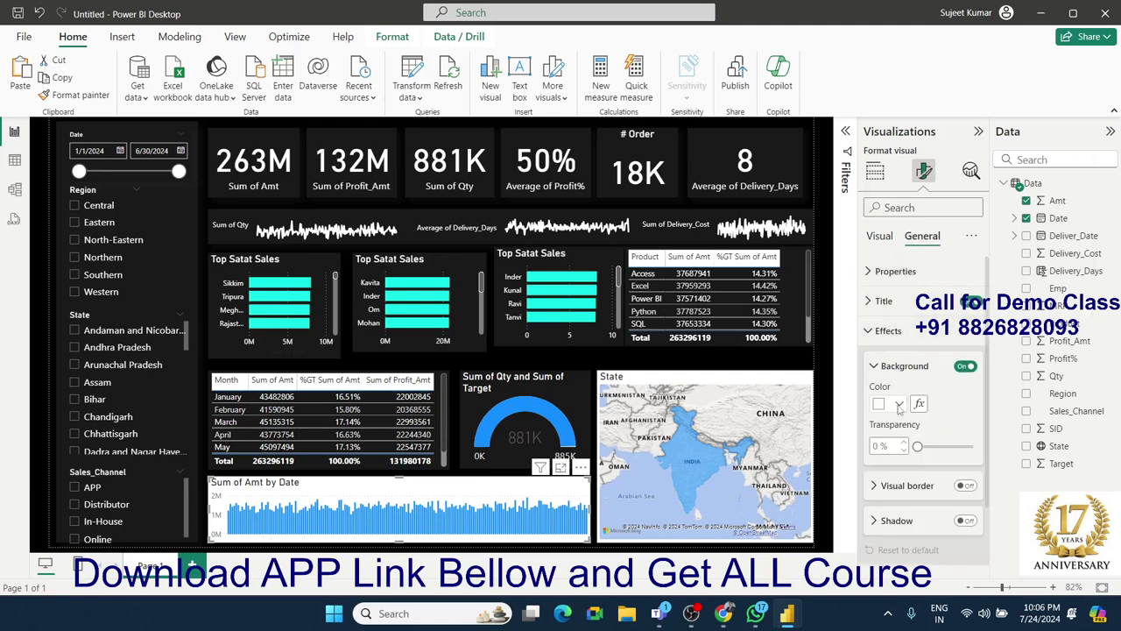
click(899, 404)
click(910, 276)
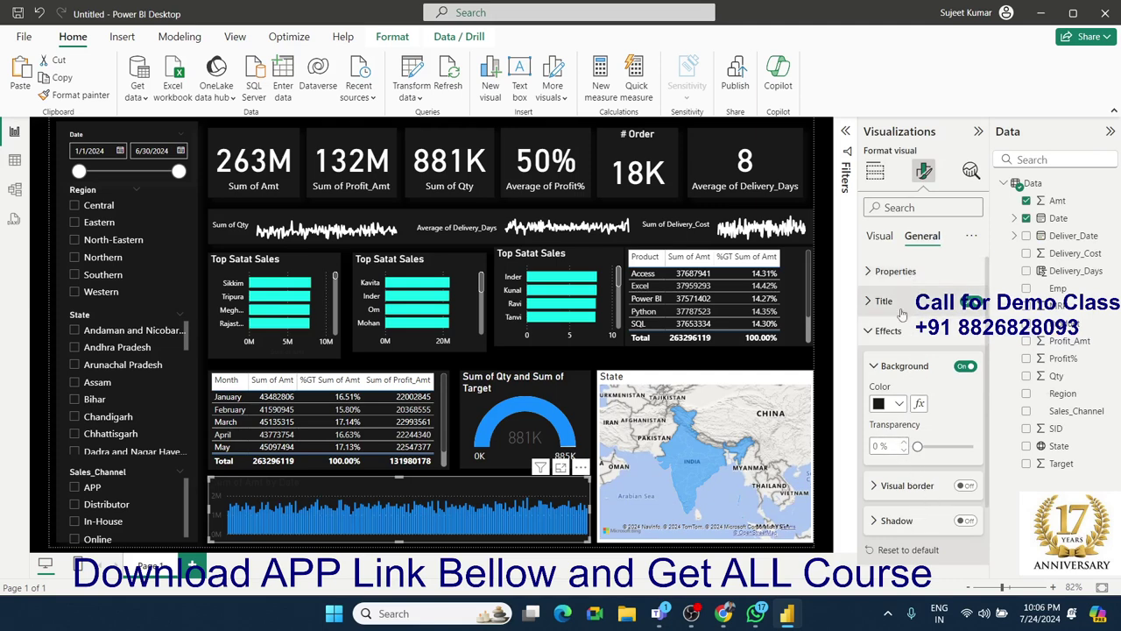
click(896, 301)
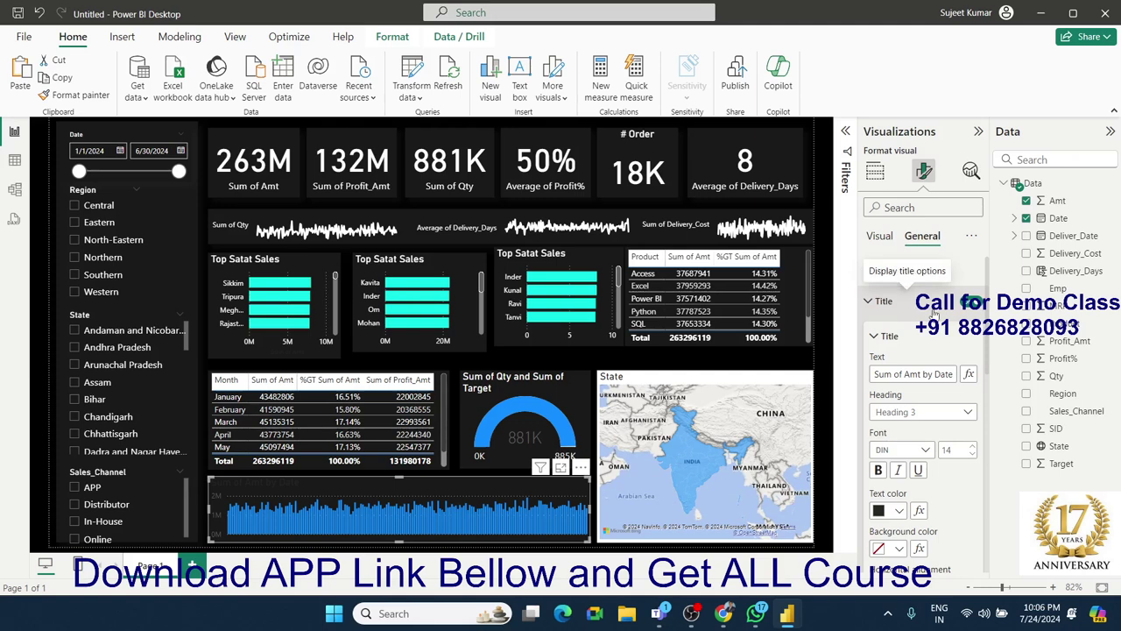
click(970, 301)
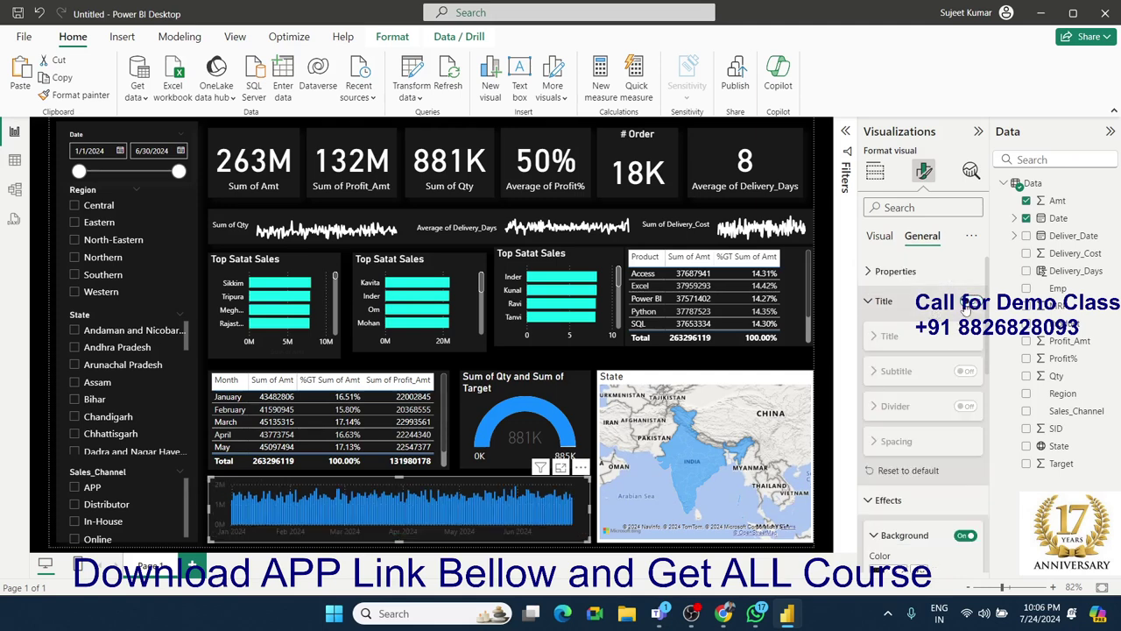
Step: Make the Y-axis value labels white
click(880, 236)
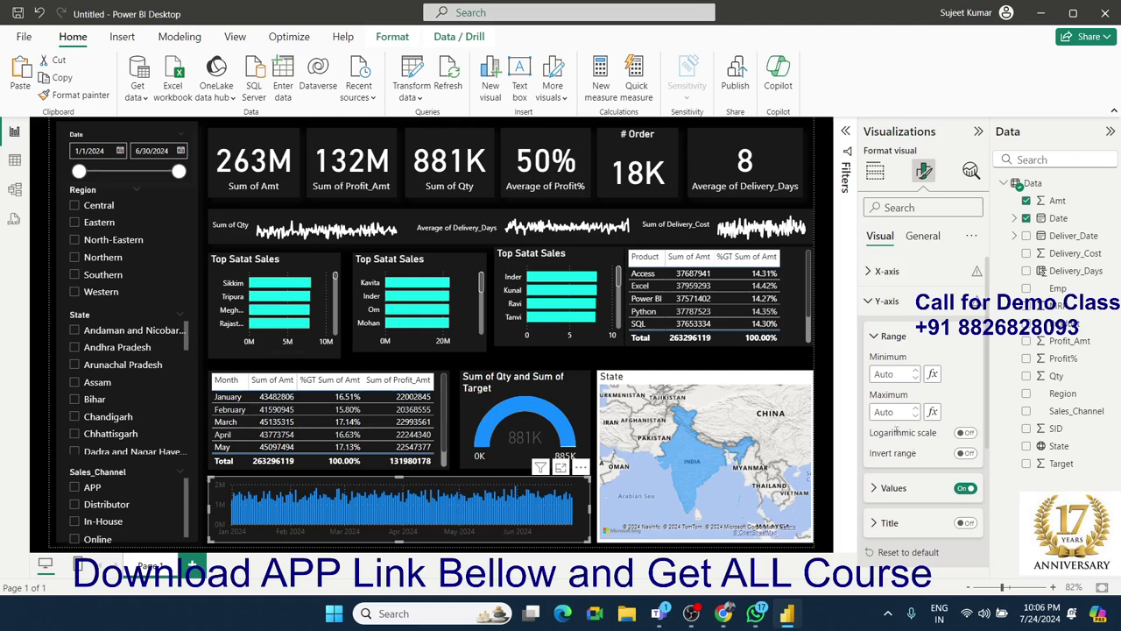
click(927, 496)
scroll(911, 496, down, 2)
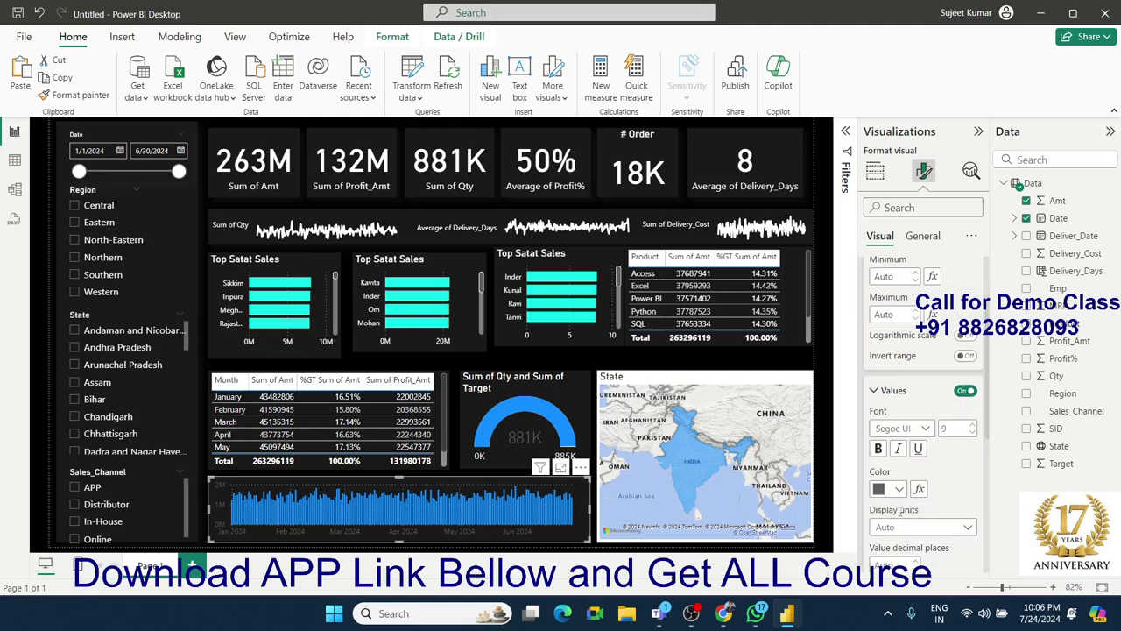
click(897, 491)
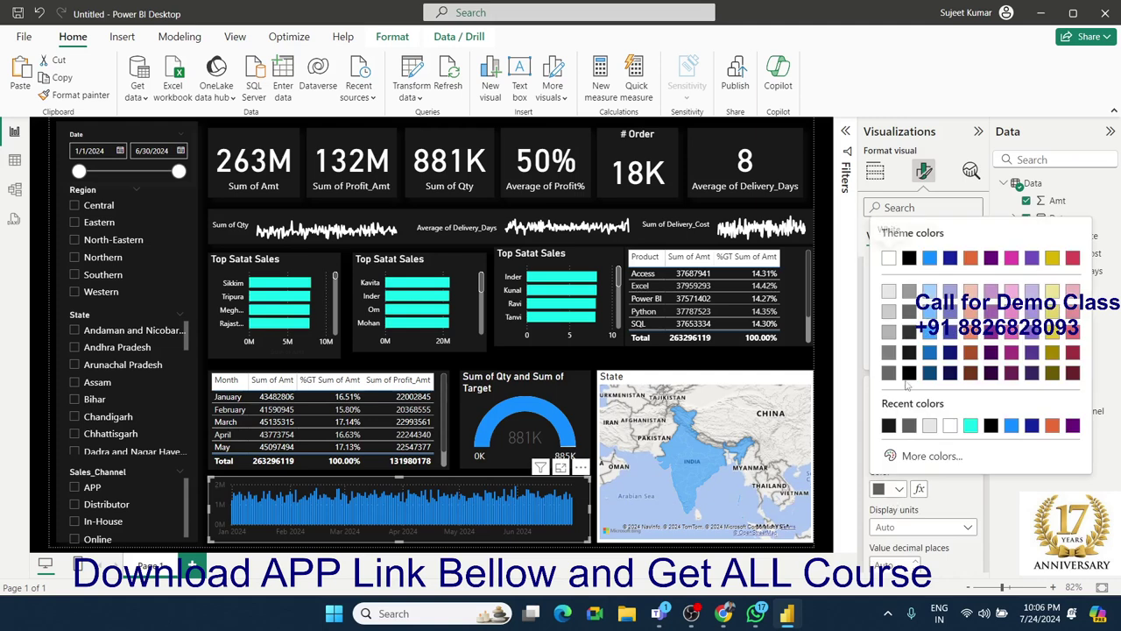
click(890, 260)
scroll(943, 515, down, 2)
scroll(943, 515, down, 2)
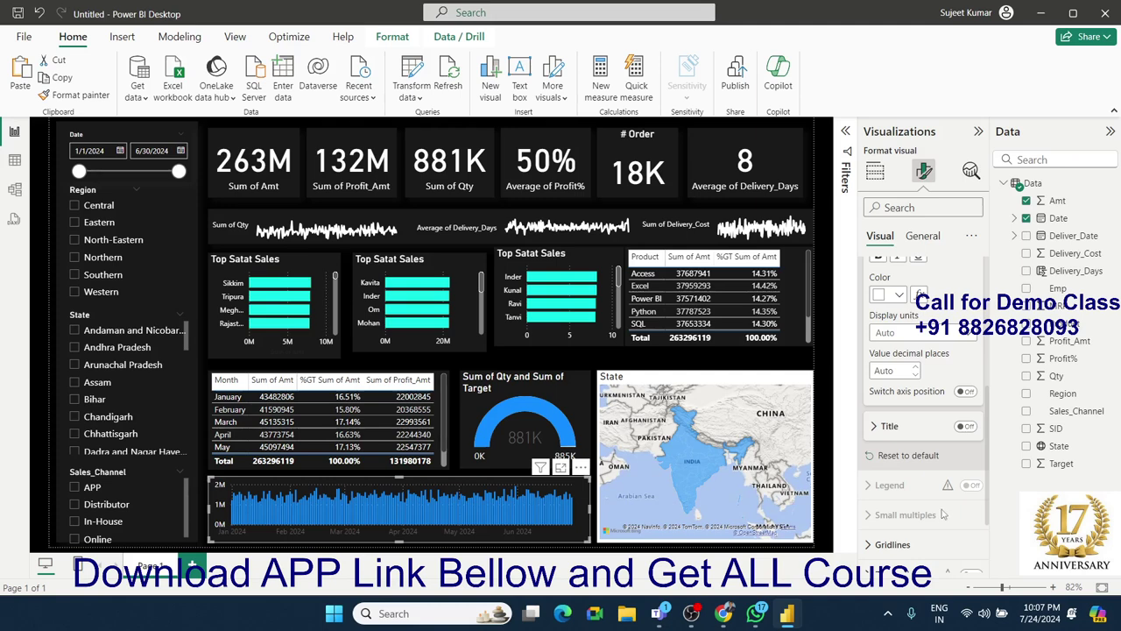
scroll(943, 515, up, 2)
scroll(892, 317, up, 1)
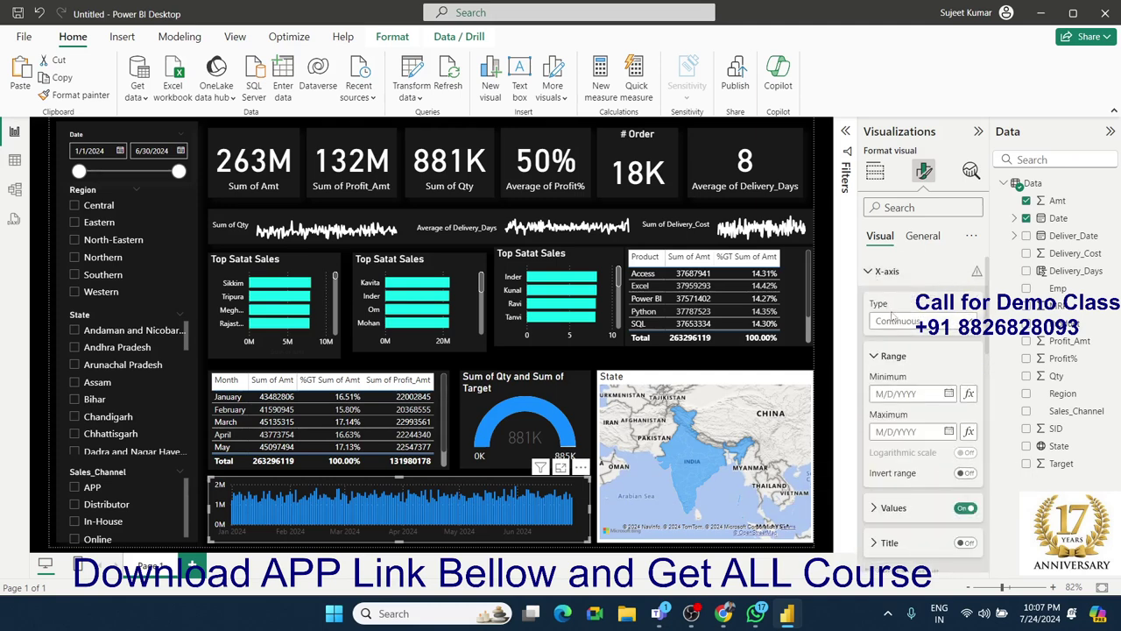
Step: Make the X-axis date labels white
click(891, 516)
scroll(892, 520, up, 1)
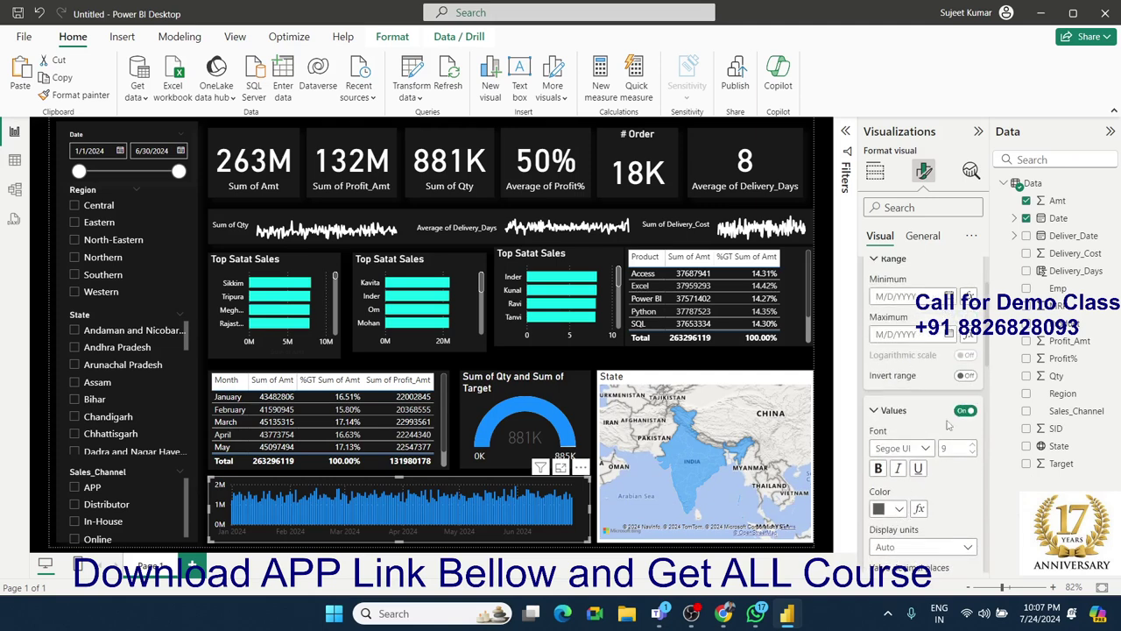
scroll(958, 424, up, 1)
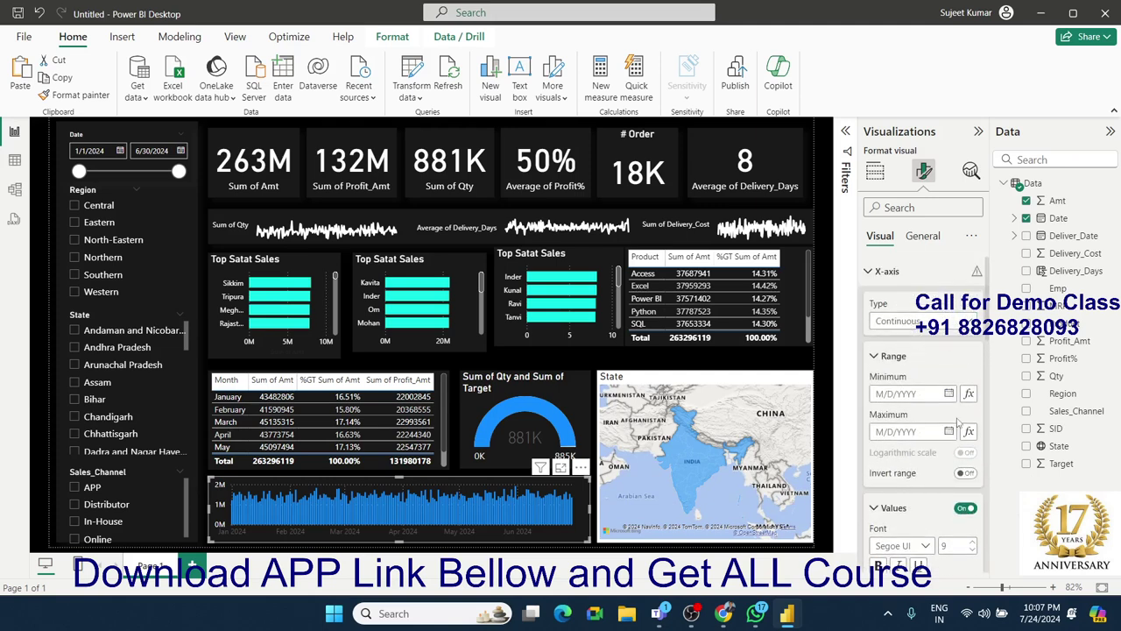
scroll(957, 424, down, 2)
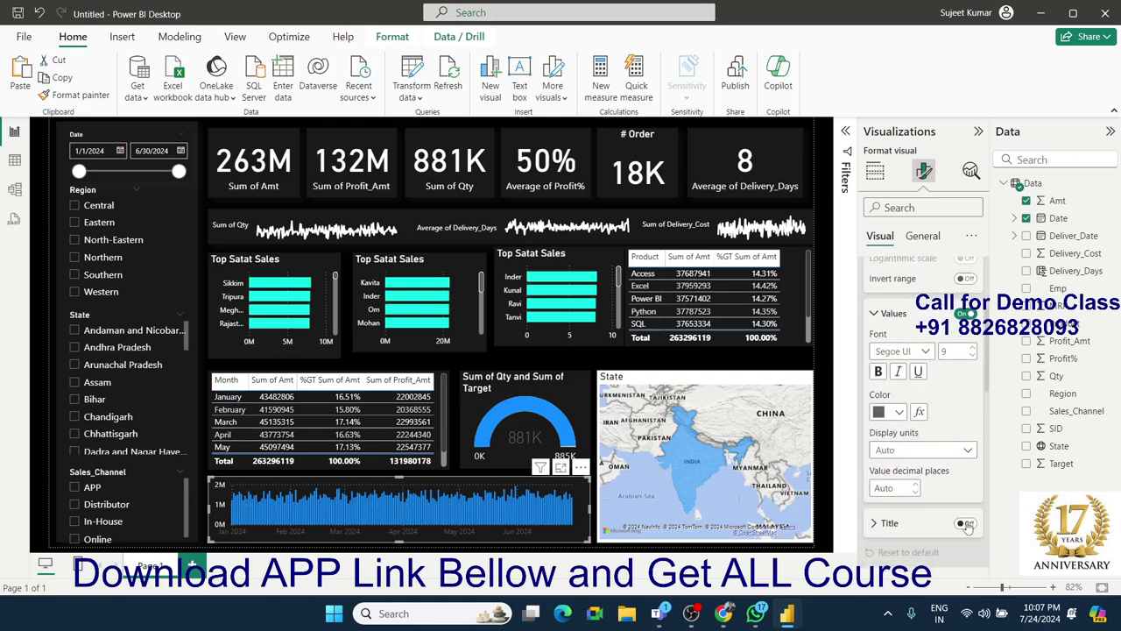
click(894, 412)
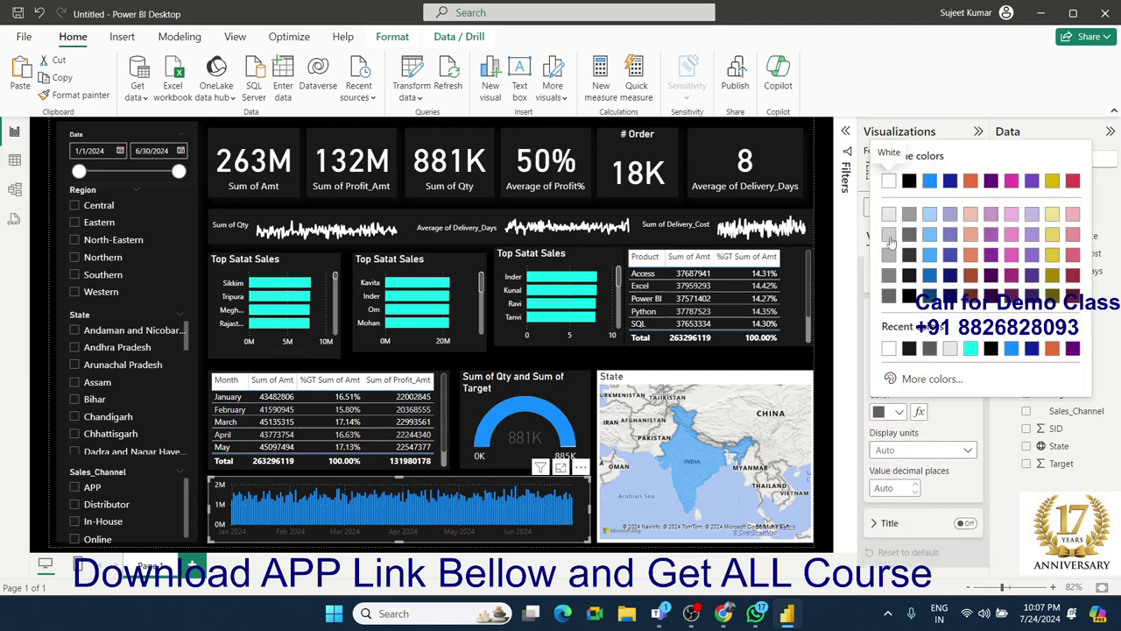
click(889, 182)
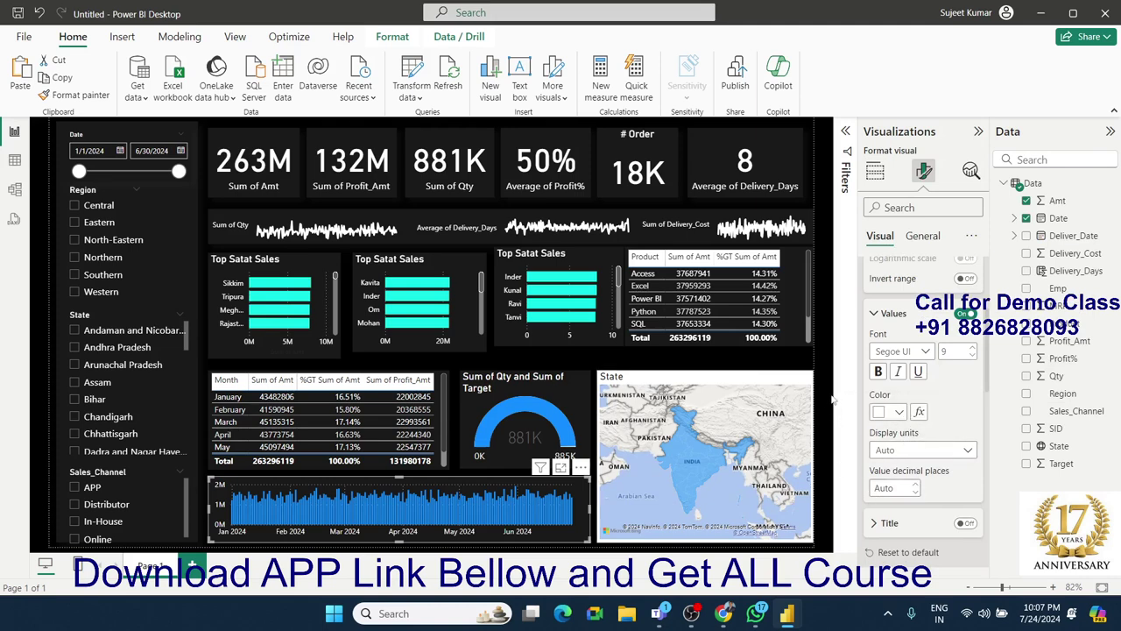
click(833, 399)
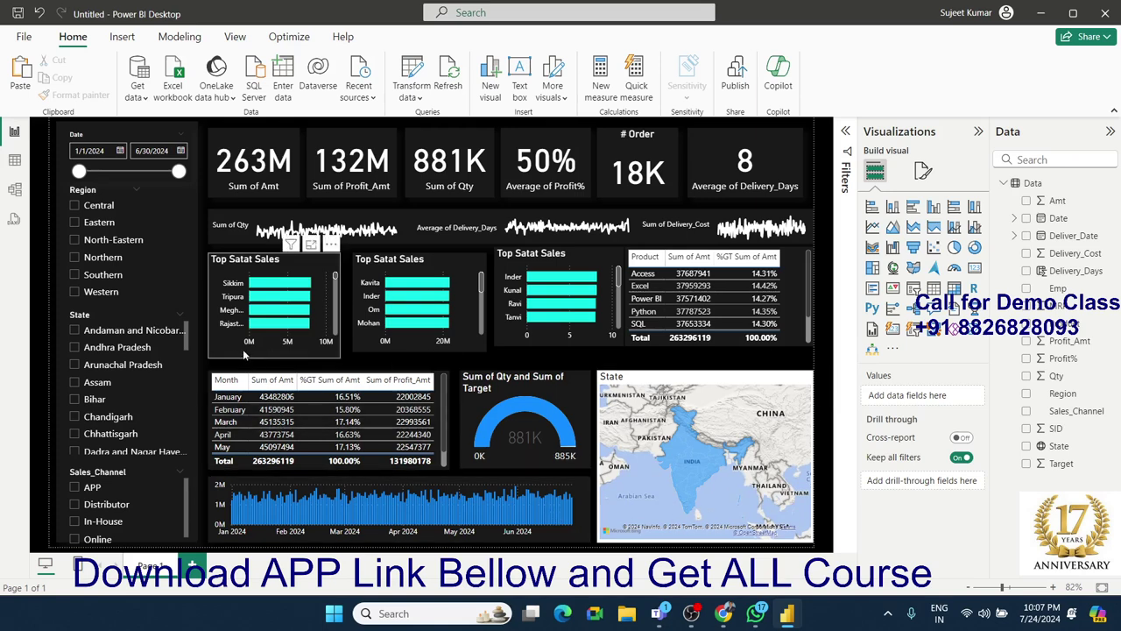
Step: Filter by Central and Bihar, cycle Online, In-House, Distributor and APP channels, then end on Chhattisgarh
click(77, 207)
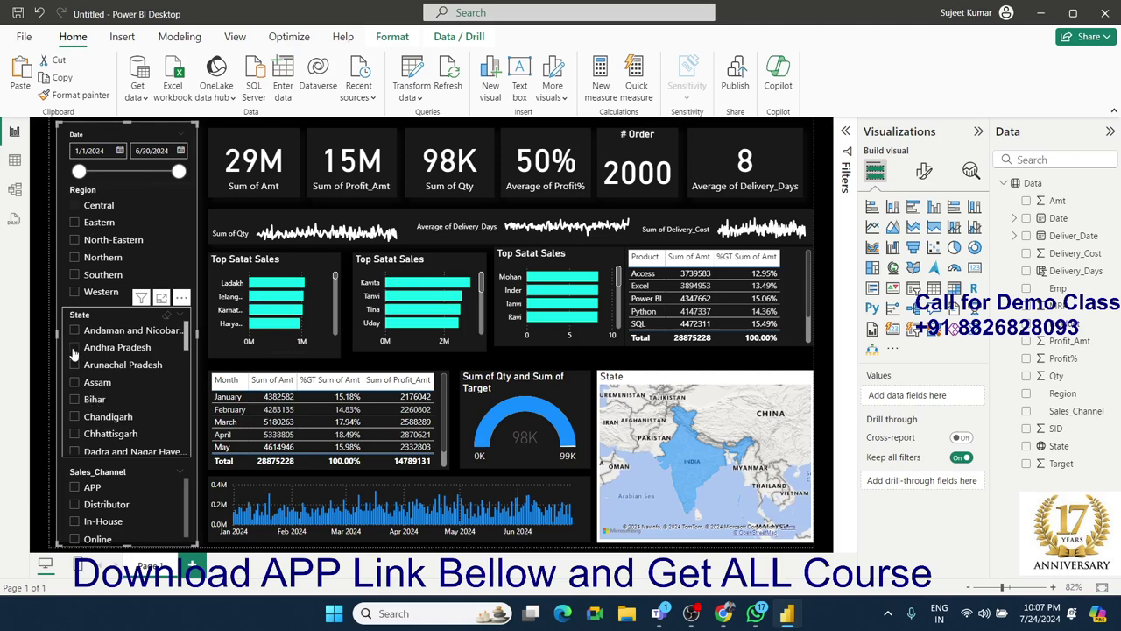
click(75, 403)
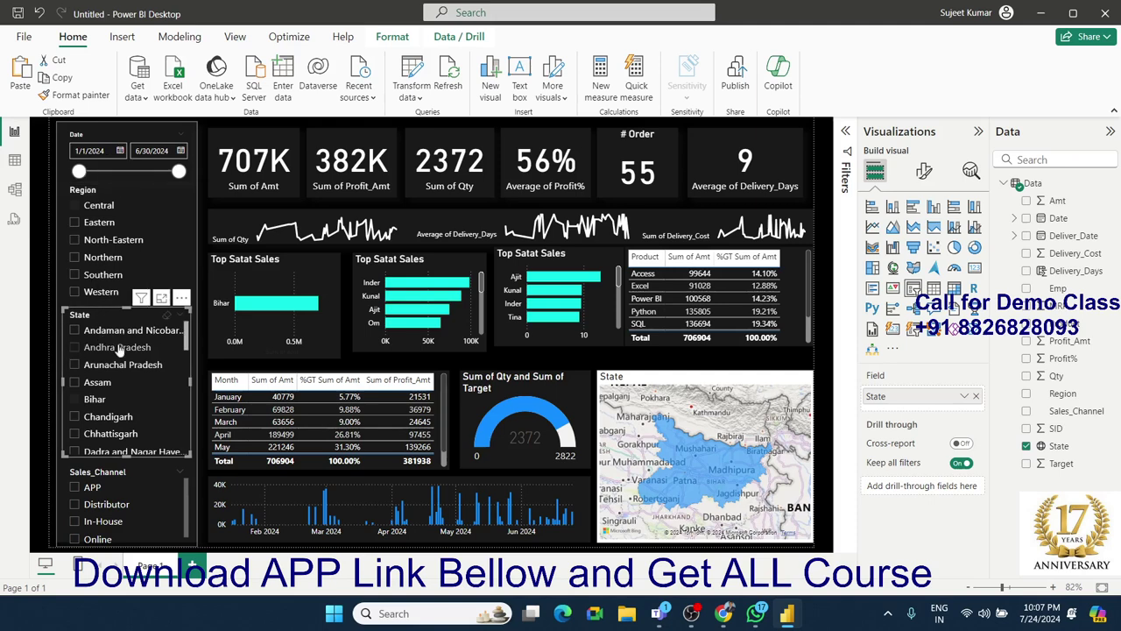
click(75, 540)
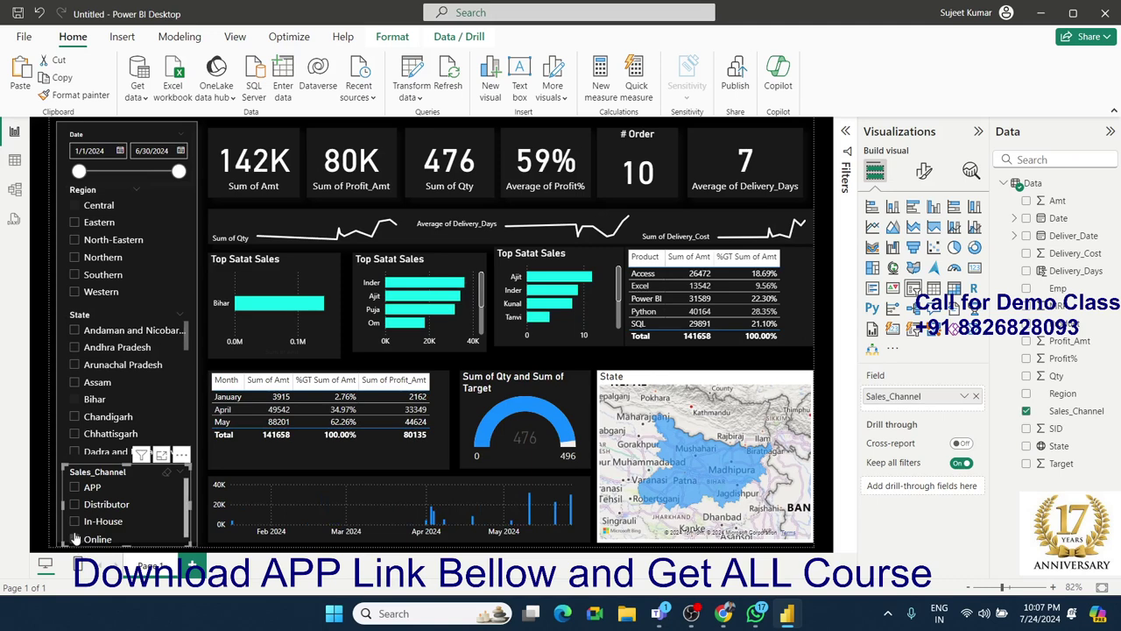
click(75, 520)
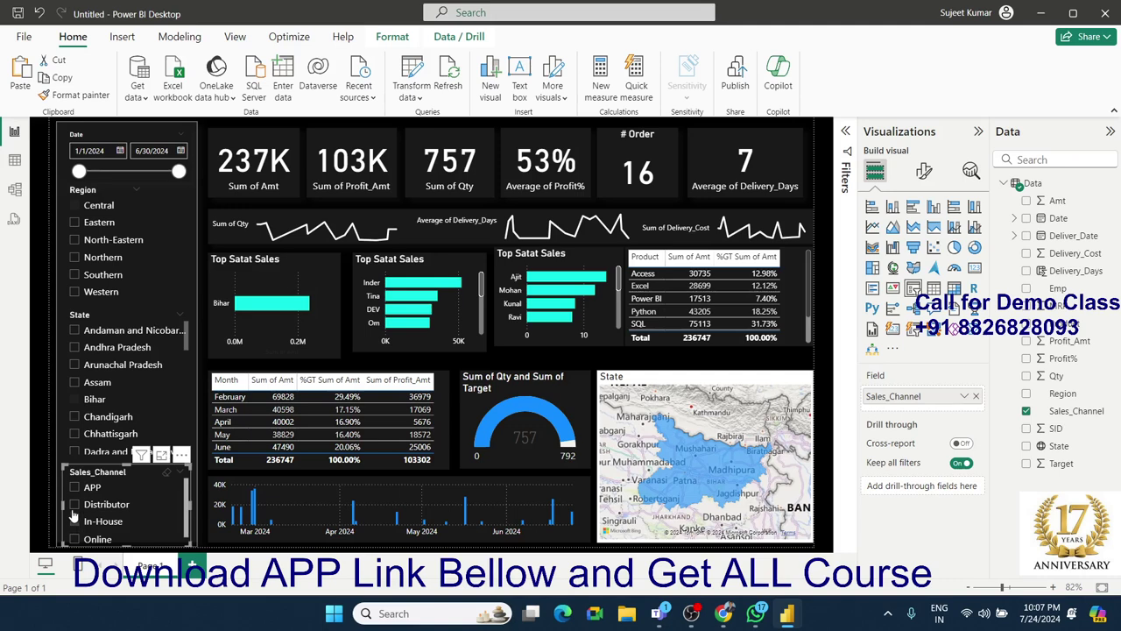
click(74, 504)
click(76, 488)
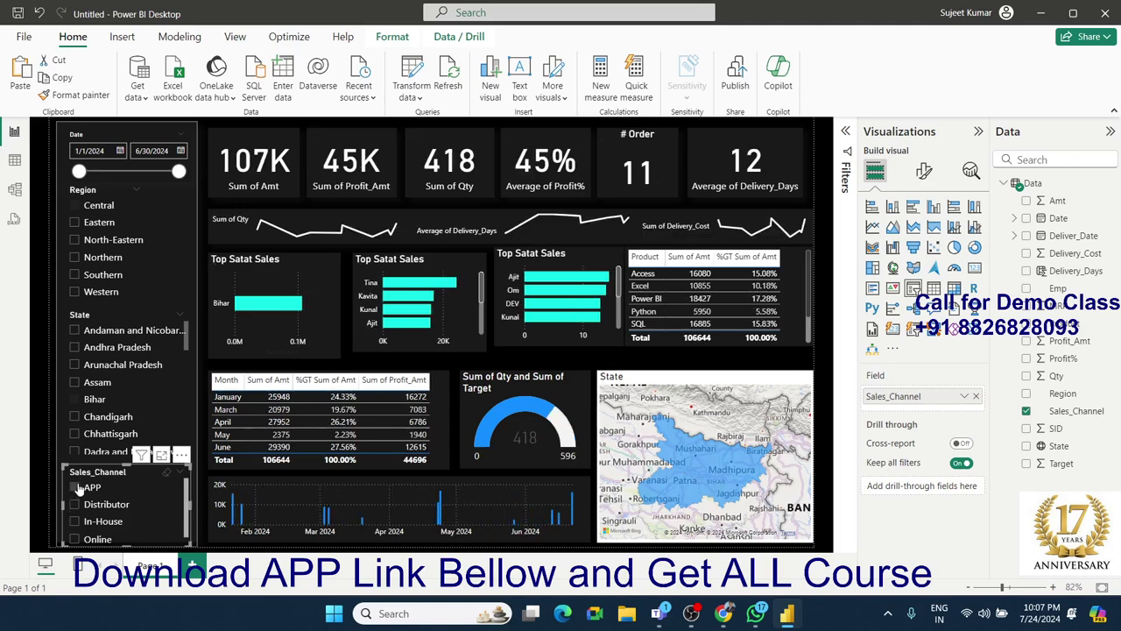
click(74, 417)
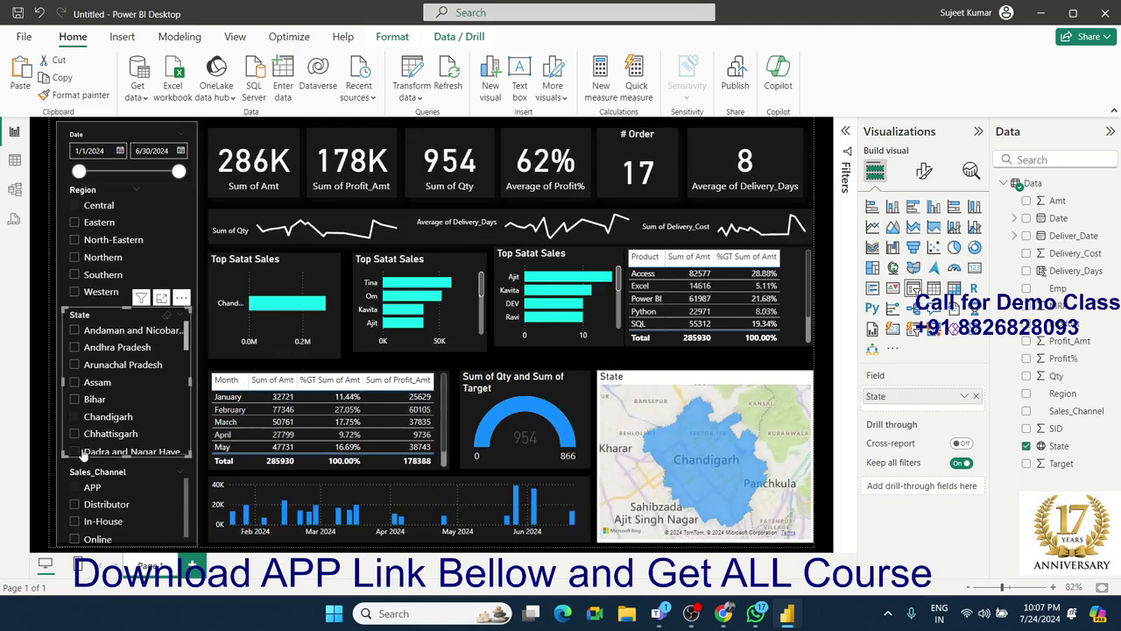
click(75, 434)
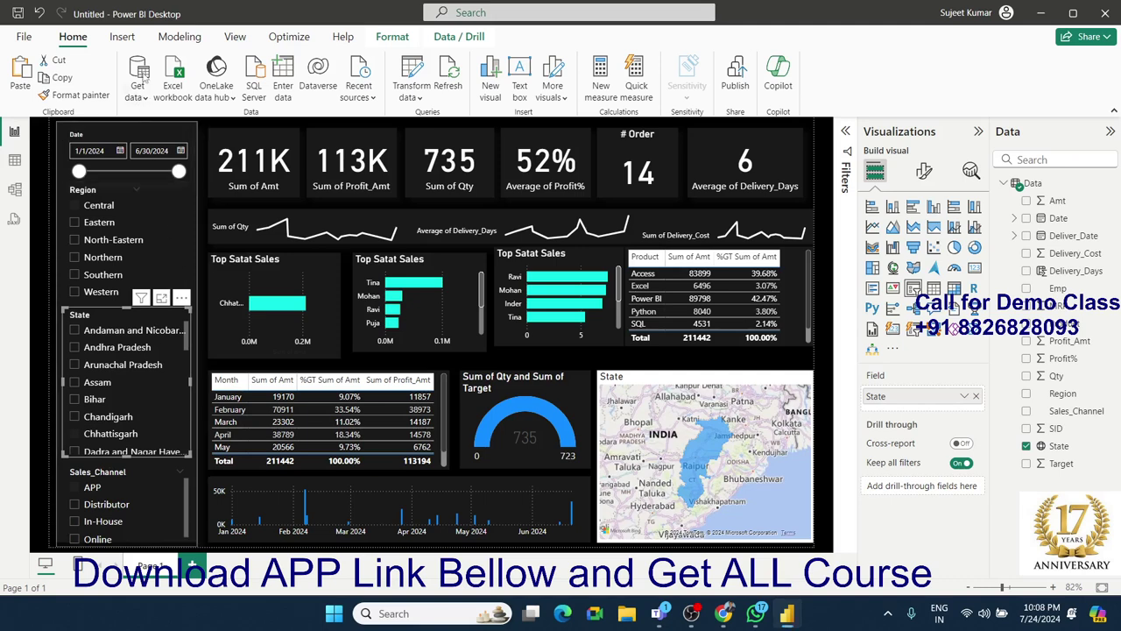
Step: Save the report as Sales_2024_New.pbix
key(ctrl+s)
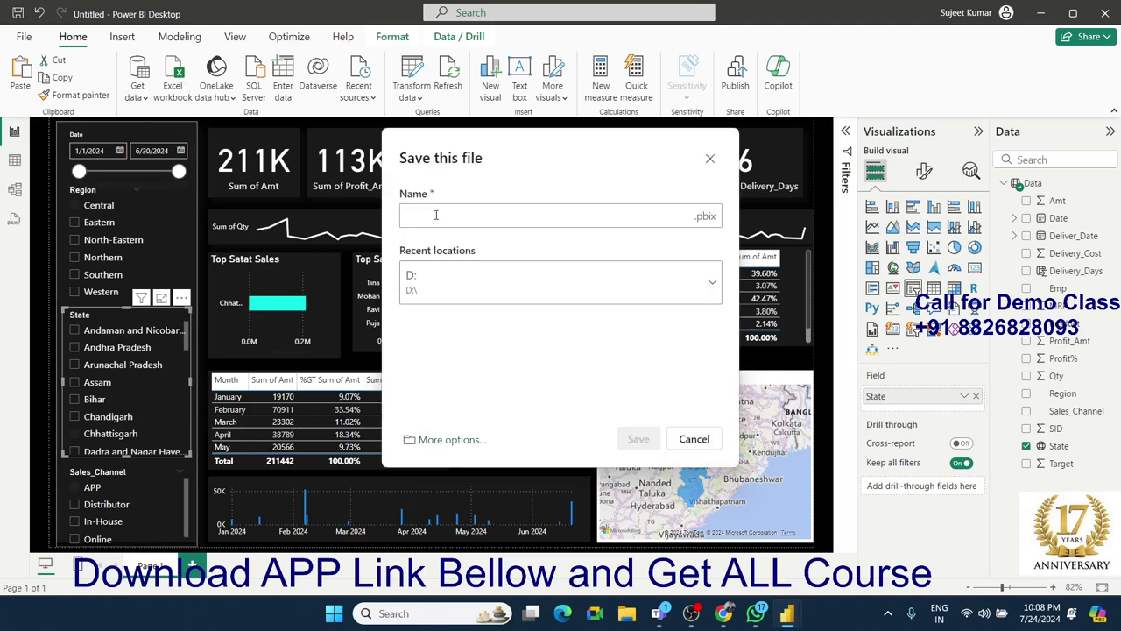
text(Sales_2024_New)
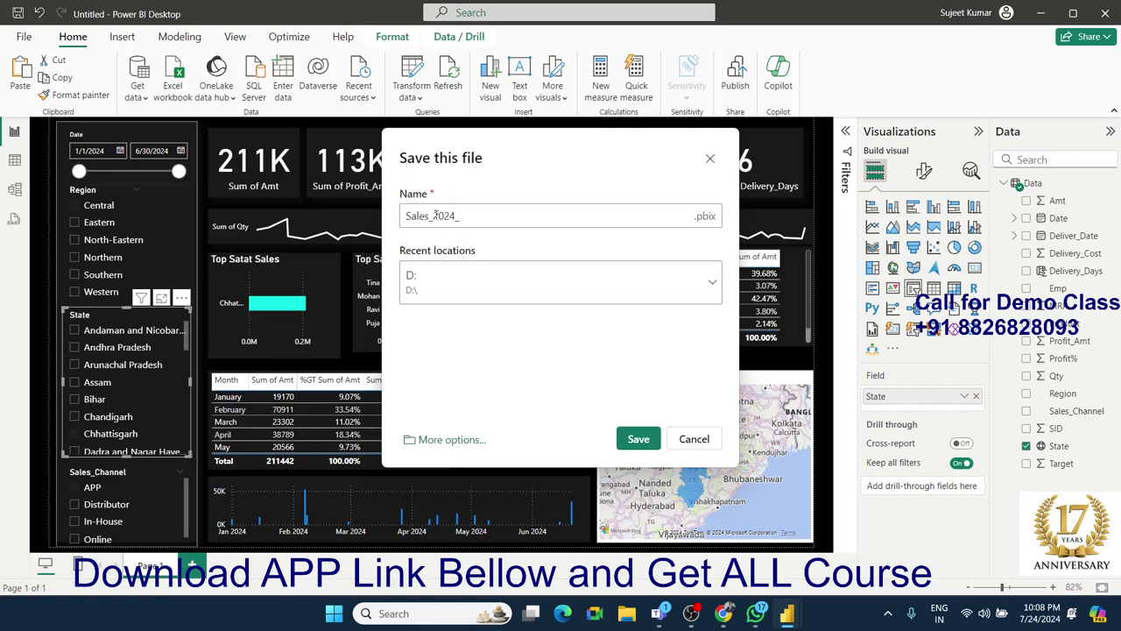
click(638, 438)
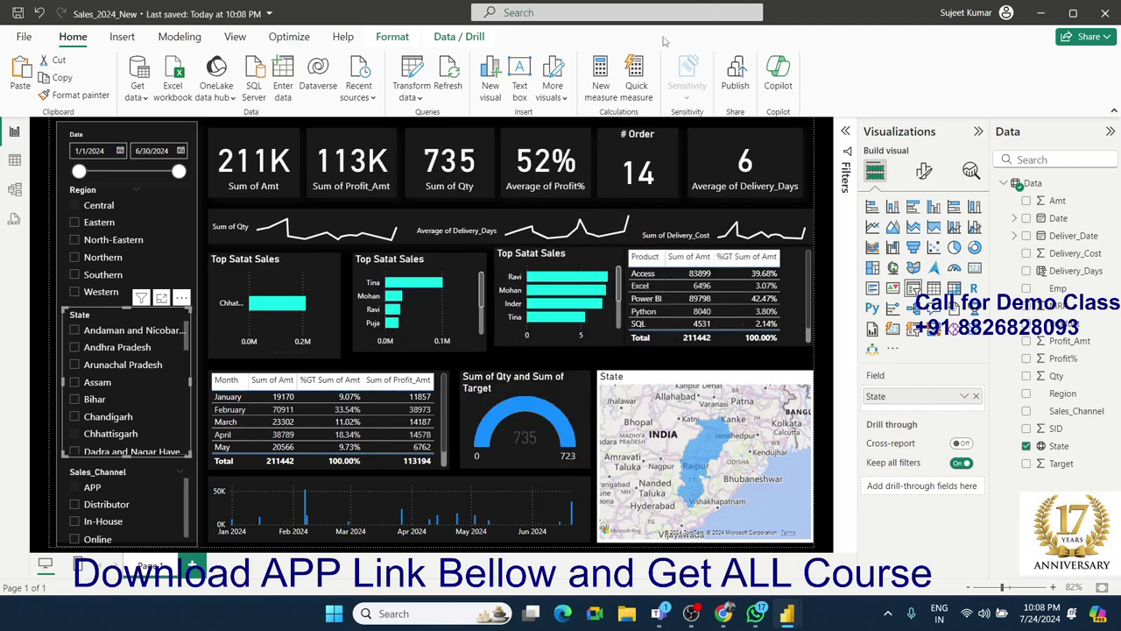